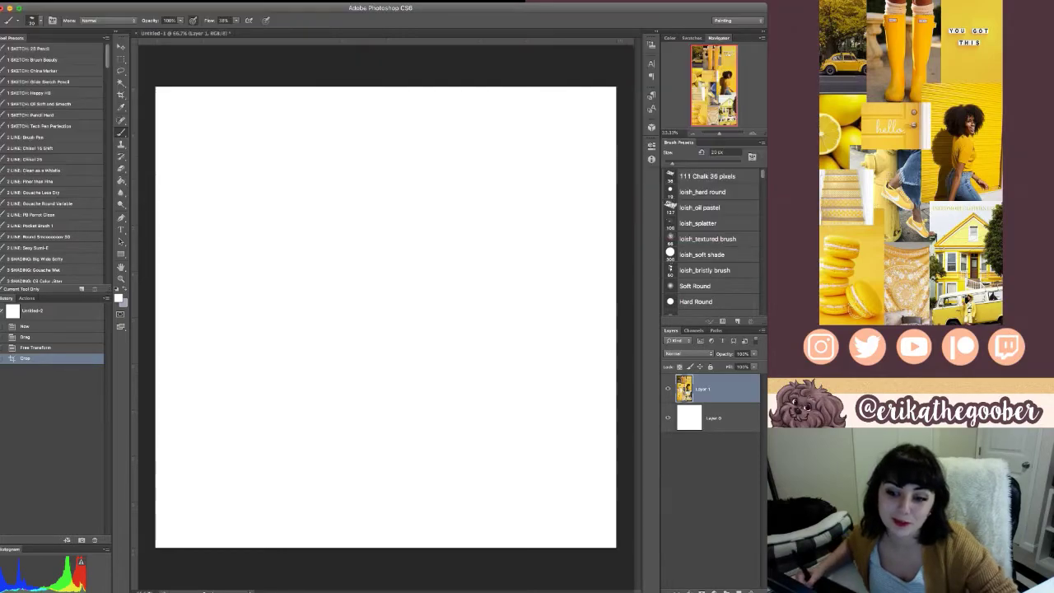
# - Add a new layer above the yellow moodboard image and choose the 111 Chalk 36 pixels brush for the blank canvas
pyautogui.click(738, 590)
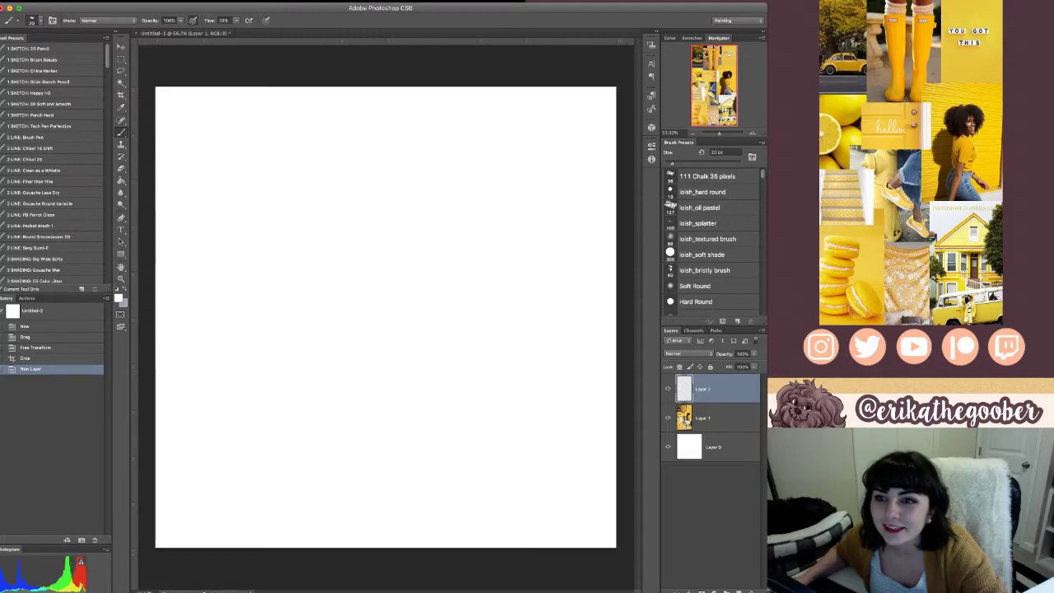
pyautogui.click(707, 176)
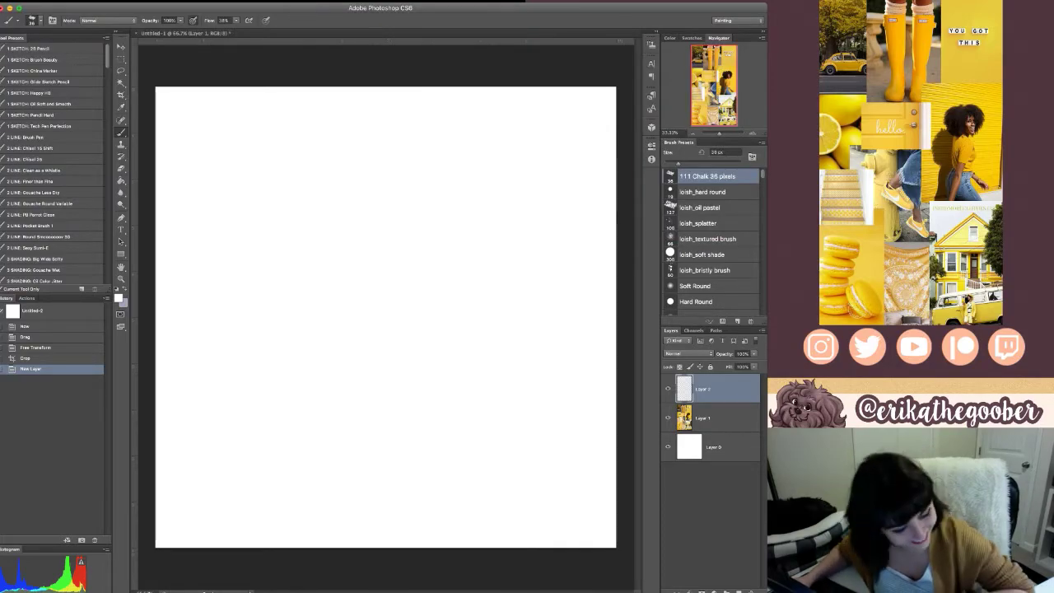
pyautogui.click(386, 317)
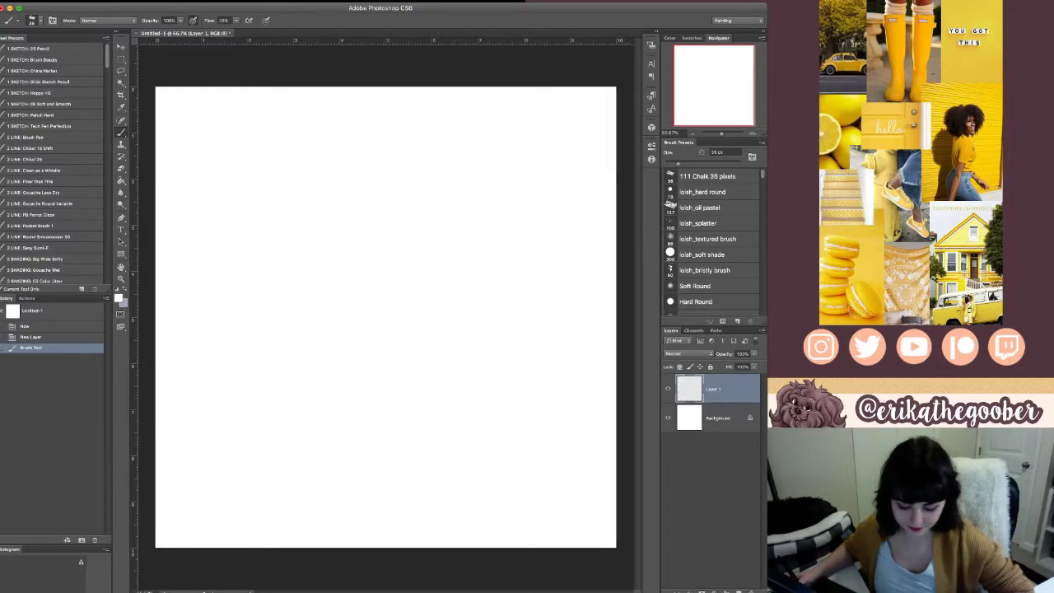
# - Darken the Background layer to light grey with Hue/Saturation and tint it a warm pinkish beige with Color Balance
pyautogui.click(718, 418)
pyautogui.press('i')
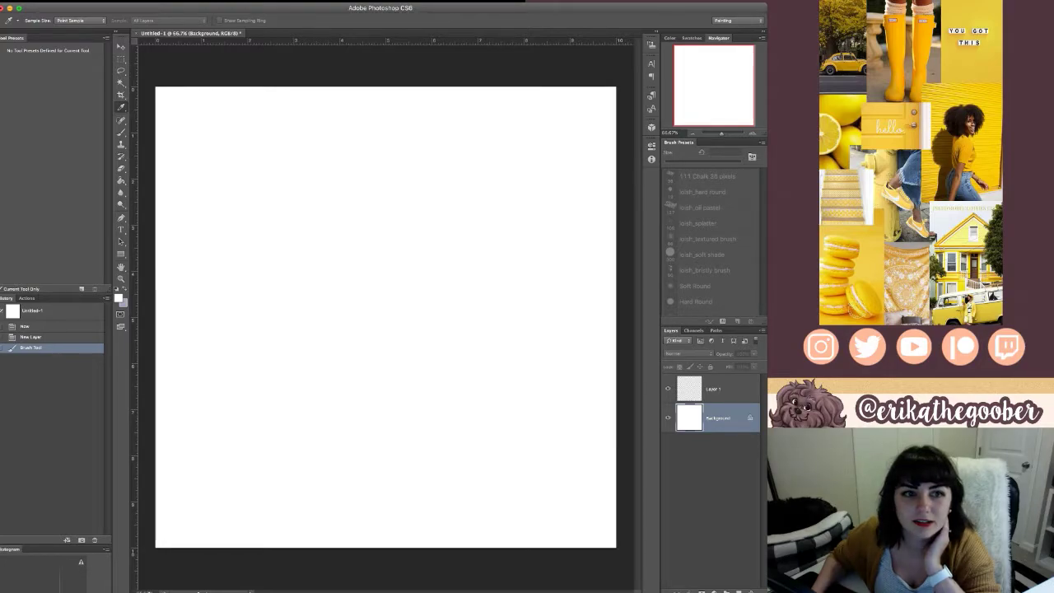
pyautogui.hotkey('alt', 'BackSpace')
pyautogui.hotkey('ctrl', 'BackSpace')
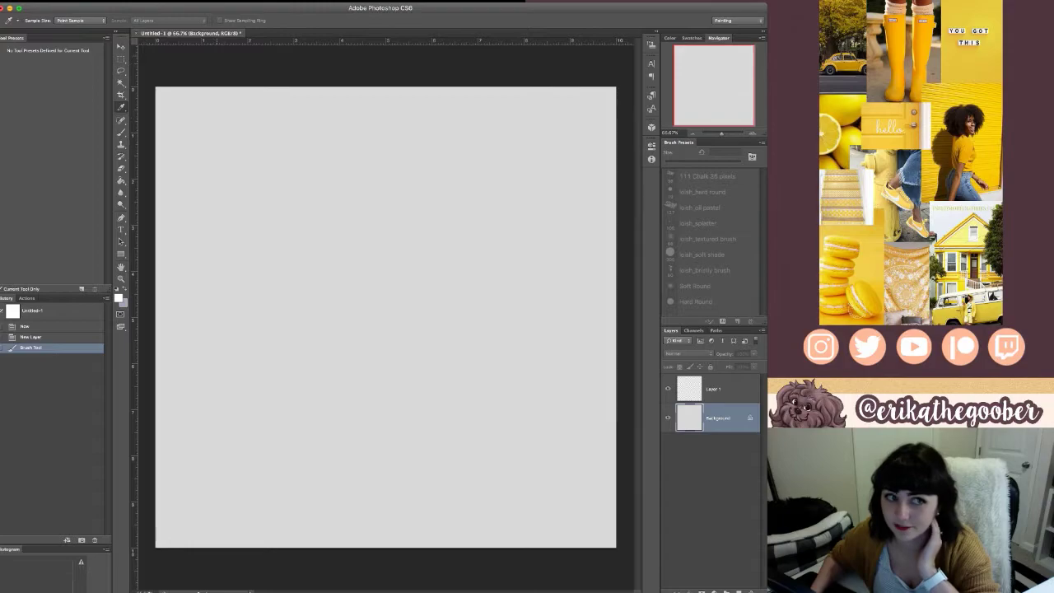
pyautogui.press('Return')
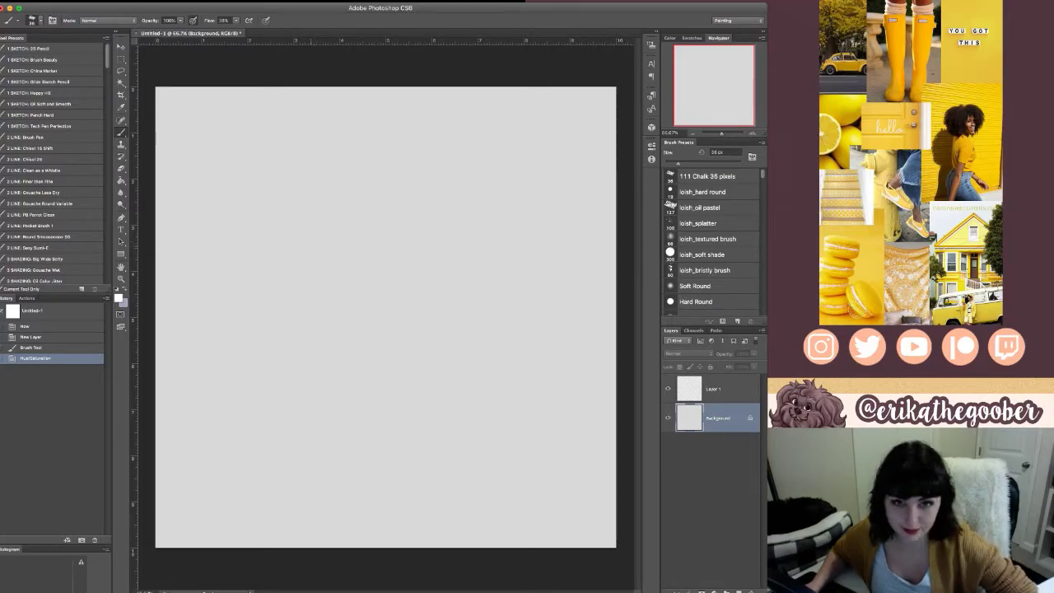
pyautogui.press('i')
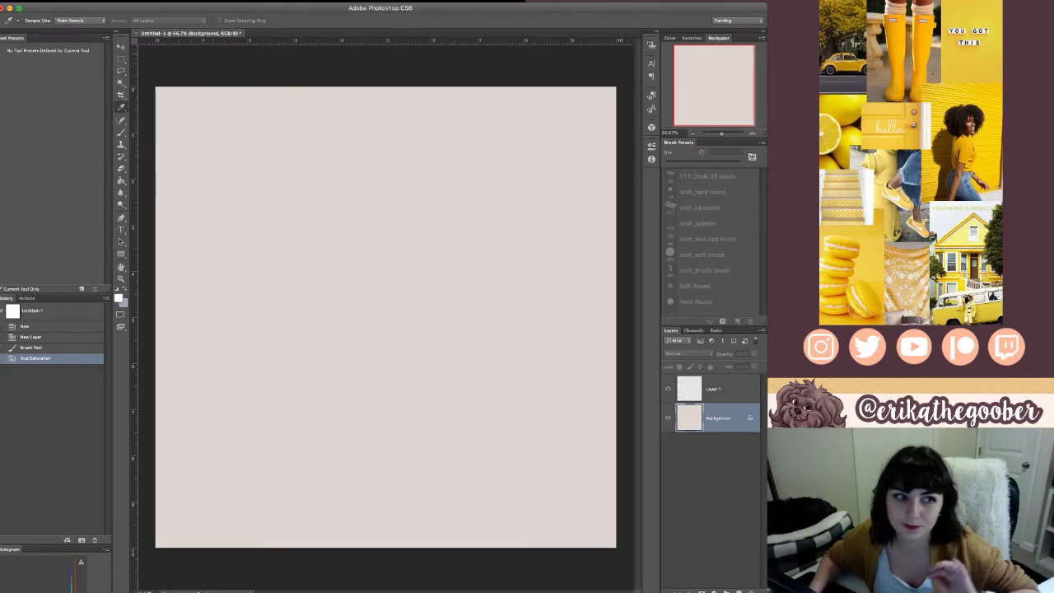
pyautogui.press('Return')
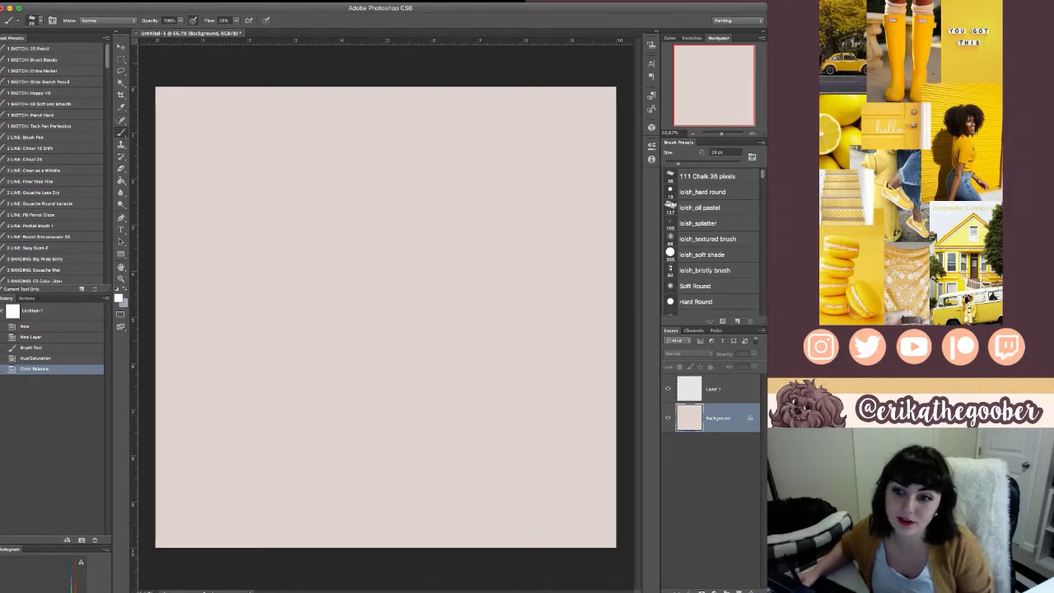
# - Make Layer 1 active, set the foreground colour to grey and reduce the brush size to 20 px
pyautogui.click(715, 389)
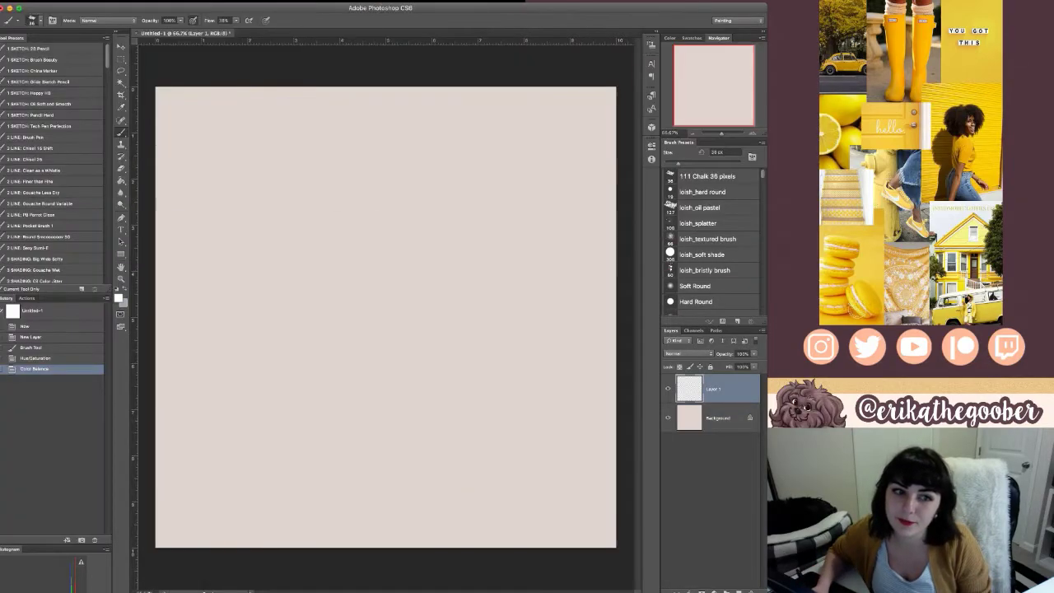
pyautogui.press('i')
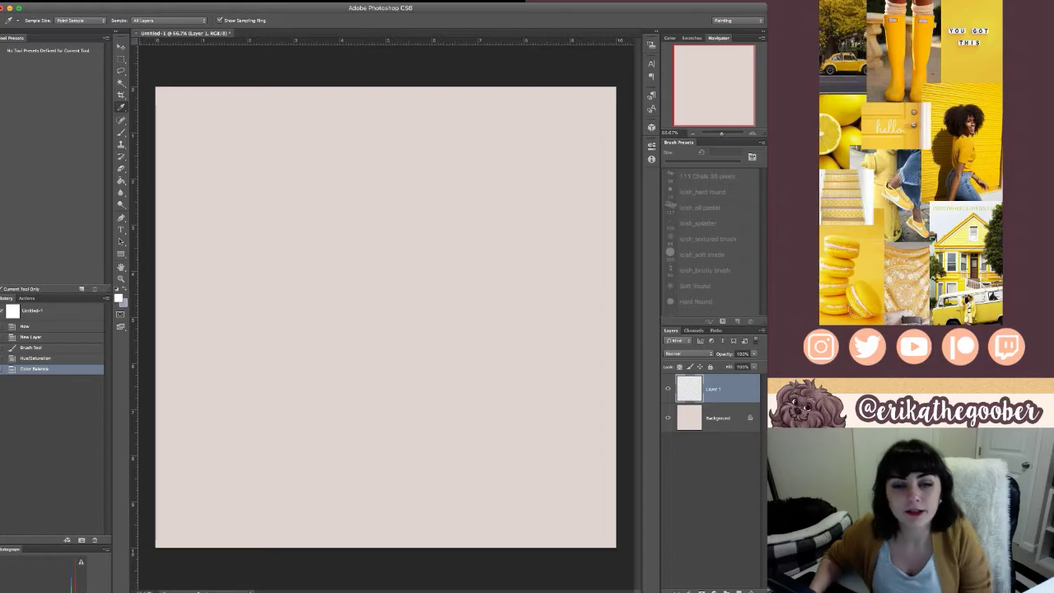
pyautogui.press('b')
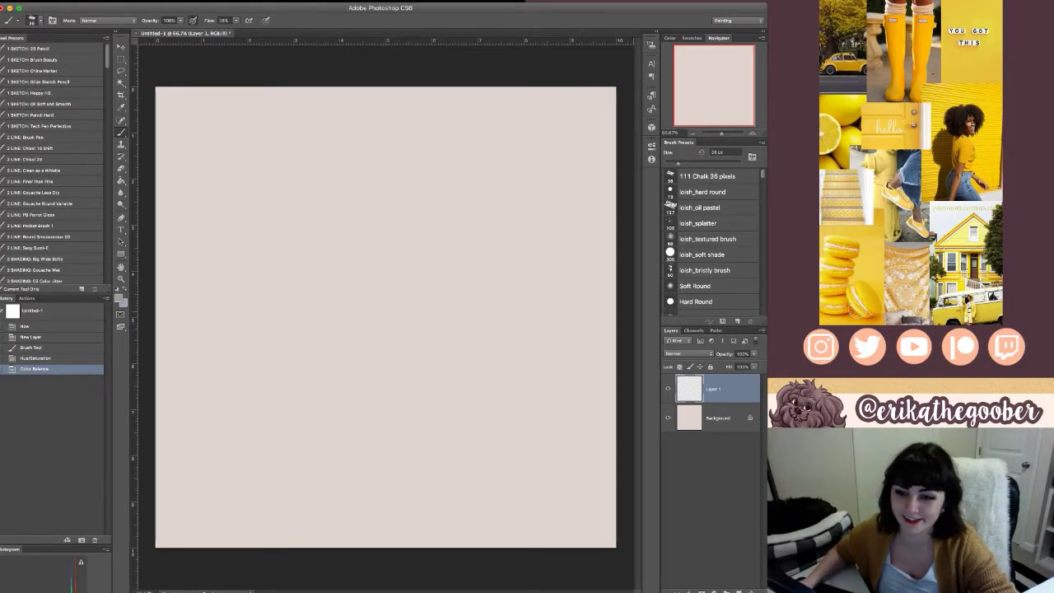
pyautogui.press('[')
pyautogui.press('[')
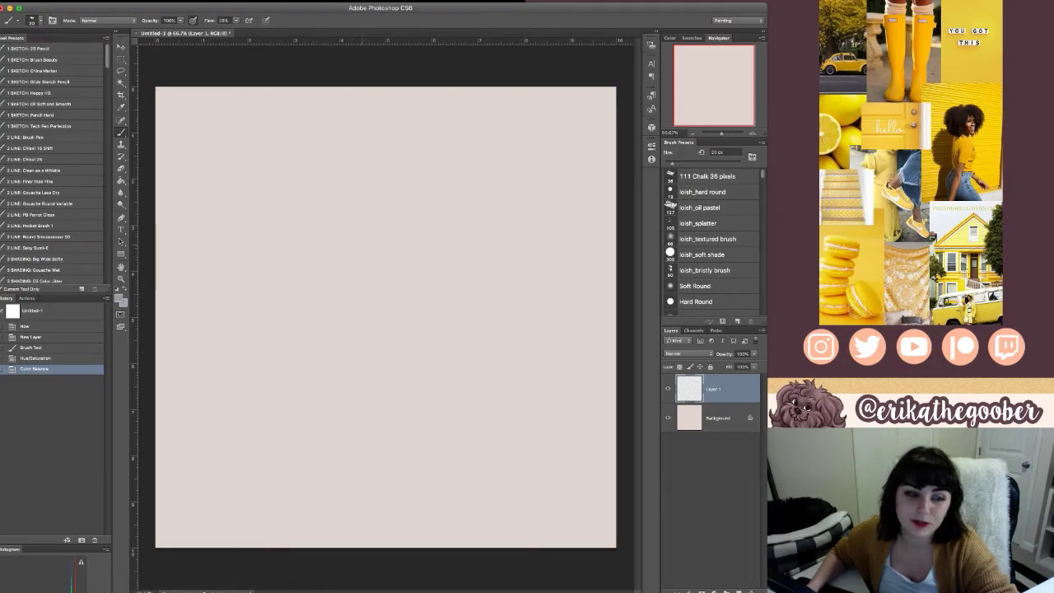
# - Sketch a light circle for the head with a short curved jaw below it, in the upper middle of the canvas
pyautogui.moveTo(361, 177)
pyautogui.mouseDown()
pyautogui.moveTo(399, 222)
pyautogui.moveTo(405, 199)
pyautogui.moveTo(393, 224)
pyautogui.mouseUp()
pyautogui.moveTo(387, 174)
pyautogui.mouseDown()
pyautogui.moveTo(405, 207)
pyautogui.moveTo(375, 229)
pyautogui.mouseUp()
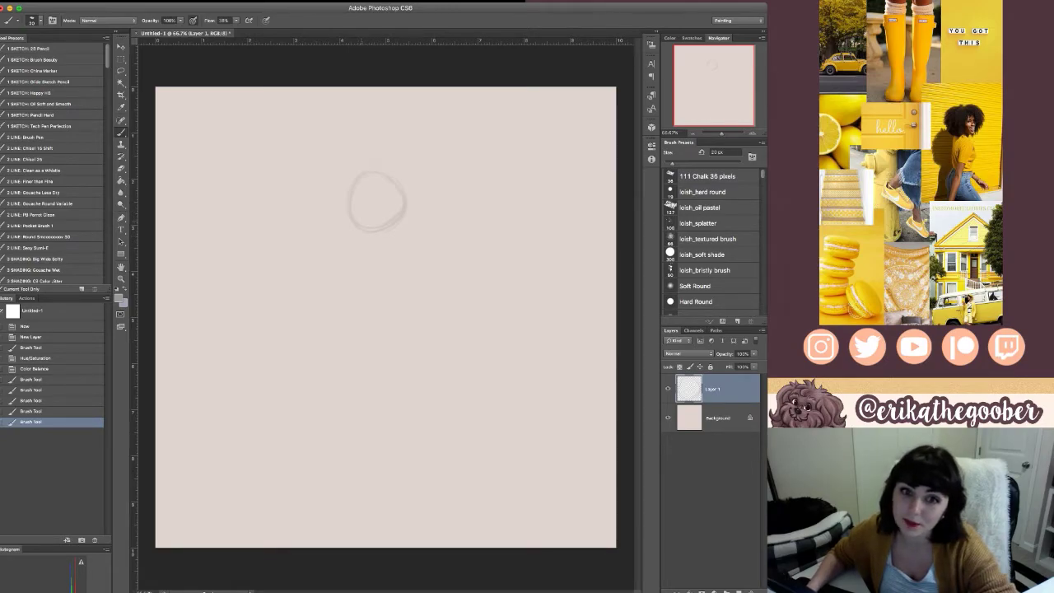
pyautogui.moveTo(404, 191); pyautogui.dragTo(380, 229)
pyautogui.moveTo(406, 202); pyautogui.dragTo(359, 237)
pyautogui.moveTo(350, 216); pyautogui.dragTo(366, 247)
pyautogui.moveTo(405, 215); pyautogui.dragTo(379, 250)
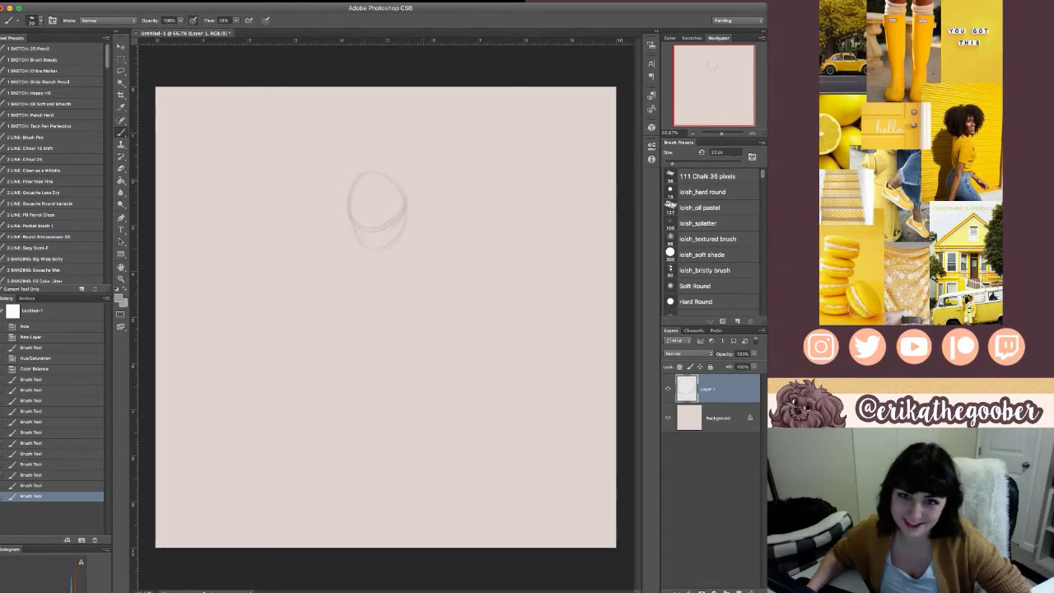
# - Rotate the head sketch slightly clockwise with Free Transform
pyautogui.press('super+t')
pyautogui.moveTo(424, 164); pyautogui.dragTo(432, 173)
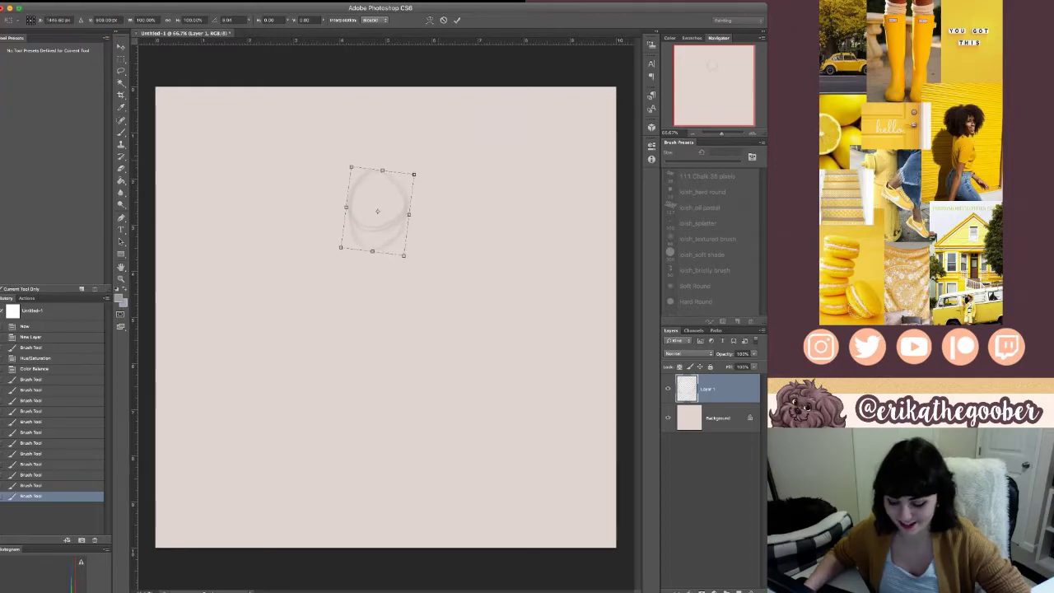
pyautogui.press('Return')
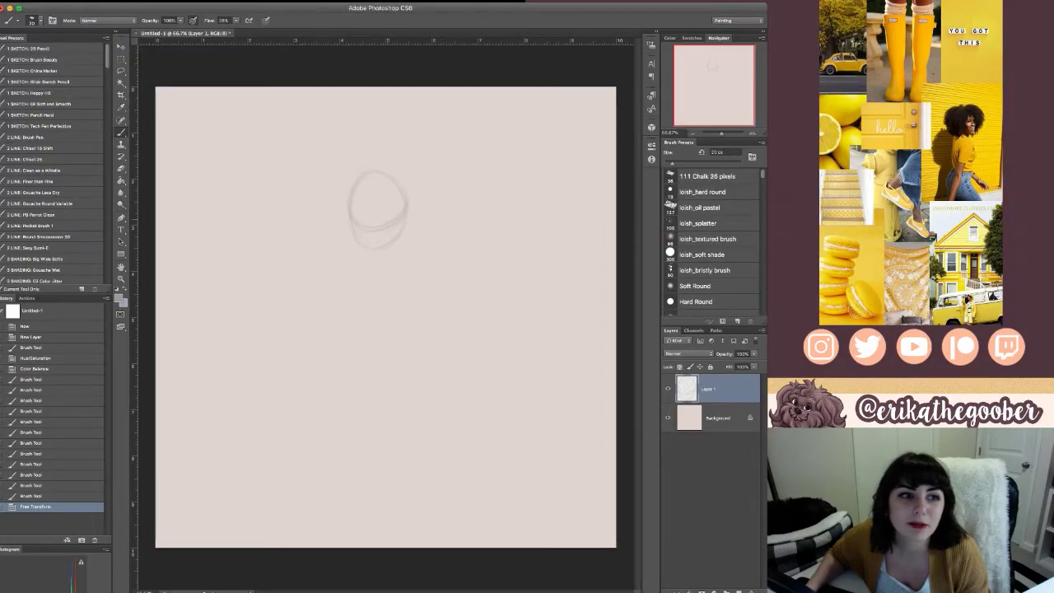
# - Reinforce the jaw and side outlines of the head sketch, and erase the whole drawing from Layer 1
pyautogui.press(']')
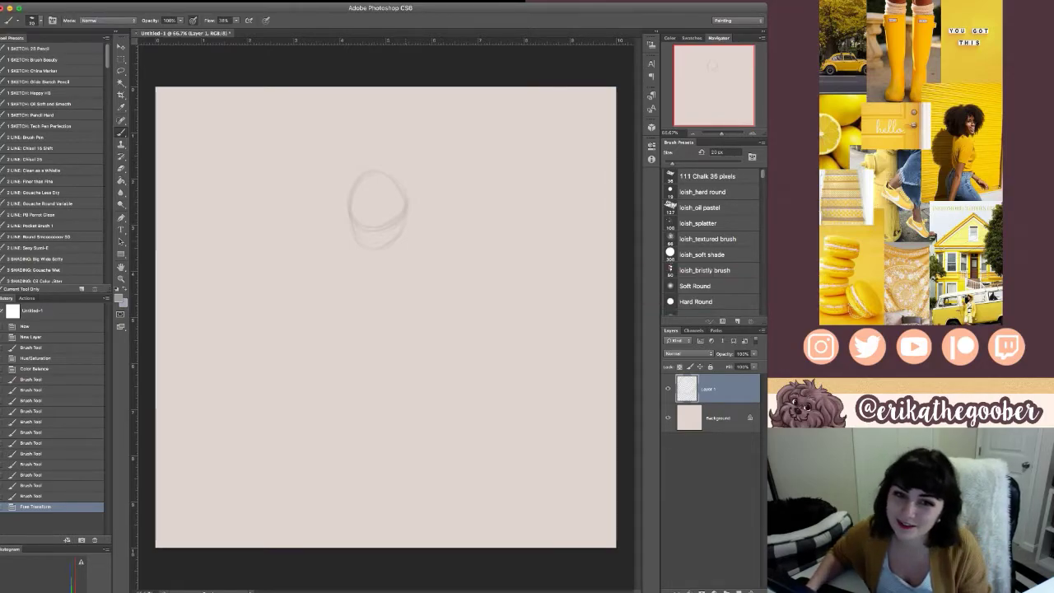
pyautogui.press(']')
pyautogui.press(']')
pyautogui.moveTo(353, 222); pyautogui.dragTo(372, 250)
pyautogui.moveTo(406, 216)
pyautogui.mouseDown()
pyautogui.moveTo(379, 250)
pyautogui.moveTo(397, 242)
pyautogui.mouseUp()
pyautogui.press('[')
pyautogui.moveTo(350, 193); pyautogui.dragTo(355, 241)
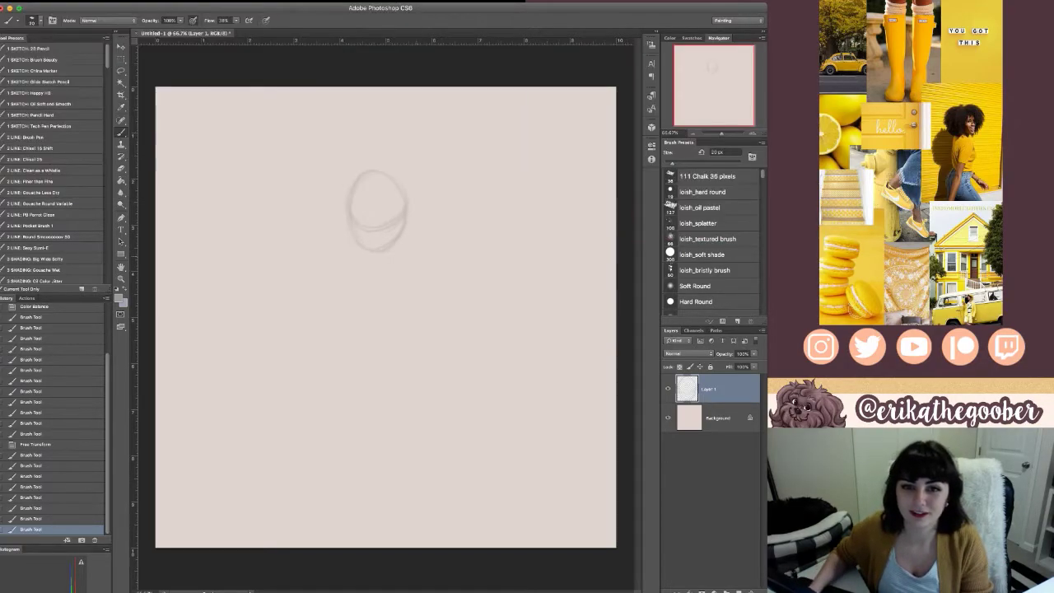
pyautogui.moveTo(358, 181)
pyautogui.mouseDown()
pyautogui.moveTo(367, 214)
pyautogui.moveTo(394, 234)
pyautogui.mouseUp()
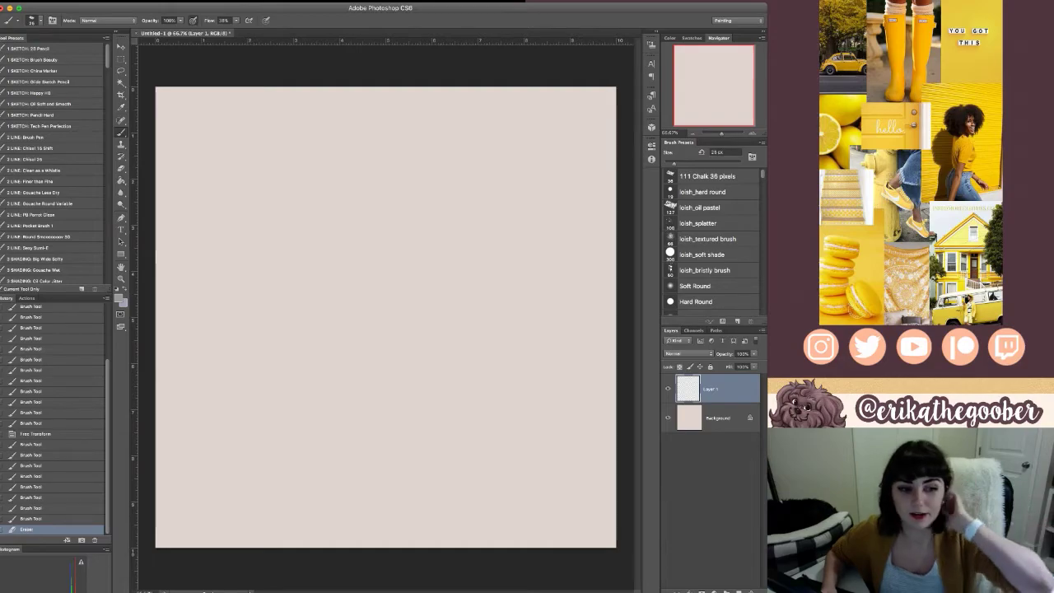
pyautogui.press('super+grave')
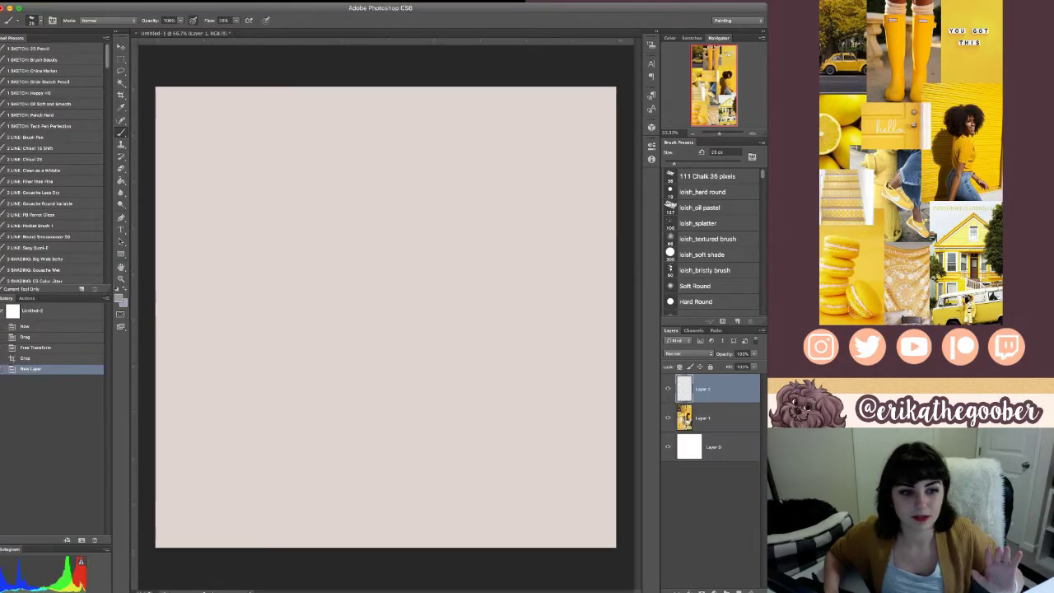
pyautogui.hotkey('ctrl', 'Tab')
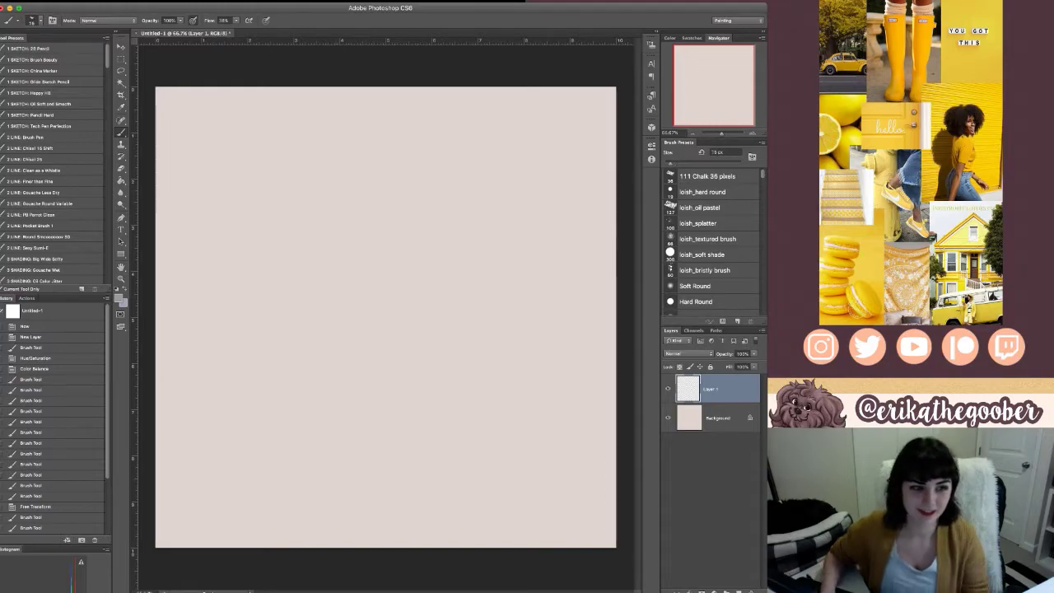
pyautogui.click(911, 163)
pyautogui.press('[')
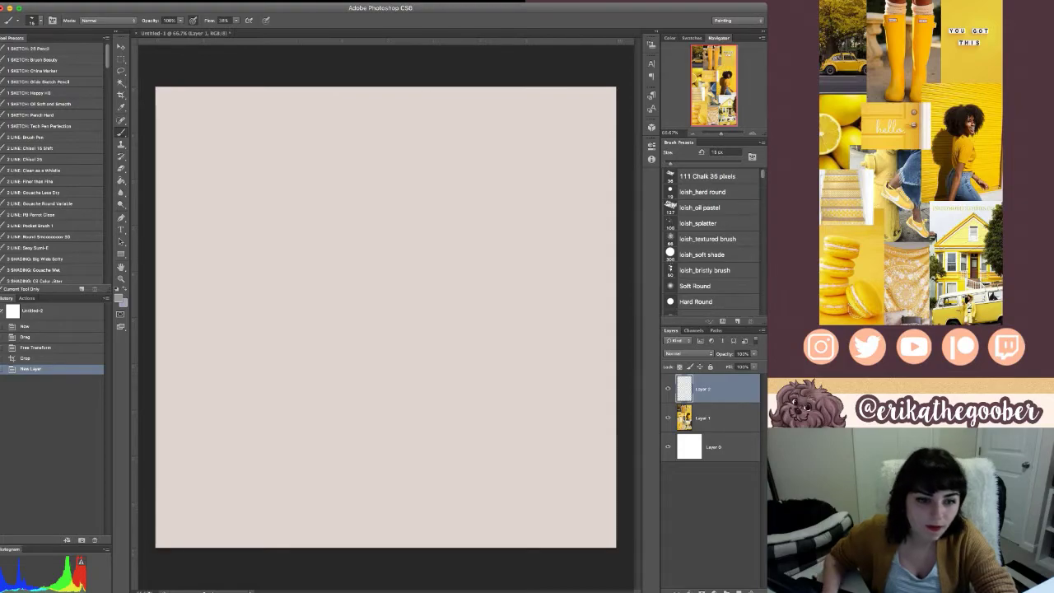
pyautogui.click(385, 317)
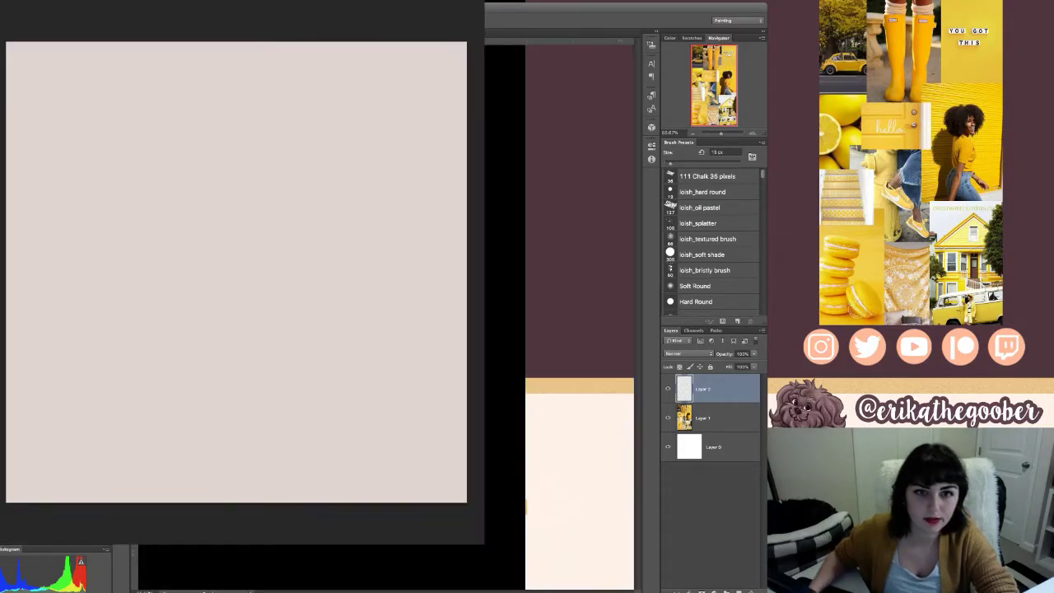
pyautogui.press(']')
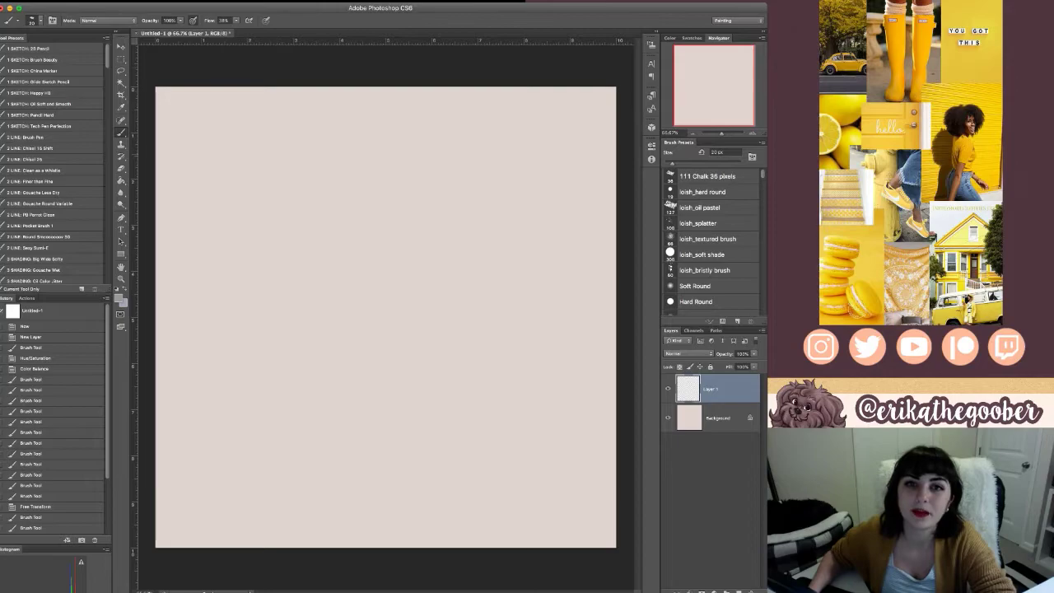
# - Sketch a small rough circle for the head in the upper middle of the canvas on Layer 1
pyautogui.click(394, 298)
pyautogui.press('[')
pyautogui.press('[')
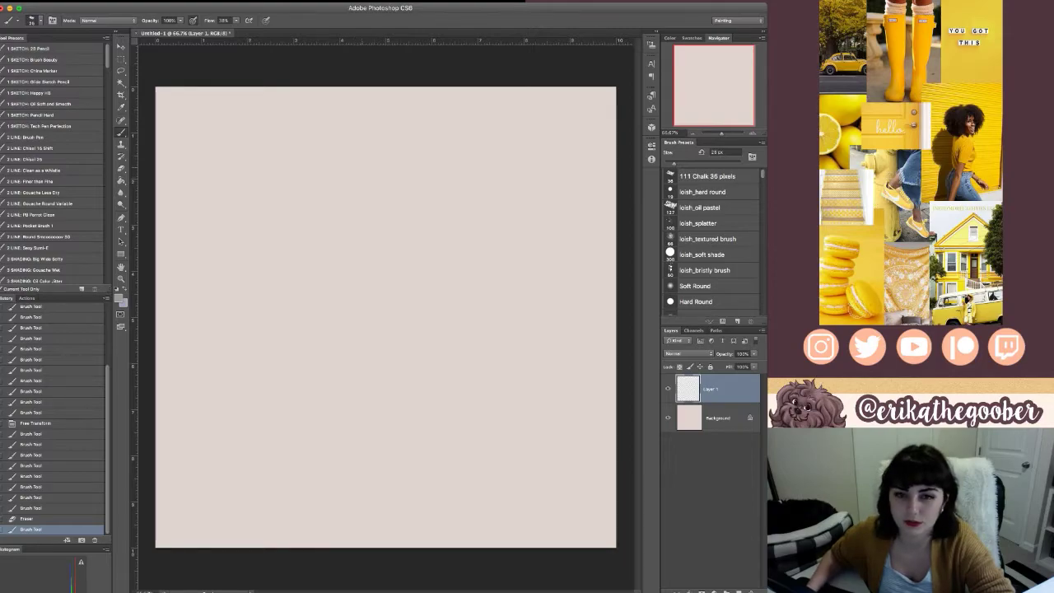
pyautogui.moveTo(381, 154); pyautogui.dragTo(356, 191)
pyautogui.moveTo(358, 169); pyautogui.dragTo(392, 203)
pyautogui.moveTo(378, 154); pyautogui.dragTo(357, 196)
pyautogui.moveTo(354, 177); pyautogui.dragTo(395, 201)
pyautogui.moveTo(375, 153); pyautogui.dragTo(362, 200)
pyautogui.moveTo(356, 175)
pyautogui.mouseDown()
pyautogui.moveTo(392, 204)
pyautogui.moveTo(366, 205)
pyautogui.mouseUp()
pyautogui.moveTo(378, 150); pyautogui.dragTo(398, 200)
pyautogui.moveTo(352, 163); pyautogui.dragTo(380, 207)
pyautogui.moveTo(389, 151); pyautogui.dragTo(394, 203)
# - Draw a larger rough outline around the small circle for the face and reinforce the left jaw line
pyautogui.moveTo(346, 172); pyautogui.dragTo(371, 223)
pyautogui.moveTo(383, 151)
pyautogui.mouseDown()
pyautogui.moveTo(395, 201)
pyautogui.moveTo(386, 219)
pyautogui.mouseUp()
pyautogui.moveTo(406, 174); pyautogui.dragTo(375, 222)
pyautogui.moveTo(390, 150); pyautogui.dragTo(412, 187)
pyautogui.moveTo(346, 173); pyautogui.dragTo(368, 223)
pyautogui.moveTo(412, 183); pyautogui.dragTo(375, 224)
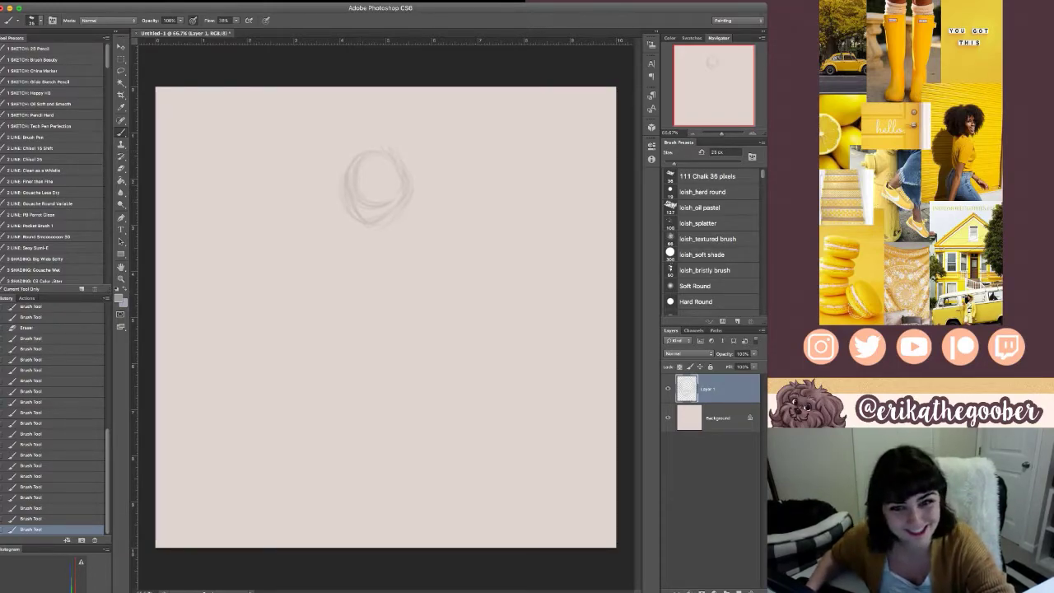
pyautogui.press('[')
pyautogui.moveTo(349, 183); pyautogui.dragTo(362, 211)
pyautogui.moveTo(354, 196)
pyautogui.mouseDown()
pyautogui.moveTo(387, 204)
pyautogui.moveTo(364, 216)
pyautogui.mouseUp()
# - Erase the rough head sketch from Layer 1 with an enlarged tip
pyautogui.press(']')
pyautogui.press(']')
pyautogui.press(']')
pyautogui.press(']')
pyautogui.press(']')
pyautogui.press(']')
pyautogui.press('e')
pyautogui.moveTo(367, 156)
pyautogui.mouseDown()
pyautogui.moveTo(383, 219)
pyautogui.moveTo(398, 164)
pyautogui.mouseUp()
# - Sketch a bigger circle for the head in the upper middle of the canvas with the brush at 40 px
pyautogui.press('b')
pyautogui.press('[')
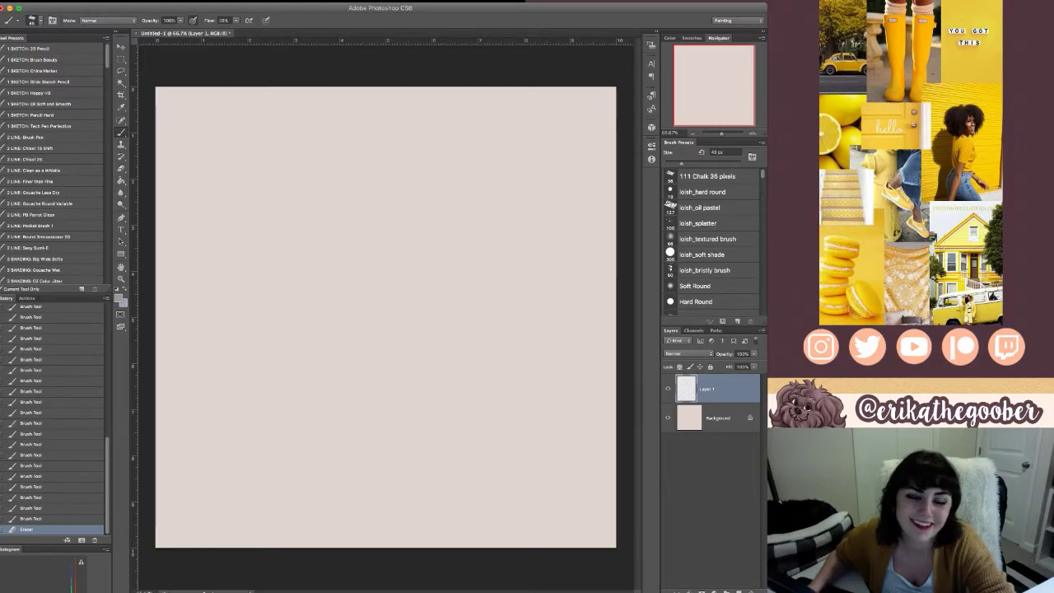
pyautogui.press('[')
pyautogui.press('[')
pyautogui.moveTo(375, 166)
pyautogui.mouseDown()
pyautogui.moveTo(351, 178)
pyautogui.moveTo(387, 240)
pyautogui.mouseUp()
pyautogui.moveTo(347, 182)
pyautogui.mouseDown()
pyautogui.moveTo(413, 202)
pyautogui.moveTo(356, 233)
pyautogui.mouseUp()
pyautogui.moveTo(411, 188); pyautogui.dragTo(384, 239)
pyautogui.moveTo(346, 177); pyautogui.dragTo(398, 234)
# - Draw the cheeks and jaw below the head circle, narrowing both sides to a rounded chin
pyautogui.moveTo(338, 206); pyautogui.dragTo(342, 239)
pyautogui.moveTo(339, 234); pyautogui.dragTo(379, 269)
pyautogui.moveTo(403, 254); pyautogui.dragTo(379, 268)
pyautogui.moveTo(415, 198); pyautogui.dragTo(416, 235)
pyautogui.moveTo(416, 224); pyautogui.dragTo(399, 260)
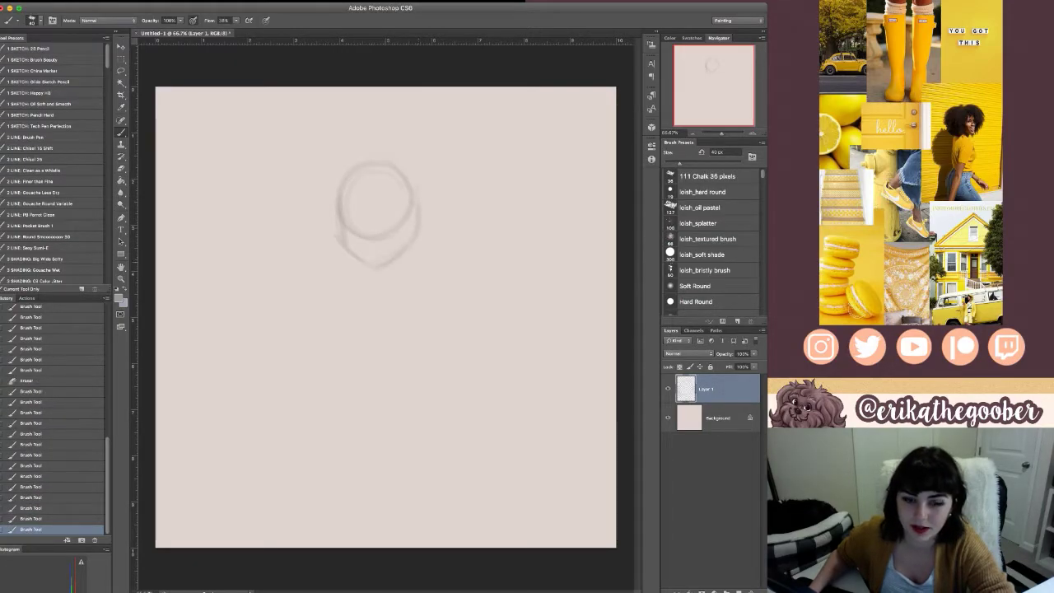
pyautogui.moveTo(417, 216); pyautogui.dragTo(402, 257)
pyautogui.moveTo(405, 253); pyautogui.dragTo(379, 269)
pyautogui.moveTo(338, 206); pyautogui.dragTo(342, 240)
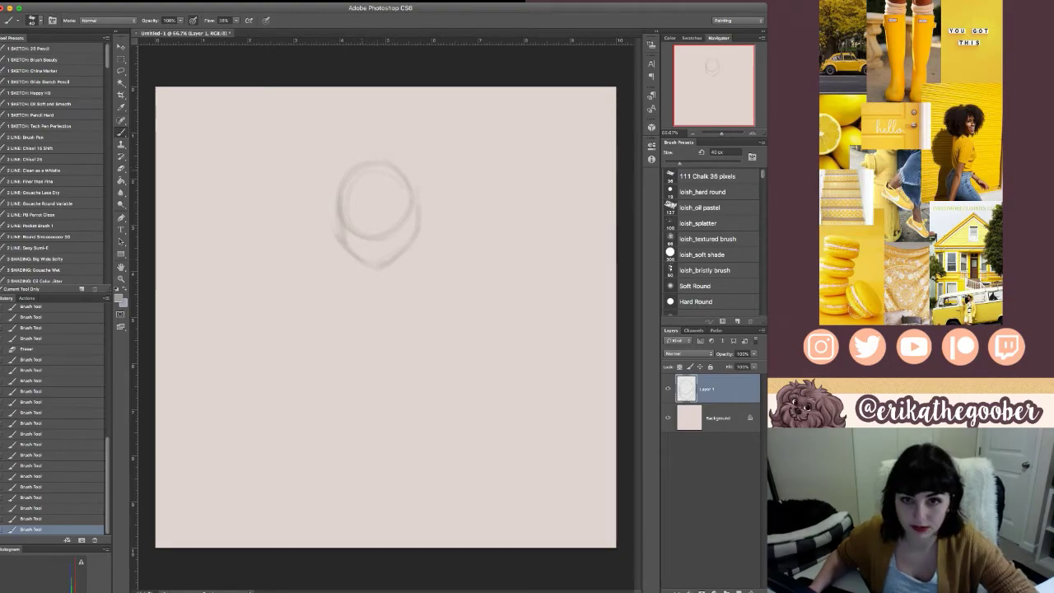
# - Rotate the head sketch slightly with Free Transform and darken the left side of the head and jaw
pyautogui.hotkey('ctrl', 't')
pyautogui.press('Return')
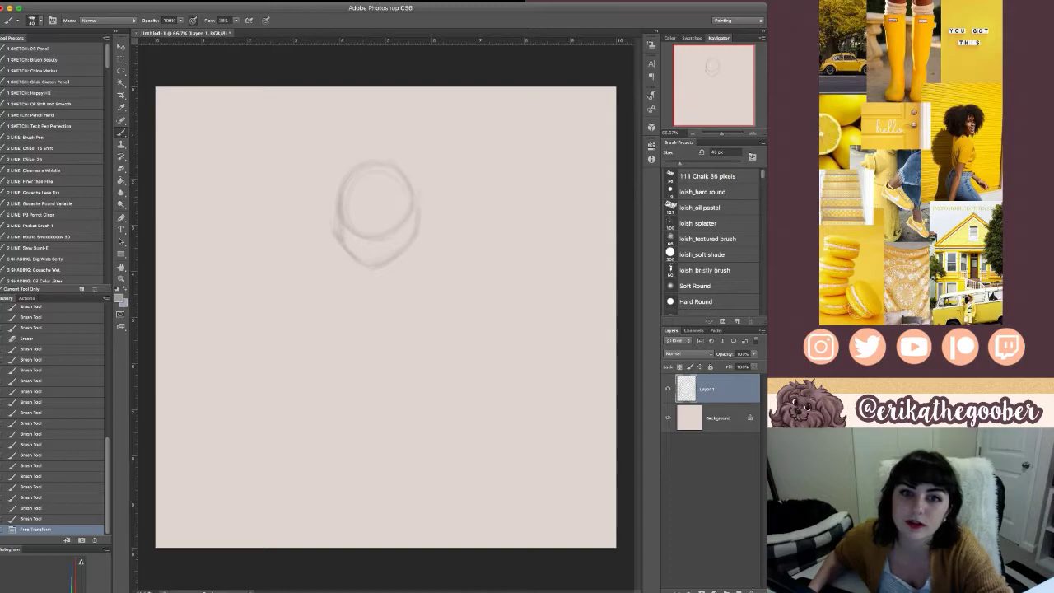
pyautogui.press('[')
pyautogui.moveTo(346, 177); pyautogui.dragTo(340, 212)
pyautogui.moveTo(343, 181); pyautogui.dragTo(340, 217)
pyautogui.moveTo(342, 186); pyautogui.dragTo(349, 251)
pyautogui.moveTo(337, 227); pyautogui.dragTo(362, 262)
pyautogui.moveTo(342, 242); pyautogui.dragTo(373, 268)
# - Draw a vertical centre line down the face past the chin and a curved horizontal guideline across it
pyautogui.press(']')
pyautogui.moveTo(382, 152); pyautogui.dragTo(379, 239)
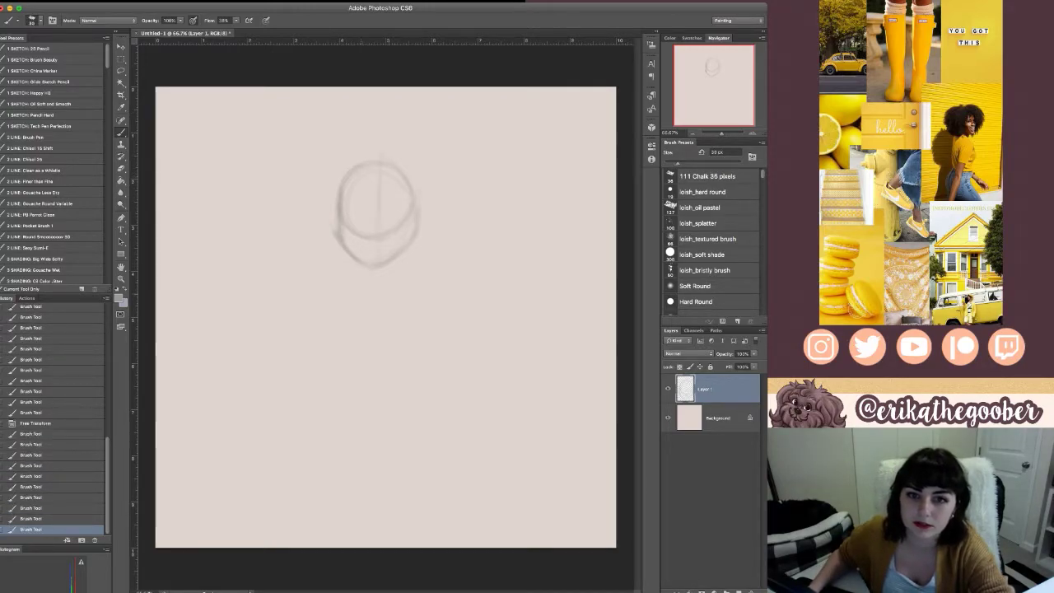
pyautogui.moveTo(377, 178); pyautogui.dragTo(373, 285)
pyautogui.moveTo(325, 206)
pyautogui.mouseDown()
pyautogui.moveTo(359, 236)
pyautogui.moveTo(417, 232)
pyautogui.mouseUp()
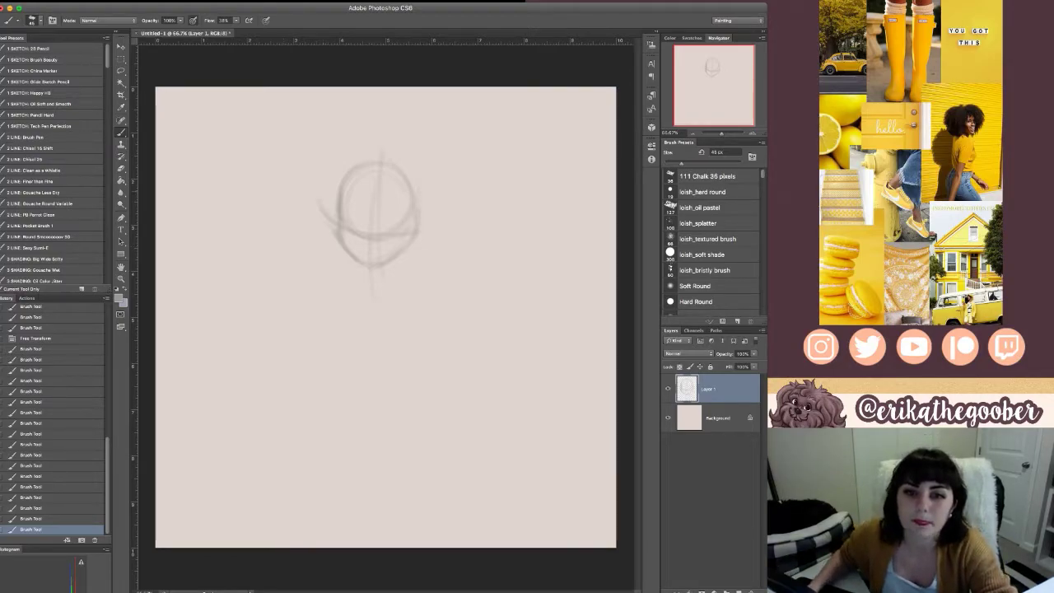
# - Sketch an ear on each side of the head at the height of the horizontal guideline
pyautogui.press(']')
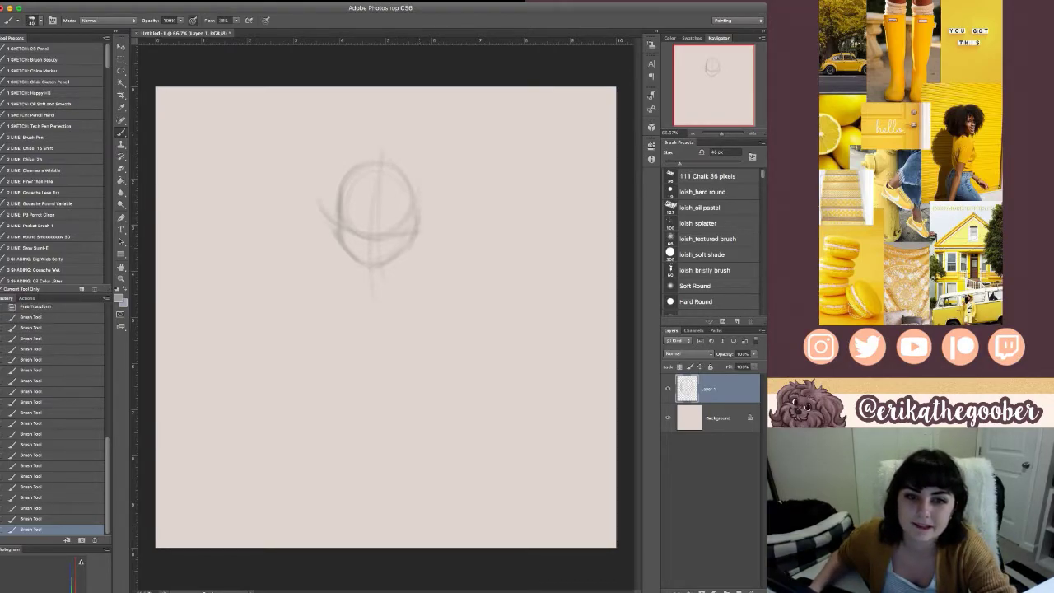
pyautogui.moveTo(323, 210)
pyautogui.mouseDown()
pyautogui.moveTo(327, 234)
pyautogui.moveTo(338, 237)
pyautogui.mouseUp()
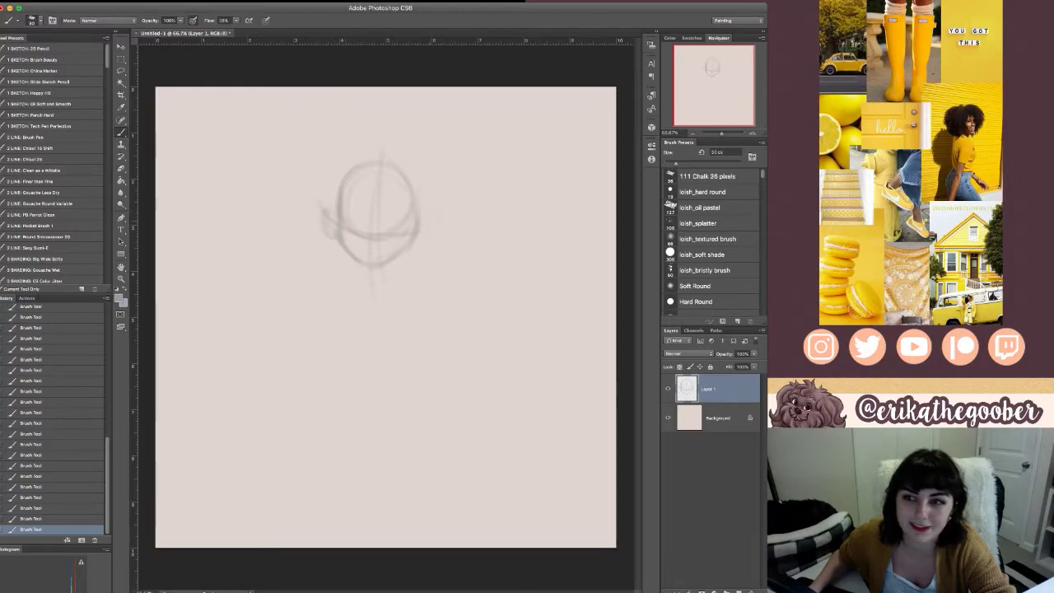
pyautogui.press(']')
pyautogui.moveTo(434, 213); pyautogui.dragTo(421, 239)
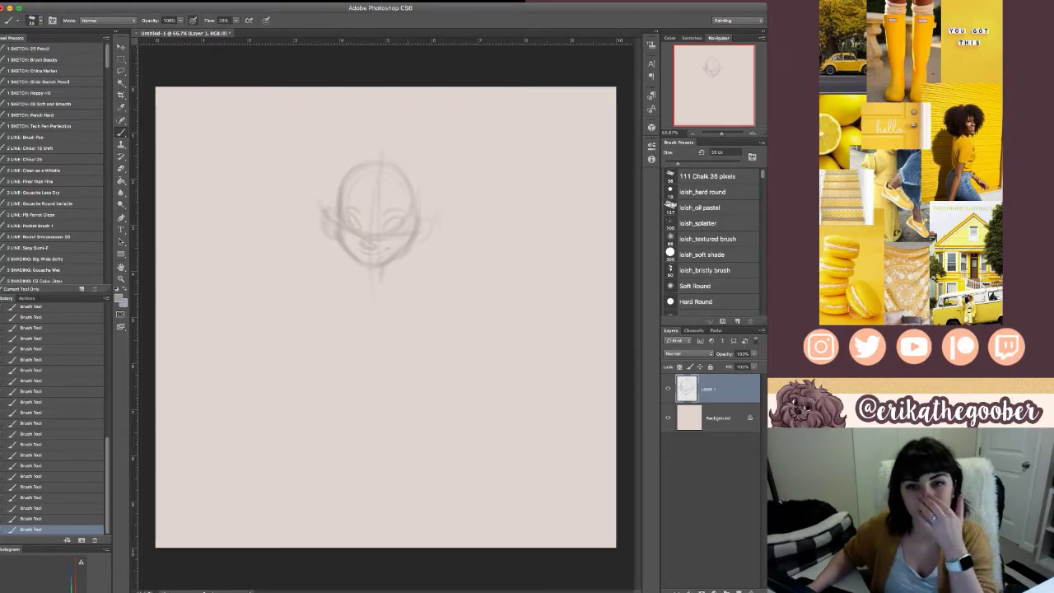
pyautogui.press('[')
pyautogui.moveTo(517, 132)
pyautogui.mouseDown()
pyautogui.moveTo(507, 152)
pyautogui.moveTo(525, 153)
pyautogui.mouseUp()
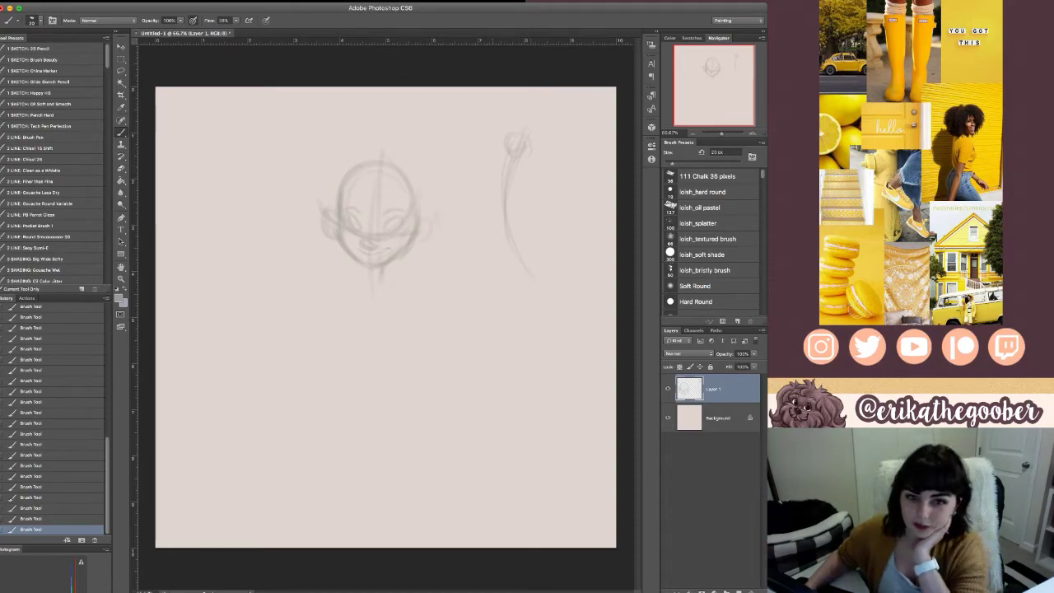
pyautogui.moveTo(501, 158); pyautogui.dragTo(526, 173)
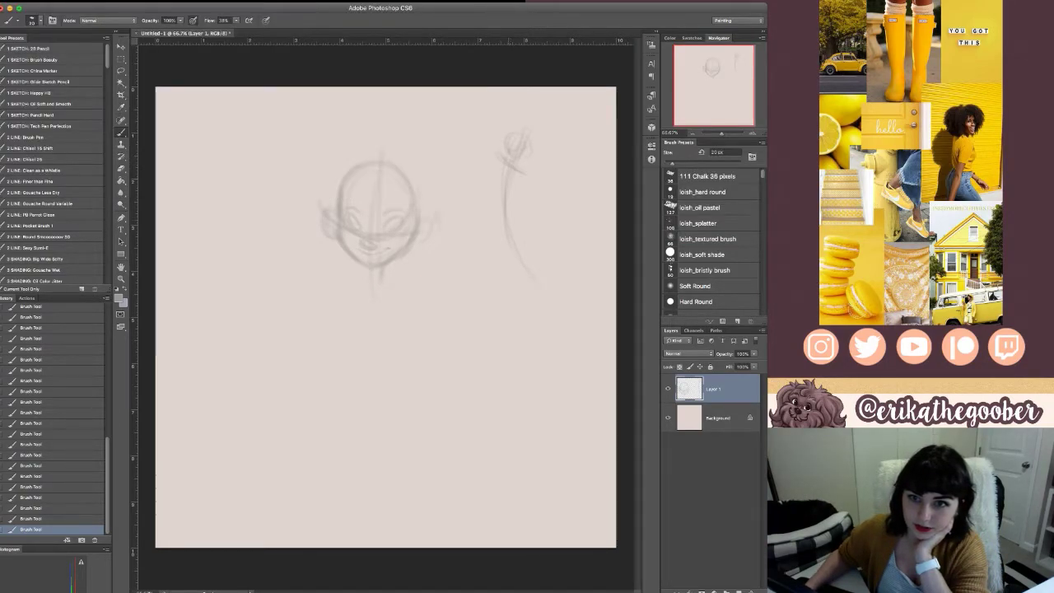
pyautogui.moveTo(495, 211); pyautogui.dragTo(520, 203)
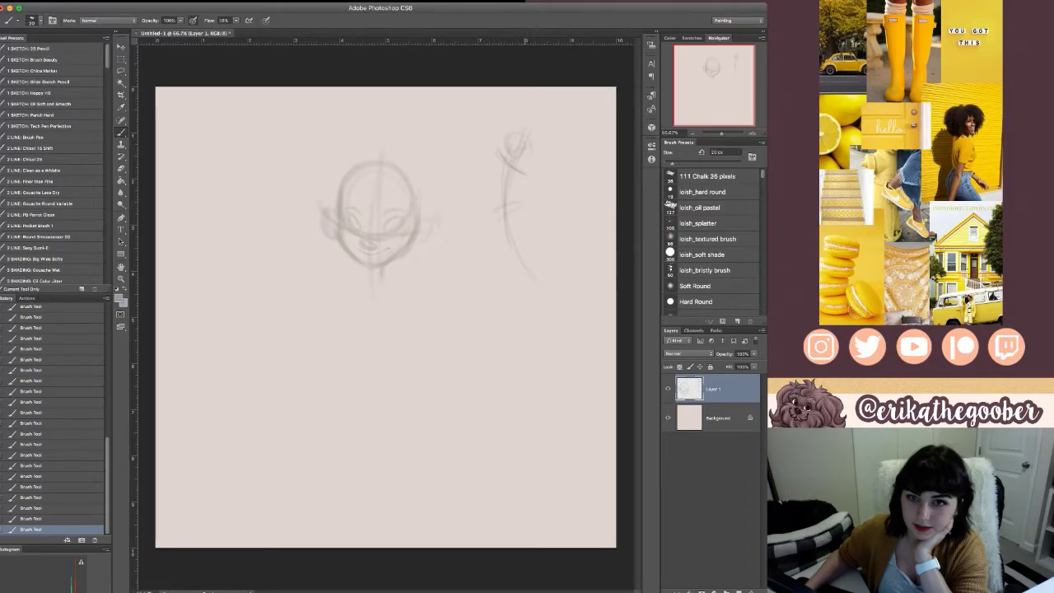
pyautogui.moveTo(493, 171); pyautogui.dragTo(513, 194)
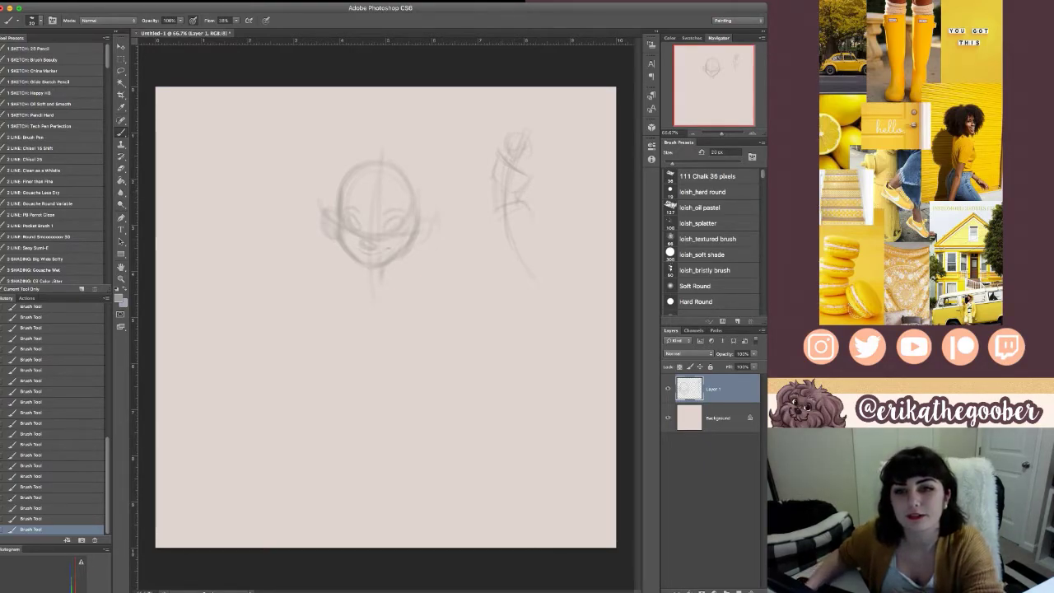
pyautogui.press('super+alt+z')
pyautogui.press('super+alt+z')
pyautogui.press('super+alt+z')
pyautogui.press('super+alt+z')
pyautogui.press('super+alt+z')
pyautogui.press('super+alt+z')
pyautogui.press('super+alt+z')
pyautogui.press('super+alt+z')
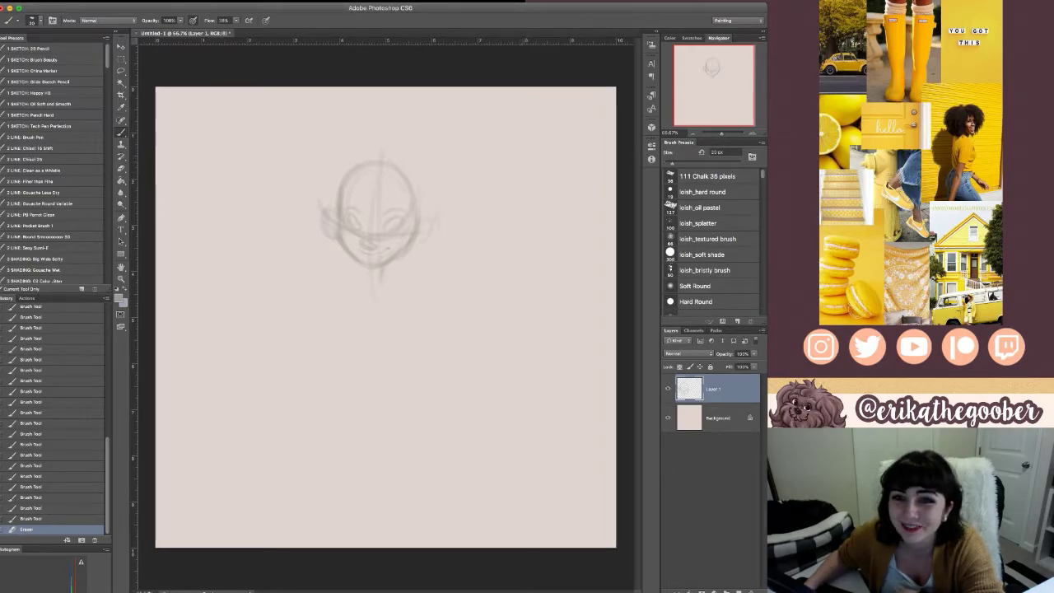
# - Sketch a small full-body figure under a wide umbrella beside the head, with a round head, torso, bent arms and legs
pyautogui.moveTo(513, 151)
pyautogui.mouseDown()
pyautogui.moveTo(528, 158)
pyautogui.moveTo(514, 159)
pyautogui.mouseUp()
pyautogui.moveTo(512, 156); pyautogui.dragTo(527, 159)
pyautogui.moveTo(513, 159); pyautogui.dragTo(524, 164)
pyautogui.moveTo(517, 162); pyautogui.dragTo(528, 159)
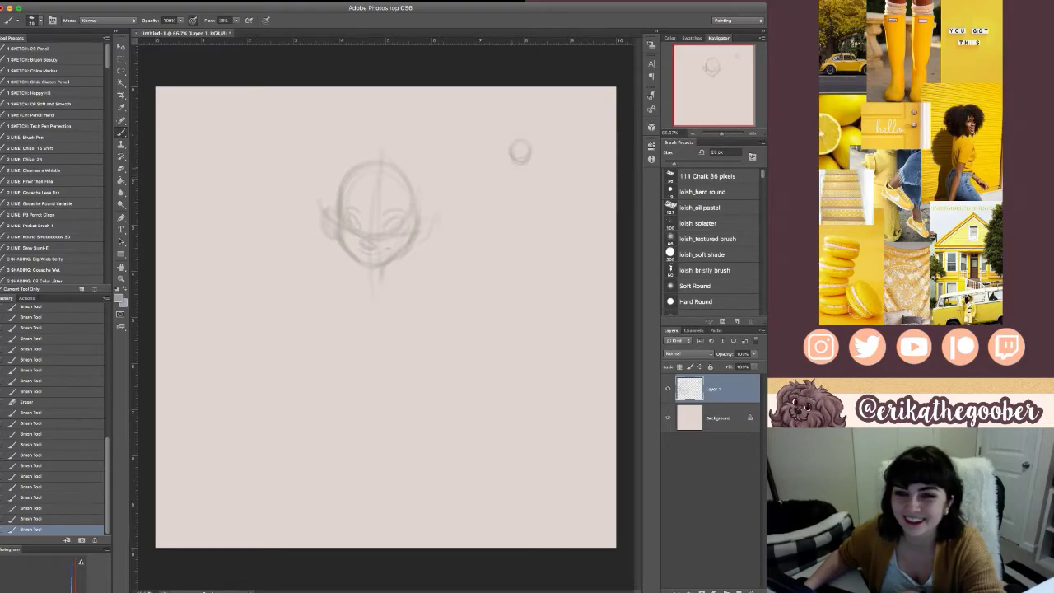
pyautogui.moveTo(508, 170); pyautogui.dragTo(517, 193)
pyautogui.moveTo(535, 173); pyautogui.dragTo(508, 211)
pyautogui.moveTo(525, 196)
pyautogui.mouseDown()
pyautogui.moveTo(530, 215)
pyautogui.moveTo(508, 214)
pyautogui.mouseUp()
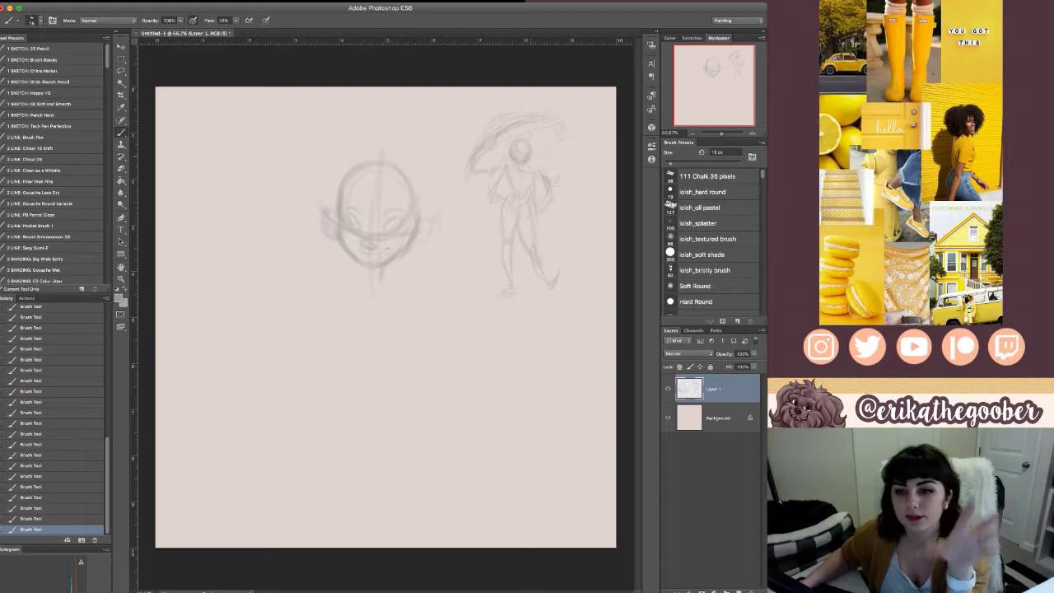
# - Lasso the small umbrella figure, cut it onto its own layer and hide the head sketch layer
pyautogui.press('l')
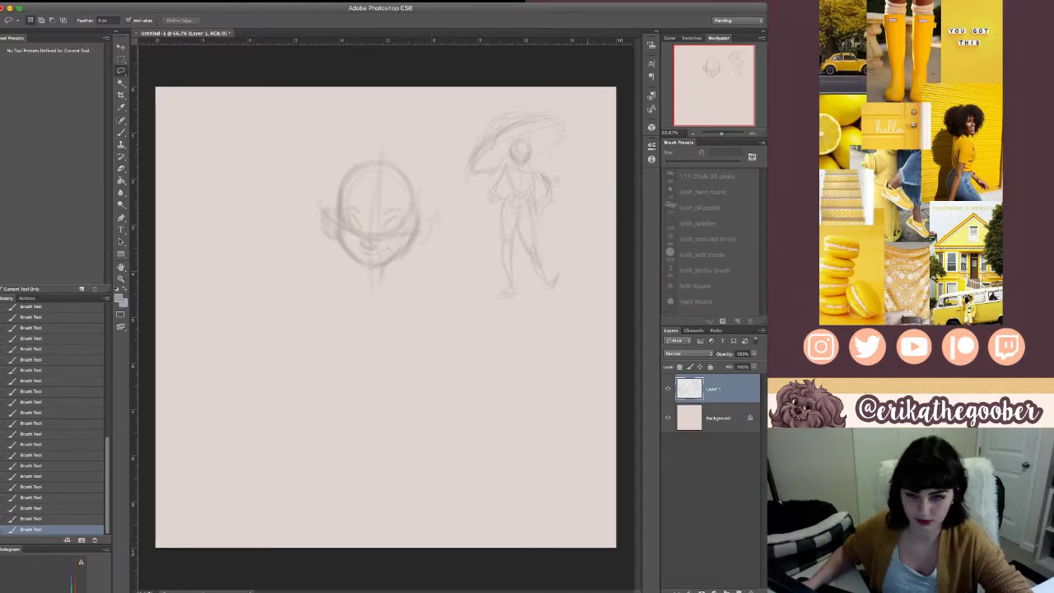
pyautogui.moveTo(456, 168)
pyautogui.mouseDown()
pyautogui.moveTo(511, 88)
pyautogui.moveTo(612, 235)
pyautogui.moveTo(588, 353)
pyautogui.moveTo(498, 322)
pyautogui.mouseUp()
pyautogui.press('super+shift+j')
pyautogui.click(667, 419)
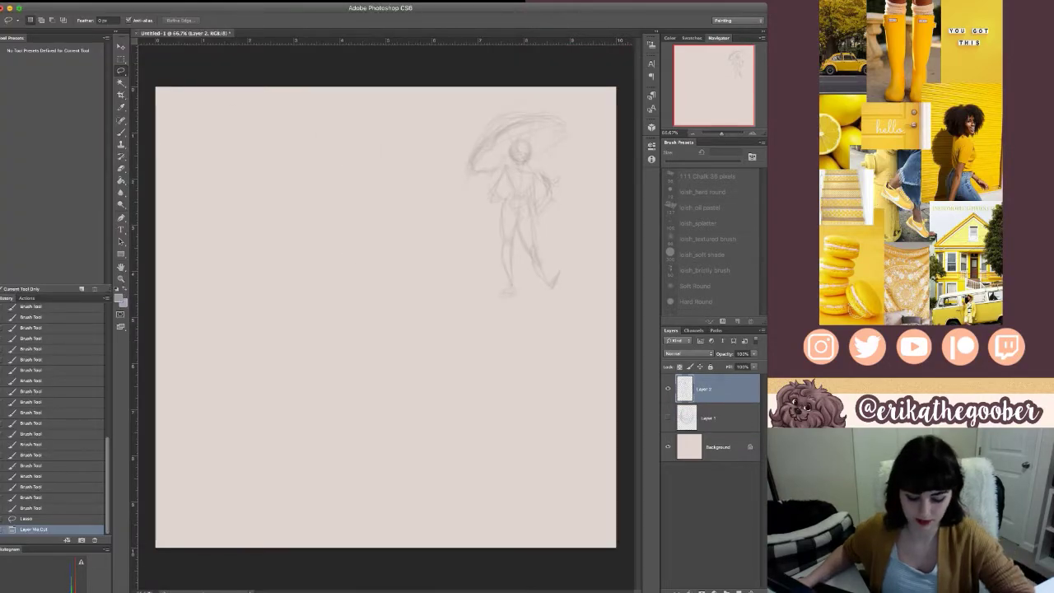
# - Enlarge the umbrella figure with Free Transform so it fills most of the canvas height, centred on the canvas
pyautogui.hotkey('ctrl', 't')
pyautogui.moveTo(461, 299); pyautogui.dragTo(351, 481)
pyautogui.moveTo(445, 346); pyautogui.dragTo(367, 361)
pyautogui.moveTo(274, 496); pyautogui.dragTo(247, 540)
pyautogui.moveTo(503, 116); pyautogui.dragTo(519, 91)
pyautogui.press('Return')
pyautogui.press('super+plus')
pyautogui.press('super+plus')
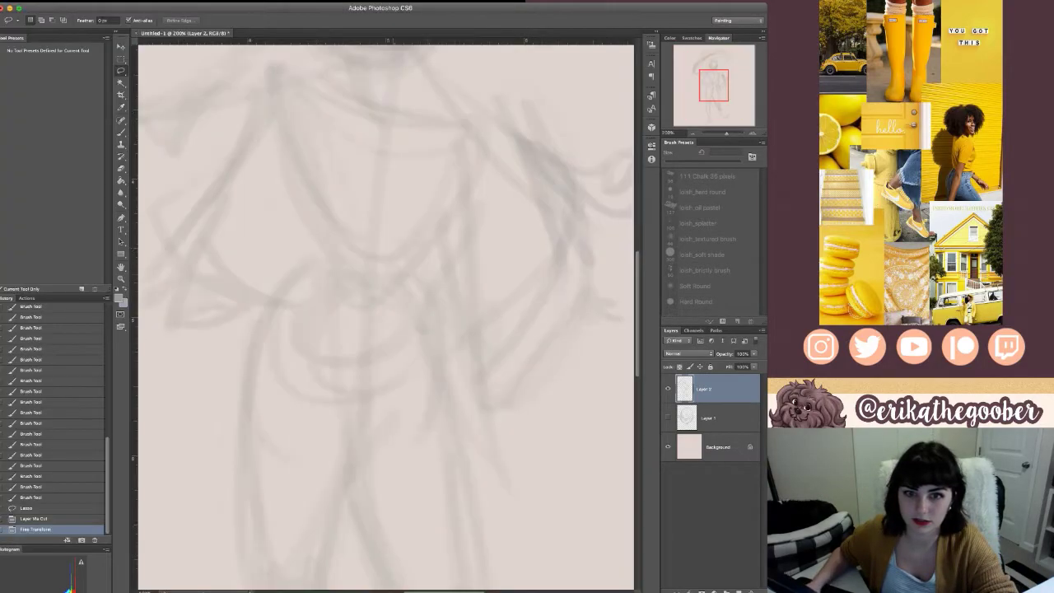
pyautogui.moveTo(386, 247); pyautogui.dragTo(388, 412)
pyautogui.hotkey('ctrl', '-')
pyautogui.hotkey('ctrl', '-')
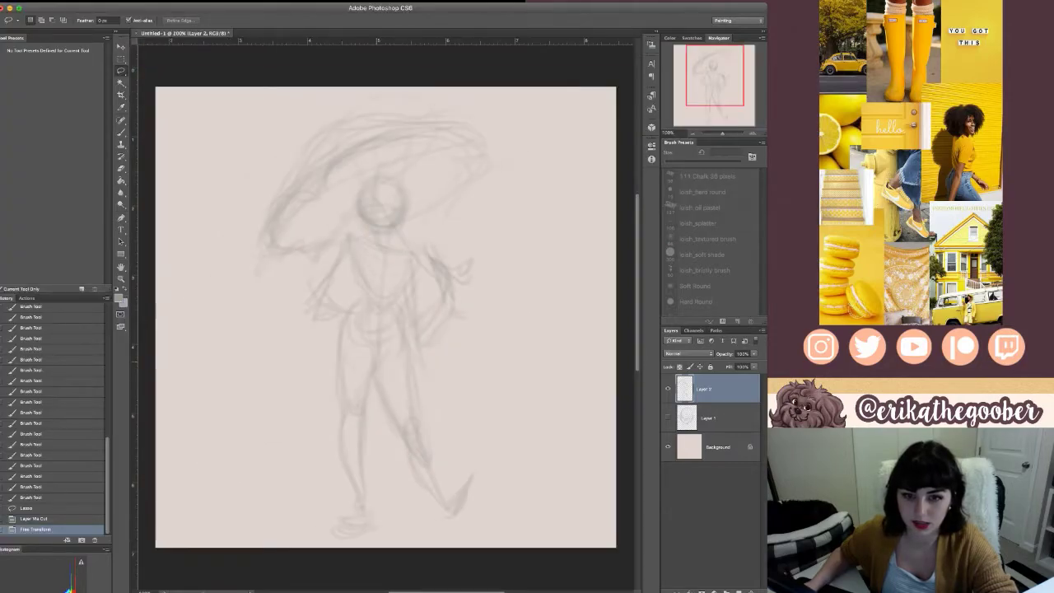
pyautogui.press('super+plus')
pyautogui.press('super+minus')
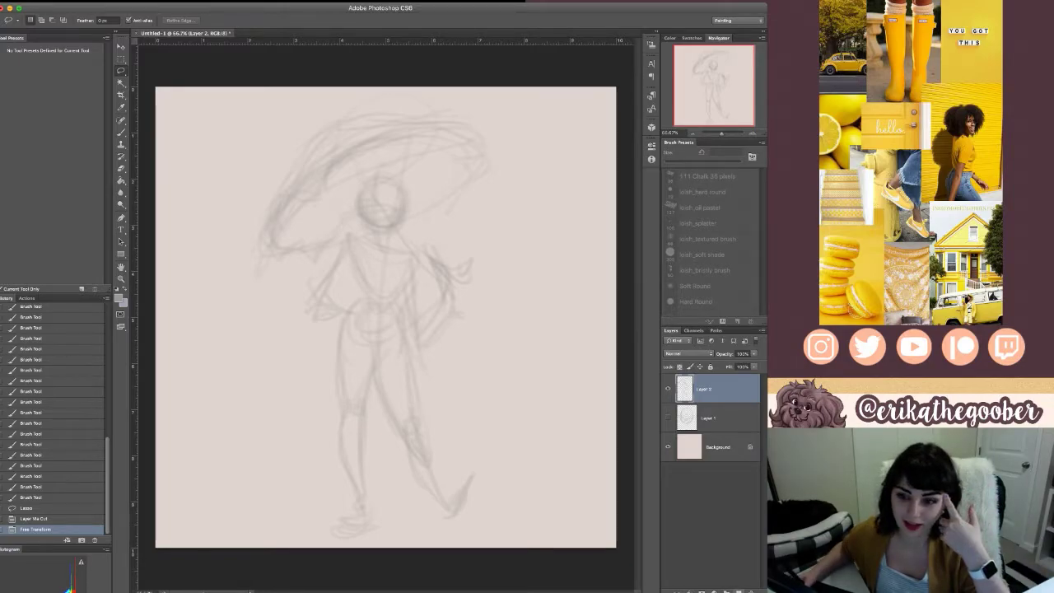
# - Add a new layer above the figure sketch and brush a vertical centre line down the figure's face
pyautogui.click(738, 591)
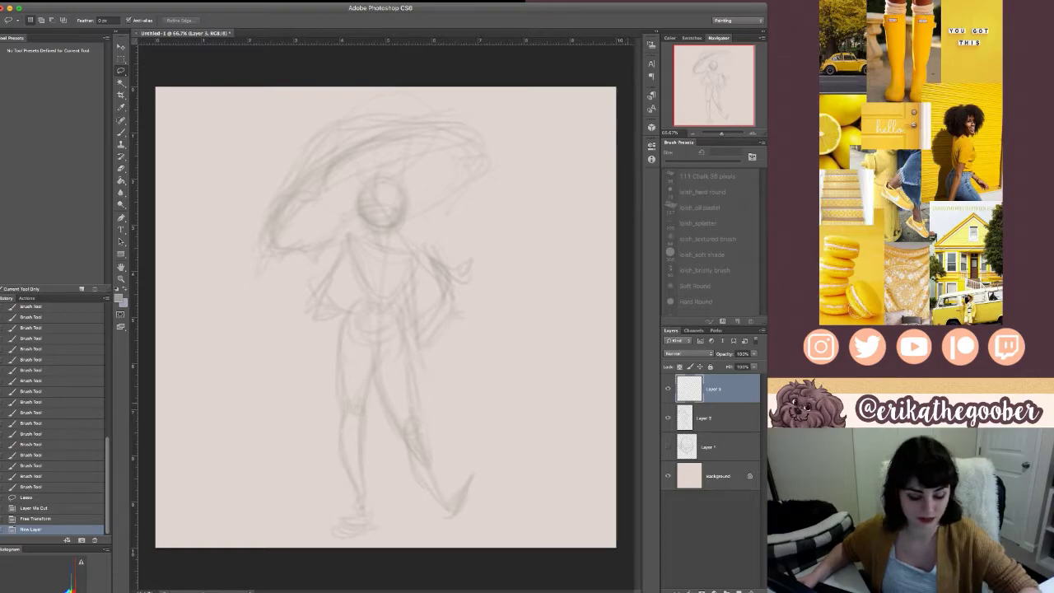
pyautogui.press('b')
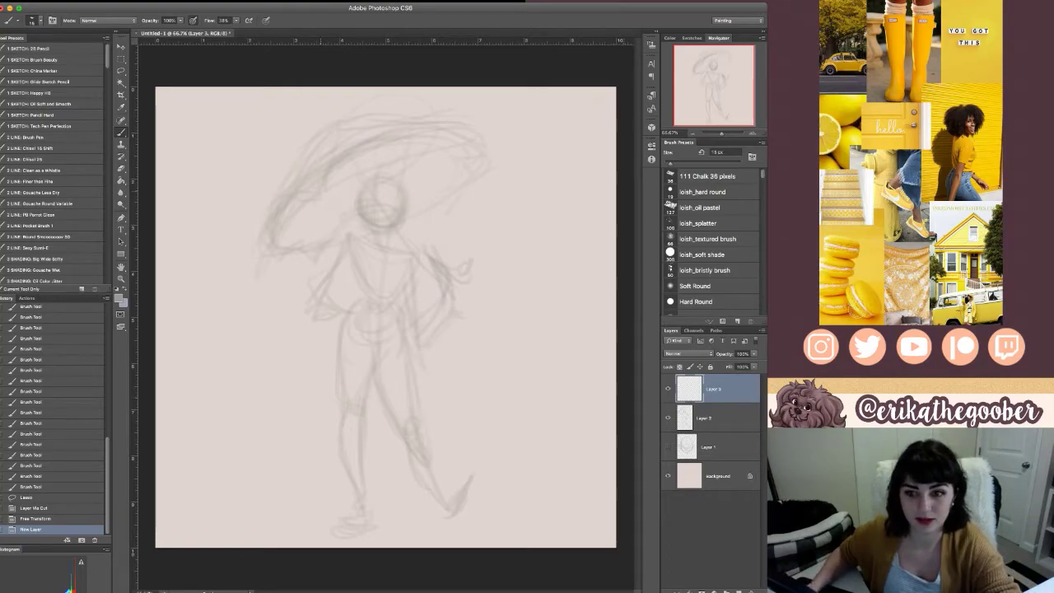
pyautogui.press('super+equal')
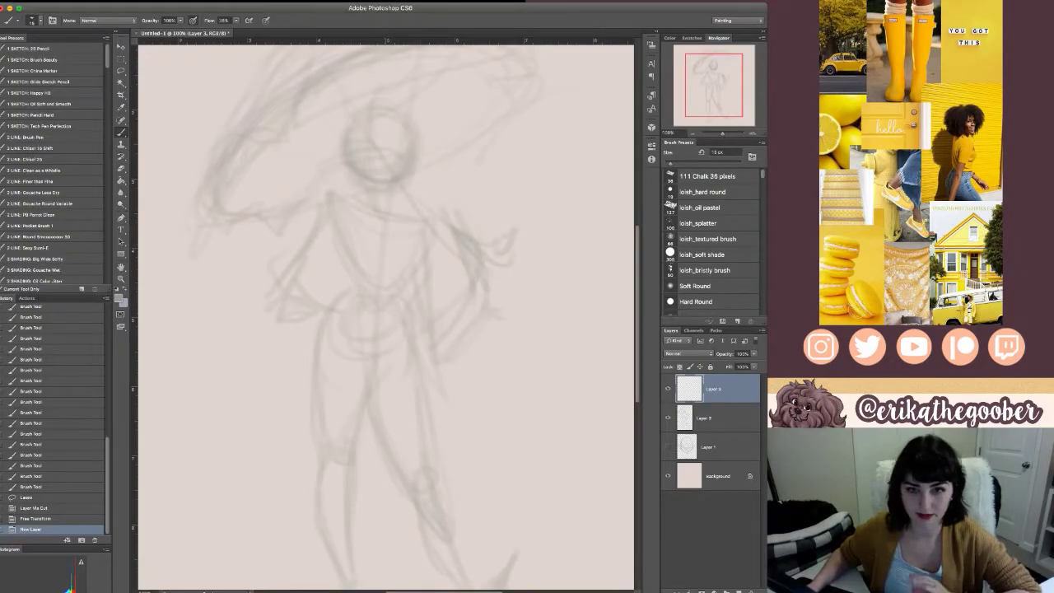
pyautogui.scroll(5, 386, 317)
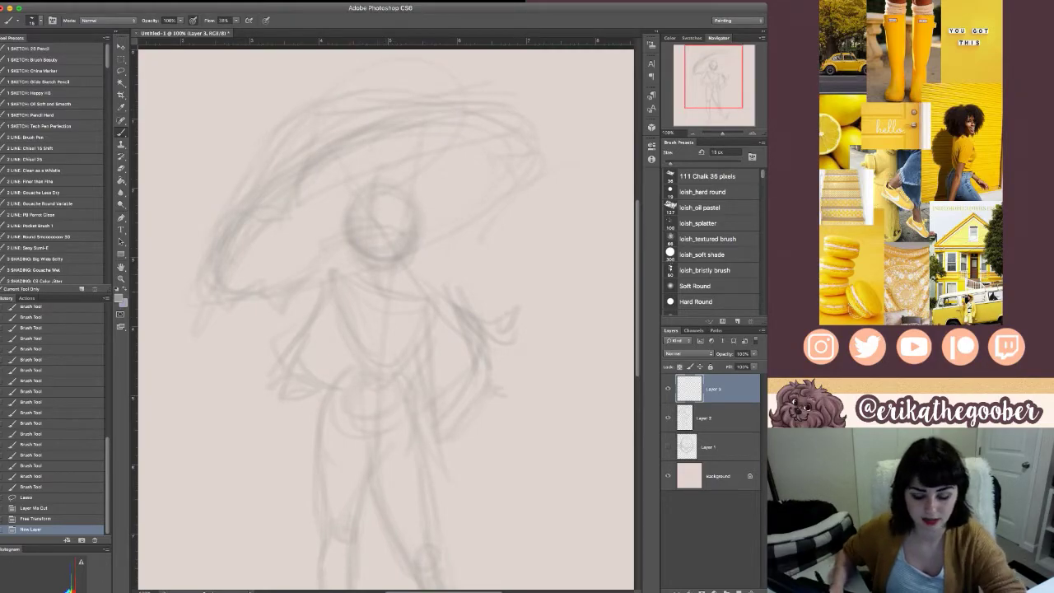
pyautogui.hotkey('ctrl', 'Tab')
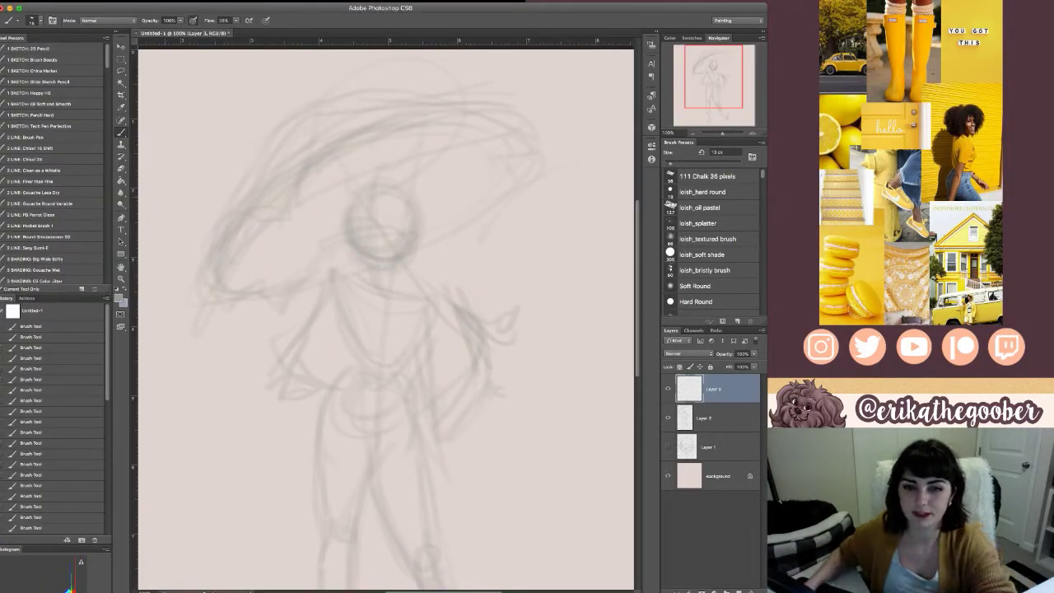
pyautogui.scroll(-3, 385, 319)
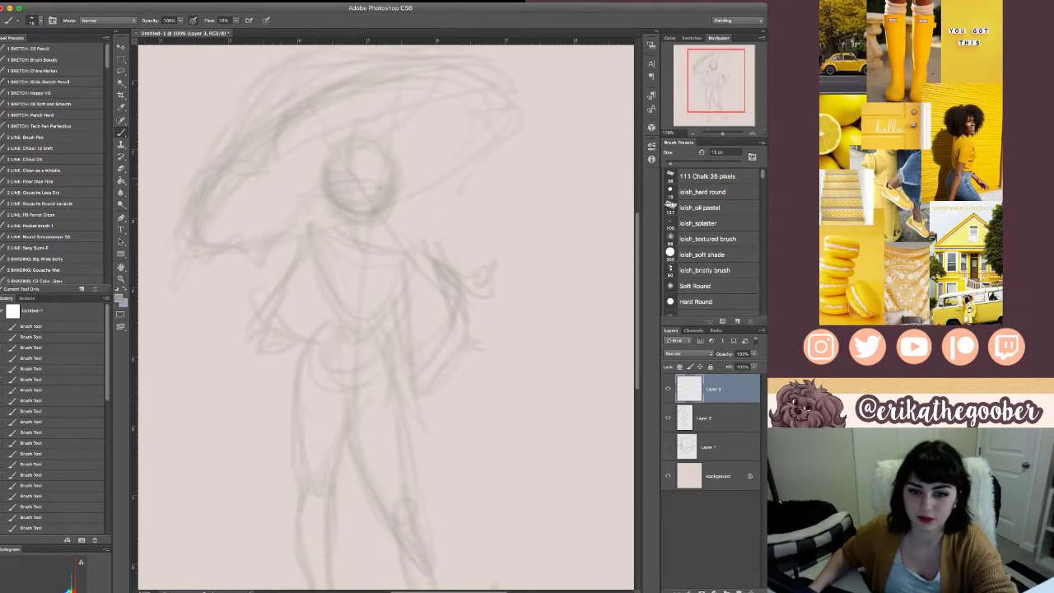
pyautogui.scroll(3, 385, 320)
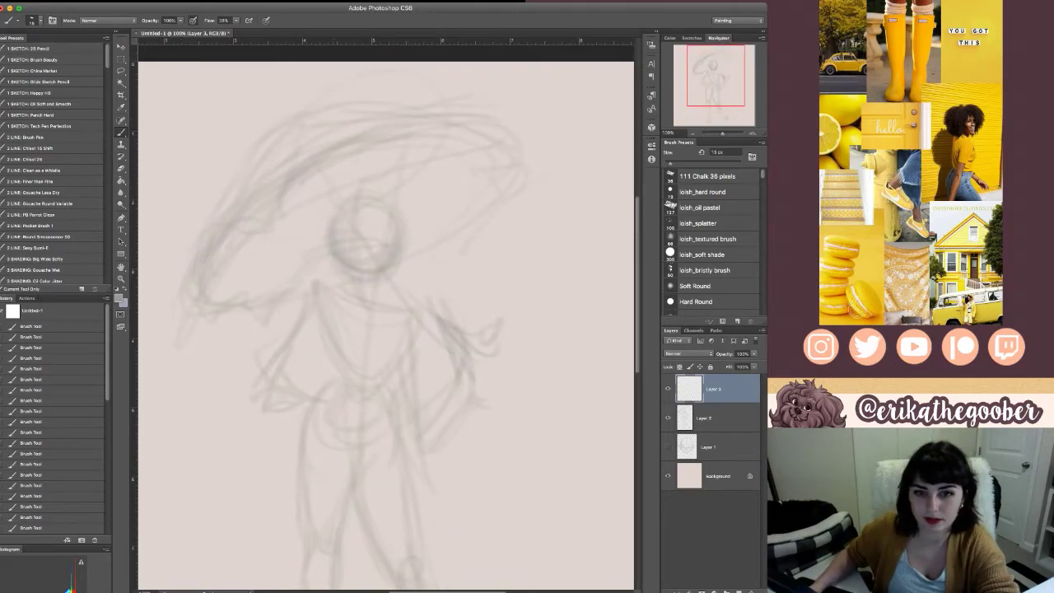
pyautogui.moveTo(372, 216); pyautogui.dragTo(378, 252)
pyautogui.press(']')
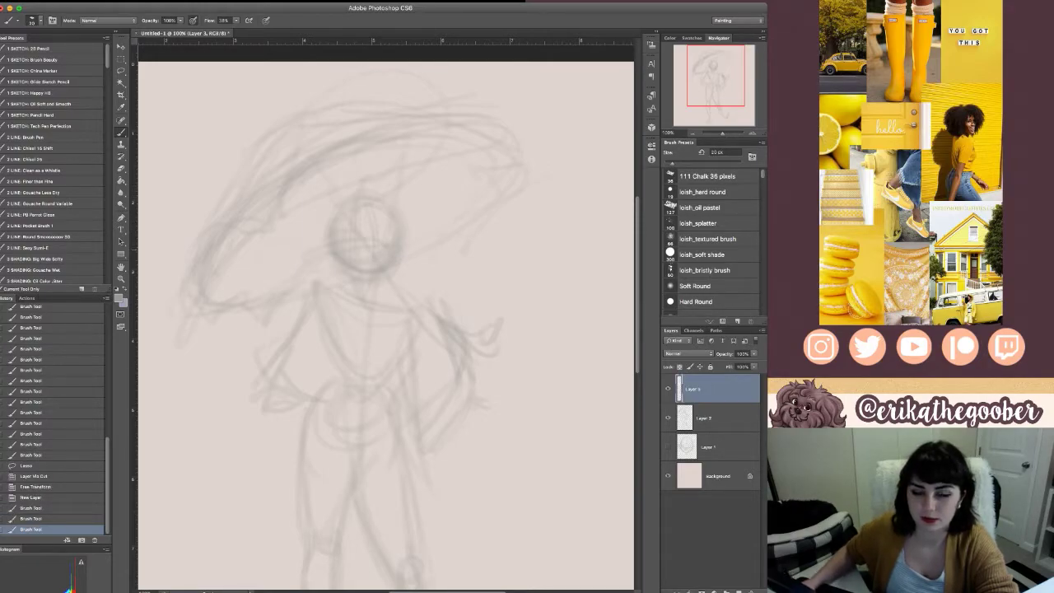
# - Lower the figure sketch layer's opacity to 50% and make the new top layer active again
pyautogui.click(714, 417)
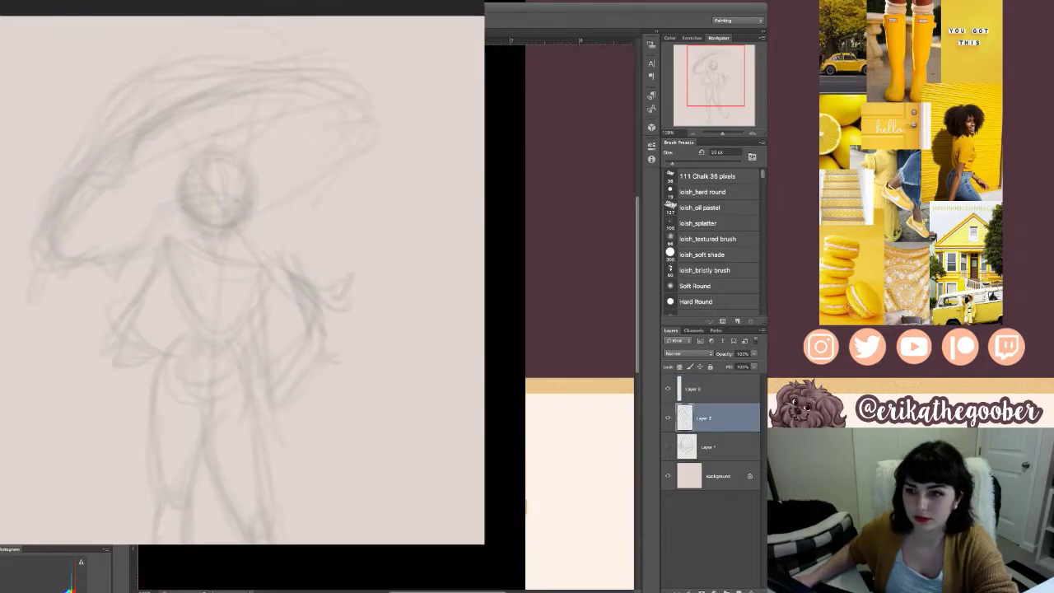
pyautogui.moveTo(727, 355); pyautogui.dragTo(710, 354)
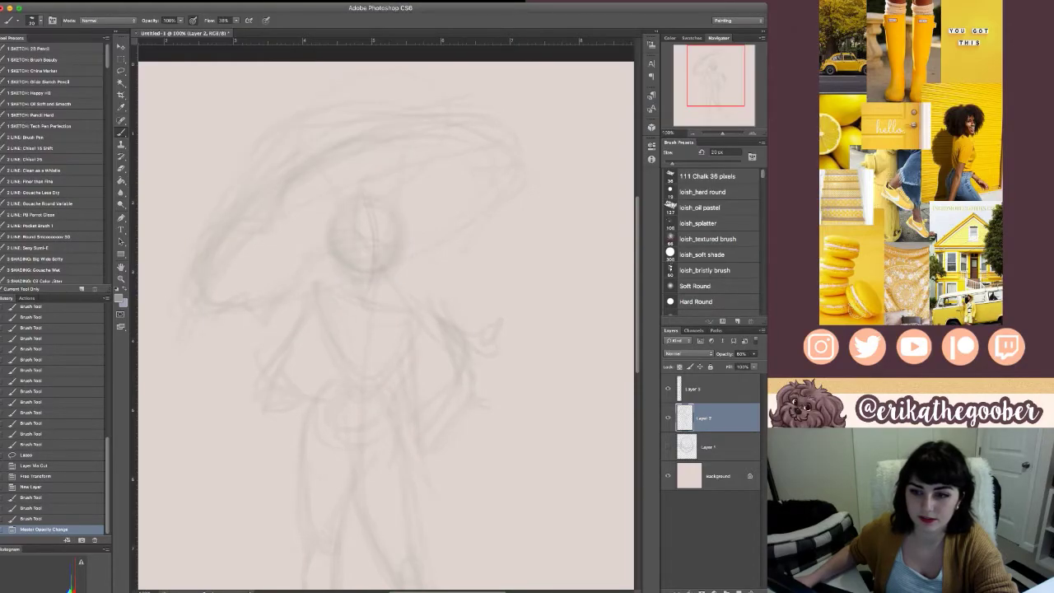
pyautogui.click(714, 389)
pyautogui.scroll(-2, 385, 317)
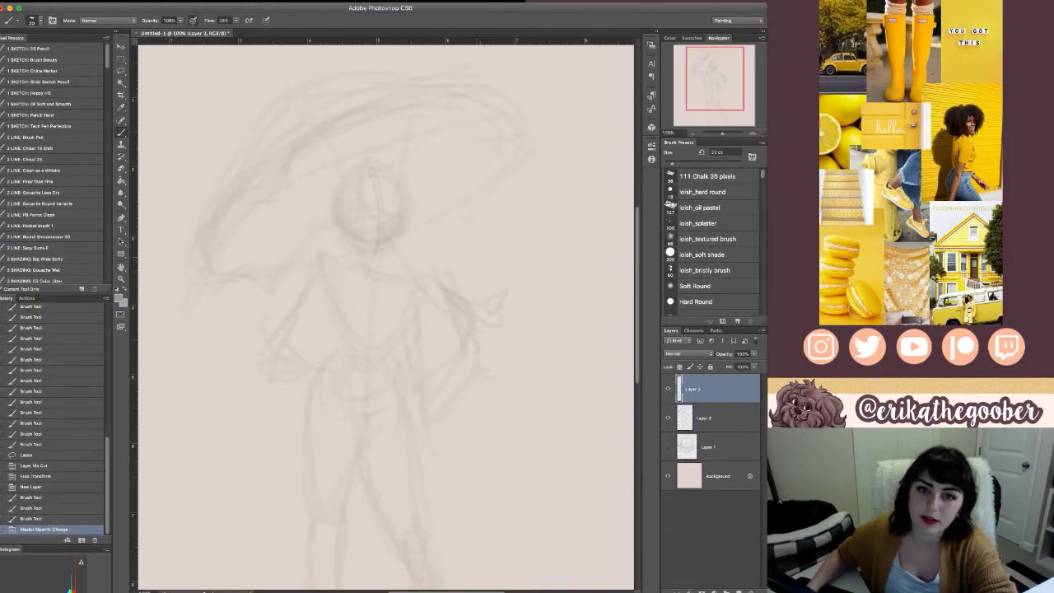
# - Try outlining the head, jaw, ear and neck on the new layer over the faded figure sketch
pyautogui.moveTo(333, 294)
pyautogui.mouseDown()
pyautogui.moveTo(347, 329)
pyautogui.moveTo(396, 302)
pyautogui.mouseUp()
pyautogui.moveTo(333, 196); pyautogui.dragTo(336, 231)
pyautogui.moveTo(333, 206); pyautogui.dragTo(355, 250)
pyautogui.moveTo(336, 231)
pyautogui.mouseDown()
pyautogui.moveTo(363, 252)
pyautogui.moveTo(349, 247)
pyautogui.mouseUp()
pyautogui.moveTo(339, 239)
pyautogui.mouseDown()
pyautogui.moveTo(369, 253)
pyautogui.moveTo(402, 246)
pyautogui.mouseUp()
pyautogui.moveTo(408, 220); pyautogui.dragTo(396, 252)
pyautogui.moveTo(355, 248); pyautogui.dragTo(382, 258)
pyautogui.moveTo(384, 179); pyautogui.dragTo(405, 206)
pyautogui.moveTo(399, 189); pyautogui.dragTo(404, 237)
pyautogui.moveTo(336, 201); pyautogui.dragTo(333, 224)
pyautogui.moveTo(333, 214); pyautogui.dragTo(337, 239)
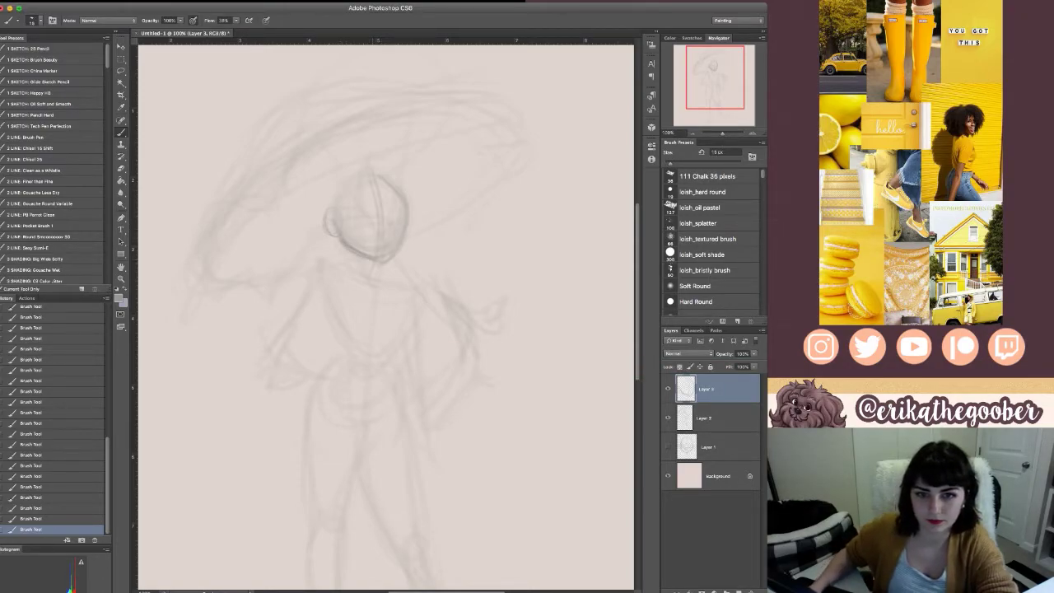
pyautogui.moveTo(375, 263)
pyautogui.mouseDown()
pyautogui.moveTo(379, 283)
pyautogui.moveTo(354, 278)
pyautogui.mouseUp()
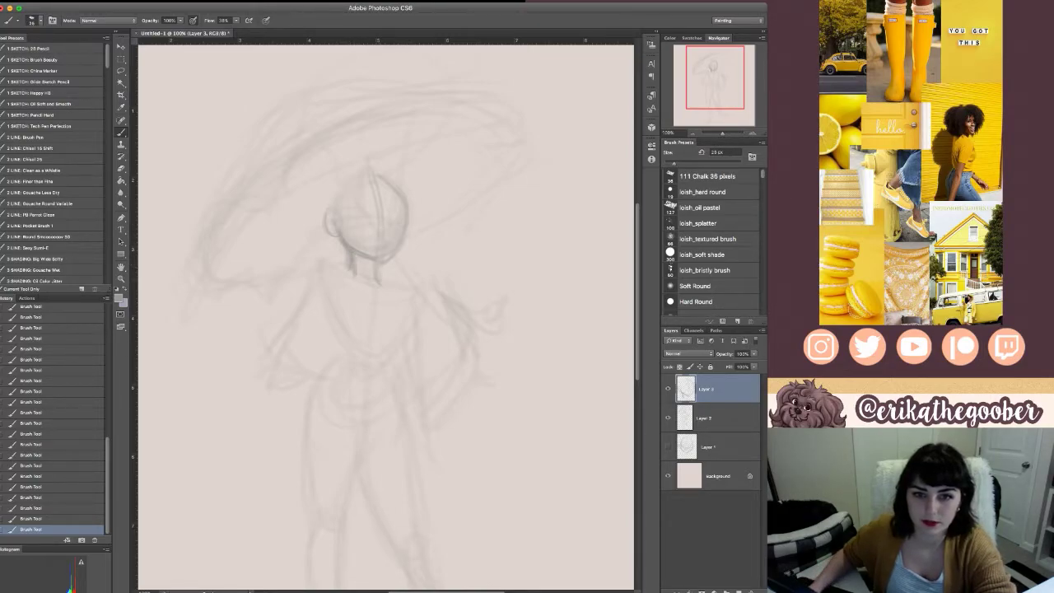
pyautogui.moveTo(354, 275)
pyautogui.mouseDown()
pyautogui.moveTo(379, 211)
pyautogui.moveTo(387, 256)
pyautogui.mouseUp()
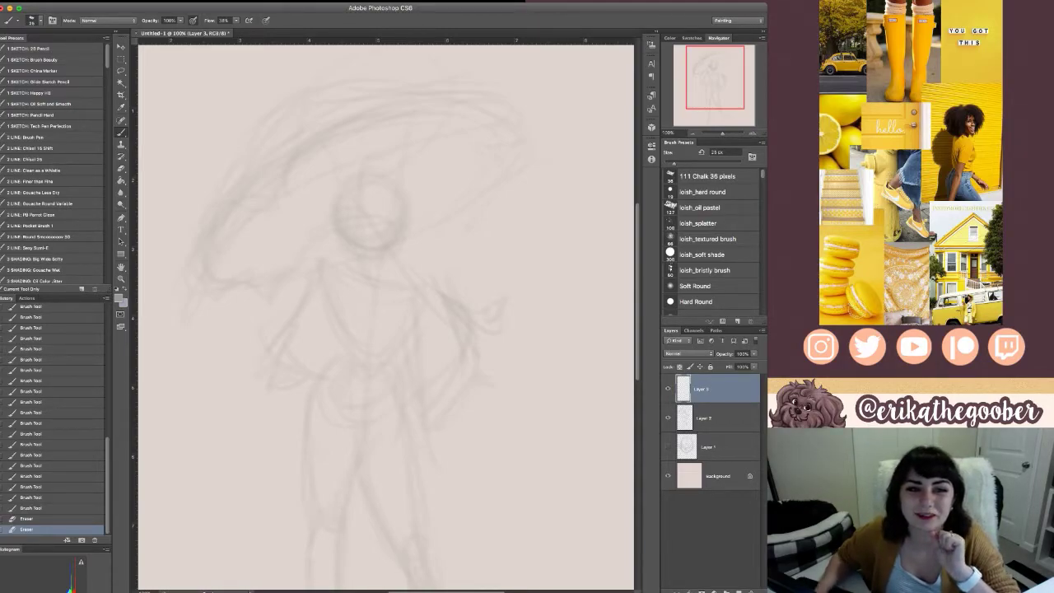
pyautogui.moveTo(375, 252); pyautogui.dragTo(405, 247)
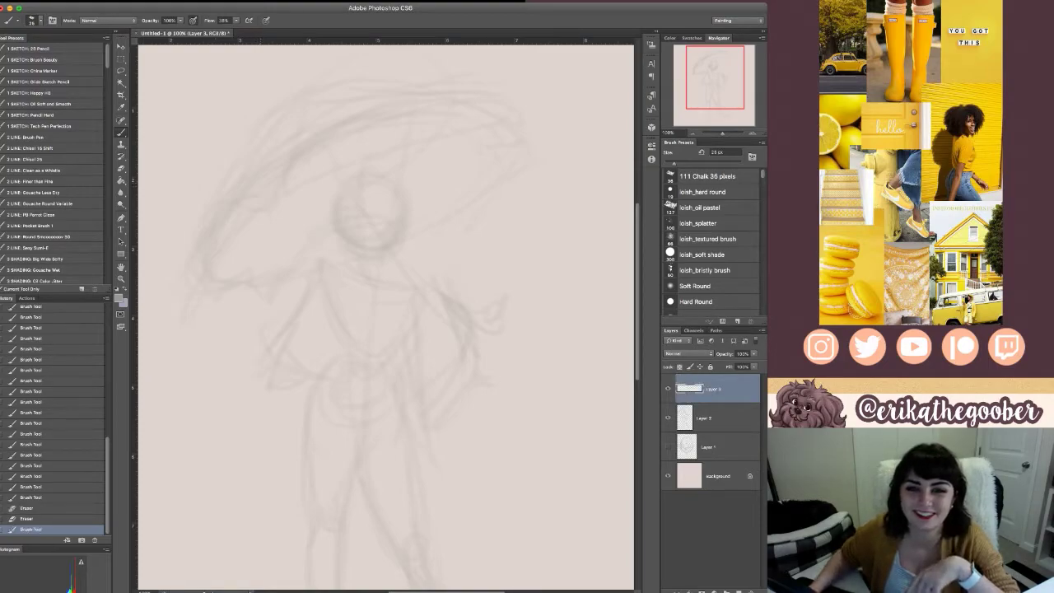
pyautogui.moveTo(240, 175); pyautogui.dragTo(185, 318)
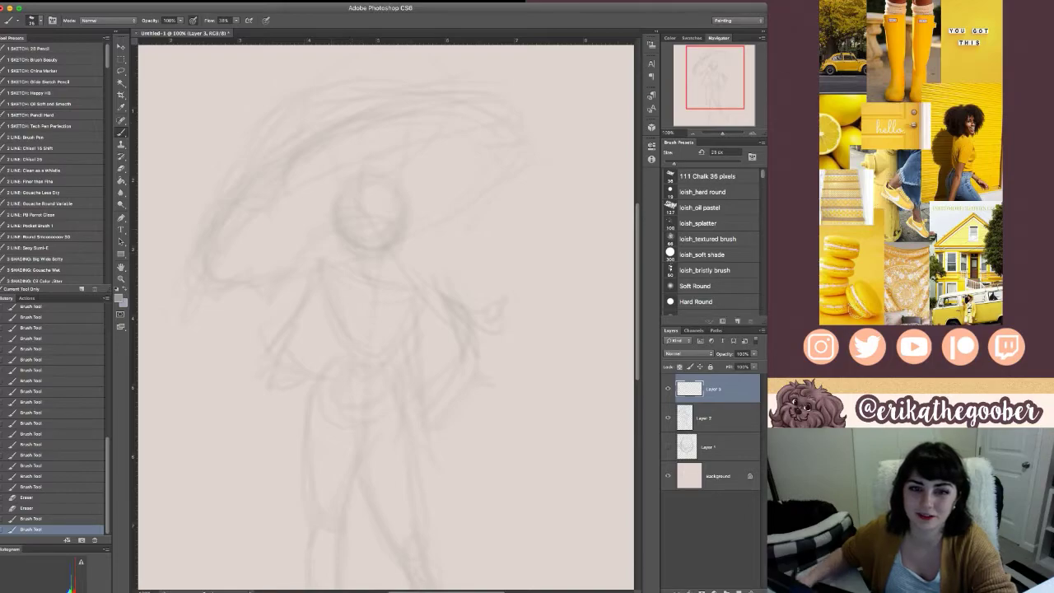
pyautogui.moveTo(536, 146); pyautogui.dragTo(499, 183)
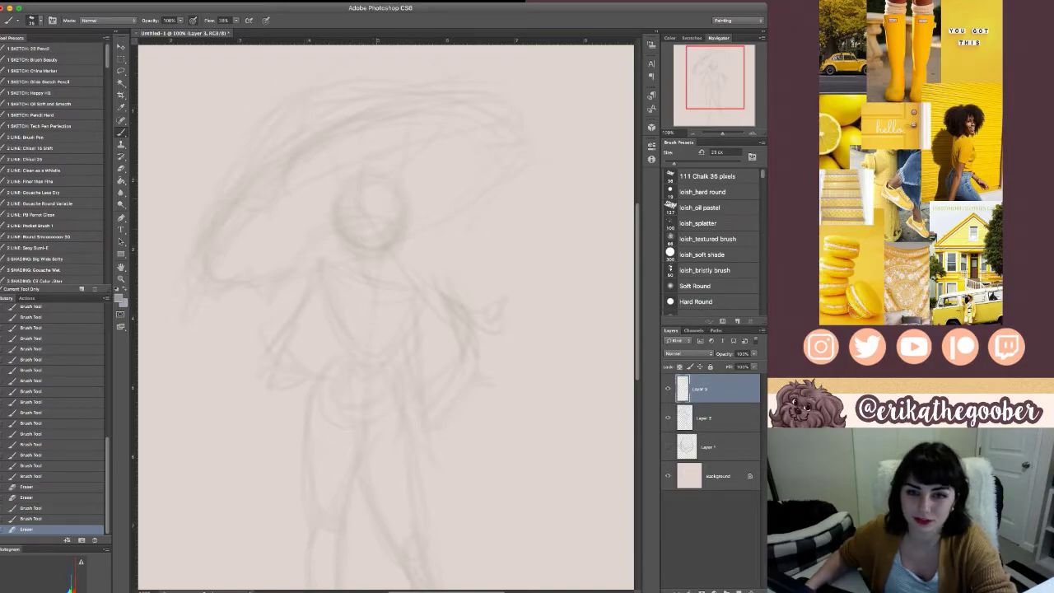
# - Outline the head over the faded circle with a smaller brush, narrowing the cheeks and jaw to a pointed chin
pyautogui.press('[')
pyautogui.press('[')
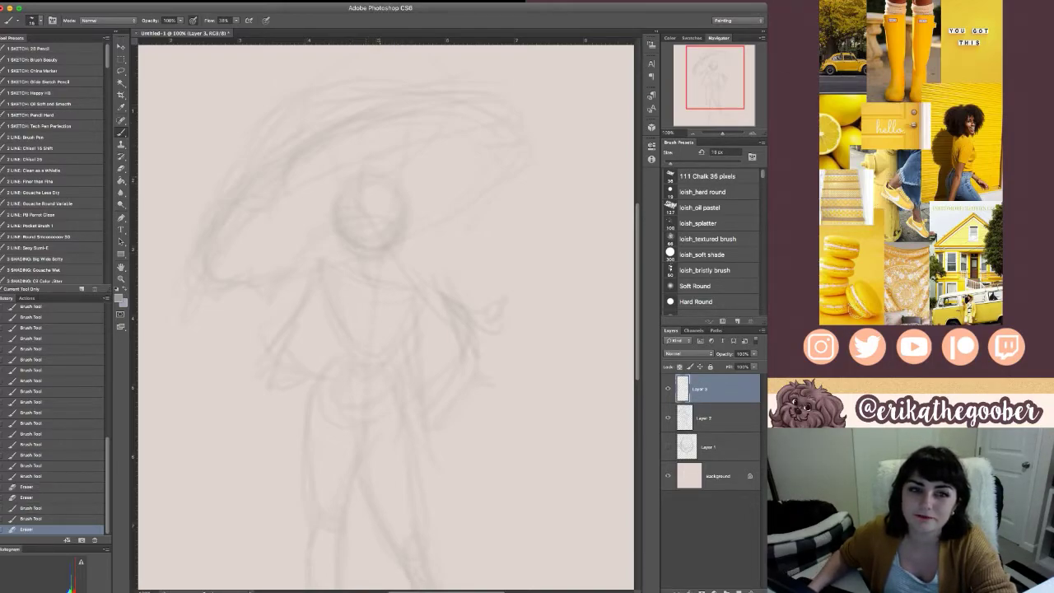
pyautogui.press('[')
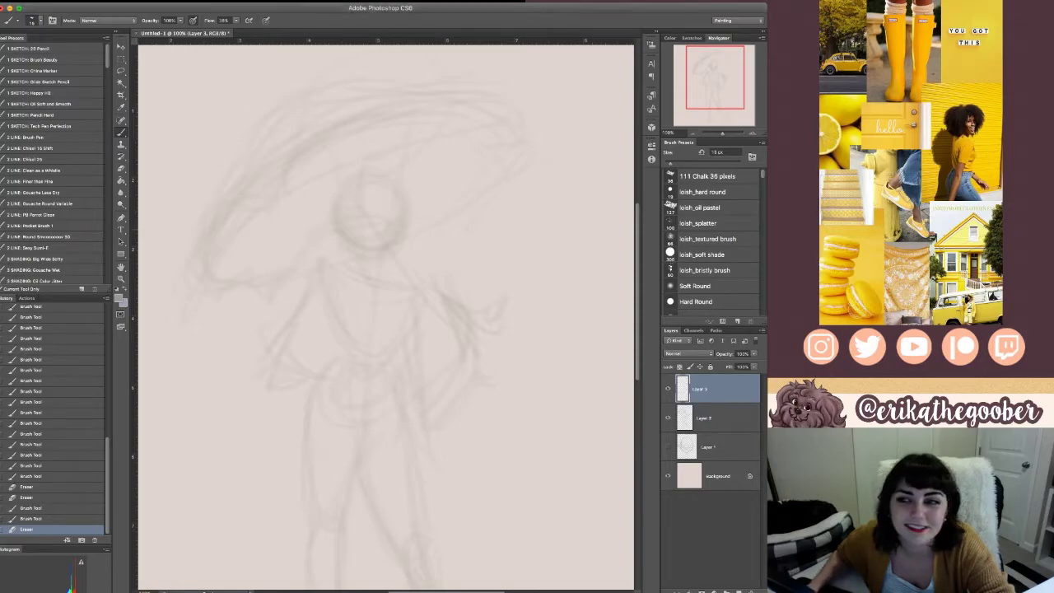
pyautogui.press(']')
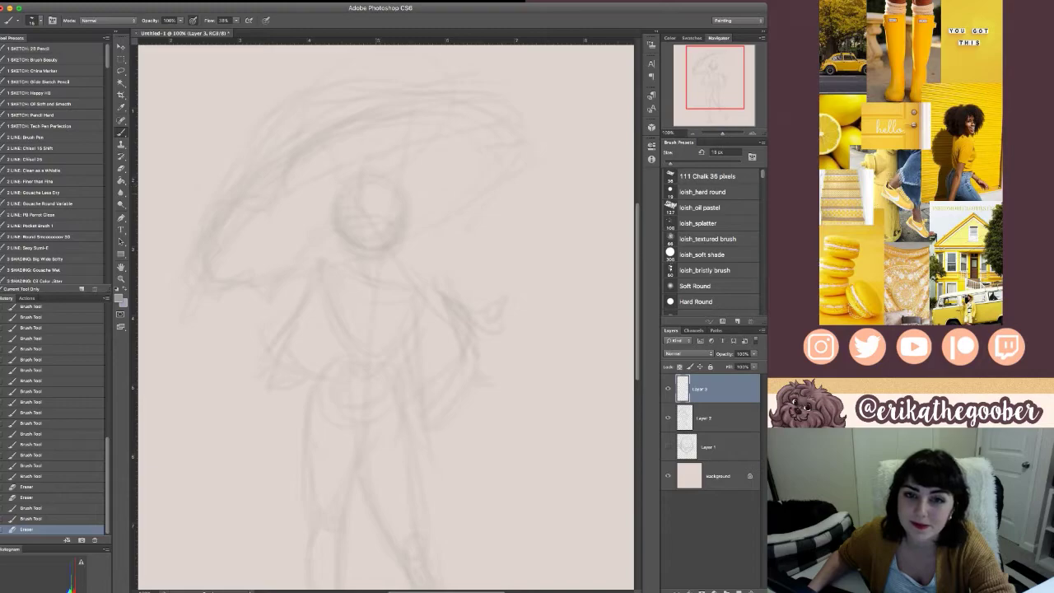
pyautogui.moveTo(334, 213); pyautogui.dragTo(357, 241)
pyautogui.moveTo(335, 221); pyautogui.dragTo(385, 250)
pyautogui.press('[')
pyautogui.press('[')
pyautogui.moveTo(359, 243); pyautogui.dragTo(396, 242)
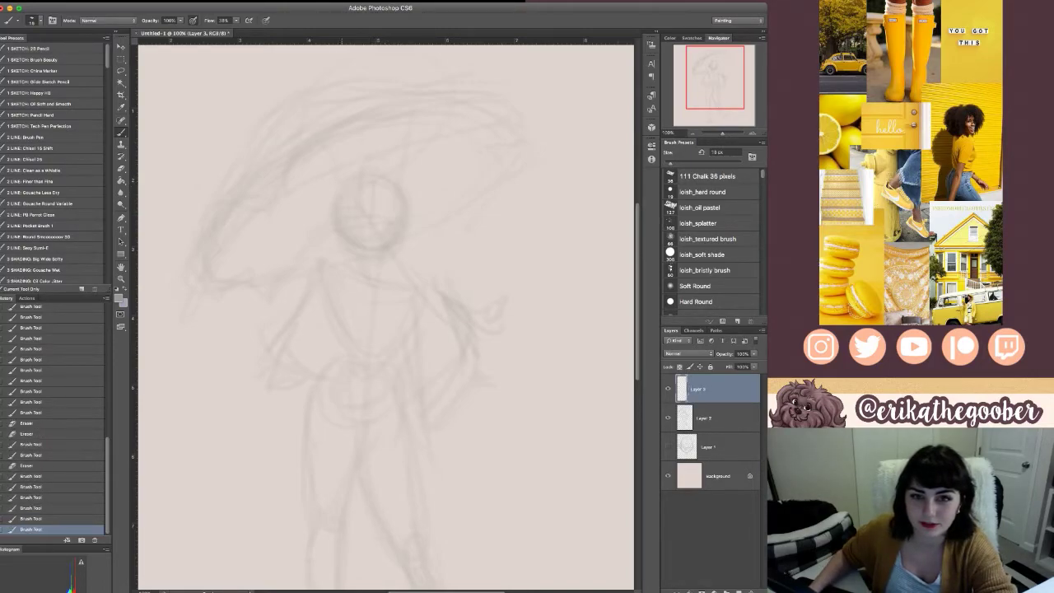
pyautogui.press('[')
pyautogui.moveTo(336, 203)
pyautogui.mouseDown()
pyautogui.moveTo(359, 246)
pyautogui.moveTo(340, 234)
pyautogui.mouseUp()
pyautogui.moveTo(334, 216); pyautogui.dragTo(356, 246)
pyautogui.moveTo(335, 205); pyautogui.dragTo(343, 239)
pyautogui.moveTo(335, 201)
pyautogui.mouseDown()
pyautogui.moveTo(334, 235)
pyautogui.moveTo(371, 262)
pyautogui.mouseUp()
pyautogui.moveTo(354, 254); pyautogui.dragTo(399, 249)
pyautogui.moveTo(405, 211); pyautogui.dragTo(402, 247)
pyautogui.moveTo(333, 199); pyautogui.dragTo(333, 234)
pyautogui.moveTo(334, 201)
pyautogui.mouseDown()
pyautogui.moveTo(349, 176)
pyautogui.moveTo(396, 186)
pyautogui.mouseUp()
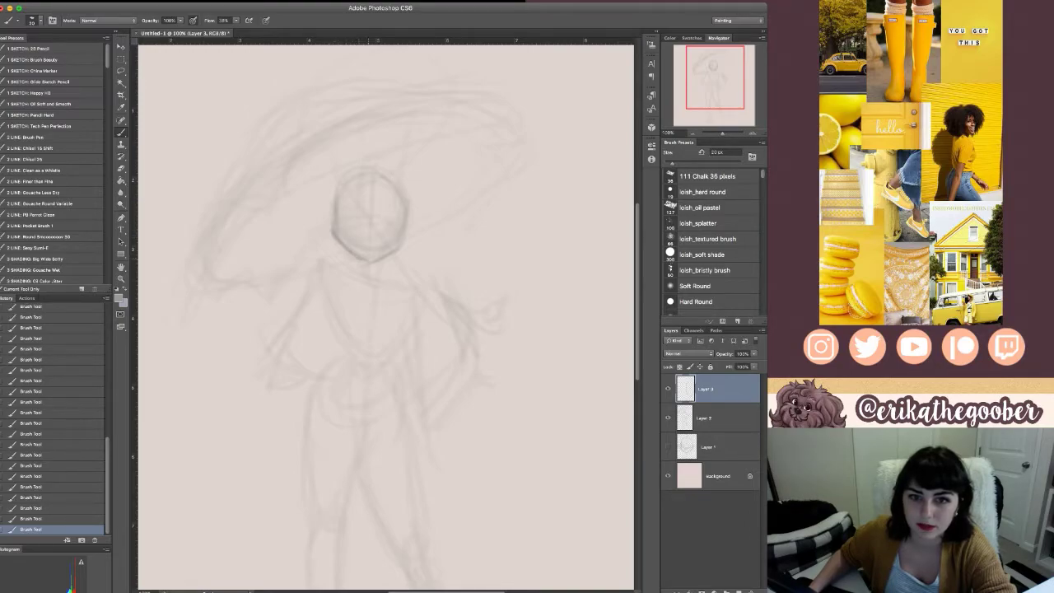
pyautogui.press(']')
pyautogui.moveTo(378, 329)
pyautogui.mouseDown()
pyautogui.moveTo(384, 251)
pyautogui.moveTo(383, 288)
pyautogui.mouseUp()
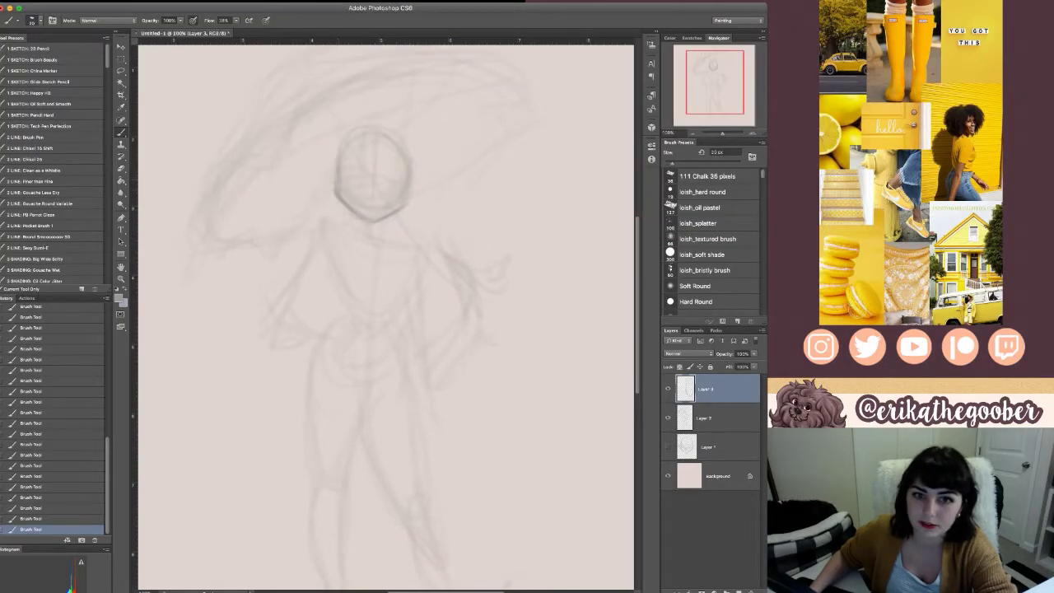
# - Brush both ears at the sides of the head, the two neck lines and the sloping shoulders over the faded sketch
pyautogui.moveTo(331, 169); pyautogui.dragTo(330, 193)
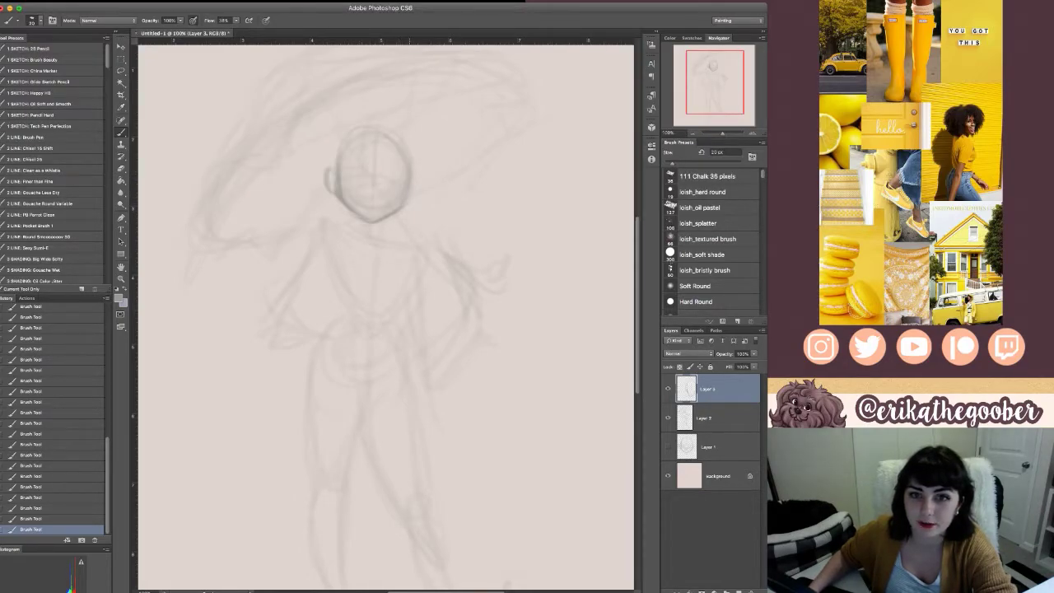
pyautogui.moveTo(413, 178); pyautogui.dragTo(417, 200)
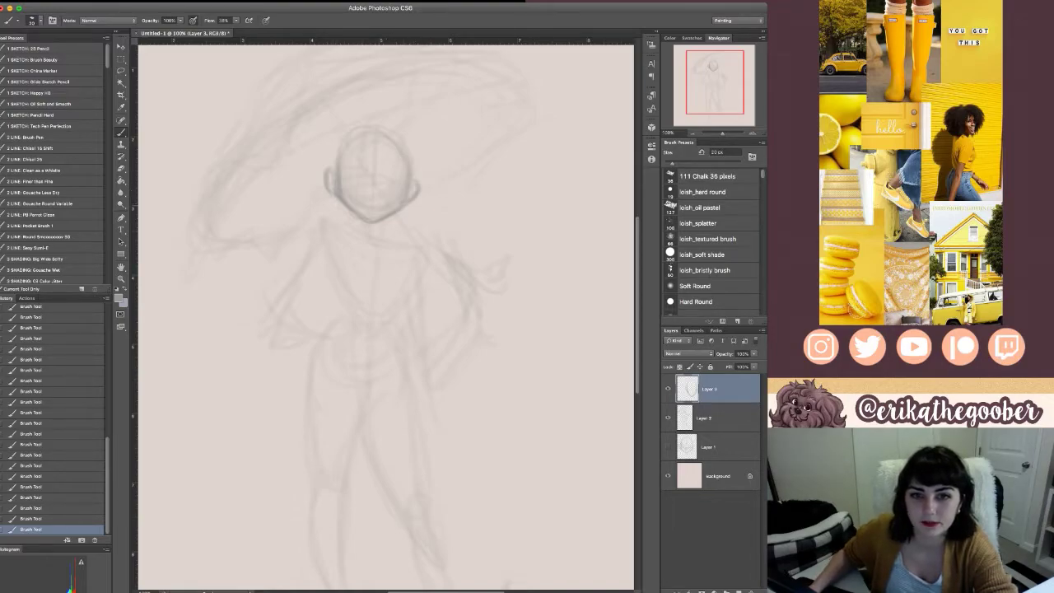
pyautogui.moveTo(389, 218); pyautogui.dragTo(384, 239)
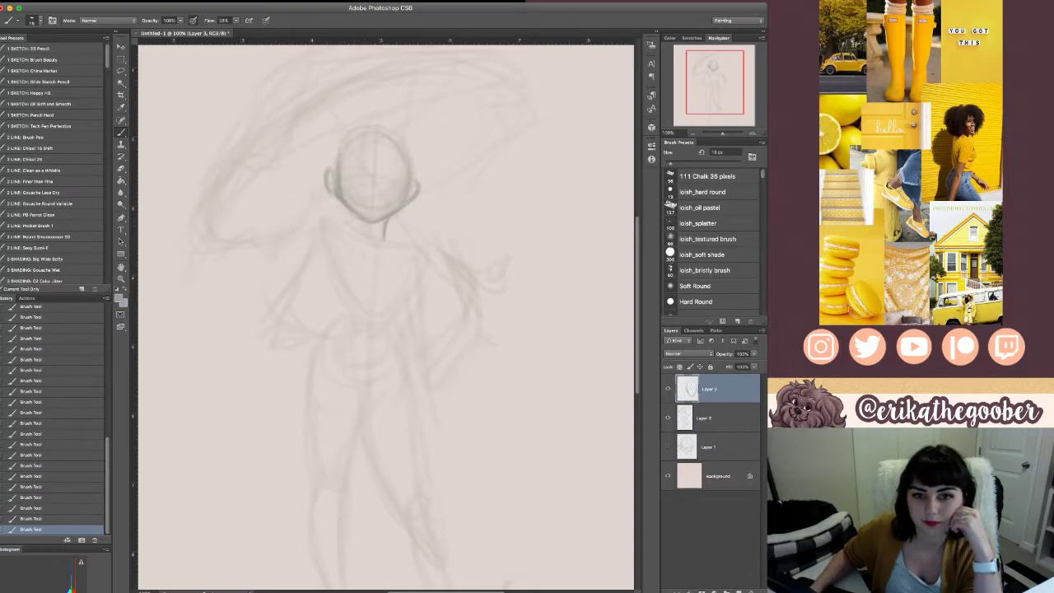
pyautogui.moveTo(361, 218)
pyautogui.mouseDown()
pyautogui.moveTo(357, 230)
pyautogui.moveTo(413, 250)
pyautogui.mouseUp()
pyautogui.moveTo(357, 226); pyautogui.dragTo(319, 221)
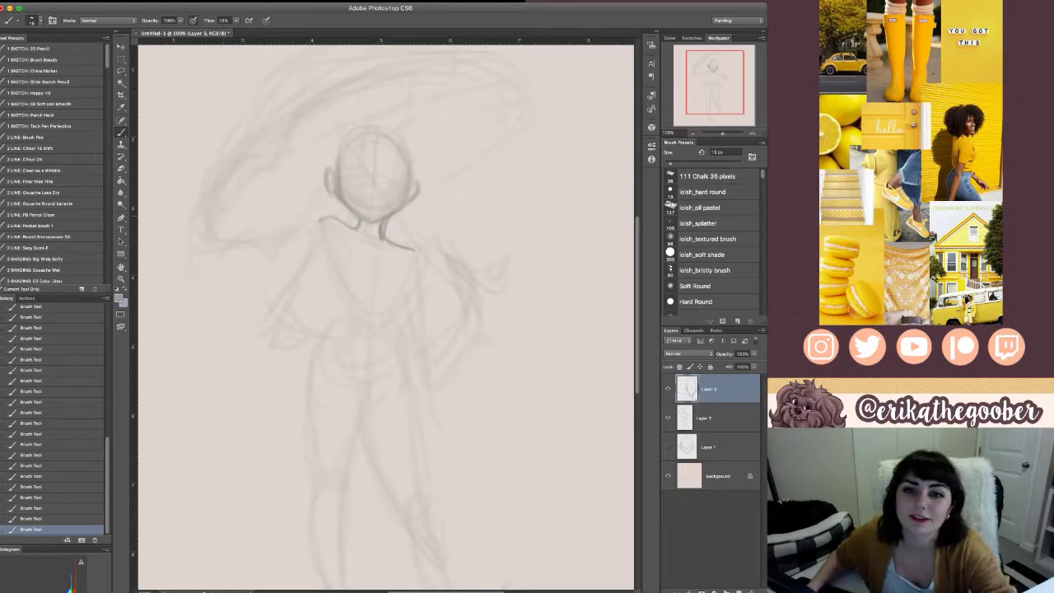
# - Lasso the head with its ears and free-transform it slightly narrower, lower and tilted over the neck
pyautogui.press('l')
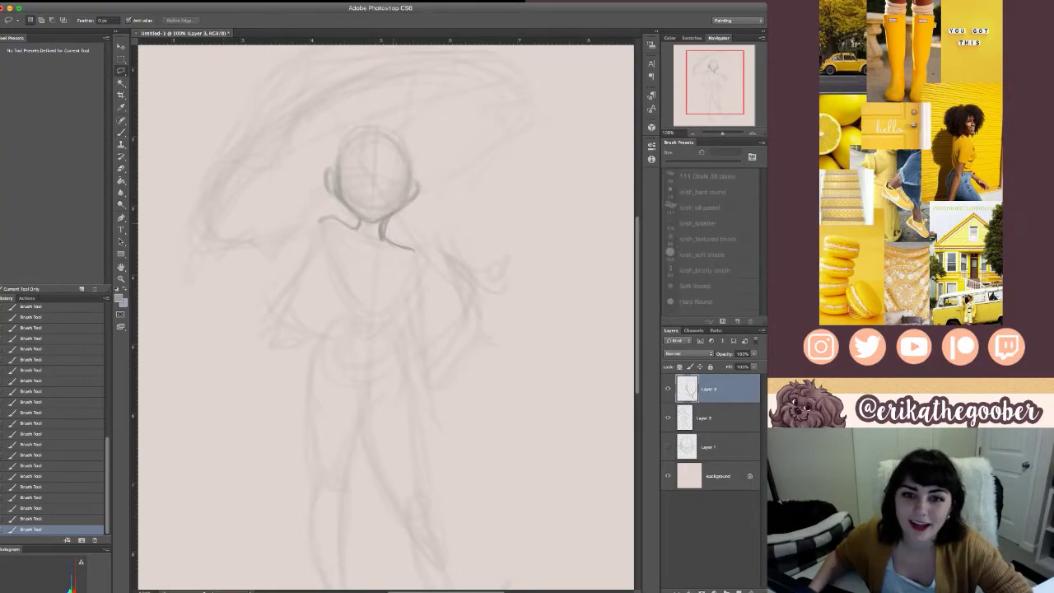
pyautogui.moveTo(373, 223)
pyautogui.mouseDown()
pyautogui.moveTo(325, 194)
pyautogui.moveTo(309, 153)
pyautogui.moveTo(342, 95)
pyautogui.moveTo(420, 123)
pyautogui.moveTo(416, 236)
pyautogui.mouseUp()
pyautogui.moveTo(330, 218)
pyautogui.mouseDown()
pyautogui.moveTo(311, 157)
pyautogui.moveTo(326, 107)
pyautogui.mouseUp()
pyautogui.hotkey('ctrl', 't')
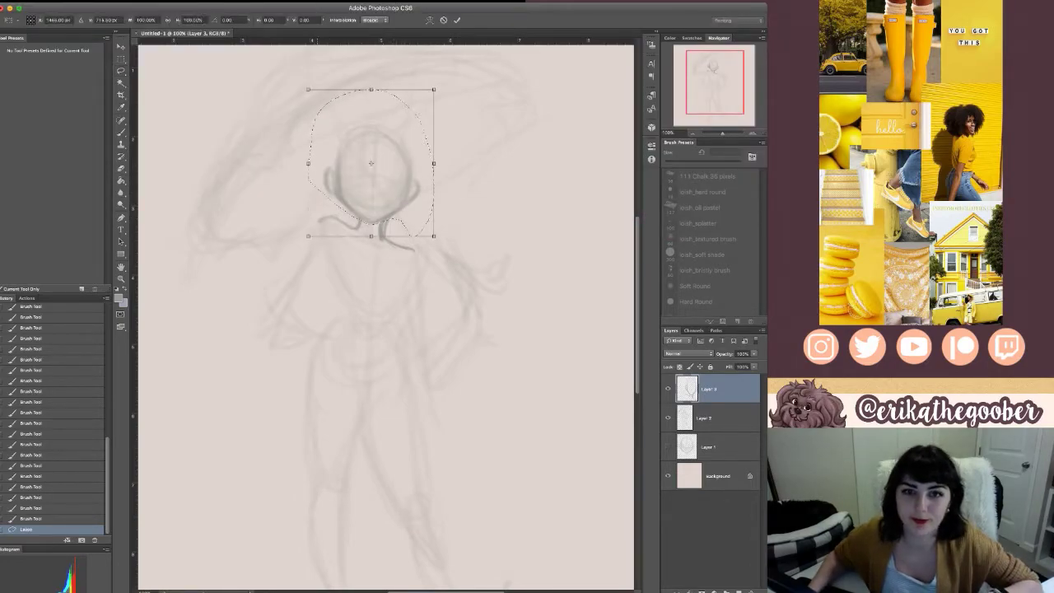
pyautogui.moveTo(308, 162); pyautogui.dragTo(314, 162)
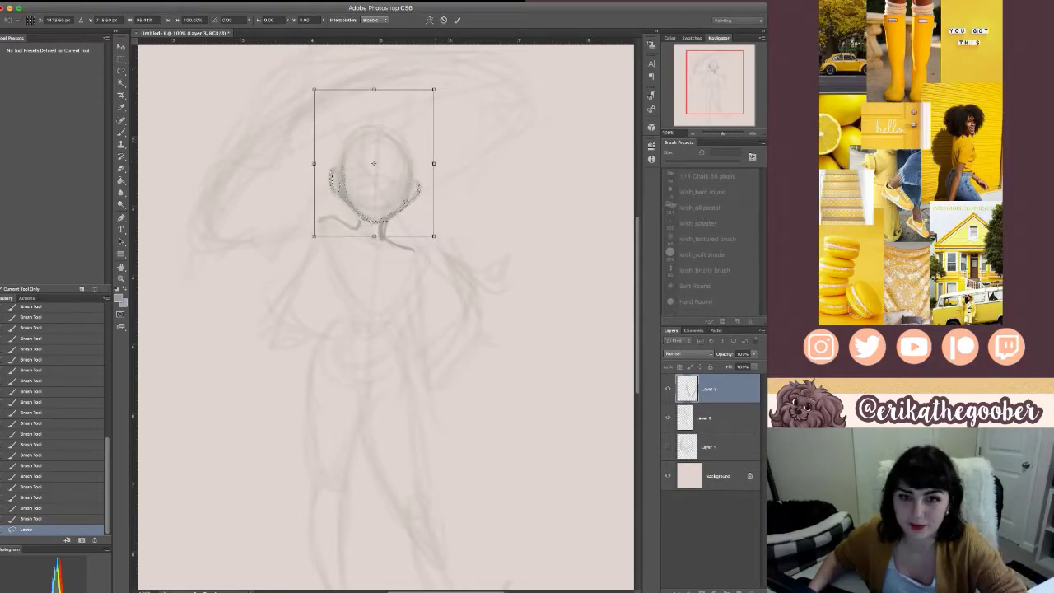
pyautogui.press('Down')
pyautogui.press('Down')
pyautogui.press('Down')
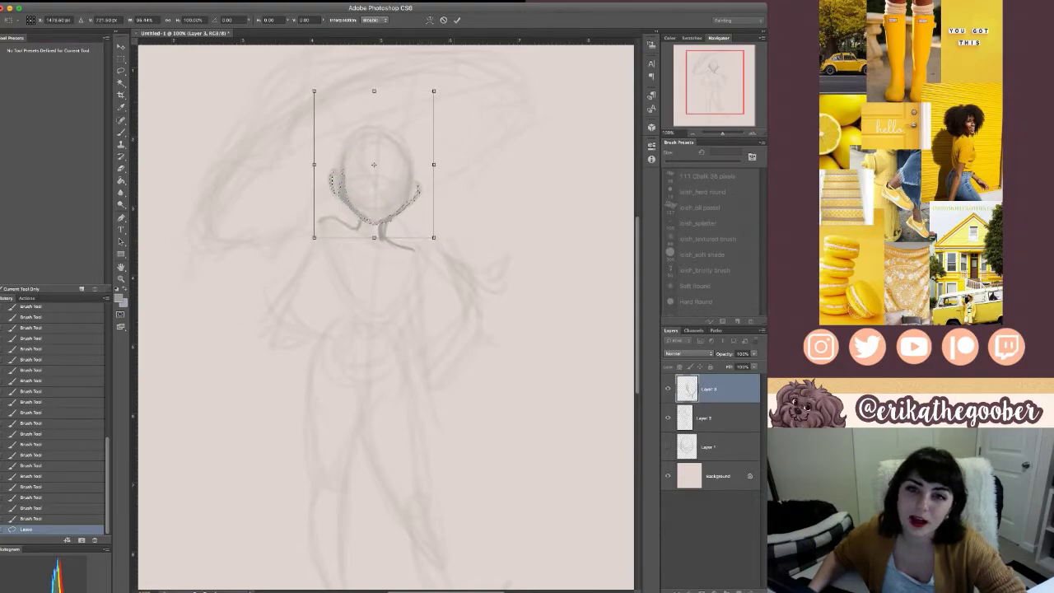
pyautogui.moveTo(449, 81); pyautogui.dragTo(446, 77)
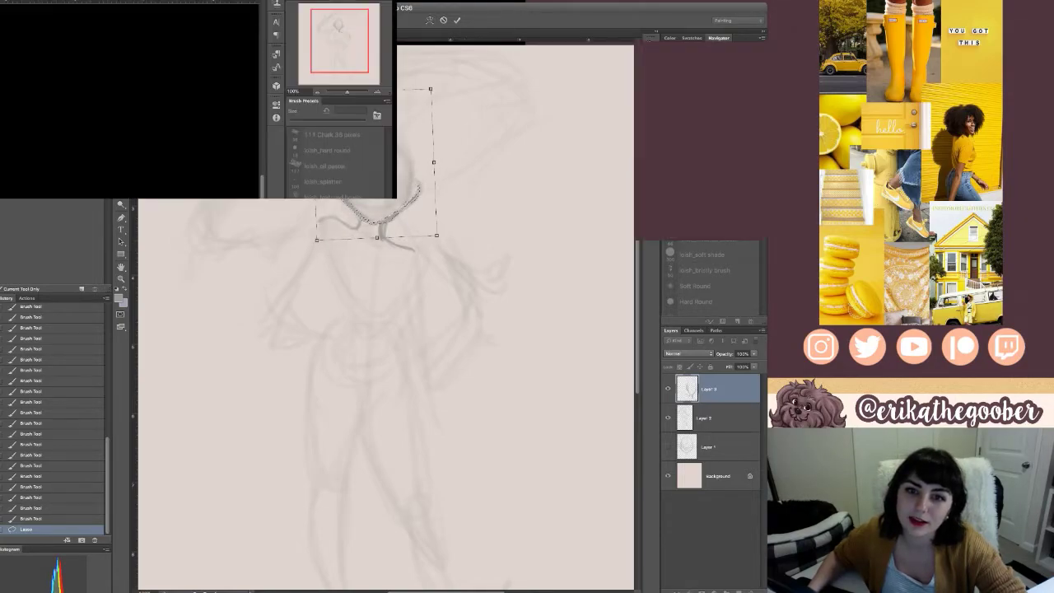
pyautogui.press('Return')
pyautogui.hotkey('ctrl', 'd')
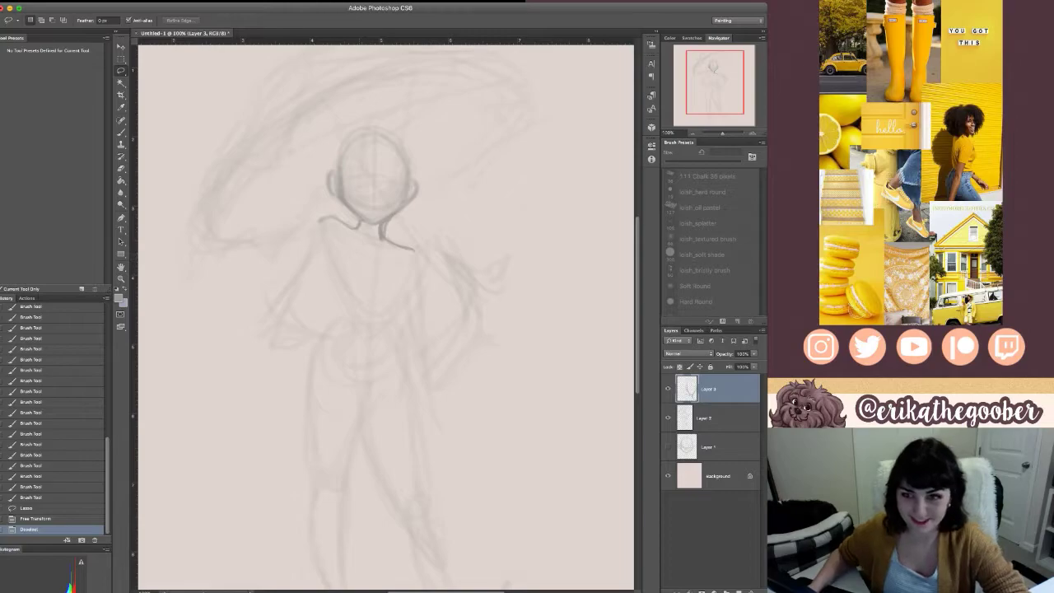
# - Brush a joint circle on the raised shoulder and the chest's edge below the lower shoulder
pyautogui.press('b')
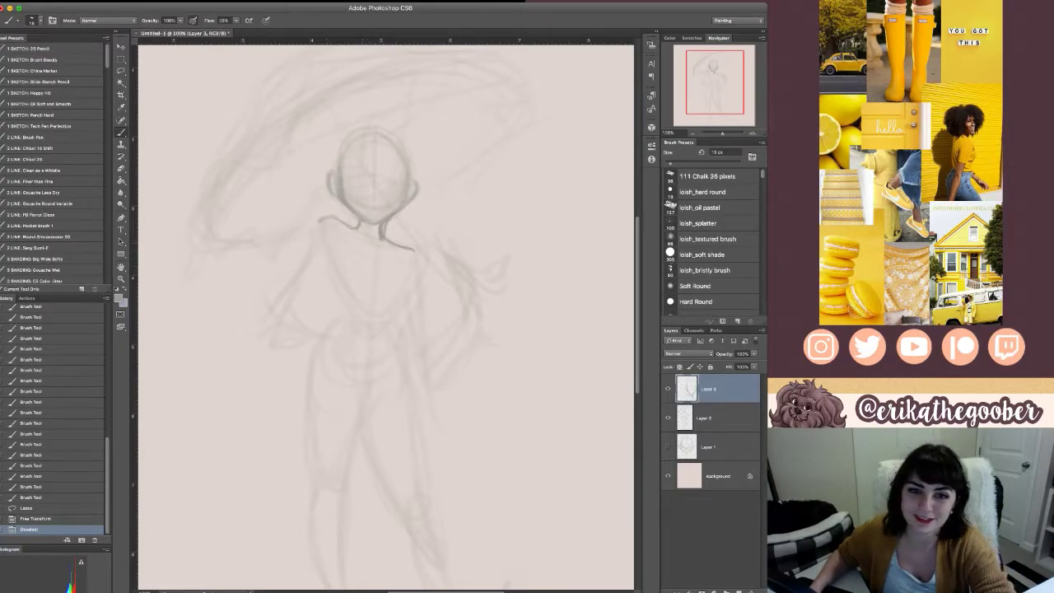
pyautogui.moveTo(320, 223); pyautogui.dragTo(323, 243)
pyautogui.moveTo(403, 247); pyautogui.dragTo(414, 251)
pyautogui.moveTo(414, 250); pyautogui.dragTo(407, 289)
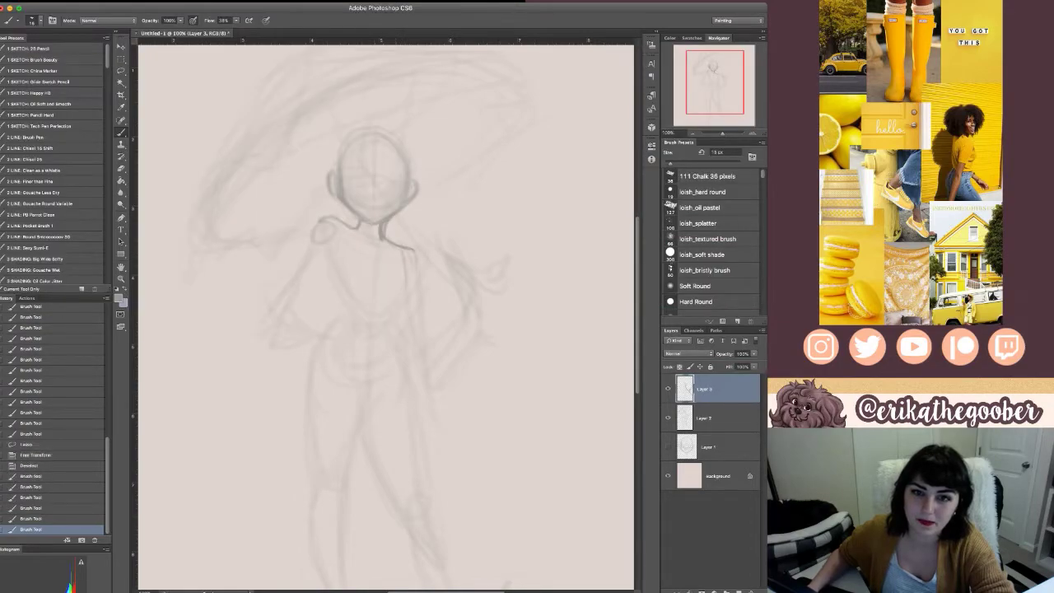
# - Brush the face's vertical centre line and curved horizontal guideline inside the head outline
pyautogui.moveTo(374, 141)
pyautogui.mouseDown()
pyautogui.moveTo(375, 206)
pyautogui.moveTo(379, 198)
pyautogui.mouseUp()
pyautogui.moveTo(374, 147)
pyautogui.mouseDown()
pyautogui.moveTo(376, 207)
pyautogui.moveTo(412, 185)
pyautogui.mouseUp()
pyautogui.moveTo(342, 186); pyautogui.dragTo(407, 188)
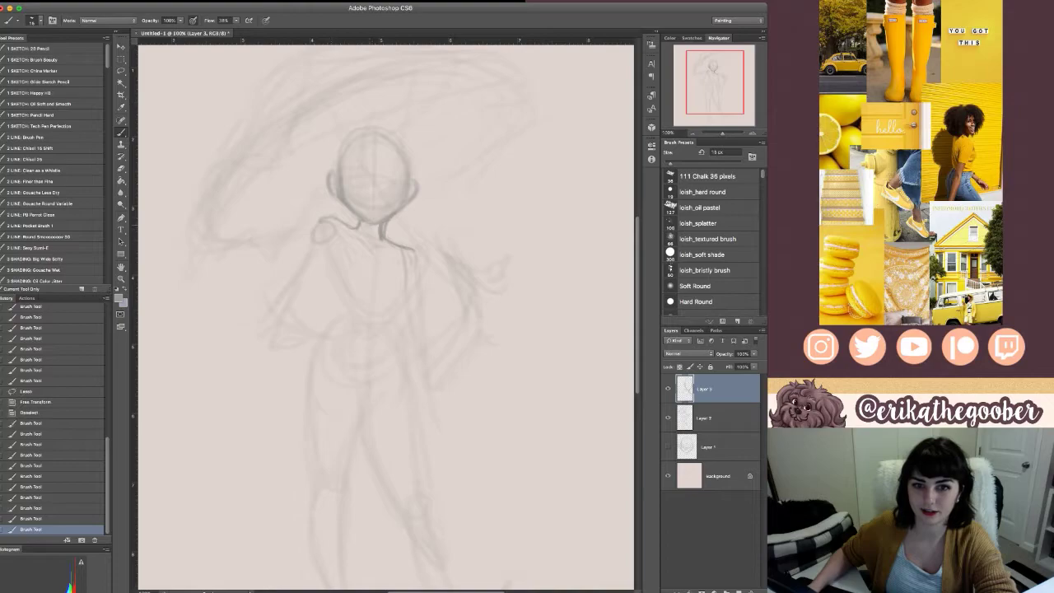
# - Outline both sides of the torso, tapering from the armpits down to the waist
pyautogui.moveTo(407, 268); pyautogui.dragTo(401, 313)
pyautogui.moveTo(405, 288); pyautogui.dragTo(409, 350)
pyautogui.moveTo(404, 317); pyautogui.dragTo(410, 354)
pyautogui.moveTo(336, 262); pyautogui.dragTo(354, 298)
pyautogui.moveTo(344, 278); pyautogui.dragTo(356, 308)
pyautogui.moveTo(351, 290); pyautogui.dragTo(354, 321)
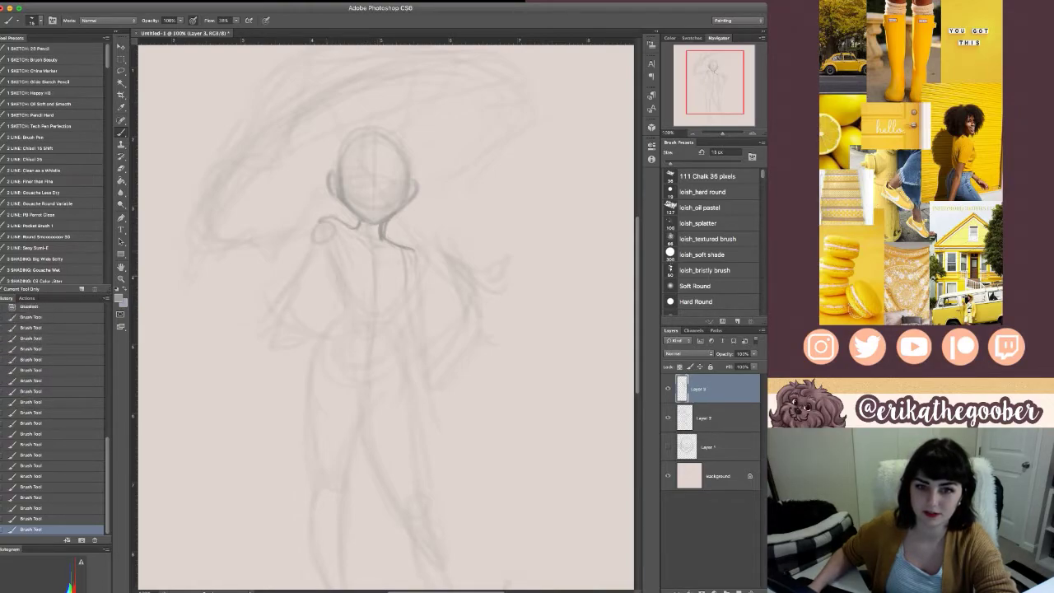
pyautogui.moveTo(406, 254); pyautogui.dragTo(399, 313)
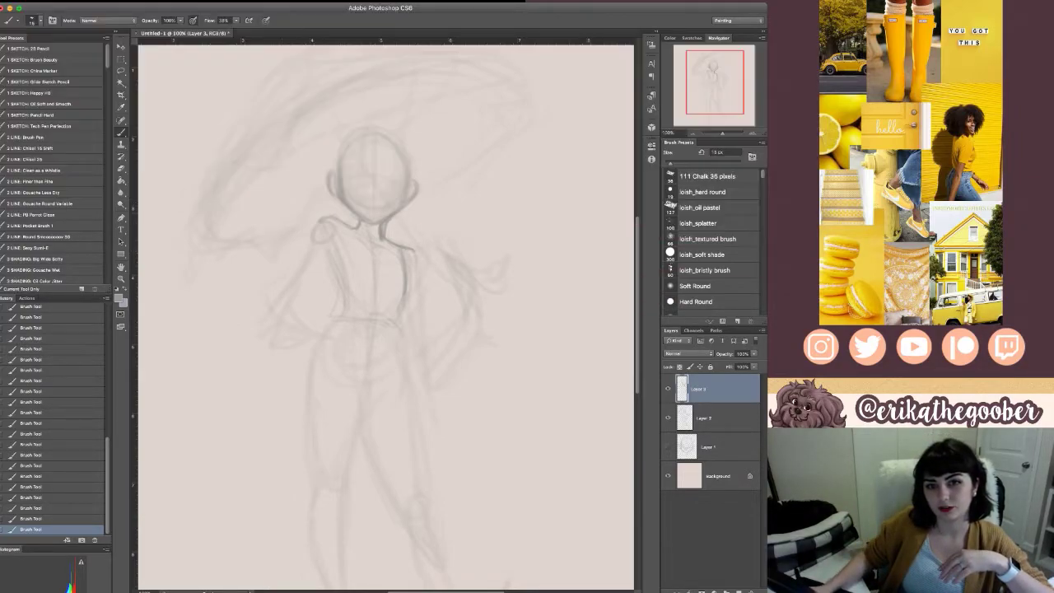
# - Try long straight guide lines across the shoulders and the waist to show their opposing tilts
pyautogui.moveTo(282, 201); pyautogui.dragTo(584, 314)
pyautogui.moveTo(281, 354); pyautogui.dragTo(525, 317)
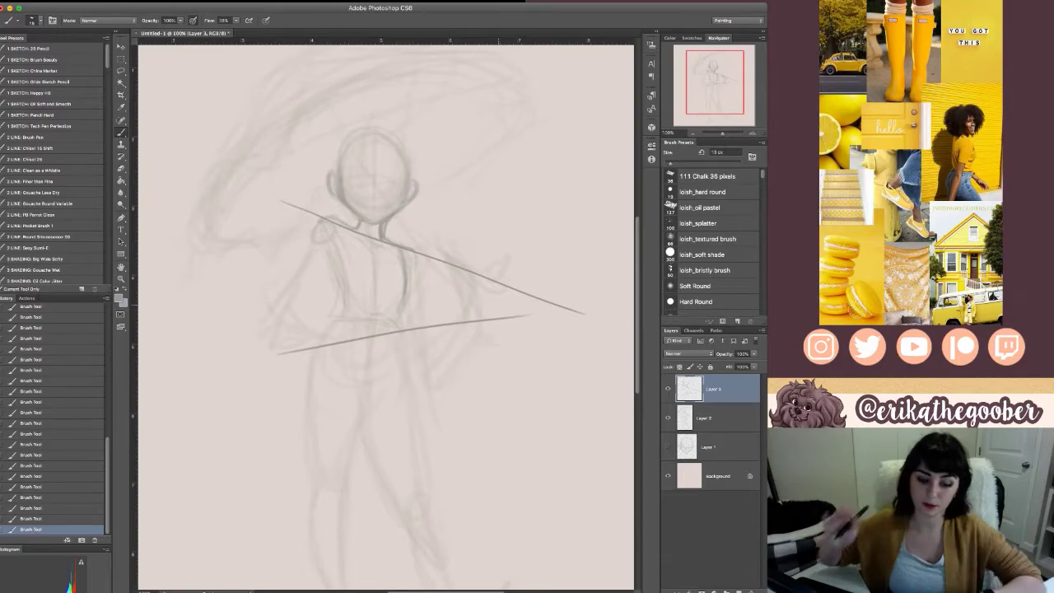
pyautogui.press('super+alt+z')
pyautogui.press('super+alt+z')
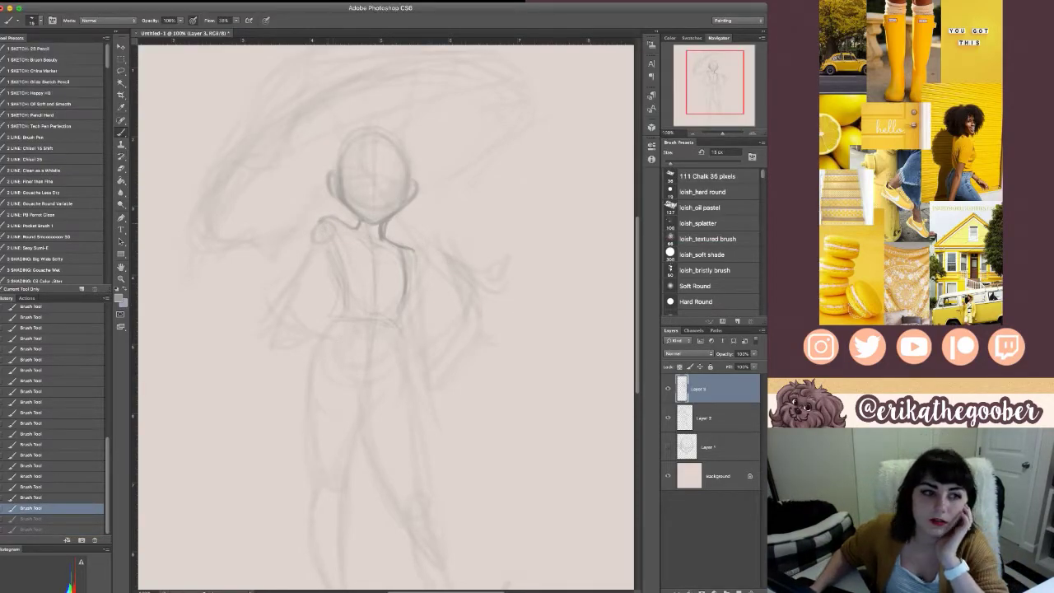
pyautogui.press('super+shift+z')
pyautogui.press('super+shift+z')
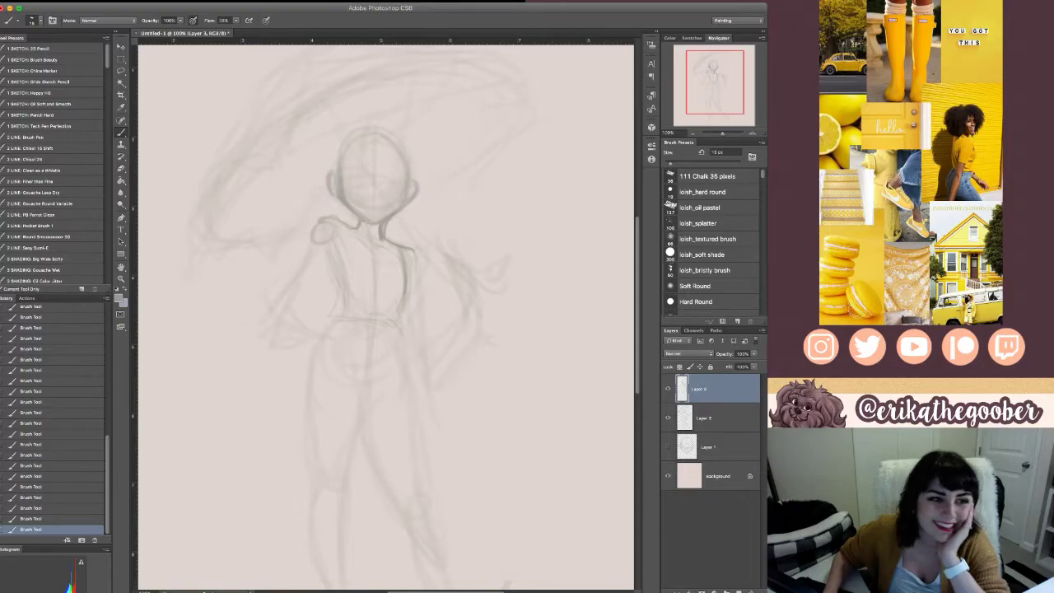
# - Check the yellow moodboard document, return to the sketch and shade the raised shoulder's joint circle
pyautogui.hotkey('ctrl', 'Tab')
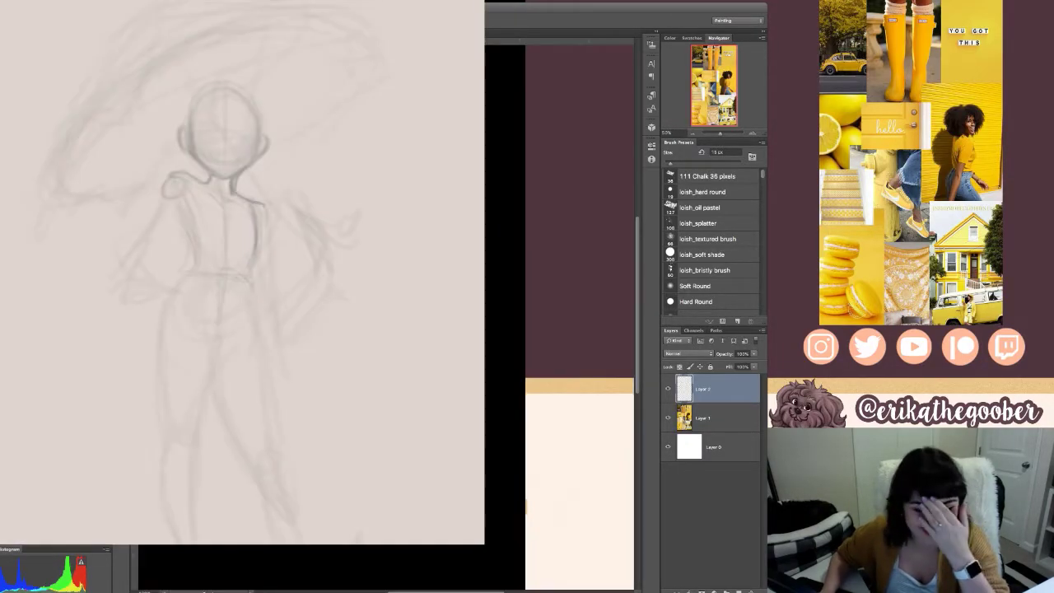
pyautogui.hotkey('ctrl', 'Tab')
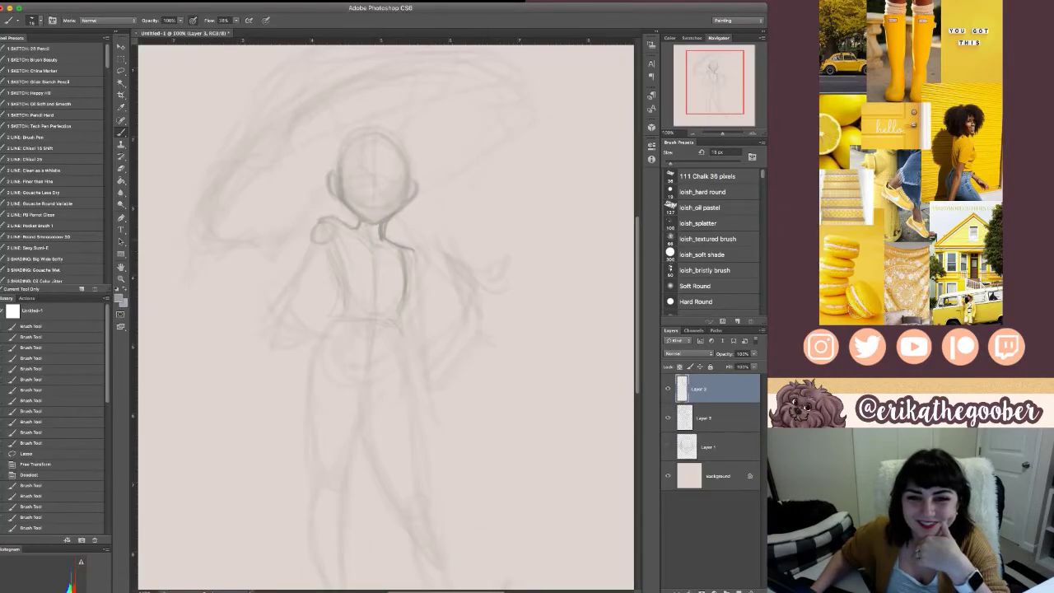
pyautogui.moveTo(333, 220); pyautogui.dragTo(327, 241)
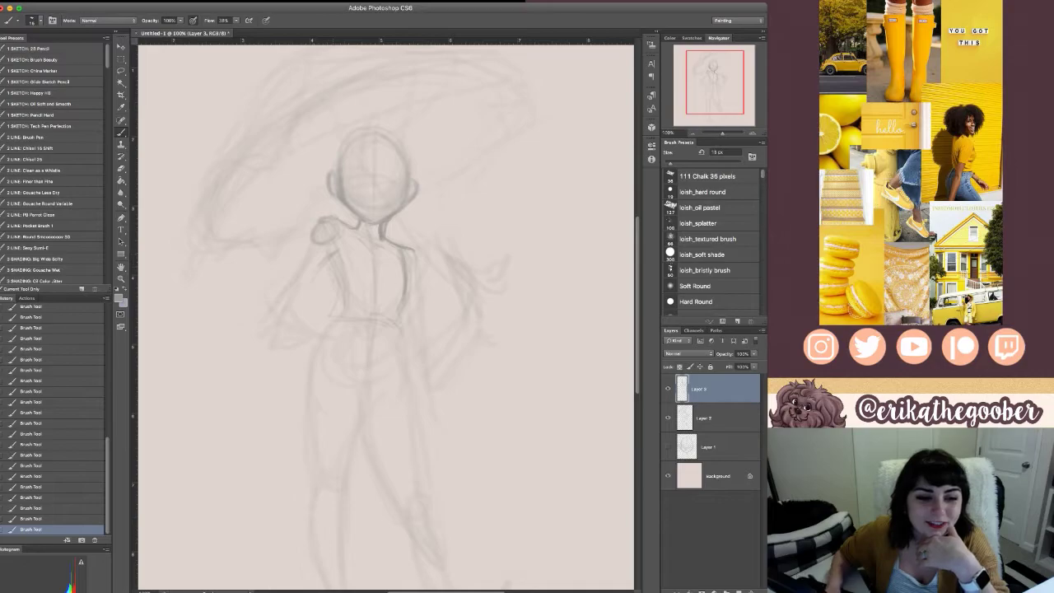
pyautogui.hotkey('ctrl', 'Tab')
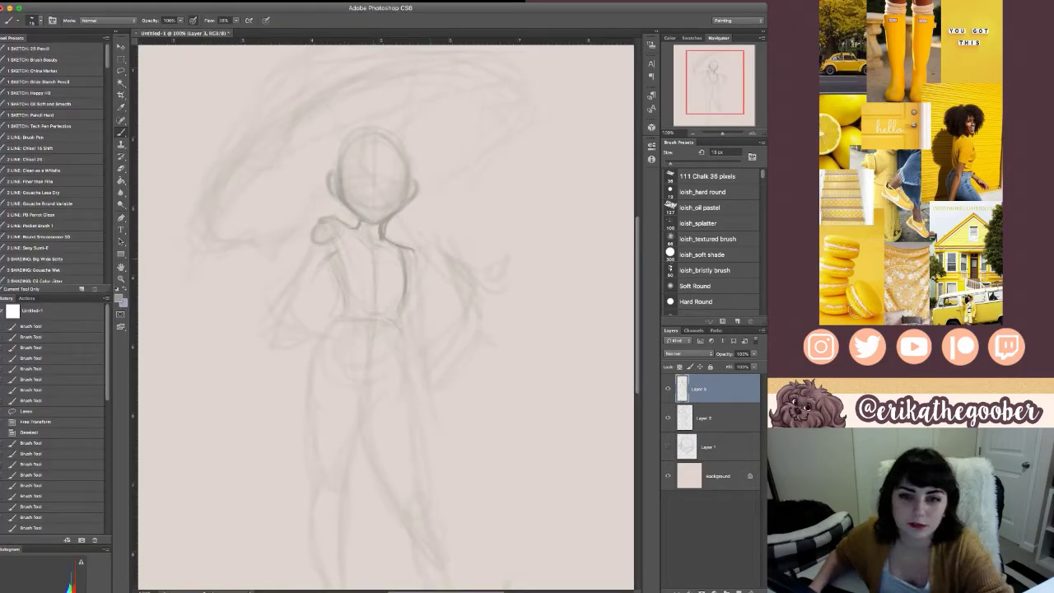
pyautogui.moveTo(372, 134); pyautogui.dragTo(409, 163)
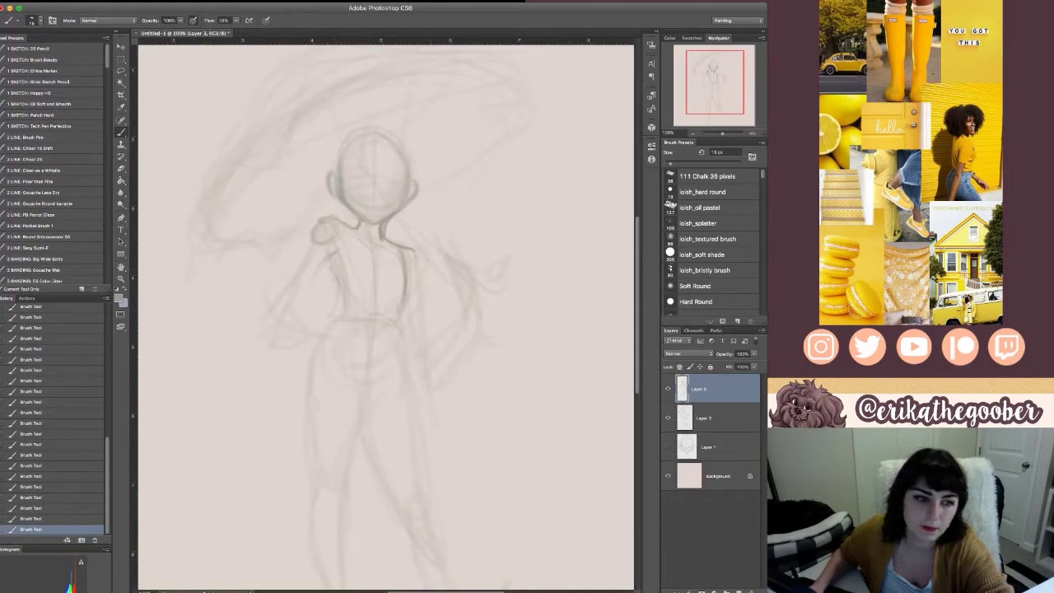
# - Try outlining the upper arm from the raised shoulder down to a band near the elbow with a 20 px brush
pyautogui.press(']')
pyautogui.press(']')
pyautogui.press(']')
pyautogui.press(']')
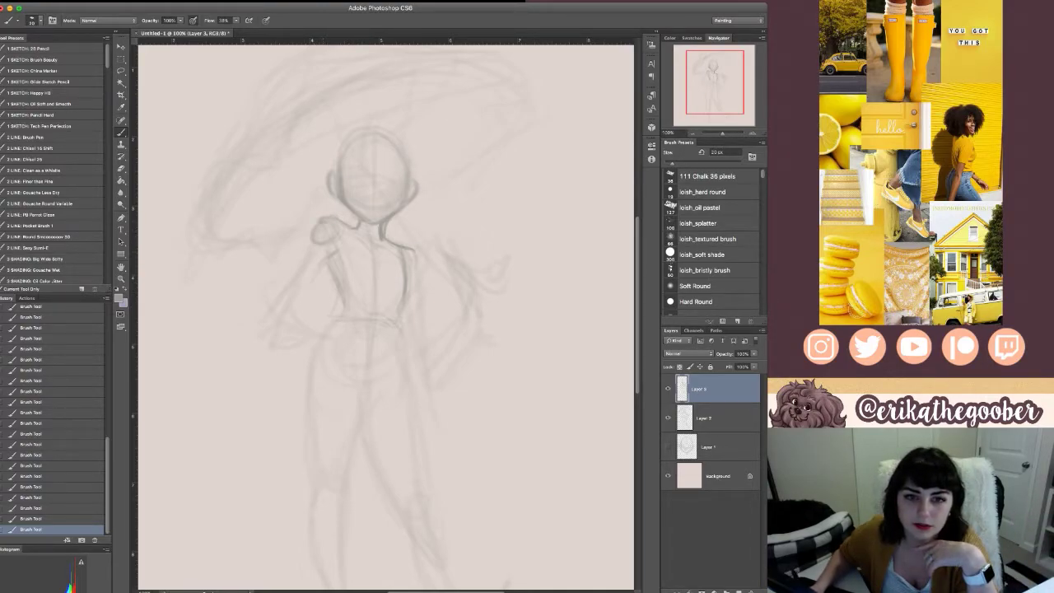
pyautogui.moveTo(309, 237); pyautogui.dragTo(291, 276)
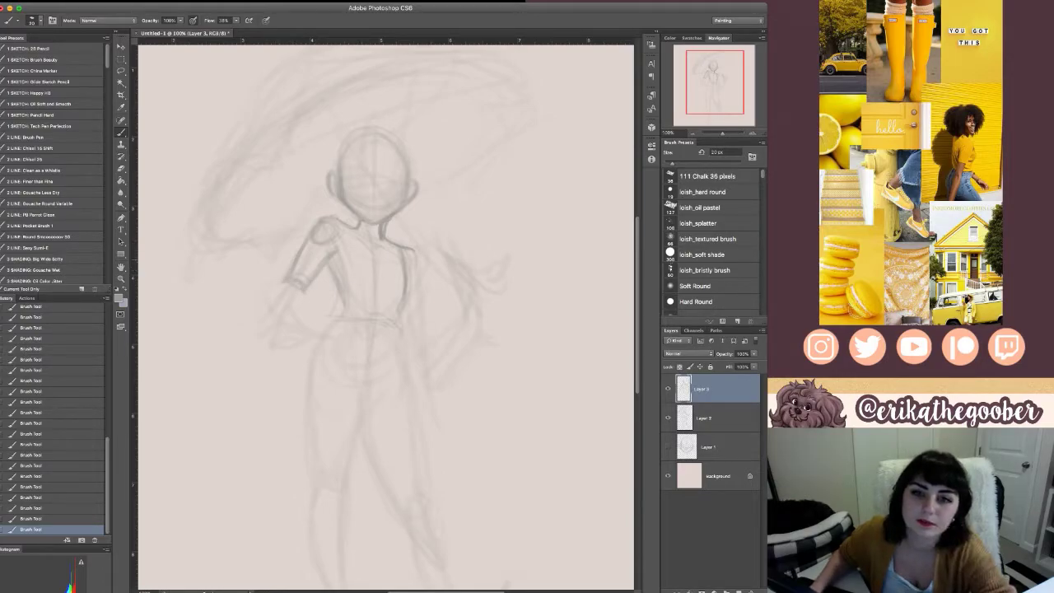
# - Try adding a collar around the neck and a flared hem at the waist, adjusting the brush size between strokes
pyautogui.press('[')
pyautogui.press('[')
pyautogui.press('[')
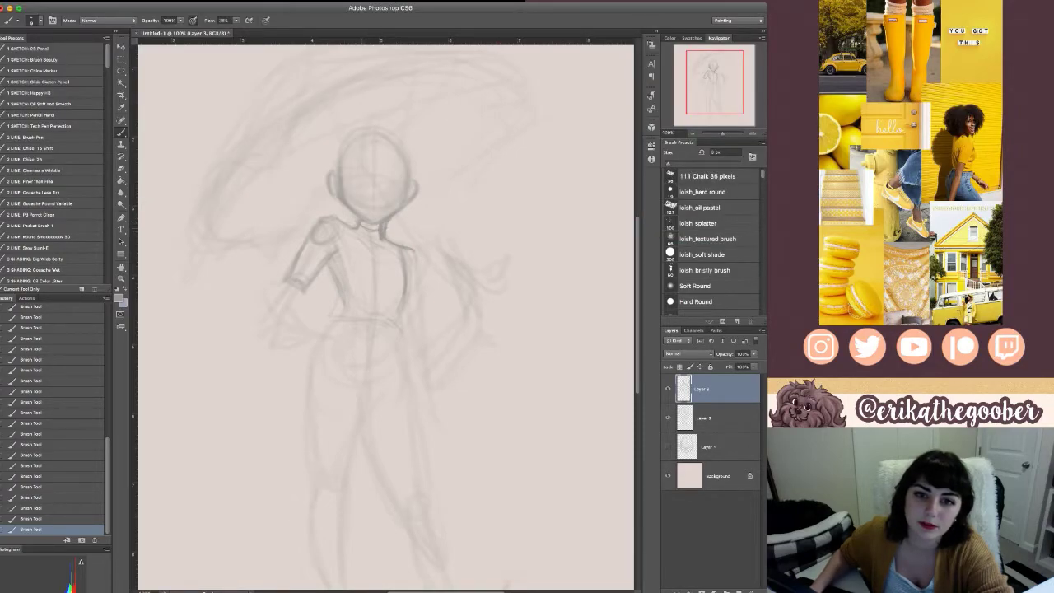
pyautogui.press(']')
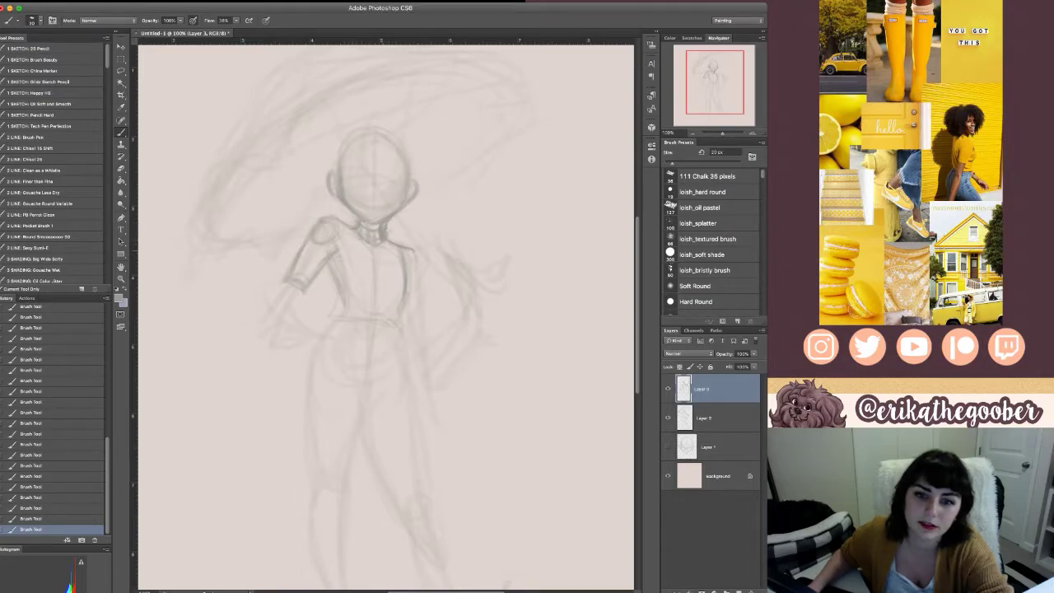
pyautogui.press('[')
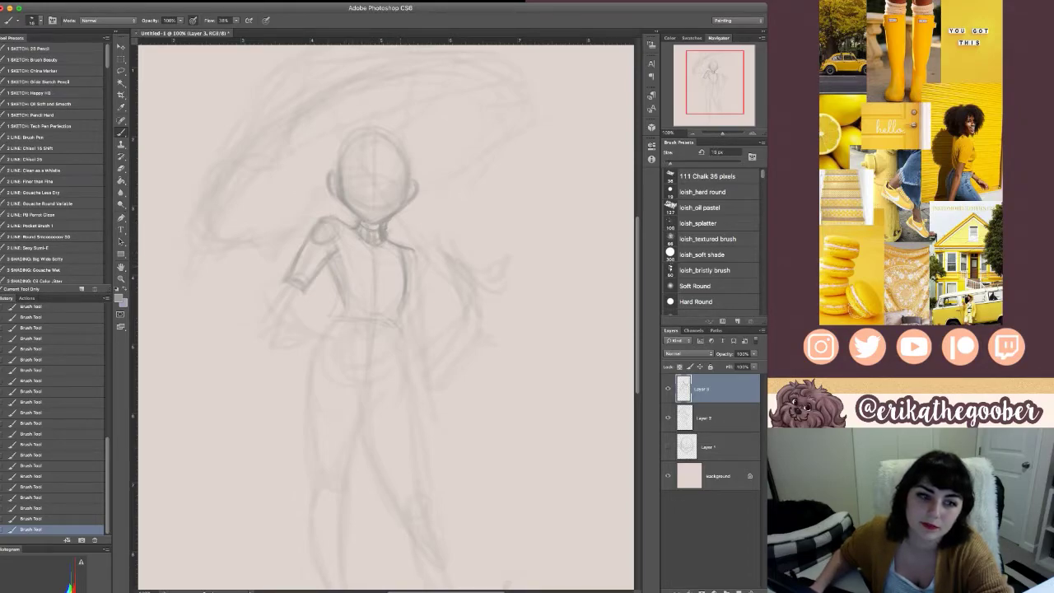
pyautogui.moveTo(340, 265)
pyautogui.mouseDown()
pyautogui.moveTo(339, 322)
pyautogui.moveTo(404, 333)
pyautogui.mouseUp()
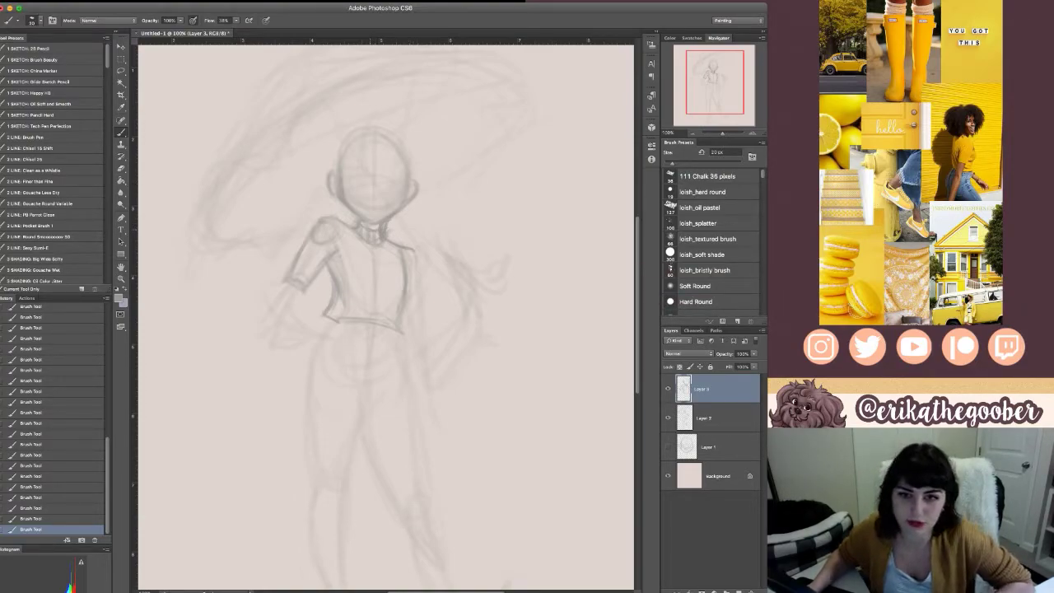
# - Undo the strokes of the waist hem and the neck collar
pyautogui.hotkey('ctrl', 'alt', 'z')
pyautogui.hotkey('ctrl', 'alt', 'z')
pyautogui.hotkey('ctrl', 'alt', 'z')
pyautogui.hotkey('ctrl', 'alt', 'z')
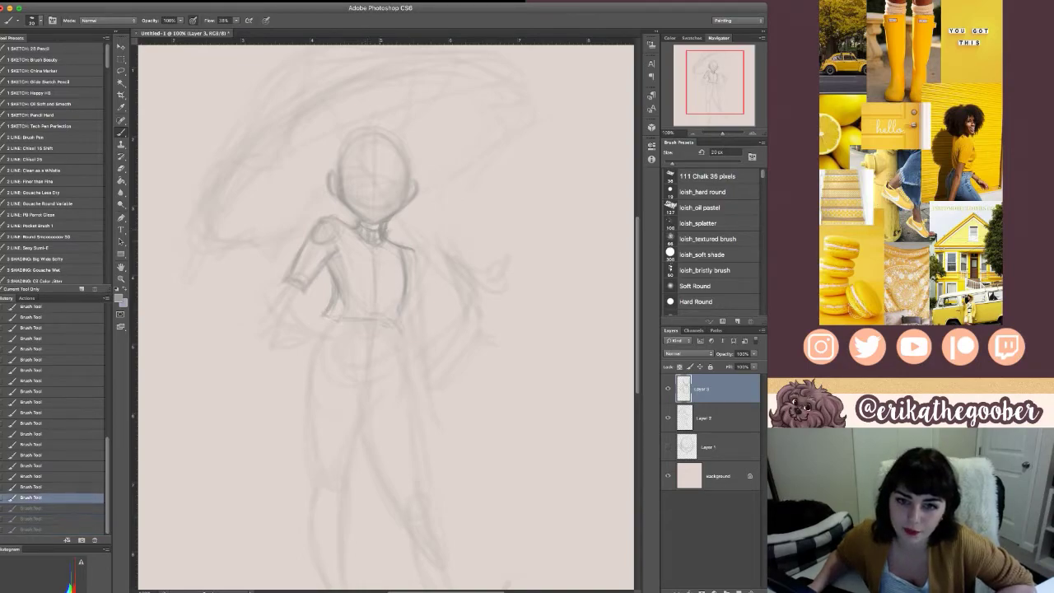
pyautogui.hotkey('ctrl', 'alt', 'z')
pyautogui.hotkey('ctrl', 'alt', 'z')
pyautogui.hotkey('ctrl', 'alt', 'z')
pyautogui.hotkey('ctrl', 'alt', 'z')
pyautogui.hotkey('ctrl', 'alt', 'z')
pyautogui.hotkey('ctrl', 'alt', 'z')
pyautogui.hotkey('ctrl', 'alt', 'z')
pyautogui.hotkey('ctrl', 'alt', 'z')
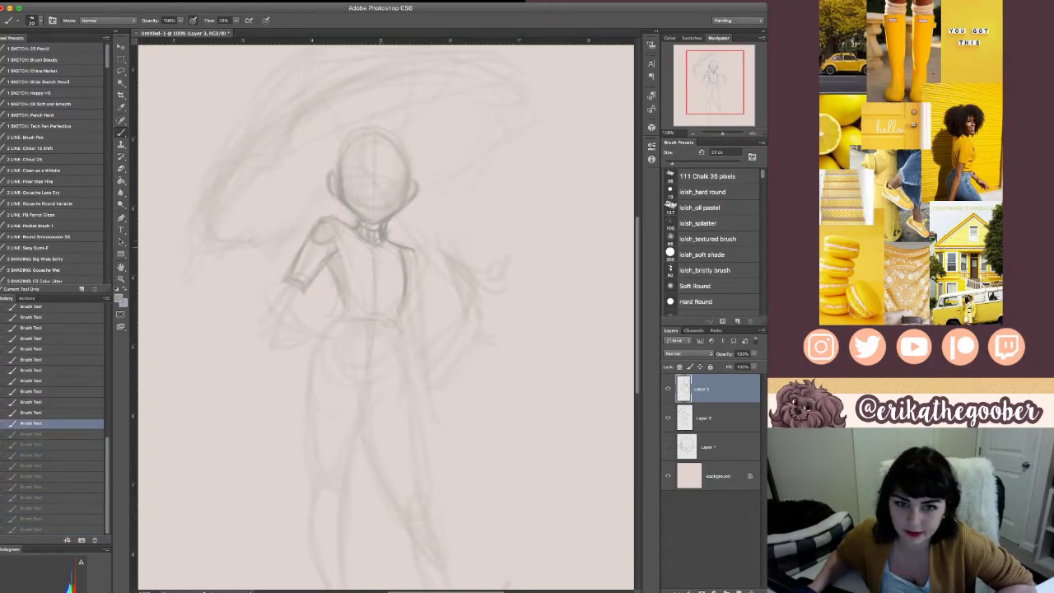
pyautogui.hotkey('ctrl', 'alt', 'z')
pyautogui.hotkey('ctrl', 'alt', 'z')
pyautogui.hotkey('ctrl', 'alt', 'z')
pyautogui.hotkey('ctrl', 'alt', 'z')
pyautogui.hotkey('ctrl', 'alt', 'z')
pyautogui.hotkey('ctrl', 'alt', 'z')
pyautogui.hotkey('ctrl', 'alt', 'z')
pyautogui.hotkey('ctrl', 'alt', 'z')
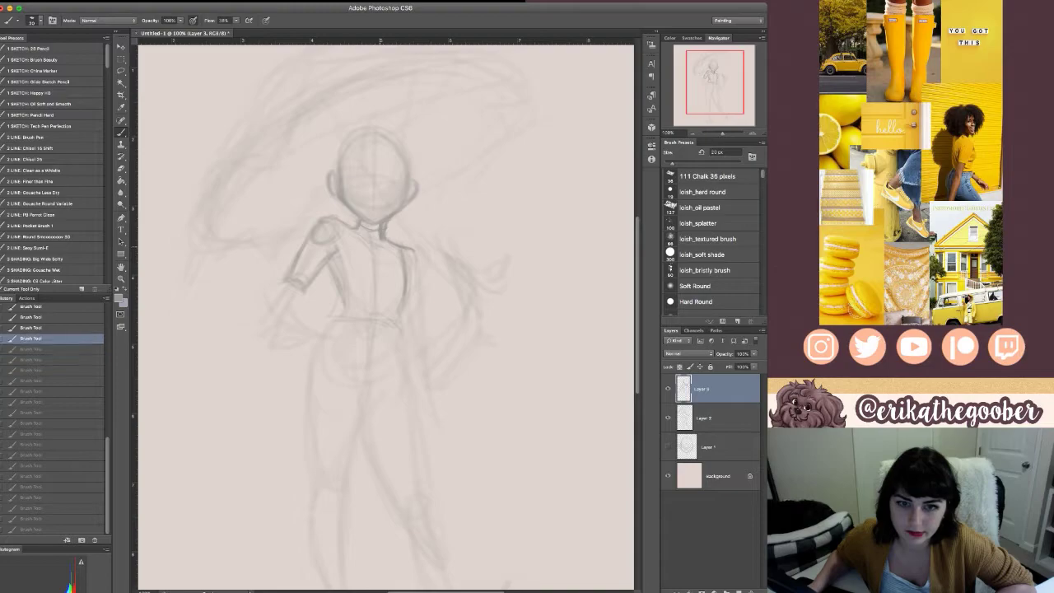
pyautogui.hotkey('ctrl', 'alt', 'z')
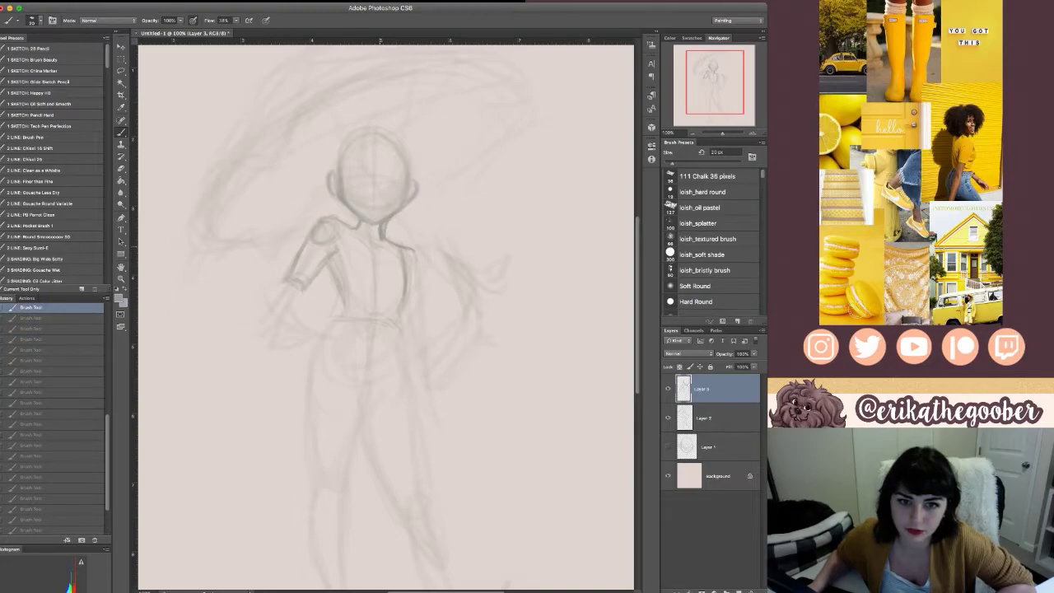
# - Step back through the history to remove the upper arm strokes below the raised shoulder's joint circle
pyautogui.hotkey('ctrl', 'alt', 'z')
pyautogui.hotkey('ctrl', 'alt', 'z')
pyautogui.hotkey('ctrl', 'alt', 'z')
pyautogui.hotkey('ctrl', 'alt', 'z')
pyautogui.hotkey('ctrl', 'alt', 'z')
pyautogui.hotkey('ctrl', 'alt', 'z')
pyautogui.hotkey('ctrl', 'alt', 'z')
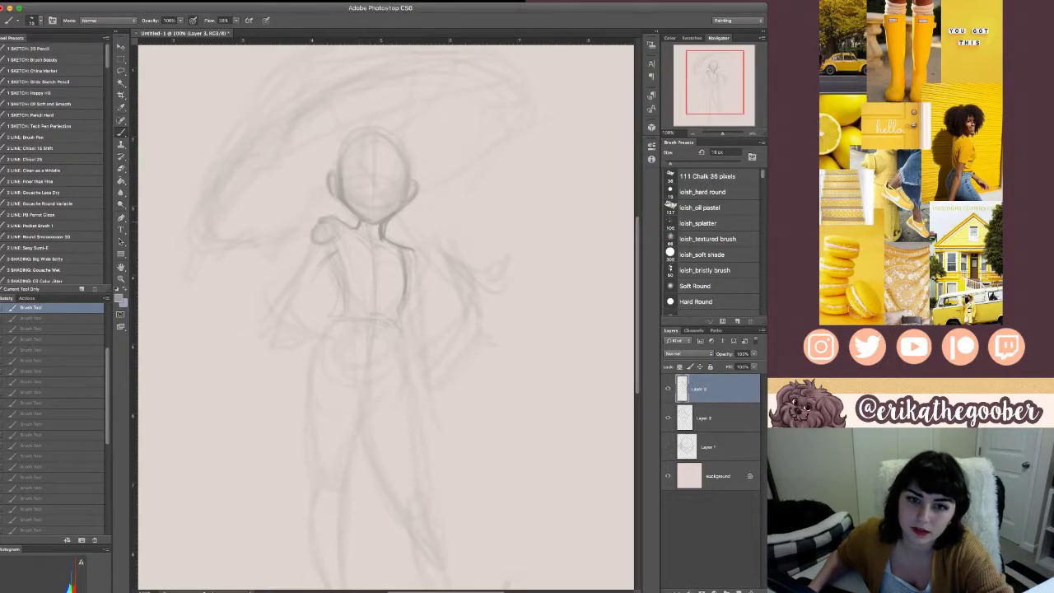
pyautogui.hotkey('ctrl', 'shift', 'z')
pyautogui.hotkey('ctrl', 'shift', 'z')
pyautogui.hotkey('ctrl', 'shift', 'z')
pyautogui.hotkey('ctrl', 'shift', 'z')
pyautogui.hotkey('ctrl', 'shift', 'z')
pyautogui.hotkey('ctrl', 'shift', 'z')
pyautogui.hotkey('ctrl', 'shift', 'z')
pyautogui.hotkey('ctrl', 'shift', 'z')
pyautogui.hotkey('ctrl', 'shift', 'z')
pyautogui.hotkey('ctrl', 'shift', 'z')
pyautogui.hotkey('ctrl', 'shift', 'z')
pyautogui.hotkey('ctrl', 'shift', 'z')
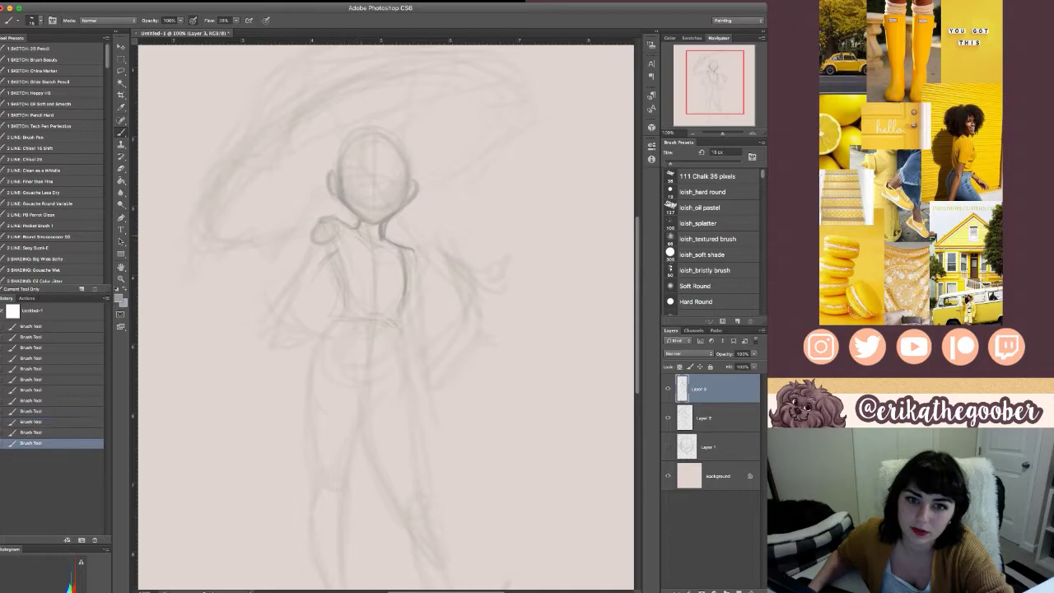
# - Sketch a pointed shirt collar around the neck and the start of the front opening below it
pyautogui.hotkey('ctrl', 'shift', 'z')
pyautogui.hotkey('ctrl', 'shift', 'z')
pyautogui.hotkey('ctrl', 'shift', 'z')
pyautogui.hotkey('ctrl', 'shift', 'z')
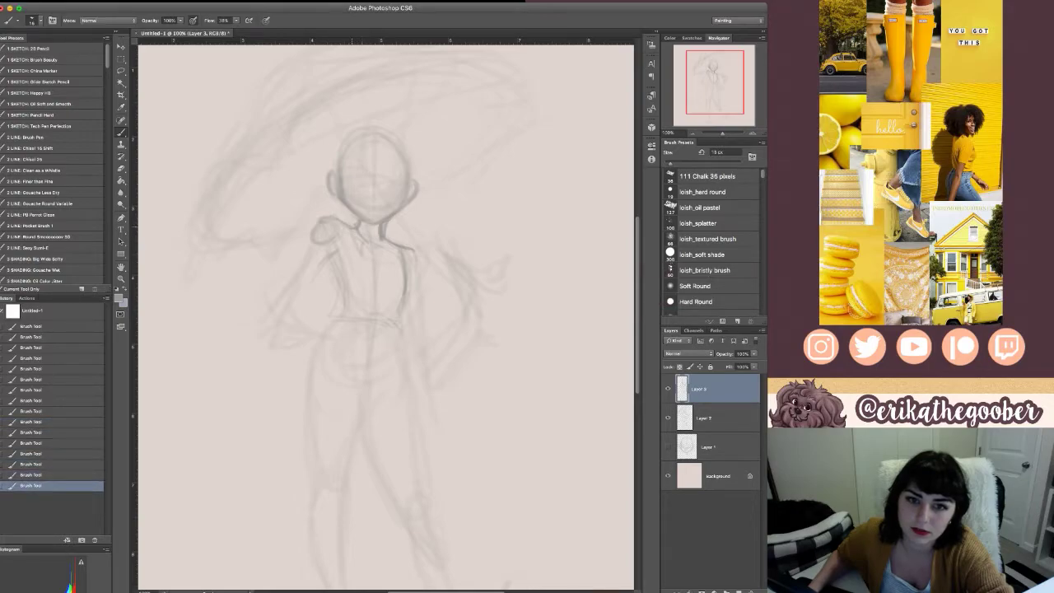
pyautogui.hotkey('ctrl', 'shift', 'z')
pyautogui.hotkey('ctrl', 'shift', 'z')
pyautogui.hotkey('ctrl', 'shift', 'z')
pyautogui.hotkey('ctrl', 'shift', 'z')
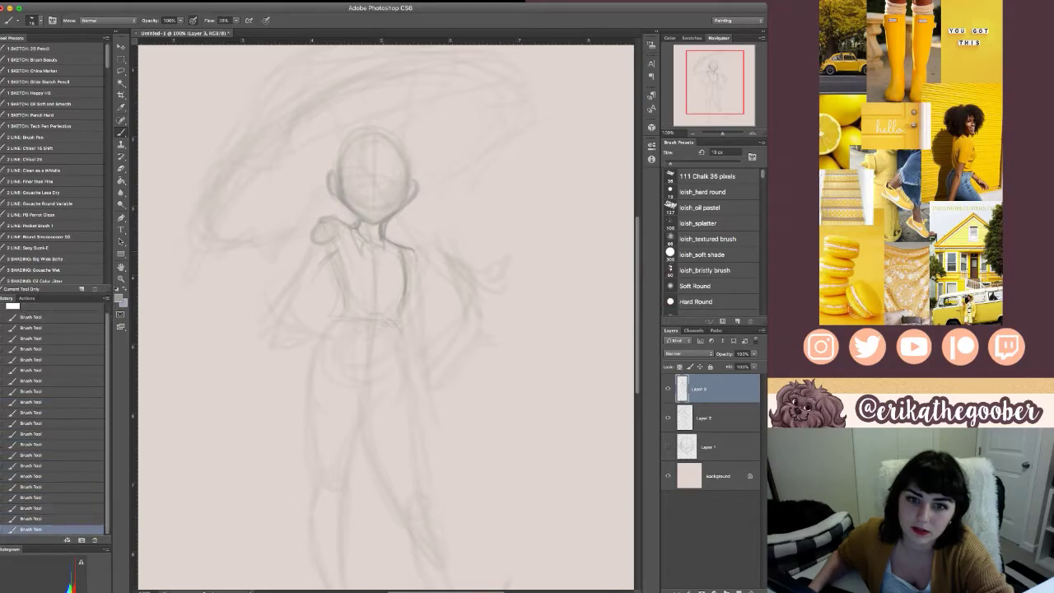
pyautogui.hotkey('ctrl', 'shift', 'z')
pyautogui.hotkey('ctrl', 'shift', 'z')
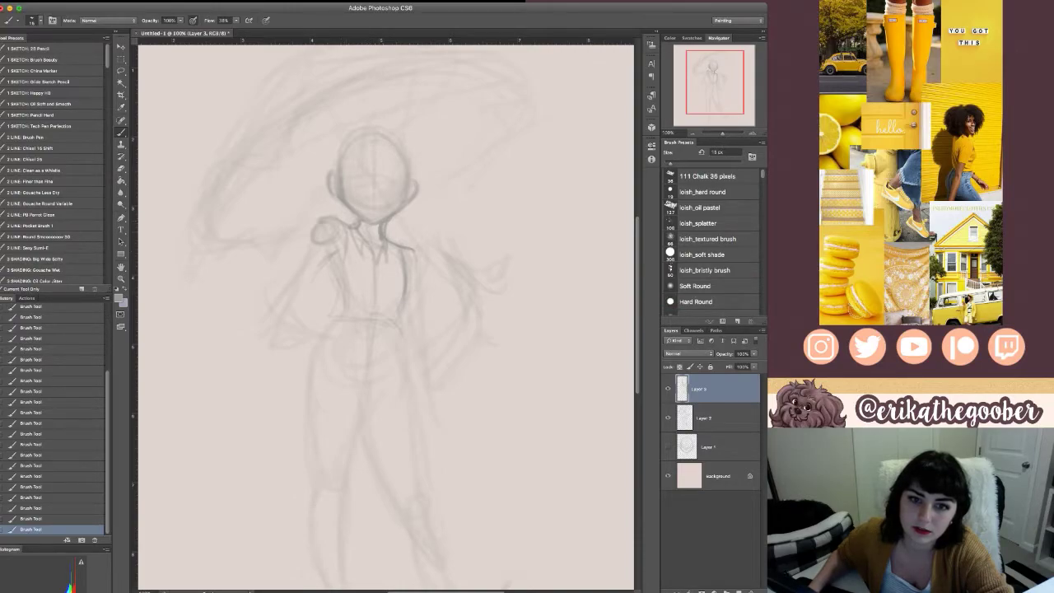
# - Draw the shirt's armhole edge, buttons down the front and a tied knot at the waist
pyautogui.moveTo(328, 267)
pyautogui.mouseDown()
pyautogui.moveTo(341, 297)
pyautogui.moveTo(331, 321)
pyautogui.moveTo(382, 325)
pyautogui.moveTo(354, 347)
pyautogui.moveTo(387, 354)
pyautogui.mouseUp()
pyautogui.moveTo(375, 265); pyautogui.dragTo(376, 298)
pyautogui.click(368, 283)
pyautogui.click(369, 298)
pyautogui.moveTo(401, 259); pyautogui.dragTo(404, 303)
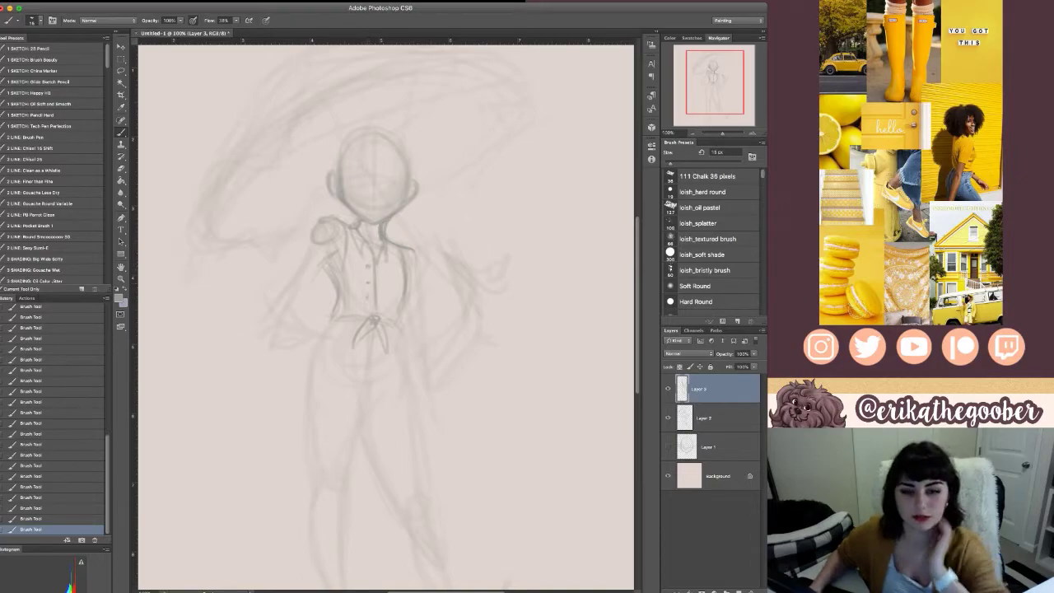
pyautogui.moveTo(439, 259); pyautogui.dragTo(475, 293)
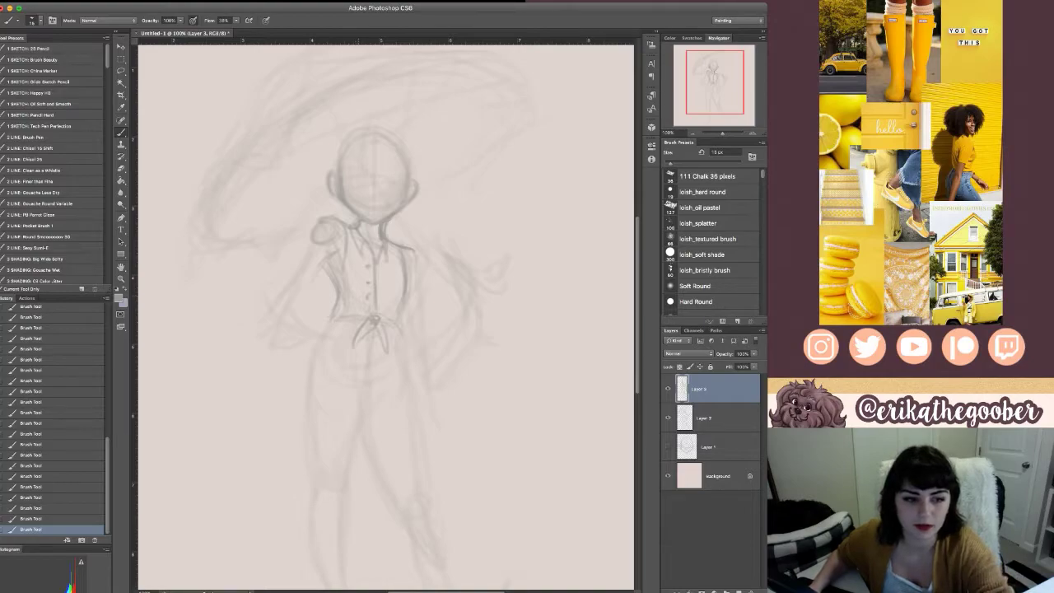
# - Add small flowers and spots to the shirt's pattern with a 10 px brush
pyautogui.press('[')
pyautogui.press('[')
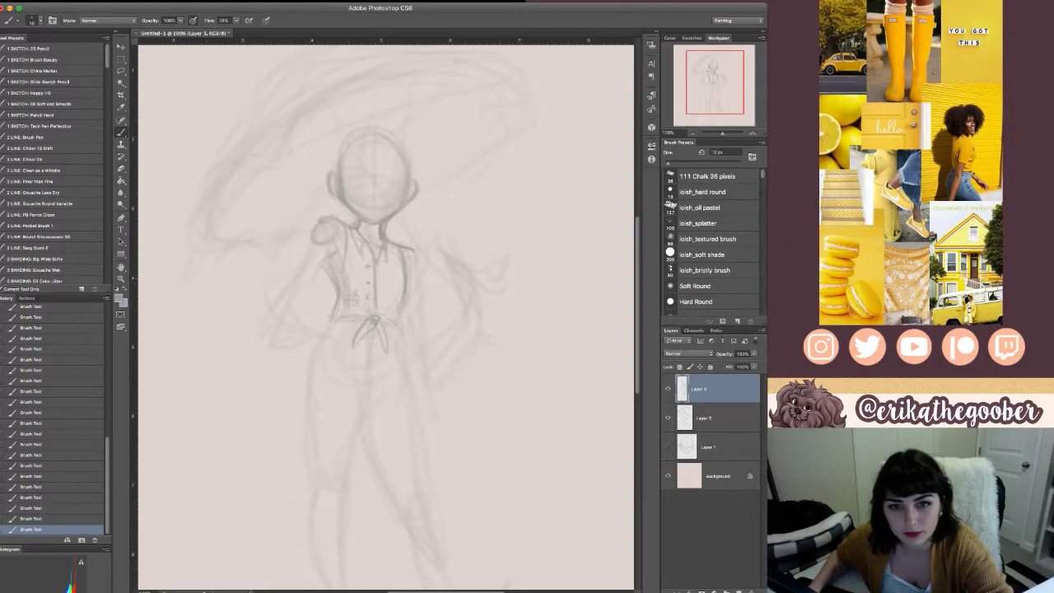
pyautogui.press('[')
pyautogui.press('[')
pyautogui.moveTo(347, 280); pyautogui.dragTo(354, 282)
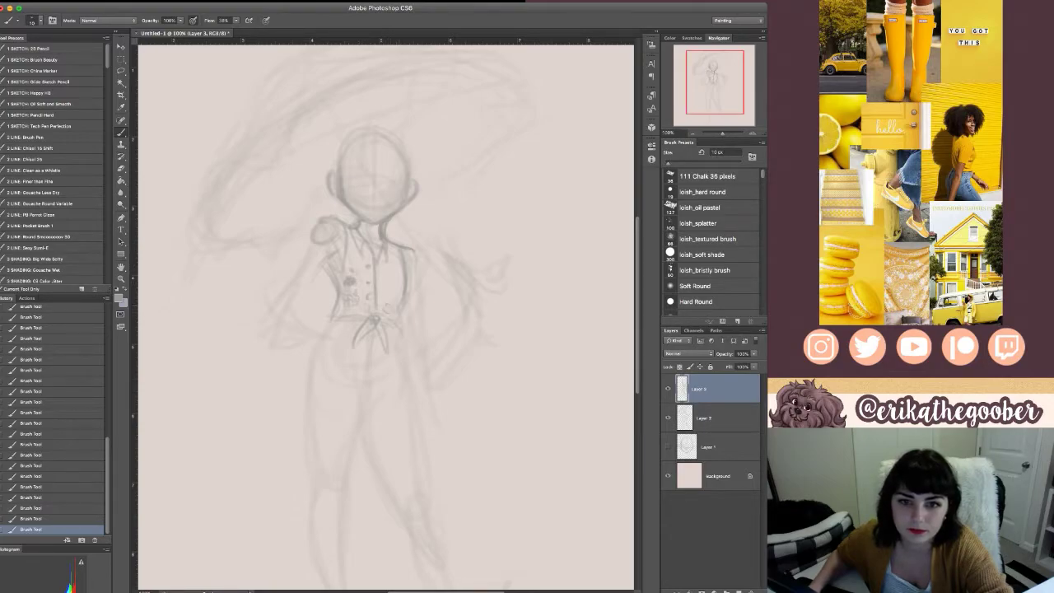
# - Try shading the shirt's outer side with a 70 px brush, and undo those strokes
pyautogui.moveTo(406, 271); pyautogui.dragTo(399, 323)
pyautogui.press(']')
pyautogui.press(']')
pyautogui.press(']')
pyautogui.press('super+alt+z')
pyautogui.press('super+alt+z')
pyautogui.press('super+alt+z')
pyautogui.press('super+alt+z')
pyautogui.press('super+alt+z')
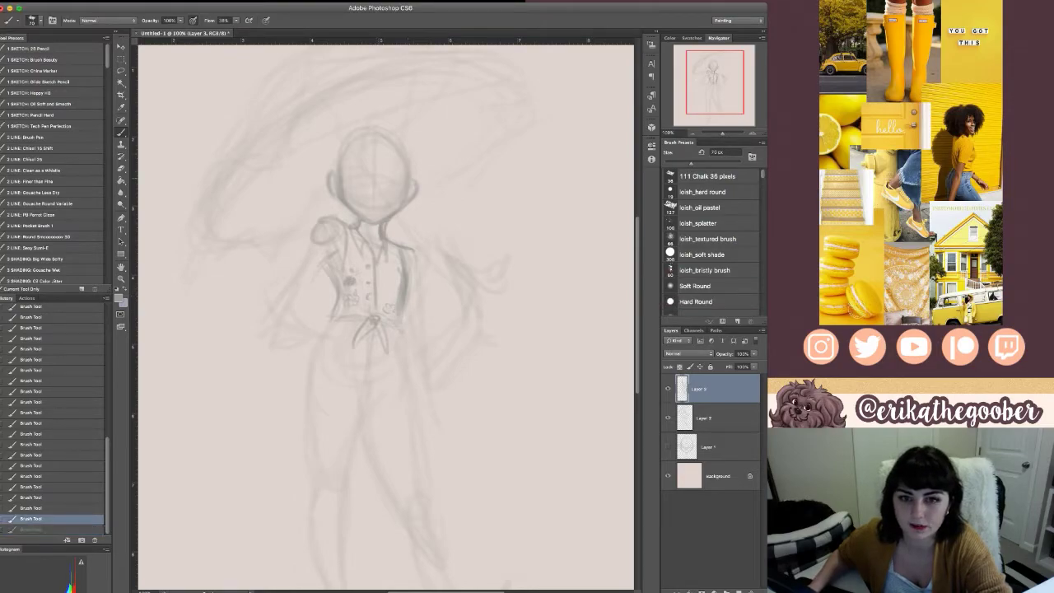
pyautogui.press('[')
pyautogui.press('[')
pyautogui.press('[')
pyautogui.press('[')
pyautogui.press('[')
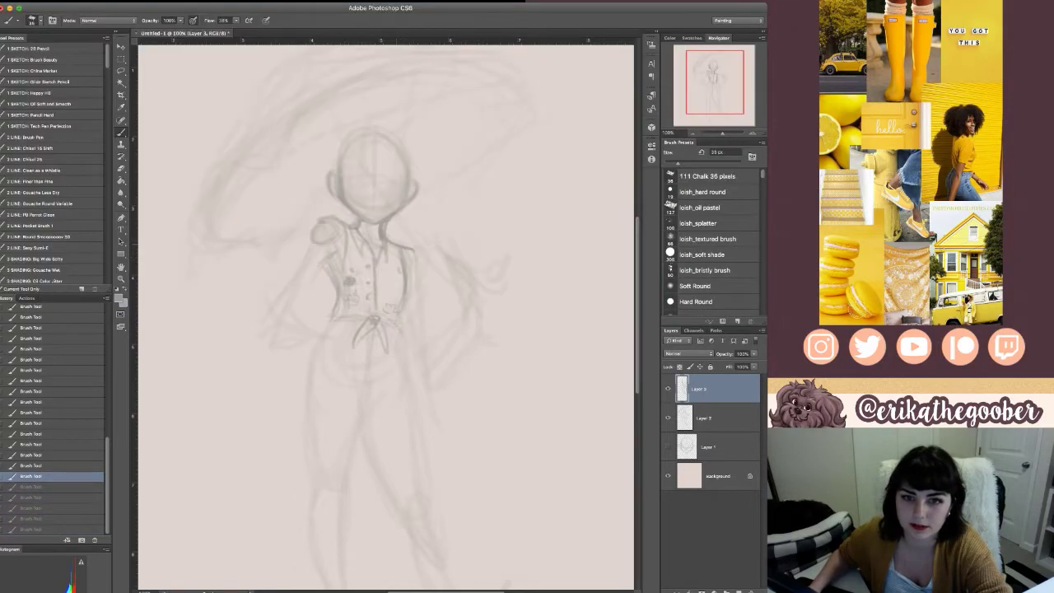
# - Darken the shirt's side line and erase the raised shoulder joint with the armpit lines beneath it
pyautogui.moveTo(402, 251); pyautogui.dragTo(405, 285)
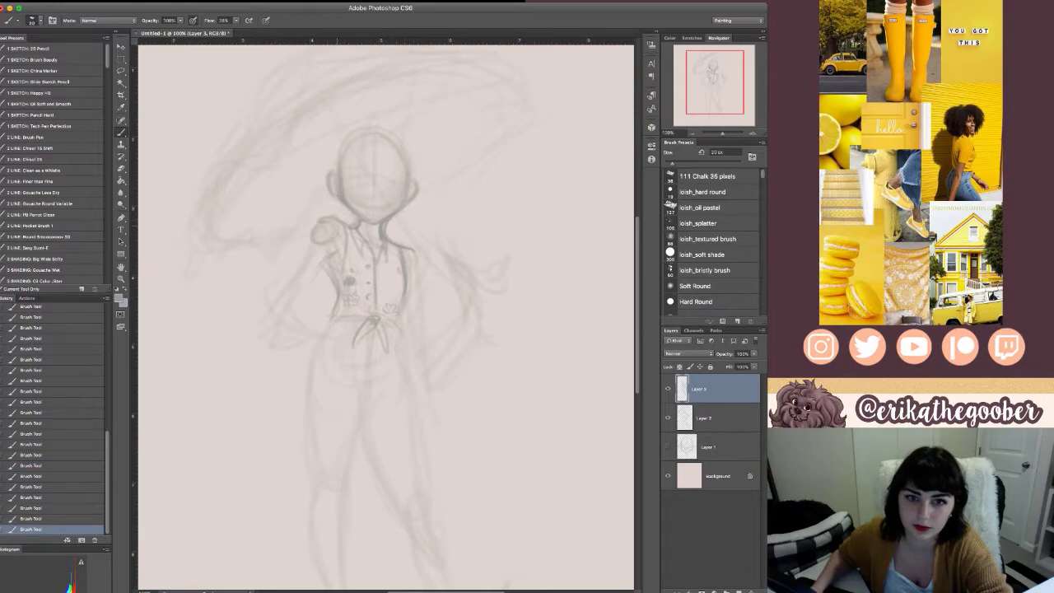
pyautogui.moveTo(319, 225)
pyautogui.mouseDown()
pyautogui.moveTo(304, 251)
pyautogui.moveTo(305, 298)
pyautogui.mouseUp()
pyautogui.moveTo(329, 254); pyautogui.dragTo(305, 303)
pyautogui.moveTo(310, 238)
pyautogui.mouseDown()
pyautogui.moveTo(298, 271)
pyautogui.moveTo(343, 200)
pyautogui.moveTo(301, 268)
pyautogui.moveTo(305, 302)
pyautogui.mouseUp()
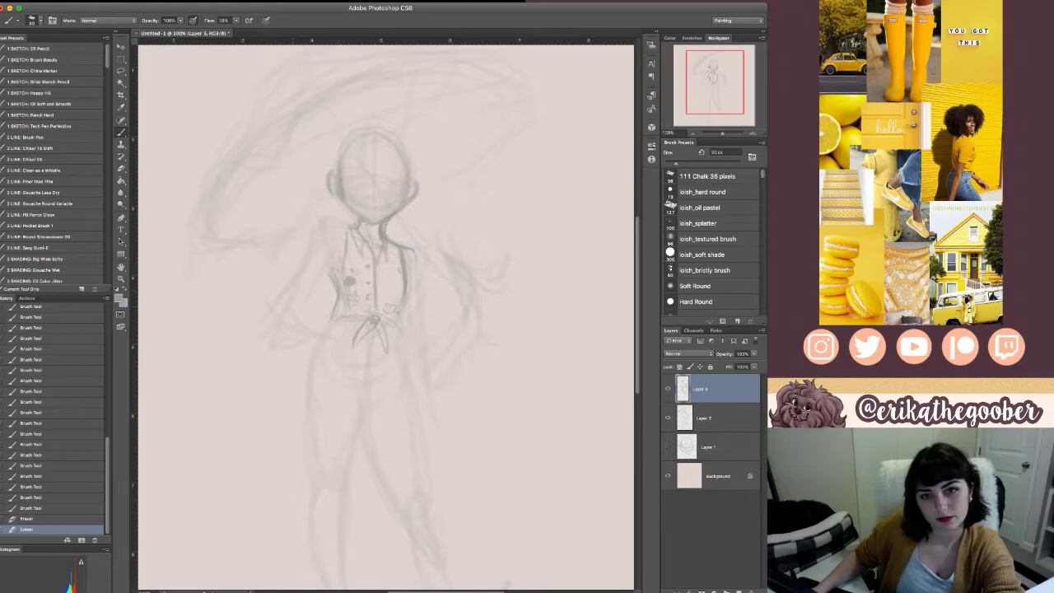
# - Redraw the erased shoulder with a softer slope and outline its upper arm down toward the elbow
pyautogui.moveTo(361, 219); pyautogui.dragTo(343, 227)
pyautogui.moveTo(358, 227)
pyautogui.mouseDown()
pyautogui.moveTo(333, 224)
pyautogui.moveTo(322, 258)
pyautogui.mouseUp()
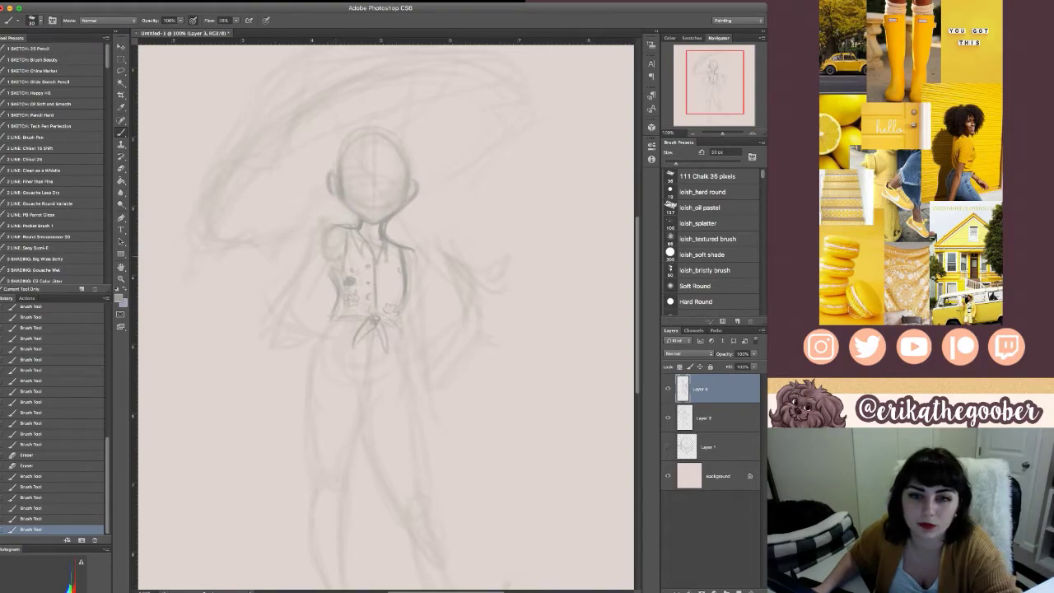
pyautogui.scroll(-1, 386, 317)
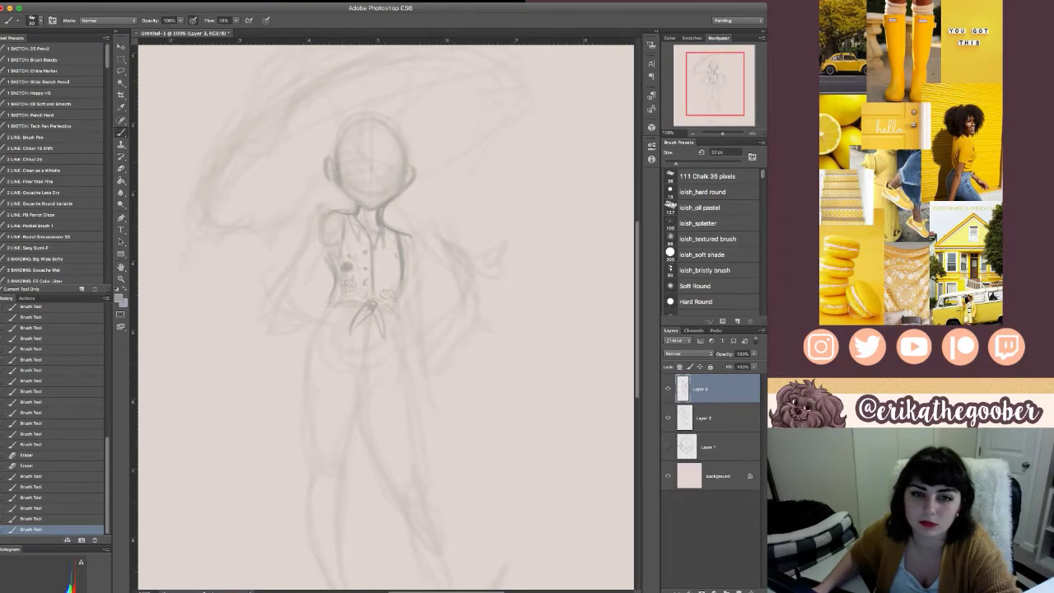
pyautogui.press('[')
pyautogui.press(']')
pyautogui.moveTo(336, 212)
pyautogui.mouseDown()
pyautogui.moveTo(318, 234)
pyautogui.moveTo(325, 248)
pyautogui.moveTo(288, 278)
pyautogui.mouseUp()
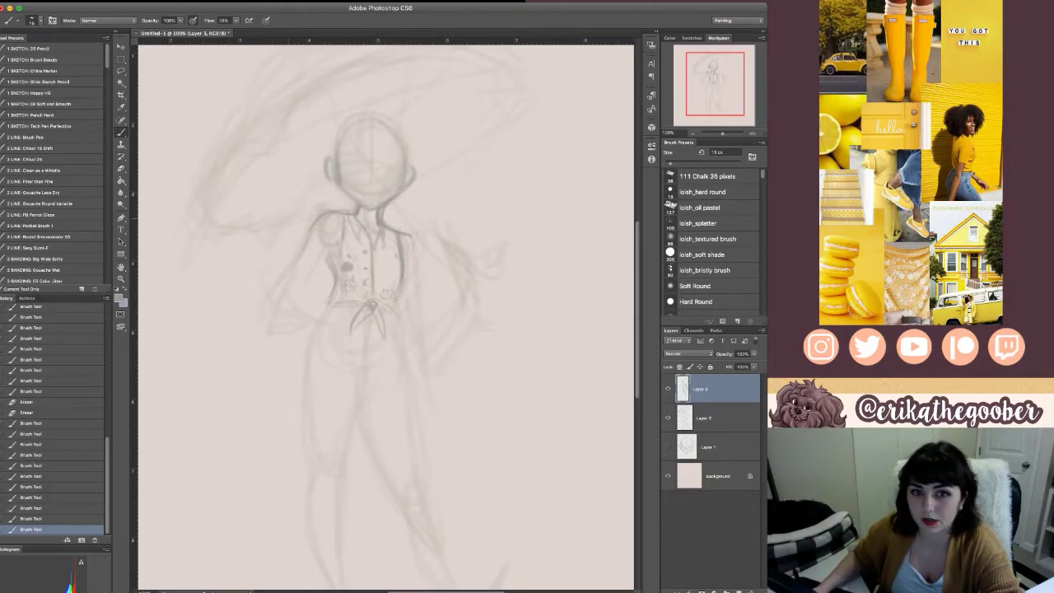
pyautogui.moveTo(316, 227)
pyautogui.mouseDown()
pyautogui.moveTo(288, 280)
pyautogui.moveTo(318, 266)
pyautogui.mouseUp()
pyautogui.moveTo(331, 240); pyautogui.dragTo(304, 286)
# - Add more flowers across the shirt with a finer brush and erase the inner line of the upper arm
pyautogui.press(']')
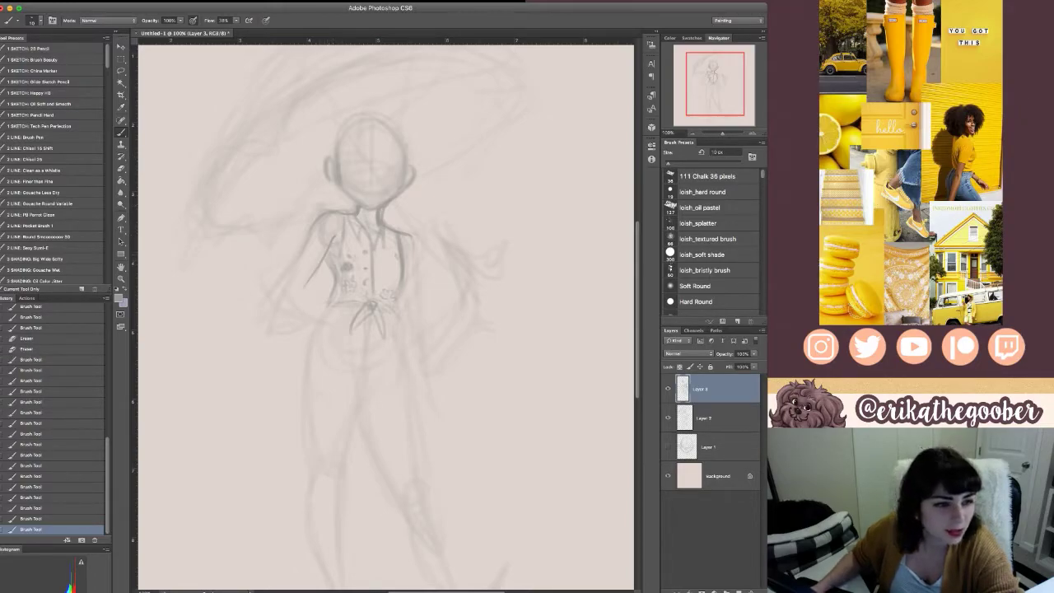
pyautogui.moveTo(382, 292); pyautogui.dragTo(392, 297)
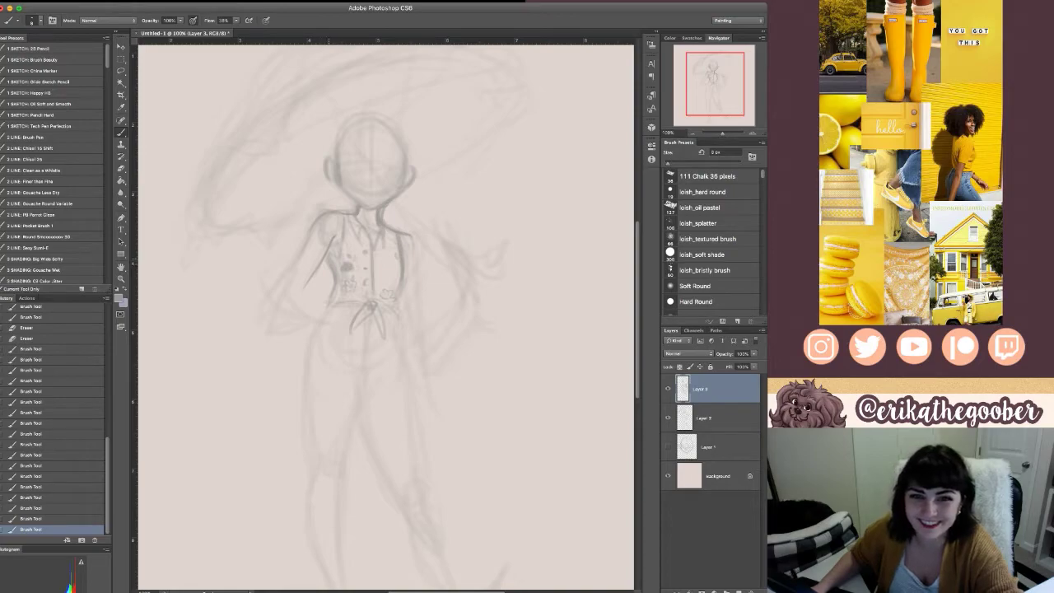
pyautogui.moveTo(329, 245)
pyautogui.mouseDown()
pyautogui.moveTo(308, 284)
pyautogui.moveTo(335, 272)
pyautogui.moveTo(331, 262)
pyautogui.mouseUp()
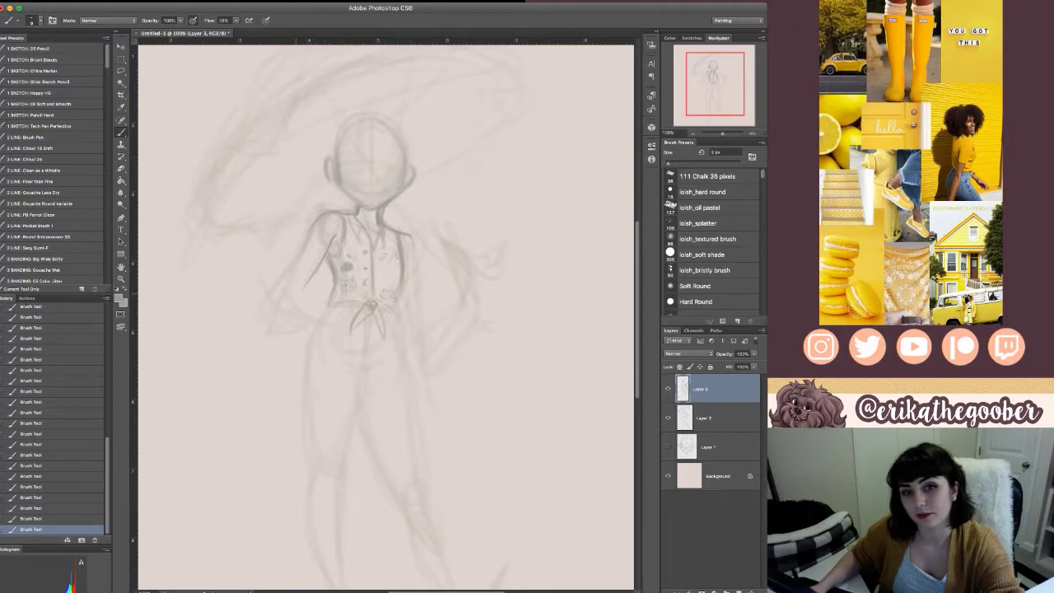
pyautogui.press(']')
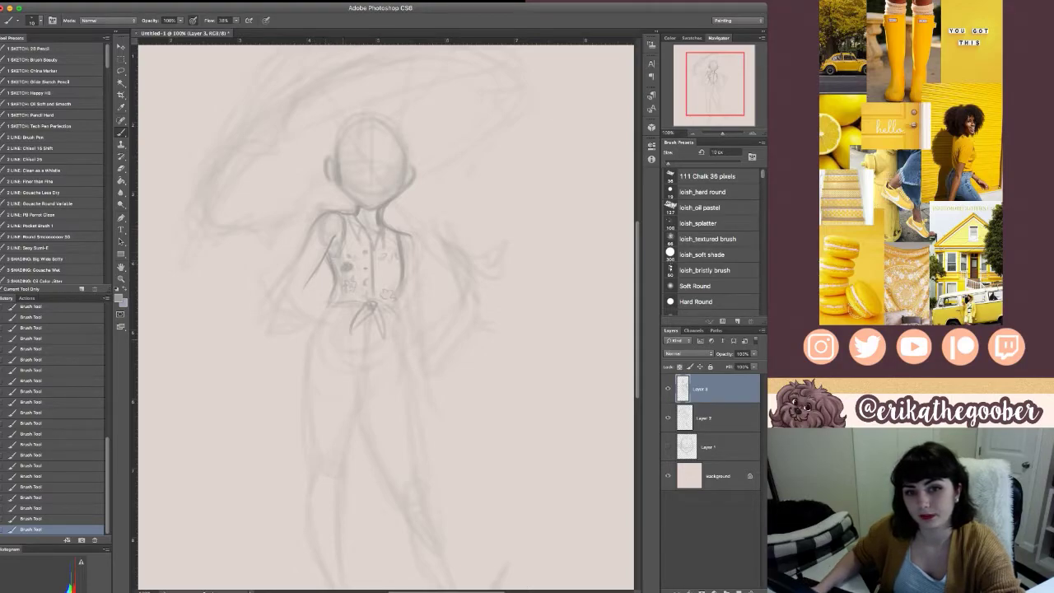
pyautogui.moveTo(334, 235); pyautogui.dragTo(321, 263)
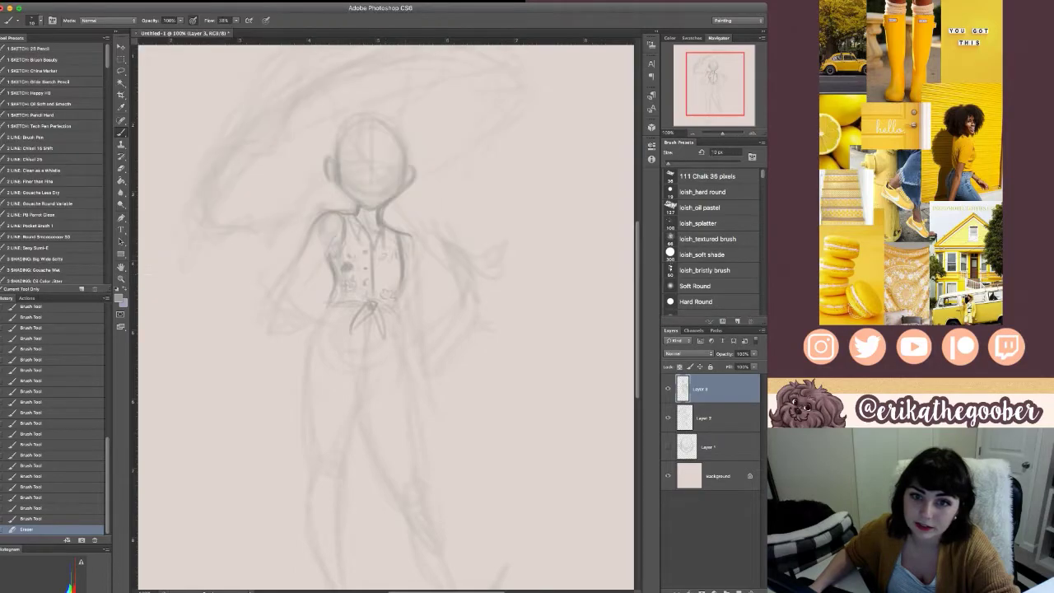
# - Refine the shirt's flowers and collar, and darken its side contours and the hem beside the knot
pyautogui.moveTo(395, 298); pyautogui.dragTo(398, 299)
pyautogui.press('[')
pyautogui.moveTo(395, 300); pyautogui.dragTo(396, 302)
pyautogui.moveTo(389, 295); pyautogui.dragTo(392, 299)
pyautogui.press(']')
pyautogui.moveTo(329, 252)
pyautogui.mouseDown()
pyautogui.moveTo(325, 308)
pyautogui.moveTo(401, 308)
pyautogui.mouseUp()
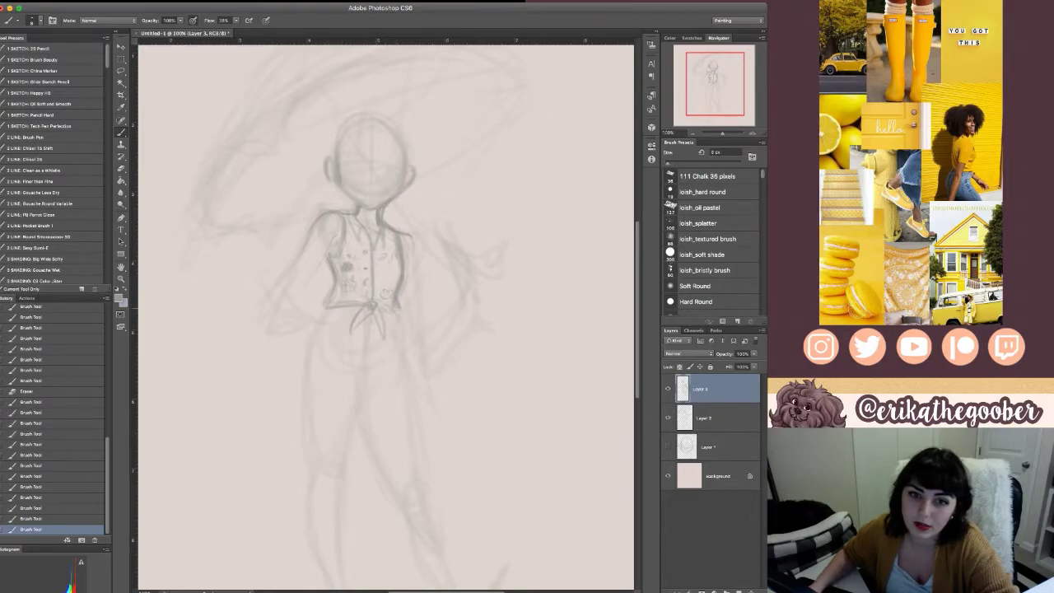
pyautogui.moveTo(331, 288); pyautogui.dragTo(344, 306)
pyautogui.moveTo(332, 304); pyautogui.dragTo(351, 306)
pyautogui.moveTo(488, 248); pyautogui.dragTo(499, 266)
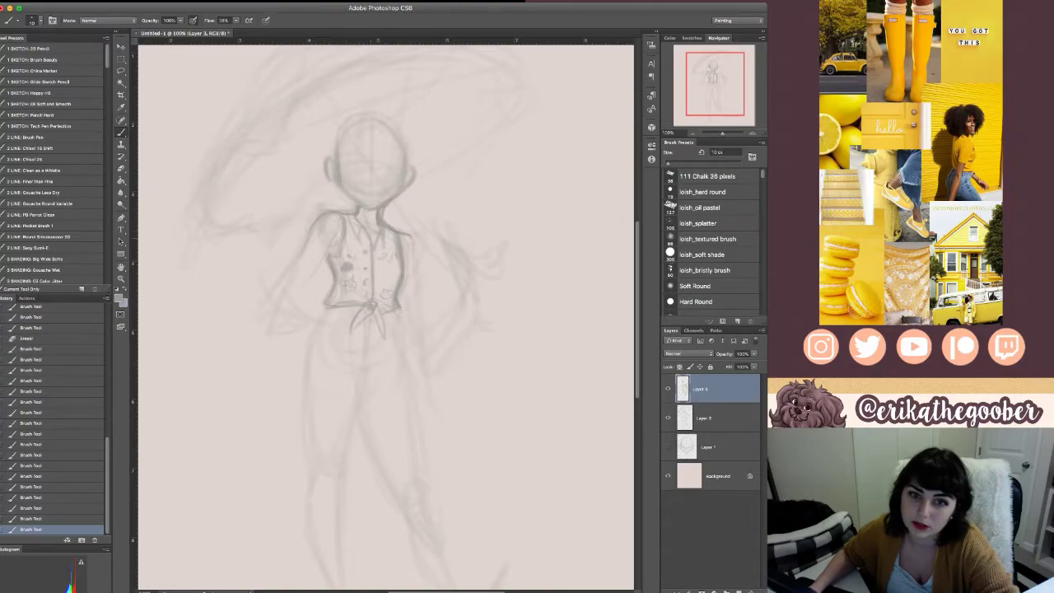
pyautogui.moveTo(363, 219)
pyautogui.mouseDown()
pyautogui.moveTo(374, 247)
pyautogui.moveTo(379, 226)
pyautogui.mouseUp()
pyautogui.moveTo(345, 283); pyautogui.dragTo(354, 288)
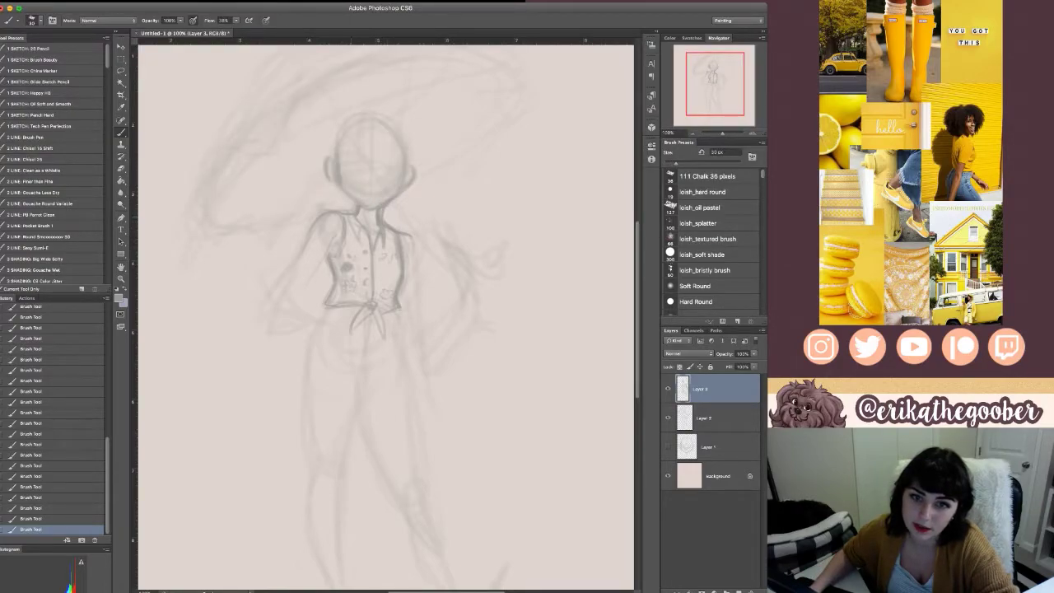
# - Clean up stray lines around the neck, shoulders and waist with a 30 px eraser
pyautogui.moveTo(380, 207); pyautogui.dragTo(382, 221)
pyautogui.moveTo(383, 210); pyautogui.dragTo(384, 221)
pyautogui.moveTo(331, 313); pyautogui.dragTo(324, 326)
pyautogui.moveTo(333, 315); pyautogui.dragTo(333, 329)
pyautogui.moveTo(346, 316)
pyautogui.mouseDown()
pyautogui.moveTo(339, 331)
pyautogui.moveTo(402, 326)
pyautogui.moveTo(434, 373)
pyautogui.mouseUp()
pyautogui.moveTo(452, 352); pyautogui.dragTo(430, 376)
pyautogui.moveTo(344, 211); pyautogui.dragTo(410, 228)
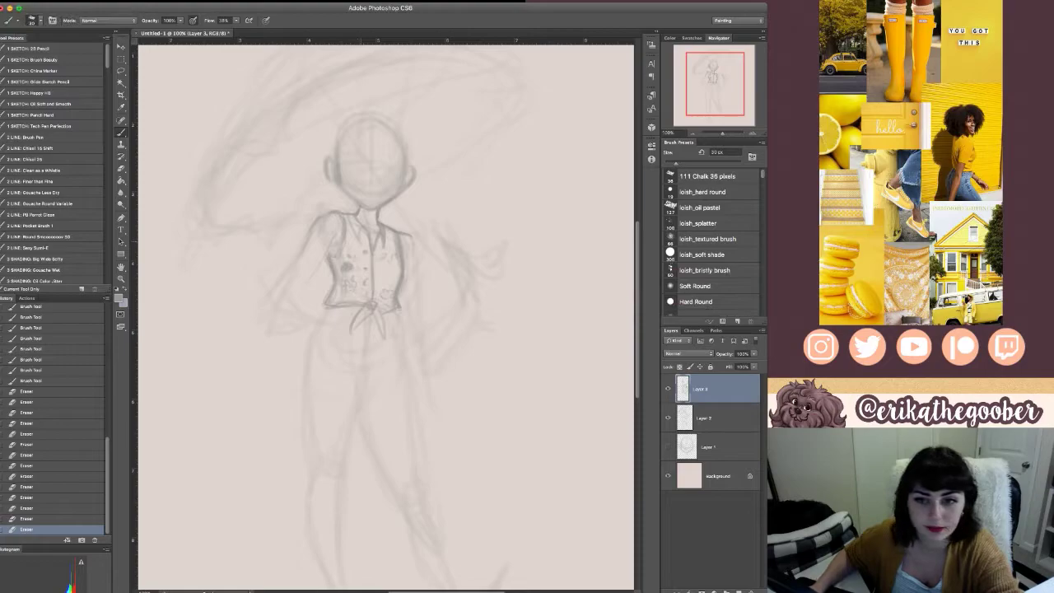
# - Redraw the outer line of the upper arm with a smaller brush and dot the shirt's plainer front panel
pyautogui.press('[')
pyautogui.press('[')
pyautogui.press('[')
pyautogui.press('[')
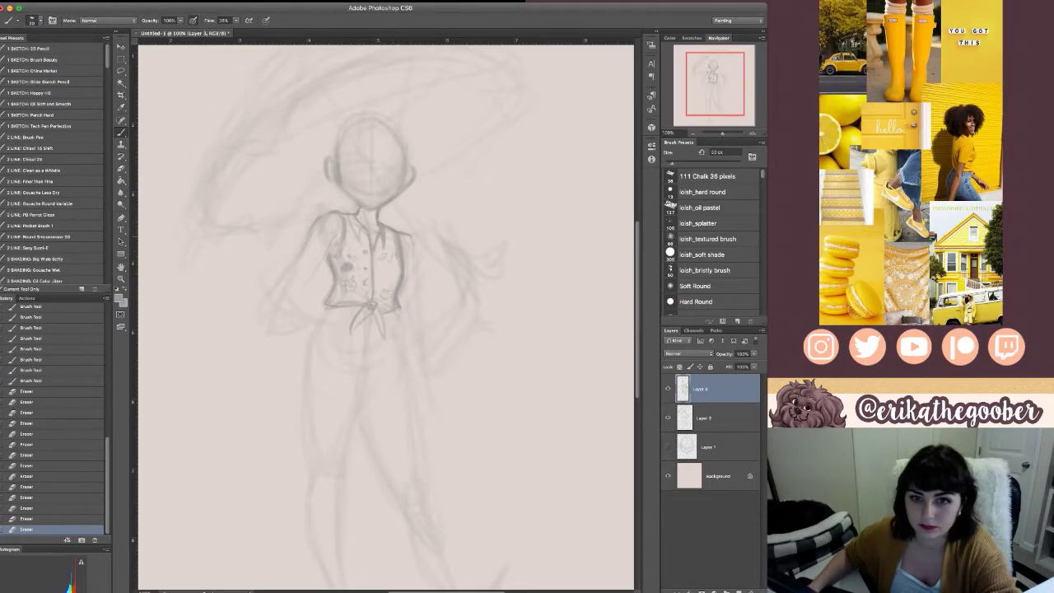
pyautogui.press('[')
pyautogui.press('[')
pyautogui.press('[')
pyautogui.press('[')
pyautogui.moveTo(338, 214)
pyautogui.mouseDown()
pyautogui.moveTo(313, 227)
pyautogui.moveTo(292, 270)
pyautogui.mouseUp()
pyautogui.press(']')
pyautogui.press(']')
pyautogui.click(386, 247)
pyautogui.click(390, 257)
pyautogui.click(383, 267)
pyautogui.click(394, 270)
pyautogui.click(388, 280)
pyautogui.click(395, 285)
# - Sketch the opposite arm close to the torso, bent at the elbow with the forearm angled upward
pyautogui.moveTo(398, 290); pyautogui.dragTo(407, 311)
pyautogui.moveTo(401, 301); pyautogui.dragTo(423, 332)
pyautogui.moveTo(441, 239); pyautogui.dragTo(456, 272)
pyautogui.moveTo(454, 268)
pyautogui.mouseDown()
pyautogui.moveTo(461, 303)
pyautogui.moveTo(434, 334)
pyautogui.moveTo(454, 306)
pyautogui.moveTo(431, 308)
pyautogui.mouseUp()
pyautogui.moveTo(453, 305); pyautogui.dragTo(434, 328)
pyautogui.moveTo(443, 317)
pyautogui.mouseDown()
pyautogui.moveTo(429, 331)
pyautogui.moveTo(422, 316)
pyautogui.moveTo(428, 325)
pyautogui.mouseUp()
# - Extend the raised forearm to the wrist with a 10 px brush, and draw the other arm bent toward the hip
pyautogui.press(']')
pyautogui.press(']')
pyautogui.press(']')
pyautogui.press(']')
pyautogui.press('[')
pyautogui.press('[')
pyautogui.press('[')
pyautogui.press('[')
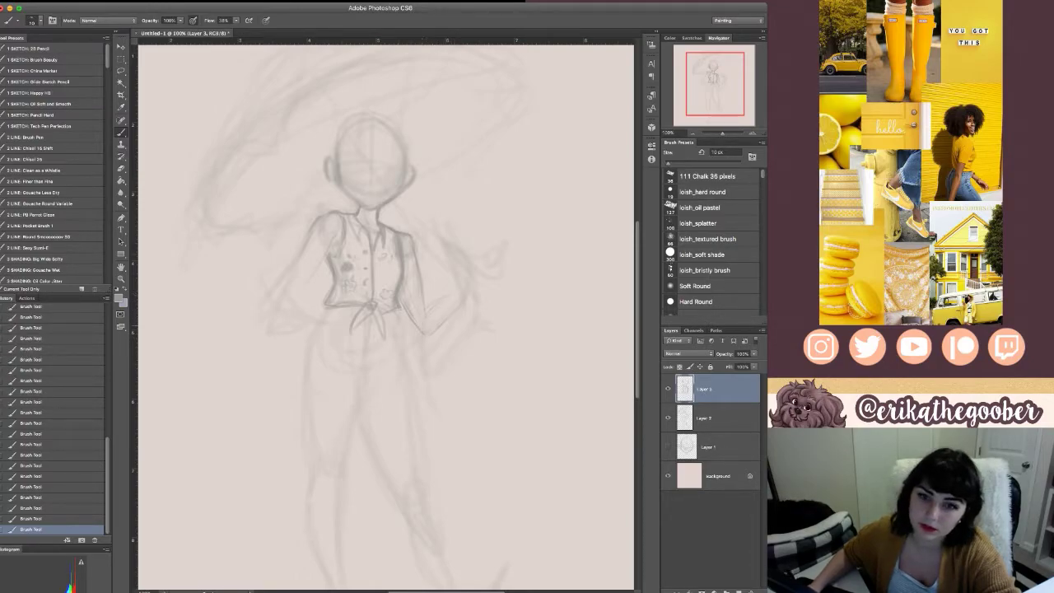
pyautogui.moveTo(462, 290); pyautogui.dragTo(443, 319)
pyautogui.moveTo(458, 283); pyautogui.dragTo(431, 308)
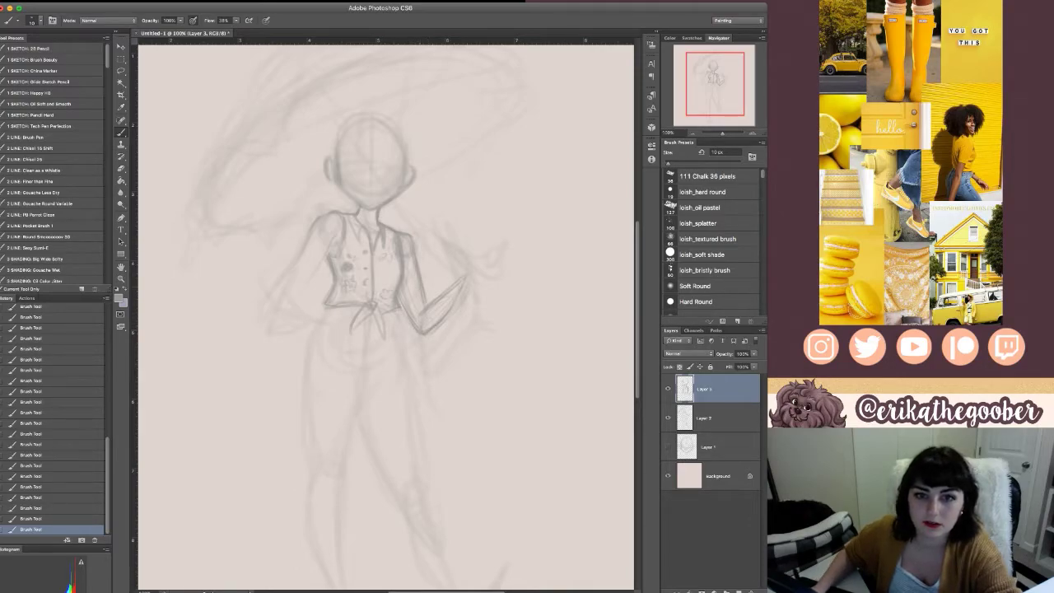
pyautogui.moveTo(336, 219)
pyautogui.mouseDown()
pyautogui.moveTo(275, 285)
pyautogui.moveTo(326, 316)
pyautogui.mouseUp()
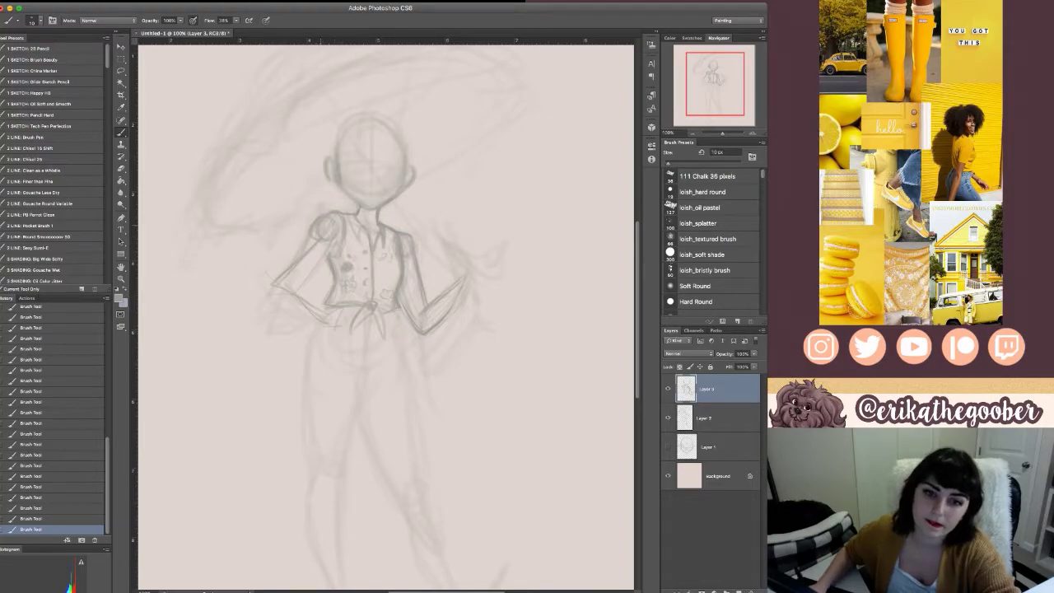
# - Outline the hips, the lower edge of the pelvis and both outer thighs below the waist knot
pyautogui.press(']')
pyautogui.press(']')
pyautogui.moveTo(321, 308)
pyautogui.mouseDown()
pyautogui.moveTo(301, 345)
pyautogui.moveTo(303, 381)
pyautogui.mouseUp()
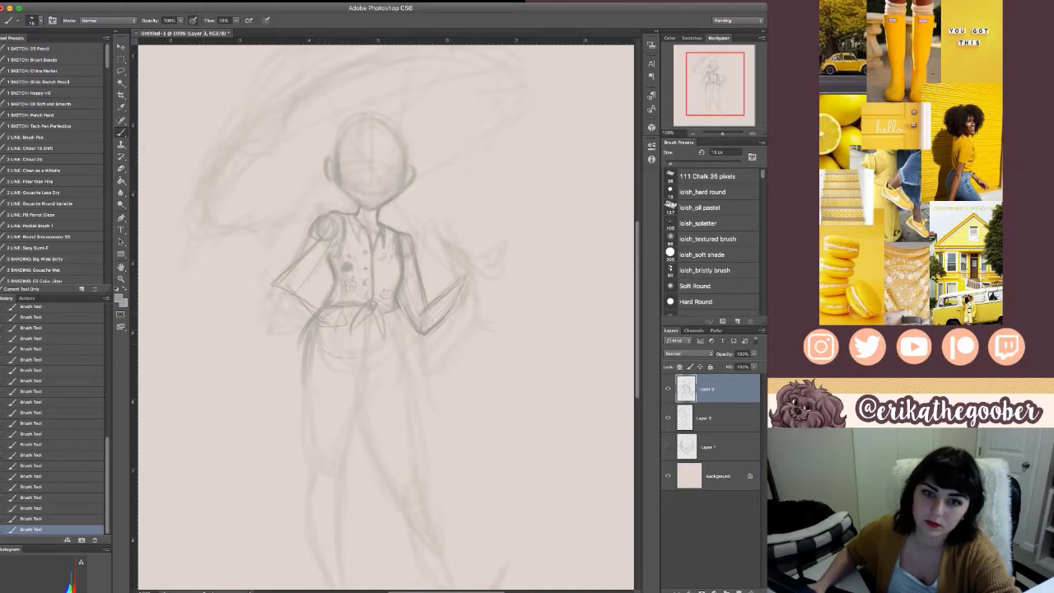
pyautogui.moveTo(366, 374); pyautogui.dragTo(396, 354)
pyautogui.moveTo(397, 315); pyautogui.dragTo(407, 382)
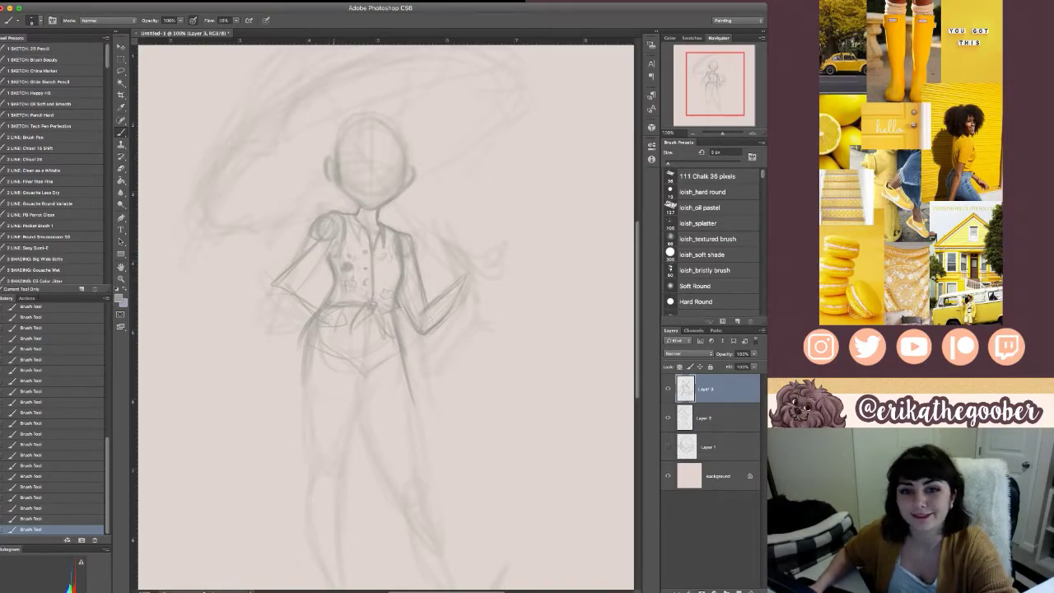
pyautogui.press(']')
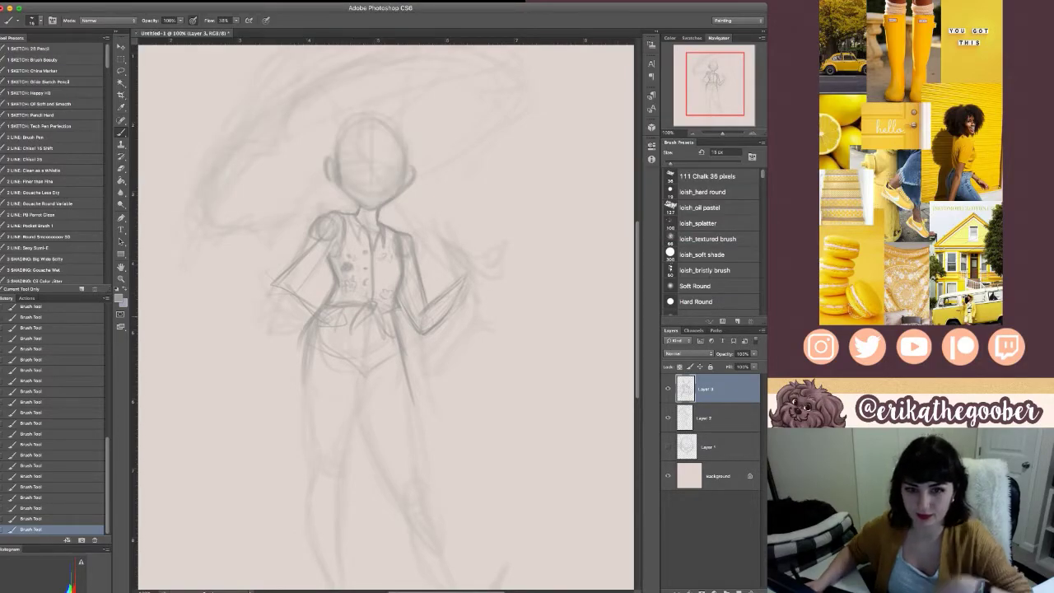
# - Lasso the gesture's legs on Layer 2 and scale them to about 80% width and 79% height, aligned under the hips
pyautogui.press('super+minus')
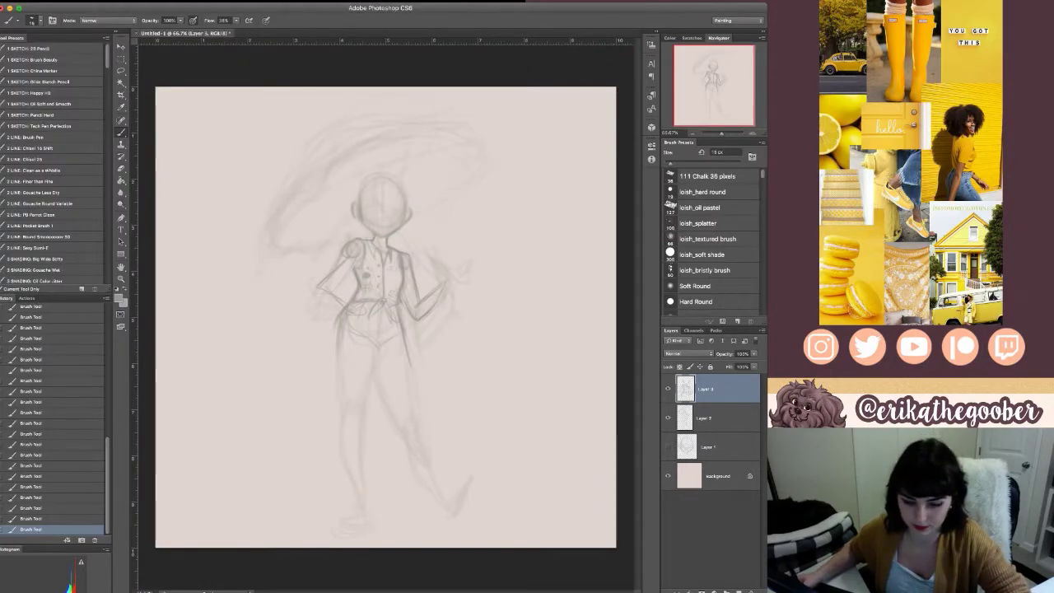
pyautogui.click(715, 418)
pyautogui.press('l')
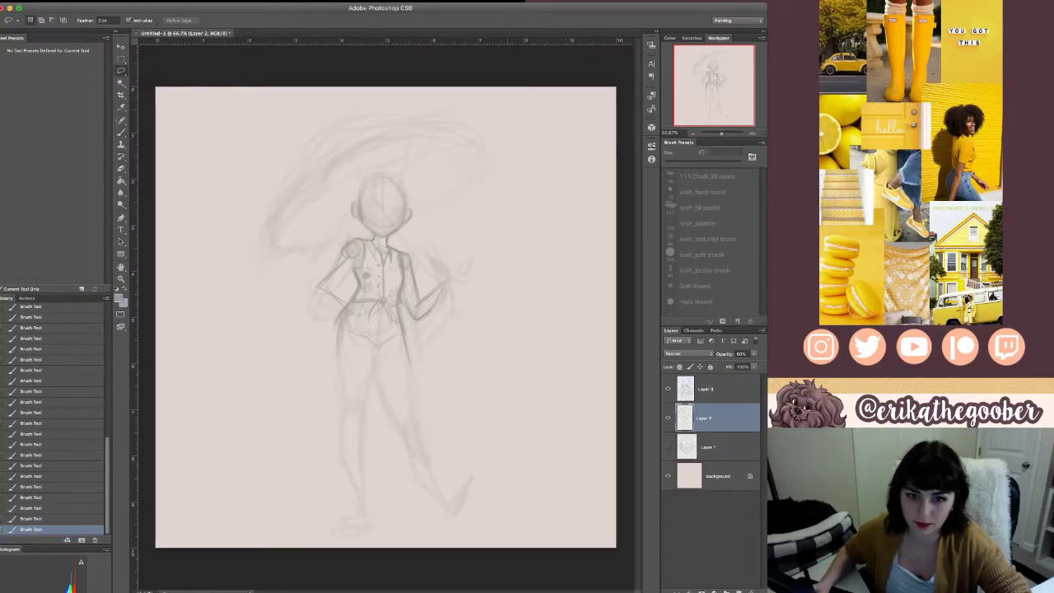
pyautogui.moveTo(468, 545)
pyautogui.mouseDown()
pyautogui.moveTo(324, 438)
pyautogui.moveTo(328, 330)
pyautogui.moveTo(425, 348)
pyautogui.moveTo(508, 458)
pyautogui.mouseUp()
pyautogui.hotkey('ctrl', 't')
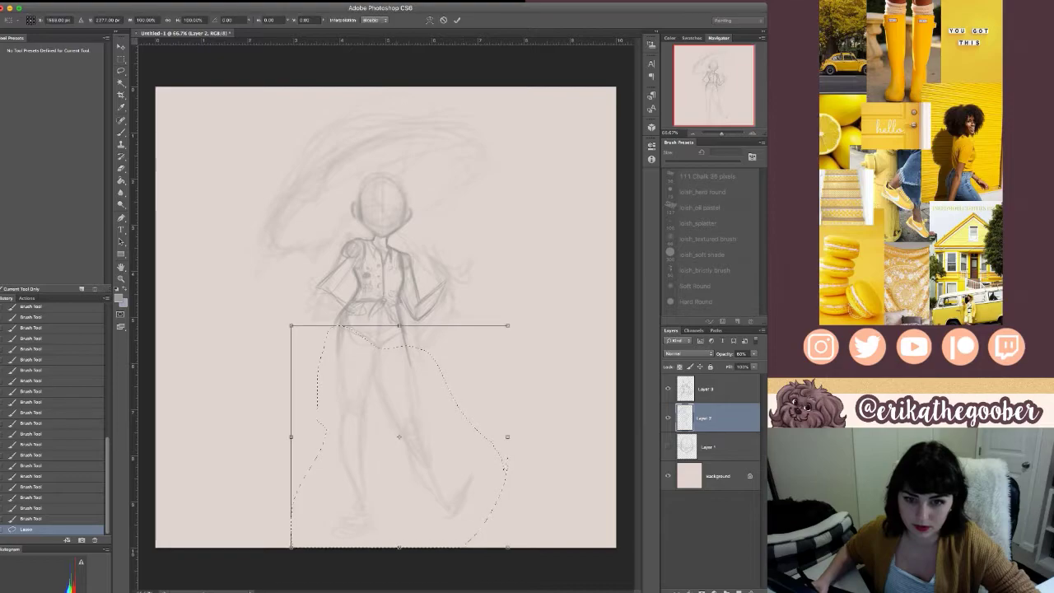
pyautogui.moveTo(399, 546); pyautogui.dragTo(399, 501)
pyautogui.moveTo(508, 413); pyautogui.dragTo(468, 414)
pyautogui.moveTo(380, 414)
pyautogui.mouseDown()
pyautogui.moveTo(403, 409)
pyautogui.moveTo(392, 407)
pyautogui.moveTo(392, 391)
pyautogui.moveTo(392, 406)
pyautogui.mouseUp()
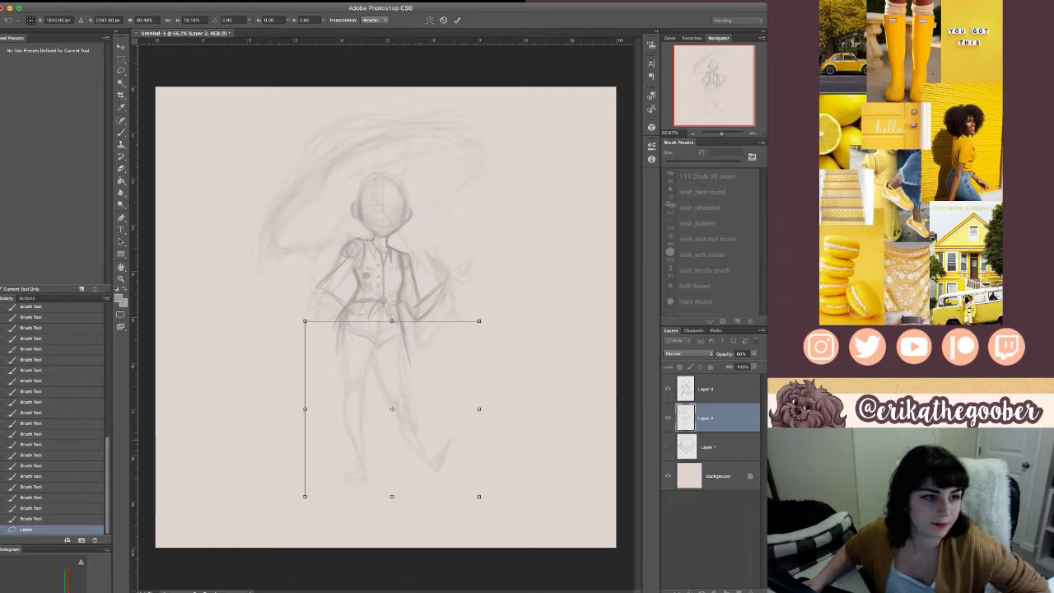
pyautogui.press('Return')
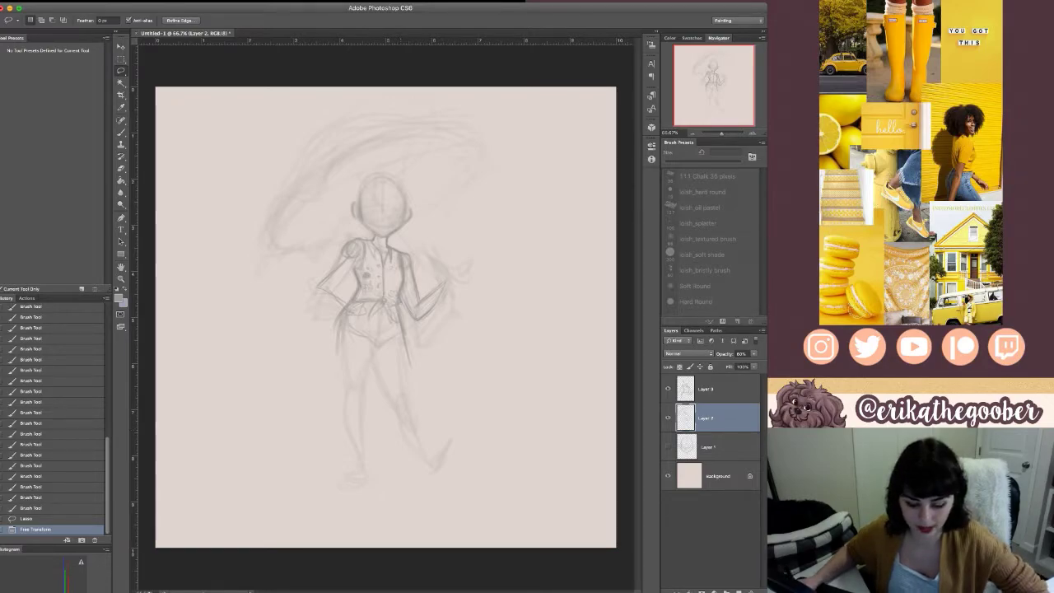
# - Try to sketch over the contours of both legs and the standing foot on Layer 2 with a 30 px brush
pyautogui.press('b')
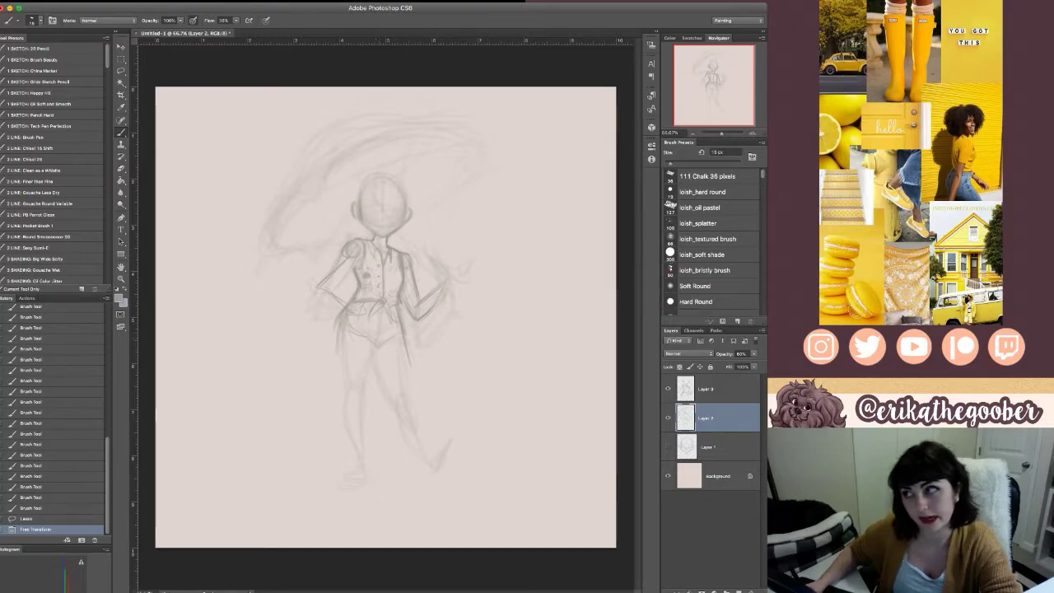
pyautogui.press(']')
pyautogui.press(']')
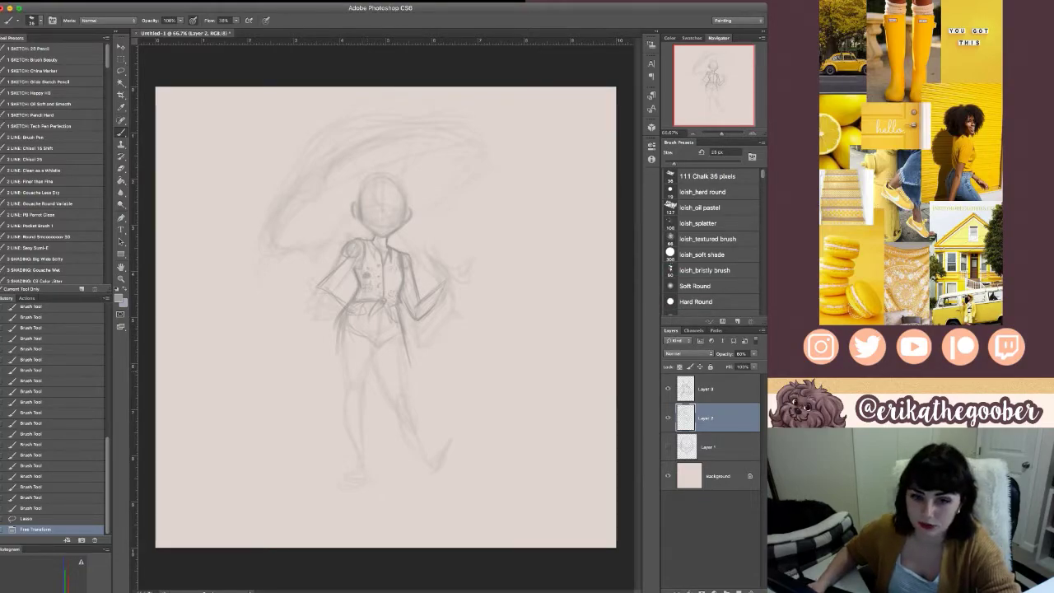
pyautogui.press('[')
pyautogui.press('[')
pyautogui.moveTo(360, 441); pyautogui.dragTo(364, 471)
pyautogui.moveTo(398, 350); pyautogui.dragTo(404, 433)
pyautogui.moveTo(402, 387); pyautogui.dragTo(417, 432)
pyautogui.press(']')
pyautogui.moveTo(359, 412); pyautogui.dragTo(363, 468)
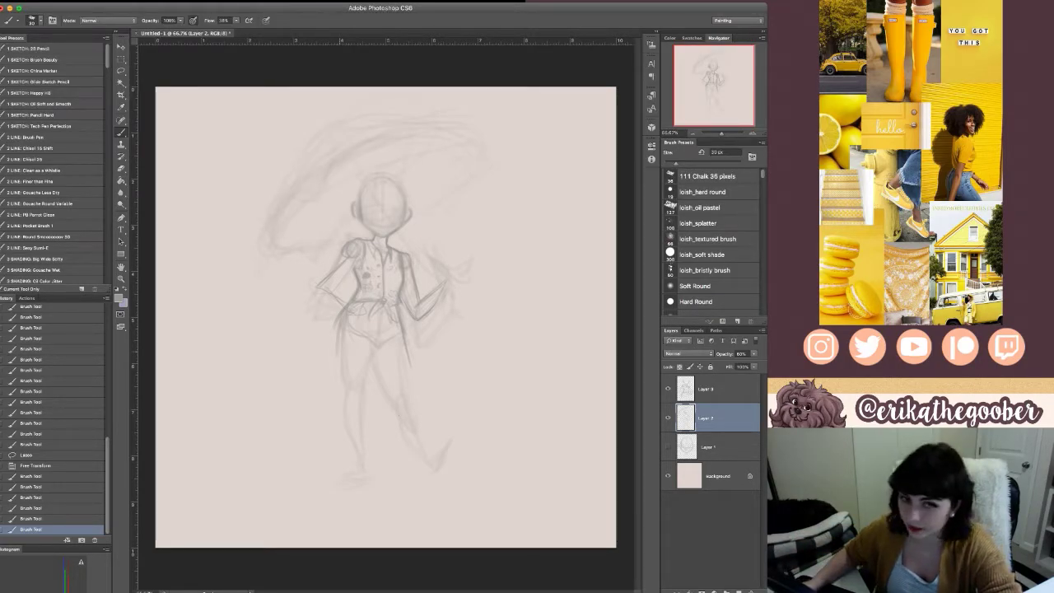
pyautogui.moveTo(383, 375); pyautogui.dragTo(418, 442)
pyautogui.moveTo(344, 386); pyautogui.dragTo(363, 462)
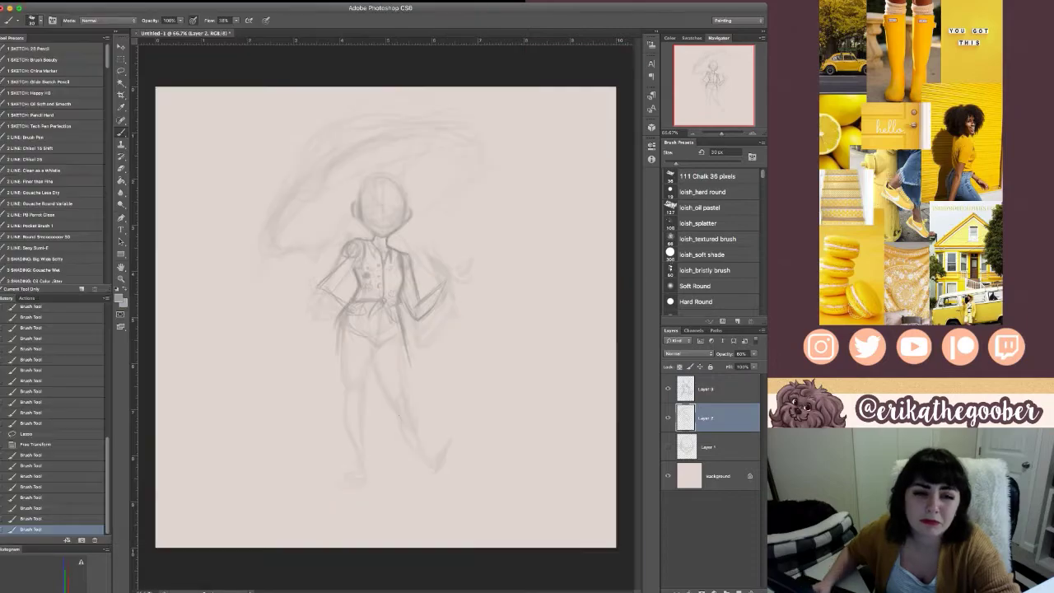
pyautogui.moveTo(364, 471); pyautogui.dragTo(346, 478)
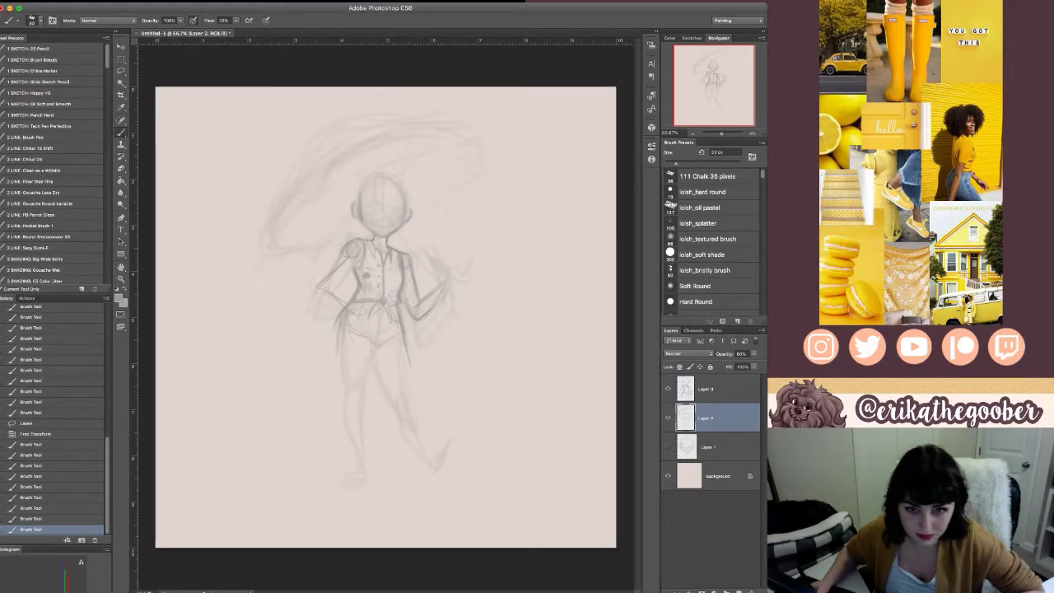
# - Deselect the legs, test the brush with a scribble beside the figure, and undo the scribble
pyautogui.hotkey('ctrl', 'd')
pyautogui.moveTo(262, 408); pyautogui.dragTo(298, 418)
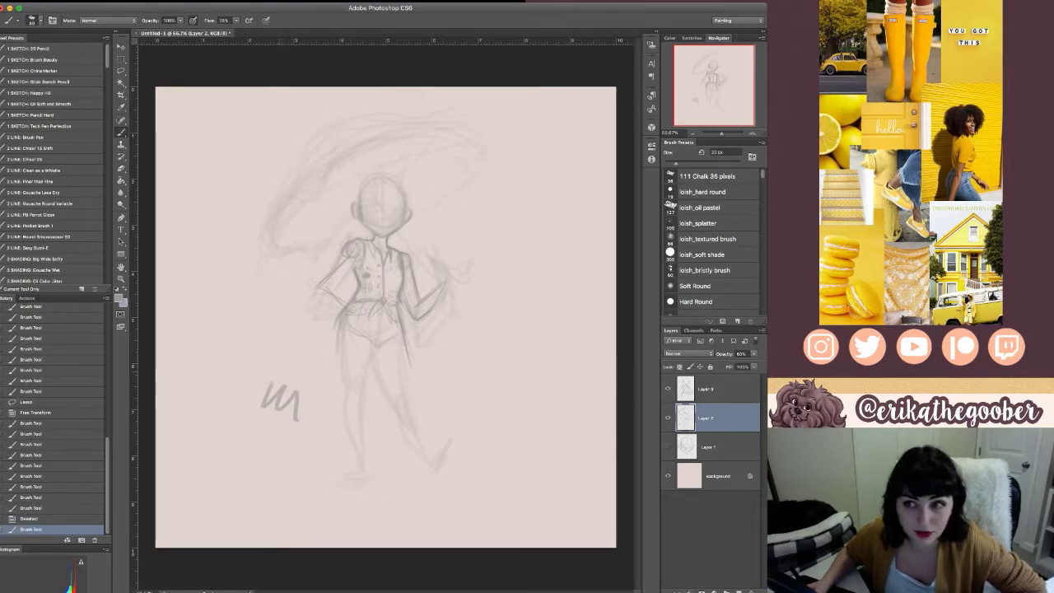
pyautogui.hotkey('ctrl', 'z')
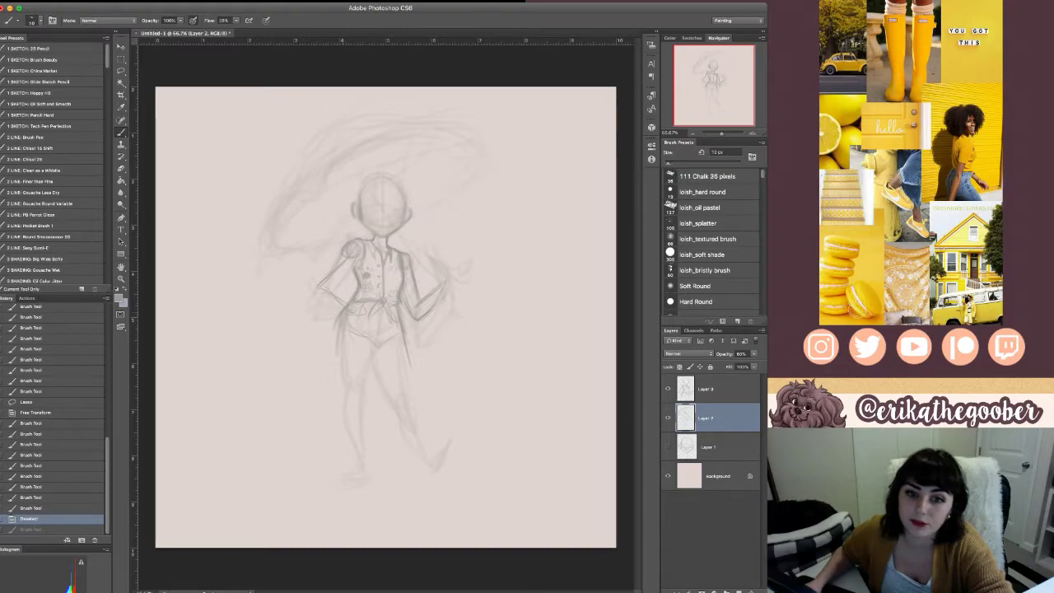
# - Sketch the outer contour of the standing leg's thigh from the hip toward the knee on Layer 2
pyautogui.press('super+shift+z')
pyautogui.press('super+shift+z')
pyautogui.press('super+shift+z')
pyautogui.press('super+shift+z')
pyautogui.press('super+shift+z')
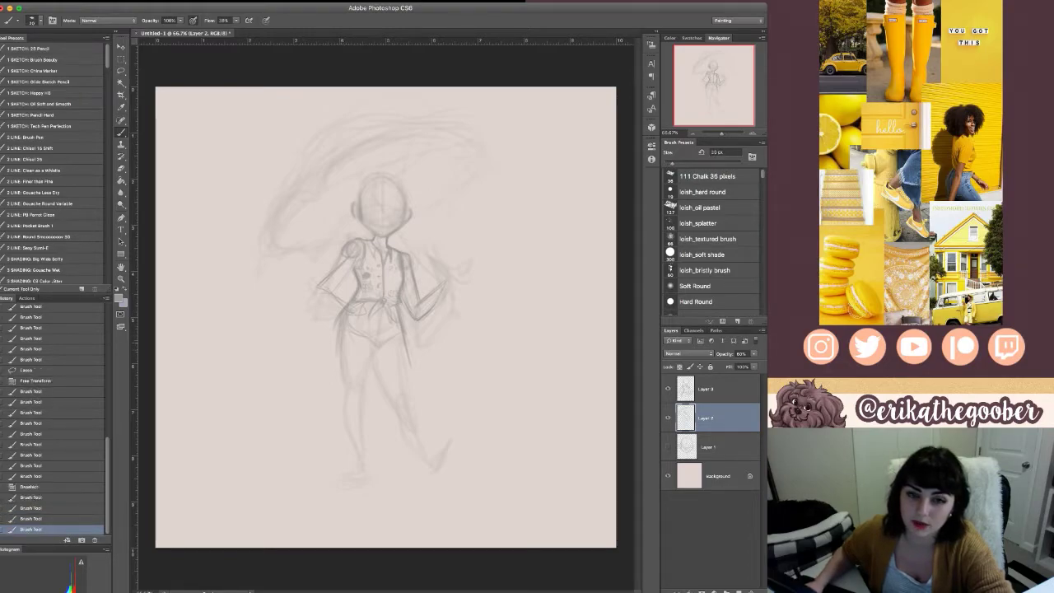
pyautogui.press('super+shift+z')
pyautogui.press('super+shift+z')
pyautogui.press('super+shift+z')
pyautogui.press('super+shift+z')
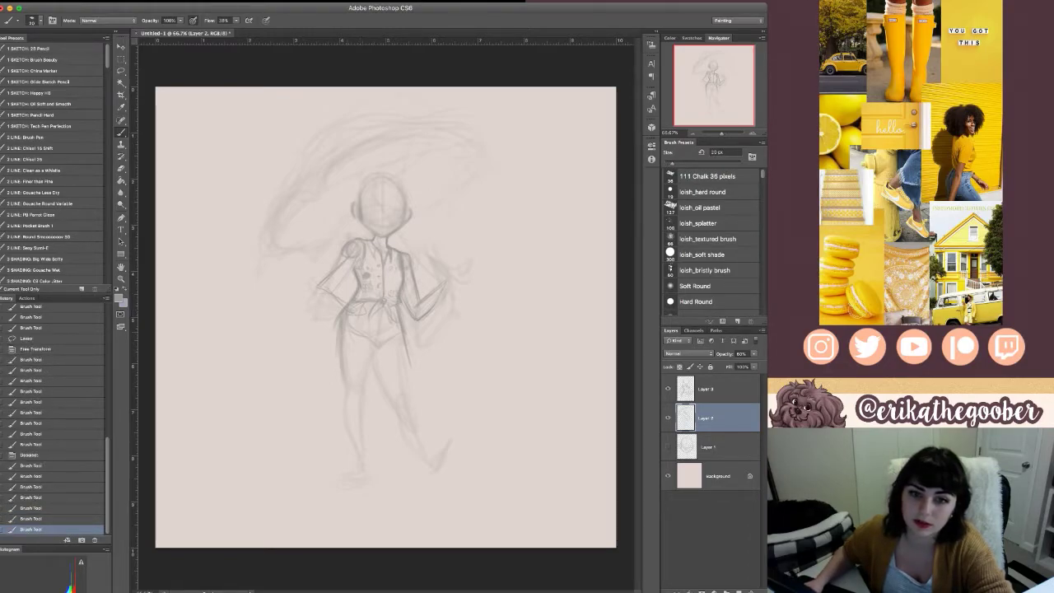
# - Continue the standing leg's outline past the knee and calf to the ankle, and darken its inner contour
pyautogui.press('super+shift+z')
pyautogui.press('super+shift+z')
pyautogui.press('super+shift+z')
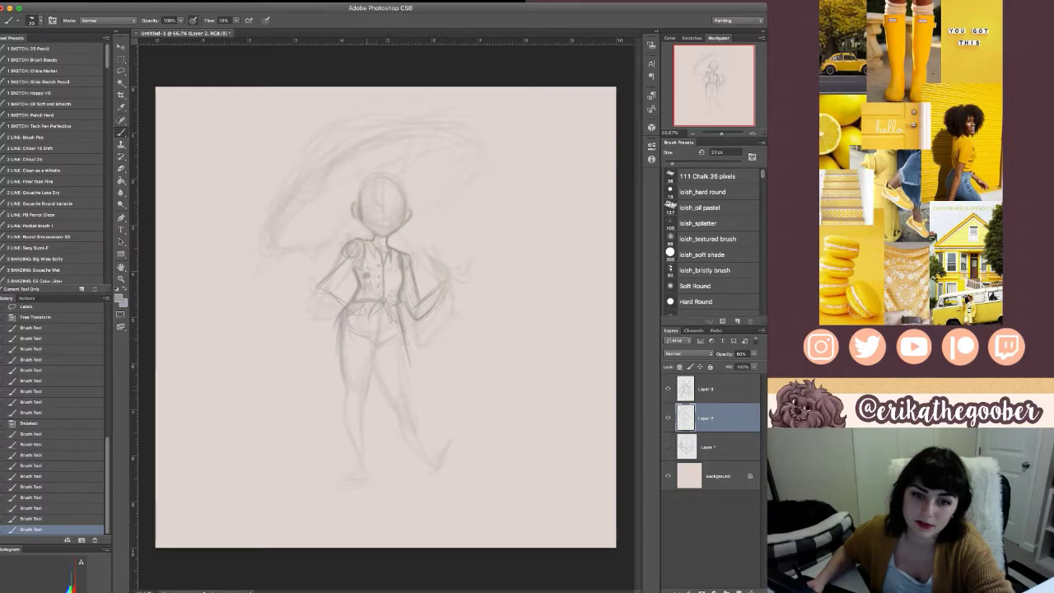
pyautogui.press('super+shift+z')
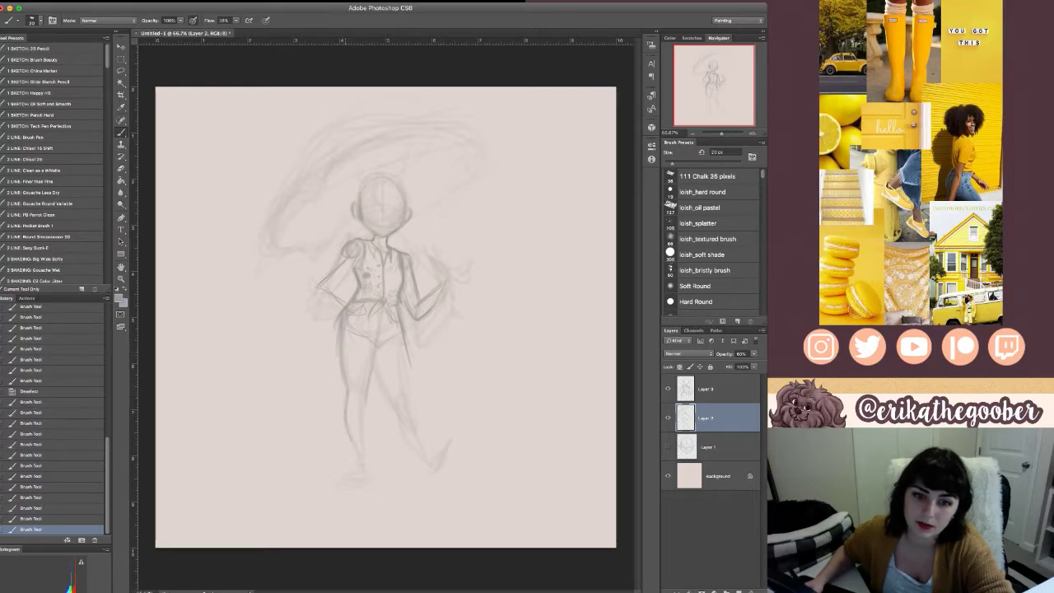
pyautogui.press('super+shift+z')
pyautogui.press('super+shift+z')
pyautogui.press('super+shift+z')
pyautogui.press('super+shift+z')
pyautogui.press('super+shift+z')
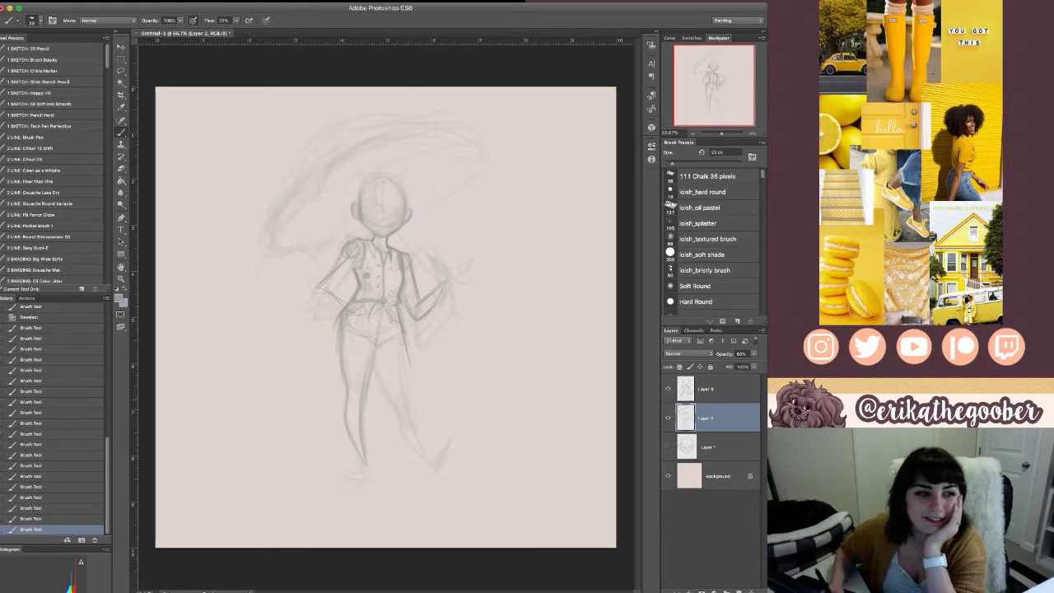
# - Check the yellow moodboard document and return to the character sketch
pyautogui.hotkey('ctrl', 'Tab')
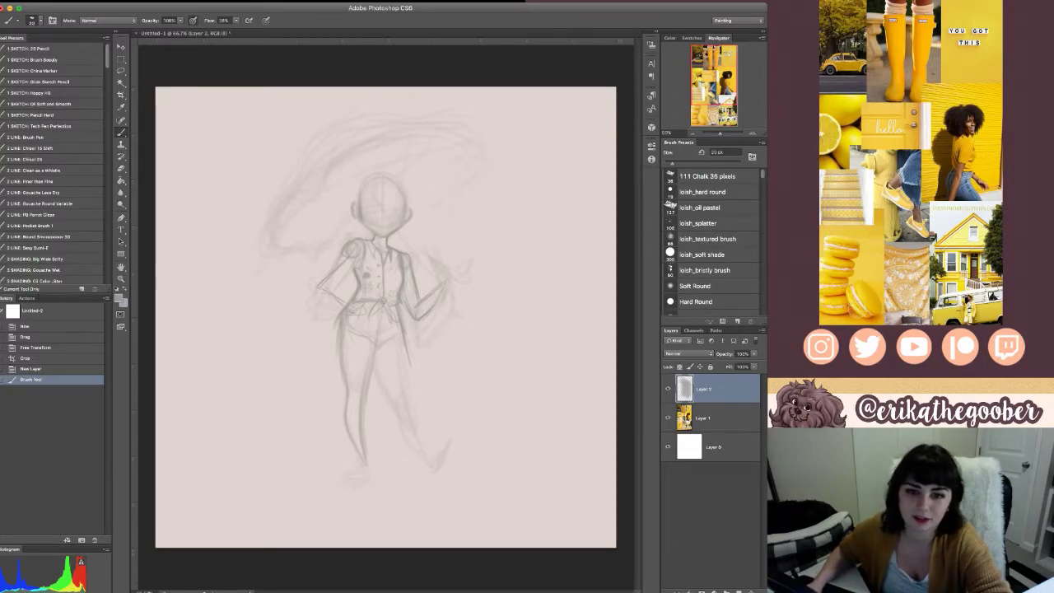
pyautogui.hotkey('ctrl', 'Tab')
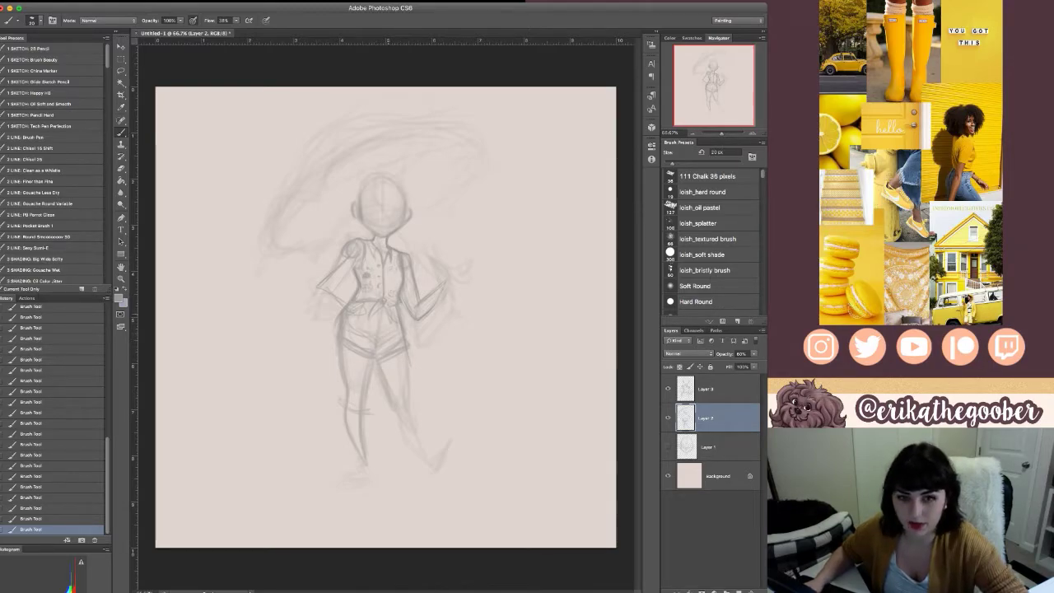
# - Lasso the shorts and legs, move them up slightly toward the waist, deselect, and merge Layer 2 with Layer 3
pyautogui.press('l')
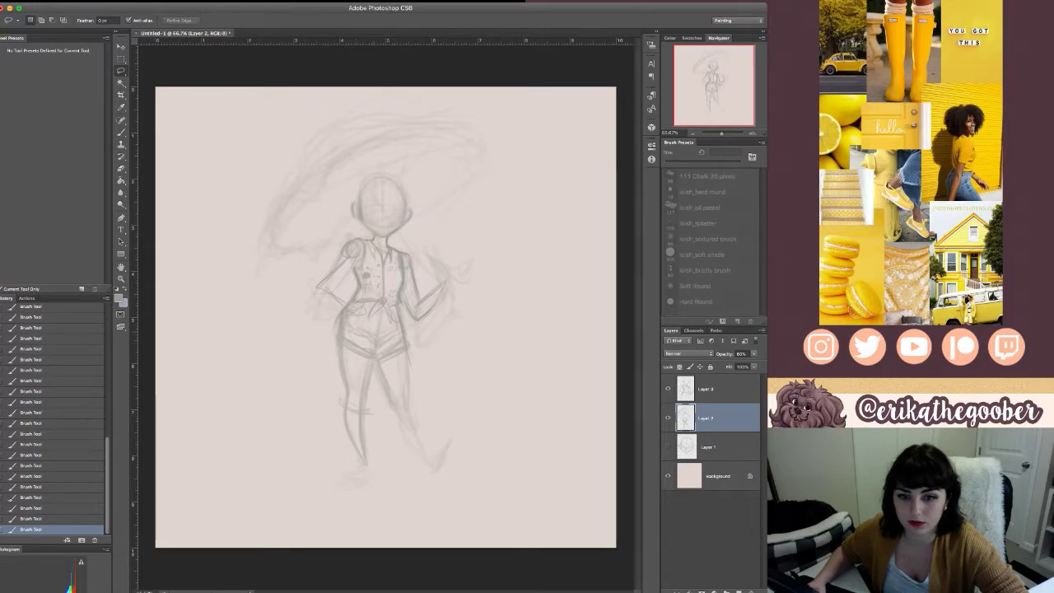
pyautogui.moveTo(337, 320)
pyautogui.mouseDown()
pyautogui.moveTo(445, 486)
pyautogui.moveTo(460, 482)
pyautogui.moveTo(462, 444)
pyautogui.moveTo(437, 367)
pyautogui.moveTo(409, 332)
pyautogui.moveTo(337, 323)
pyautogui.mouseUp()
pyautogui.press('v')
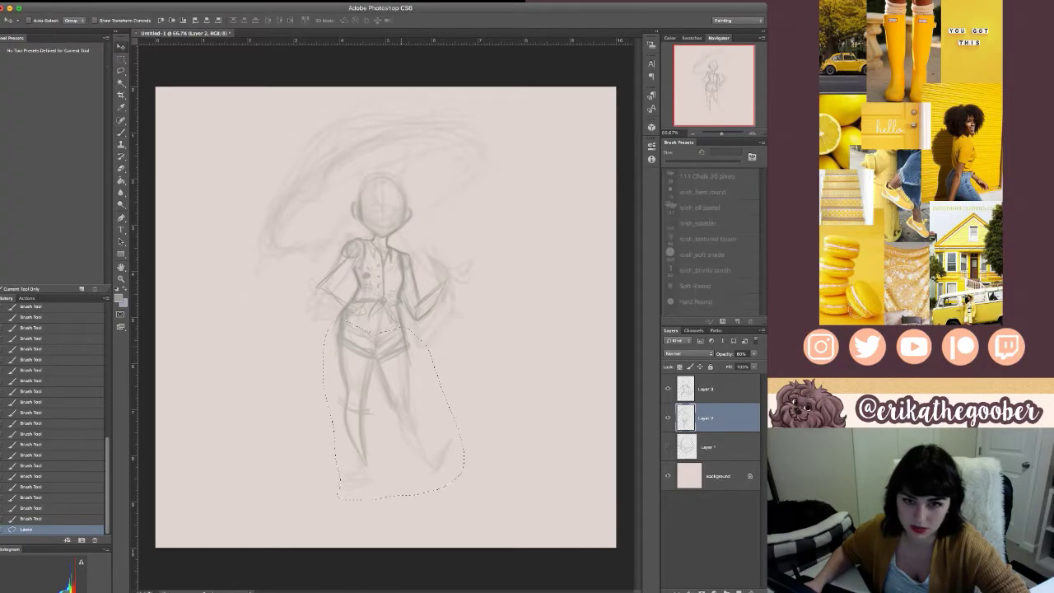
pyautogui.moveTo(375, 387); pyautogui.dragTo(374, 378)
pyautogui.hotkey('ctrl', 'd')
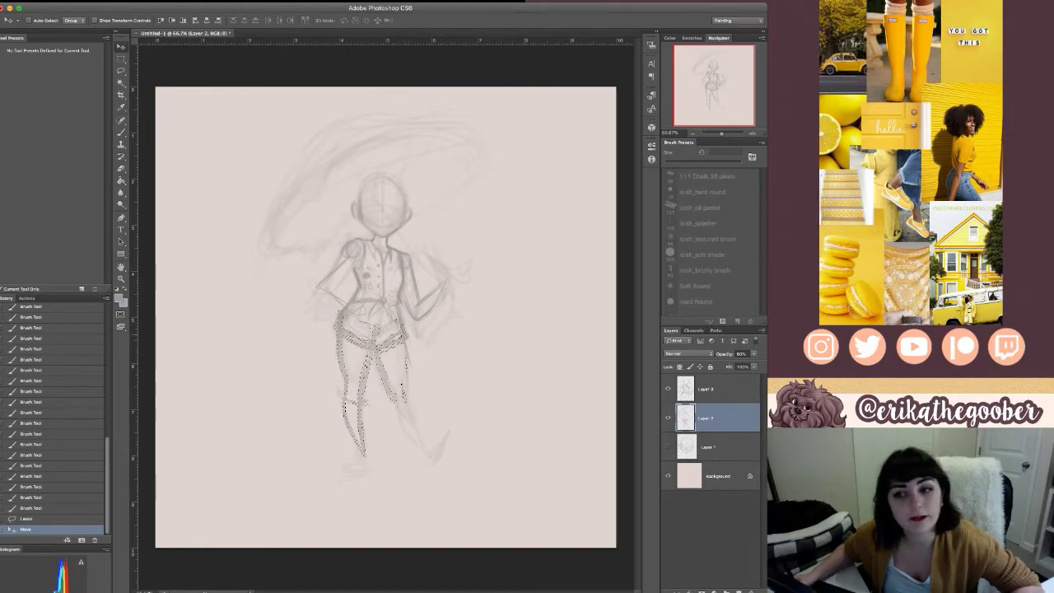
pyautogui.keyDown('shift'); pyautogui.click(715, 388); pyautogui.keyUp('shift')
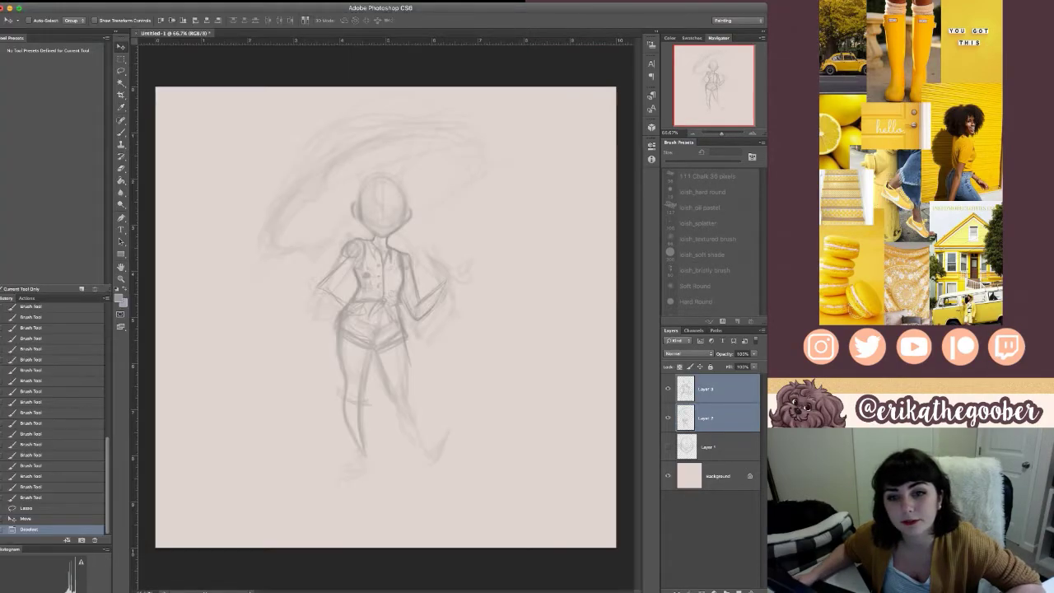
pyautogui.hotkey('ctrl', 'e')
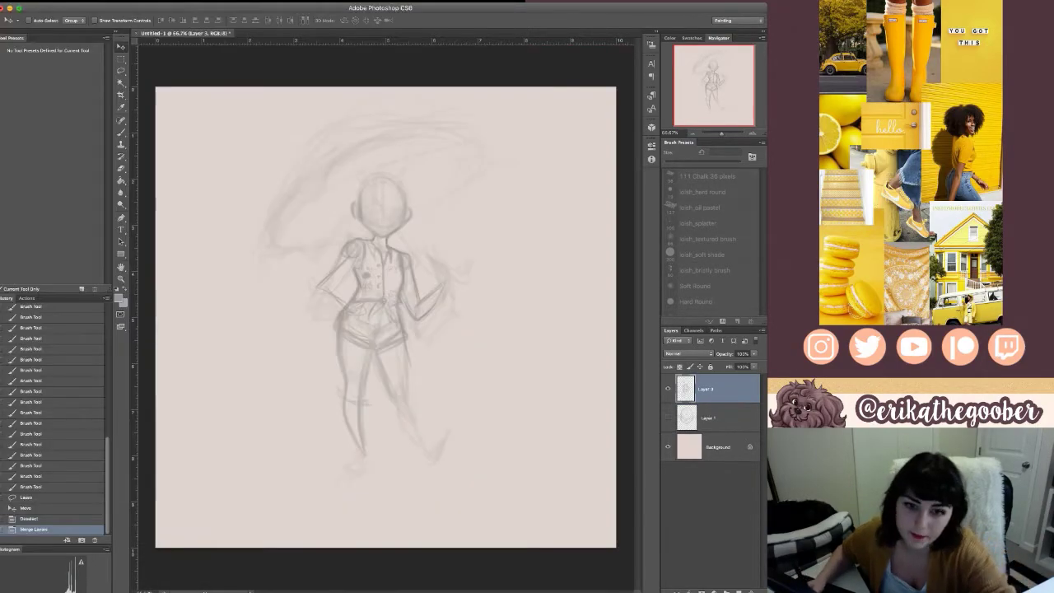
# - Draw the shorts' outer side edges with a 10 px brush and erase the stray lines around the hips and cuffs
pyautogui.press('b')
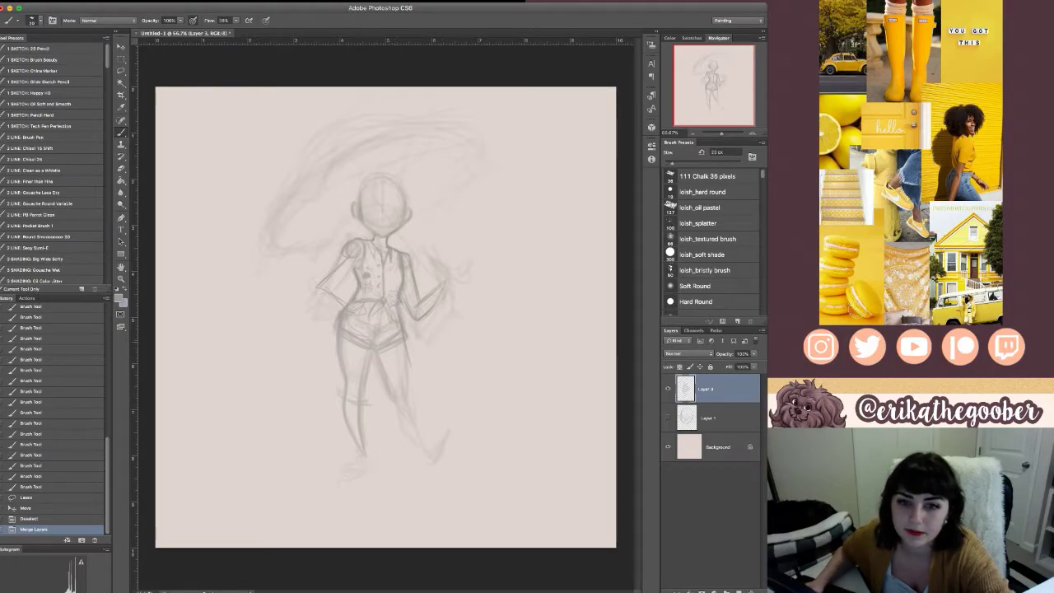
pyautogui.moveTo(340, 315); pyautogui.dragTo(337, 350)
pyautogui.moveTo(401, 313); pyautogui.dragTo(407, 336)
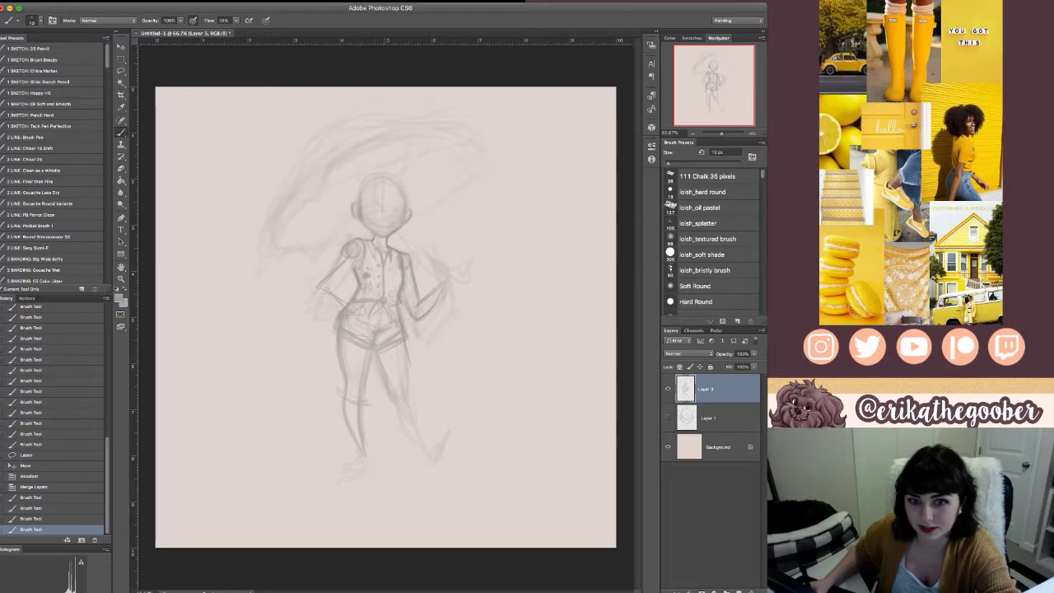
pyautogui.hotkey('ctrl', 'shift', 'z')
pyautogui.hotkey('ctrl', 'shift', 'z')
pyautogui.hotkey('ctrl', 'shift', 'z')
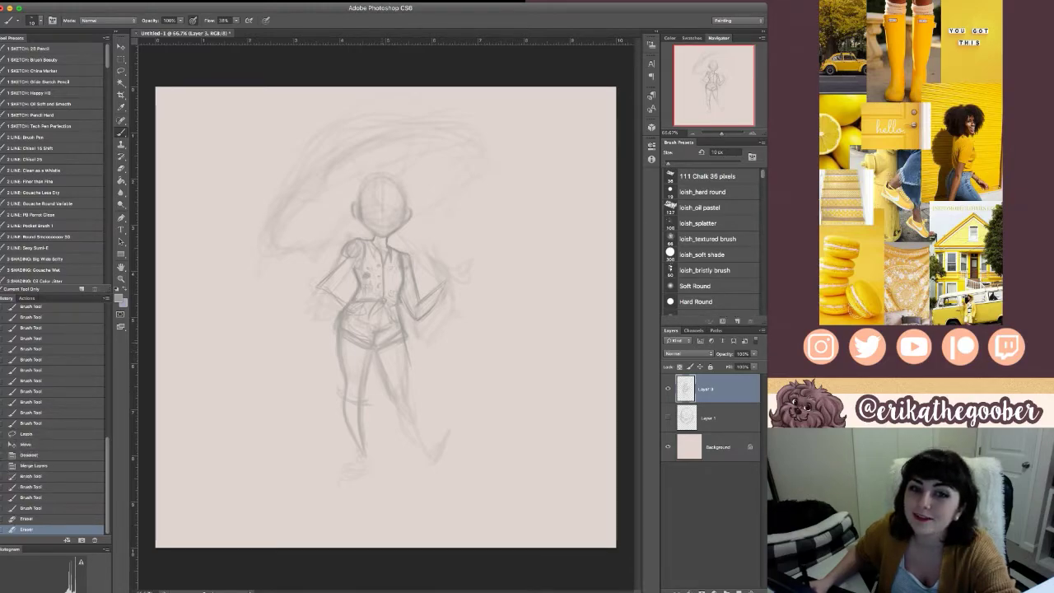
pyautogui.hotkey('ctrl', 'shift', 'z')
pyautogui.hotkey('ctrl', 'shift', 'z')
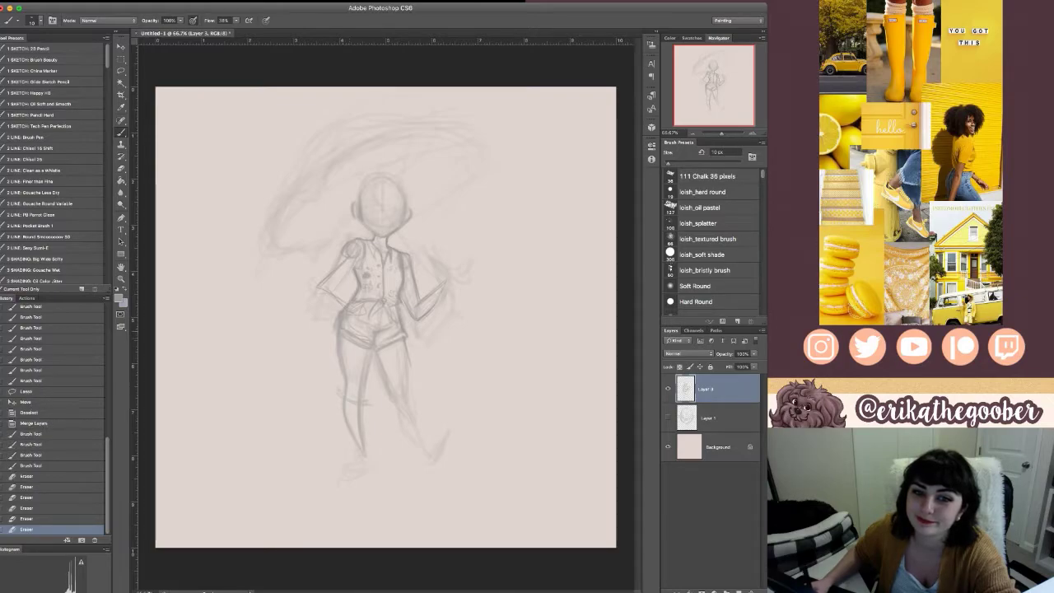
pyautogui.hotkey('ctrl', 'shift', 'z')
pyautogui.hotkey('ctrl', 'shift', 'z')
pyautogui.hotkey('ctrl', 'shift', 'z')
pyautogui.hotkey('ctrl', 'shift', 'z')
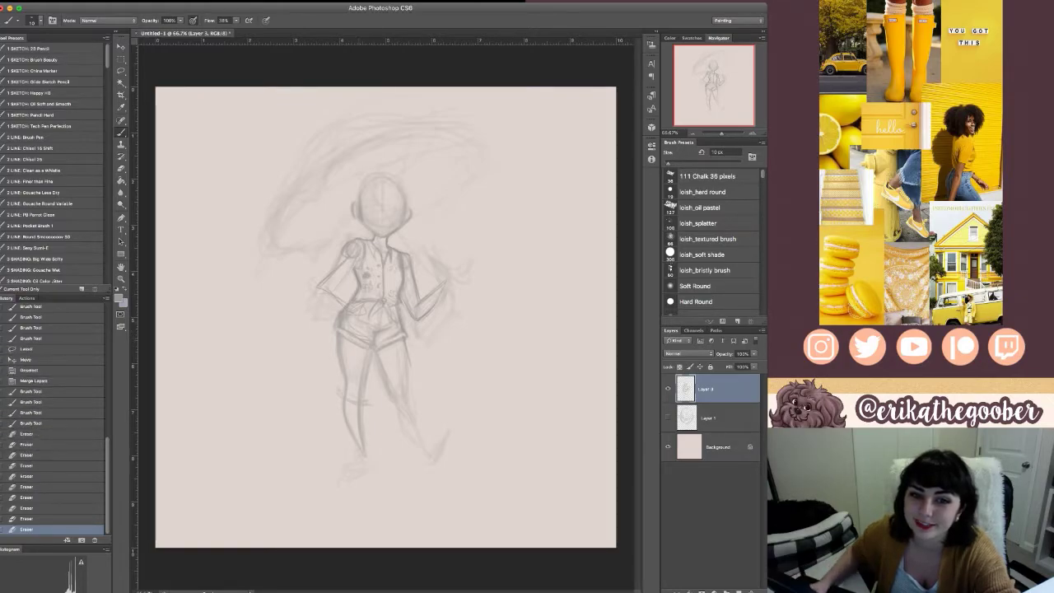
# - Redraw the sides and folded leg cuffs of the shorts with short brush strokes
pyautogui.hotkey('ctrl', 'shift', 'z')
pyautogui.hotkey('ctrl', 'shift', 'z')
pyautogui.hotkey('ctrl', 'shift', 'z')
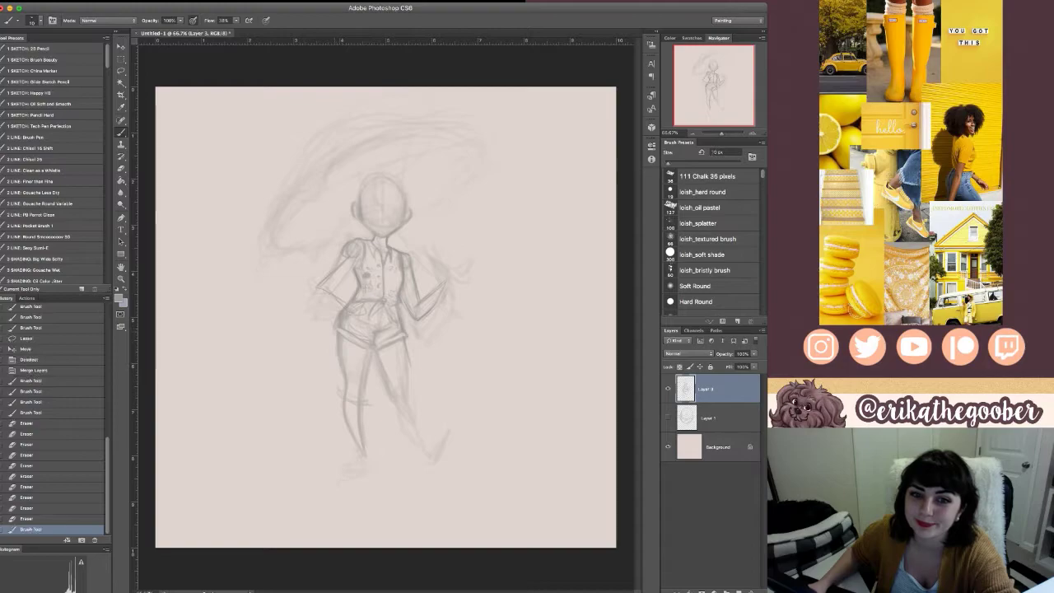
pyautogui.hotkey('ctrl', 'shift', 'z')
pyautogui.hotkey('ctrl', 'shift', 'z')
pyautogui.hotkey('ctrl', 'shift', 'z')
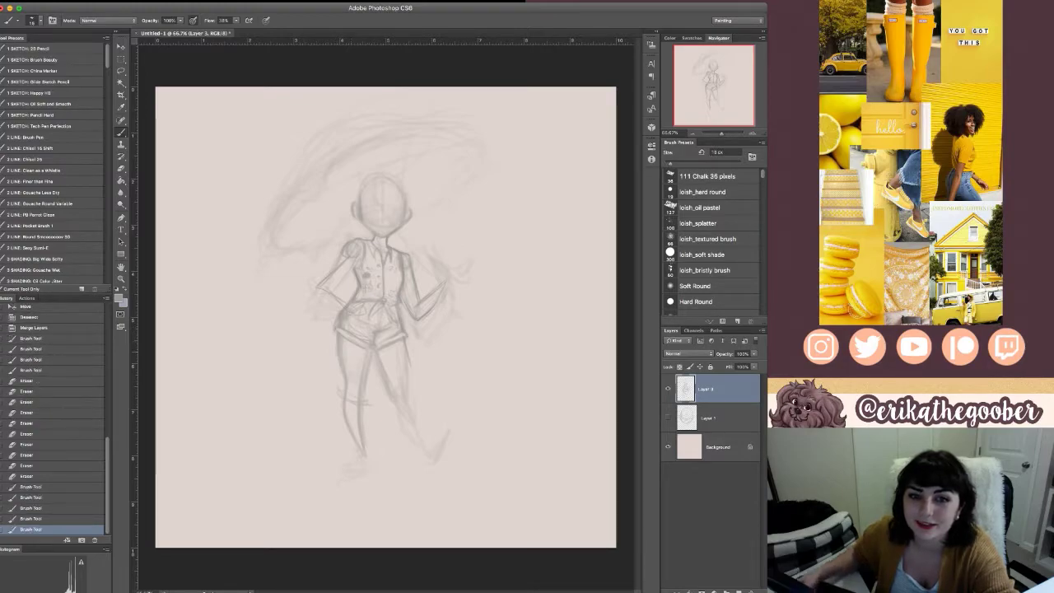
pyautogui.hotkey('ctrl', 'shift', 'z')
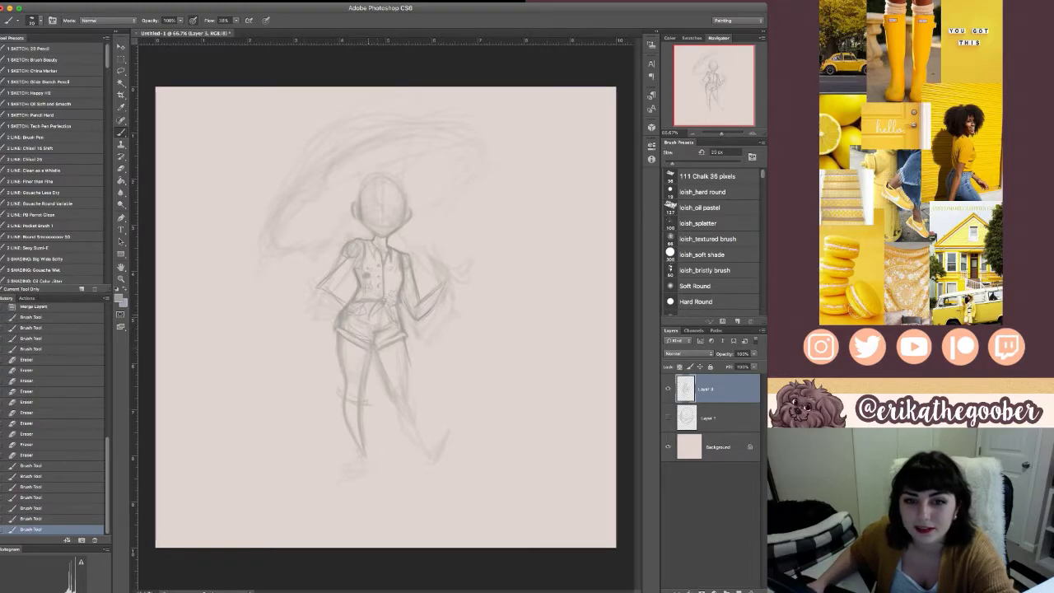
pyautogui.hotkey('ctrl', 'shift', 'z')
# - Erase stray lines around the shorts and sketch the details below the waist knot with a 20 px brush
pyautogui.hotkey('ctrl', 'shift', 'z')
pyautogui.hotkey('ctrl', 'shift', 'z')
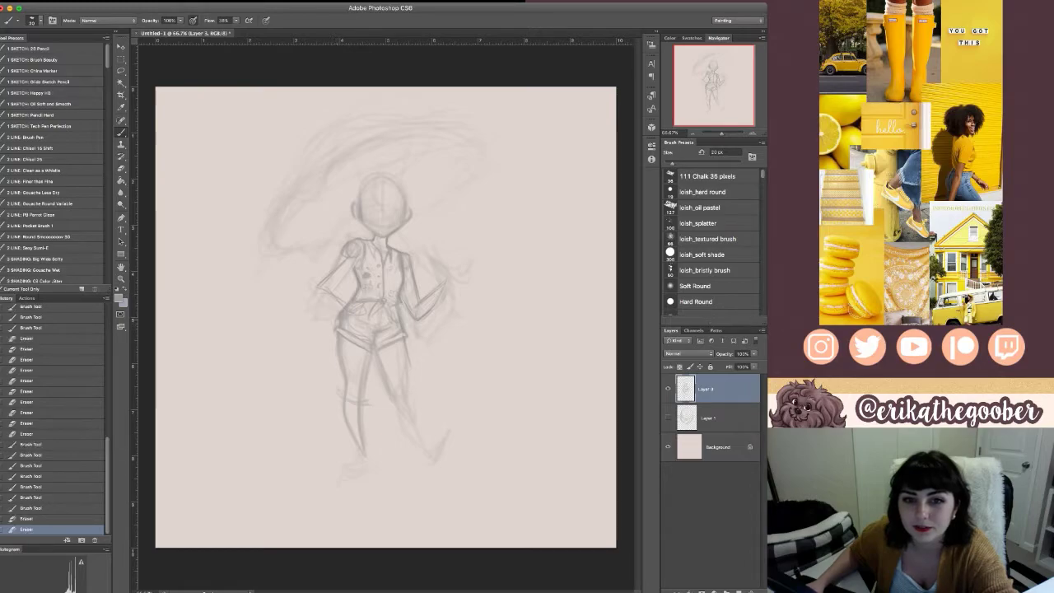
pyautogui.hotkey('ctrl', 'shift', 'z')
pyautogui.hotkey('ctrl', 'shift', 'z')
pyautogui.hotkey('ctrl', 'shift', 'z')
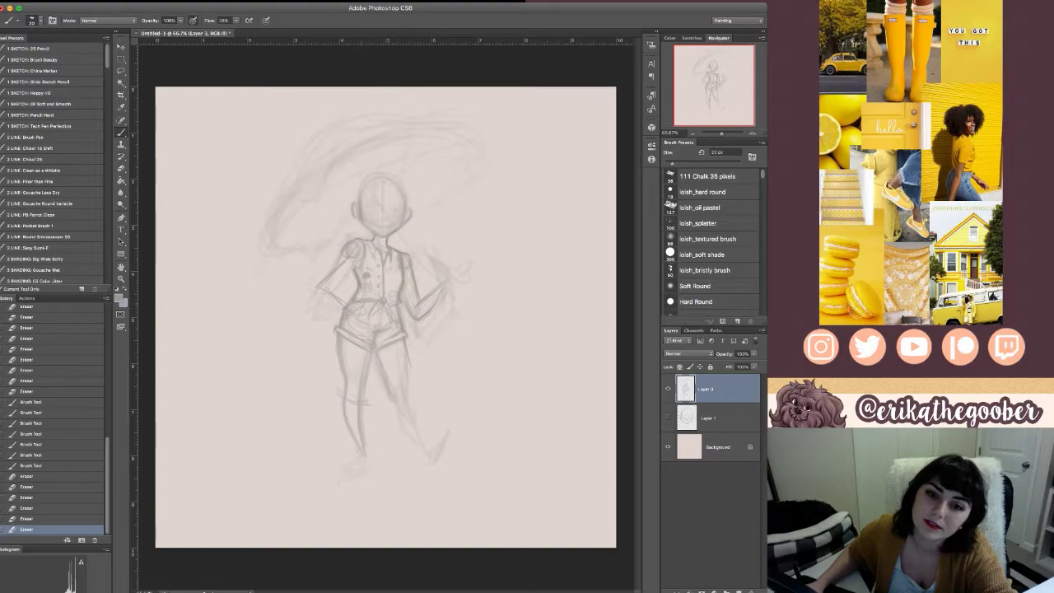
pyautogui.hotkey('ctrl', 'shift', 'z')
pyautogui.hotkey('ctrl', 'shift', 'z')
pyautogui.hotkey('ctrl', 'shift', 'z')
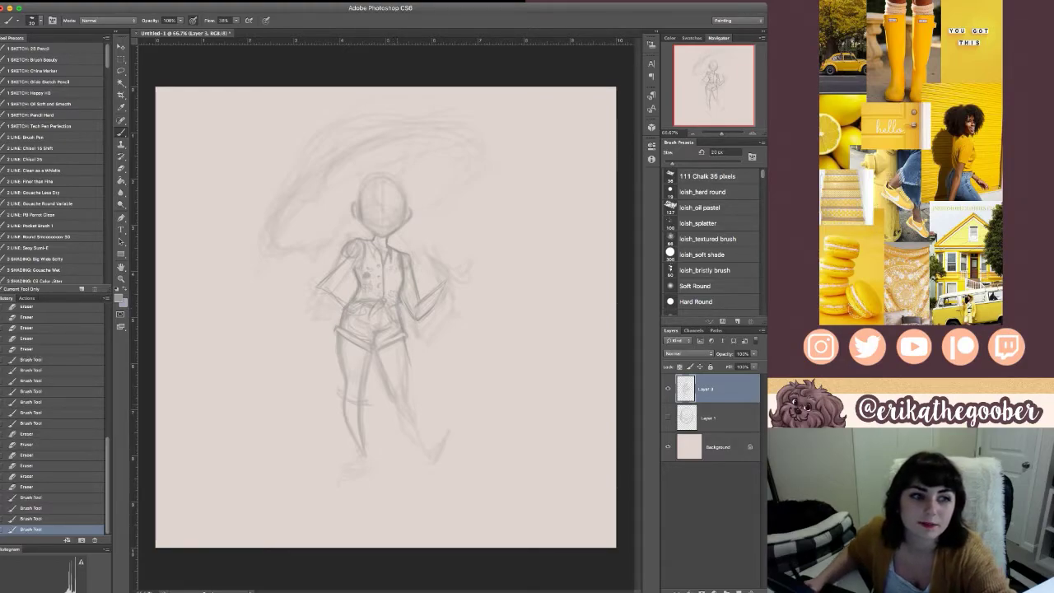
pyautogui.hotkey('ctrl', 'shift', 'z')
pyautogui.hotkey('ctrl', 'shift', 'z')
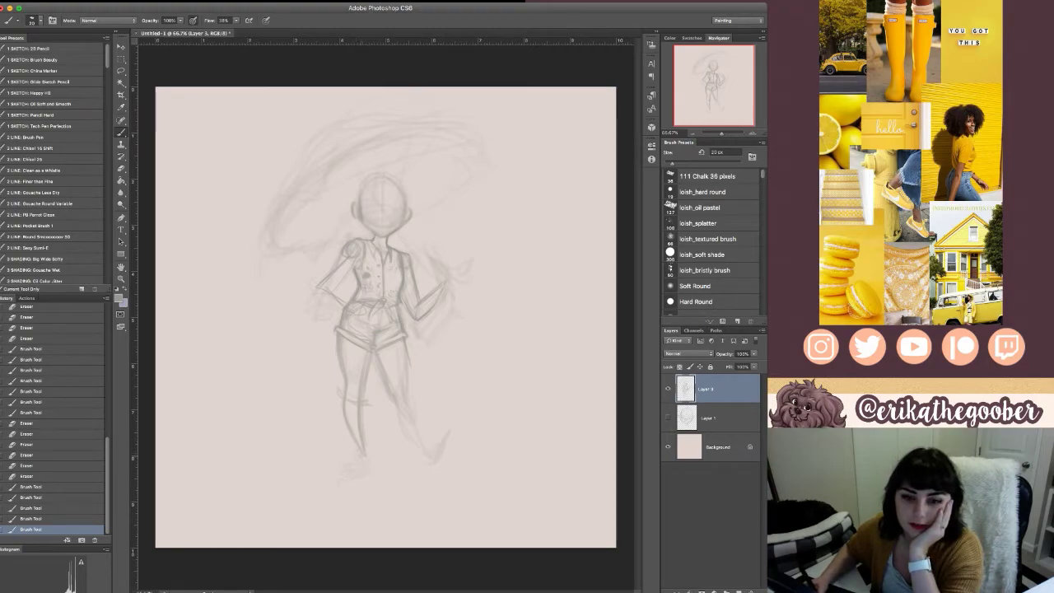
# - Try to sketch the standing leg's lower outline and foot, and undo those strokes
pyautogui.moveTo(363, 436); pyautogui.dragTo(354, 467)
pyautogui.moveTo(360, 459); pyautogui.dragTo(346, 481)
pyautogui.hotkey('ctrl', 'alt', 'z')
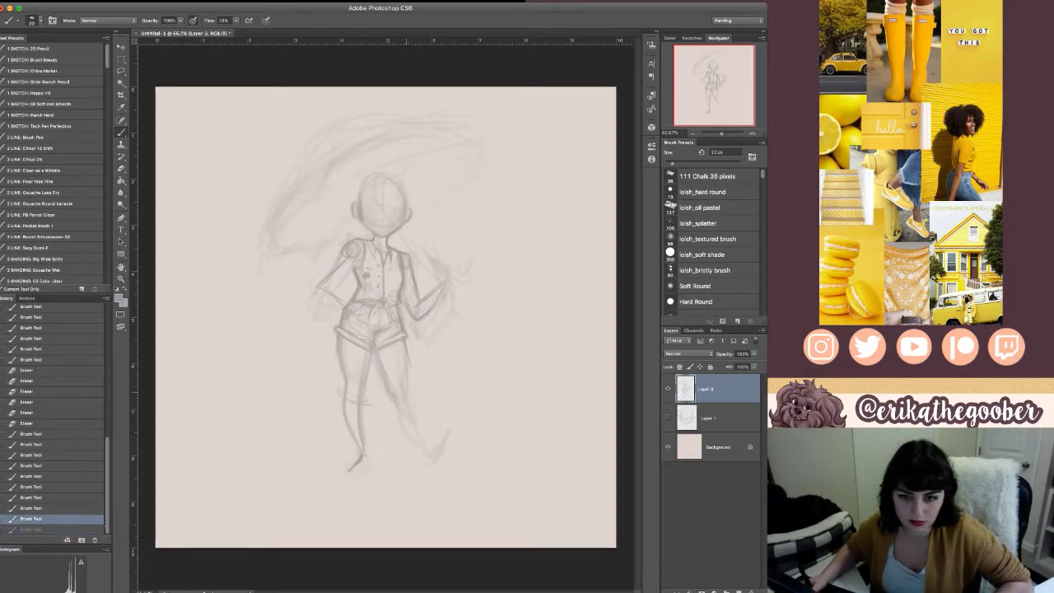
pyautogui.hotkey('ctrl', 'alt', 'z')
pyautogui.hotkey('ctrl', 'alt', 'z')
pyautogui.hotkey('ctrl', 'alt', 'z')
pyautogui.hotkey('ctrl', 'alt', 'z')
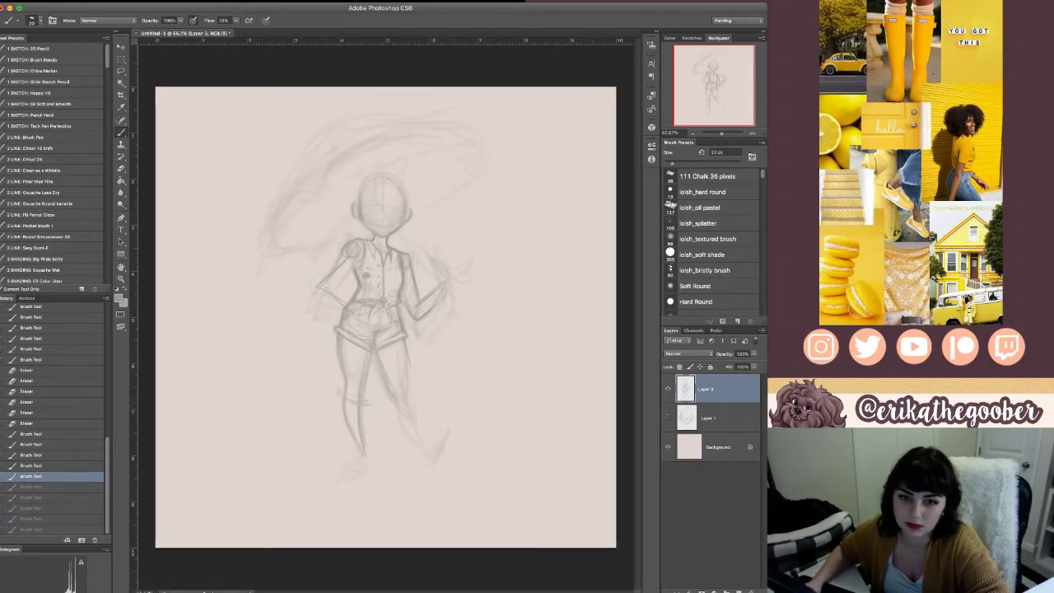
# - Erase stray lines around the standing leg's foot, beside the hip and at the line crossing the knee
pyautogui.moveTo(365, 458); pyautogui.dragTo(345, 478)
pyautogui.moveTo(362, 466); pyautogui.dragTo(345, 480)
pyautogui.moveTo(333, 316); pyautogui.dragTo(331, 334)
pyautogui.moveTo(330, 319); pyautogui.dragTo(332, 337)
pyautogui.moveTo(373, 399); pyautogui.dragTo(368, 406)
pyautogui.moveTo(370, 401); pyautogui.dragTo(367, 410)
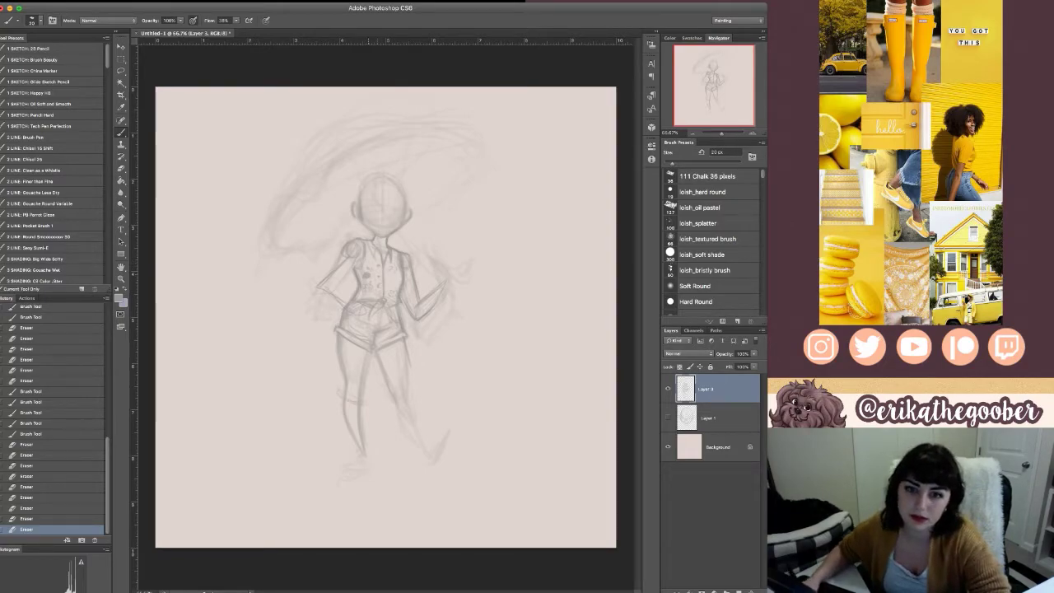
# - Outline the stepping leg's thigh from the shorts' cuff down to the knee
pyautogui.press('[')
pyautogui.moveTo(381, 183); pyautogui.dragTo(381, 212)
pyautogui.press(']')
pyautogui.press(']')
pyautogui.moveTo(404, 346); pyautogui.dragTo(409, 394)
pyautogui.moveTo(406, 369); pyautogui.dragTo(406, 419)
# - Draw the stepping leg's tall boot with its cuff below the knee, the shaft and the upturned foot
pyautogui.moveTo(397, 407)
pyautogui.mouseDown()
pyautogui.moveTo(421, 453)
pyautogui.moveTo(417, 438)
pyautogui.mouseUp()
pyautogui.moveTo(410, 396); pyautogui.dragTo(426, 449)
pyautogui.moveTo(415, 428)
pyautogui.mouseDown()
pyautogui.moveTo(431, 464)
pyautogui.moveTo(450, 439)
pyautogui.mouseUp()
pyautogui.press('[')
pyautogui.moveTo(415, 409)
pyautogui.mouseDown()
pyautogui.moveTo(391, 414)
pyautogui.moveTo(419, 463)
pyautogui.mouseUp()
pyautogui.moveTo(416, 410)
pyautogui.mouseDown()
pyautogui.moveTo(423, 448)
pyautogui.moveTo(439, 460)
pyautogui.mouseUp()
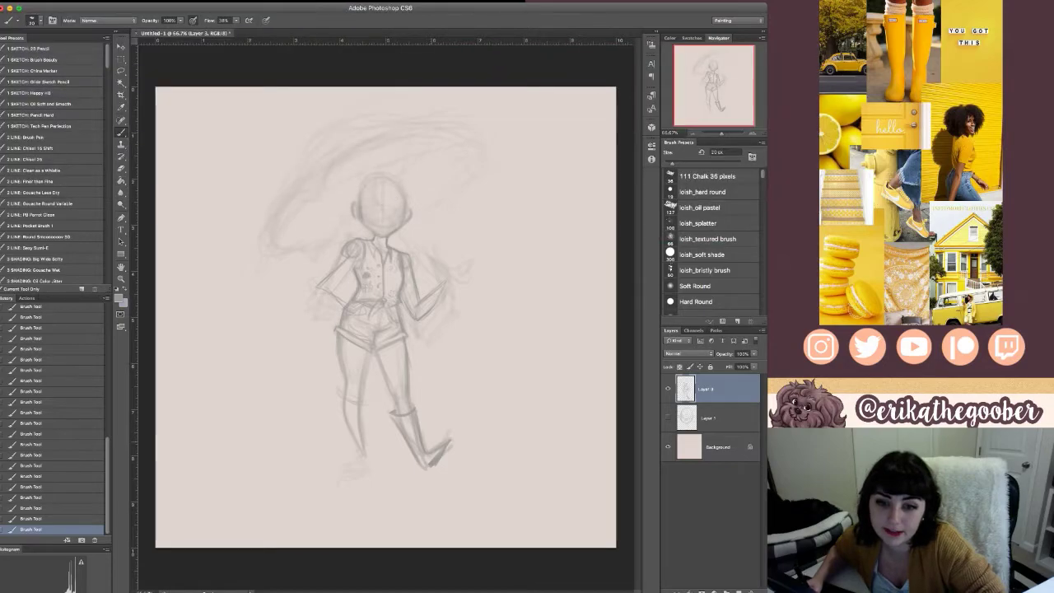
# - Erase stray marks around the stepping boot's toe and reinforce the standing leg's thigh outline
pyautogui.moveTo(404, 324); pyautogui.dragTo(408, 338)
pyautogui.moveTo(444, 454); pyautogui.dragTo(436, 466)
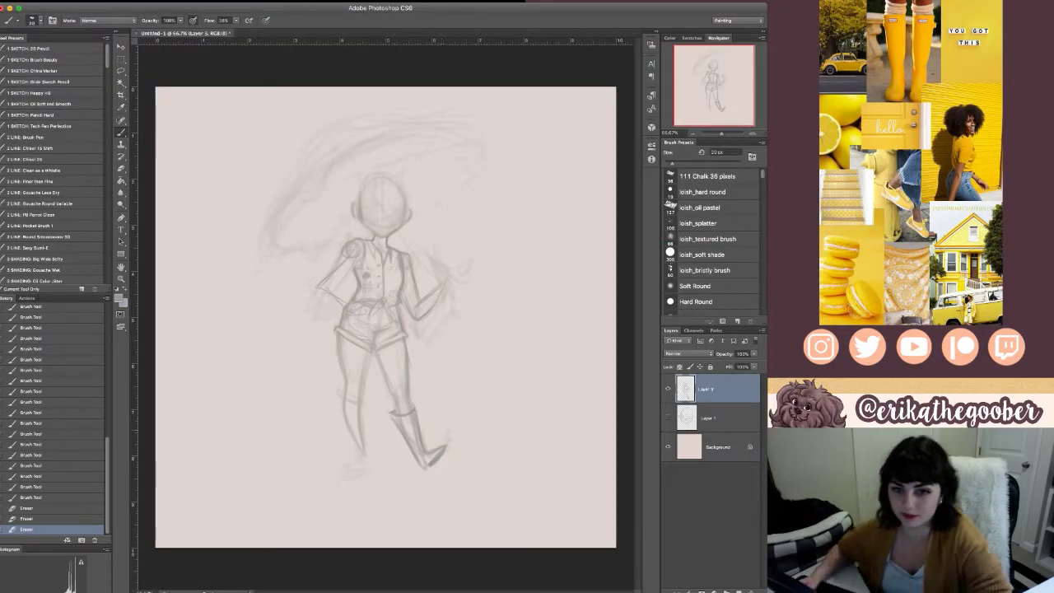
pyautogui.moveTo(616, 264); pyautogui.dragTo(616, 382)
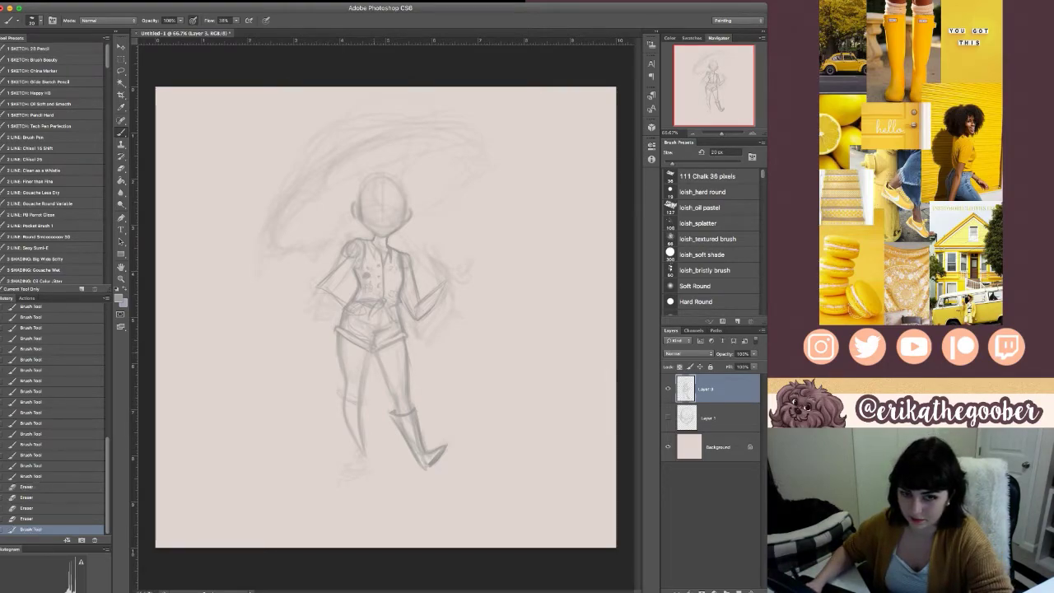
pyautogui.moveTo(348, 254); pyautogui.dragTo(320, 285)
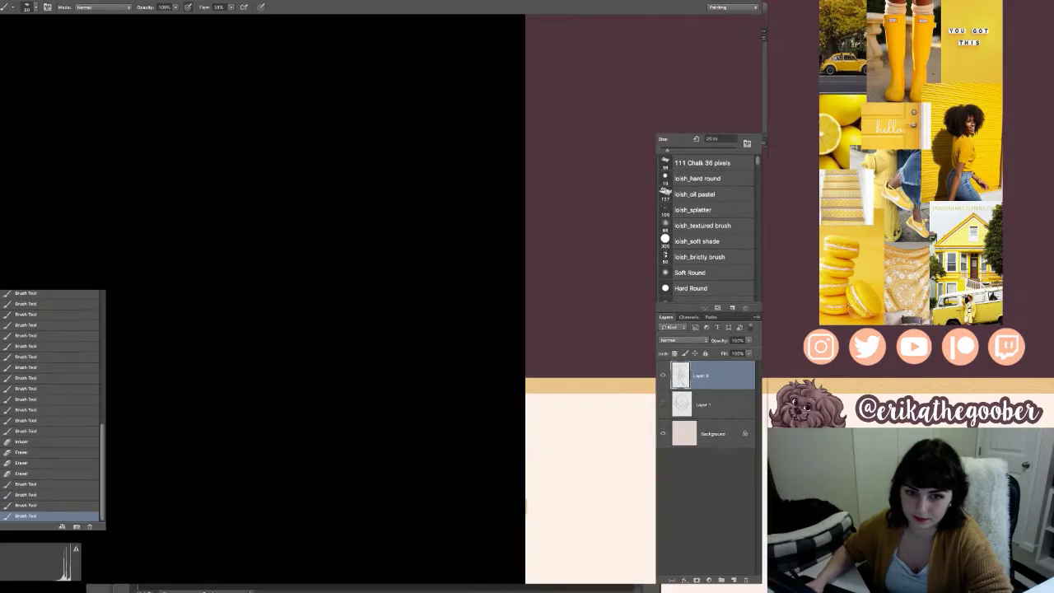
pyautogui.moveTo(391, 291); pyautogui.dragTo(395, 299)
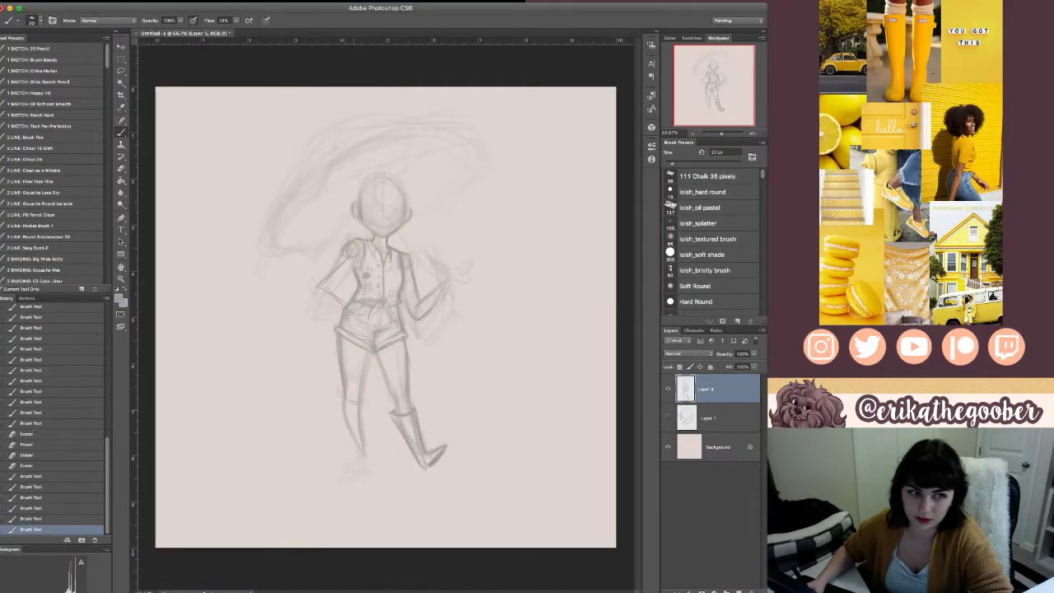
# - Draw the standing leg's tall boot with a cuff below the knee, a tapered shaft and an outward-pointing foot
pyautogui.moveTo(339, 402); pyautogui.dragTo(362, 407)
pyautogui.moveTo(429, 465); pyautogui.dragTo(447, 448)
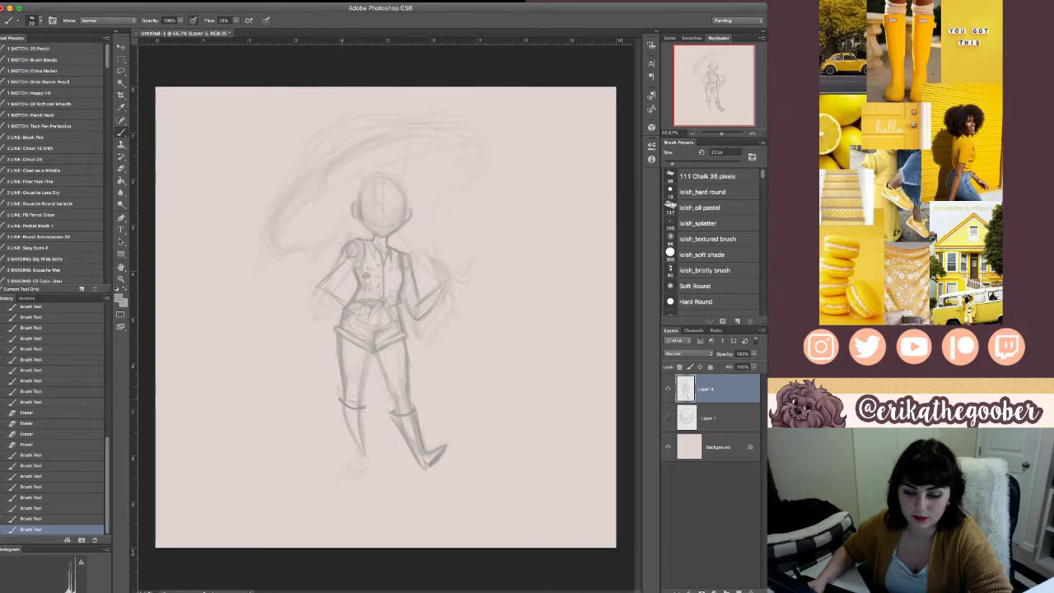
pyautogui.moveTo(425, 468); pyautogui.dragTo(445, 448)
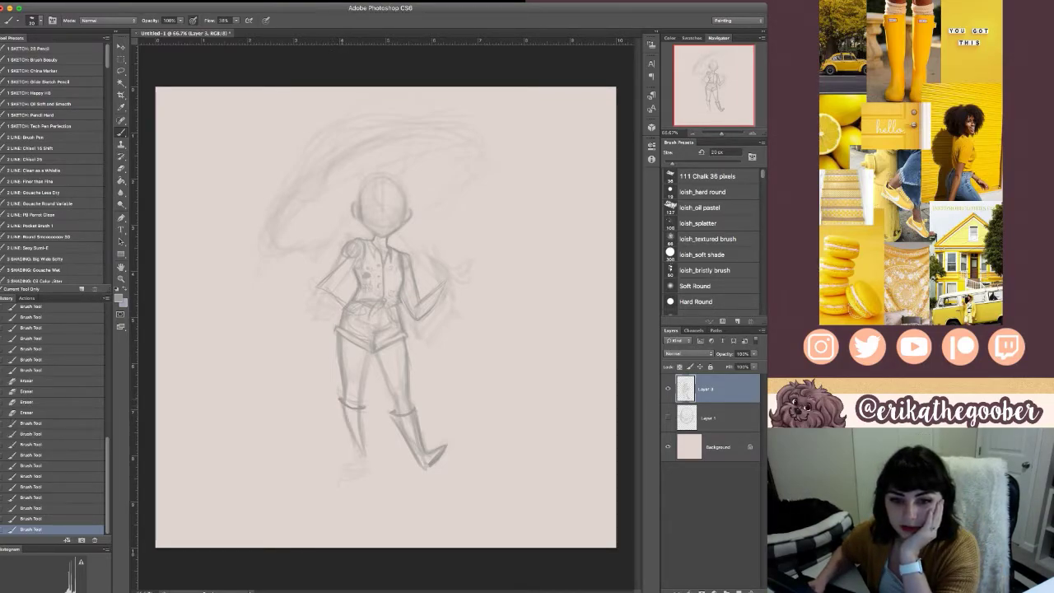
pyautogui.moveTo(342, 404); pyautogui.dragTo(363, 457)
pyautogui.moveTo(366, 406)
pyautogui.mouseDown()
pyautogui.moveTo(362, 458)
pyautogui.moveTo(337, 471)
pyautogui.mouseUp()
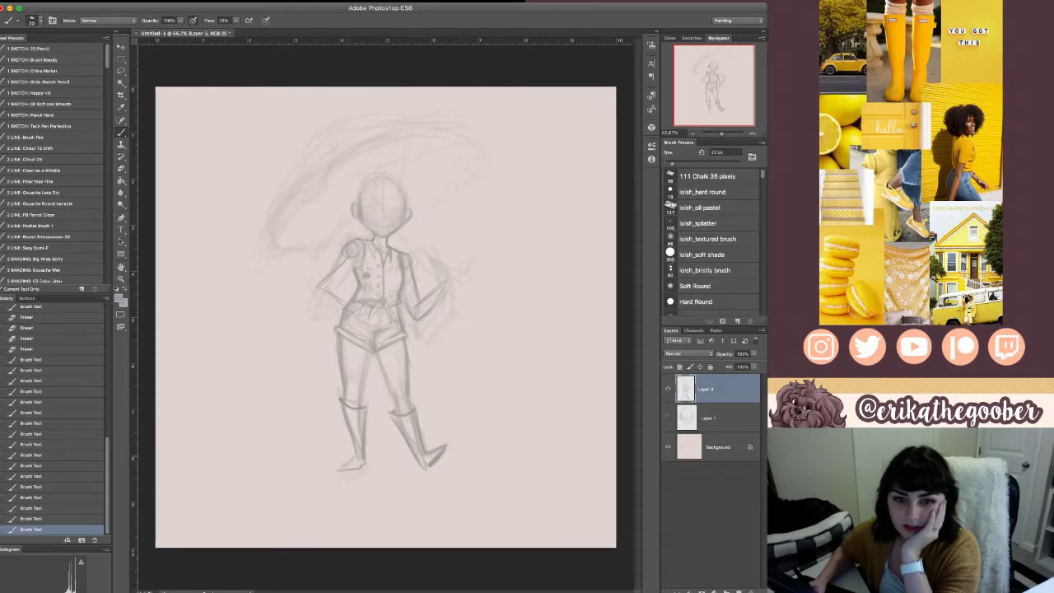
pyautogui.moveTo(349, 312)
pyautogui.mouseDown()
pyautogui.moveTo(343, 327)
pyautogui.moveTo(392, 304)
pyautogui.mouseUp()
pyautogui.moveTo(383, 257); pyautogui.dragTo(383, 295)
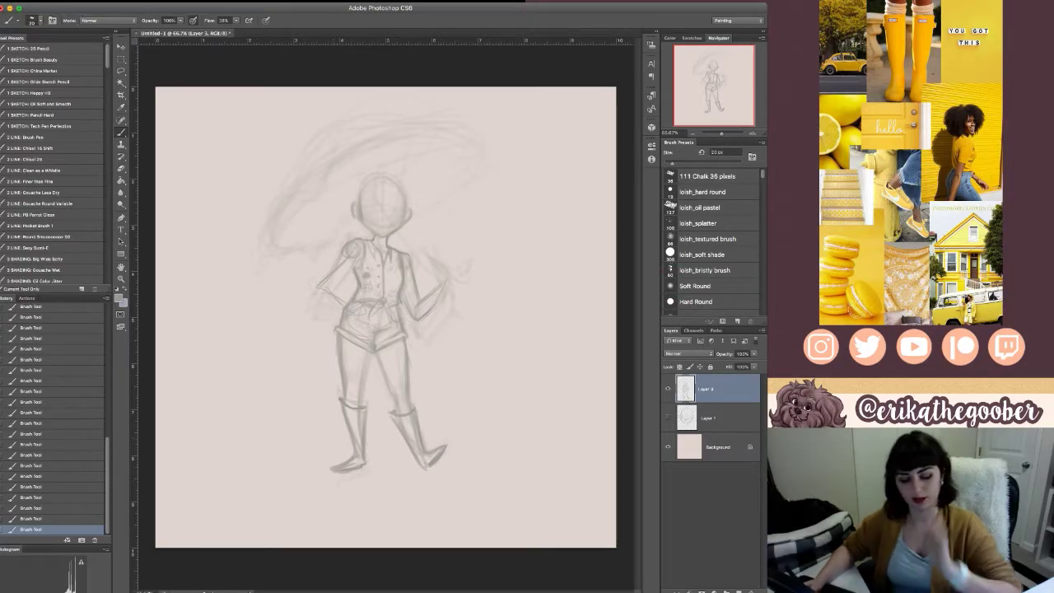
# - Flip the canvas horizontally, shift the standing leg slightly inward with Liquify, and flip the canvas back
pyautogui.press('super+shift+h')
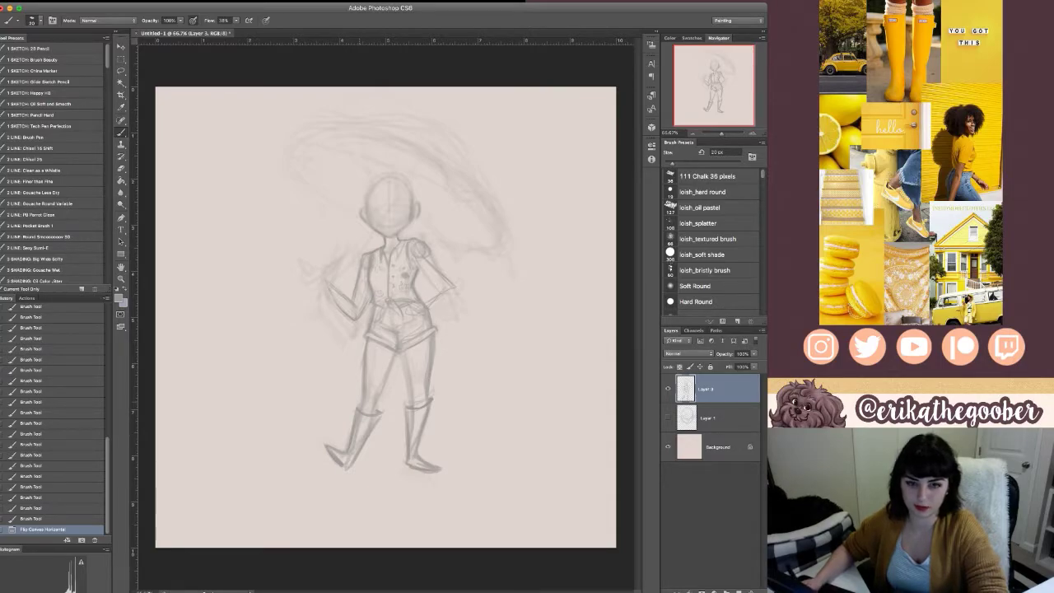
pyautogui.press('Return')
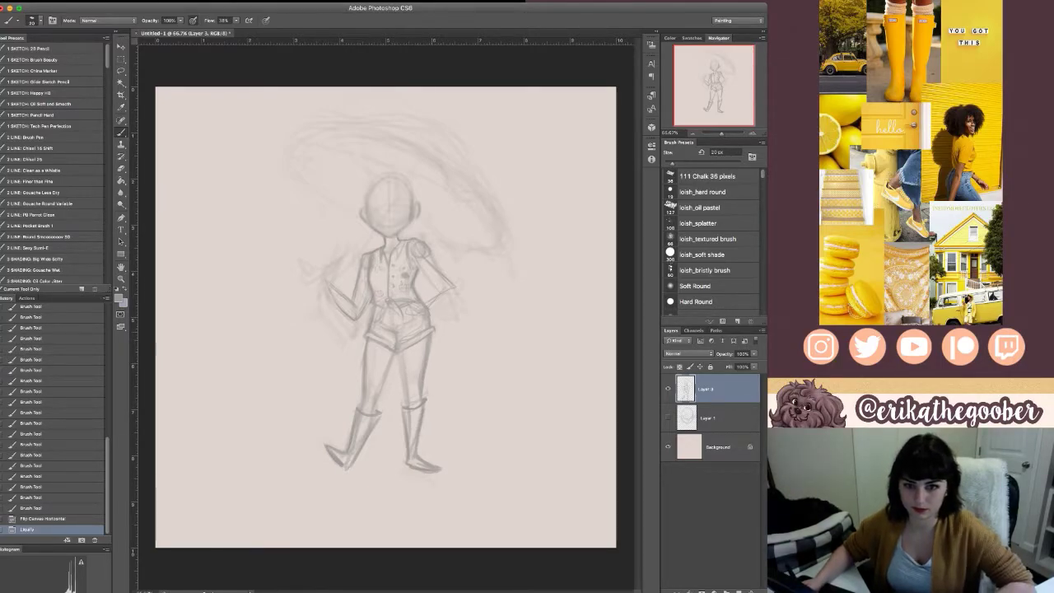
pyautogui.press('super+shift+h')
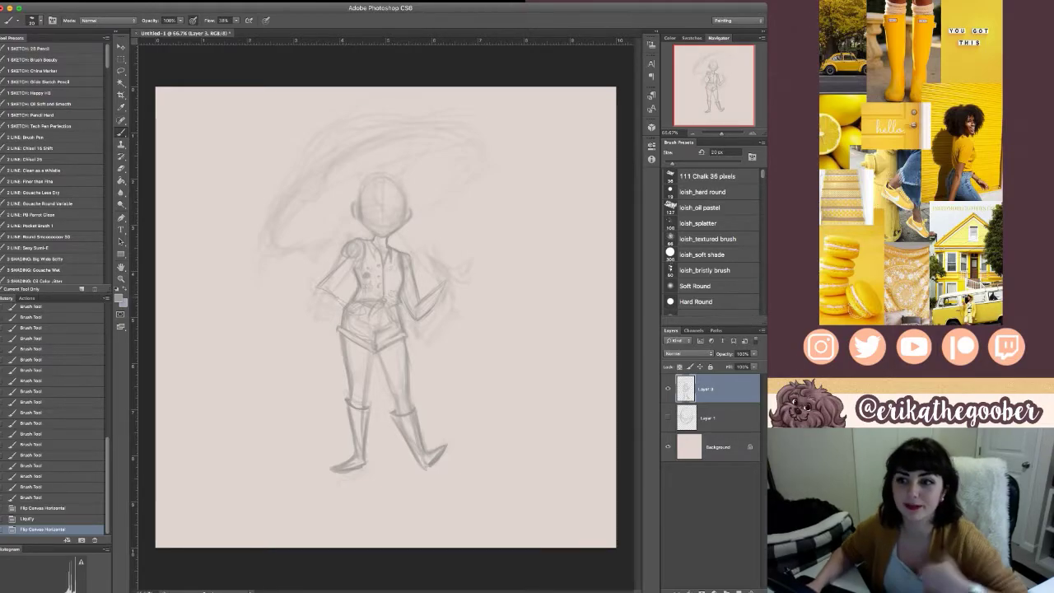
# - Erase the bent arm below the shoulder and redraw it with a sharper elbow and the hand resting on the hip
pyautogui.moveTo(368, 188); pyautogui.dragTo(402, 221)
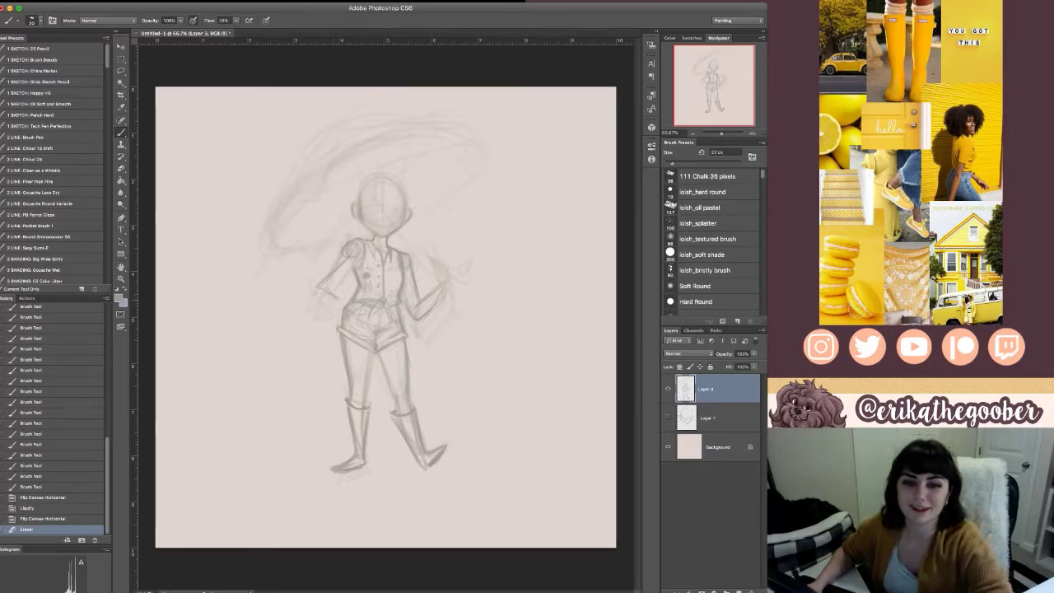
pyautogui.moveTo(331, 293)
pyautogui.mouseDown()
pyautogui.moveTo(323, 282)
pyautogui.moveTo(344, 257)
pyautogui.mouseUp()
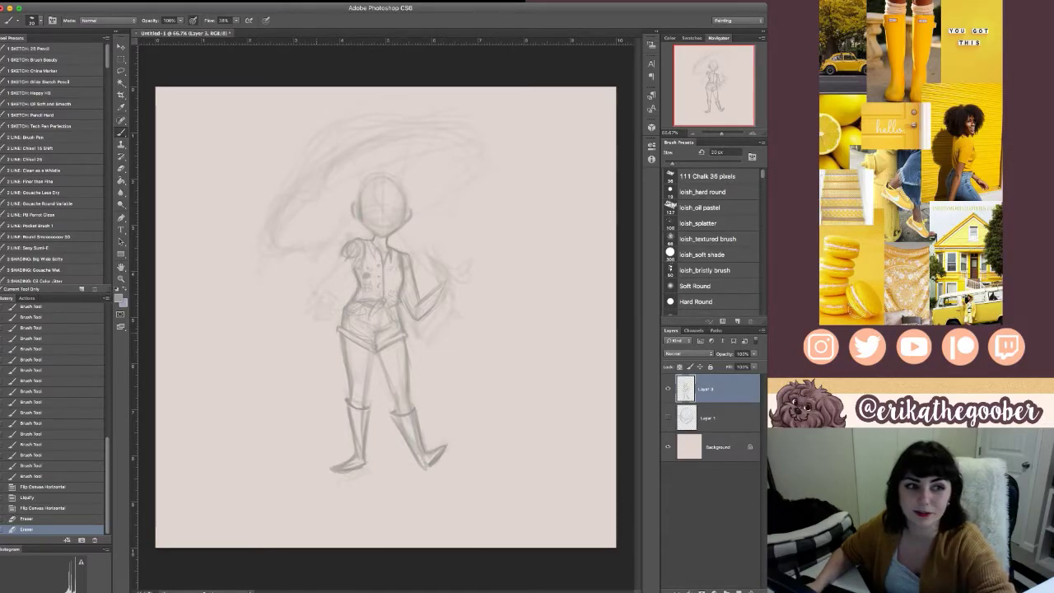
pyautogui.press('[')
pyautogui.press('[')
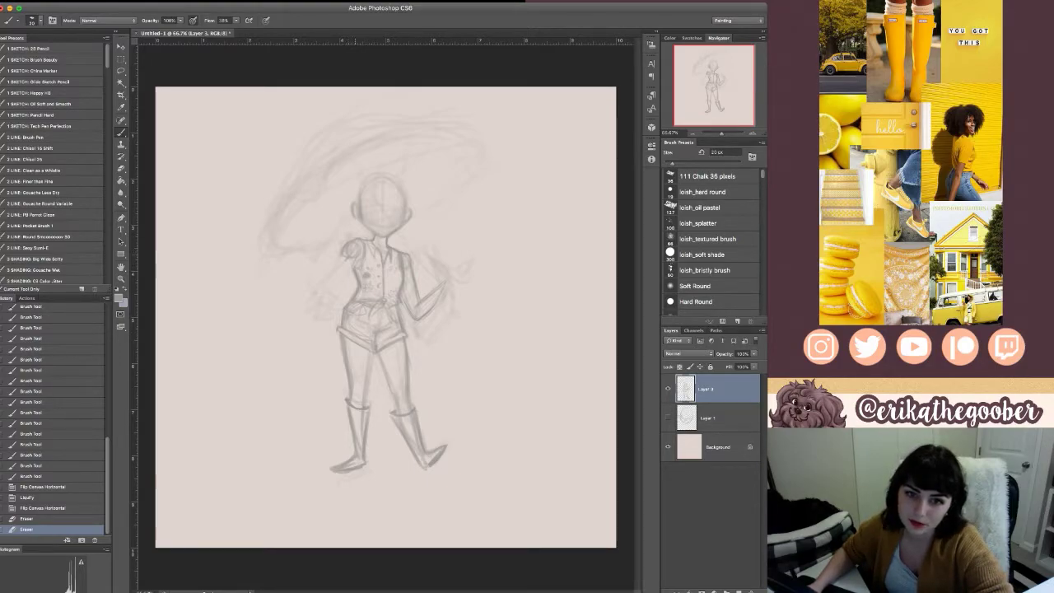
pyautogui.moveTo(446, 274); pyautogui.dragTo(450, 287)
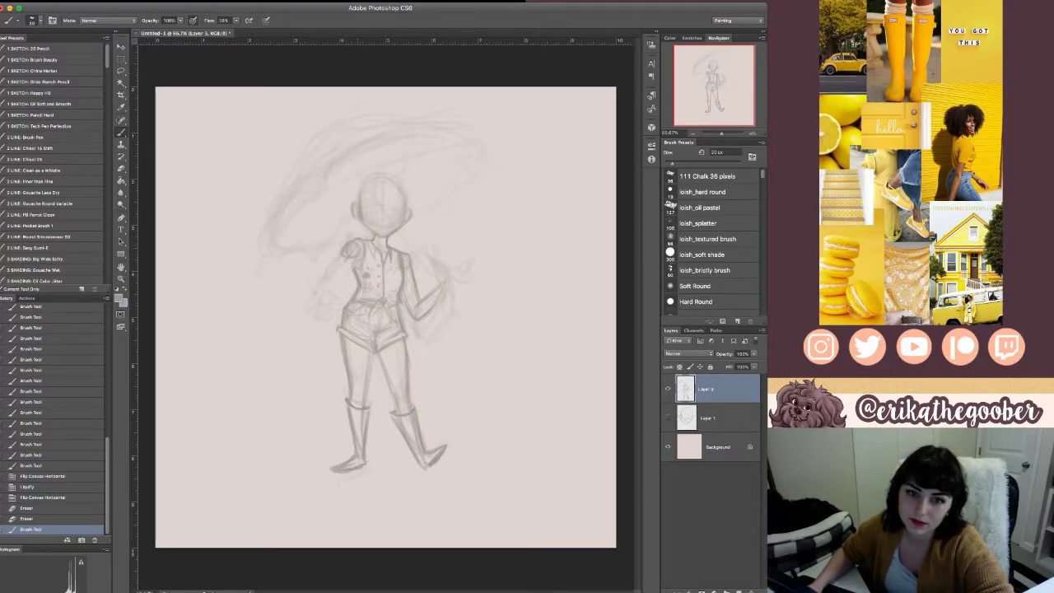
pyautogui.moveTo(342, 254)
pyautogui.mouseDown()
pyautogui.moveTo(318, 282)
pyautogui.moveTo(341, 303)
pyautogui.mouseUp()
pyautogui.moveTo(341, 253)
pyautogui.mouseDown()
pyautogui.moveTo(312, 281)
pyautogui.moveTo(330, 301)
pyautogui.moveTo(368, 312)
pyautogui.moveTo(340, 334)
pyautogui.moveTo(375, 353)
pyautogui.mouseUp()
pyautogui.moveTo(342, 339); pyautogui.dragTo(348, 372)
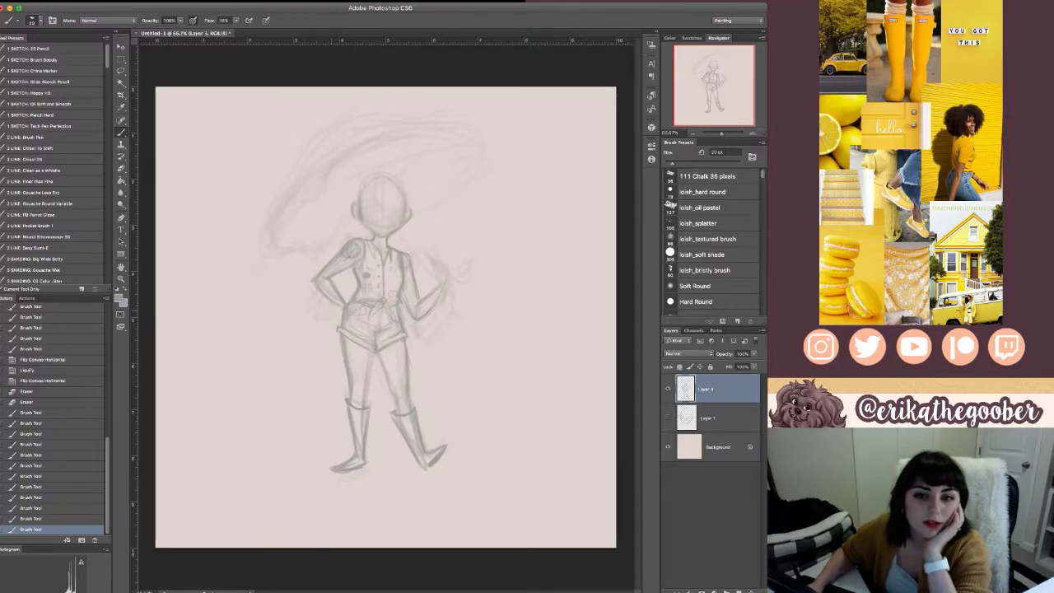
pyautogui.moveTo(392, 298); pyautogui.dragTo(394, 306)
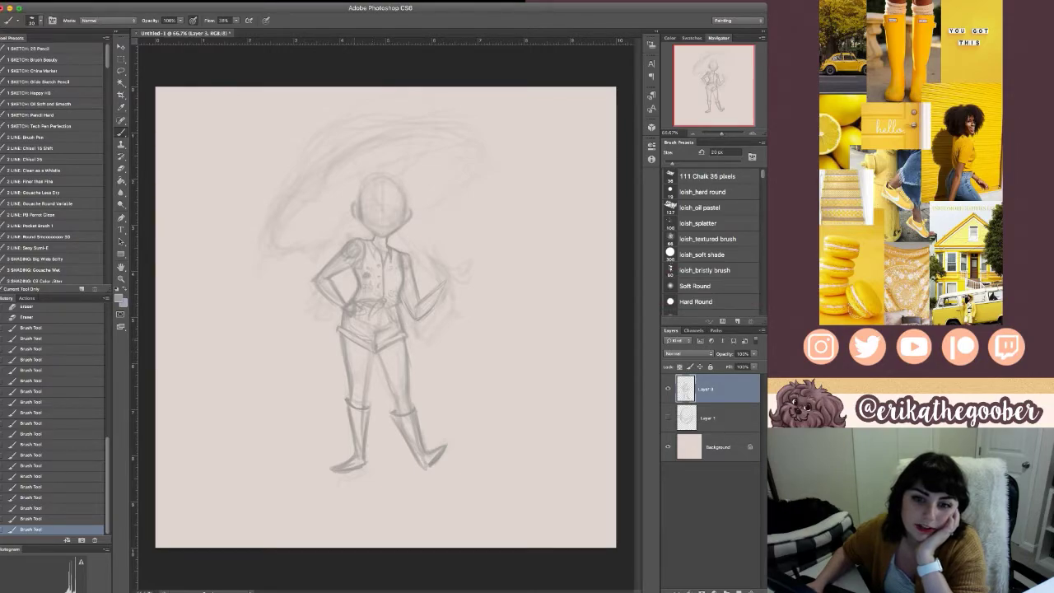
pyautogui.moveTo(394, 301); pyautogui.dragTo(400, 316)
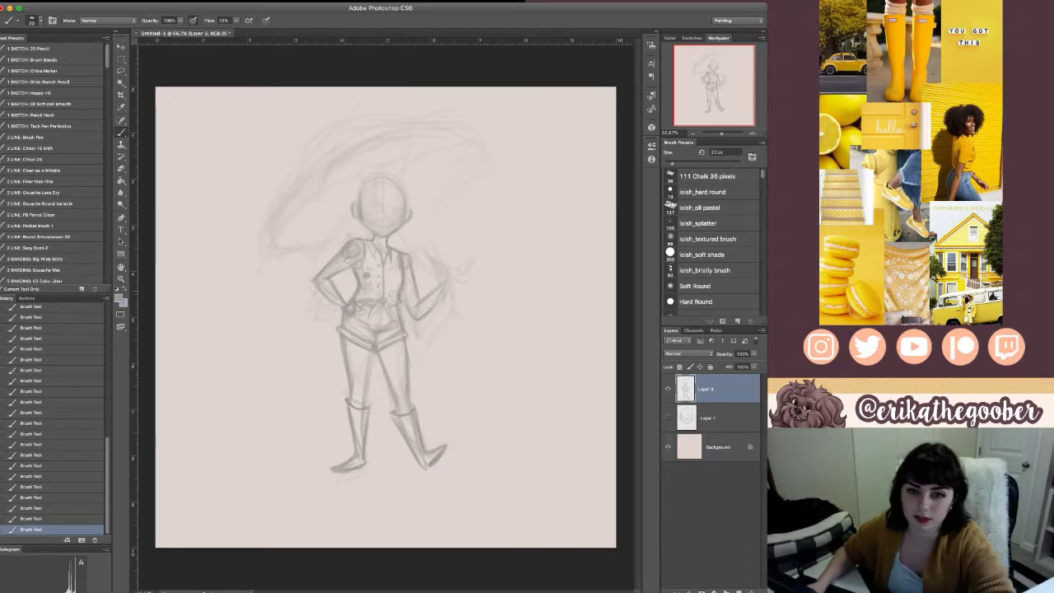
# - Erase faint construction lines around the raised forearm and shorts, and check the pose in a horizontally flipped canvas
pyautogui.moveTo(472, 262); pyautogui.dragTo(463, 280)
pyautogui.moveTo(471, 269); pyautogui.dragTo(460, 283)
pyautogui.moveTo(458, 290); pyautogui.dragTo(440, 321)
pyautogui.moveTo(444, 315)
pyautogui.mouseDown()
pyautogui.moveTo(420, 334)
pyautogui.moveTo(356, 331)
pyautogui.mouseUp()
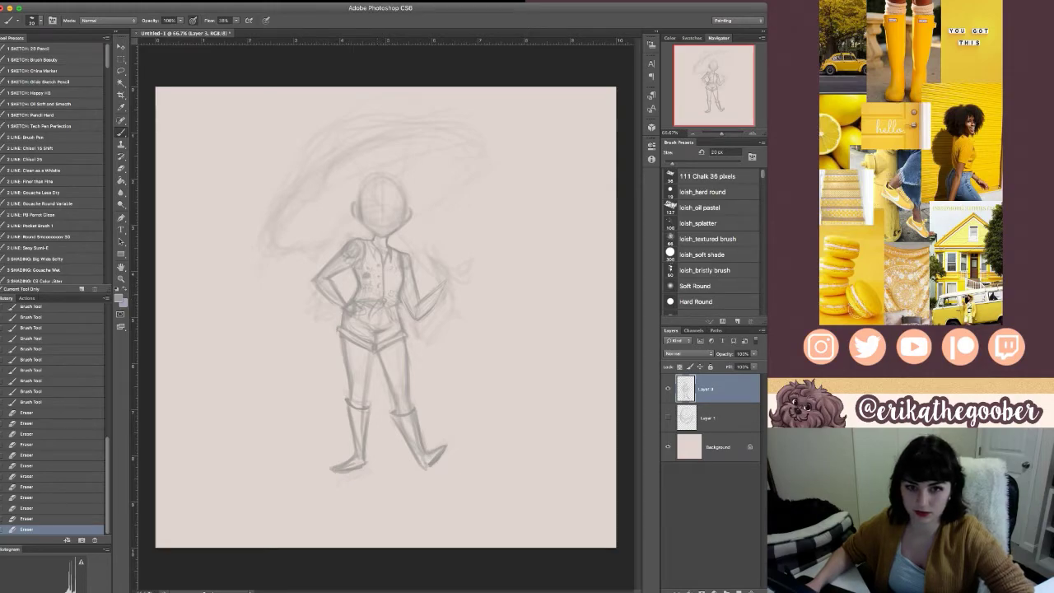
pyautogui.press('super+shift+h')
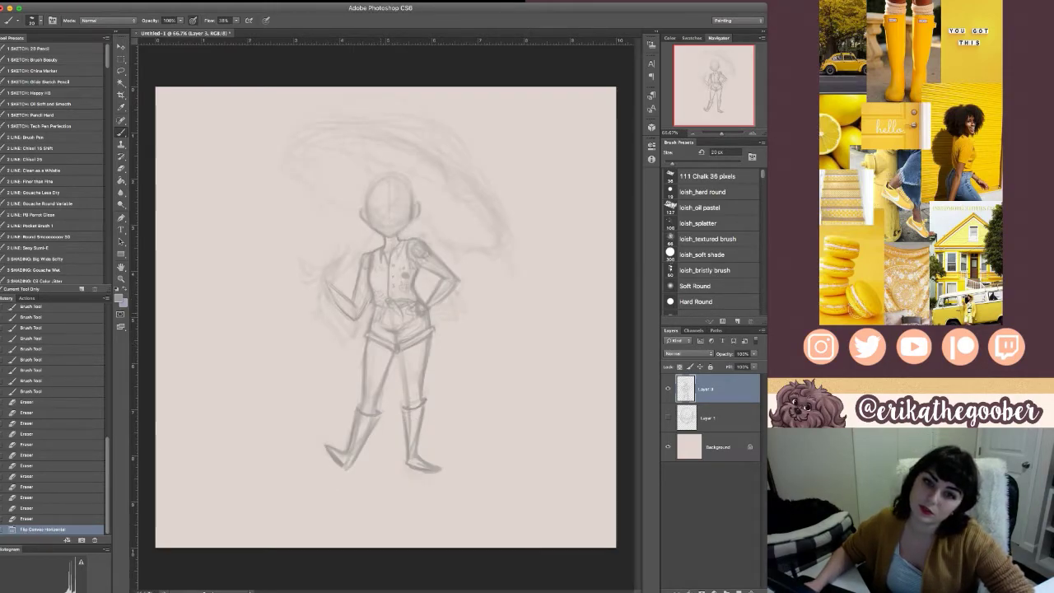
pyautogui.hotkey('ctrl', 'shift', 'h')
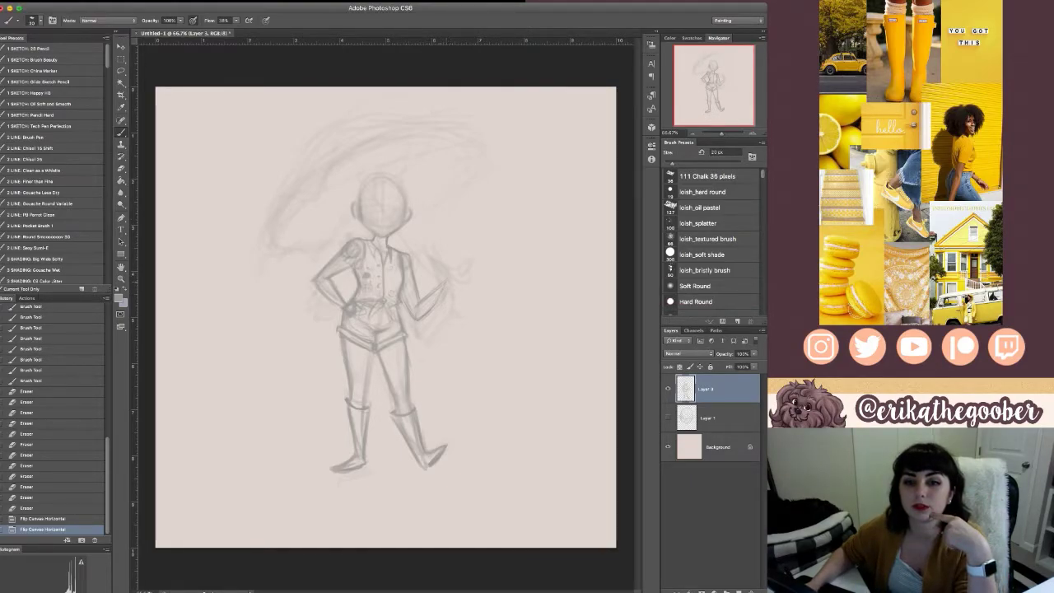
# - Try to sketch the raised hand as a closed fist at the wrist, and erase it
pyautogui.moveTo(445, 286); pyautogui.dragTo(458, 280)
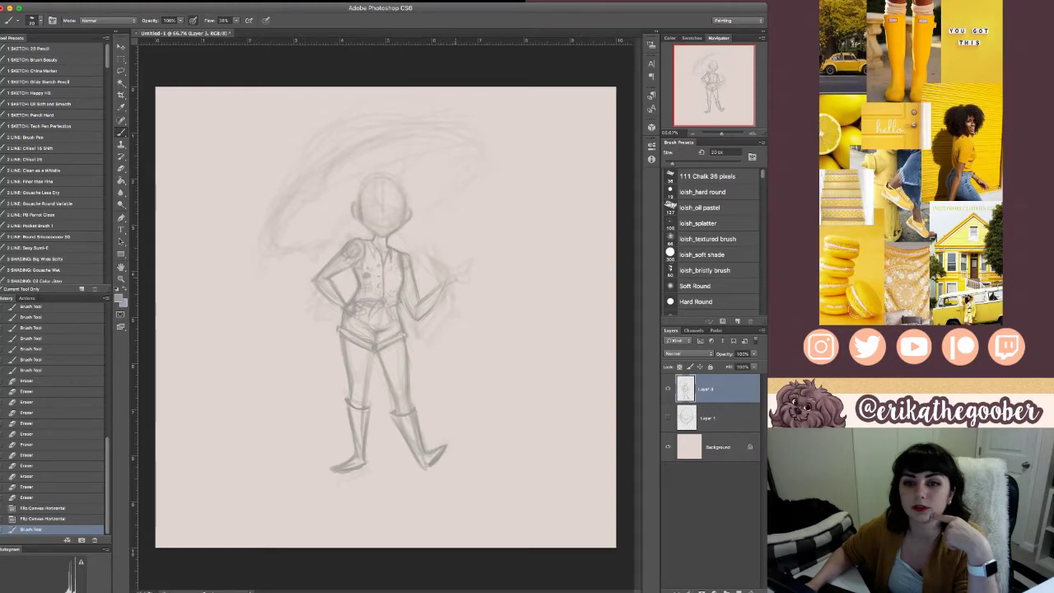
pyautogui.moveTo(437, 269)
pyautogui.mouseDown()
pyautogui.moveTo(451, 270)
pyautogui.moveTo(395, 268)
pyautogui.moveTo(394, 297)
pyautogui.moveTo(453, 278)
pyautogui.mouseUp()
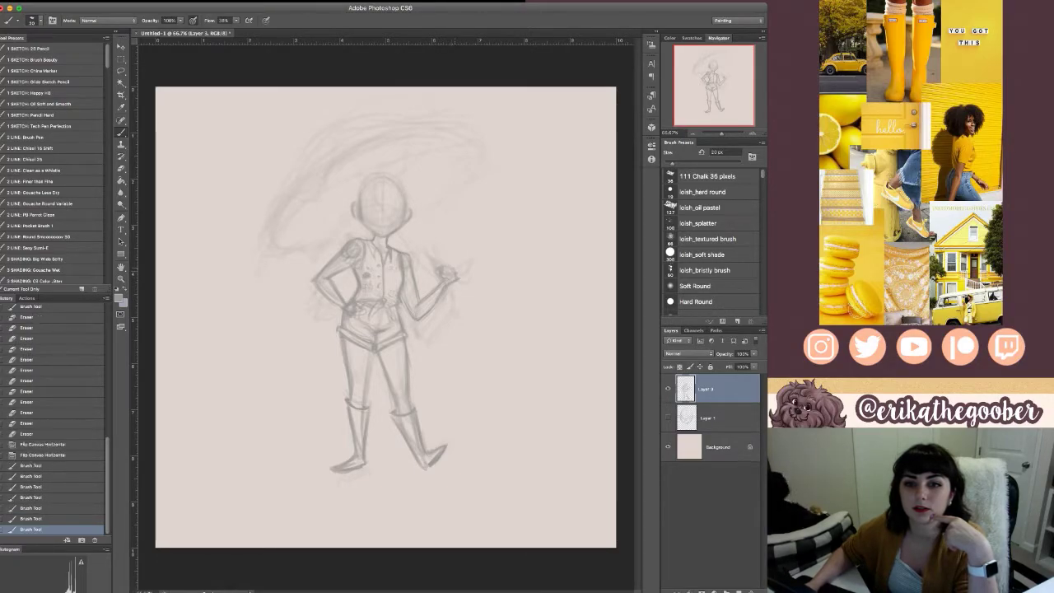
pyautogui.moveTo(392, 300); pyautogui.dragTo(394, 300)
pyautogui.moveTo(395, 263)
pyautogui.mouseDown()
pyautogui.moveTo(402, 289)
pyautogui.moveTo(454, 278)
pyautogui.mouseUp()
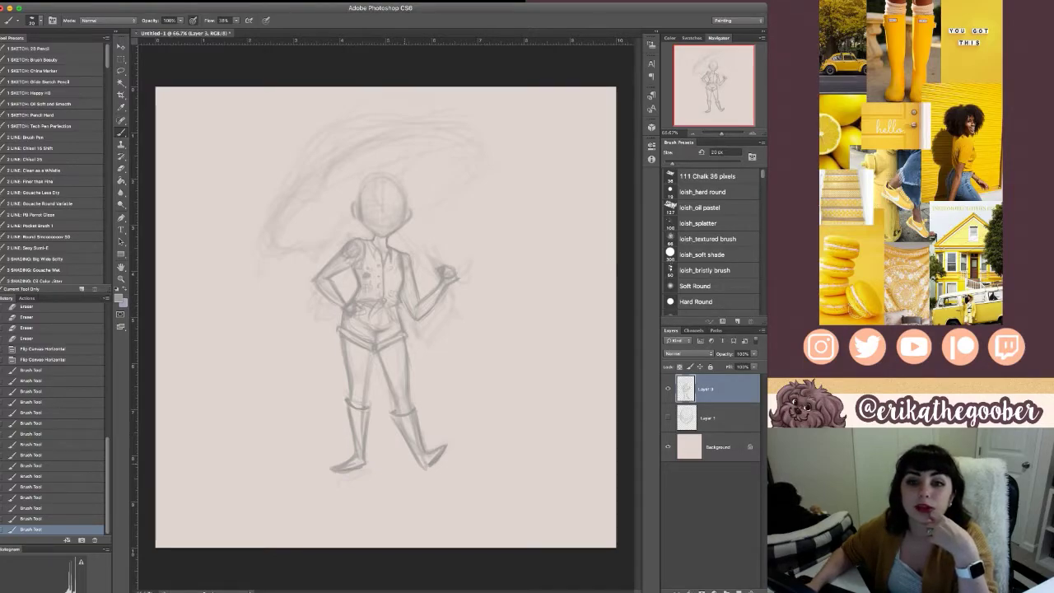
pyautogui.moveTo(453, 270); pyautogui.dragTo(446, 282)
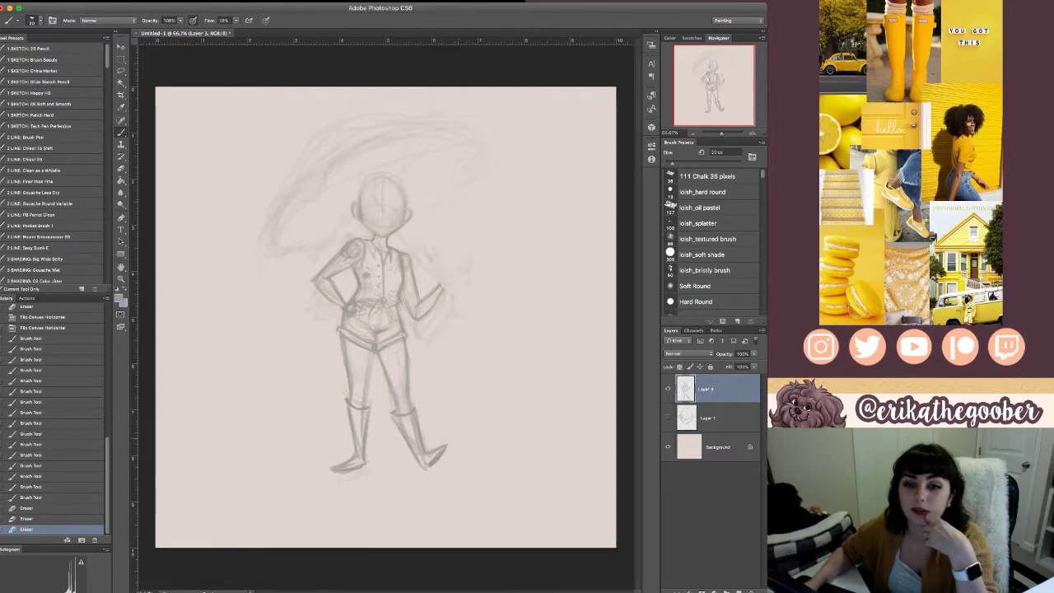
# - Extend the raised forearm to the wrist and redraw the hand as a small closed fist
pyautogui.press('[')
pyautogui.moveTo(345, 307); pyautogui.dragTo(358, 314)
pyautogui.moveTo(352, 306)
pyautogui.mouseDown()
pyautogui.moveTo(361, 312)
pyautogui.moveTo(352, 306)
pyautogui.mouseUp()
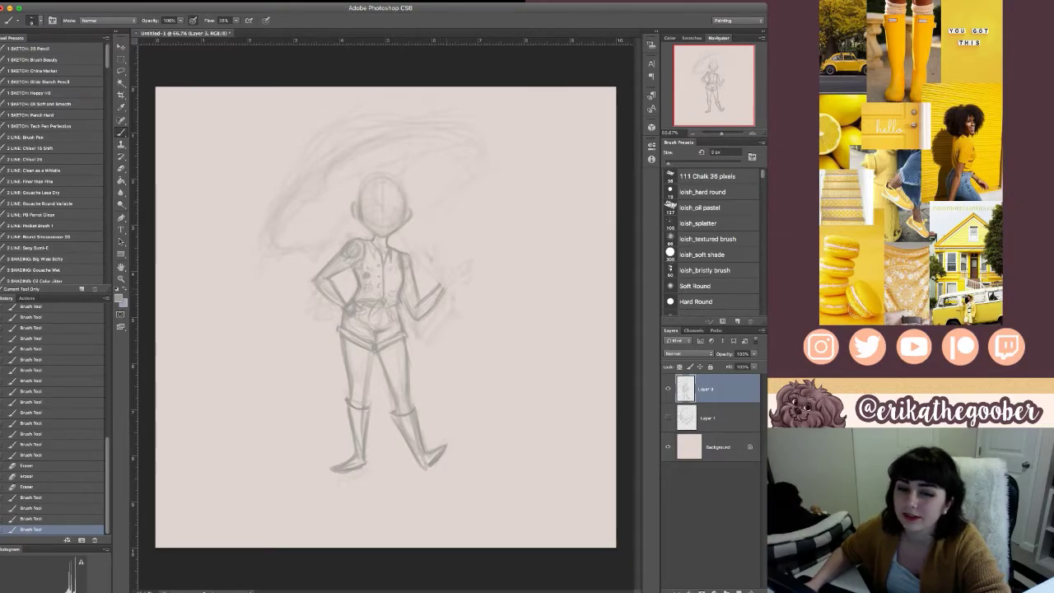
pyautogui.moveTo(365, 266); pyautogui.dragTo(369, 288)
pyautogui.press(']')
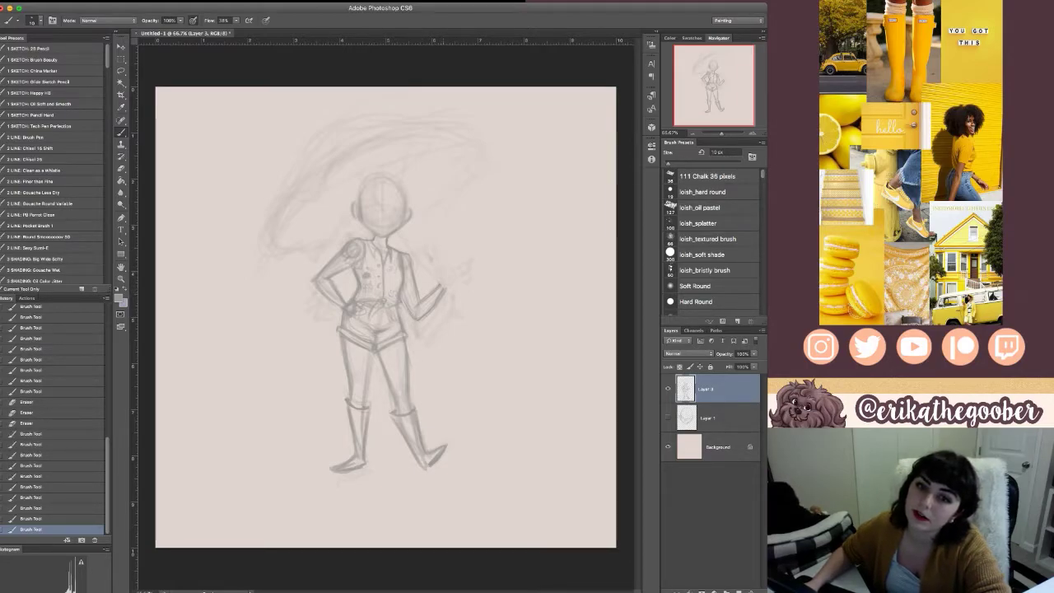
pyautogui.moveTo(378, 264); pyautogui.dragTo(380, 268)
pyautogui.moveTo(378, 276); pyautogui.dragTo(379, 280)
pyautogui.press('[')
pyautogui.moveTo(444, 286); pyautogui.dragTo(451, 277)
pyautogui.moveTo(445, 287); pyautogui.dragTo(456, 273)
pyautogui.moveTo(451, 284)
pyautogui.mouseDown()
pyautogui.moveTo(459, 275)
pyautogui.moveTo(449, 273)
pyautogui.mouseUp()
pyautogui.moveTo(449, 274); pyautogui.dragTo(452, 285)
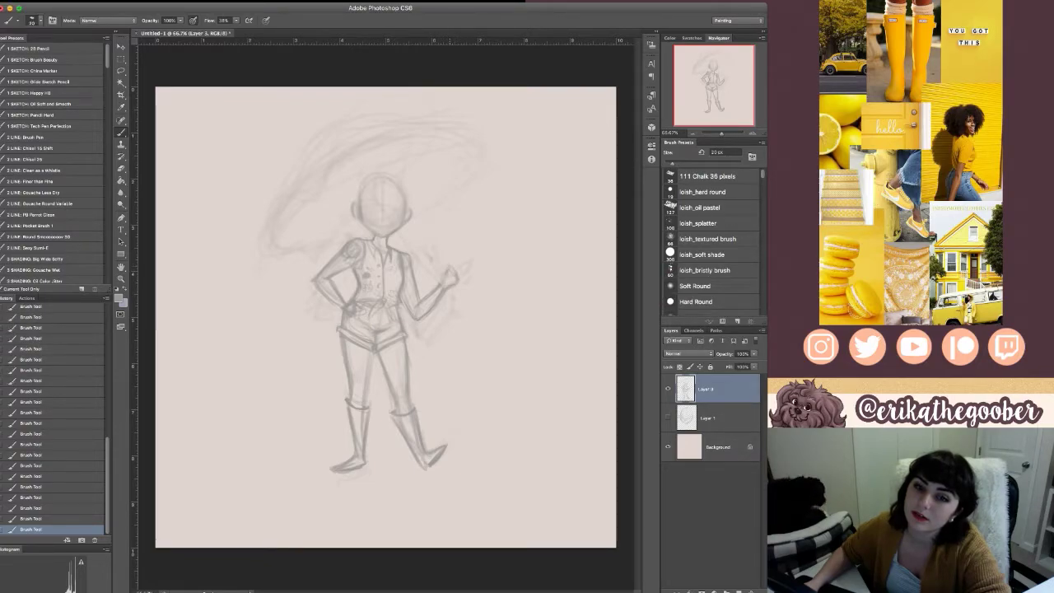
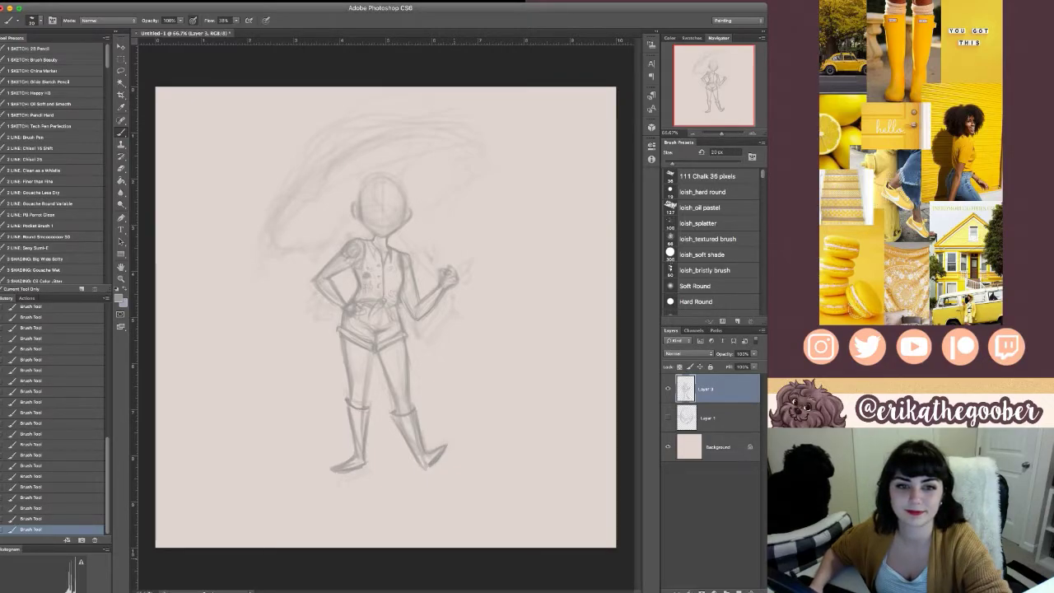
# - Adjust the figure with Liquify, touch up the sketch, and toggle the sketch layer's visibility to compare
pyautogui.press('Return')
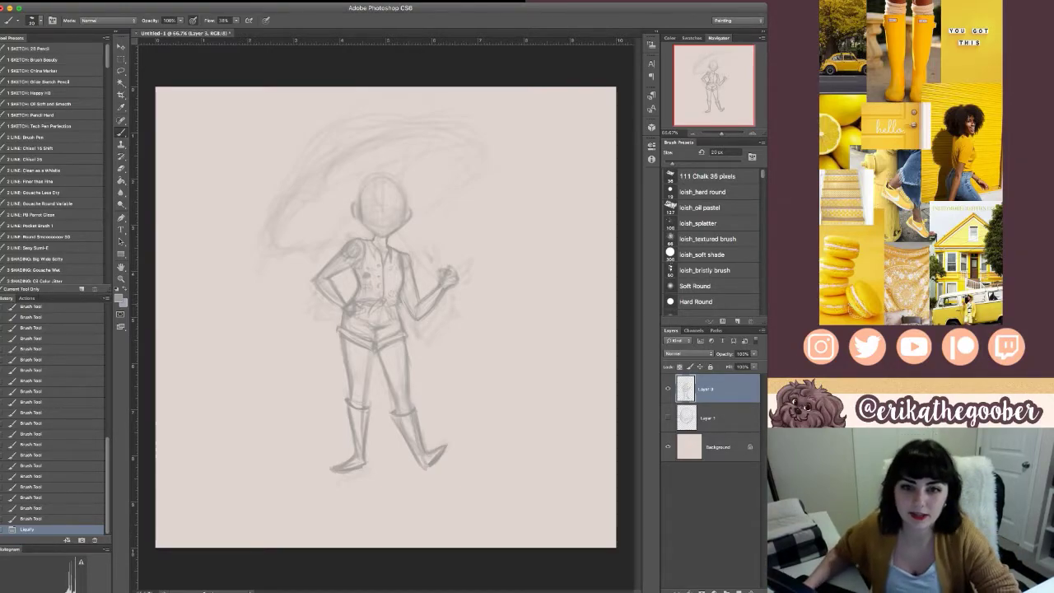
pyautogui.moveTo(364, 183); pyautogui.dragTo(391, 178)
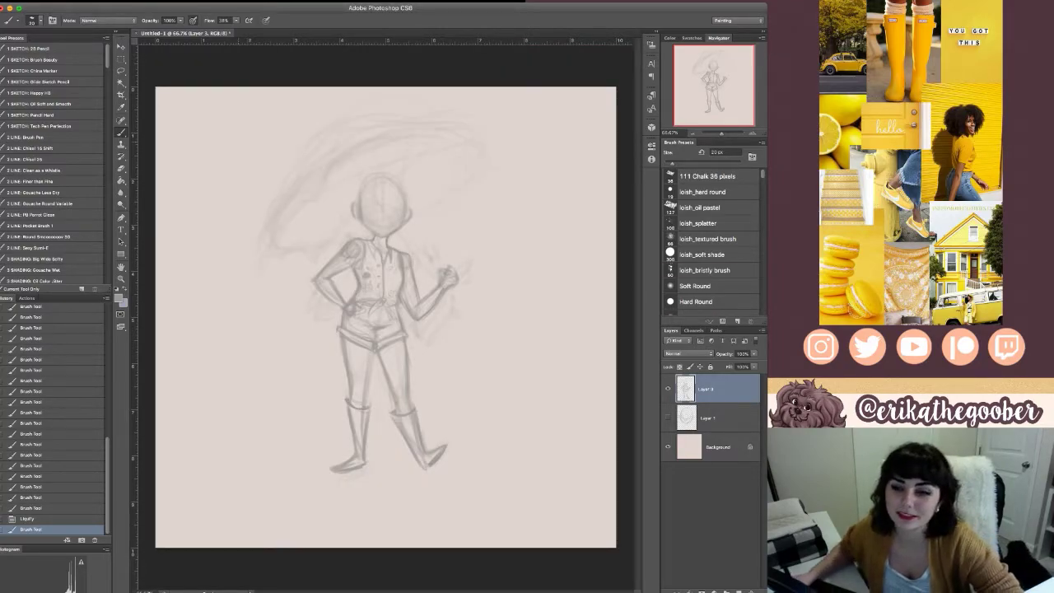
pyautogui.click(668, 388)
pyautogui.click(668, 389)
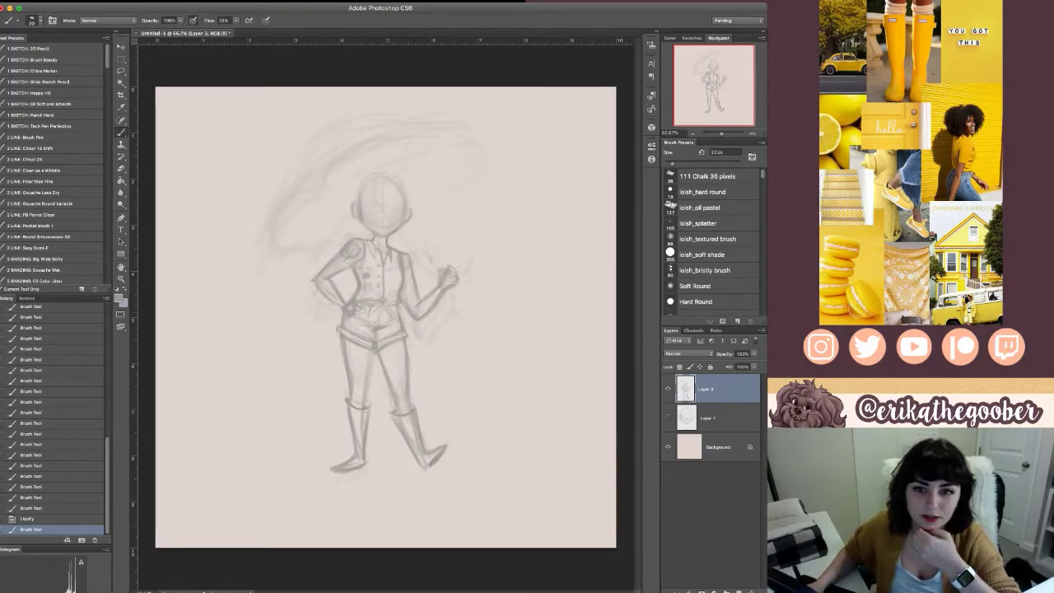
# - Define and darken the hand resting on the hip beside the knotted waist
pyautogui.moveTo(347, 308)
pyautogui.mouseDown()
pyautogui.moveTo(363, 314)
pyautogui.moveTo(390, 298)
pyautogui.mouseUp()
pyautogui.moveTo(382, 303); pyautogui.dragTo(391, 298)
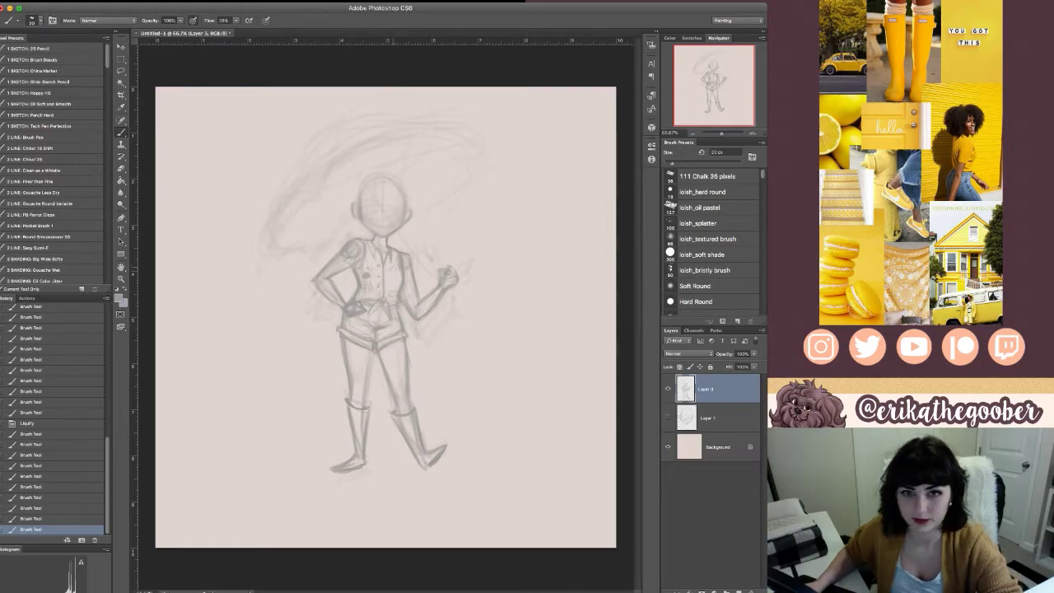
# - Refine the jawline and the shirt's side beside the raised arm with a 10 px brush
pyautogui.press('super+plus')
pyautogui.scroll(4, 386, 315)
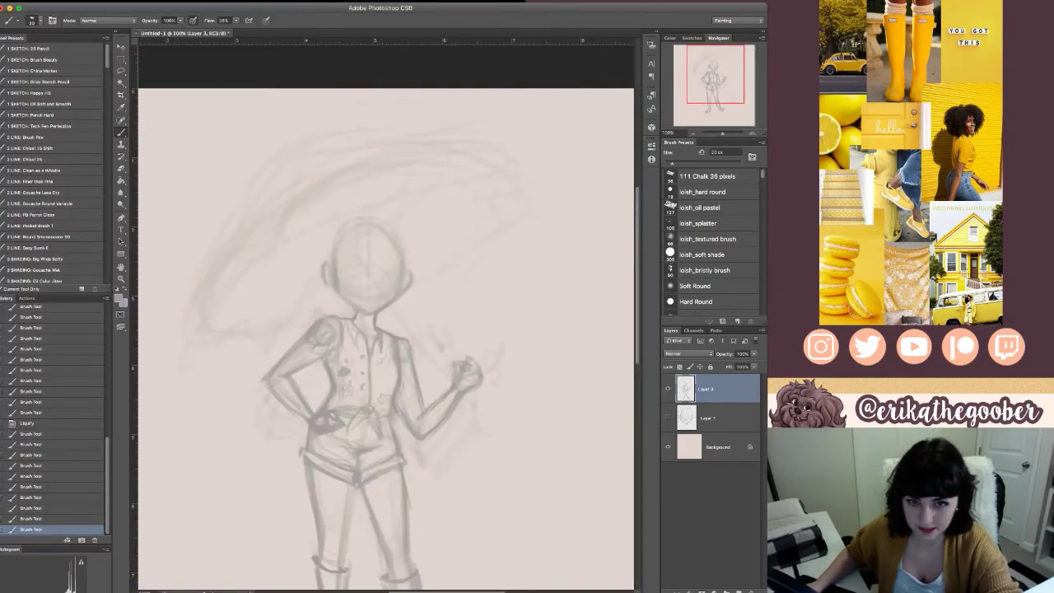
pyautogui.press('super+equal')
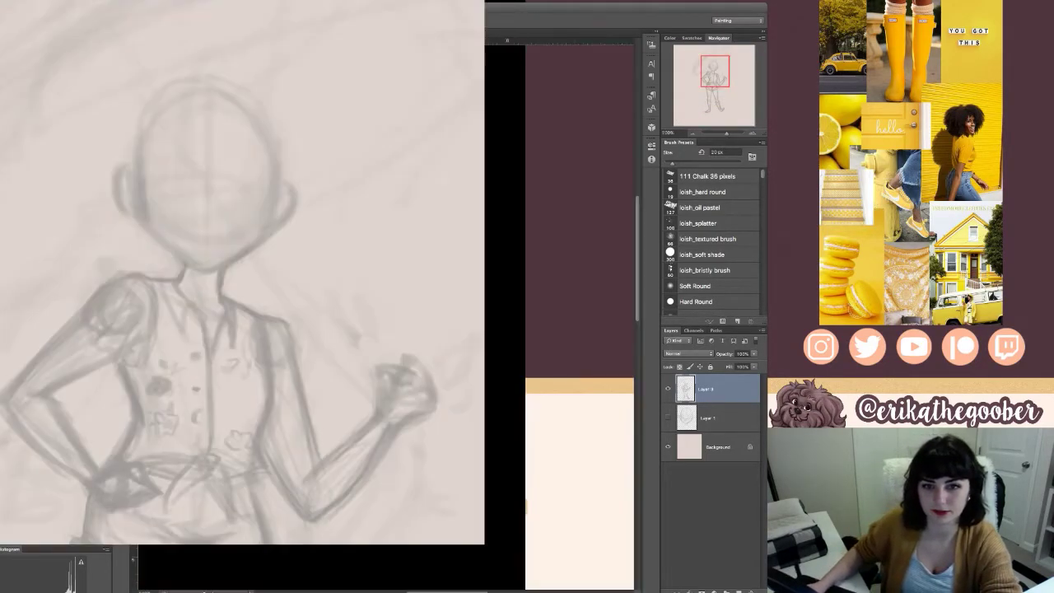
pyautogui.press('[')
pyautogui.press('[')
pyautogui.press('[')
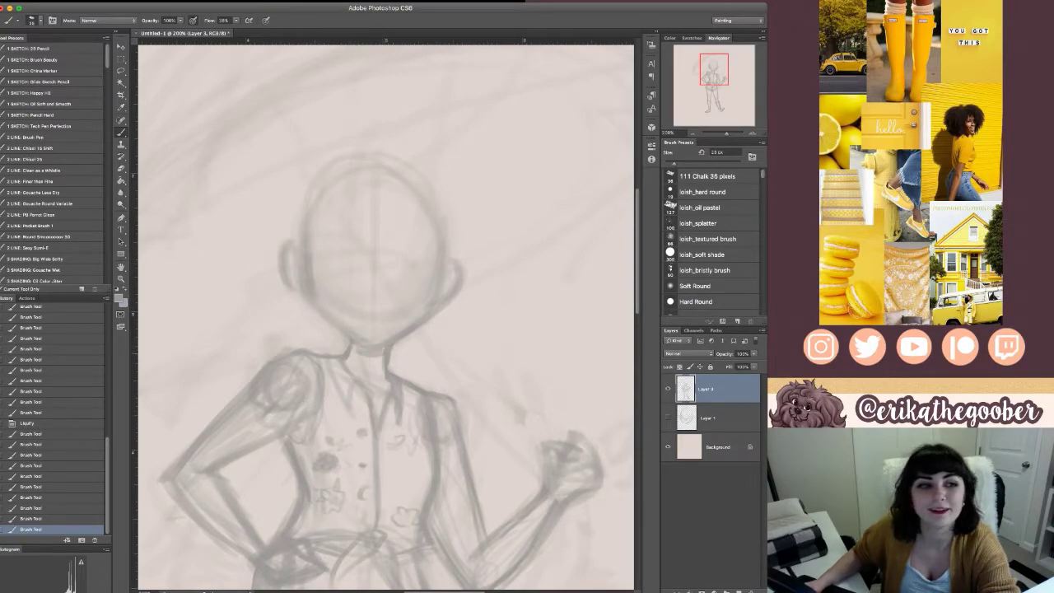
pyautogui.moveTo(504, 392); pyautogui.dragTo(523, 420)
pyautogui.press('[')
pyautogui.press('[')
pyautogui.press('[')
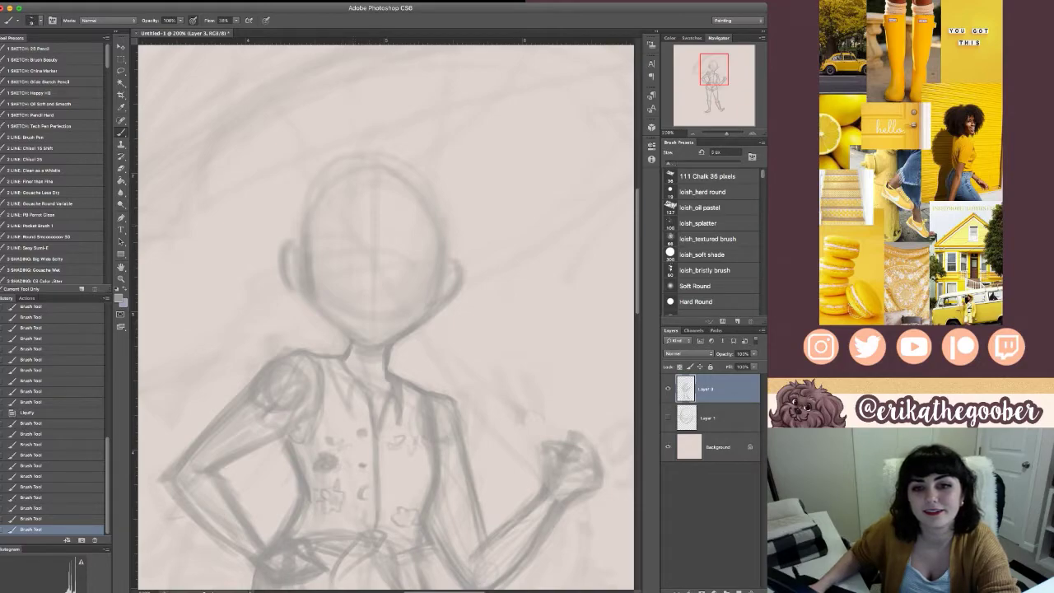
pyautogui.press(']')
pyautogui.moveTo(439, 449); pyautogui.dragTo(437, 478)
pyautogui.moveTo(438, 470); pyautogui.dragTo(429, 527)
pyautogui.moveTo(428, 511); pyautogui.dragTo(440, 547)
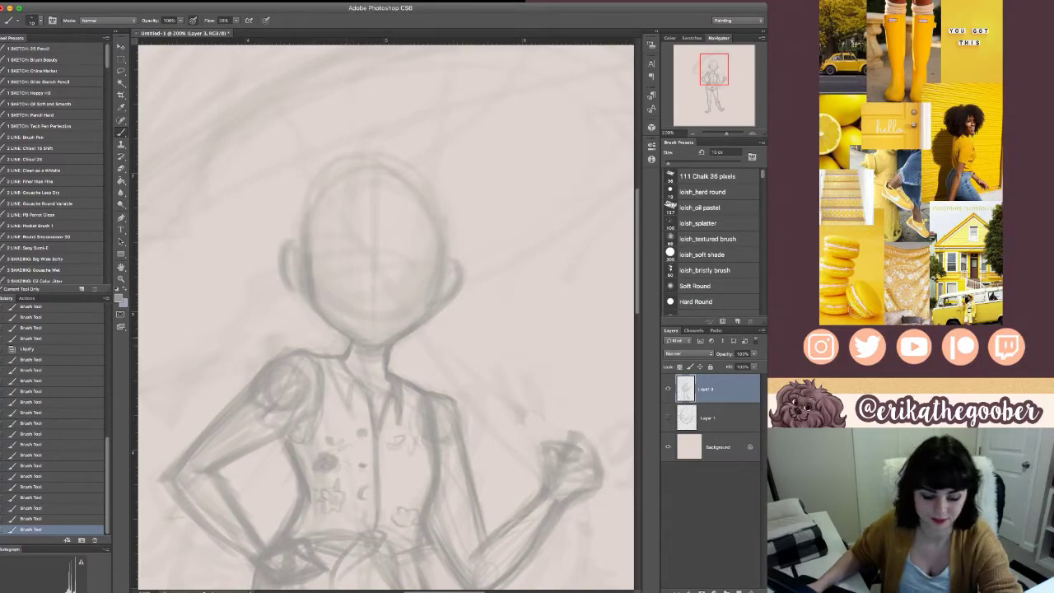
pyautogui.moveTo(432, 507); pyautogui.dragTo(436, 539)
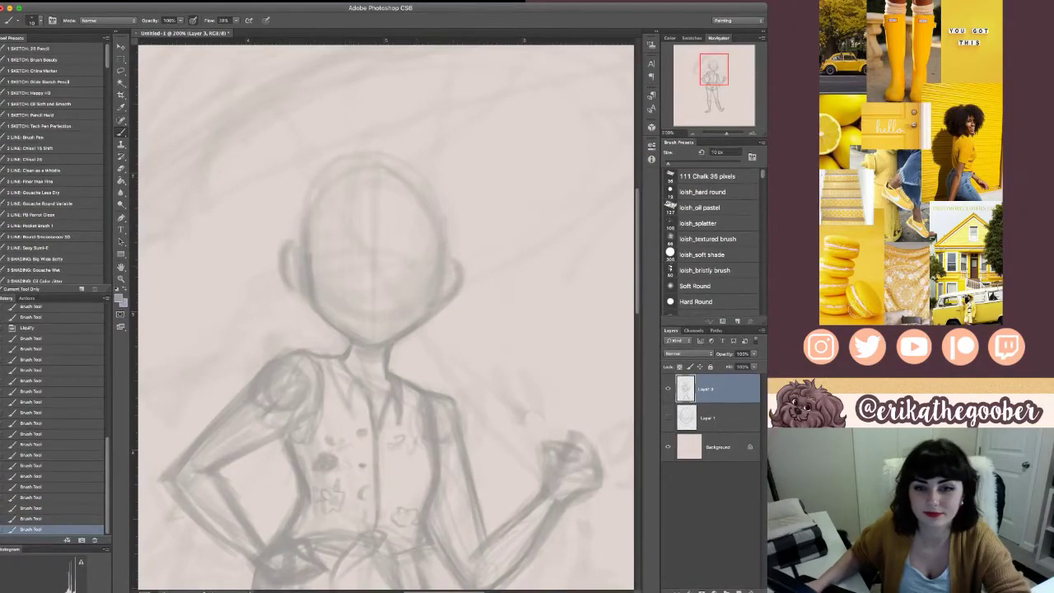
# - Touch up the ears and begin one eye on the figure's face with a slightly smaller brush
pyautogui.press('super+minus')
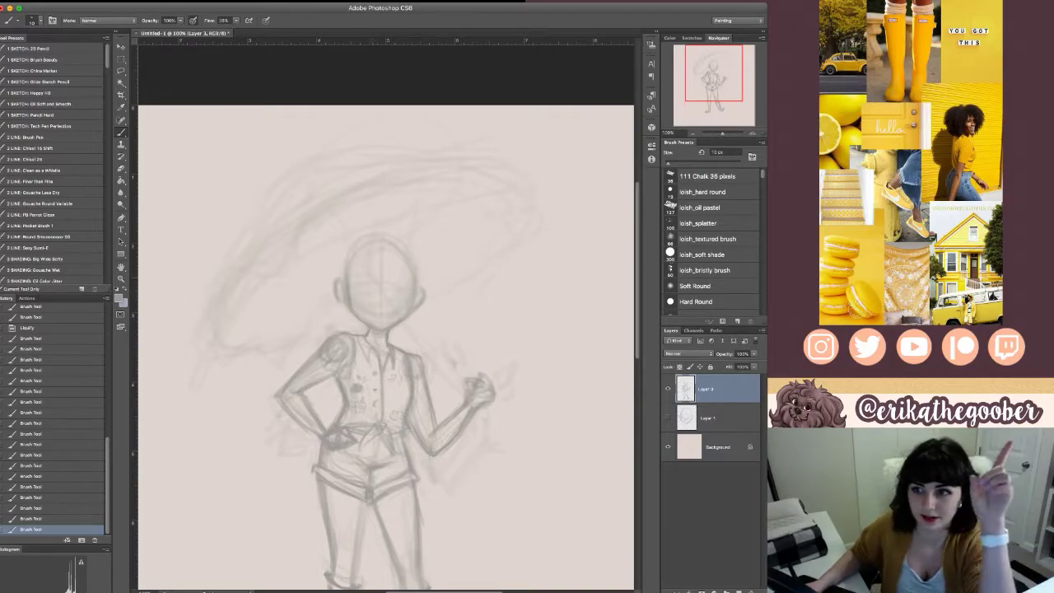
pyautogui.moveTo(397, 376); pyautogui.dragTo(394, 371)
pyautogui.scroll(-2, 387, 338)
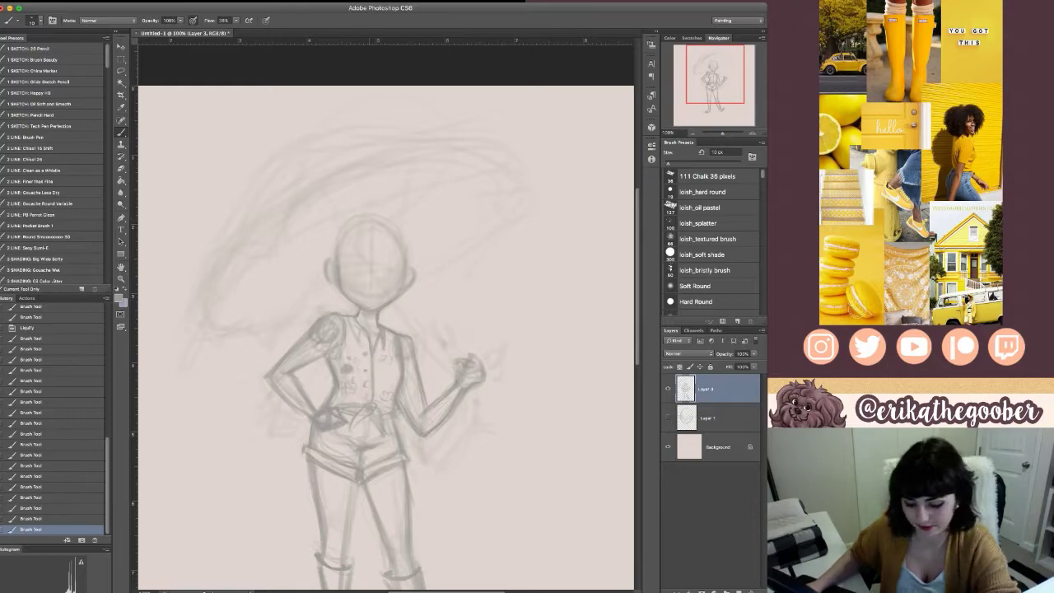
pyautogui.press('super+plus')
pyautogui.press('[')
pyautogui.moveTo(433, 217)
pyautogui.mouseDown()
pyautogui.moveTo(445, 234)
pyautogui.moveTo(429, 250)
pyautogui.mouseUp()
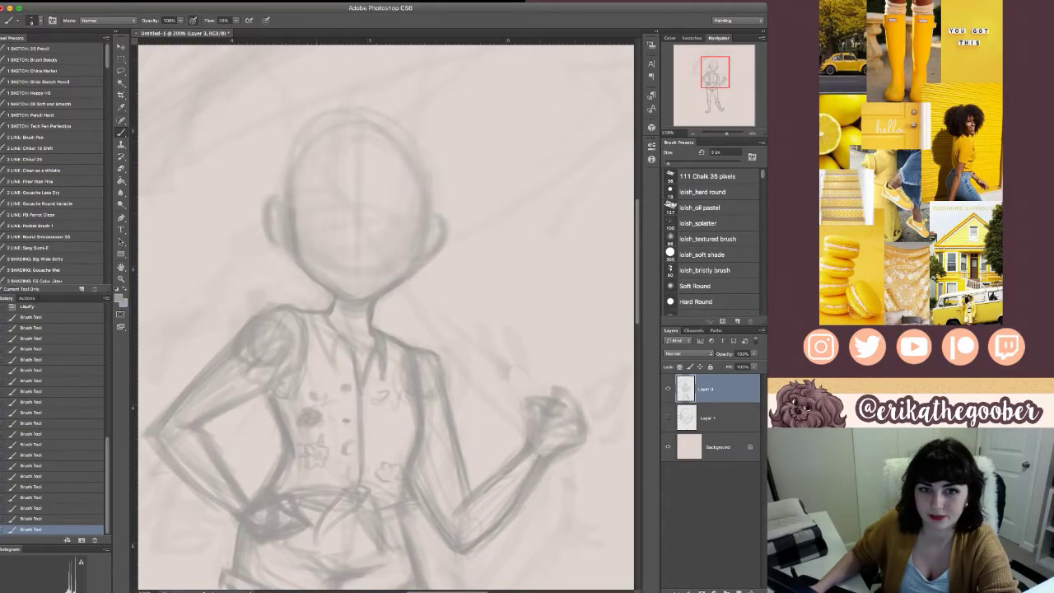
pyautogui.moveTo(280, 197); pyautogui.dragTo(271, 239)
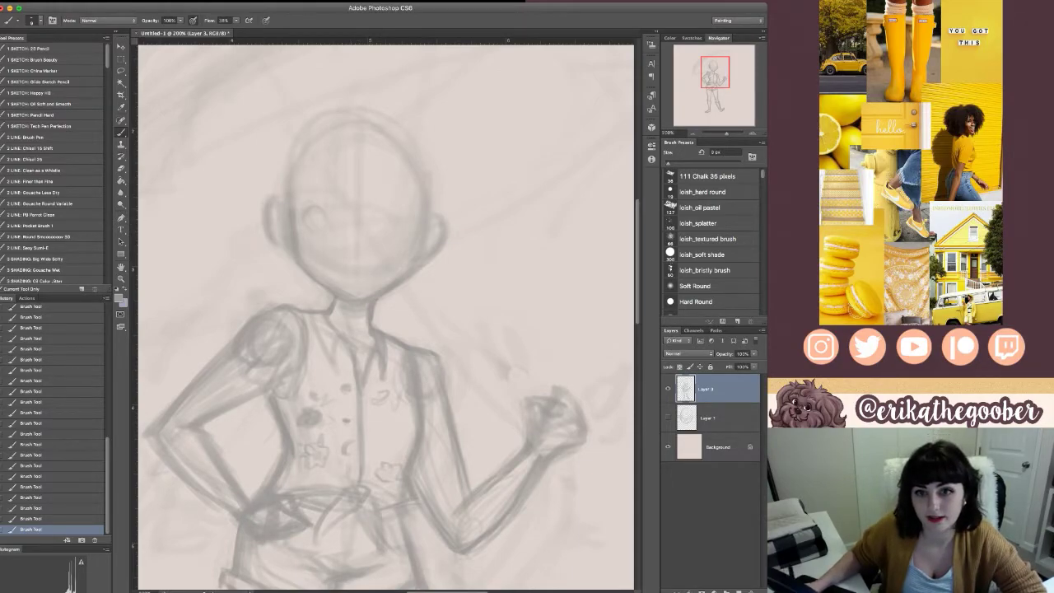
# - Start a separate head study in the empty canvas area beside the figure, sketching the skull oval, jaw and eye line
pyautogui.hscroll(6, 386, 317)
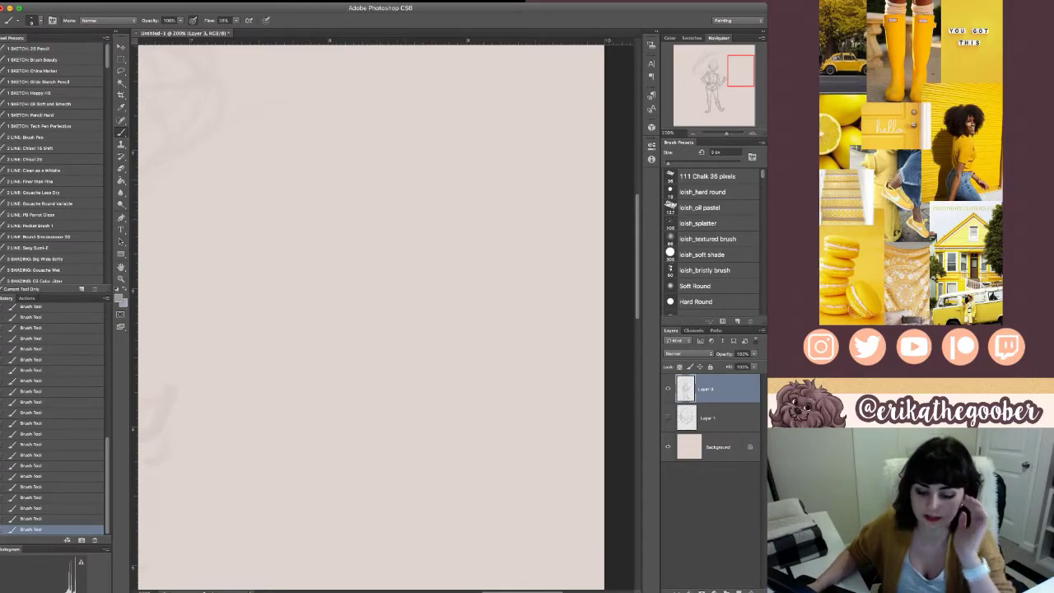
pyautogui.press('super+minus')
pyautogui.press('super+equal')
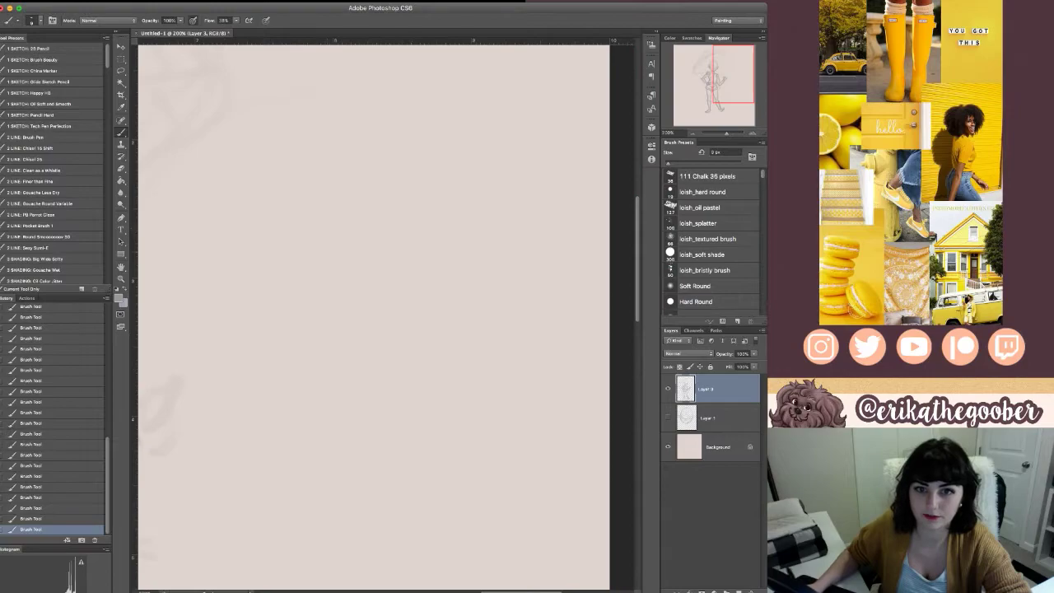
pyautogui.moveTo(450, 257); pyautogui.dragTo(396, 298)
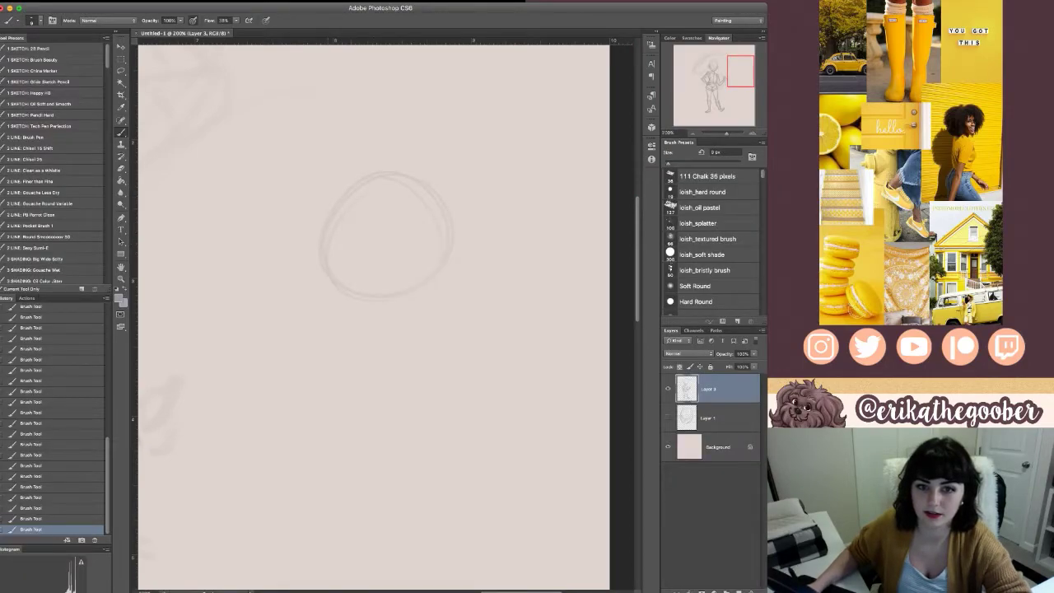
pyautogui.moveTo(324, 252)
pyautogui.mouseDown()
pyautogui.moveTo(350, 330)
pyautogui.moveTo(385, 346)
pyautogui.mouseUp()
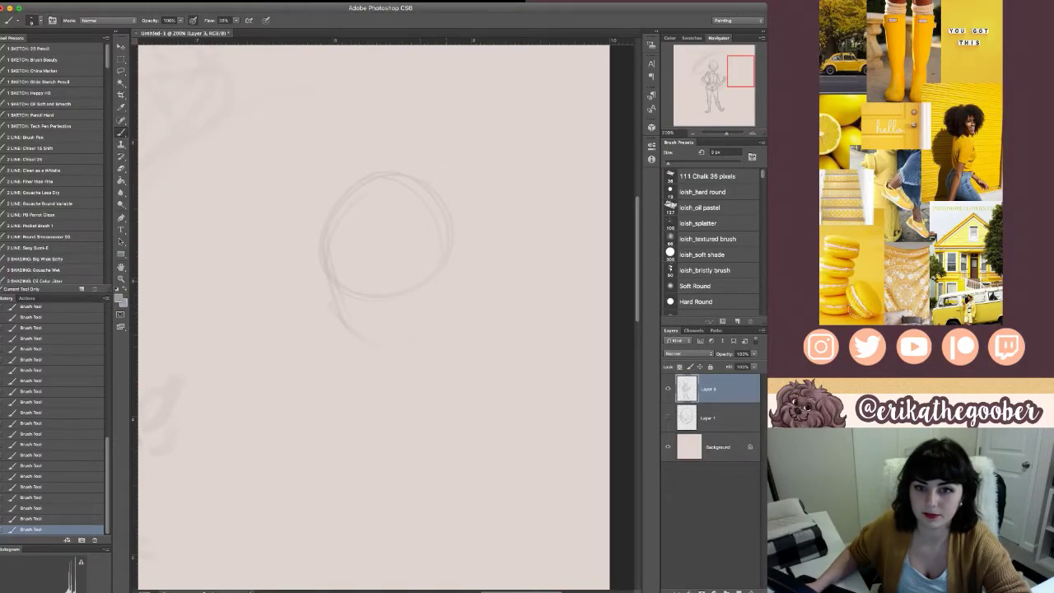
pyautogui.moveTo(448, 299); pyautogui.dragTo(443, 315)
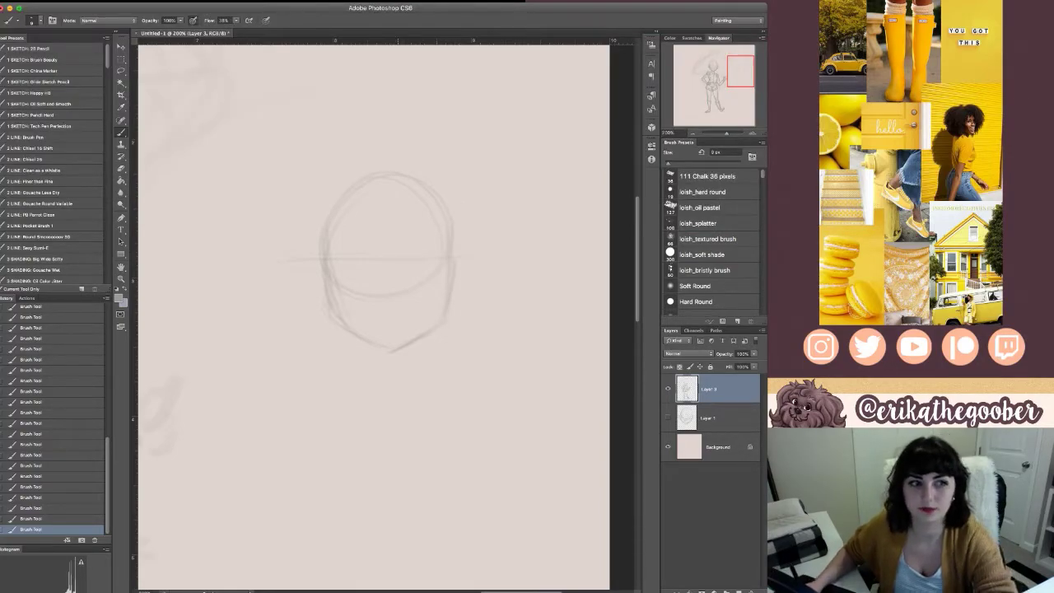
# - Sketch oval eye shapes on the head study with a 10 px brush, and undo the spacing oval between them
pyautogui.press(']')
pyautogui.press(']')
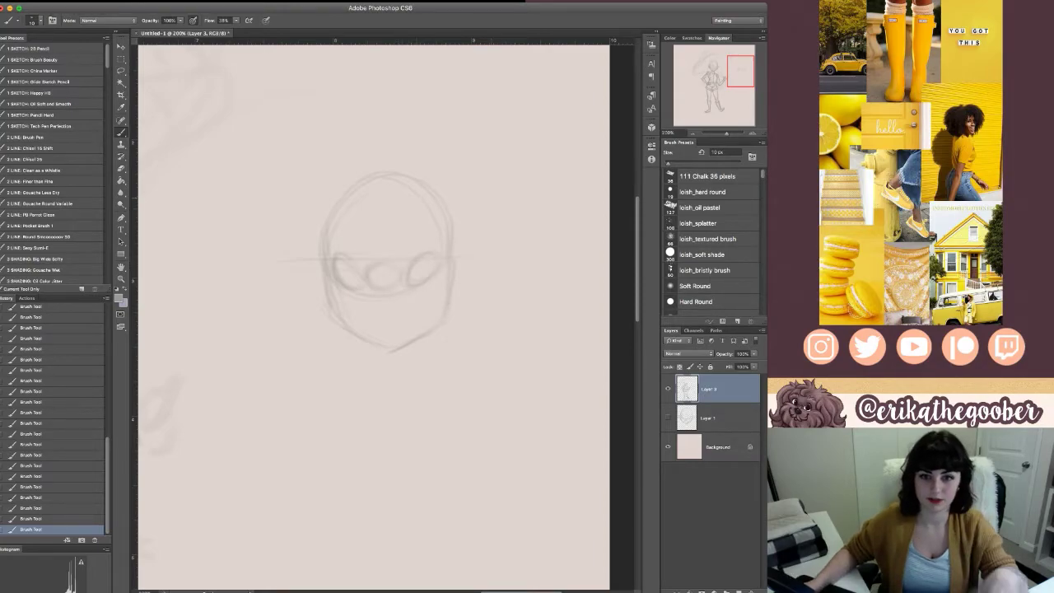
pyautogui.hotkey('ctrl', 'alt', 'z')
pyautogui.hotkey('ctrl', 'alt', 'z')
pyautogui.hotkey('ctrl', 'alt', 'z')
pyautogui.hotkey('ctrl', 'alt', 'z')
pyautogui.hotkey('ctrl', 'alt', 'z')
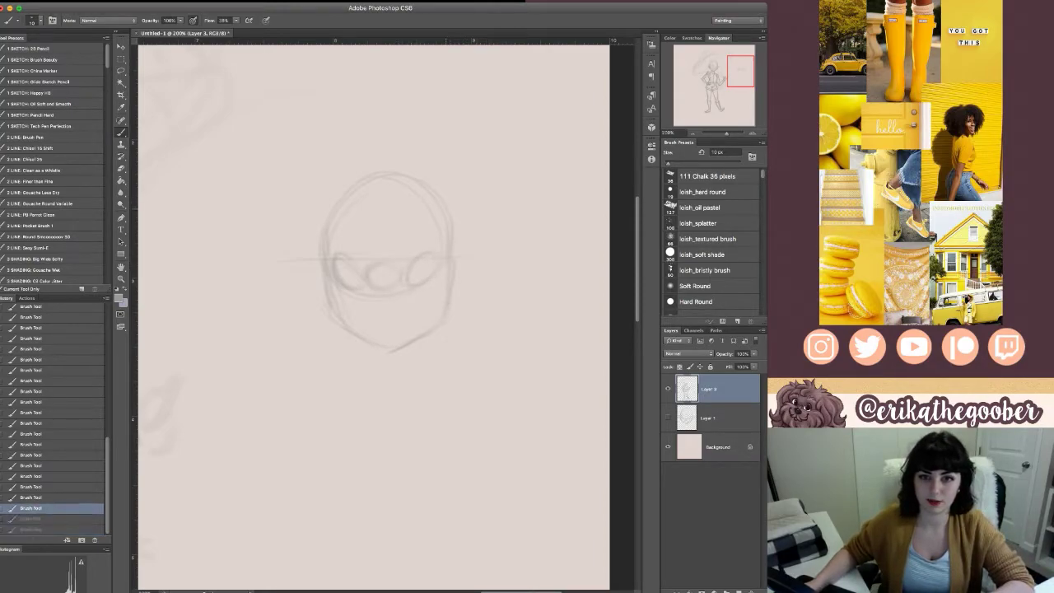
pyautogui.hotkey('ctrl', 'alt', 'z')
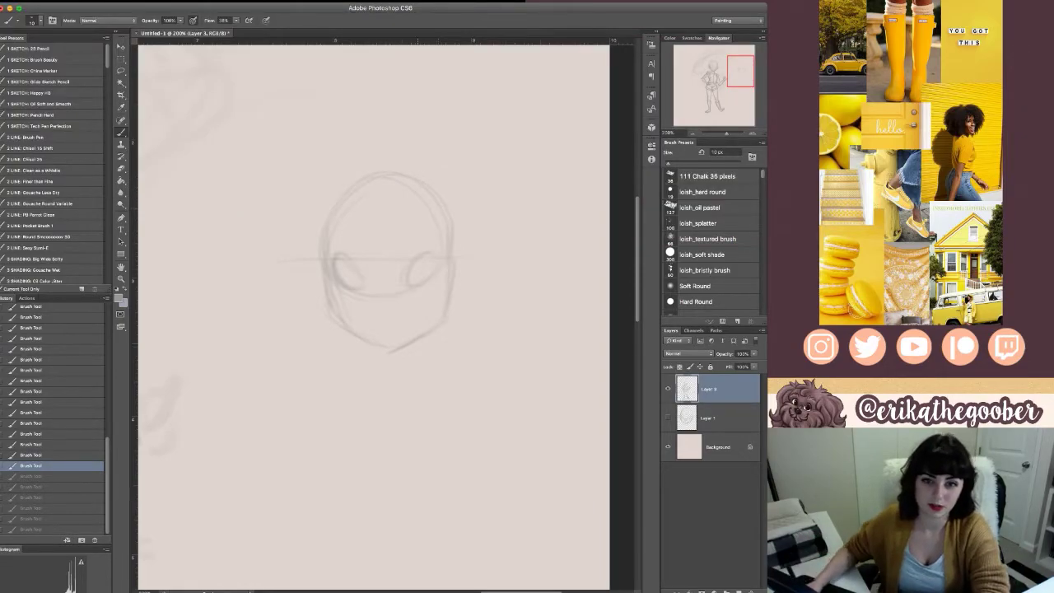
# - Define the upper eyelids of both eyes on the head study with curved, winged lash lines
pyautogui.press('[')
pyautogui.moveTo(278, 261); pyautogui.dragTo(462, 259)
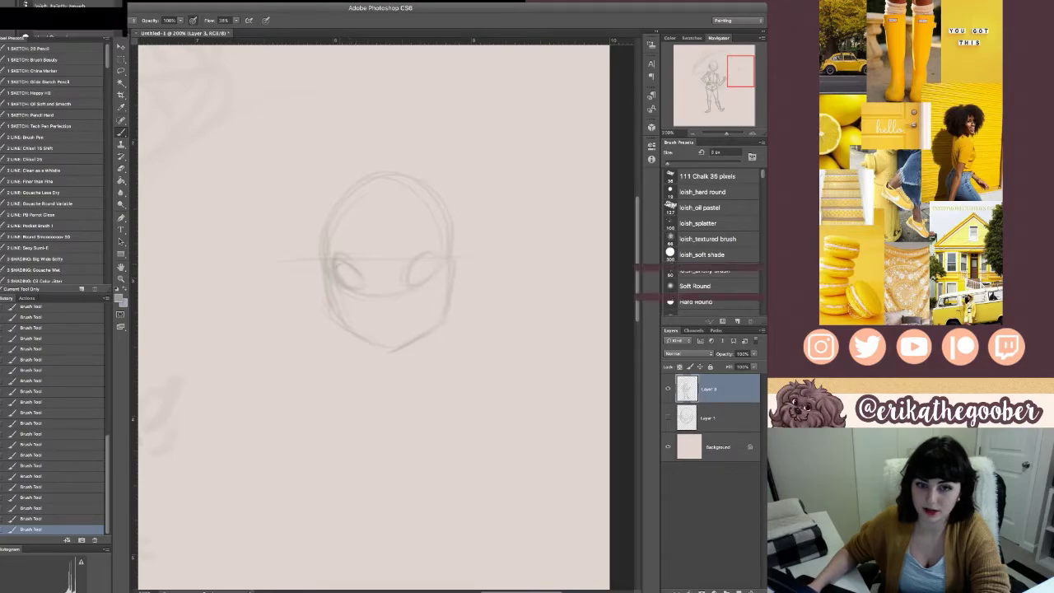
pyautogui.moveTo(335, 265); pyautogui.dragTo(359, 274)
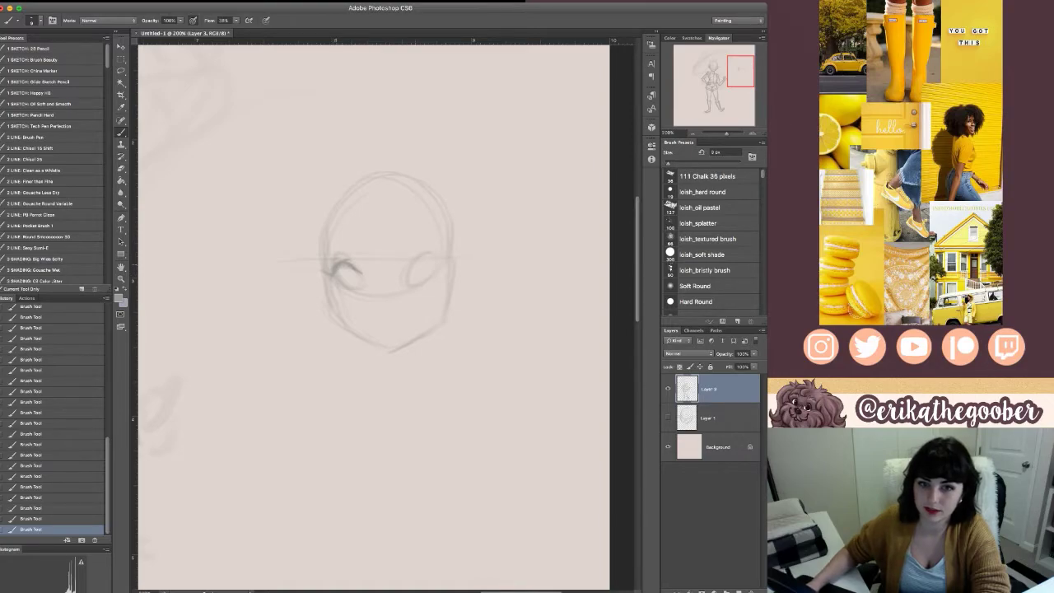
pyautogui.moveTo(409, 266); pyautogui.dragTo(434, 265)
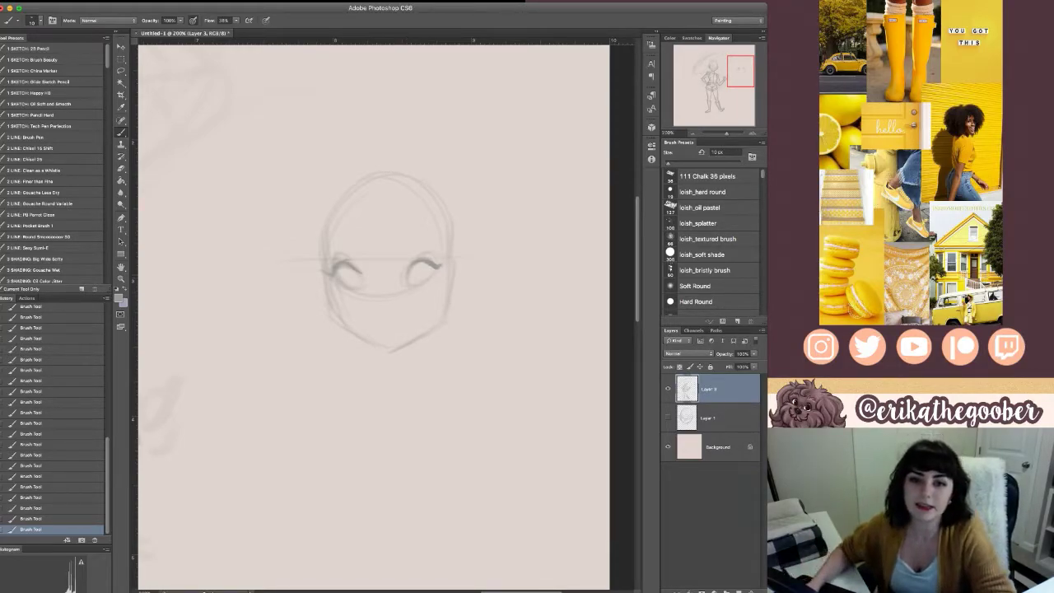
# - Fill in the irises of both eyes on the head study, redoing the first attempt with a 20 px brush
pyautogui.press('[')
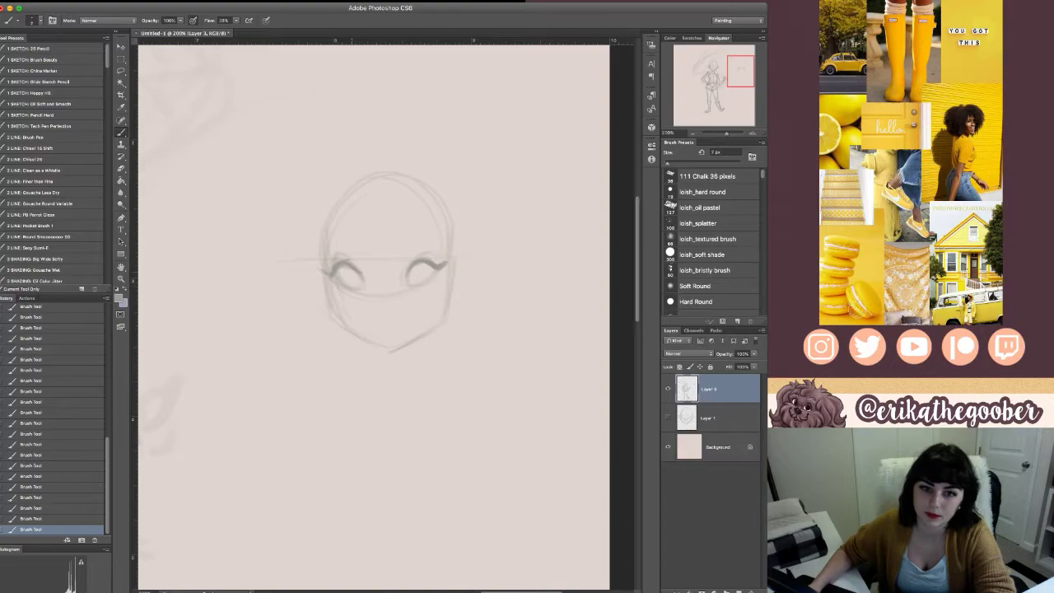
pyautogui.moveTo(350, 270); pyautogui.dragTo(354, 277)
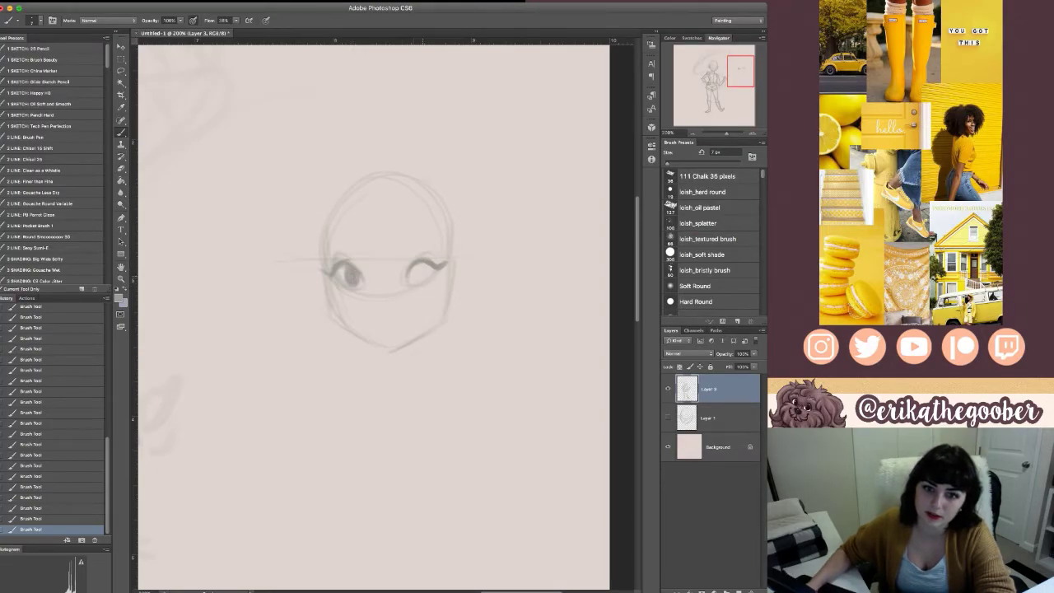
pyautogui.moveTo(422, 268); pyautogui.dragTo(424, 272)
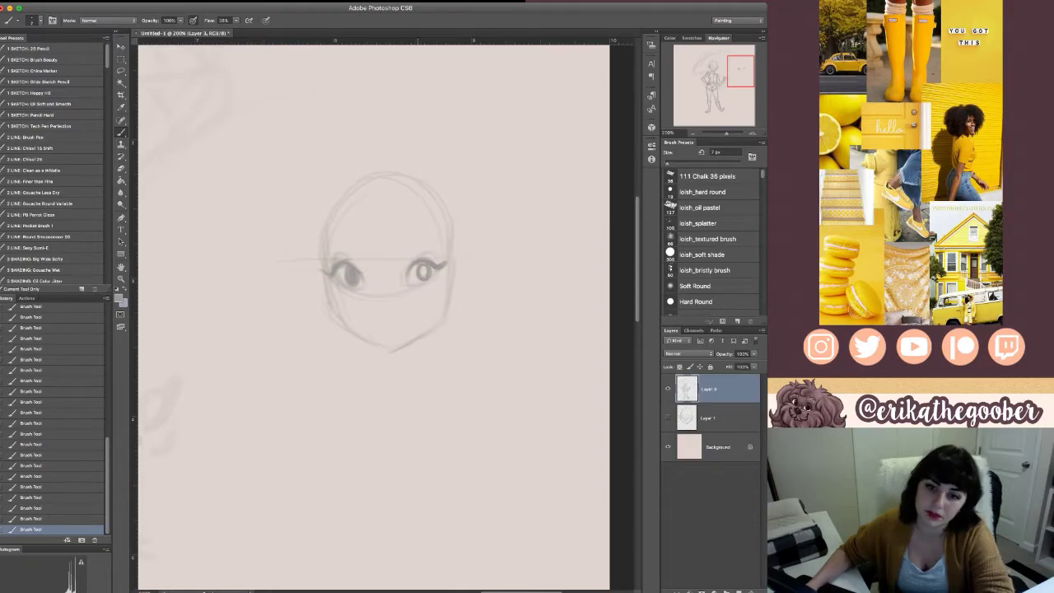
pyautogui.hotkey('ctrl', 'alt', 'z')
pyautogui.hotkey('ctrl', 'alt', 'z')
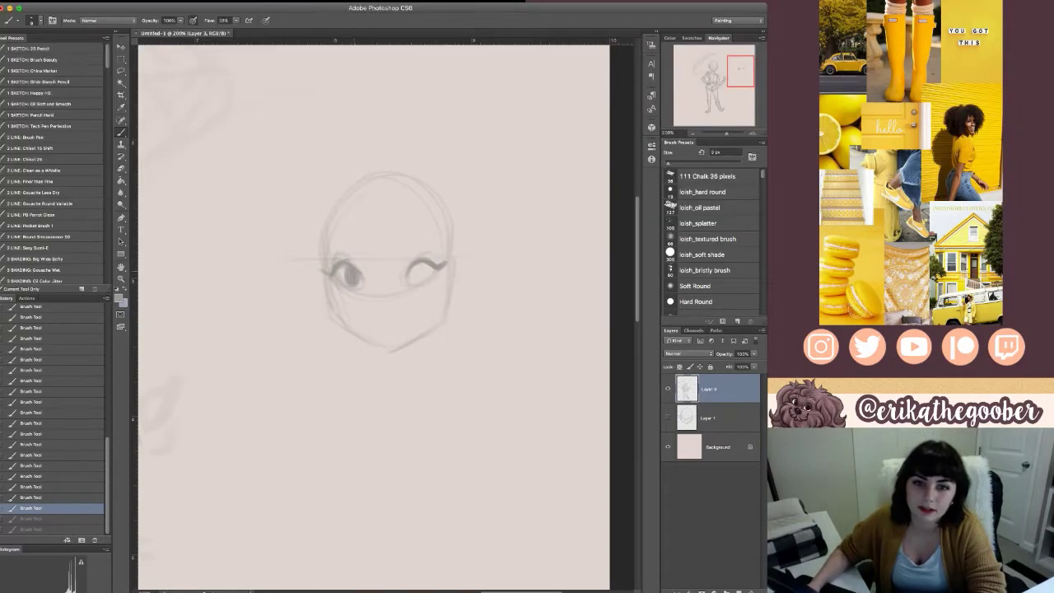
pyautogui.hotkey('ctrl', 'shift', 'z')
pyautogui.hotkey('ctrl', 'shift', 'z')
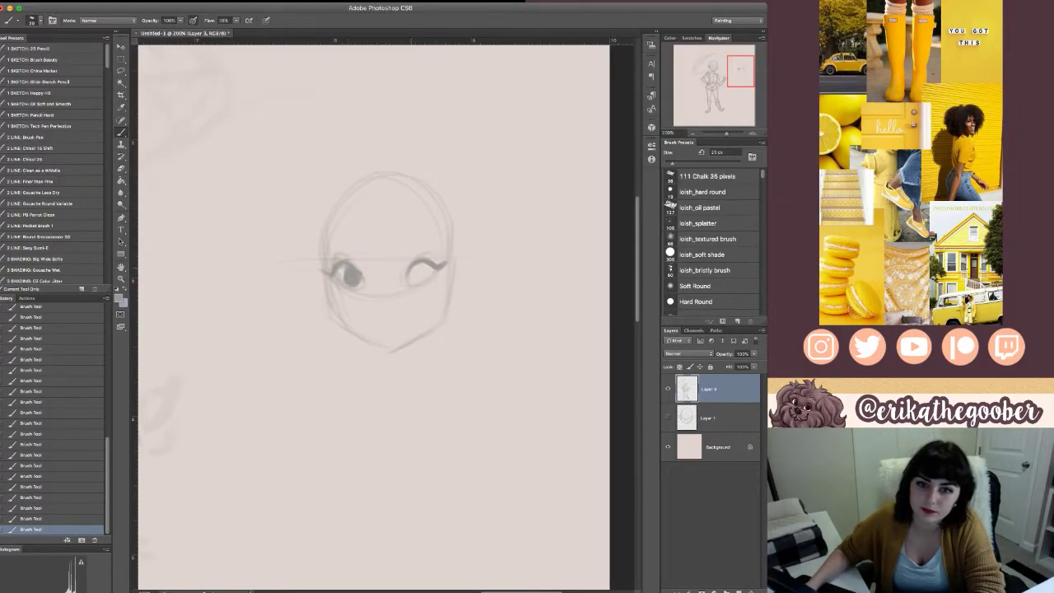
pyautogui.moveTo(414, 269); pyautogui.dragTo(420, 276)
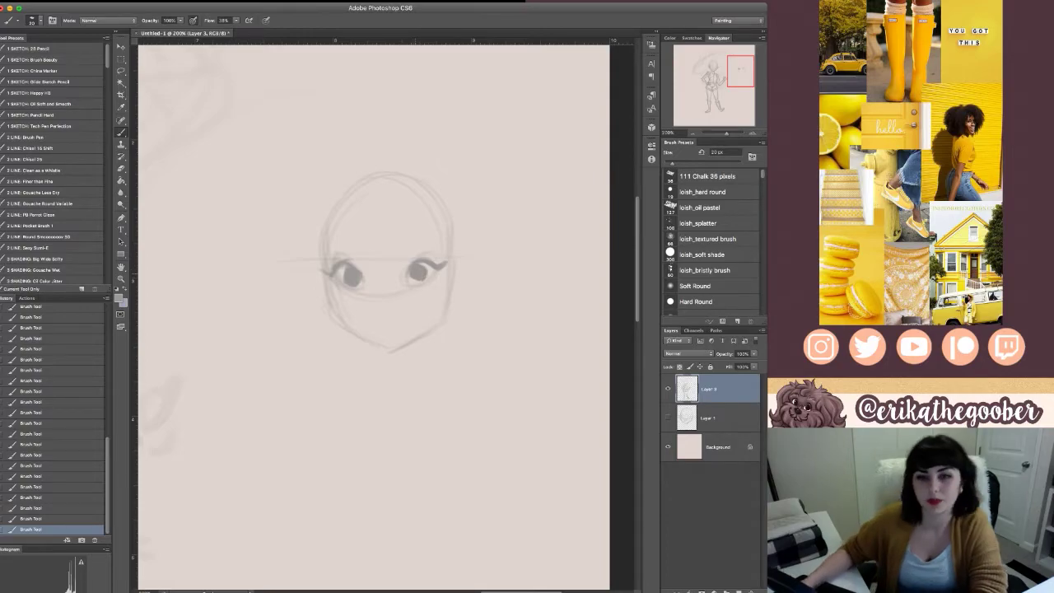
pyautogui.press('[')
pyautogui.press('[')
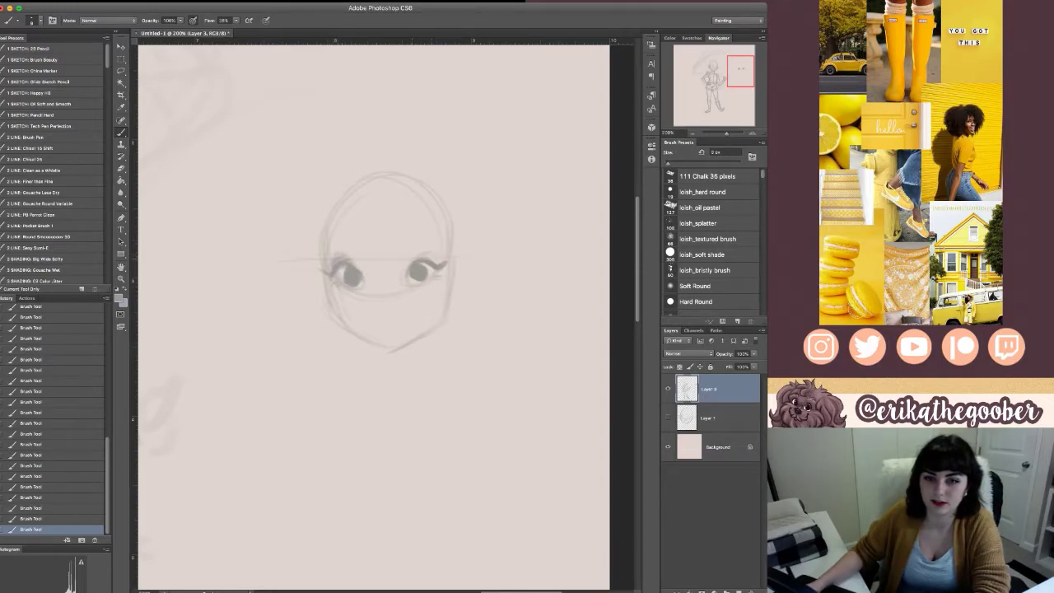
# - Draw thick eyebrows with an enlarged brush and sketch the nose on the head study with a smaller one
pyautogui.press(']')
pyautogui.press(']')
pyautogui.press(']')
pyautogui.moveTo(338, 247); pyautogui.dragTo(445, 250)
pyautogui.press('[')
pyautogui.press('[')
pyautogui.press('[')
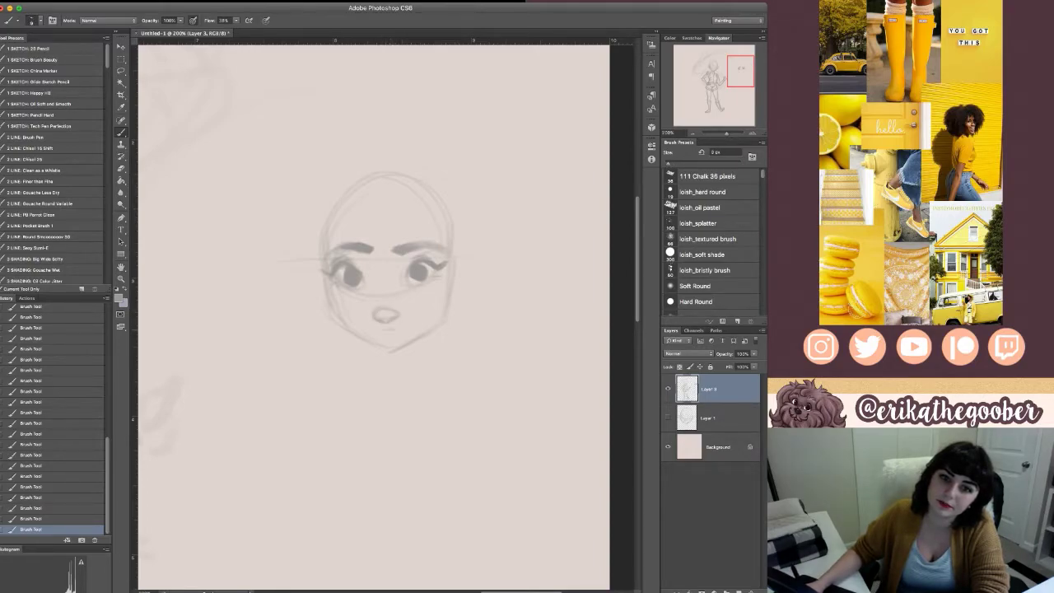
# - Return to the full figure and erase stray sketch lines around the neck, shoulder and shirt front
pyautogui.press(']')
pyautogui.press(']')
pyautogui.moveTo(415, 319)
pyautogui.mouseDown()
pyautogui.moveTo(370, 327)
pyautogui.moveTo(569, 338)
pyautogui.mouseUp()
pyautogui.moveTo(329, 332)
pyautogui.mouseDown()
pyautogui.moveTo(585, 338)
pyautogui.moveTo(312, 309)
pyautogui.moveTo(246, 317)
pyautogui.moveTo(531, 361)
pyautogui.moveTo(592, 331)
pyautogui.mouseUp()
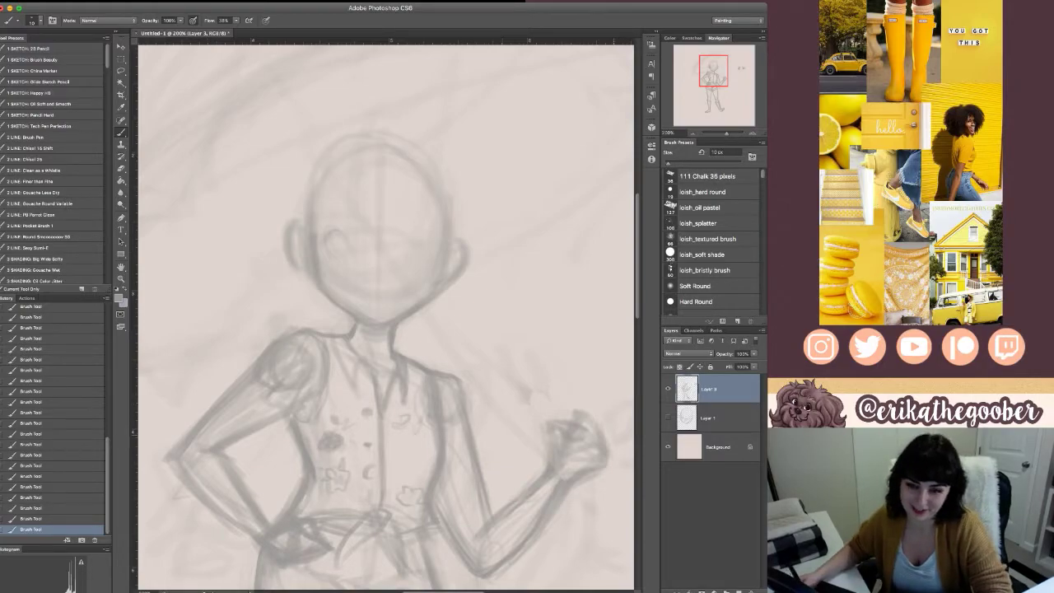
pyautogui.press('e')
pyautogui.moveTo(395, 331); pyautogui.dragTo(395, 339)
pyautogui.moveTo(395, 331); pyautogui.dragTo(396, 336)
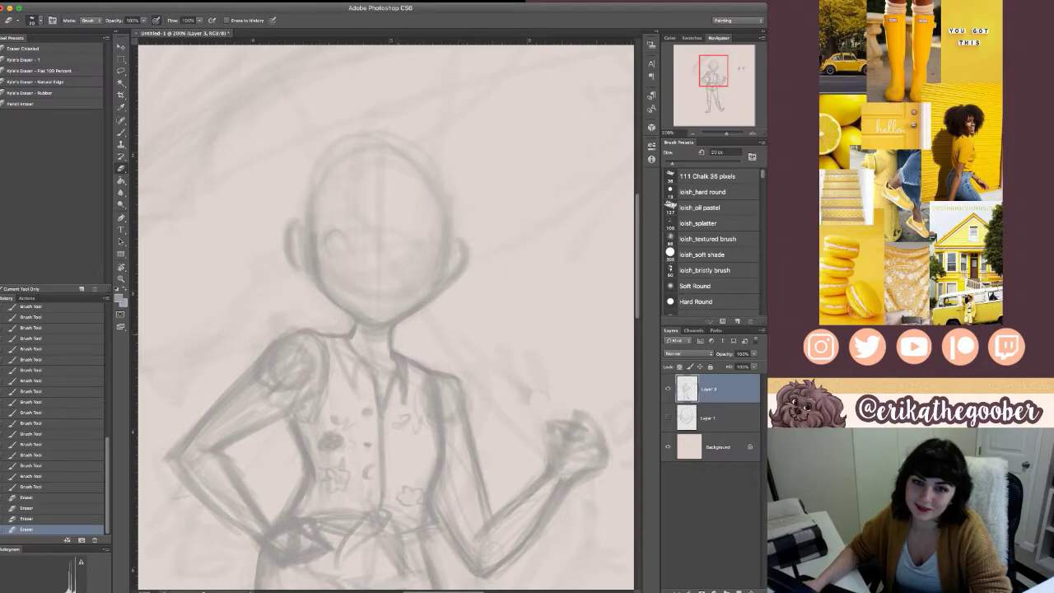
pyautogui.moveTo(450, 372); pyautogui.dragTo(461, 384)
pyautogui.press(']')
pyautogui.press(']')
pyautogui.press(']')
pyautogui.press(']')
pyautogui.press(']')
pyautogui.moveTo(380, 385); pyautogui.dragTo(385, 417)
# - Outline both oval eyes on the figure's face with the 10 px brush
pyautogui.press('b')
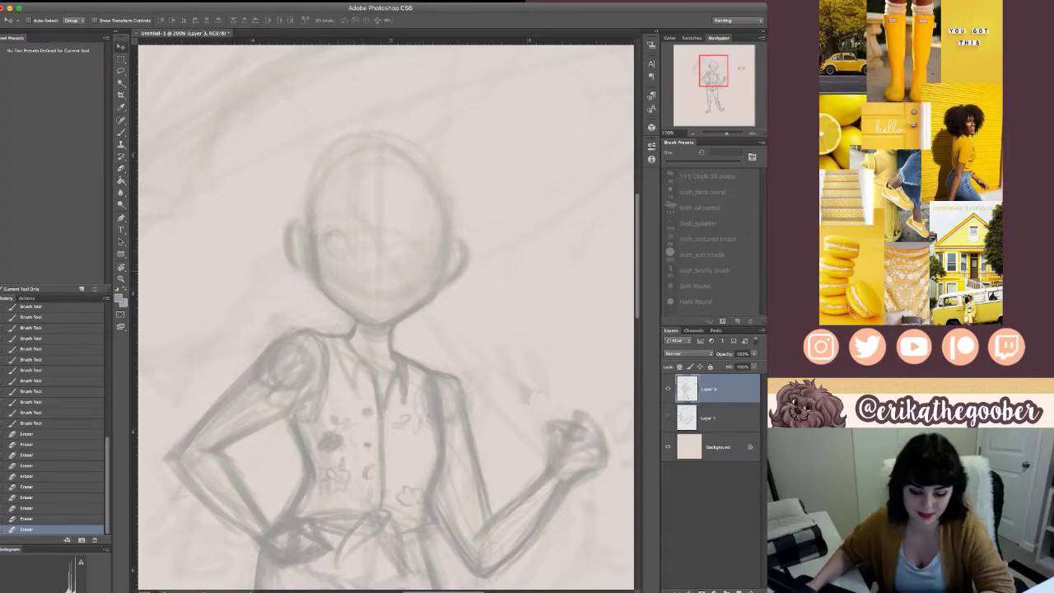
pyautogui.moveTo(326, 249)
pyautogui.mouseDown()
pyautogui.moveTo(346, 246)
pyautogui.moveTo(328, 256)
pyautogui.moveTo(344, 266)
pyautogui.mouseUp()
pyautogui.moveTo(336, 230); pyautogui.dragTo(352, 256)
pyautogui.moveTo(352, 254)
pyautogui.mouseDown()
pyautogui.moveTo(339, 266)
pyautogui.moveTo(332, 233)
pyautogui.mouseUp()
pyautogui.moveTo(327, 239)
pyautogui.mouseDown()
pyautogui.moveTo(341, 232)
pyautogui.moveTo(327, 254)
pyautogui.mouseUp()
pyautogui.moveTo(328, 256)
pyautogui.mouseDown()
pyautogui.moveTo(352, 262)
pyautogui.moveTo(339, 231)
pyautogui.moveTo(352, 254)
pyautogui.mouseUp()
pyautogui.moveTo(353, 252)
pyautogui.mouseDown()
pyautogui.moveTo(341, 266)
pyautogui.moveTo(411, 240)
pyautogui.mouseUp()
pyautogui.moveTo(401, 246); pyautogui.dragTo(410, 241)
pyautogui.moveTo(404, 244); pyautogui.dragTo(417, 239)
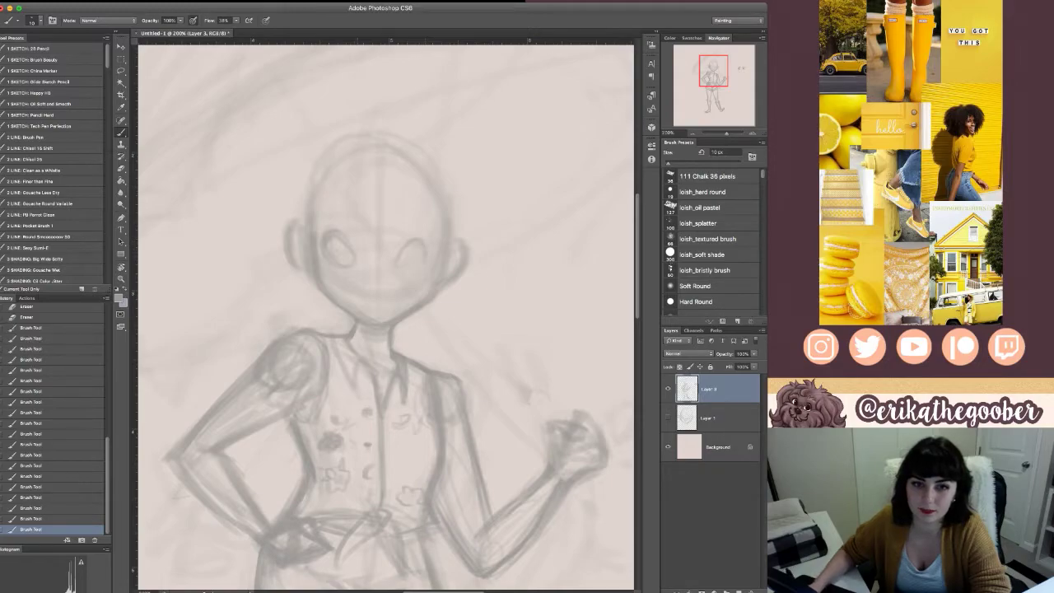
# - Add the irises, upper lids and winged lashes to the figure's eyes, and clean up around the ear
pyautogui.moveTo(331, 240); pyautogui.dragTo(410, 257)
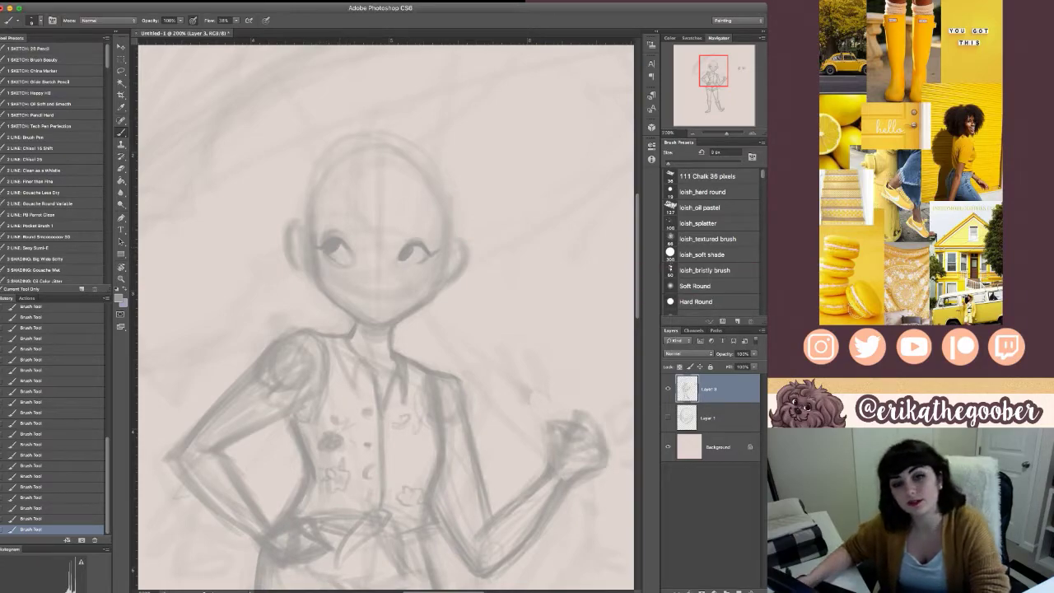
pyautogui.moveTo(288, 221); pyautogui.dragTo(302, 226)
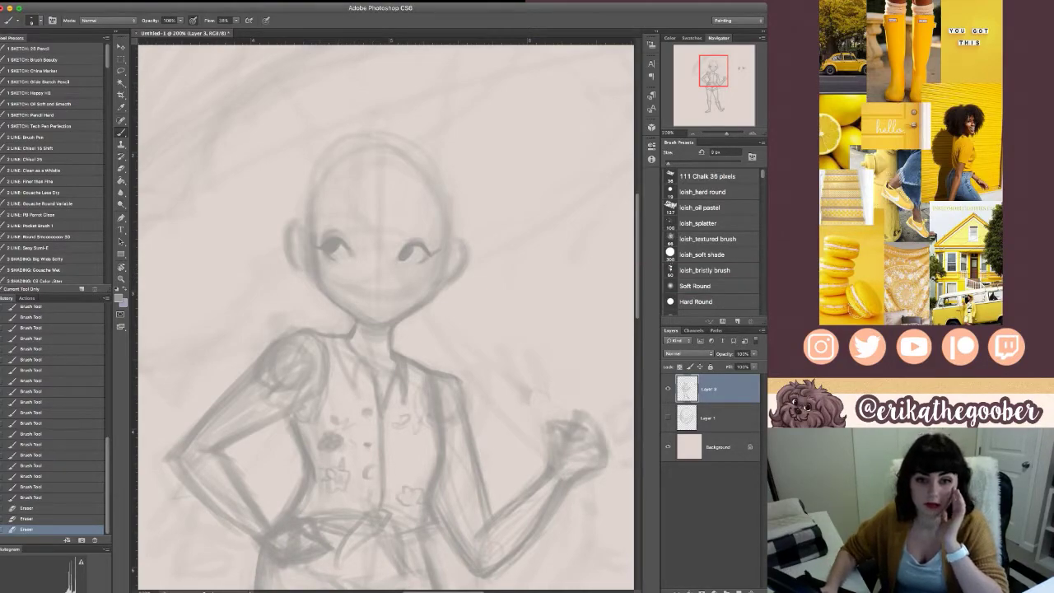
# - Revert the figure's eyes through the document history to their plain oval outlines, without irises or lashes
pyautogui.click(31, 317)
pyautogui.scroll(7, 53, 320)
pyautogui.click(32, 320)
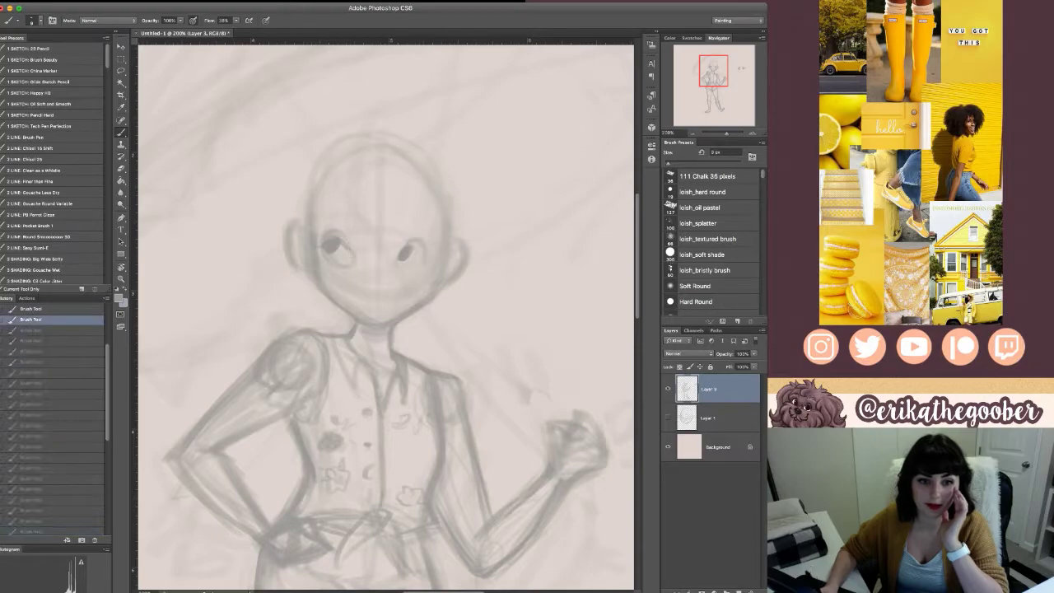
pyautogui.scroll(2, 53, 411)
pyautogui.click(31, 326)
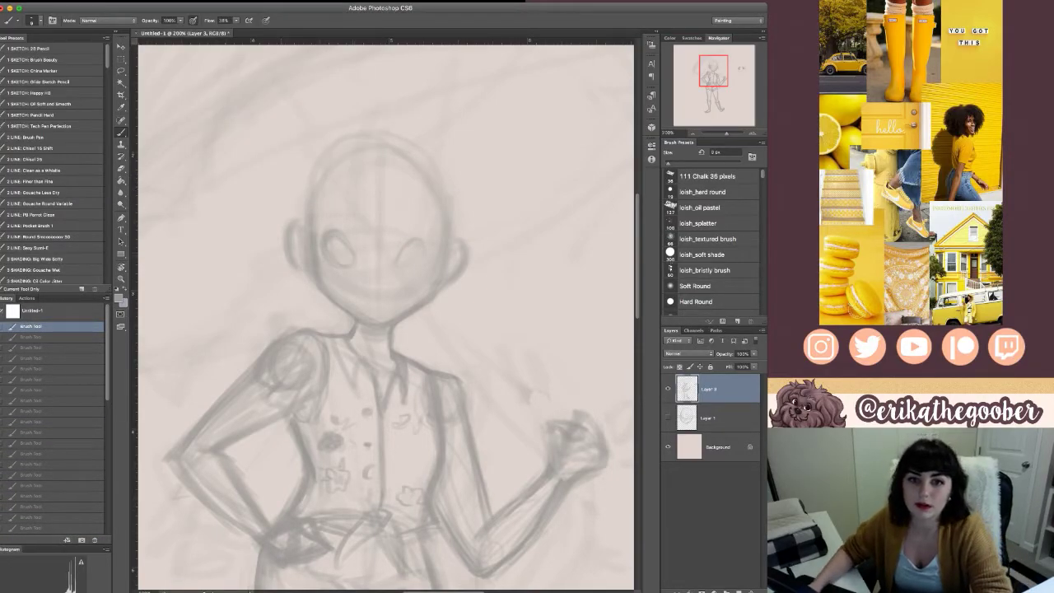
# - Strengthen both oval eye outlines on the figure's face and draw the upper lid and winged lash of the left-hand eye
pyautogui.moveTo(325, 247)
pyautogui.mouseDown()
pyautogui.moveTo(333, 232)
pyautogui.moveTo(353, 257)
pyautogui.moveTo(331, 262)
pyautogui.moveTo(332, 231)
pyautogui.moveTo(344, 239)
pyautogui.mouseUp()
pyautogui.moveTo(331, 232)
pyautogui.mouseDown()
pyautogui.moveTo(350, 248)
pyautogui.moveTo(419, 241)
pyautogui.moveTo(415, 263)
pyautogui.mouseUp()
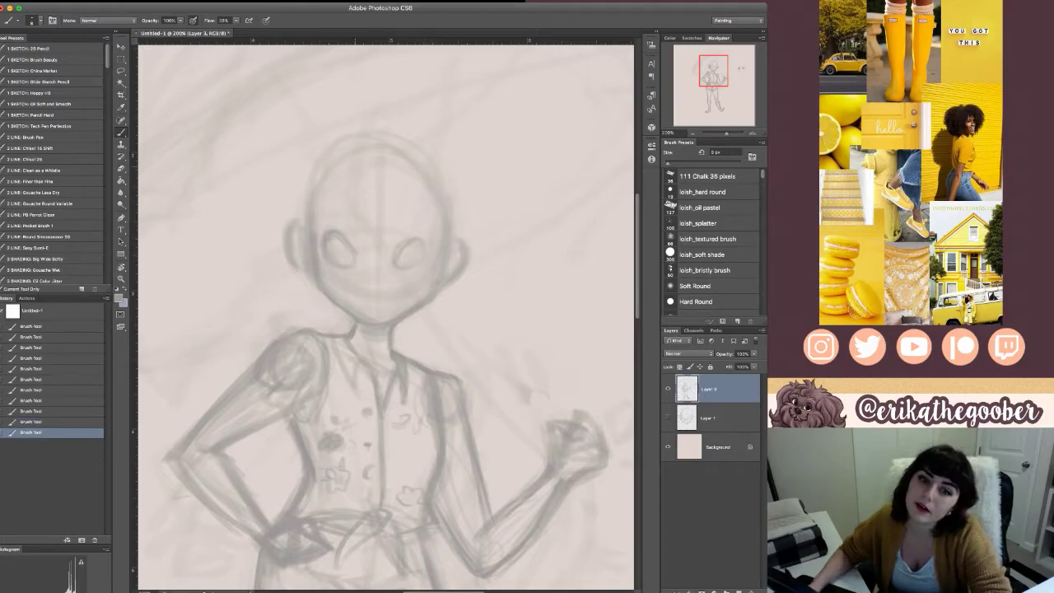
pyautogui.moveTo(324, 247)
pyautogui.mouseDown()
pyautogui.moveTo(331, 260)
pyautogui.moveTo(333, 236)
pyautogui.moveTo(344, 236)
pyautogui.moveTo(319, 240)
pyautogui.mouseUp()
pyautogui.press(']')
pyautogui.press(']')
pyautogui.press(']')
pyautogui.press(']')
pyautogui.press('[')
pyautogui.press('[')
pyautogui.press('[')
pyautogui.press('[')
pyautogui.moveTo(327, 240); pyautogui.dragTo(321, 238)
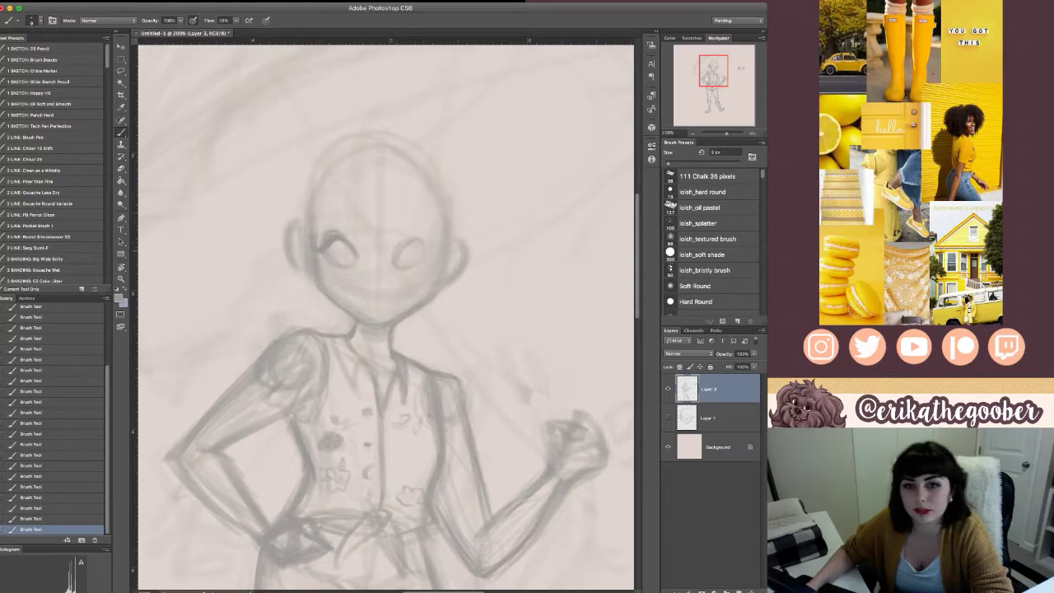
# - Draw the upper lid and winged lash of the figure's right-hand eye with the 10 px brush
pyautogui.press(']')
pyautogui.press(']')
pyautogui.moveTo(397, 254); pyautogui.dragTo(419, 242)
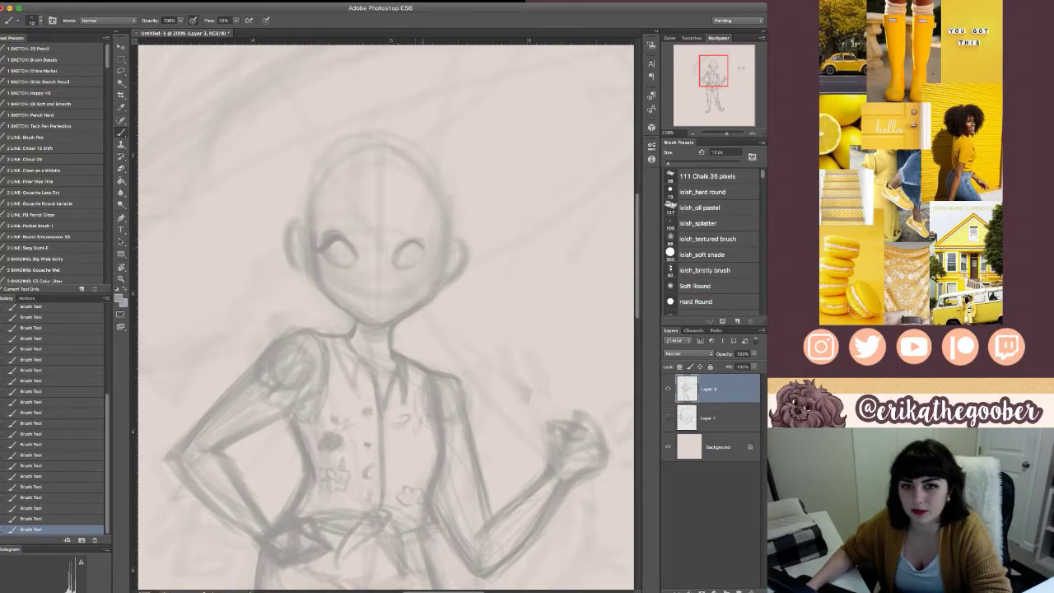
pyautogui.moveTo(423, 251); pyautogui.dragTo(434, 247)
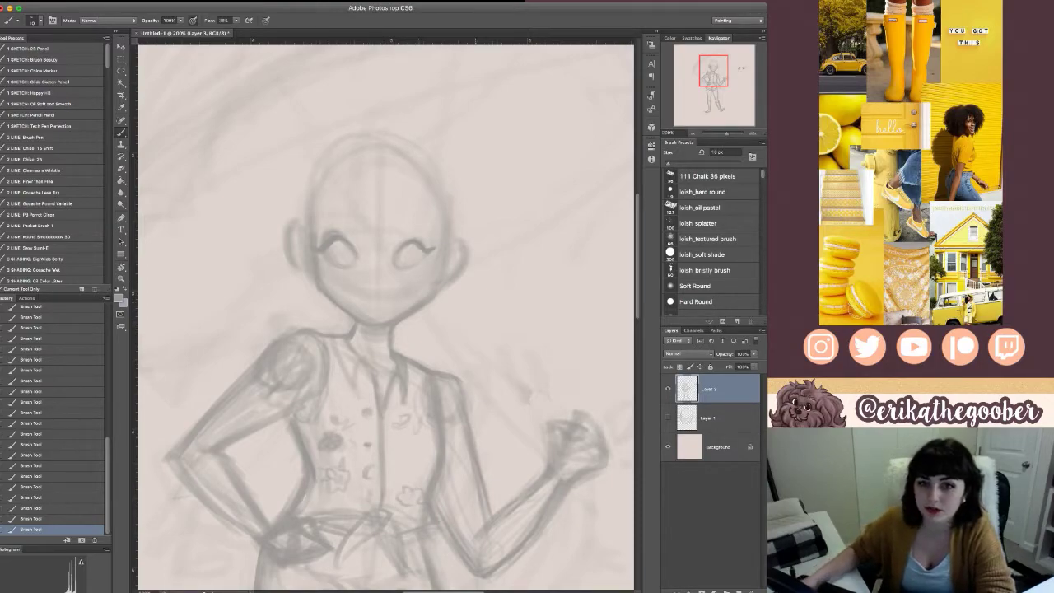
# - Erase both ears and the stray sketch lines around the figure's skull, cheek and jaw
pyautogui.moveTo(448, 275); pyautogui.dragTo(448, 288)
pyautogui.moveTo(458, 278); pyautogui.dragTo(456, 280)
pyautogui.moveTo(286, 223)
pyautogui.mouseDown()
pyautogui.moveTo(288, 262)
pyautogui.moveTo(298, 270)
pyautogui.moveTo(304, 225)
pyautogui.moveTo(311, 277)
pyautogui.mouseUp()
pyautogui.moveTo(312, 239)
pyautogui.mouseDown()
pyautogui.moveTo(311, 198)
pyautogui.moveTo(313, 267)
pyautogui.mouseUp()
pyautogui.moveTo(316, 189)
pyautogui.mouseDown()
pyautogui.moveTo(333, 152)
pyautogui.moveTo(399, 147)
pyautogui.mouseUp()
pyautogui.moveTo(416, 160); pyautogui.dragTo(440, 202)
pyautogui.moveTo(452, 237)
pyautogui.mouseDown()
pyautogui.moveTo(468, 248)
pyautogui.moveTo(451, 281)
pyautogui.mouseUp()
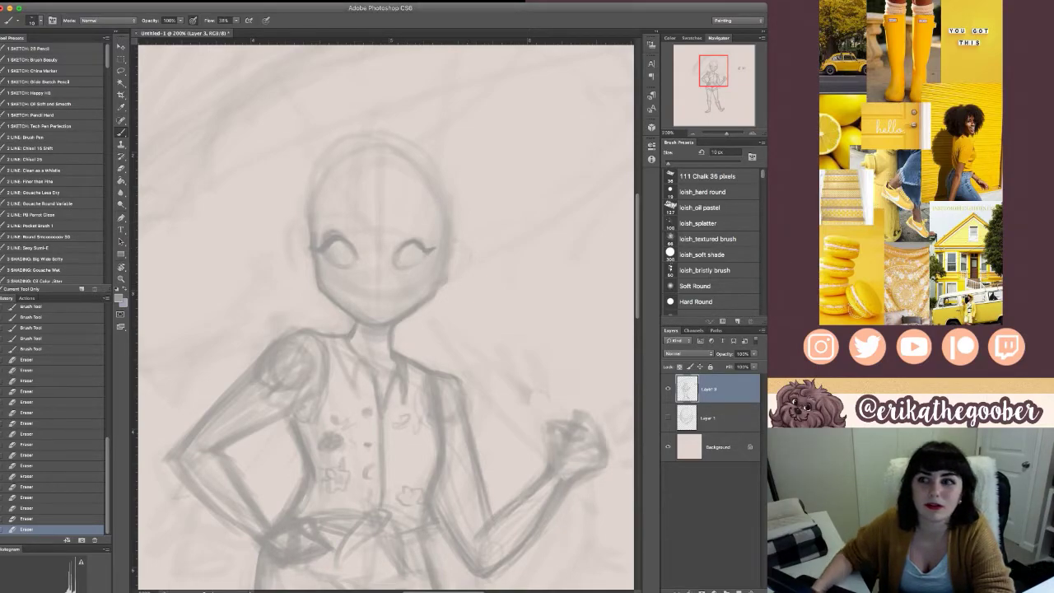
pyautogui.moveTo(450, 262); pyautogui.dragTo(429, 302)
pyautogui.moveTo(440, 291); pyautogui.dragTo(421, 310)
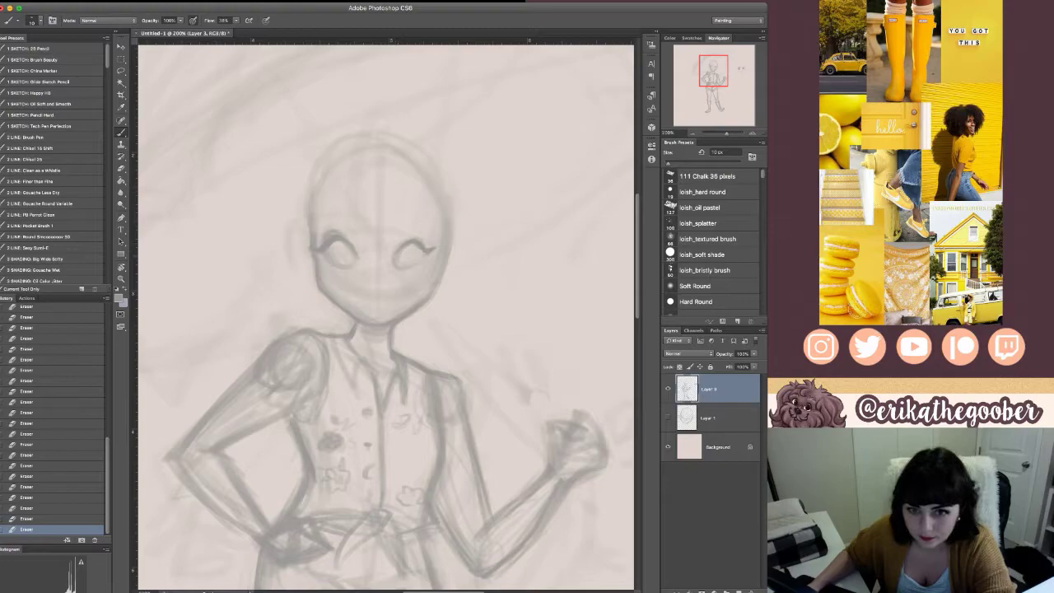
# - Refine the curved upper lids and lashes on both of the figure's eyes
pyautogui.moveTo(412, 241); pyautogui.dragTo(423, 249)
pyautogui.moveTo(414, 242); pyautogui.dragTo(434, 249)
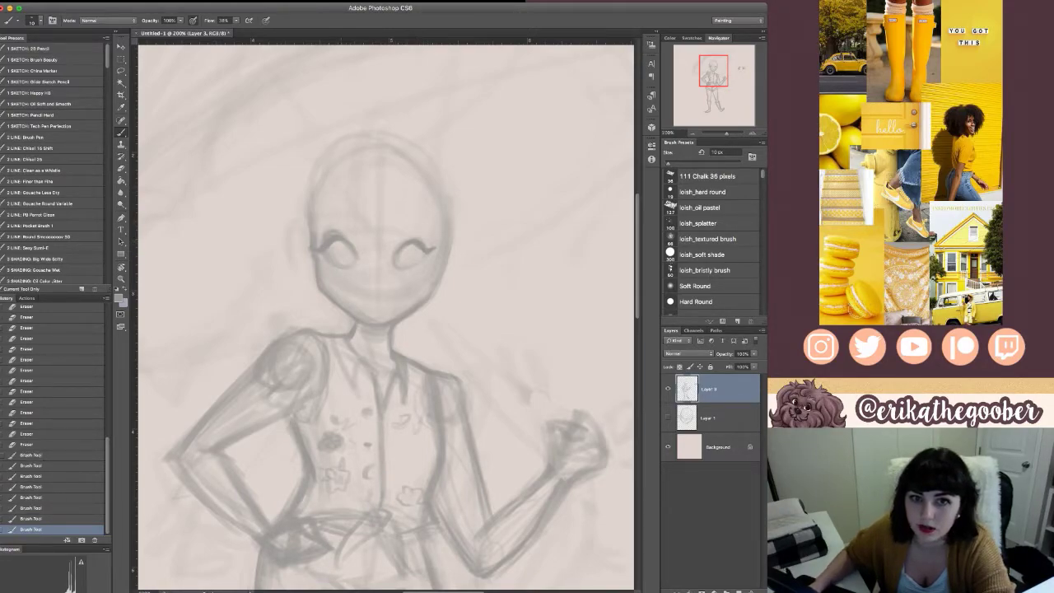
pyautogui.moveTo(323, 244)
pyautogui.mouseDown()
pyautogui.moveTo(339, 236)
pyautogui.moveTo(354, 246)
pyautogui.mouseUp()
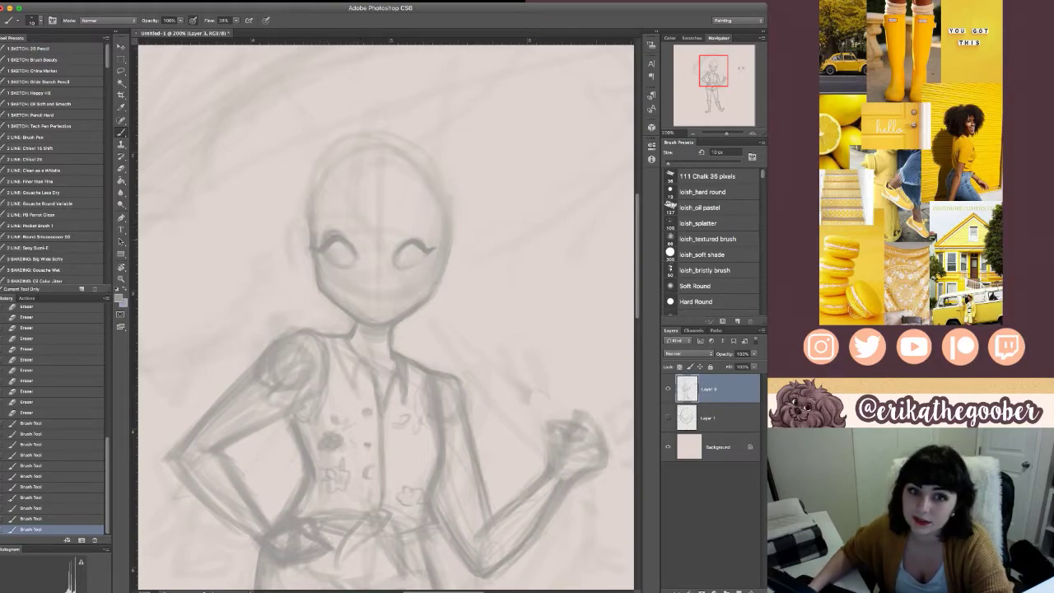
pyautogui.moveTo(325, 234); pyautogui.dragTo(337, 230)
pyautogui.moveTo(329, 230)
pyautogui.mouseDown()
pyautogui.moveTo(351, 239)
pyautogui.moveTo(341, 231)
pyautogui.mouseUp()
pyautogui.moveTo(340, 231); pyautogui.dragTo(353, 240)
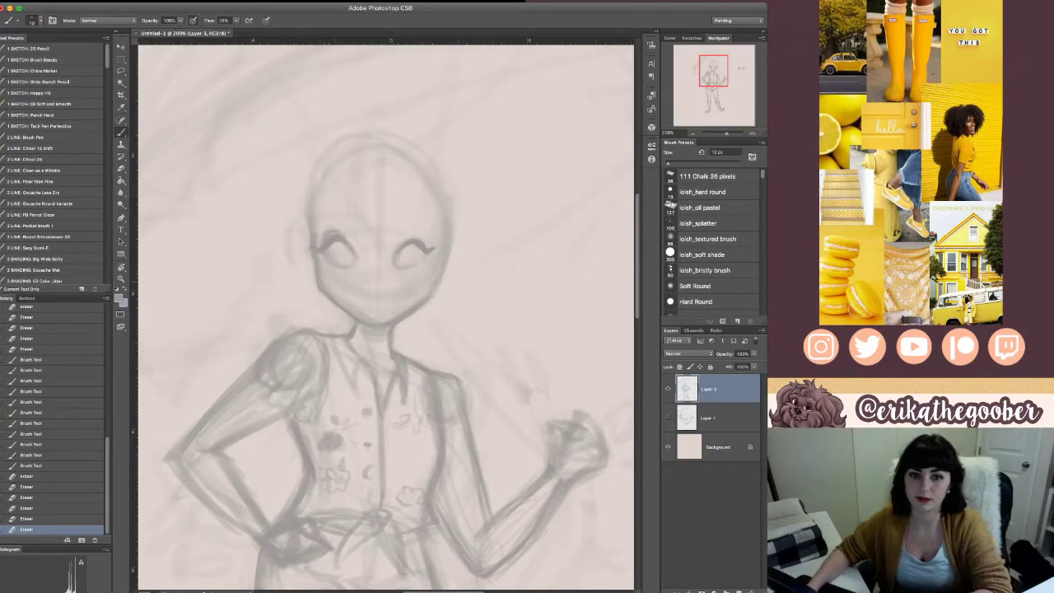
# - Clean up the figure's left-hand jaw line and rework the neck and shoulder lines beside the collar
pyautogui.moveTo(318, 282); pyautogui.dragTo(359, 322)
pyautogui.moveTo(321, 288); pyautogui.dragTo(342, 309)
pyautogui.moveTo(393, 333); pyautogui.dragTo(406, 363)
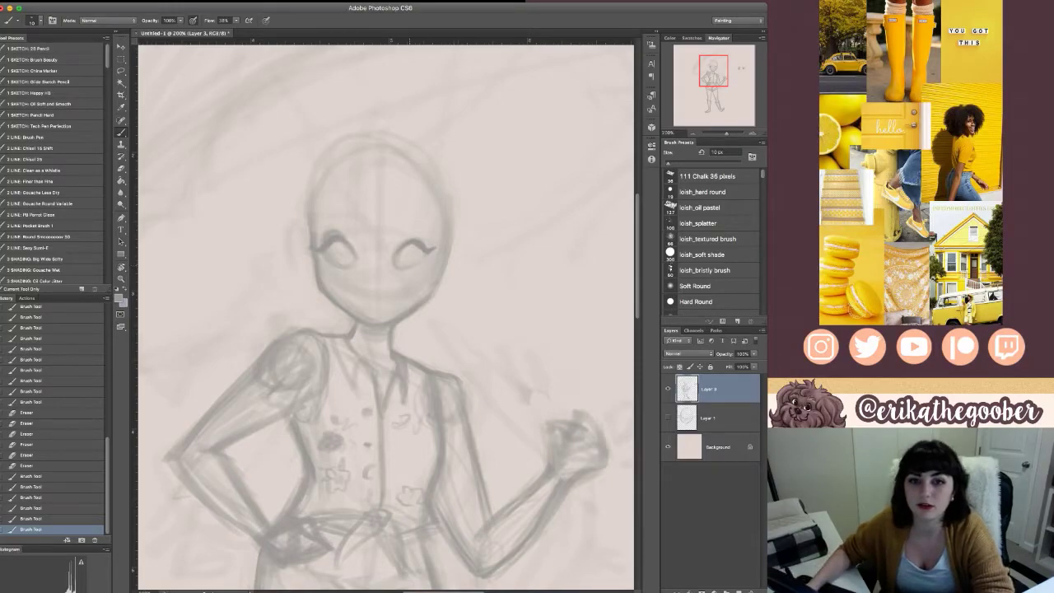
pyautogui.moveTo(400, 359)
pyautogui.mouseDown()
pyautogui.moveTo(437, 375)
pyautogui.moveTo(407, 400)
pyautogui.moveTo(436, 405)
pyautogui.mouseUp()
pyautogui.press(']')
pyautogui.press(']')
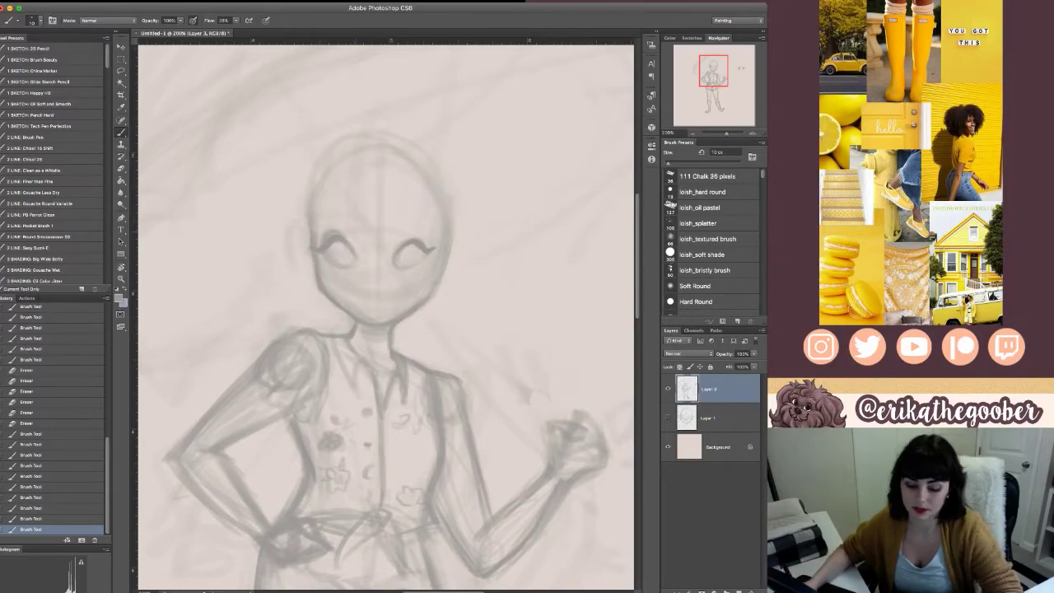
# - Compare the figure with the head study and erase the figure's old head and face
pyautogui.press('super+minus')
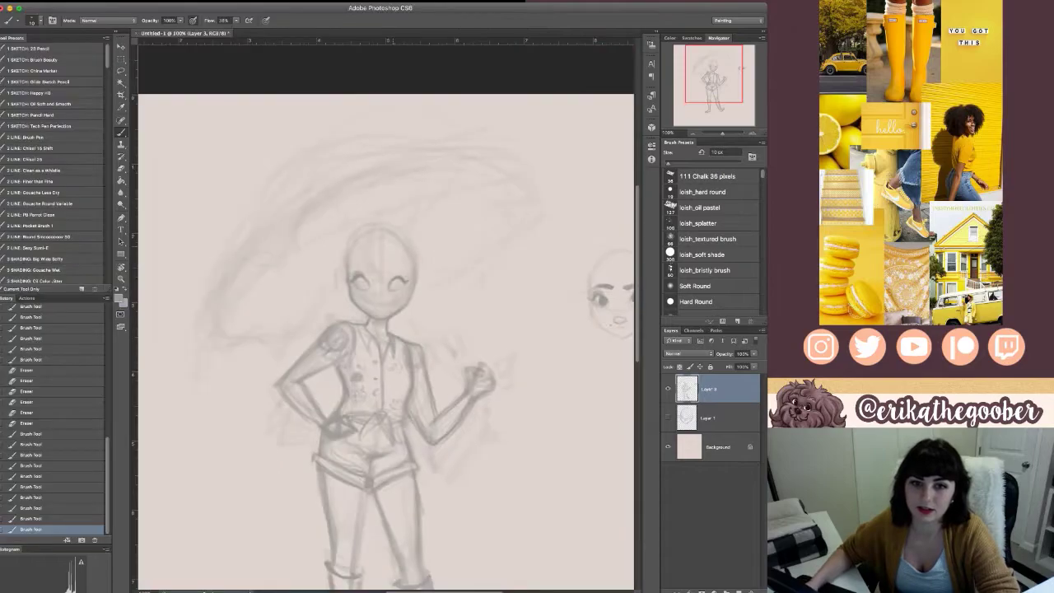
pyautogui.press('super+plus')
pyautogui.moveTo(545, 317)
pyautogui.mouseDown()
pyautogui.moveTo(314, 318)
pyautogui.moveTo(227, 294)
pyautogui.mouseUp()
pyautogui.press('super+minus')
pyautogui.moveTo(329, 330); pyautogui.dragTo(425, 317)
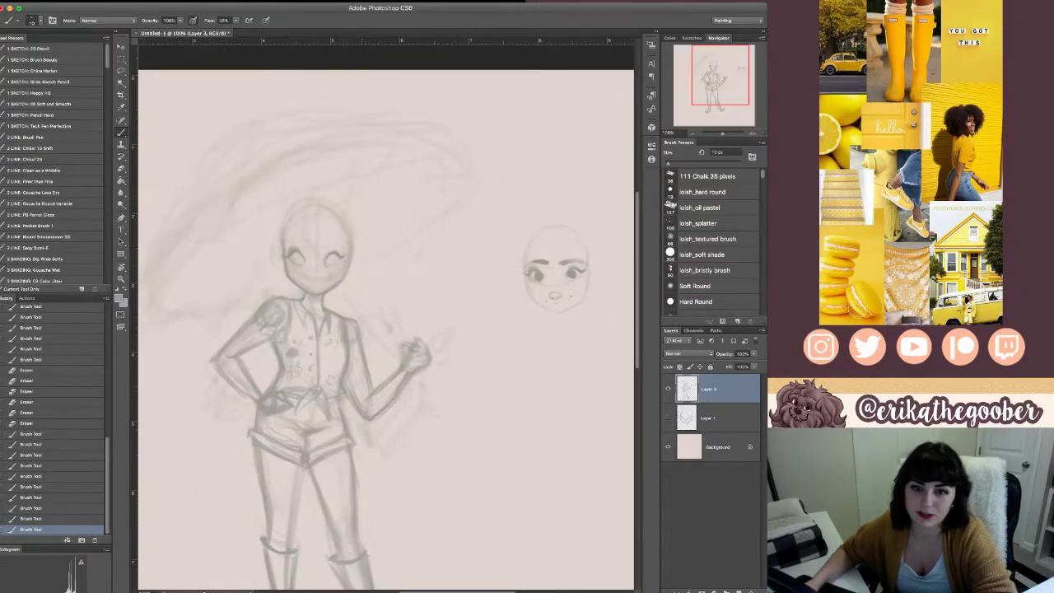
pyautogui.moveTo(296, 246)
pyautogui.mouseDown()
pyautogui.moveTo(291, 270)
pyautogui.moveTo(284, 242)
pyautogui.moveTo(328, 288)
pyautogui.moveTo(339, 254)
pyautogui.moveTo(324, 211)
pyautogui.moveTo(282, 237)
pyautogui.mouseUp()
pyautogui.moveTo(338, 284); pyautogui.dragTo(353, 232)
# - Lasso the head study, move it onto the figure's neck, adjust it with Free Transform and deselect
pyautogui.press('l')
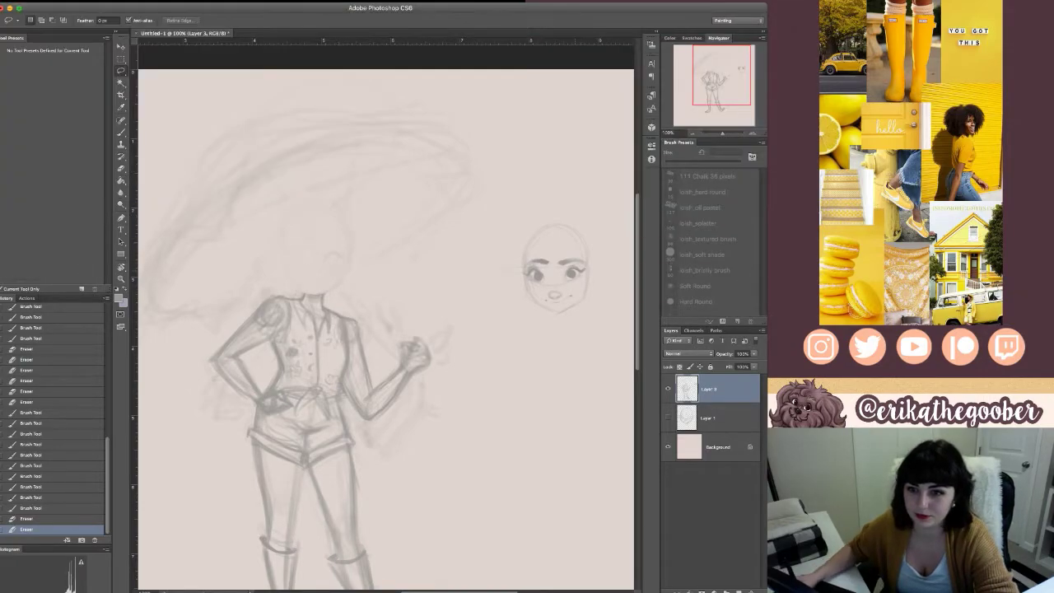
pyautogui.moveTo(560, 195); pyautogui.dragTo(599, 218)
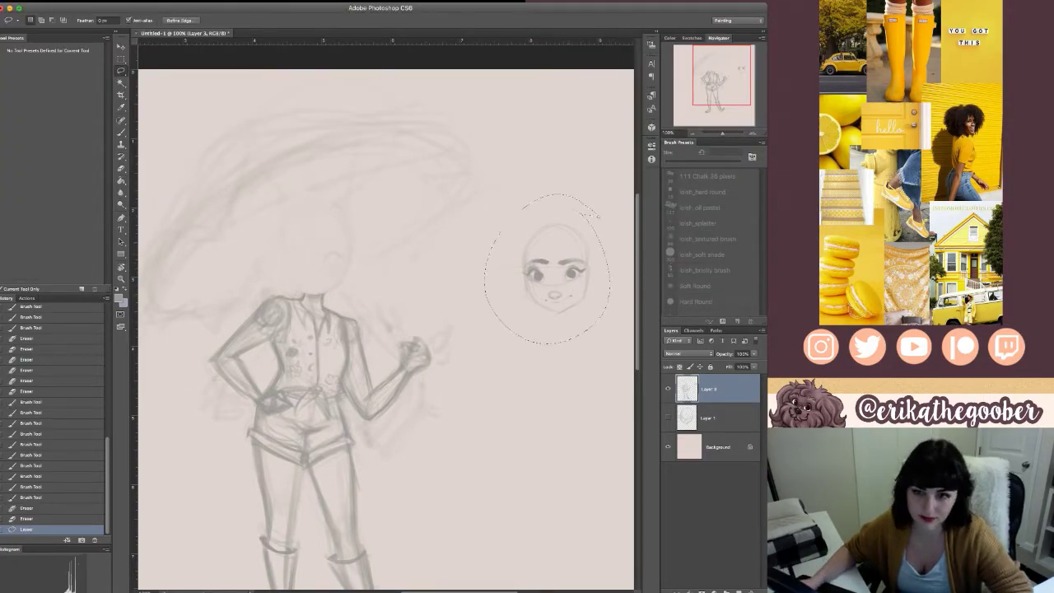
pyautogui.press('v')
pyautogui.moveTo(556, 276); pyautogui.dragTo(324, 253)
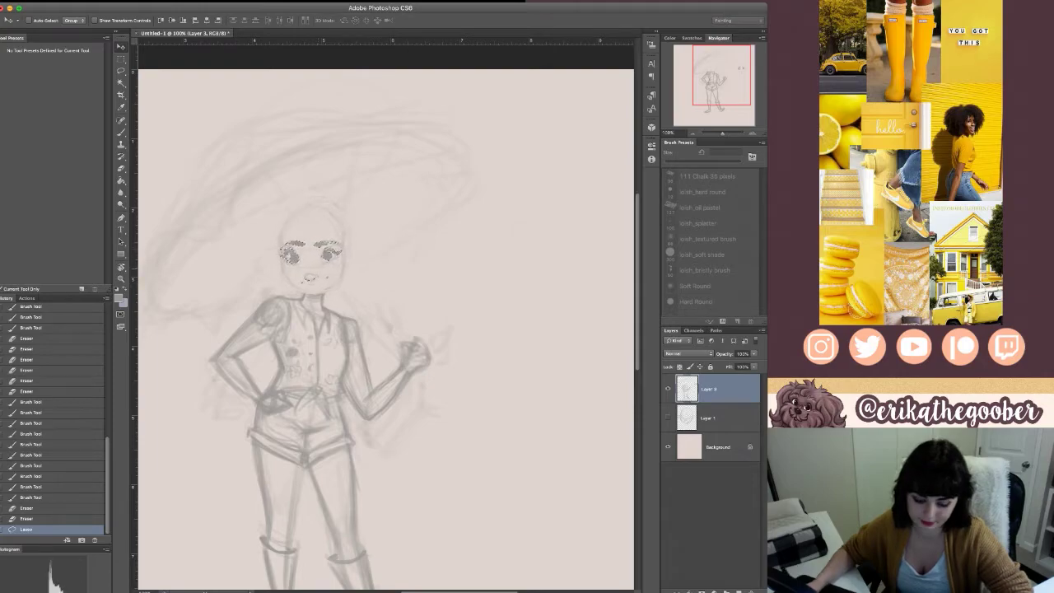
pyautogui.press('super+t')
pyautogui.moveTo(372, 301); pyautogui.dragTo(374, 298)
pyautogui.moveTo(318, 266); pyautogui.dragTo(318, 265)
pyautogui.press('Return')
pyautogui.press('super+d')
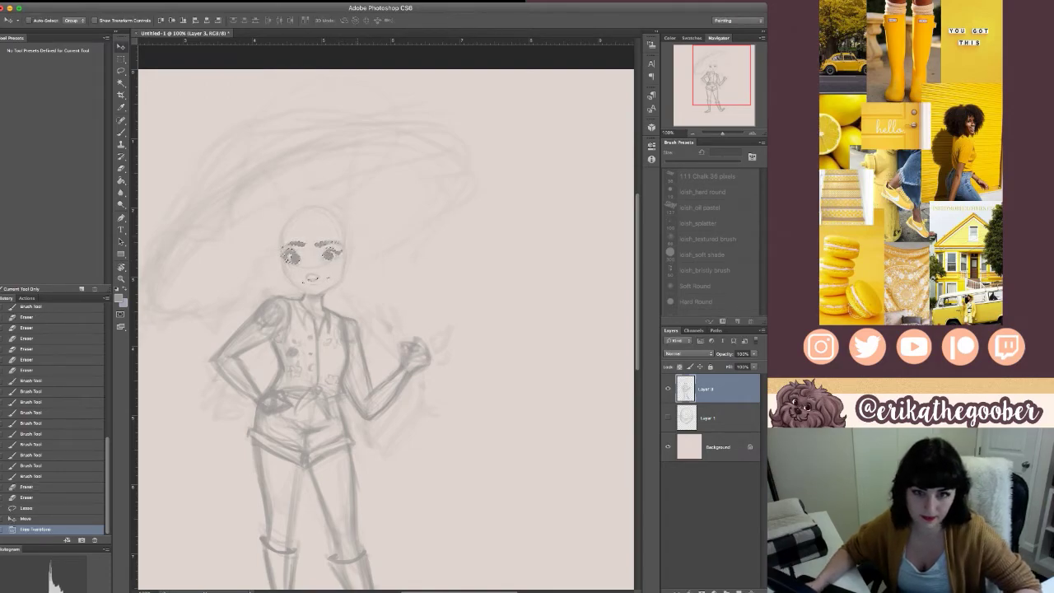
# - Refine the floral pattern on the right-hand side of the shirt with a smaller brush
pyautogui.press('super+minus')
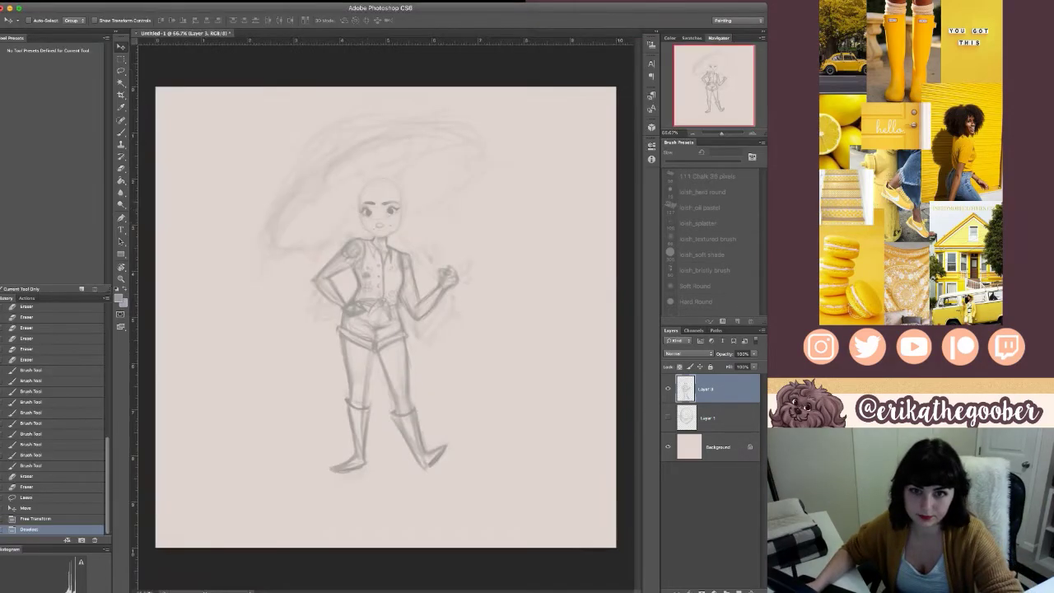
pyautogui.press('super+plus')
pyautogui.press('super+plus')
pyautogui.moveTo(321, 205); pyautogui.dragTo(329, 396)
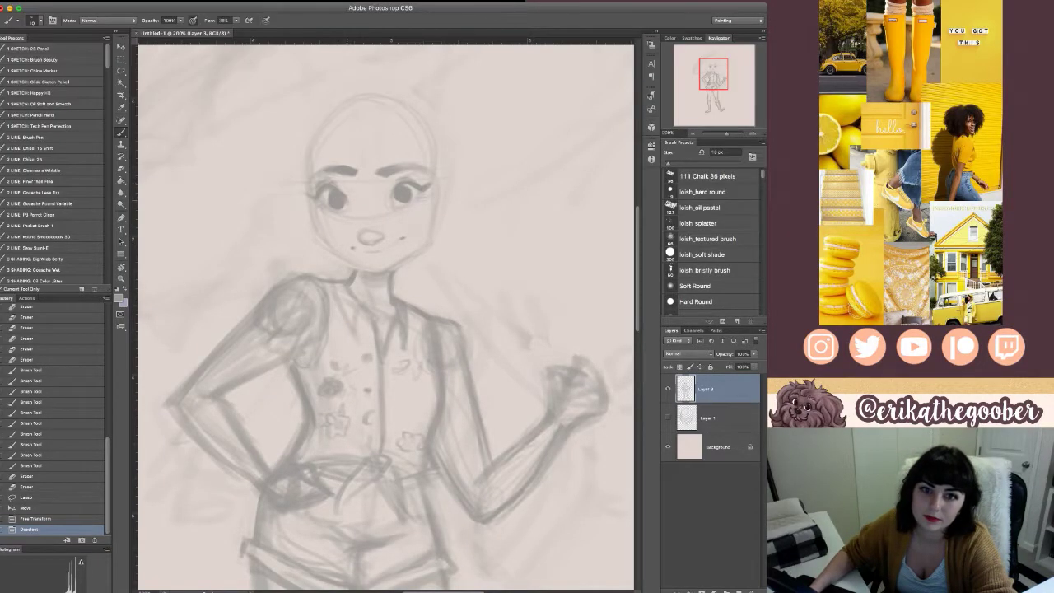
pyautogui.press('[')
pyautogui.moveTo(397, 362)
pyautogui.mouseDown()
pyautogui.moveTo(420, 367)
pyautogui.moveTo(407, 372)
pyautogui.mouseUp()
pyautogui.moveTo(409, 359); pyautogui.dragTo(418, 374)
pyautogui.moveTo(414, 370); pyautogui.dragTo(419, 366)
pyautogui.moveTo(402, 437)
pyautogui.mouseDown()
pyautogui.moveTo(421, 450)
pyautogui.moveTo(405, 445)
pyautogui.mouseUp()
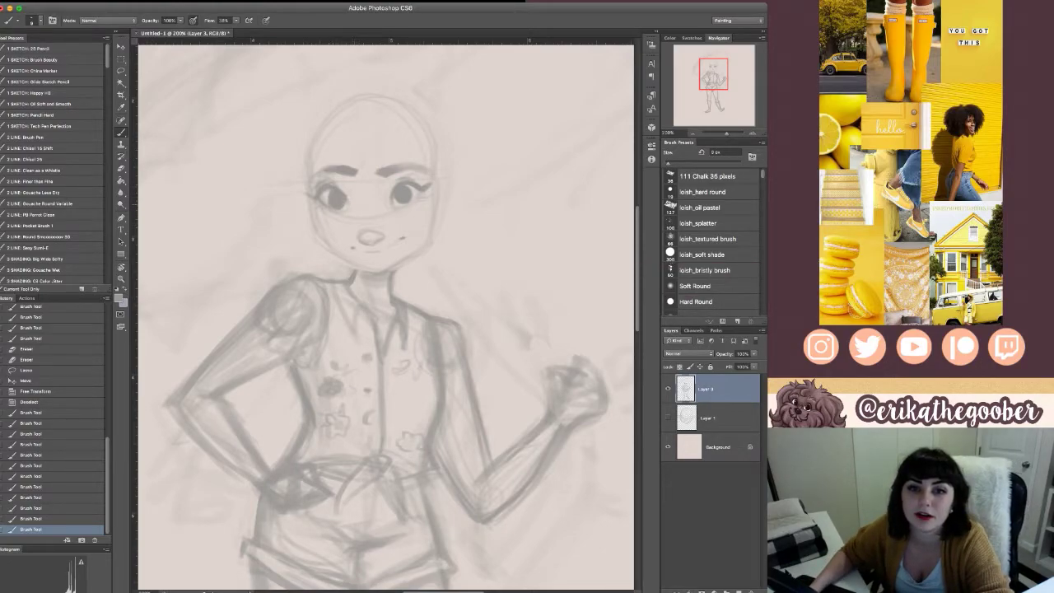
# - Erase stray sketch lines along the puffed sleeve's seam and beside the raised fist
pyautogui.moveTo(322, 290); pyautogui.dragTo(328, 311)
pyautogui.moveTo(323, 298); pyautogui.dragTo(320, 339)
pyautogui.moveTo(512, 313); pyautogui.dragTo(531, 342)
pyautogui.moveTo(515, 322); pyautogui.dragTo(532, 346)
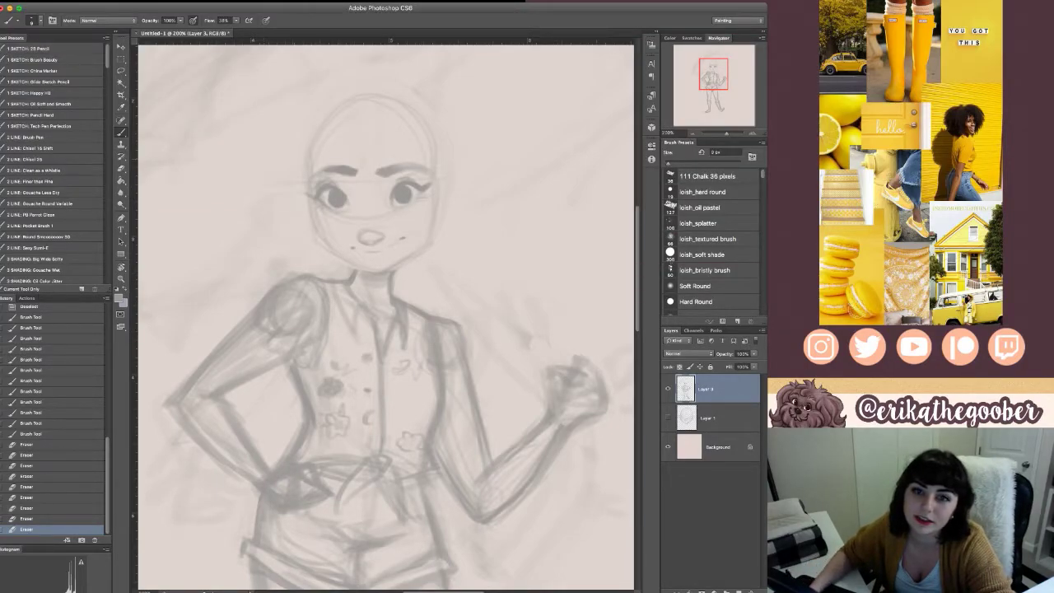
# - Touch up the outer corner of the left-hand eye on the transplanted face
pyautogui.moveTo(313, 195); pyautogui.dragTo(320, 199)
pyautogui.moveTo(313, 196); pyautogui.dragTo(320, 198)
pyautogui.moveTo(313, 196); pyautogui.dragTo(320, 198)
pyautogui.moveTo(313, 196); pyautogui.dragTo(320, 199)
# - Darken the winged lashes at the outer corners of both eyes with a reduced brush
pyautogui.press('[')
pyautogui.press('[')
pyautogui.press('[')
pyautogui.press('[')
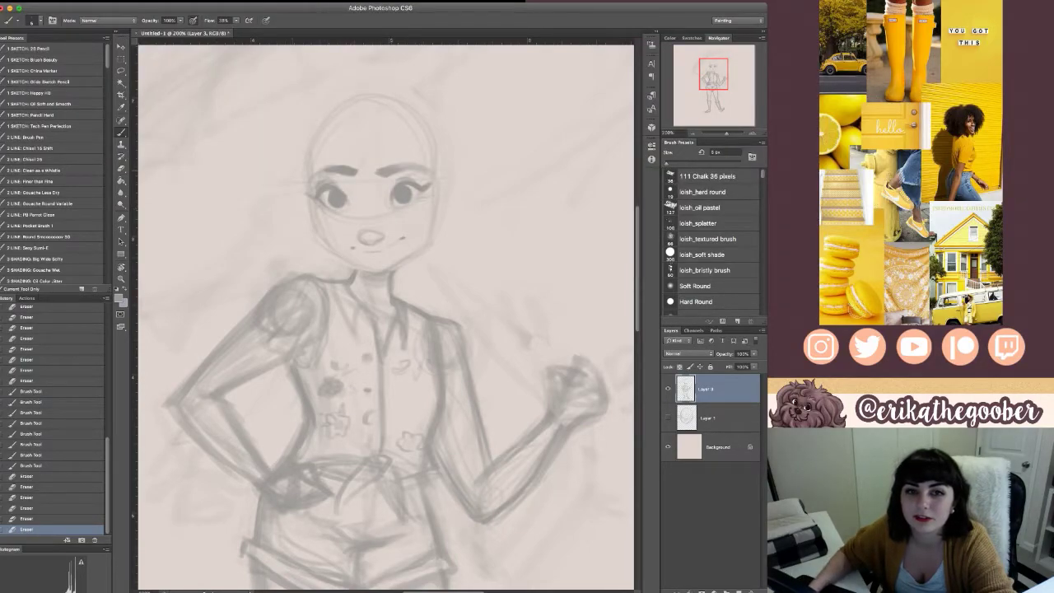
pyautogui.moveTo(326, 189); pyautogui.dragTo(310, 196)
pyautogui.moveTo(318, 195); pyautogui.dragTo(311, 196)
pyautogui.moveTo(318, 194); pyautogui.dragTo(311, 197)
pyautogui.moveTo(419, 191); pyautogui.dragTo(426, 186)
pyautogui.moveTo(419, 191); pyautogui.dragTo(426, 187)
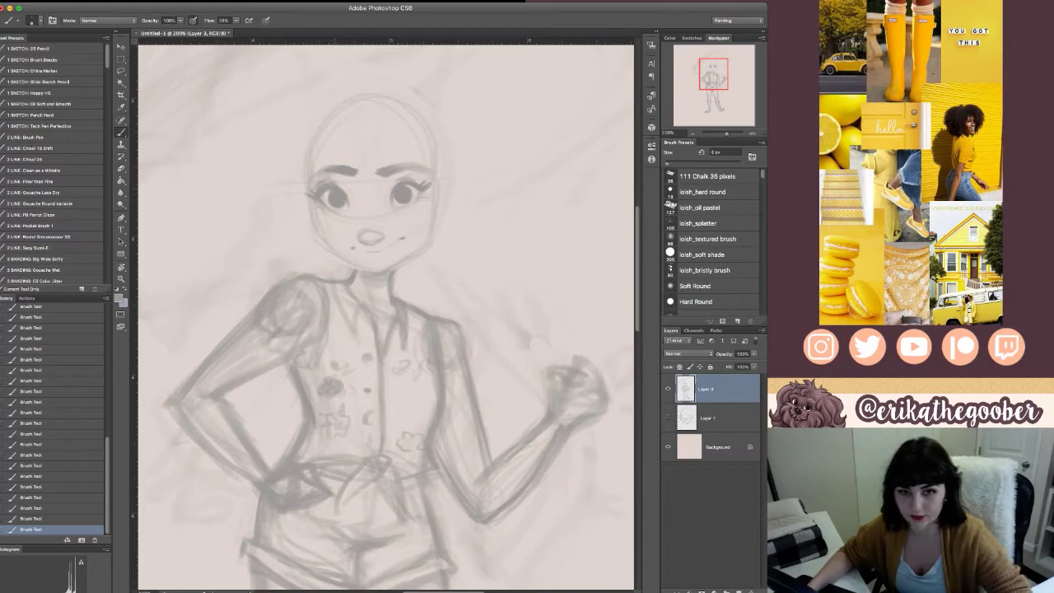
# - Flip the canvas horizontally and redraw the right-hand cheek and jaw line of the mirrored face
pyautogui.press('super+0')
pyautogui.press('super+shift+h')
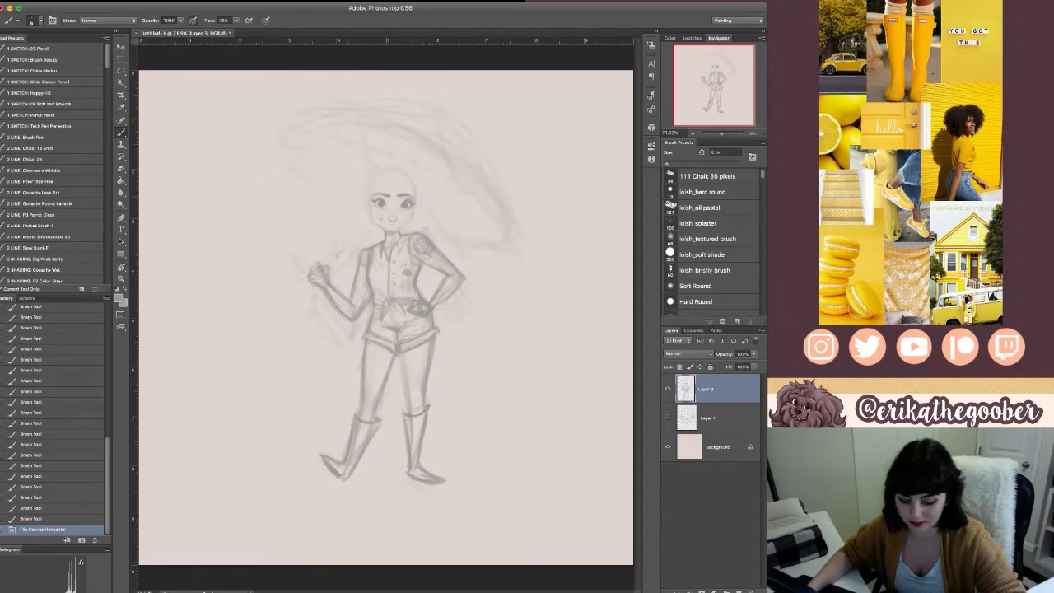
pyautogui.press('super+equal')
pyautogui.press('super+equal')
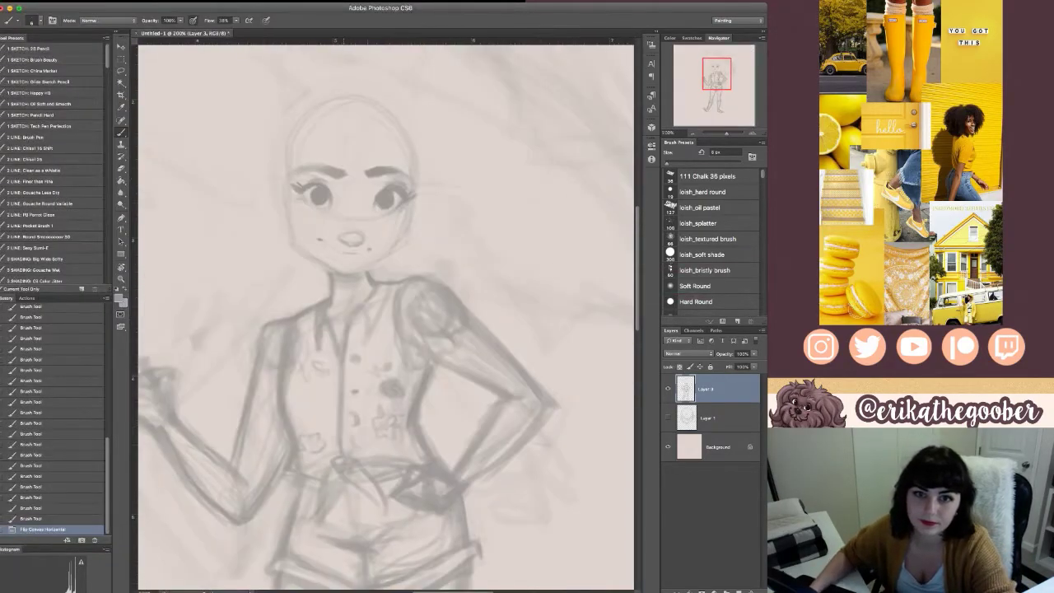
pyautogui.moveTo(411, 206); pyautogui.dragTo(407, 233)
pyautogui.moveTo(412, 211); pyautogui.dragTo(395, 250)
pyautogui.moveTo(409, 224); pyautogui.dragTo(372, 267)
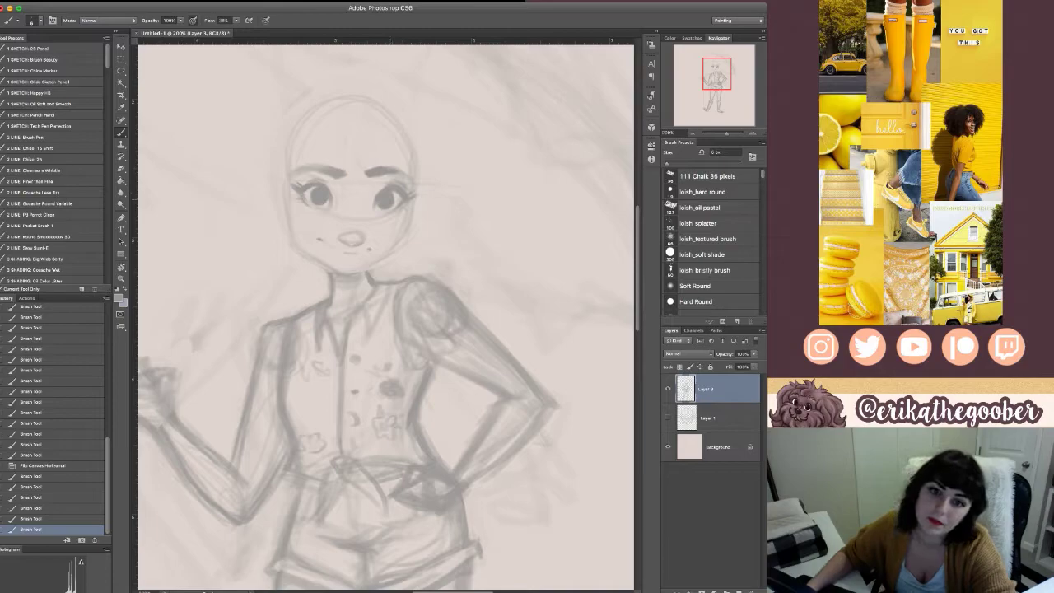
# - Flip the canvas back and erase the nose, the mouth and the guide line across the face
pyautogui.press('h')
pyautogui.moveTo(480, 343); pyautogui.dragTo(500, 362)
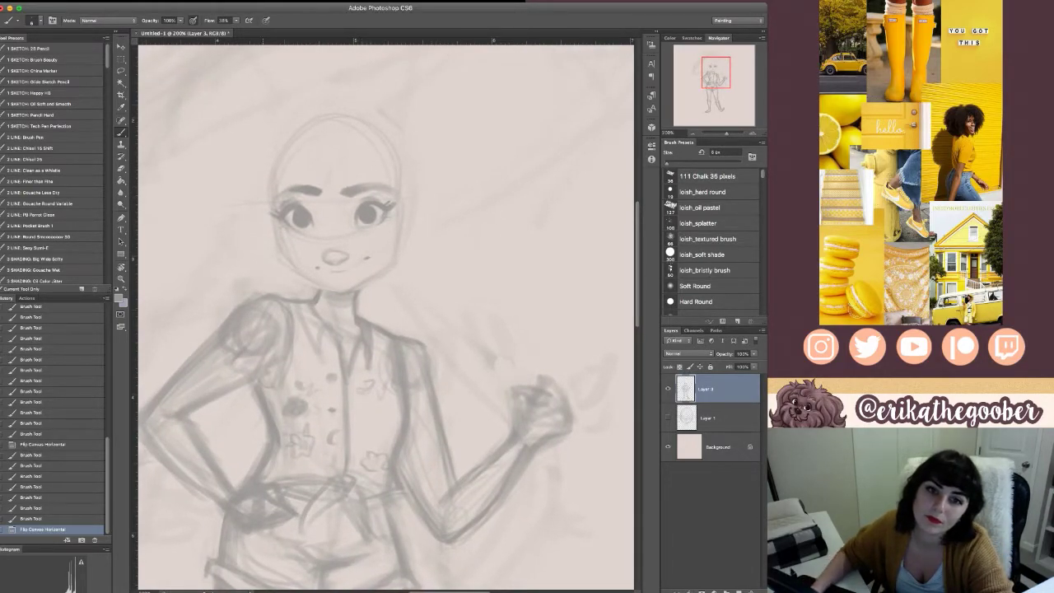
pyautogui.moveTo(275, 206)
pyautogui.mouseDown()
pyautogui.moveTo(279, 221)
pyautogui.moveTo(380, 234)
pyautogui.mouseUp()
pyautogui.moveTo(324, 255); pyautogui.dragTo(368, 258)
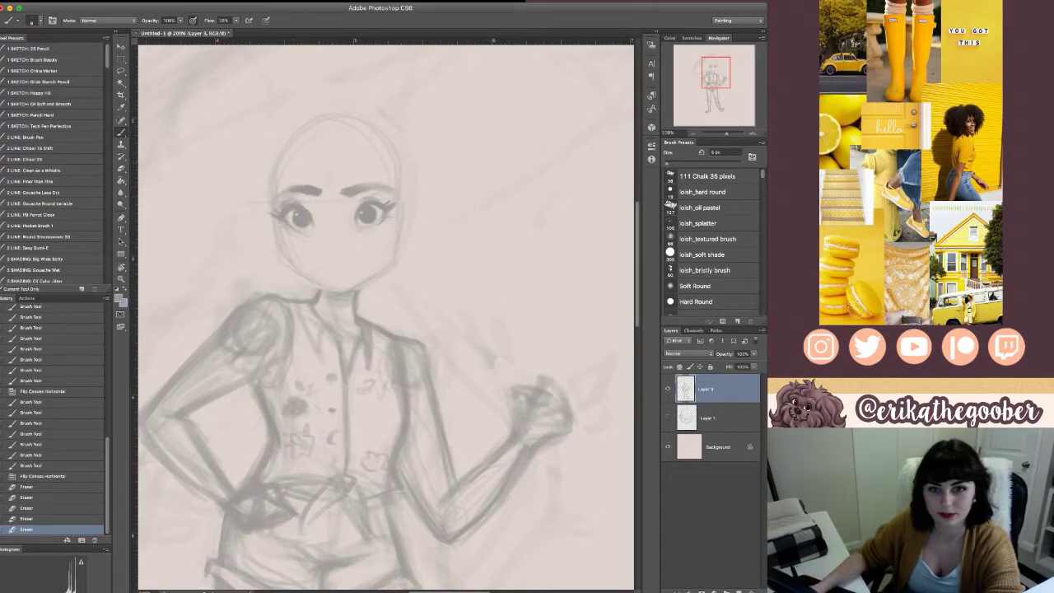
# - Redraw the left-hand cheek, jaw and chin contour with an enlarged brush
pyautogui.press(']')
pyautogui.press(']')
pyautogui.moveTo(280, 225)
pyautogui.mouseDown()
pyautogui.moveTo(292, 264)
pyautogui.moveTo(309, 277)
pyautogui.mouseUp()
pyautogui.moveTo(295, 269); pyautogui.dragTo(336, 290)
pyautogui.moveTo(321, 285); pyautogui.dragTo(355, 290)
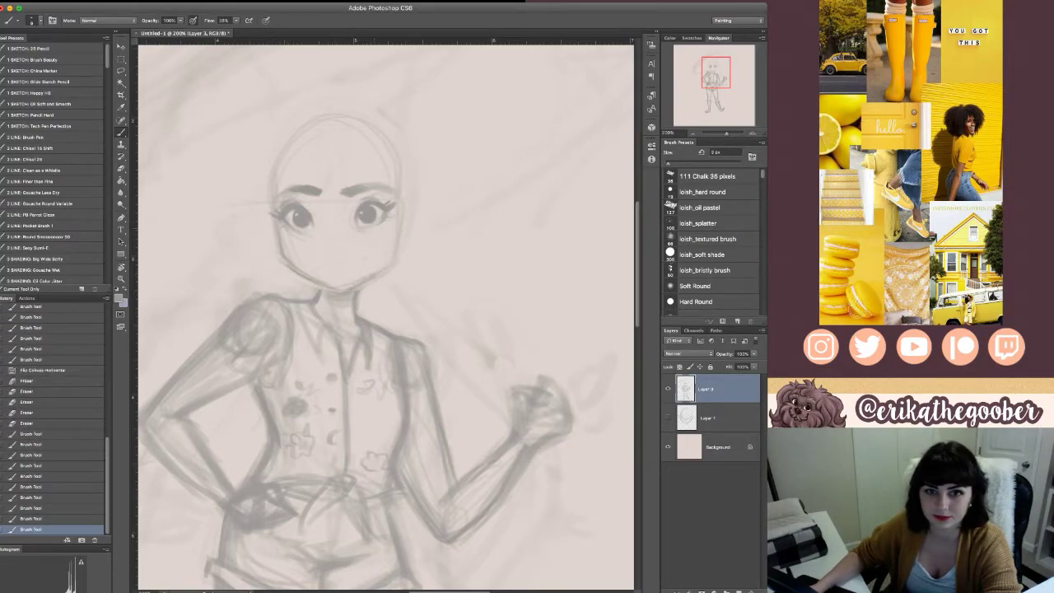
# - Redraw the right-hand cheek and jaw down to the chin with darker strokes
pyautogui.moveTo(402, 203); pyautogui.dragTo(395, 263)
pyautogui.moveTo(401, 223); pyautogui.dragTo(392, 267)
pyautogui.moveTo(399, 247); pyautogui.dragTo(380, 279)
pyautogui.moveTo(401, 238); pyautogui.dragTo(394, 264)
pyautogui.moveTo(397, 254)
pyautogui.mouseDown()
pyautogui.moveTo(384, 273)
pyautogui.moveTo(334, 290)
pyautogui.moveTo(349, 290)
pyautogui.mouseUp()
# - Sketch a new rounded nose and a small mouth on the face with the 7 px brush
pyautogui.press('[')
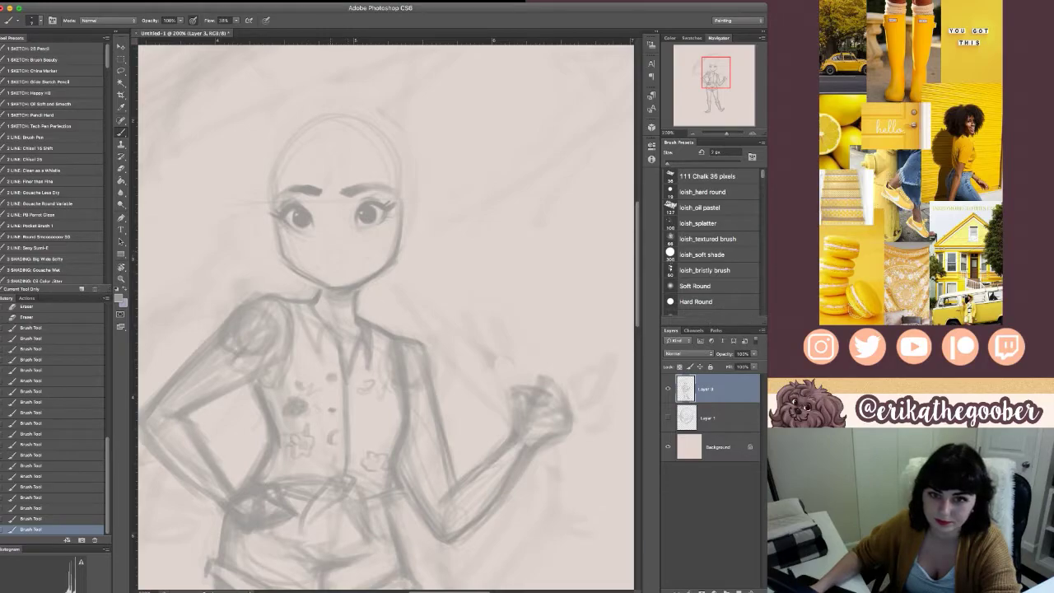
pyautogui.moveTo(328, 254); pyautogui.dragTo(340, 254)
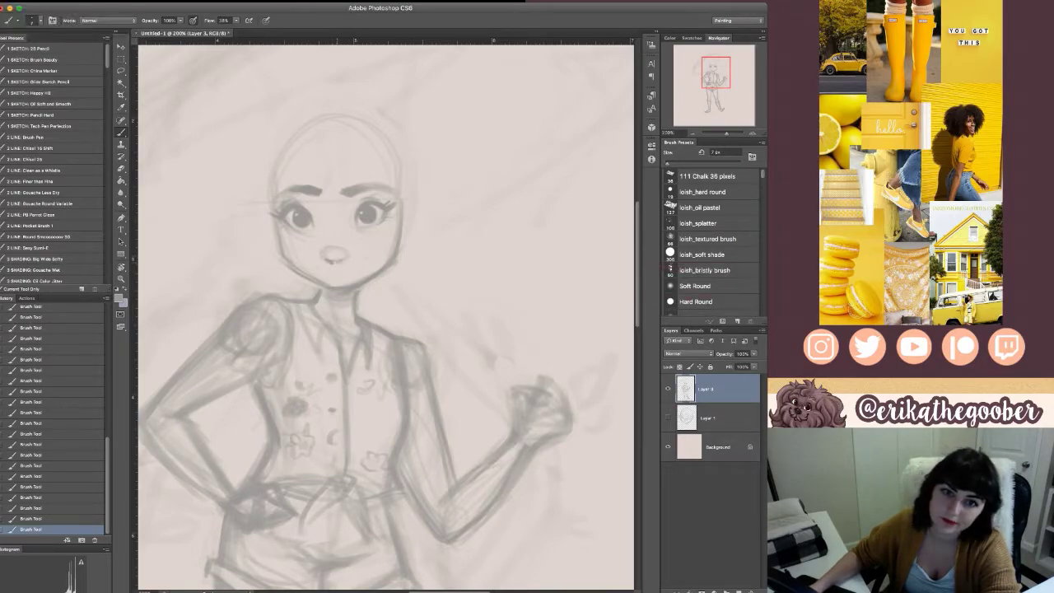
pyautogui.press(']')
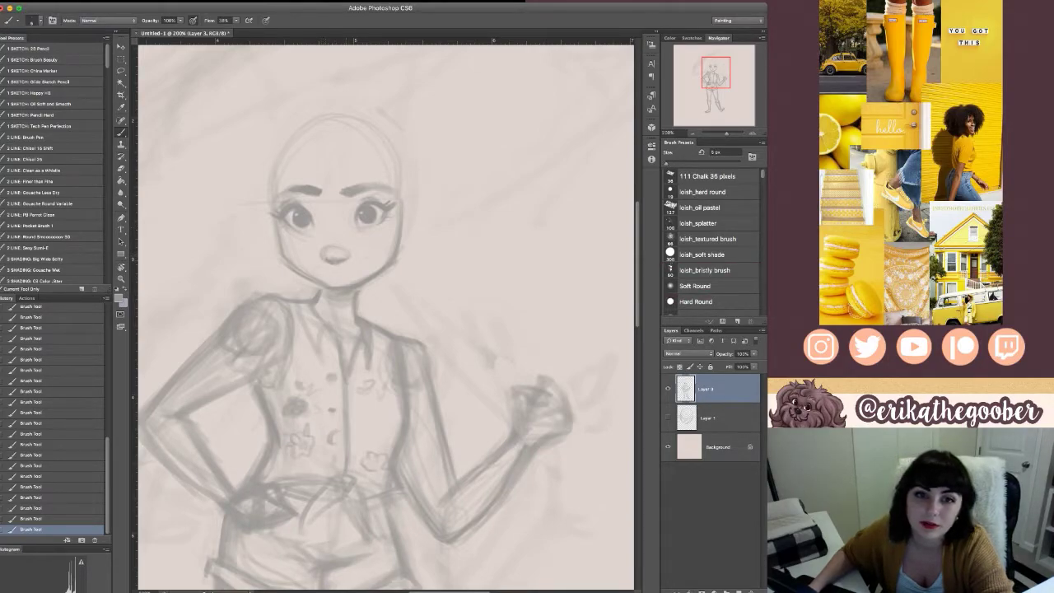
pyautogui.press(']')
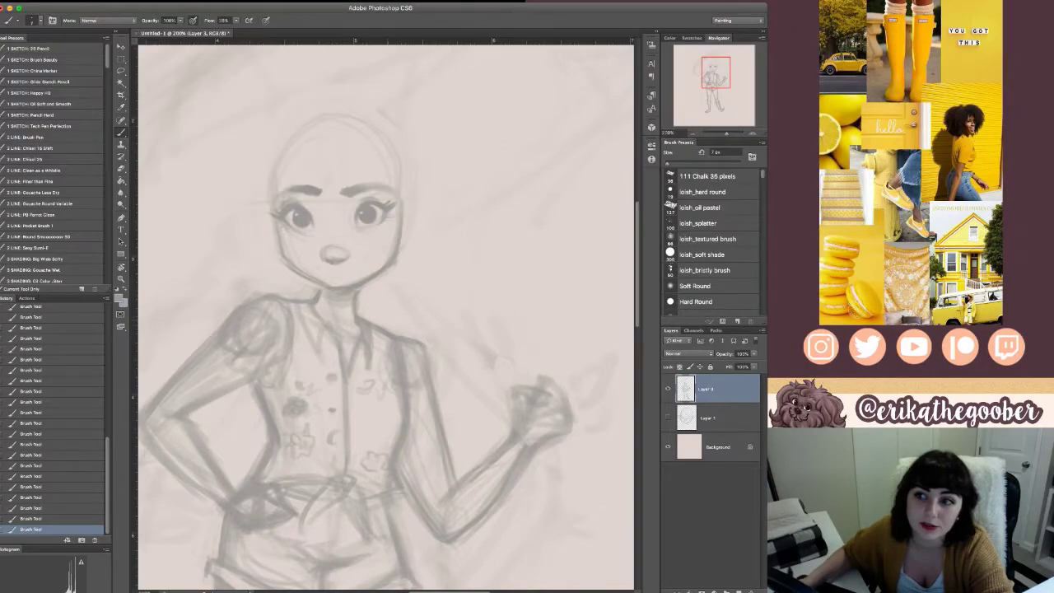
# - Erase the stray construction lines around the mouth, cheeks and jaw of the face
pyautogui.moveTo(326, 267); pyautogui.dragTo(342, 267)
pyautogui.moveTo(275, 206); pyautogui.dragTo(285, 213)
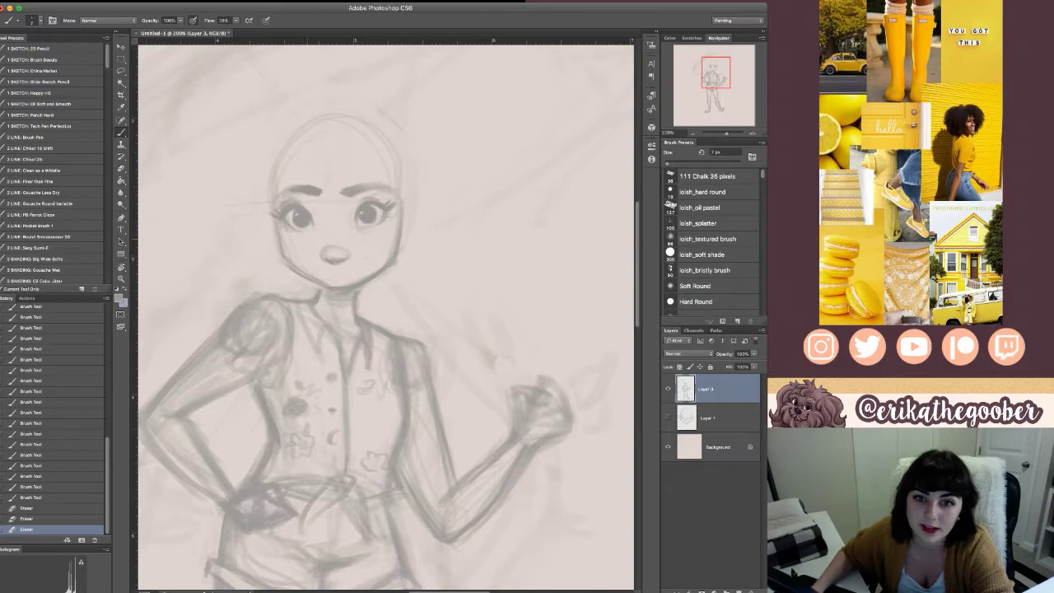
pyautogui.moveTo(393, 201); pyautogui.dragTo(400, 213)
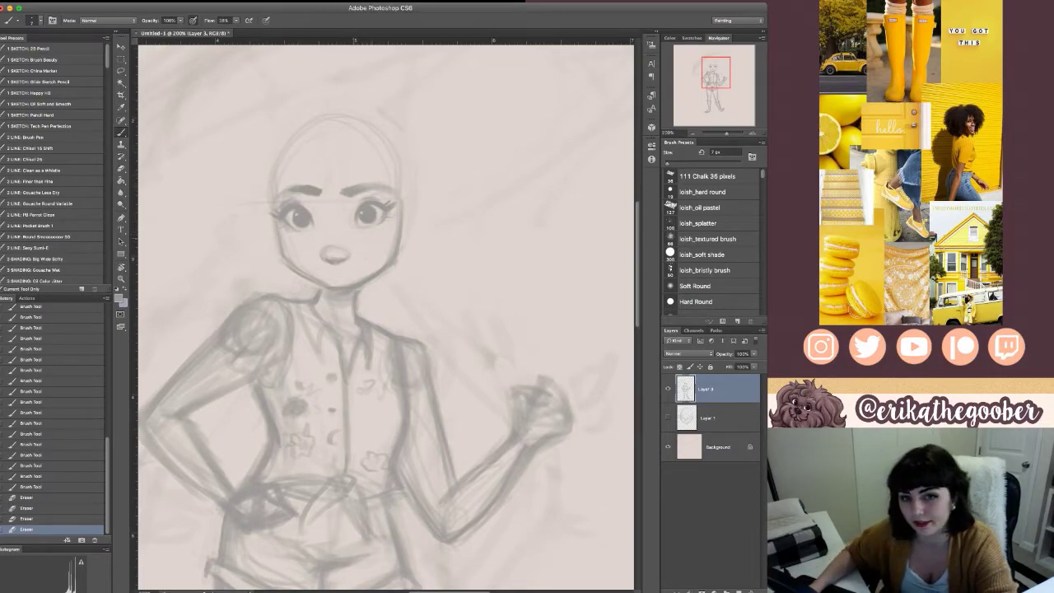
pyautogui.press(']')
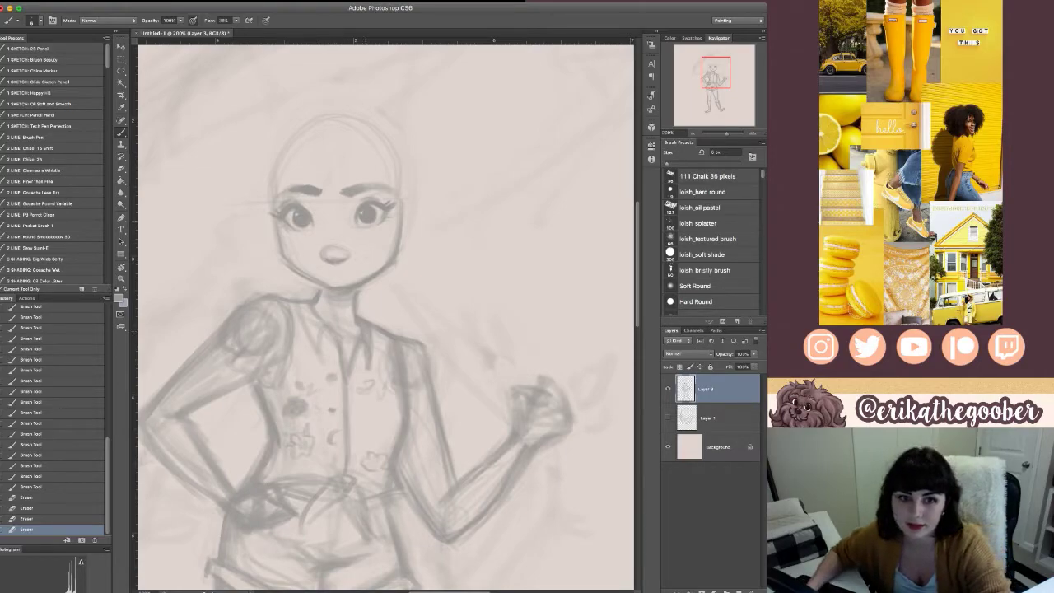
pyautogui.moveTo(333, 376); pyautogui.dragTo(333, 387)
pyautogui.moveTo(332, 381); pyautogui.dragTo(332, 387)
pyautogui.moveTo(333, 381); pyautogui.dragTo(333, 389)
pyautogui.moveTo(333, 433); pyautogui.dragTo(332, 440)
pyautogui.moveTo(333, 435); pyautogui.dragTo(332, 442)
pyautogui.moveTo(332, 435); pyautogui.dragTo(332, 443)
pyautogui.moveTo(331, 437); pyautogui.dragTo(333, 471)
pyautogui.moveTo(332, 465); pyautogui.dragTo(333, 472)
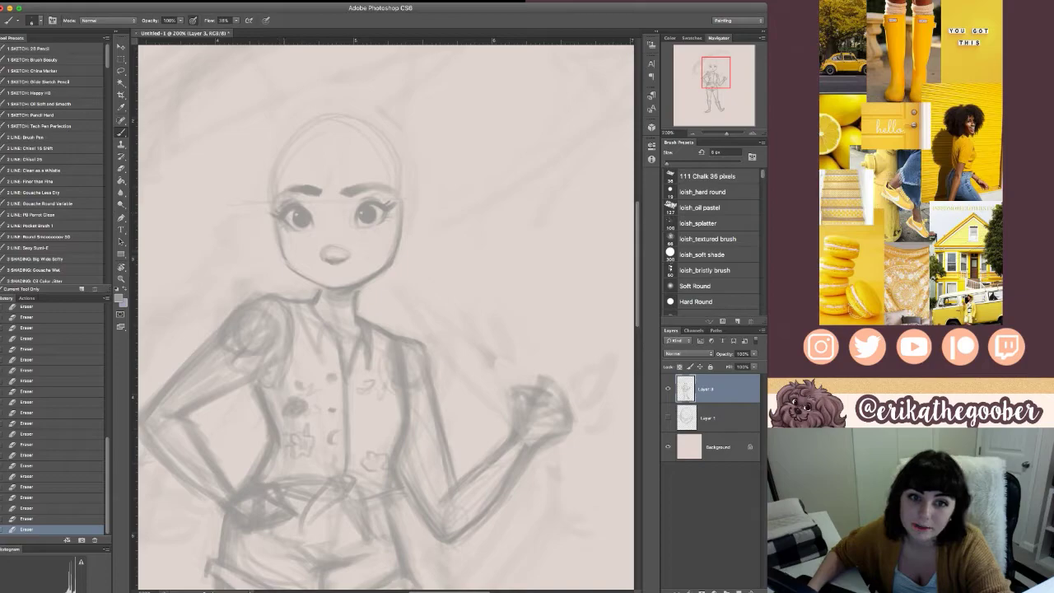
# - Strengthen the lashes at the outer corners of both eyes with short brush strokes
pyautogui.press(']')
pyautogui.moveTo(286, 212); pyautogui.dragTo(273, 206)
pyautogui.moveTo(285, 216); pyautogui.dragTo(274, 217)
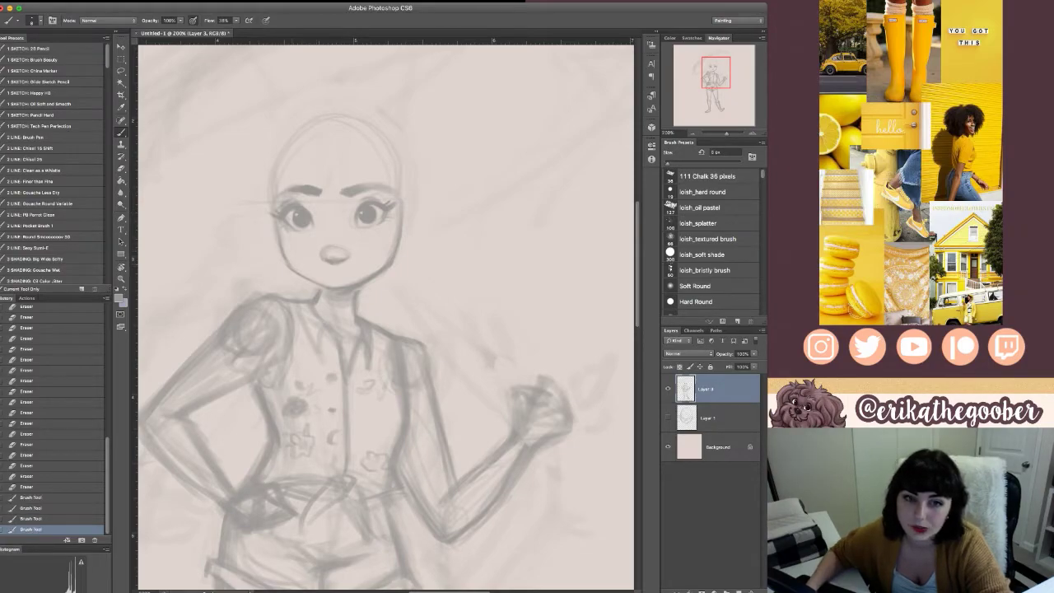
pyautogui.moveTo(384, 208)
pyautogui.mouseDown()
pyautogui.moveTo(395, 202)
pyautogui.moveTo(396, 211)
pyautogui.mouseUp()
pyautogui.moveTo(384, 216); pyautogui.dragTo(392, 220)
pyautogui.moveTo(381, 220); pyautogui.dragTo(388, 223)
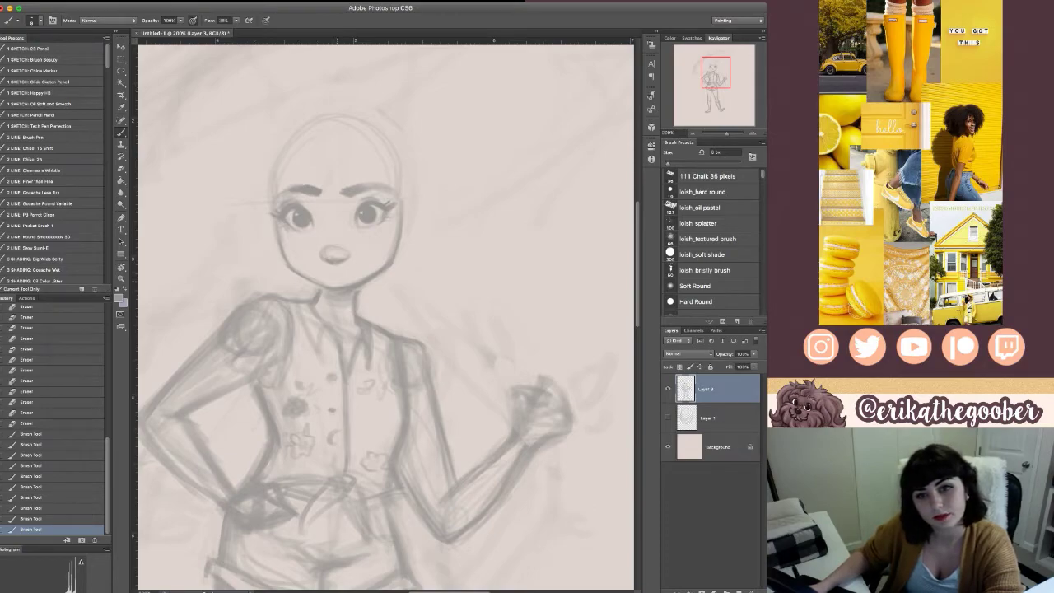
# - Sketch a wider, smirking mouth below the nose and undo the last stroke
pyautogui.moveTo(333, 271); pyautogui.dragTo(351, 267)
pyautogui.moveTo(351, 268)
pyautogui.mouseDown()
pyautogui.moveTo(372, 258)
pyautogui.moveTo(322, 263)
pyautogui.moveTo(354, 265)
pyautogui.moveTo(347, 270)
pyautogui.mouseUp()
pyautogui.press(']')
pyautogui.press(']')
pyautogui.press(']')
pyautogui.press('[')
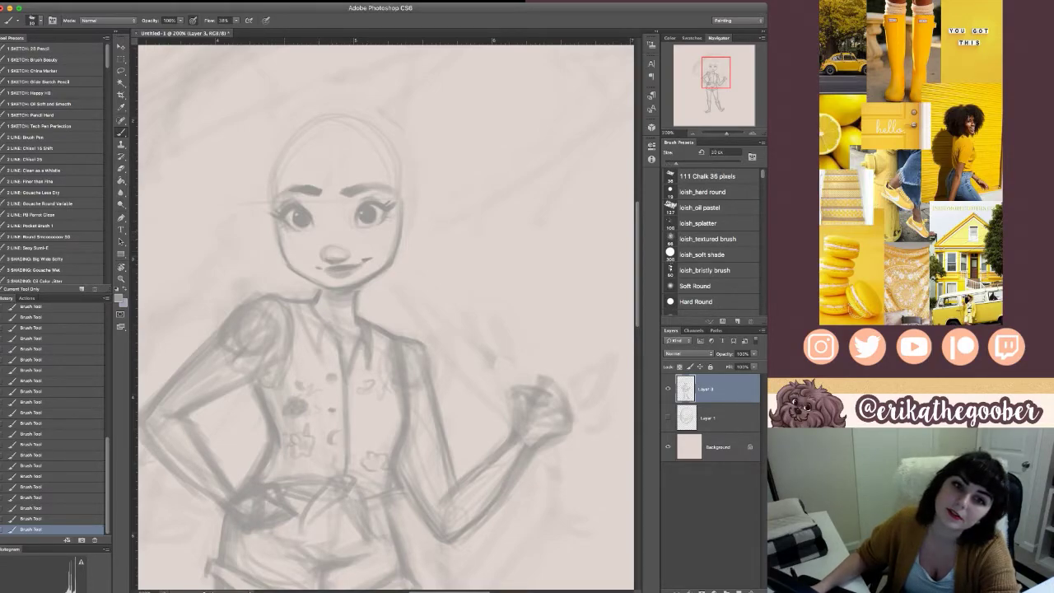
pyautogui.hotkey('ctrl', 'z')
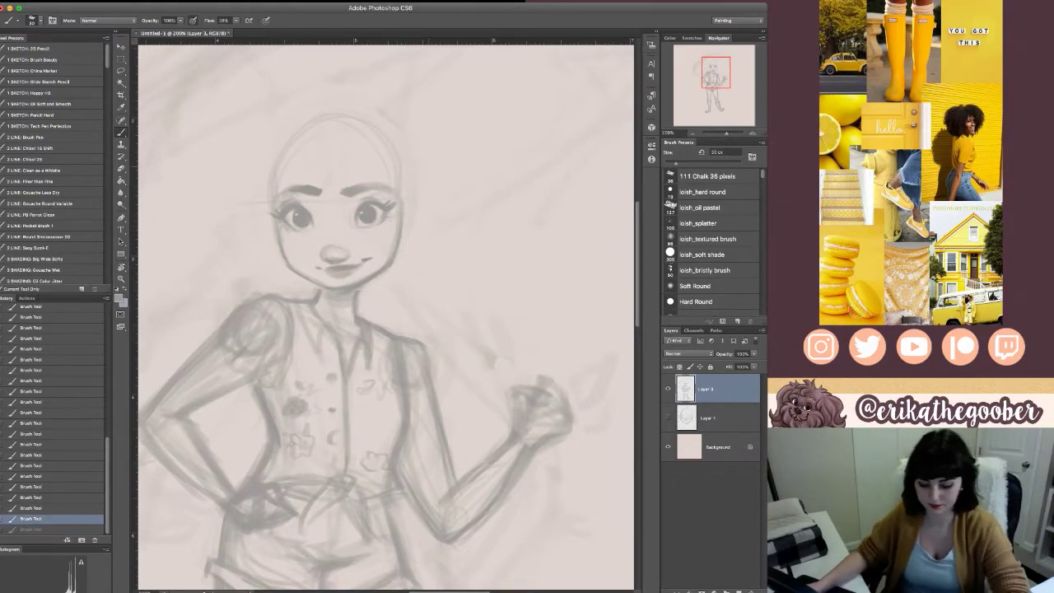
# - Lasso the mouth, adjust it with Free Transform, nudge it slightly left on the face and deselect
pyautogui.press('super+0')
pyautogui.press('super+plus')
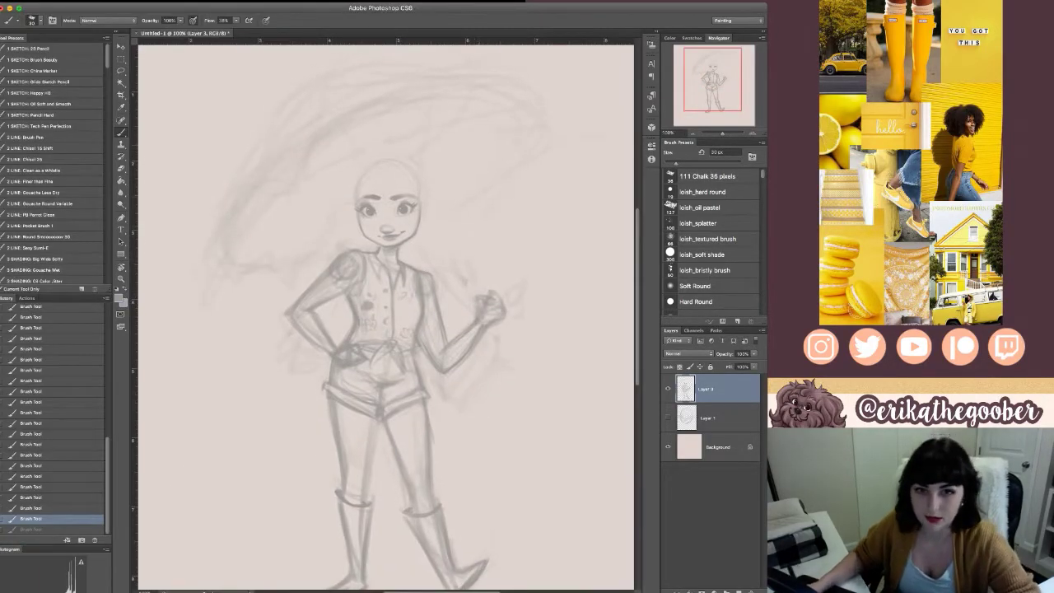
pyautogui.press('l')
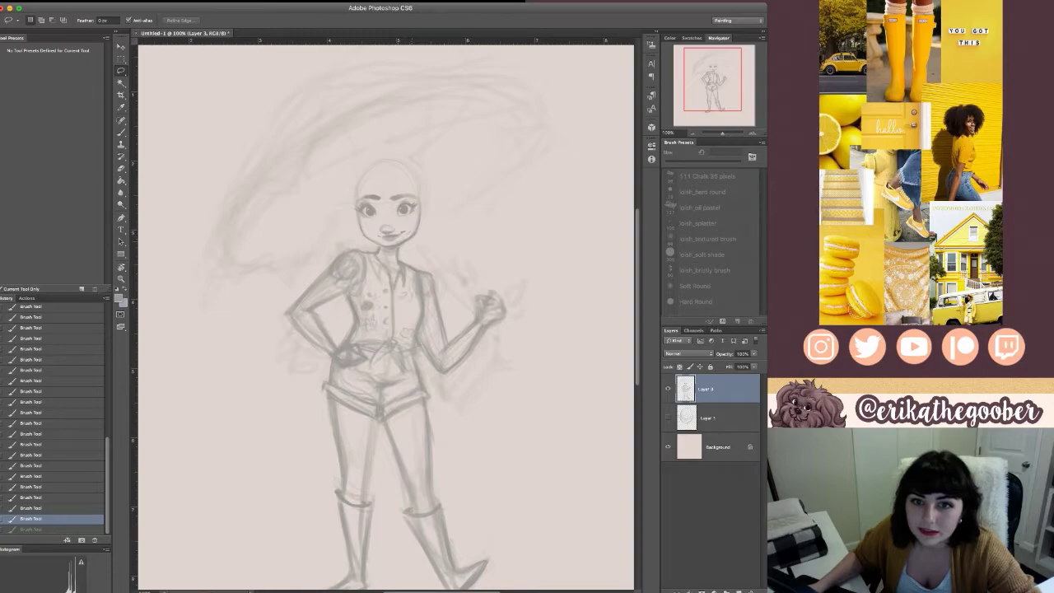
pyautogui.moveTo(402, 240)
pyautogui.mouseDown()
pyautogui.moveTo(413, 227)
pyautogui.moveTo(380, 221)
pyautogui.moveTo(411, 230)
pyautogui.moveTo(413, 218)
pyautogui.mouseUp()
pyautogui.press('super+t')
pyautogui.press('Return')
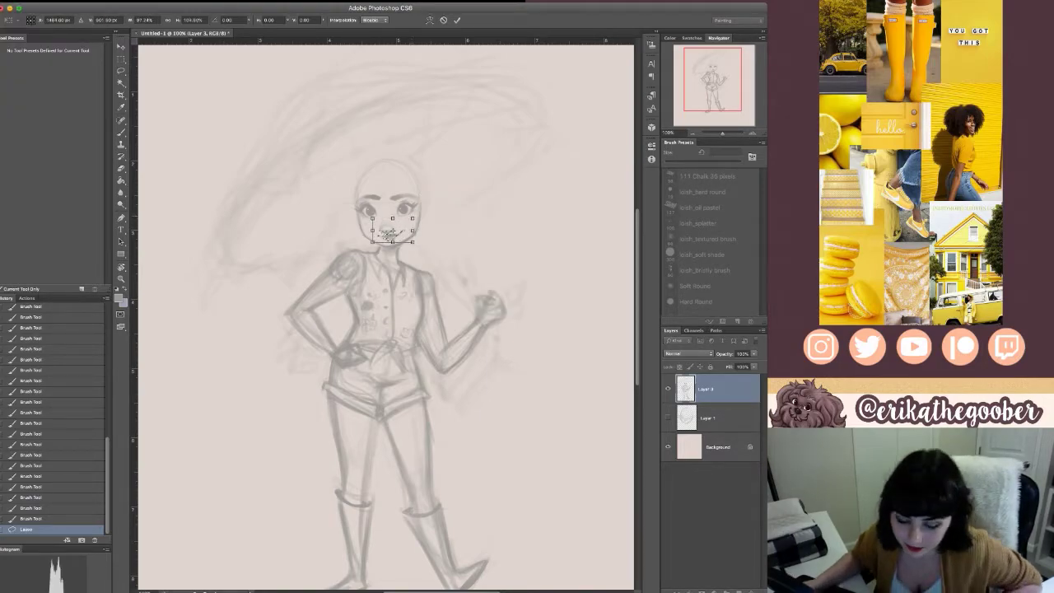
pyautogui.press('Return')
pyautogui.press('v')
pyautogui.press('Left')
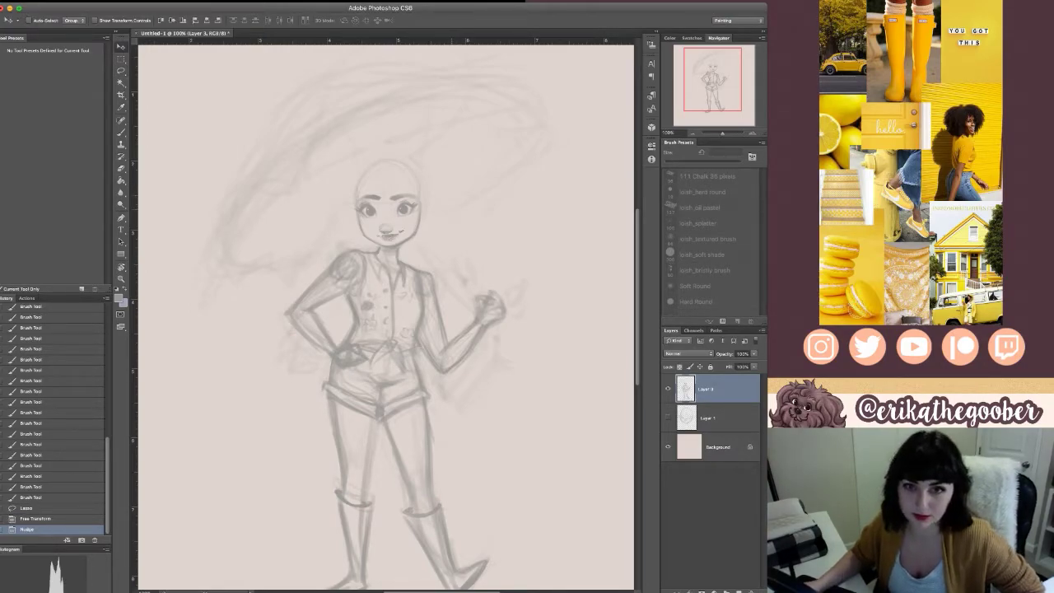
pyautogui.hotkey('ctrl', 'd')
# - Draw a rounded ear on the left-hand side of the head with a smaller brush
pyautogui.press('b')
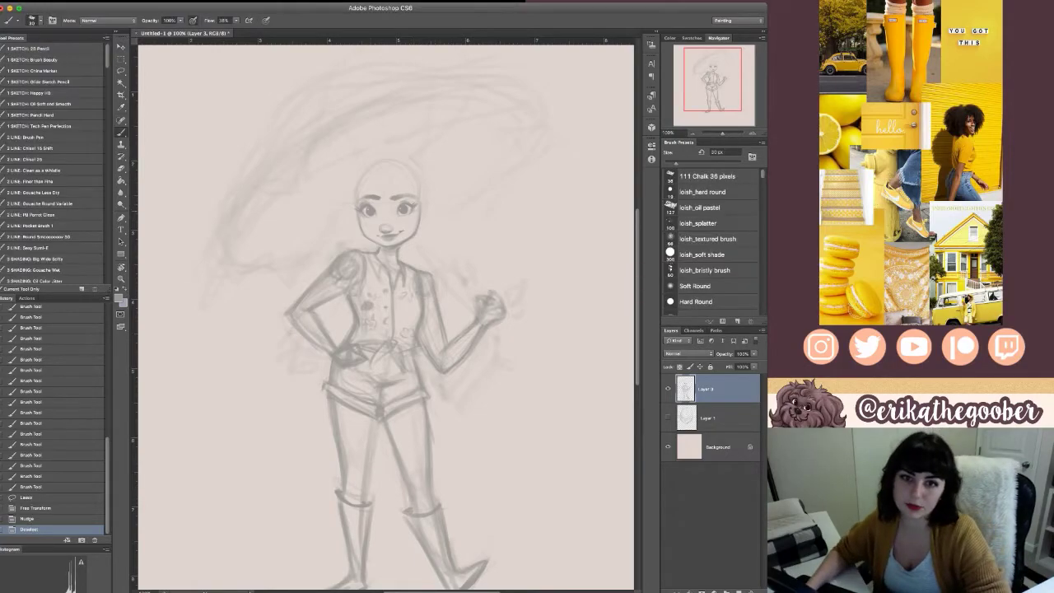
pyautogui.press('[')
pyautogui.moveTo(356, 197); pyautogui.dragTo(353, 228)
pyautogui.moveTo(355, 205)
pyautogui.mouseDown()
pyautogui.moveTo(349, 217)
pyautogui.moveTo(356, 209)
pyautogui.mouseUp()
pyautogui.moveTo(350, 212); pyautogui.dragTo(355, 225)
# - Draw the matching right-hand ear and touch up the jaw and chin line
pyautogui.press('[')
pyautogui.press('[')
pyautogui.moveTo(423, 202); pyautogui.dragTo(430, 207)
pyautogui.moveTo(424, 203); pyautogui.dragTo(423, 223)
pyautogui.moveTo(425, 207)
pyautogui.mouseDown()
pyautogui.moveTo(430, 216)
pyautogui.moveTo(394, 240)
pyautogui.mouseUp()
pyautogui.moveTo(387, 240); pyautogui.dragTo(402, 236)
pyautogui.moveTo(379, 236); pyautogui.dragTo(383, 238)
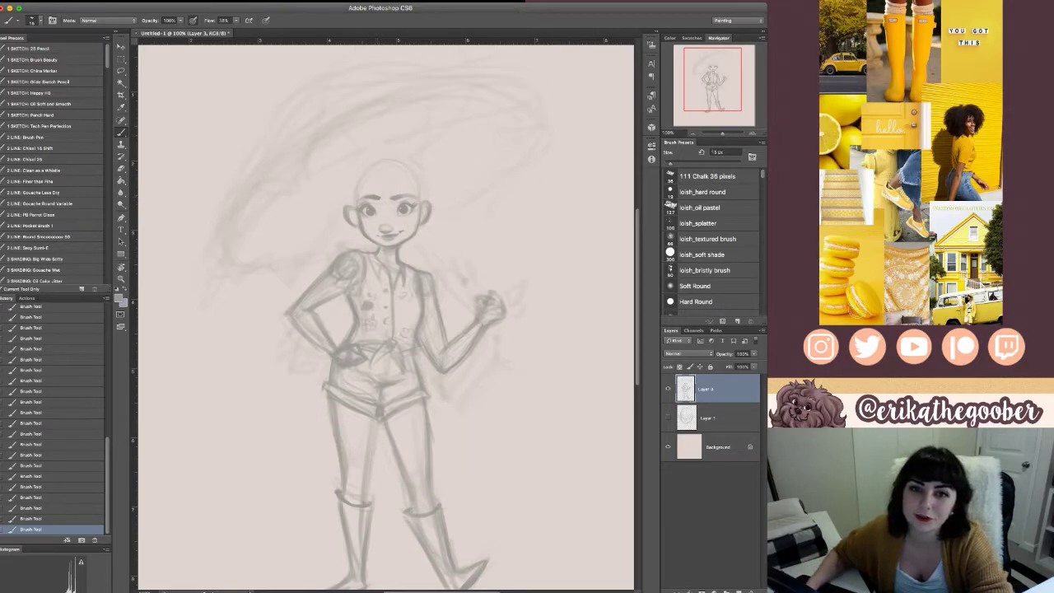
# - Erase the faint stray marks beside the raised fist and below the bent forearm
pyautogui.moveTo(512, 295); pyautogui.dragTo(524, 282)
pyautogui.moveTo(511, 290); pyautogui.dragTo(524, 288)
pyautogui.moveTo(514, 303); pyautogui.dragTo(523, 291)
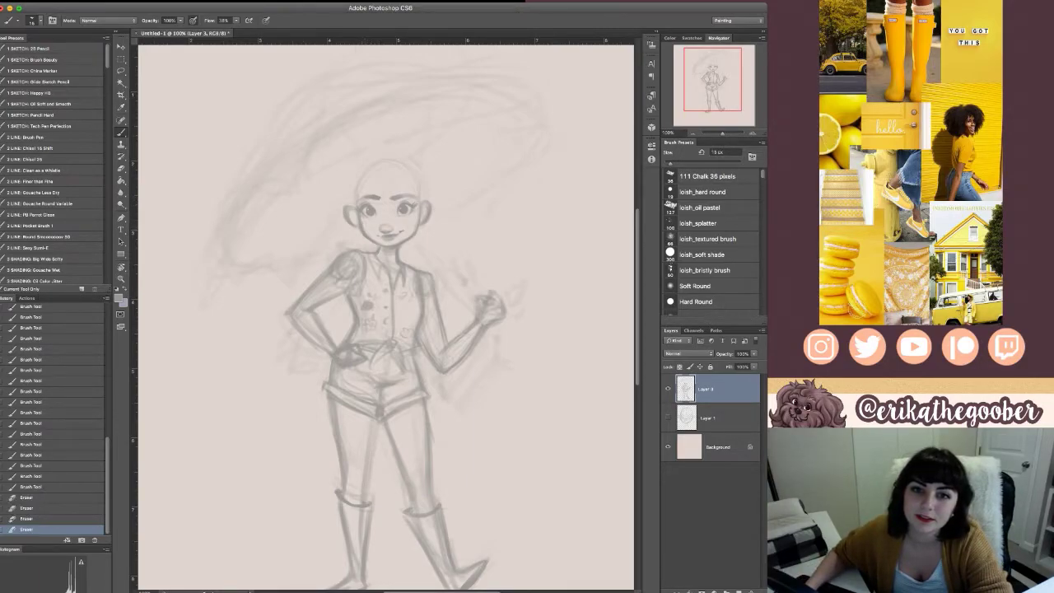
pyautogui.moveTo(471, 380); pyautogui.dragTo(494, 369)
pyautogui.moveTo(465, 396); pyautogui.dragTo(497, 381)
pyautogui.moveTo(463, 405); pyautogui.dragTo(494, 392)
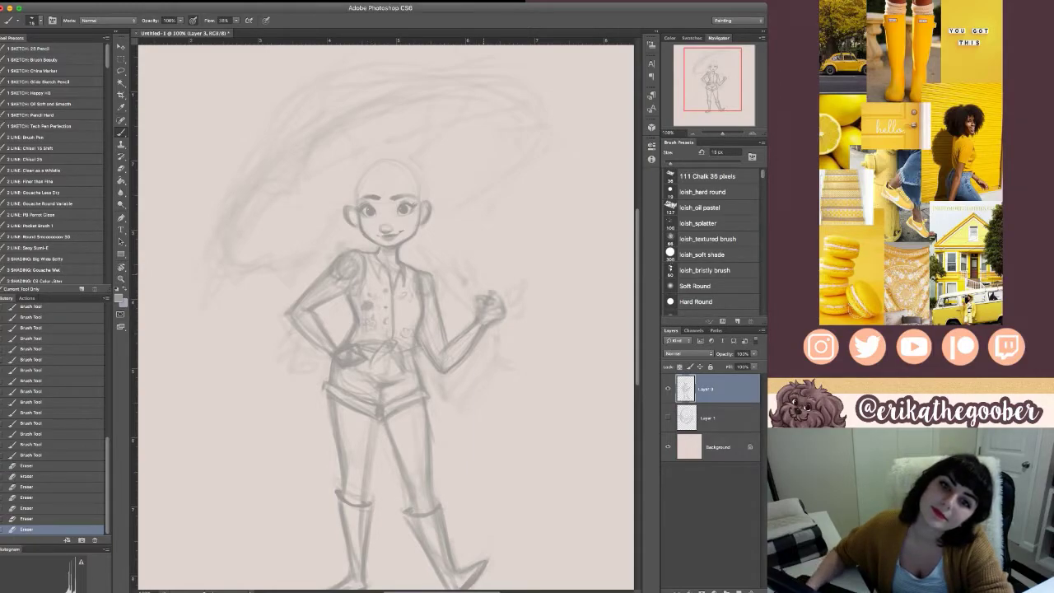
# - Add a small hanging earring to each ear with a finer brush
pyautogui.press('[')
pyautogui.press('[')
pyautogui.press('[')
pyautogui.moveTo(364, 303); pyautogui.dragTo(368, 315)
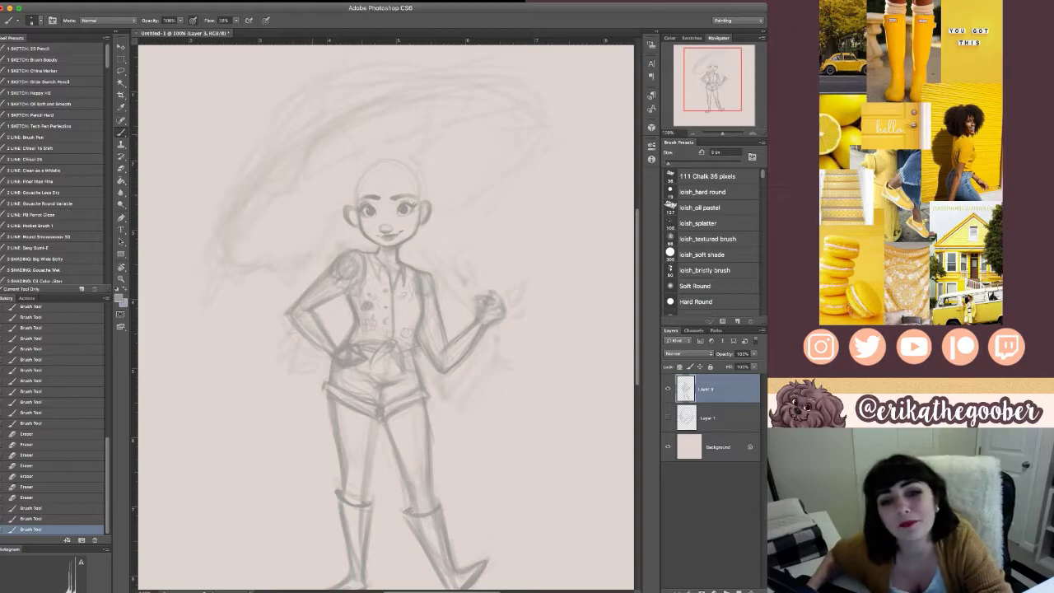
pyautogui.moveTo(352, 225); pyautogui.dragTo(357, 234)
pyautogui.moveTo(354, 234); pyautogui.dragTo(357, 235)
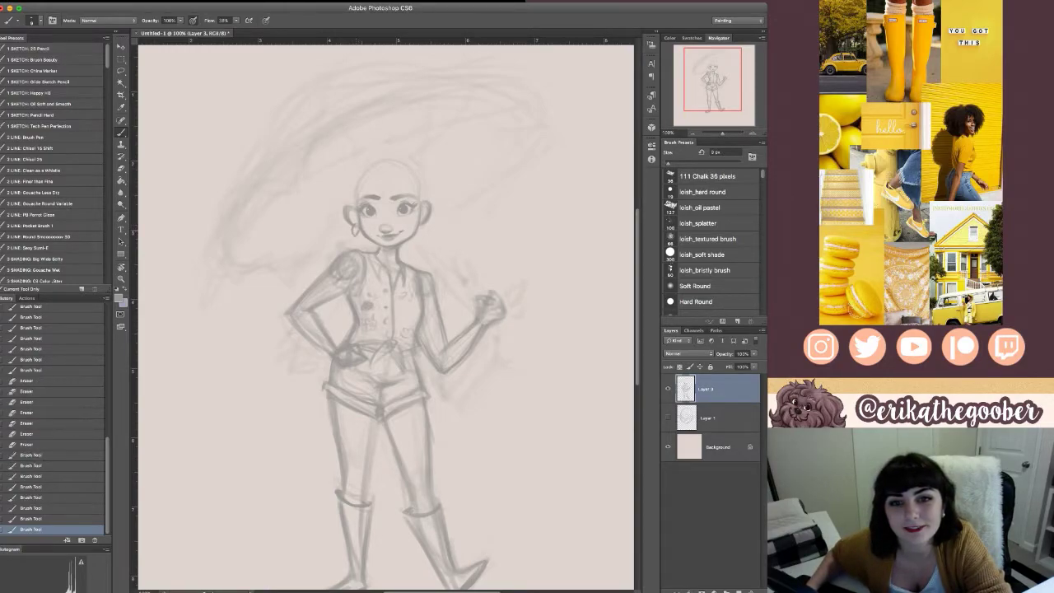
pyautogui.moveTo(408, 205)
pyautogui.mouseDown()
pyautogui.moveTo(422, 224)
pyautogui.moveTo(414, 203)
pyautogui.moveTo(360, 207)
pyautogui.moveTo(414, 203)
pyautogui.mouseUp()
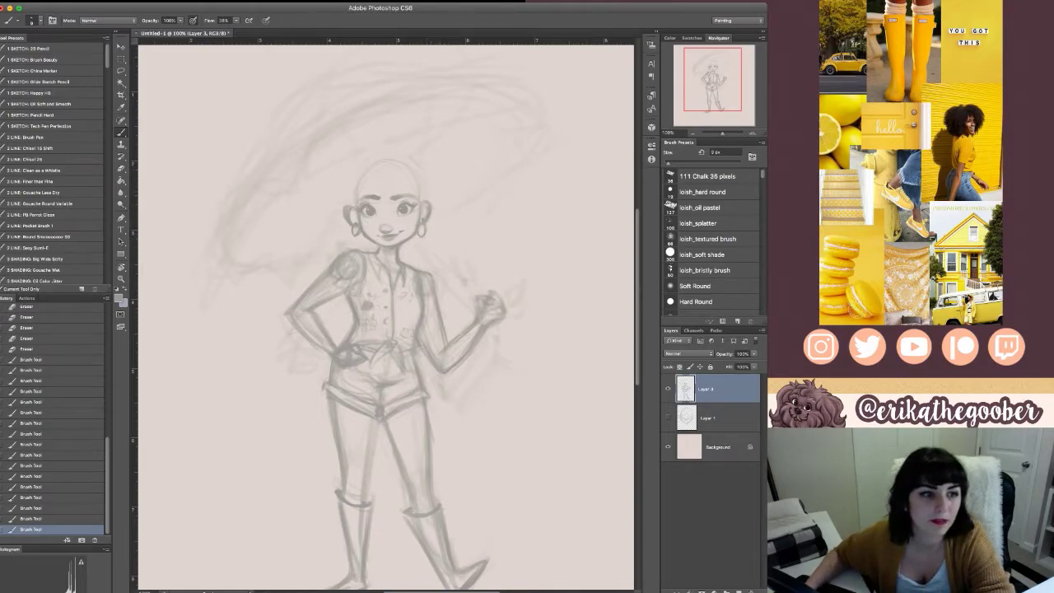
# - Touch up the flower near the shirt's waist knot and reinforce the outlines of both ears
pyautogui.moveTo(412, 247); pyautogui.dragTo(394, 256)
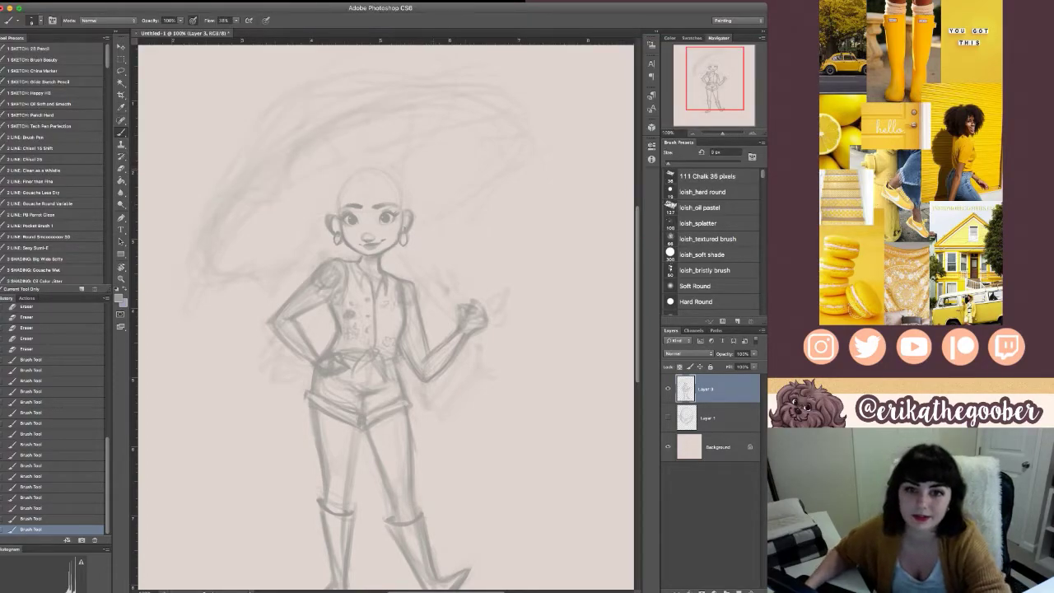
pyautogui.moveTo(385, 338)
pyautogui.mouseDown()
pyautogui.moveTo(361, 350)
pyautogui.moveTo(391, 343)
pyautogui.mouseUp()
pyautogui.press(']')
pyautogui.press(']')
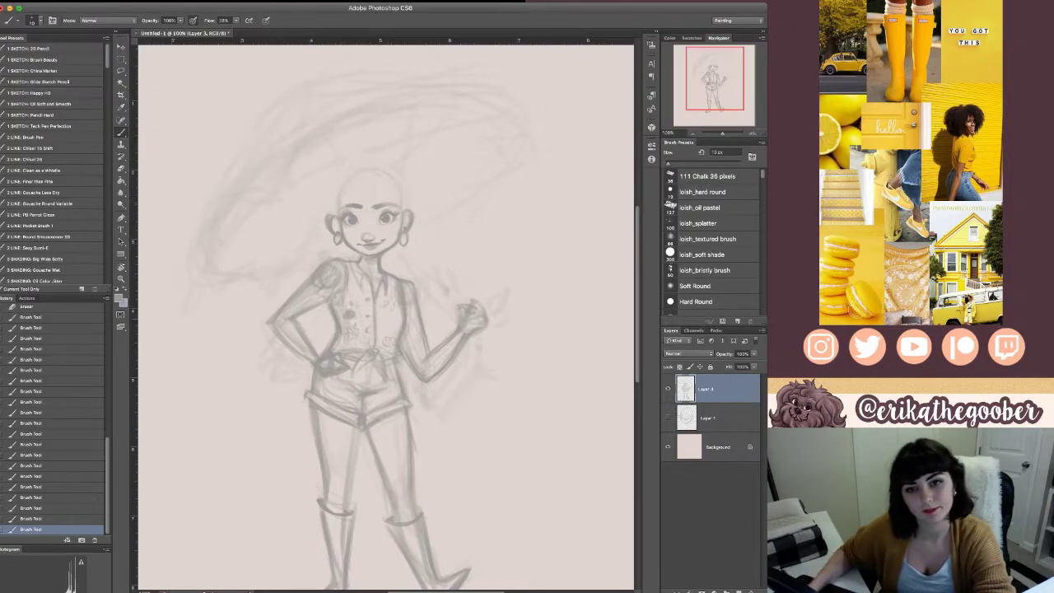
pyautogui.moveTo(327, 218); pyautogui.dragTo(330, 234)
pyautogui.moveTo(414, 209); pyautogui.dragTo(421, 237)
# - Sketch loose curled strands of hair across the forehead with a fine brush
pyautogui.press('[')
pyautogui.moveTo(384, 184)
pyautogui.mouseDown()
pyautogui.moveTo(364, 198)
pyautogui.moveTo(391, 183)
pyautogui.mouseUp()
pyautogui.moveTo(377, 173); pyautogui.dragTo(390, 186)
pyautogui.moveTo(376, 175)
pyautogui.mouseDown()
pyautogui.moveTo(387, 187)
pyautogui.moveTo(365, 198)
pyautogui.moveTo(393, 200)
pyautogui.moveTo(393, 191)
pyautogui.mouseUp()
# - Block in the overall hair silhouette on both sides of the head with an enlarged brush
pyautogui.press(']')
pyautogui.press(']')
pyautogui.press(']')
pyautogui.moveTo(384, 179); pyautogui.dragTo(399, 199)
pyautogui.moveTo(388, 153)
pyautogui.mouseDown()
pyautogui.moveTo(307, 209)
pyautogui.moveTo(293, 243)
pyautogui.moveTo(328, 249)
pyautogui.mouseUp()
pyautogui.moveTo(400, 166)
pyautogui.mouseDown()
pyautogui.moveTo(450, 220)
pyautogui.moveTo(436, 241)
pyautogui.mouseUp()
# - Redraw the left-hand outline of the hair as a rounder curve and undo the last stroke
pyautogui.press('[')
pyautogui.press('[')
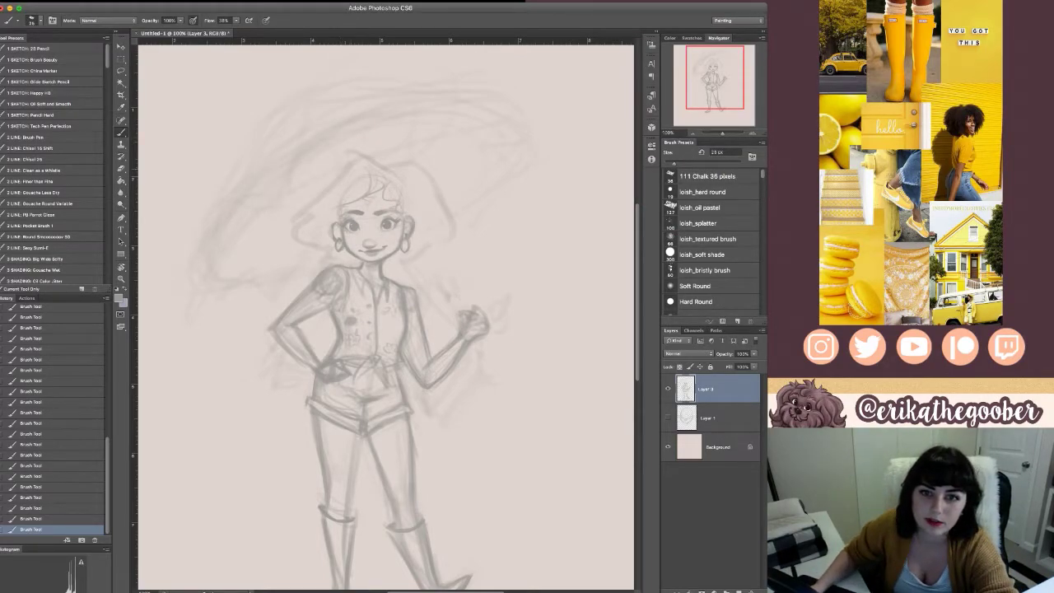
pyautogui.moveTo(346, 160); pyautogui.dragTo(297, 216)
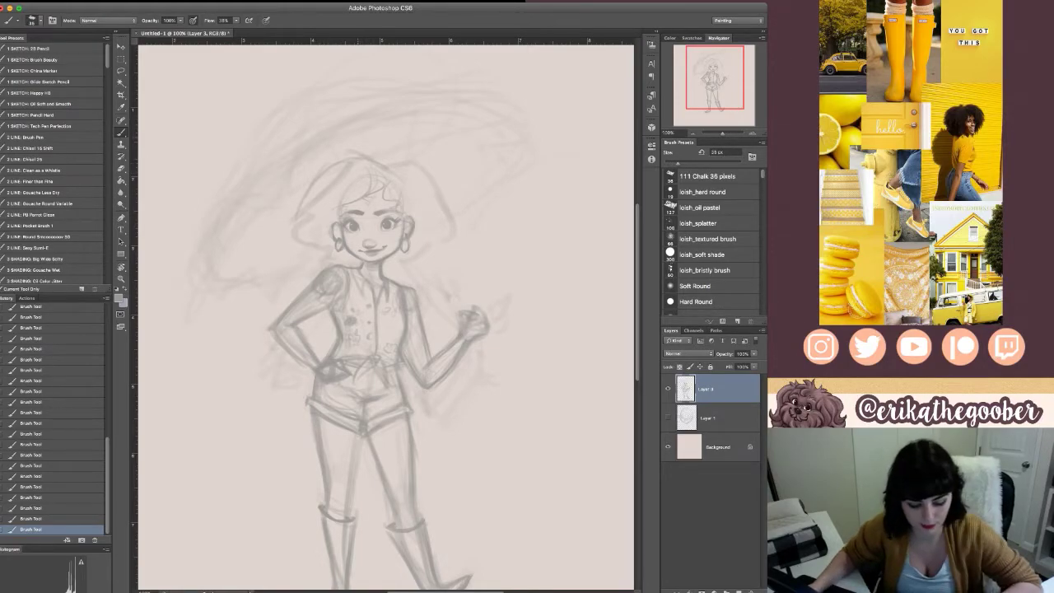
pyautogui.press(']')
pyautogui.press('super+z')
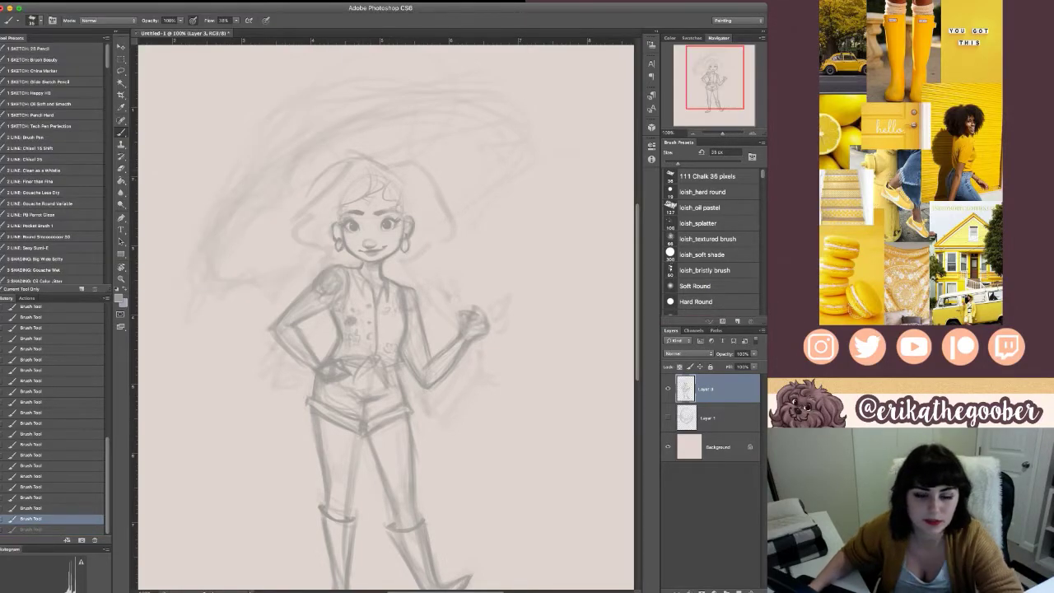
# - Sketch wavy strands beside the left-hand temple and curls along the hair's left-hand edge with a much smaller brush
pyautogui.press('[')
pyautogui.press('[')
pyautogui.press('[')
pyautogui.press('[')
pyautogui.press('[')
pyautogui.press('[')
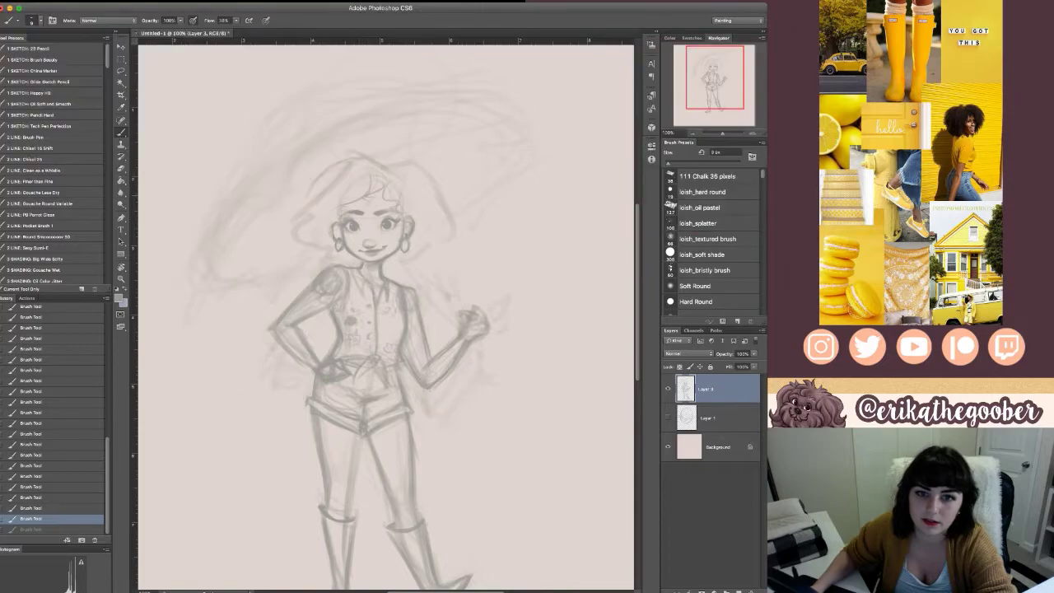
pyautogui.moveTo(355, 203); pyautogui.dragTo(333, 220)
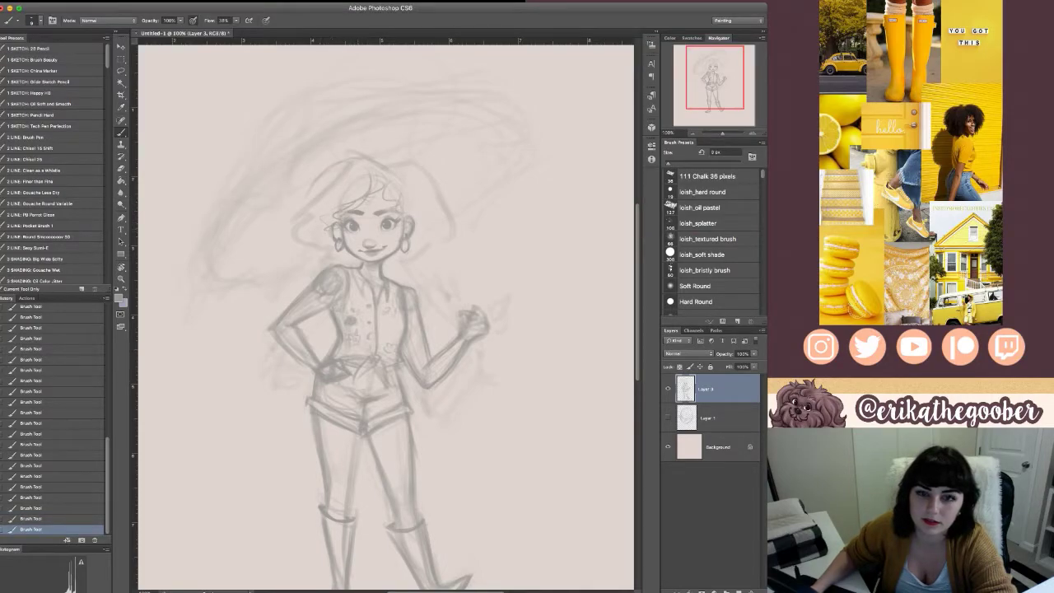
pyautogui.moveTo(315, 195); pyautogui.dragTo(282, 233)
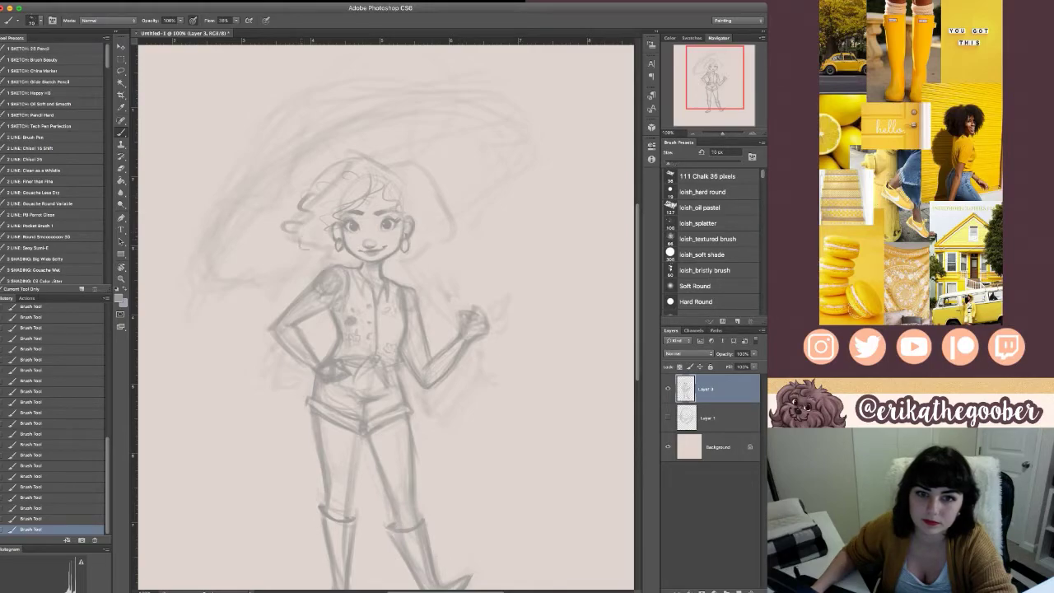
# - Add curls at the lower left-hand part of the hair beside the cheek and neck
pyautogui.press('[')
pyautogui.press('[')
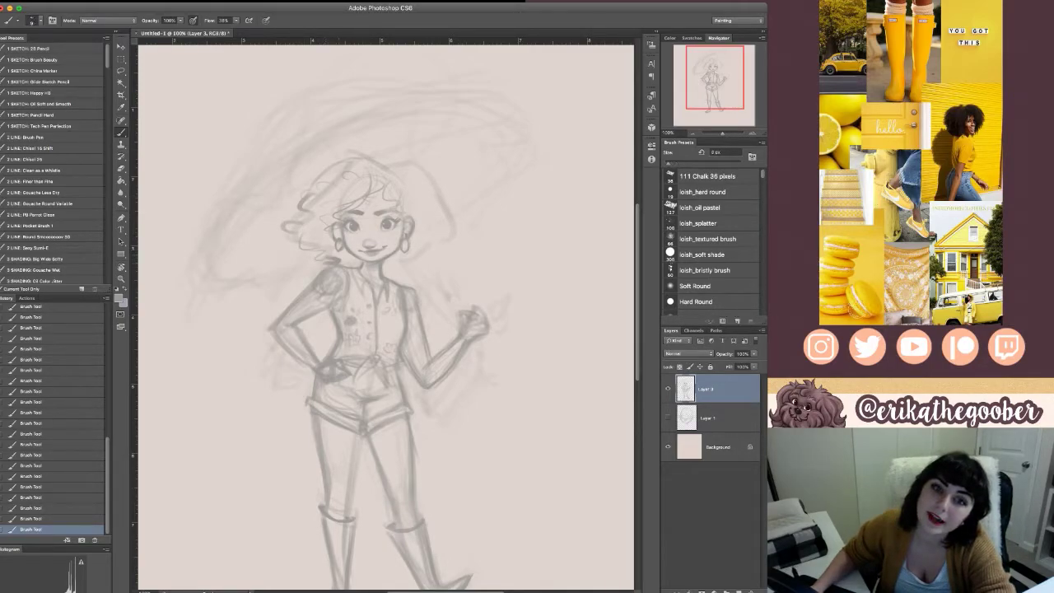
pyautogui.press(']')
pyautogui.moveTo(318, 222); pyautogui.dragTo(305, 240)
# - Draw curly strands over the crown and fill the upper left-hand side of the hair with curls
pyautogui.press(']')
pyautogui.press(']')
pyautogui.press(']')
pyautogui.press(']')
pyautogui.press(']')
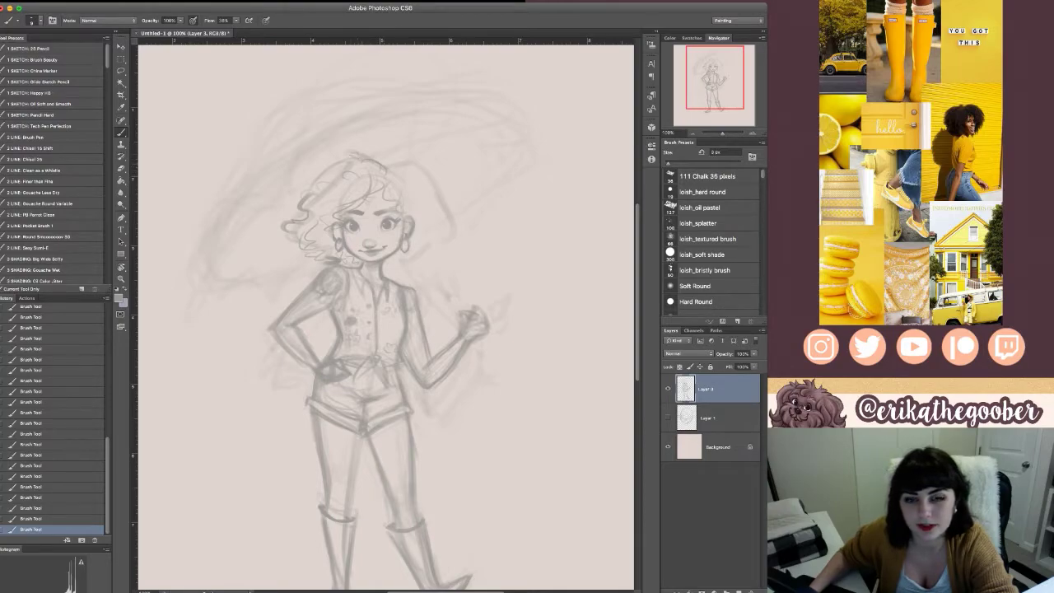
pyautogui.moveTo(316, 176); pyautogui.dragTo(305, 189)
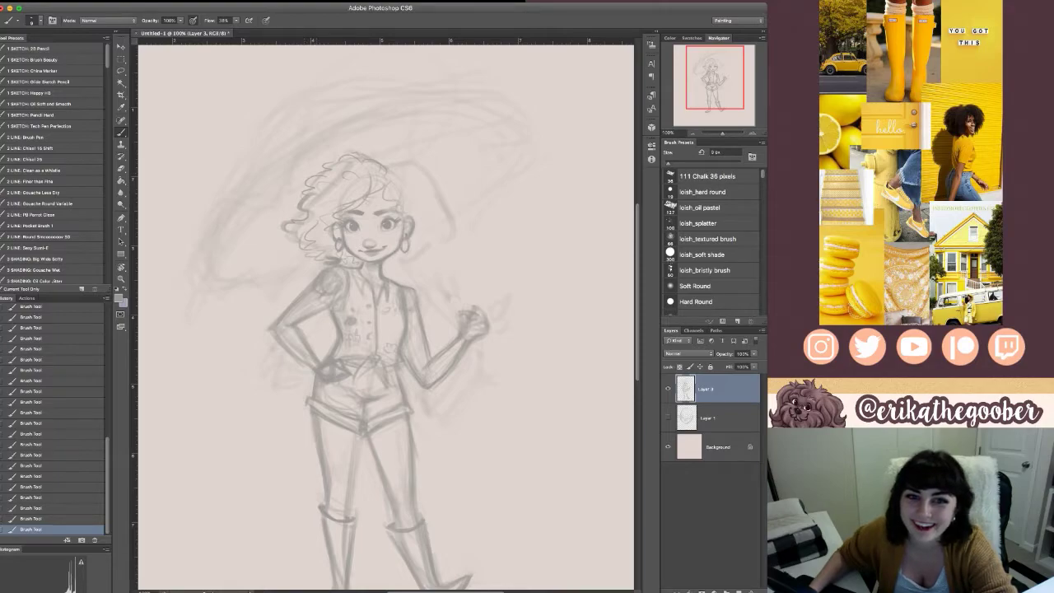
pyautogui.moveTo(348, 189)
pyautogui.mouseDown()
pyautogui.moveTo(331, 207)
pyautogui.moveTo(285, 211)
pyautogui.mouseUp()
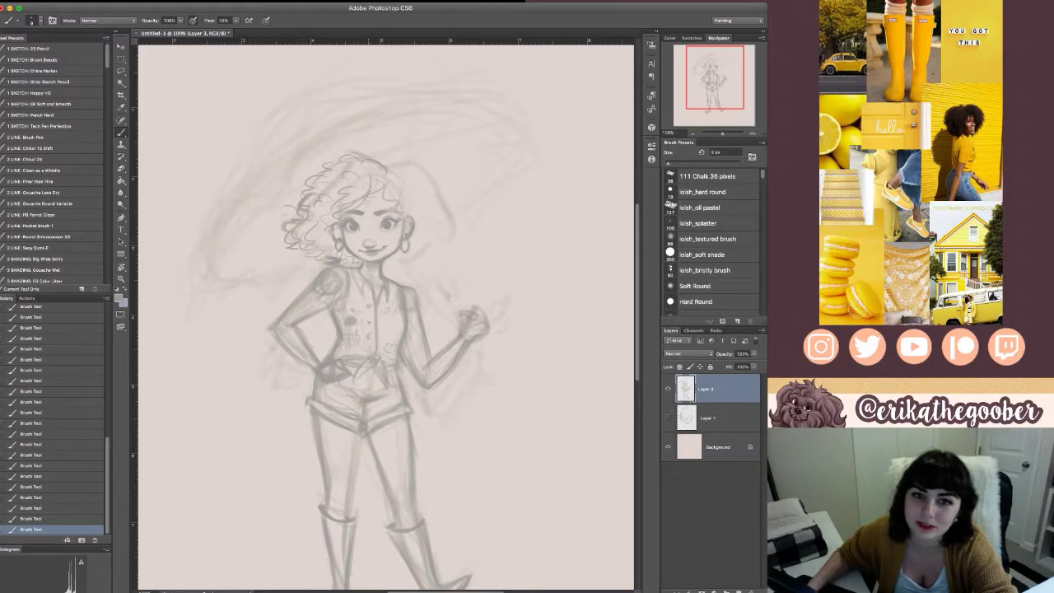
# - Draw curls down the right-hand side of the hair from the crown to the collar
pyautogui.moveTo(412, 172); pyautogui.dragTo(438, 191)
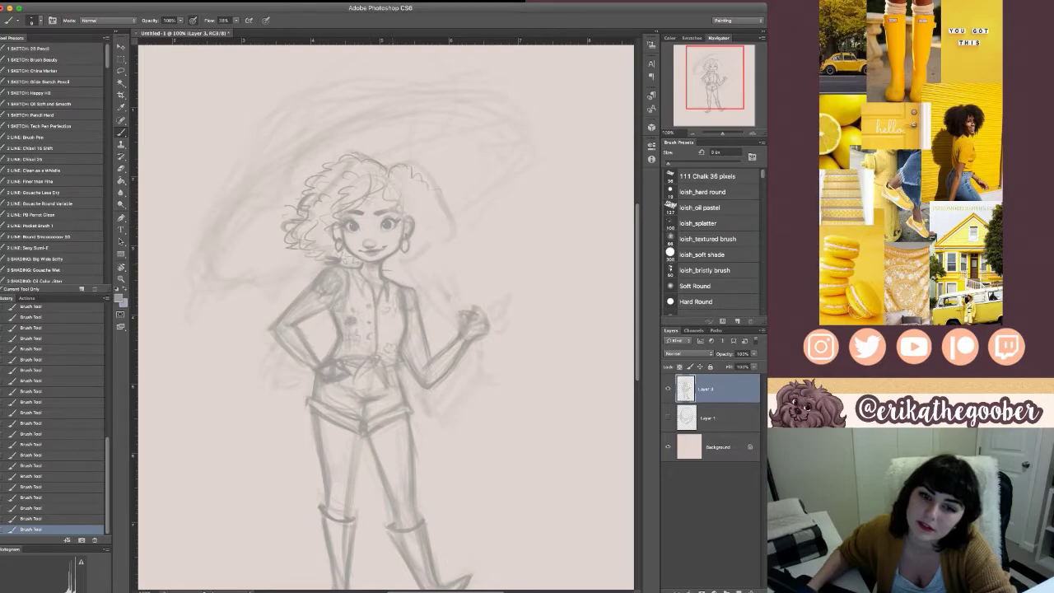
pyautogui.moveTo(401, 263); pyautogui.dragTo(390, 274)
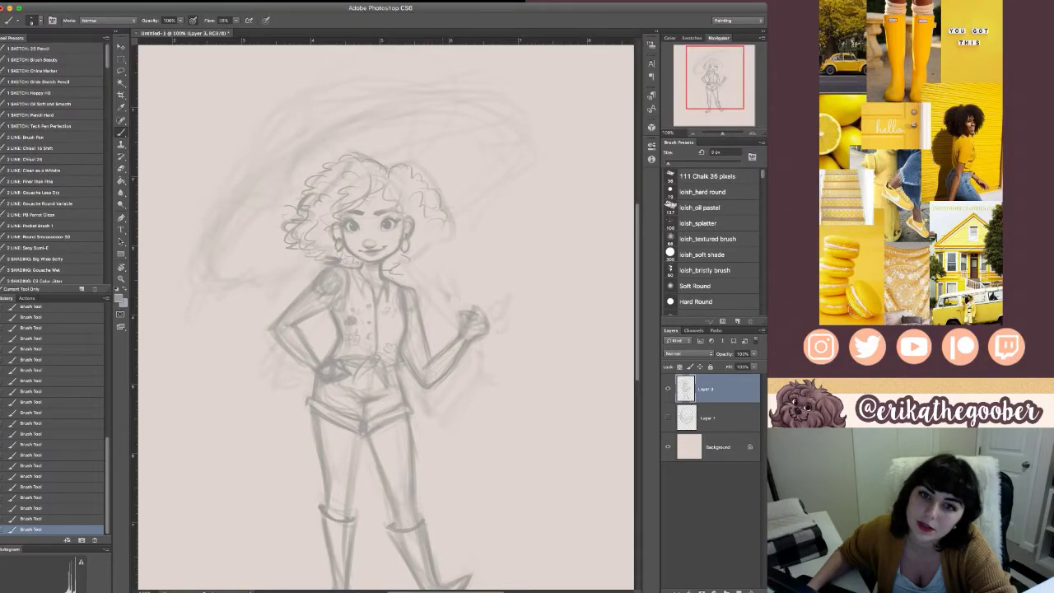
pyautogui.moveTo(433, 225); pyautogui.dragTo(422, 248)
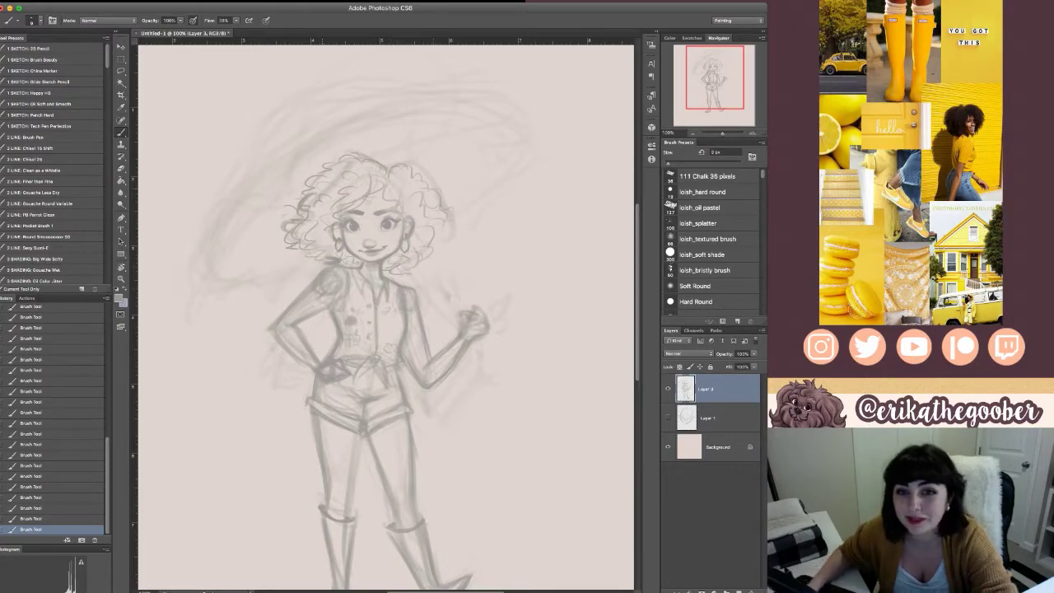
# - Erase the stray lines under the curls at the shoulders and between the hair and raised arm
pyautogui.press('e')
pyautogui.moveTo(322, 263); pyautogui.dragTo(333, 263)
pyautogui.moveTo(330, 262); pyautogui.dragTo(339, 263)
pyautogui.moveTo(435, 284); pyautogui.dragTo(458, 316)
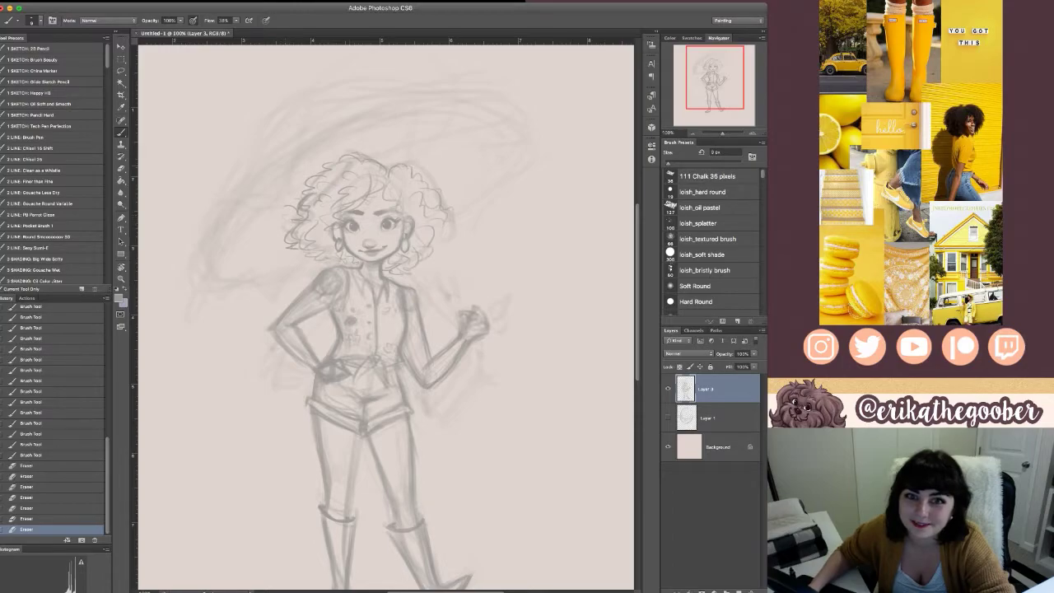
pyautogui.moveTo(392, 272); pyautogui.dragTo(408, 275)
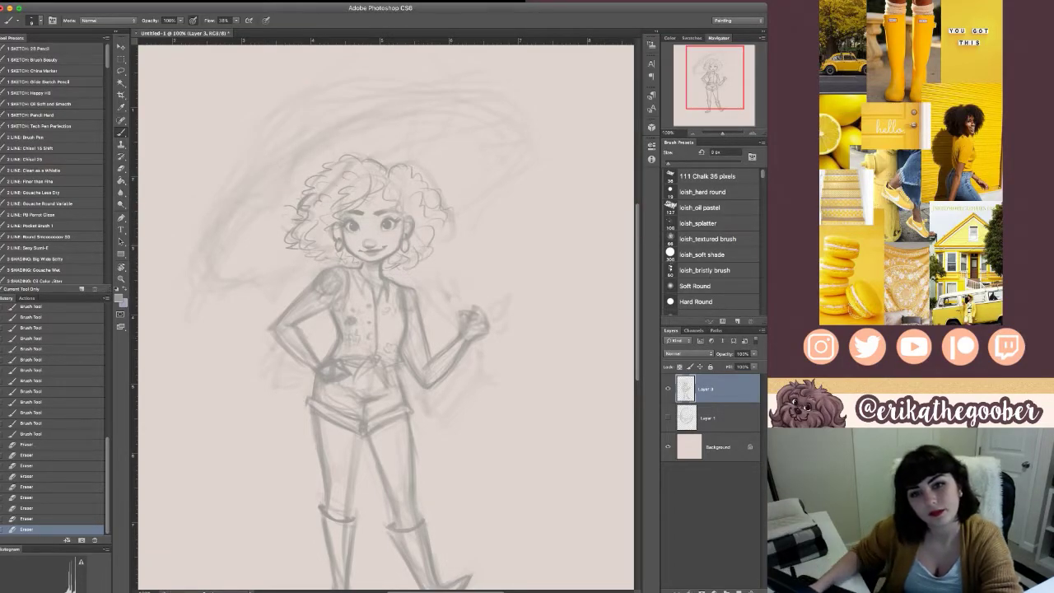
# - Widen the lower right-hand side of the hair with more curls, undoing one misplaced stroke
pyautogui.moveTo(444, 207)
pyautogui.mouseDown()
pyautogui.moveTo(457, 251)
pyautogui.moveTo(432, 261)
pyautogui.moveTo(442, 261)
pyautogui.mouseUp()
pyautogui.moveTo(444, 255); pyautogui.dragTo(423, 267)
pyautogui.moveTo(355, 152)
pyautogui.mouseDown()
pyautogui.moveTo(277, 238)
pyautogui.moveTo(356, 258)
pyautogui.mouseUp()
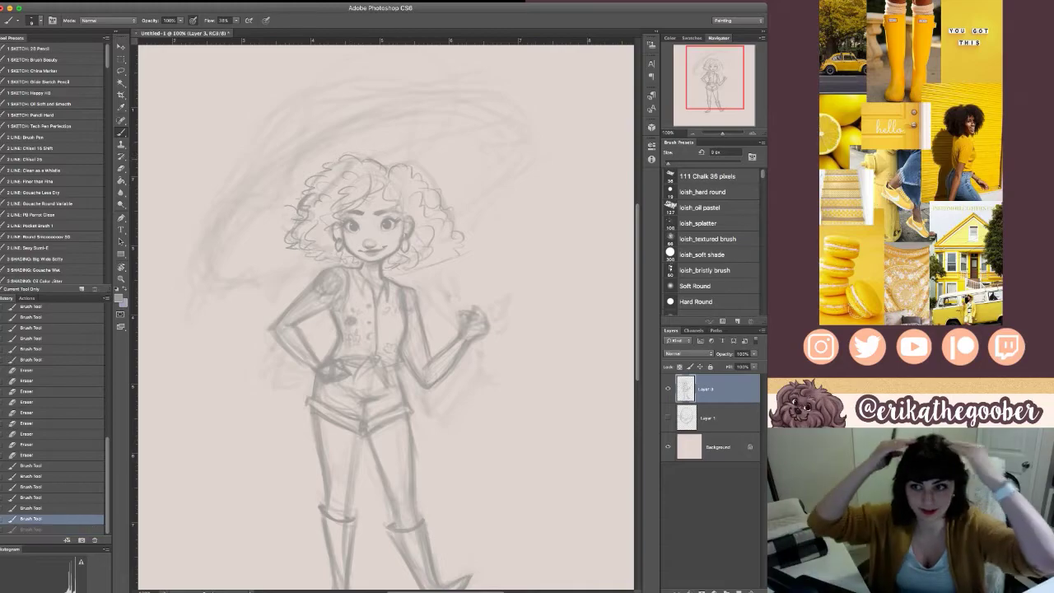
pyautogui.hotkey('ctrl', 'z')
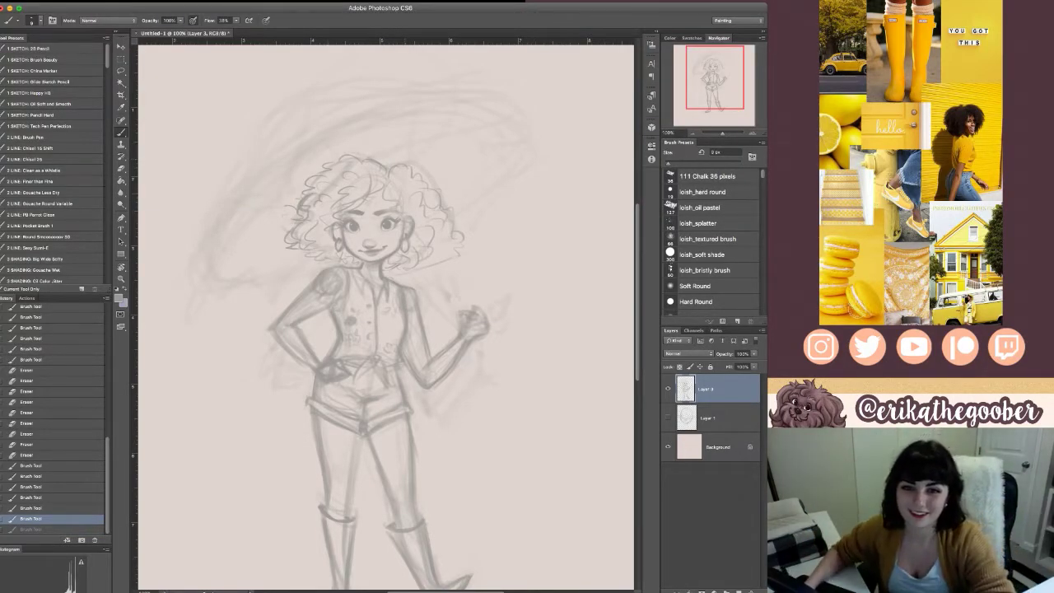
pyautogui.moveTo(455, 246)
pyautogui.mouseDown()
pyautogui.moveTo(429, 263)
pyautogui.moveTo(451, 252)
pyautogui.moveTo(444, 259)
pyautogui.mouseUp()
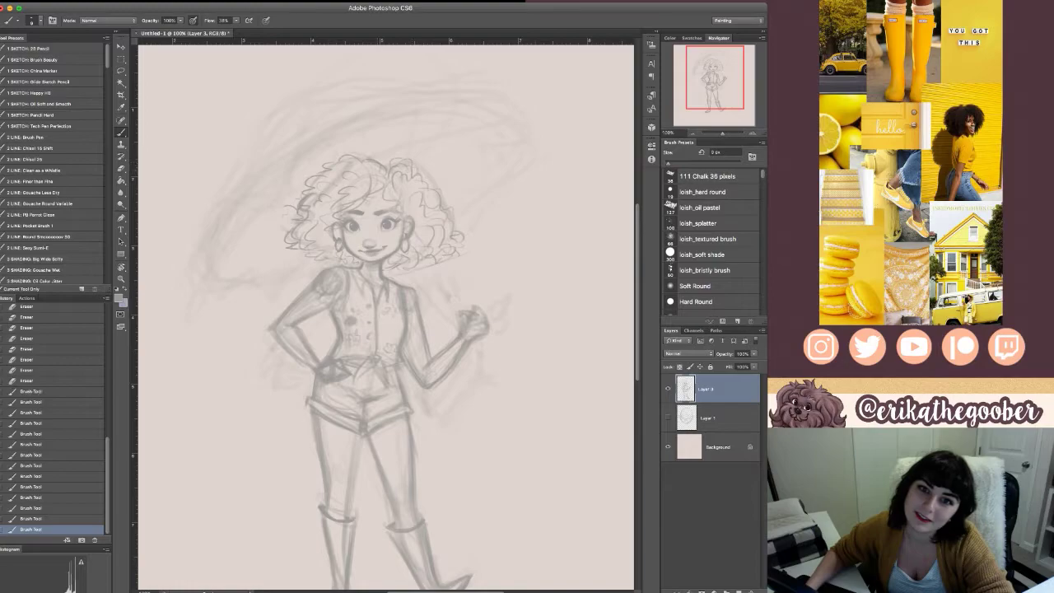
# - Sketch extra curls at the crown and along the lower edge of the character's hair
pyautogui.moveTo(344, 157); pyautogui.dragTo(377, 159)
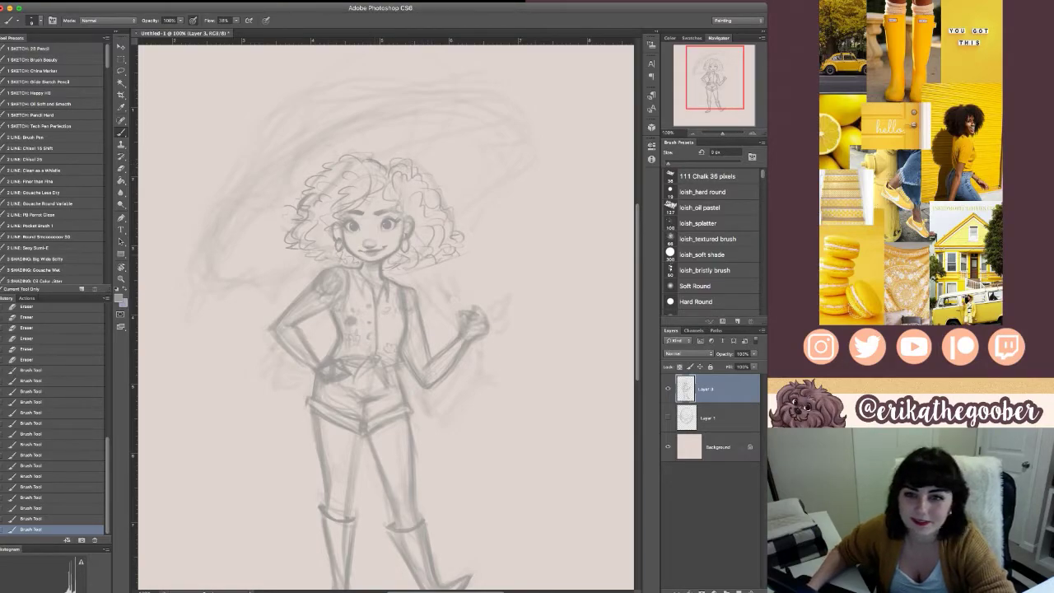
pyautogui.moveTo(419, 238)
pyautogui.mouseDown()
pyautogui.moveTo(430, 269)
pyautogui.moveTo(443, 260)
pyautogui.mouseUp()
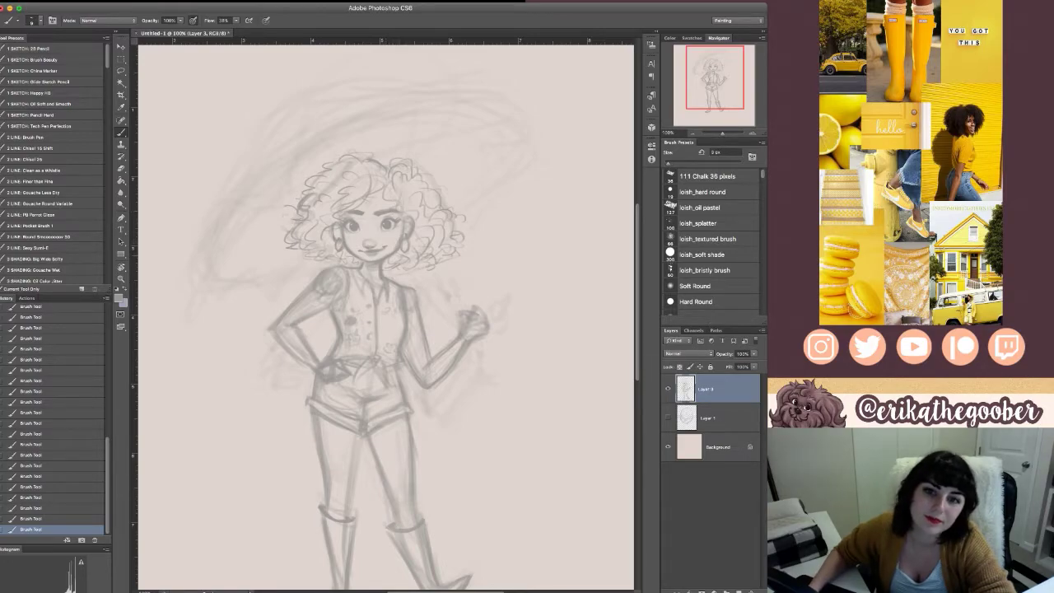
# - Erase the pupils in both eyes and redraw them glancing to the side with a 10 px brush
pyautogui.moveTo(429, 329)
pyautogui.mouseDown()
pyautogui.moveTo(437, 260)
pyautogui.moveTo(435, 307)
pyautogui.mouseUp()
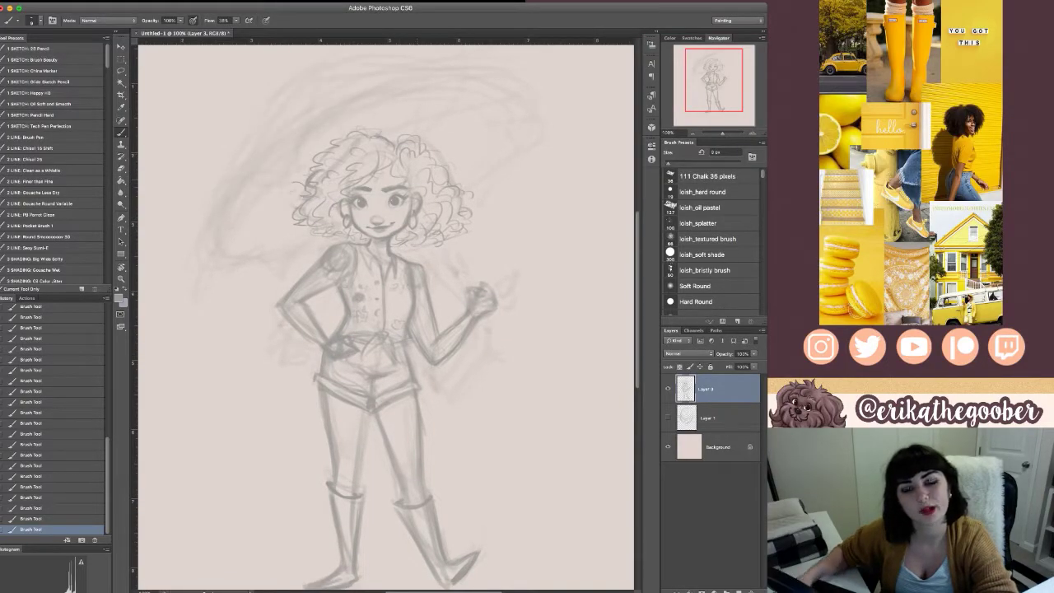
pyautogui.press('super+equal')
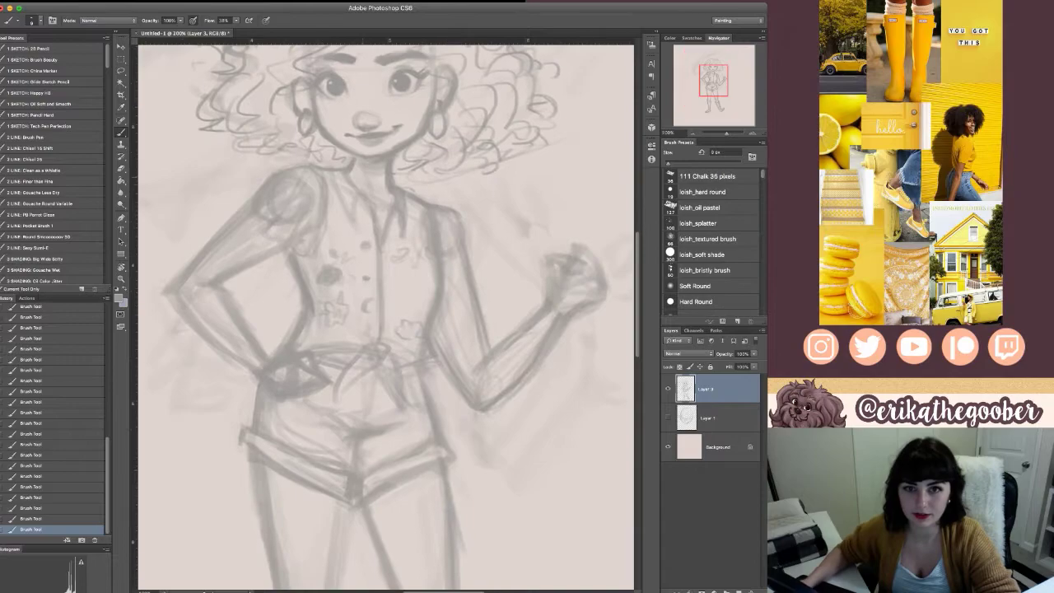
pyautogui.scroll(8, 387, 317)
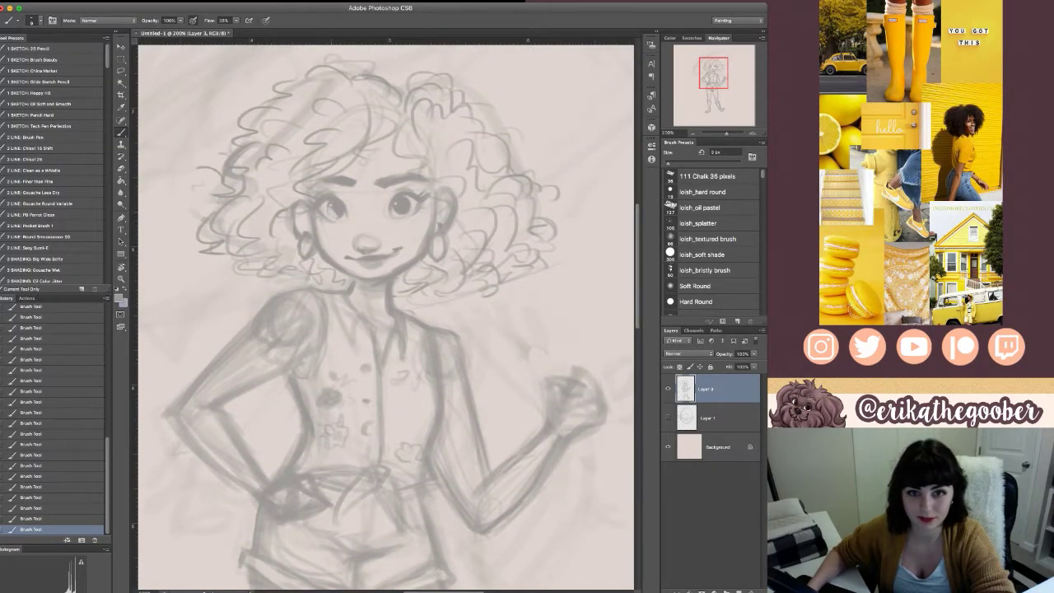
pyautogui.moveTo(397, 200); pyautogui.dragTo(404, 209)
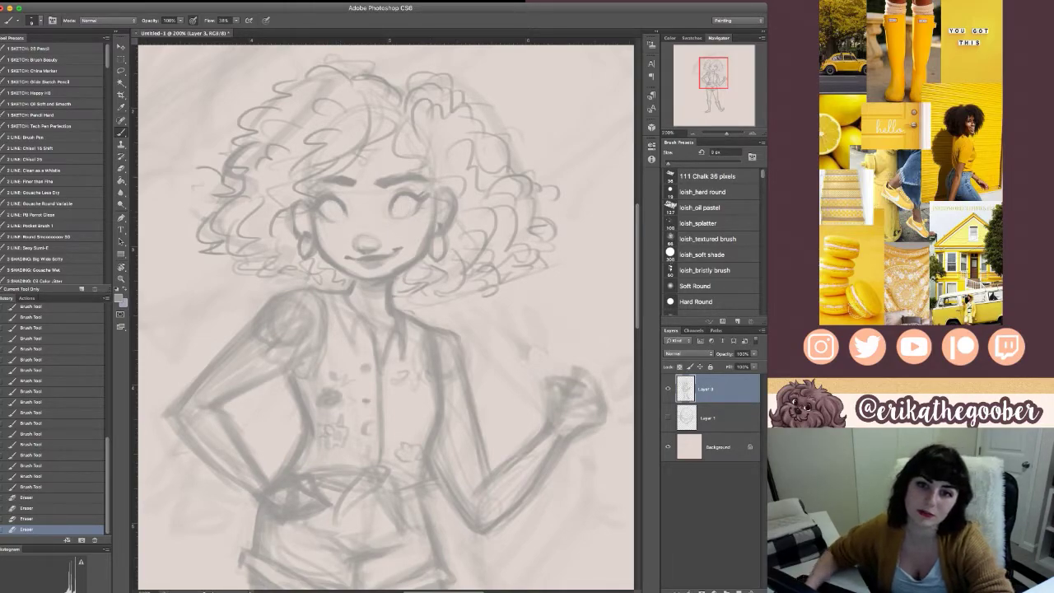
pyautogui.press(']')
pyautogui.moveTo(332, 204); pyautogui.dragTo(340, 216)
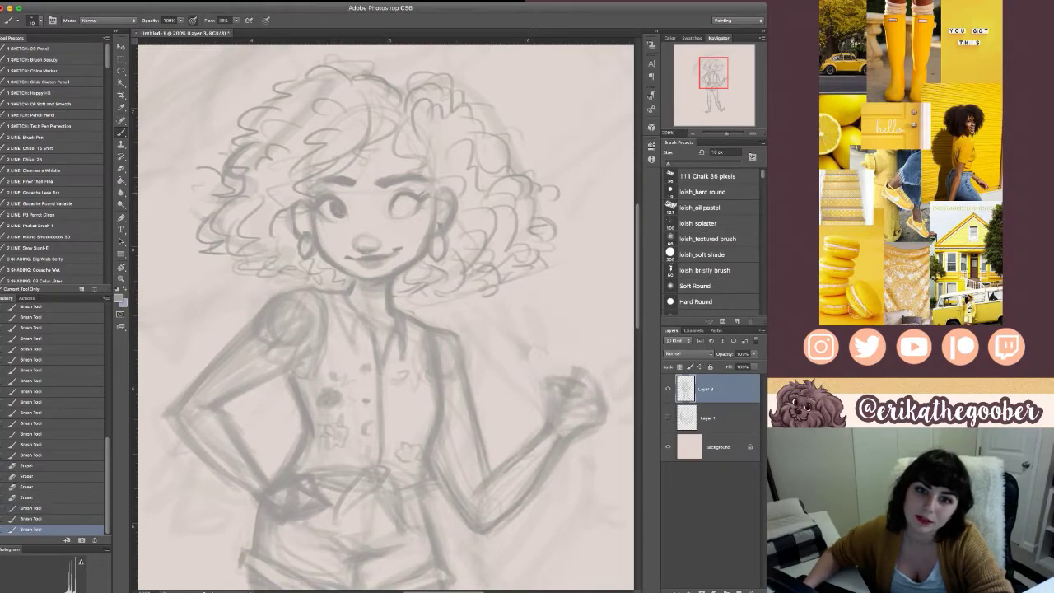
pyautogui.moveTo(404, 198); pyautogui.dragTo(411, 208)
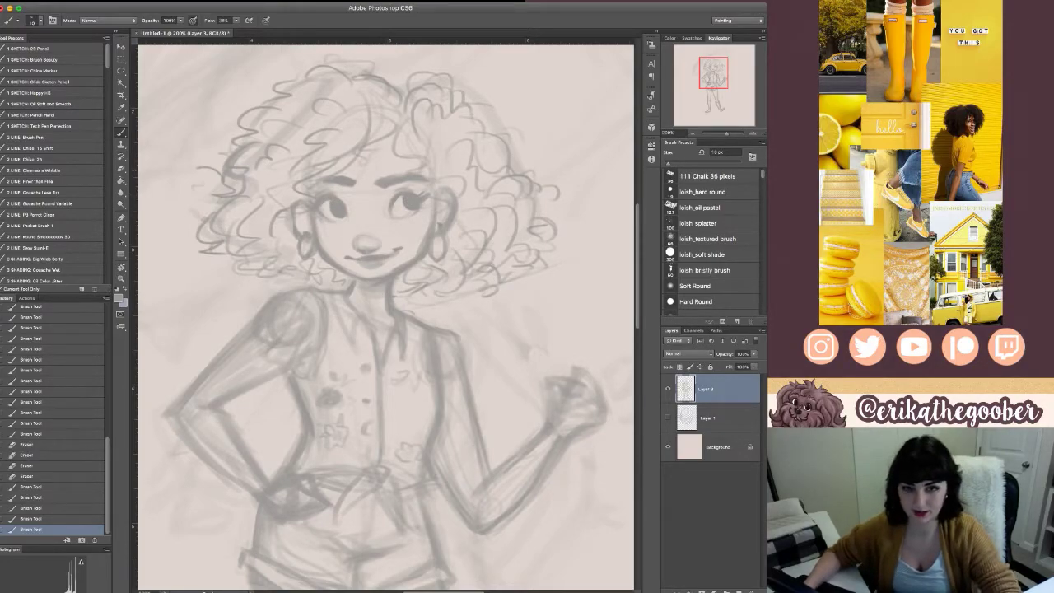
# - Clean up stray sketch lines around the shoulder, chin and blouse waist with the Eraser
pyautogui.press('super+minus')
pyautogui.press('super+minus')
pyautogui.press('super+minus')
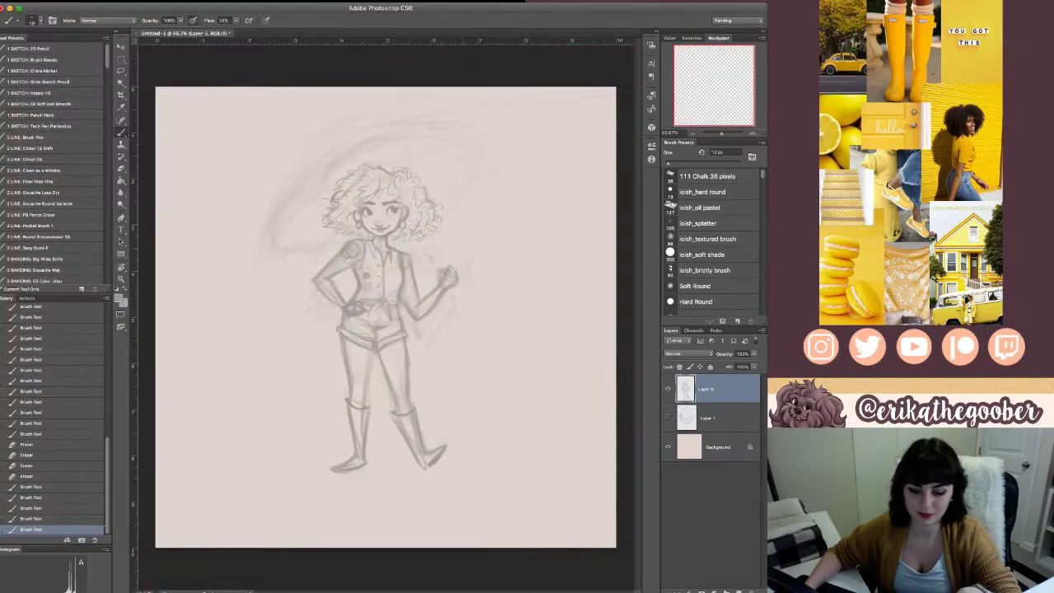
pyautogui.press('super+plus')
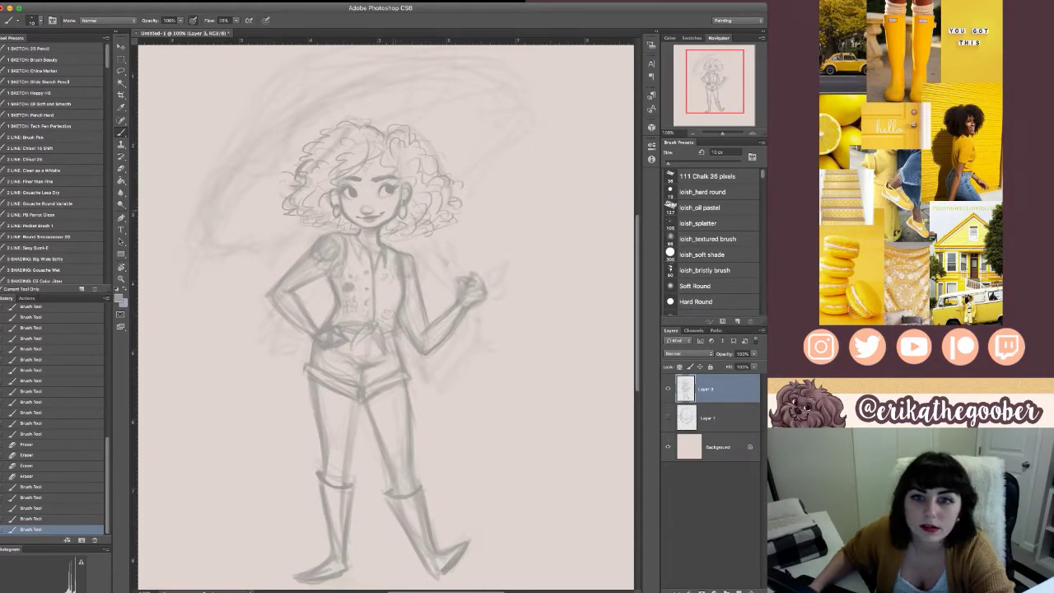
pyautogui.moveTo(323, 242); pyautogui.dragTo(339, 256)
pyautogui.moveTo(344, 301); pyautogui.dragTo(357, 306)
pyautogui.moveTo(345, 308); pyautogui.dragTo(393, 317)
pyautogui.moveTo(397, 212); pyautogui.dragTo(389, 221)
pyautogui.moveTo(395, 216); pyautogui.dragTo(382, 226)
pyautogui.moveTo(387, 221); pyautogui.dragTo(374, 224)
pyautogui.moveTo(343, 326)
pyautogui.mouseDown()
pyautogui.moveTo(382, 330)
pyautogui.moveTo(363, 330)
pyautogui.mouseUp()
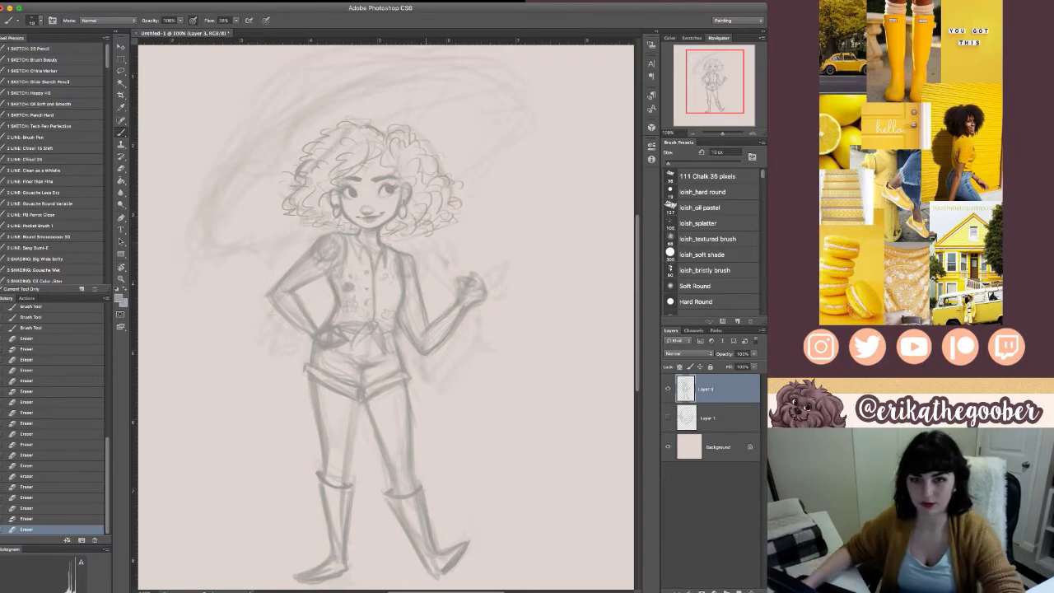
# - Lasso the head and hair, rotate them counterclockwise with Free Transform to tilt the head over the neck, and clear the selection
pyautogui.press('super+plus')
pyautogui.press('super+0')
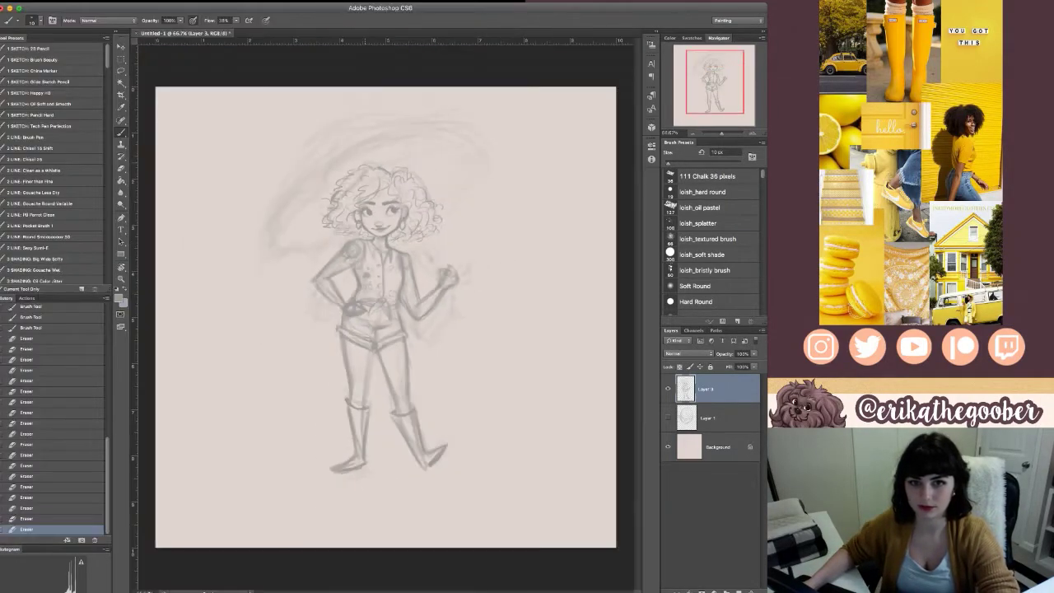
pyautogui.press('super+equal')
pyautogui.press('l')
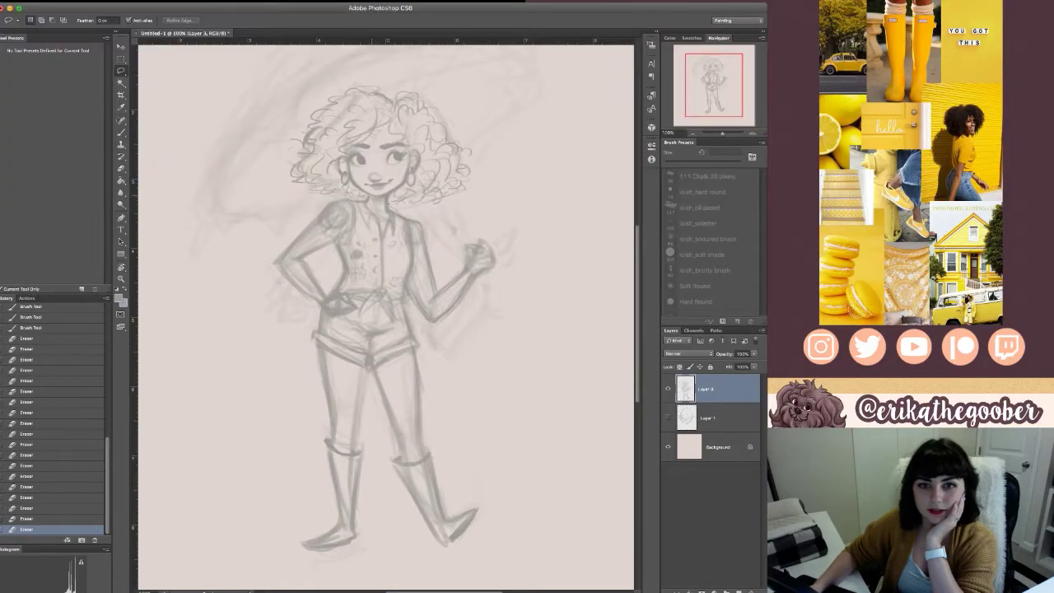
pyautogui.moveTo(367, 196)
pyautogui.mouseDown()
pyautogui.moveTo(296, 107)
pyautogui.moveTo(474, 126)
pyautogui.moveTo(482, 198)
pyautogui.moveTo(508, 203)
pyautogui.mouseUp()
pyautogui.hotkey('ctrl', 't')
pyautogui.moveTo(395, 156); pyautogui.dragTo(391, 157)
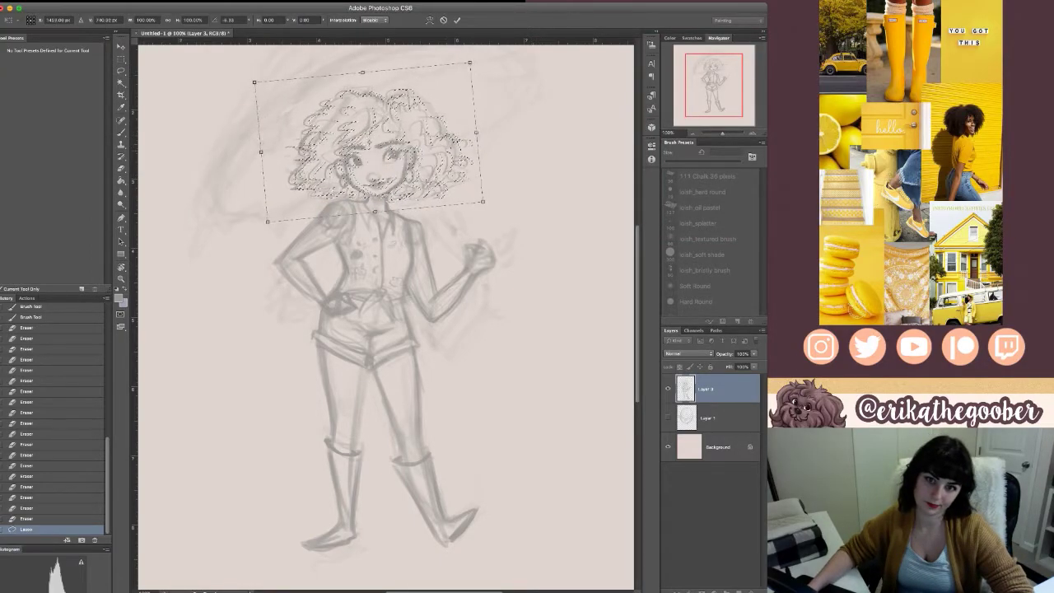
pyautogui.moveTo(507, 203); pyautogui.dragTo(483, 240)
pyautogui.moveTo(390, 157)
pyautogui.mouseDown()
pyautogui.moveTo(407, 154)
pyautogui.moveTo(378, 145)
pyautogui.mouseUp()
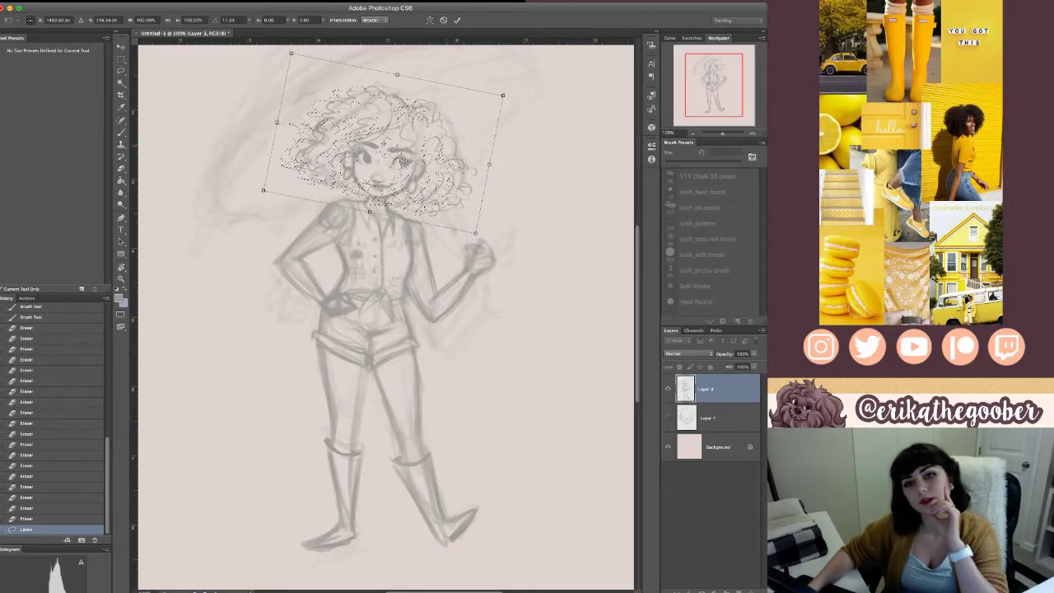
pyautogui.moveTo(483, 240); pyautogui.dragTo(509, 203)
pyautogui.moveTo(384, 142); pyautogui.dragTo(369, 142)
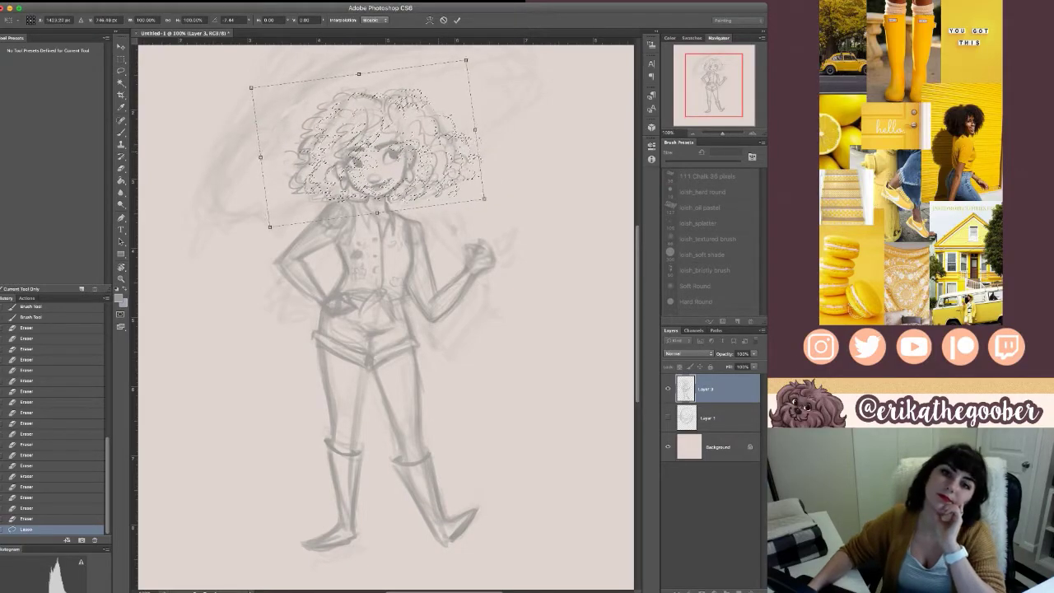
pyautogui.moveTo(504, 204); pyautogui.dragTo(506, 200)
pyautogui.moveTo(370, 144); pyautogui.dragTo(368, 144)
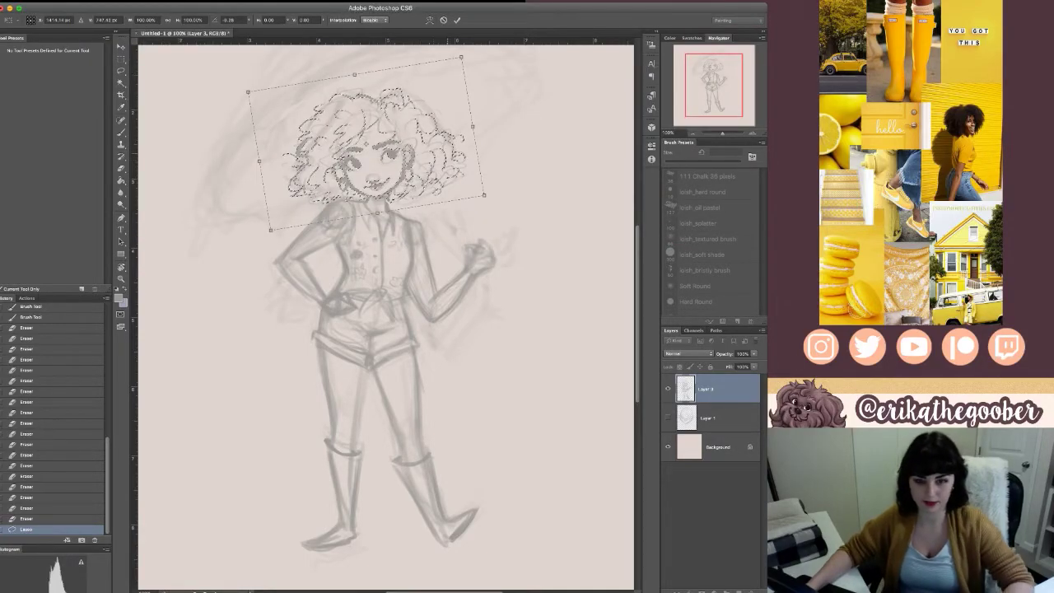
pyautogui.press('Return')
pyautogui.press('super+d')
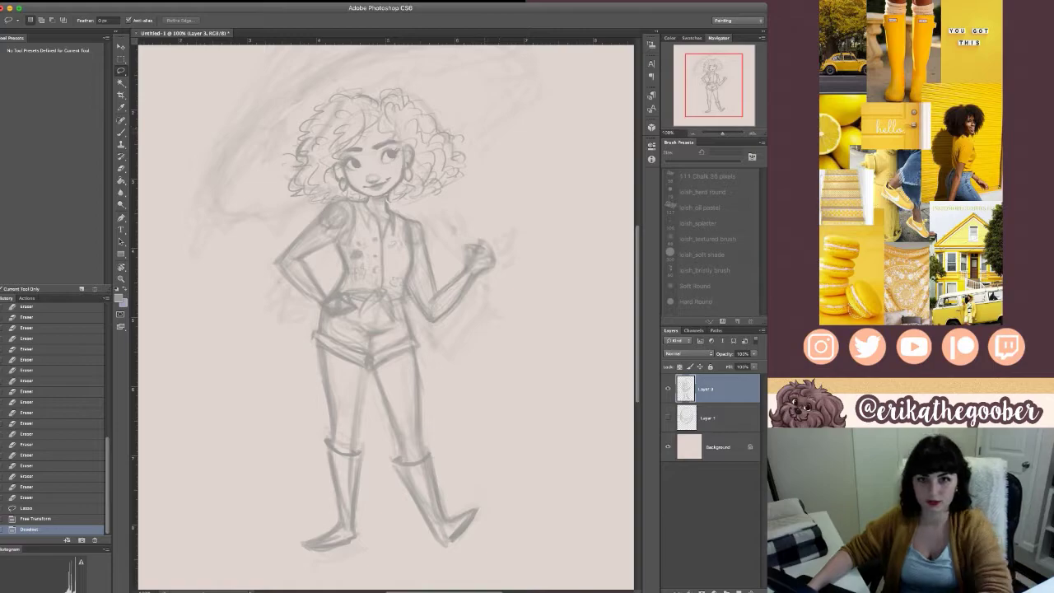
# - Redraw the neck line under the tilted chin with the brush and add strokes beneath the jaw
pyautogui.press('b')
pyautogui.moveTo(385, 193); pyautogui.dragTo(389, 211)
pyautogui.press(']')
pyautogui.press(']')
pyautogui.press(']')
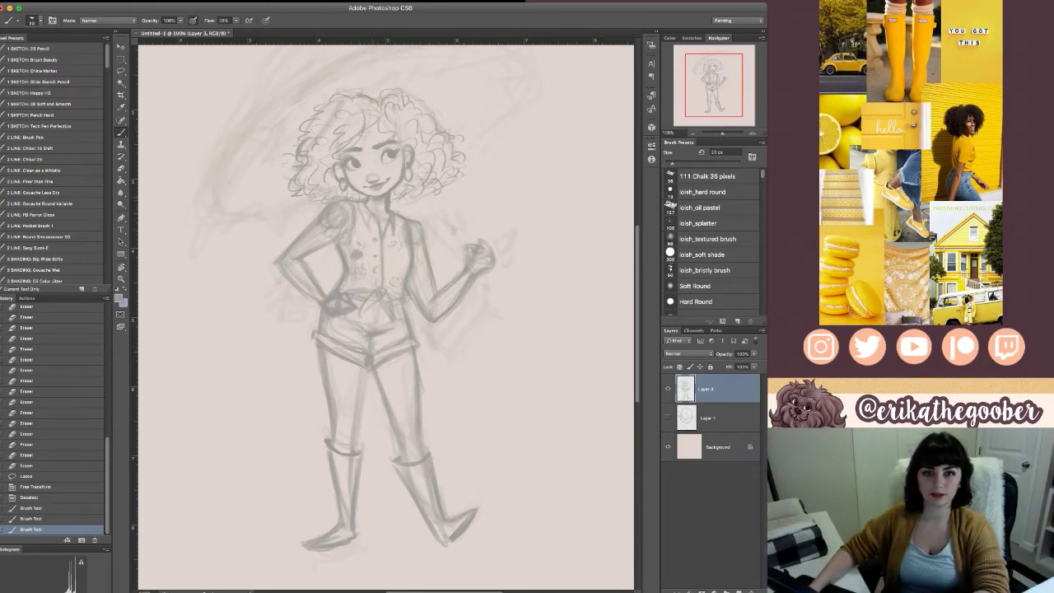
pyautogui.press(']')
pyautogui.moveTo(371, 197); pyautogui.dragTo(381, 203)
pyautogui.press('super+z')
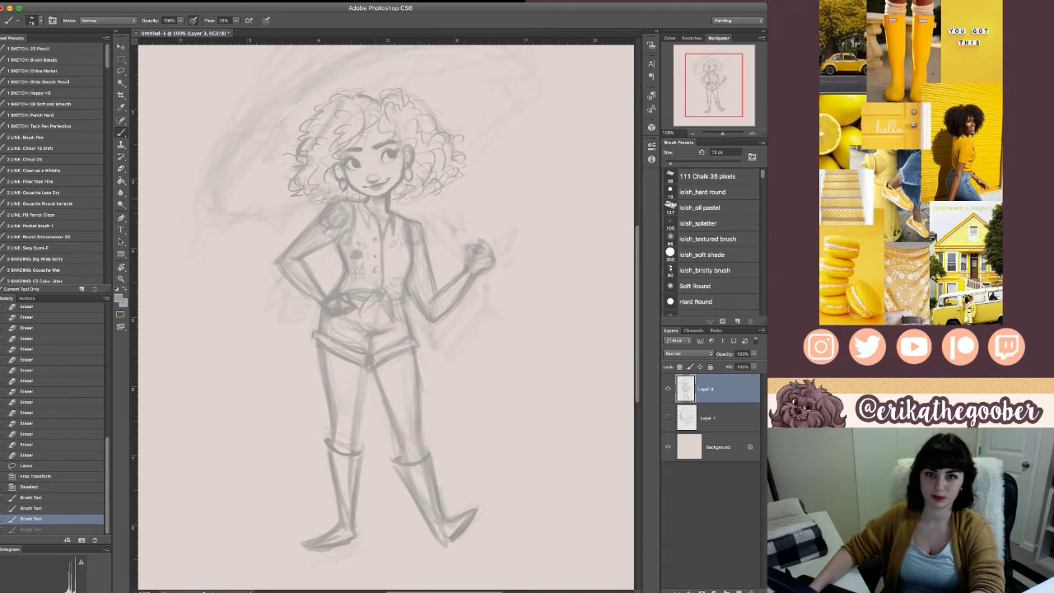
pyautogui.press('super+z')
# - Strengthen the inner edge and shaft of the boot on the figure's left side with a 20 px brush
pyautogui.press(']')
pyautogui.press(']')
pyautogui.press(']')
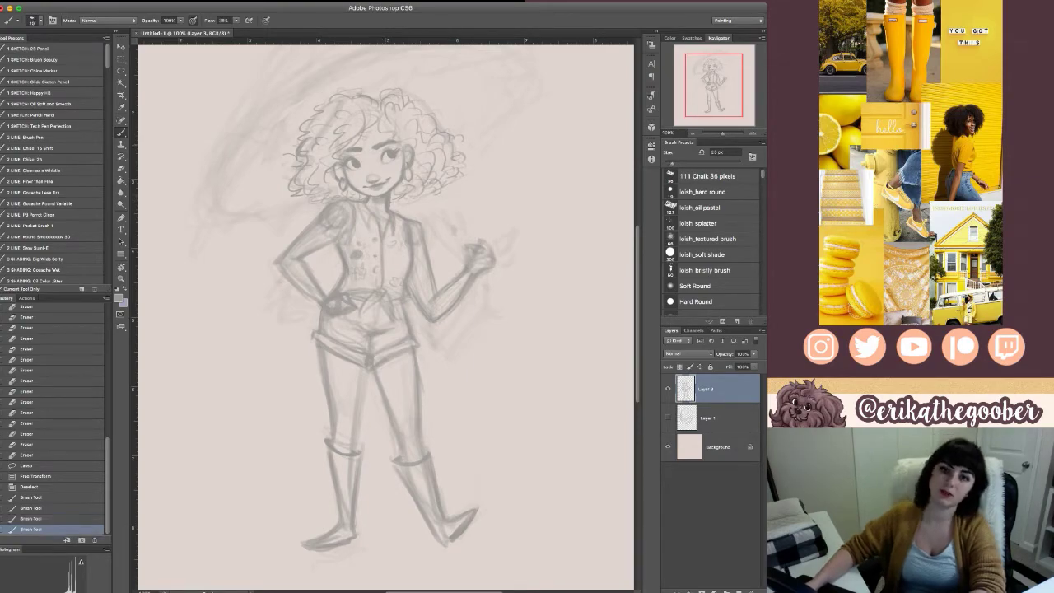
pyautogui.press(']')
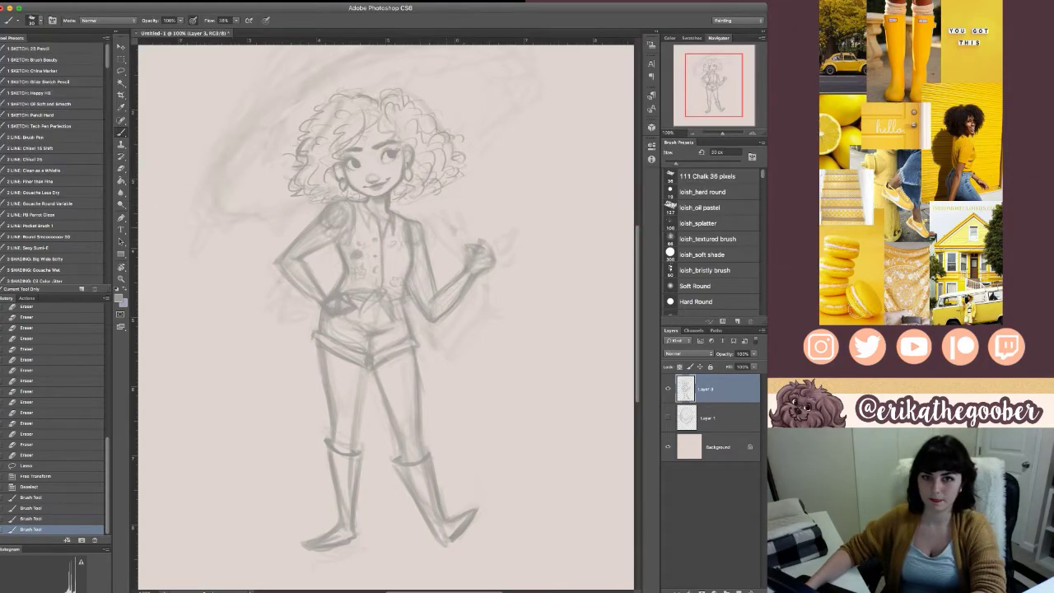
pyautogui.moveTo(502, 224)
pyautogui.mouseDown()
pyautogui.moveTo(484, 265)
pyautogui.moveTo(495, 219)
pyautogui.mouseUp()
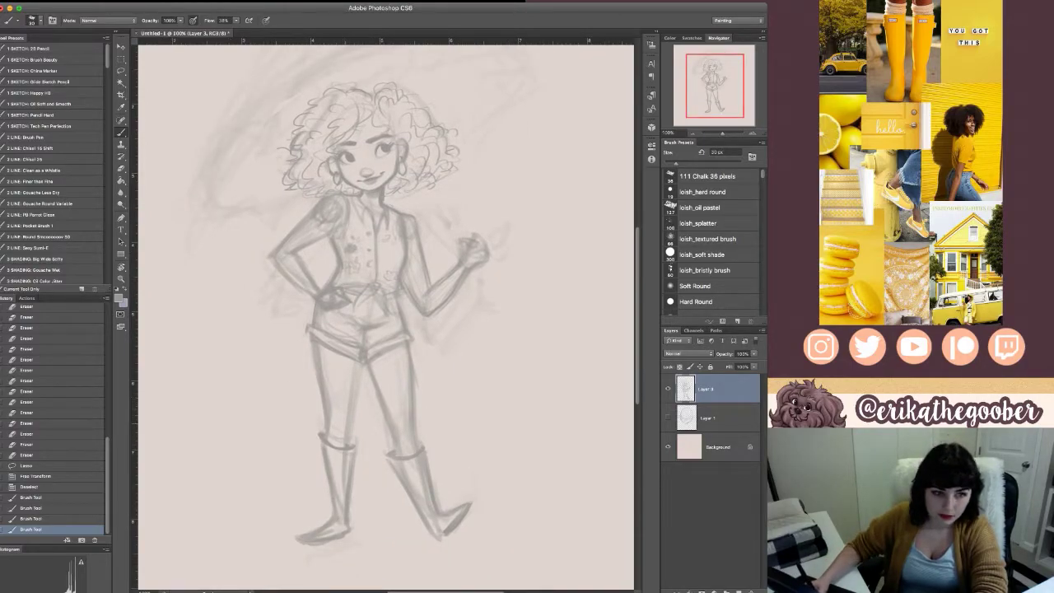
pyautogui.moveTo(357, 449); pyautogui.dragTo(349, 525)
pyautogui.press(']')
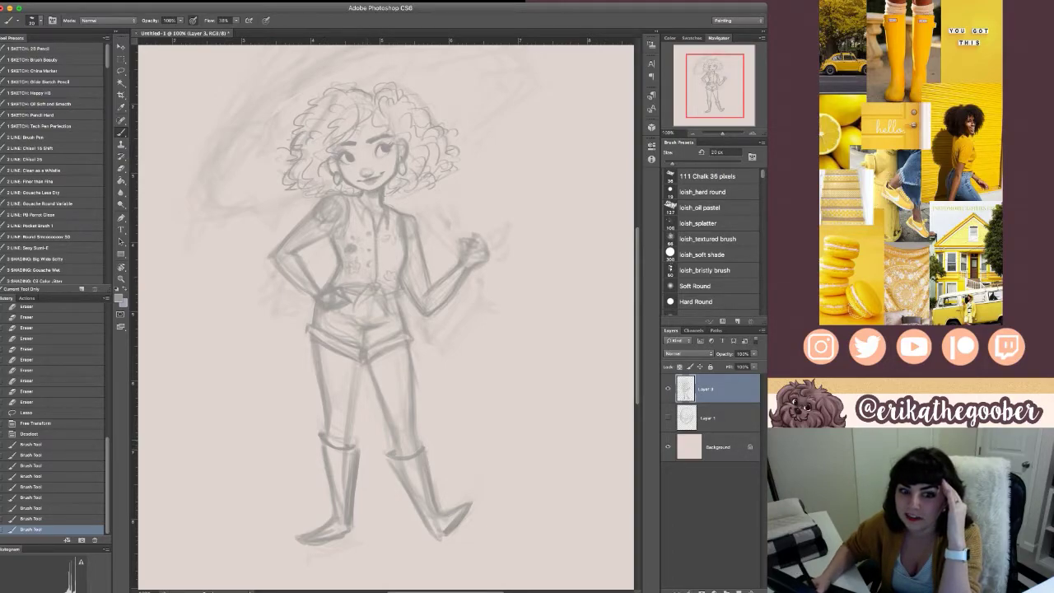
pyautogui.moveTo(358, 451); pyautogui.dragTo(353, 502)
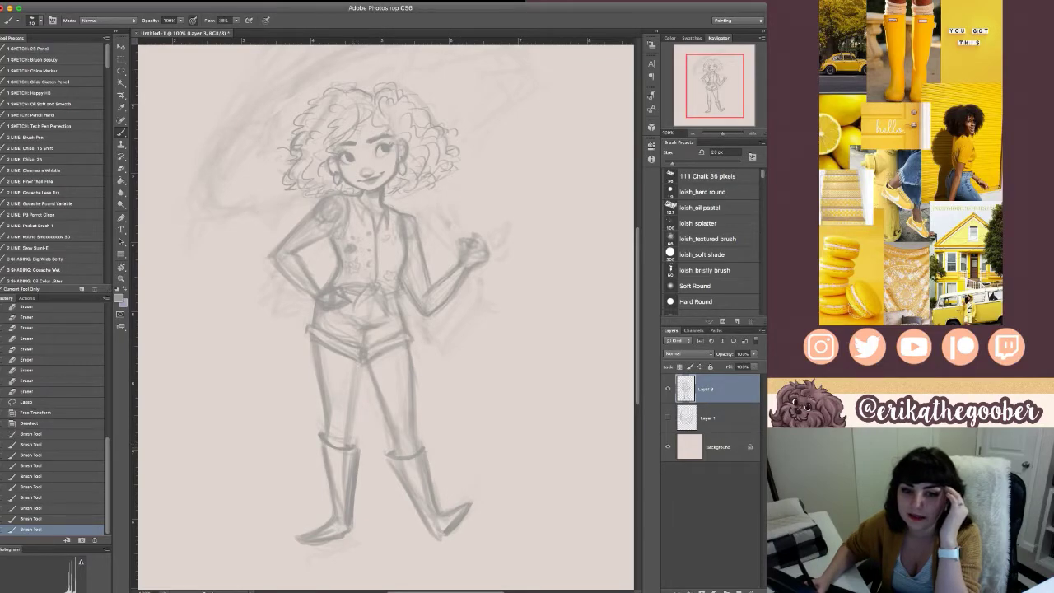
pyautogui.moveTo(357, 453); pyautogui.dragTo(351, 506)
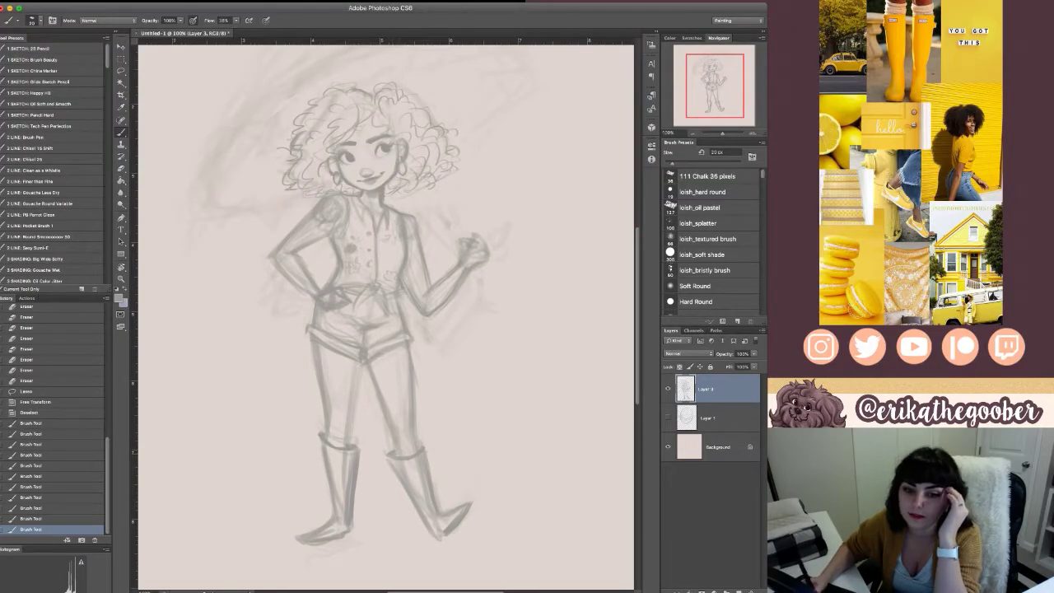
# - Refine the neck, the blouse's armhole edge and its floral print, erasing excess lines across the lower blouse
pyautogui.moveTo(387, 262)
pyautogui.mouseDown()
pyautogui.moveTo(393, 270)
pyautogui.moveTo(358, 270)
pyautogui.mouseUp()
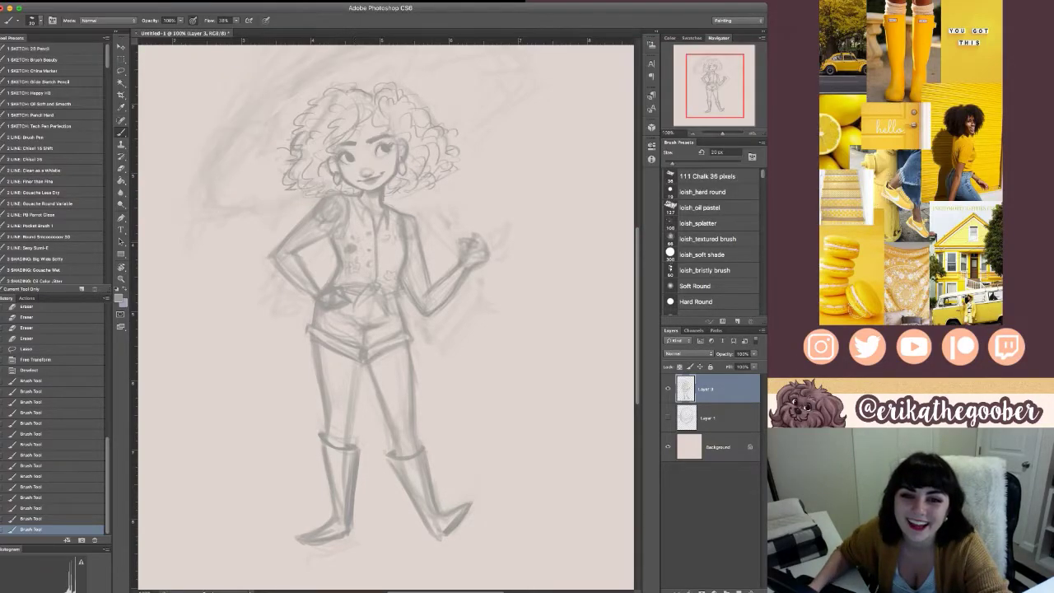
pyautogui.moveTo(403, 216); pyautogui.dragTo(409, 245)
pyautogui.moveTo(402, 222)
pyautogui.mouseDown()
pyautogui.moveTo(408, 249)
pyautogui.moveTo(394, 265)
pyautogui.moveTo(355, 269)
pyautogui.mouseUp()
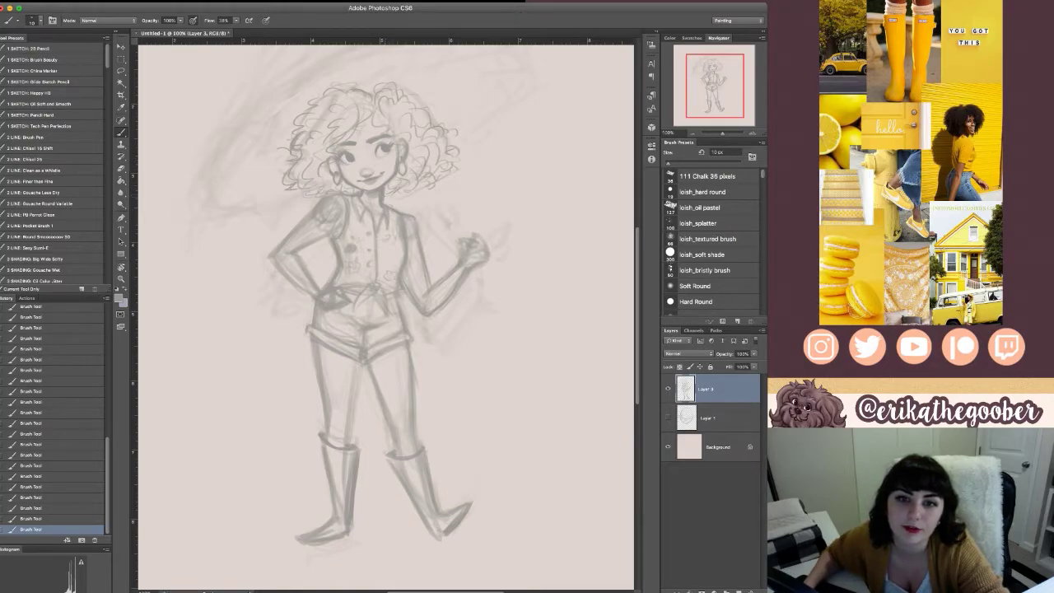
pyautogui.moveTo(382, 190); pyautogui.dragTo(385, 202)
pyautogui.moveTo(351, 262); pyautogui.dragTo(395, 280)
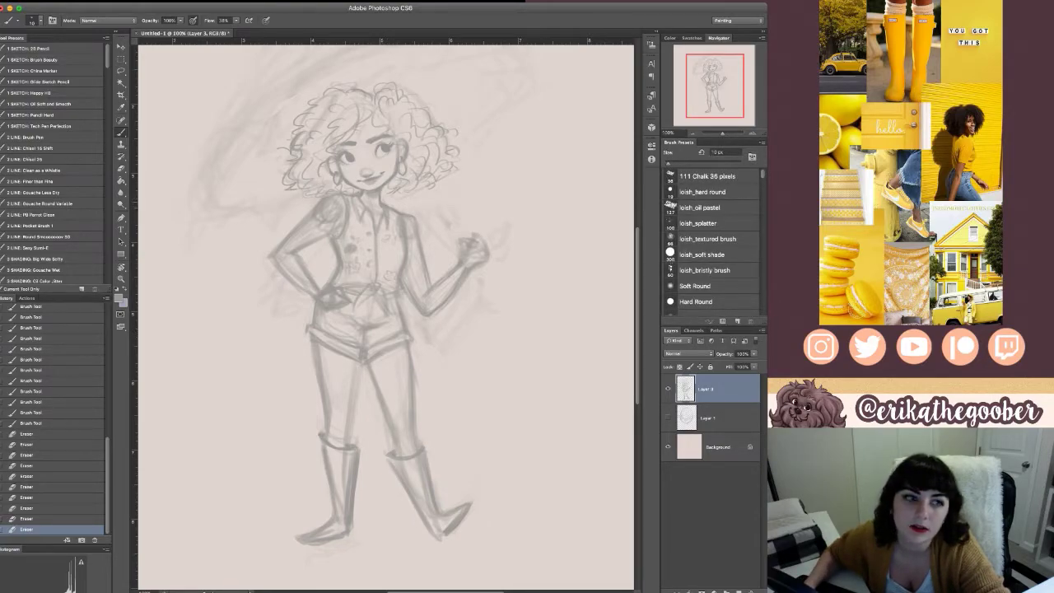
# - Redraw the small flower on the lower left part of the blouse with short 10 px brush strokes
pyautogui.press('b')
pyautogui.moveTo(350, 247); pyautogui.dragTo(354, 262)
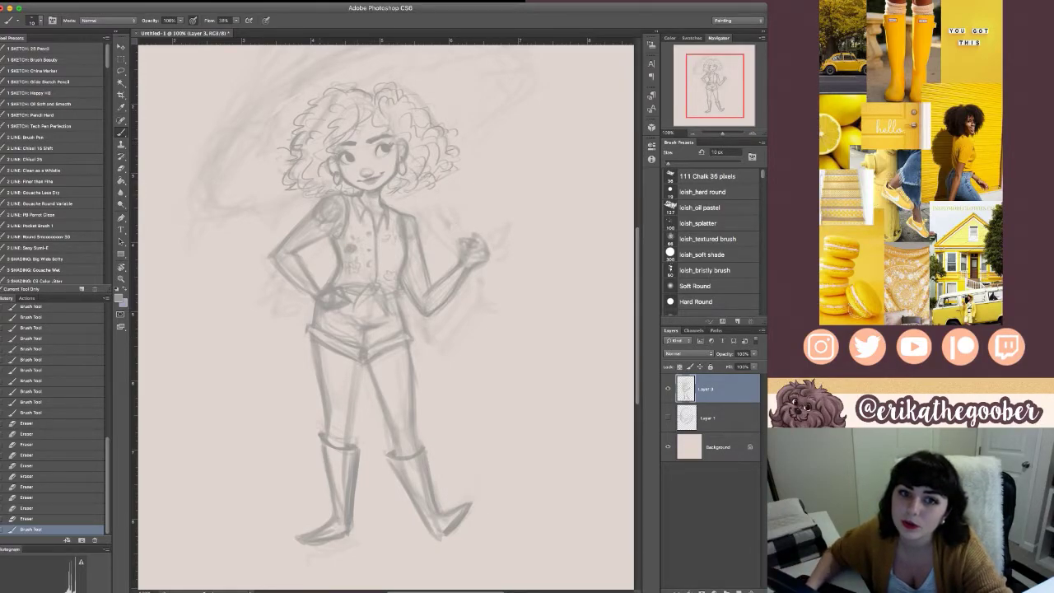
pyautogui.moveTo(346, 260); pyautogui.dragTo(357, 269)
pyautogui.moveTo(347, 265); pyautogui.dragTo(359, 270)
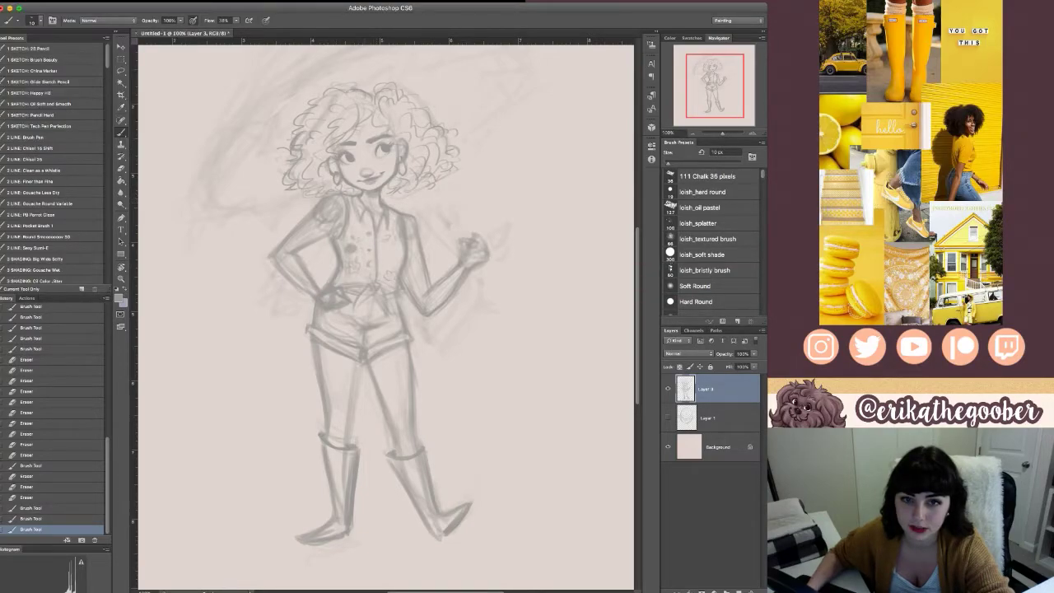
pyautogui.moveTo(350, 265); pyautogui.dragTo(356, 270)
pyautogui.moveTo(354, 264); pyautogui.dragTo(359, 270)
# - Add floral marks on the upper right of the blouse and touch up the flowers above the waist
pyautogui.moveTo(382, 234); pyautogui.dragTo(389, 237)
pyautogui.moveTo(389, 236); pyautogui.dragTo(390, 240)
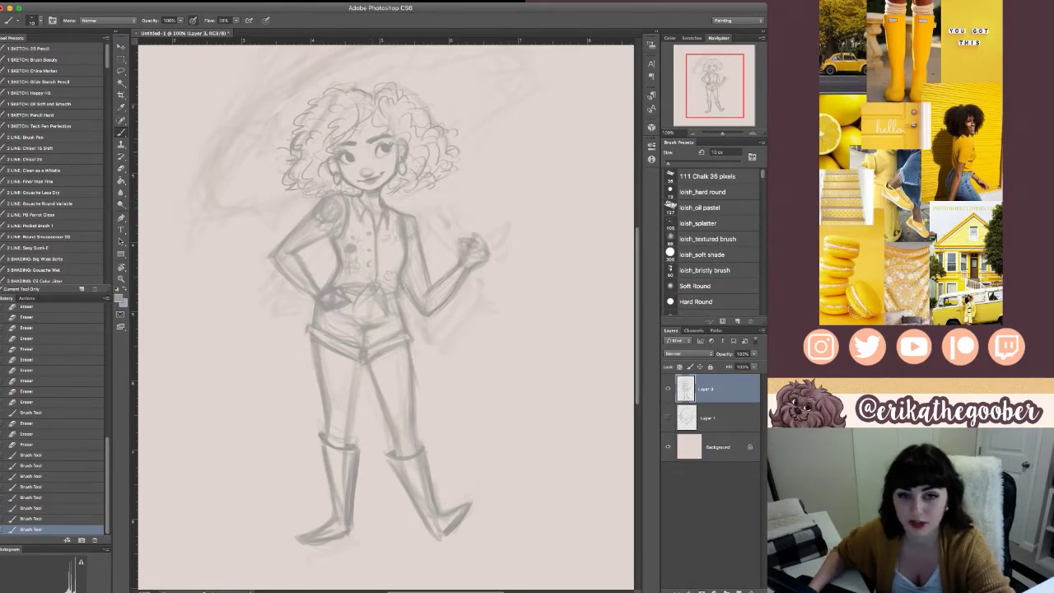
pyautogui.moveTo(387, 260)
pyautogui.mouseDown()
pyautogui.moveTo(393, 275)
pyautogui.moveTo(357, 268)
pyautogui.mouseUp()
pyautogui.moveTo(351, 267); pyautogui.dragTo(358, 267)
pyautogui.moveTo(352, 267); pyautogui.dragTo(355, 268)
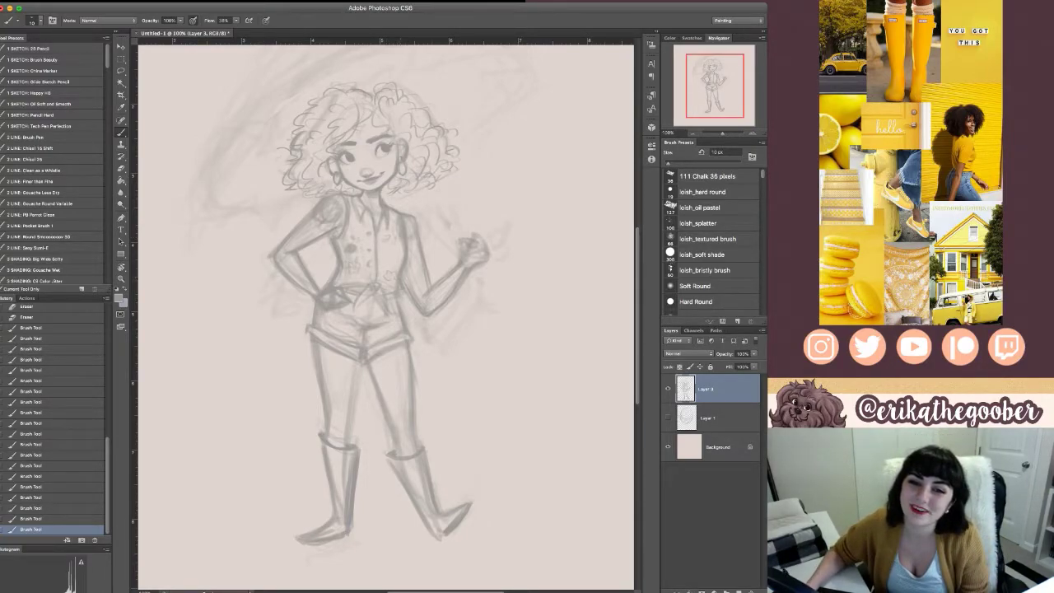
# - Darken the lines of the tied knot at the blouse's waist
pyautogui.moveTo(356, 290); pyautogui.dragTo(368, 294)
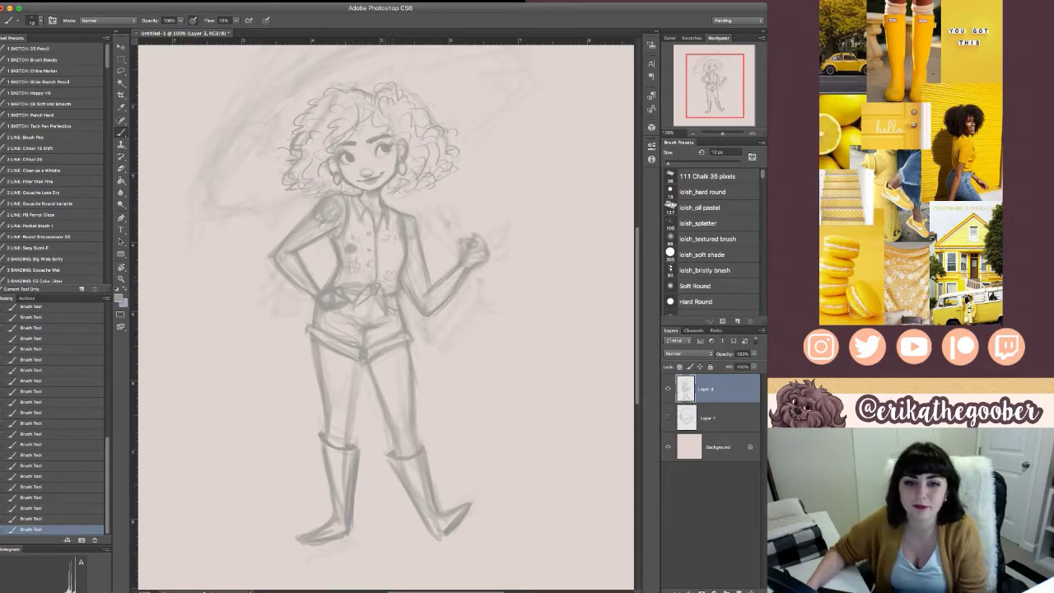
pyautogui.press(']')
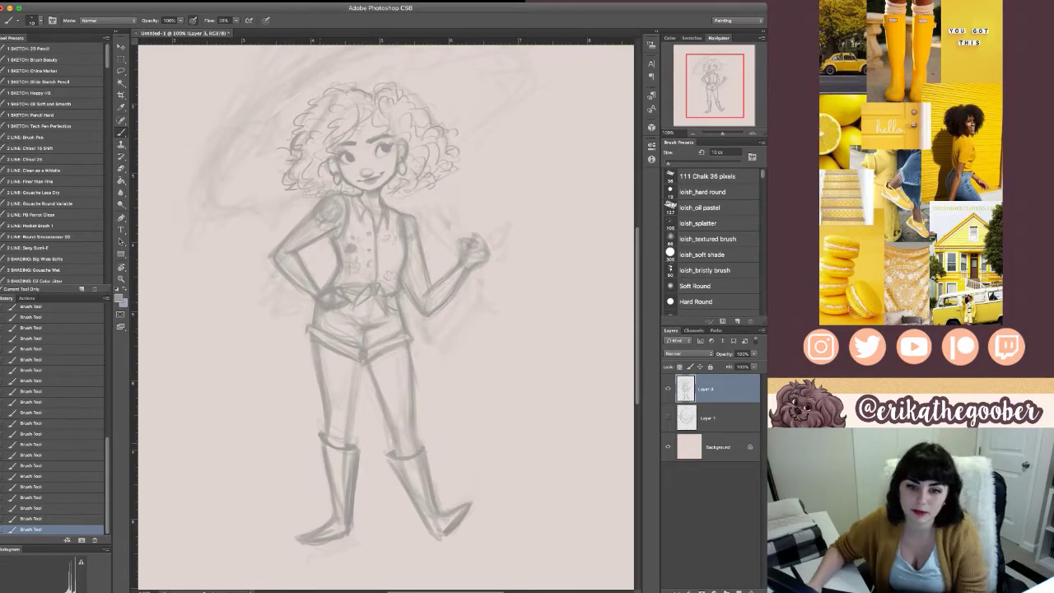
# - Sketch sock cuffs above both boots with a 20 px brush and reinforce the leg outlines
pyautogui.press(']')
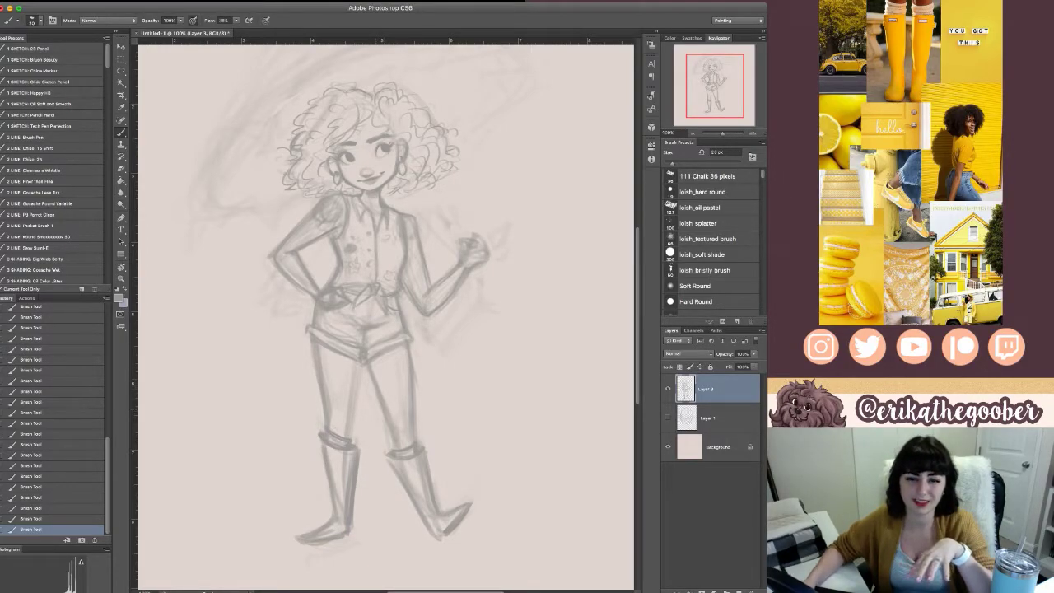
pyautogui.press('[')
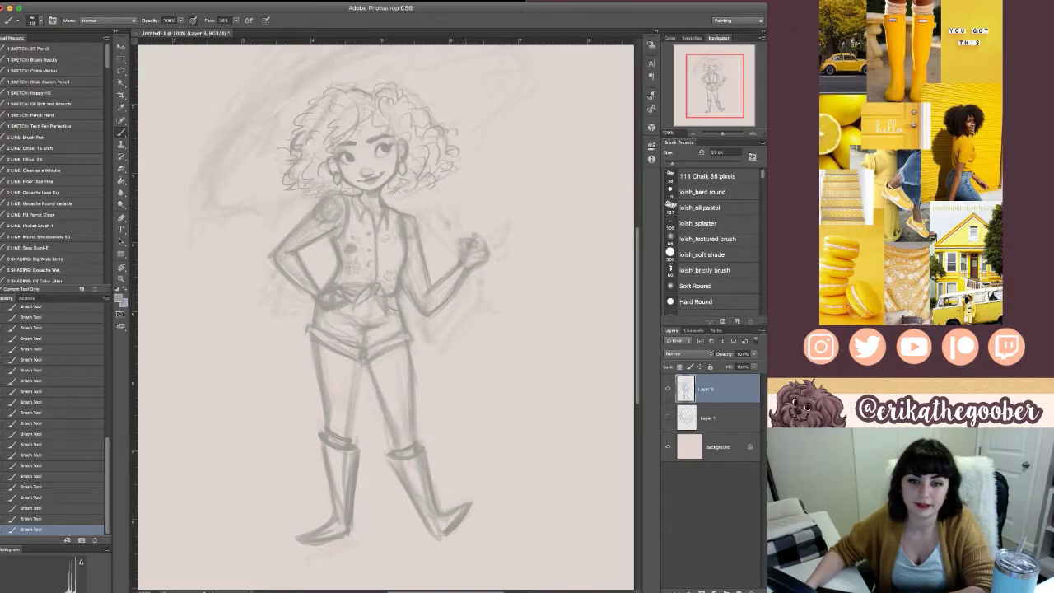
pyautogui.moveTo(387, 288); pyautogui.dragTo(363, 314)
pyautogui.moveTo(335, 389)
pyautogui.mouseDown()
pyautogui.moveTo(326, 463)
pyautogui.moveTo(369, 467)
pyautogui.mouseUp()
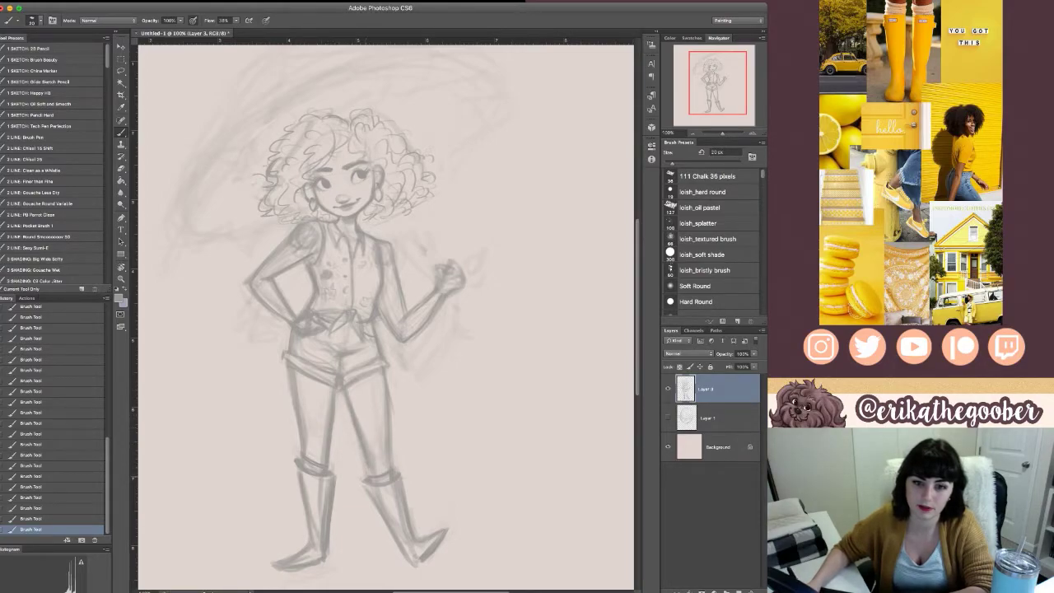
pyautogui.moveTo(382, 375); pyautogui.dragTo(389, 447)
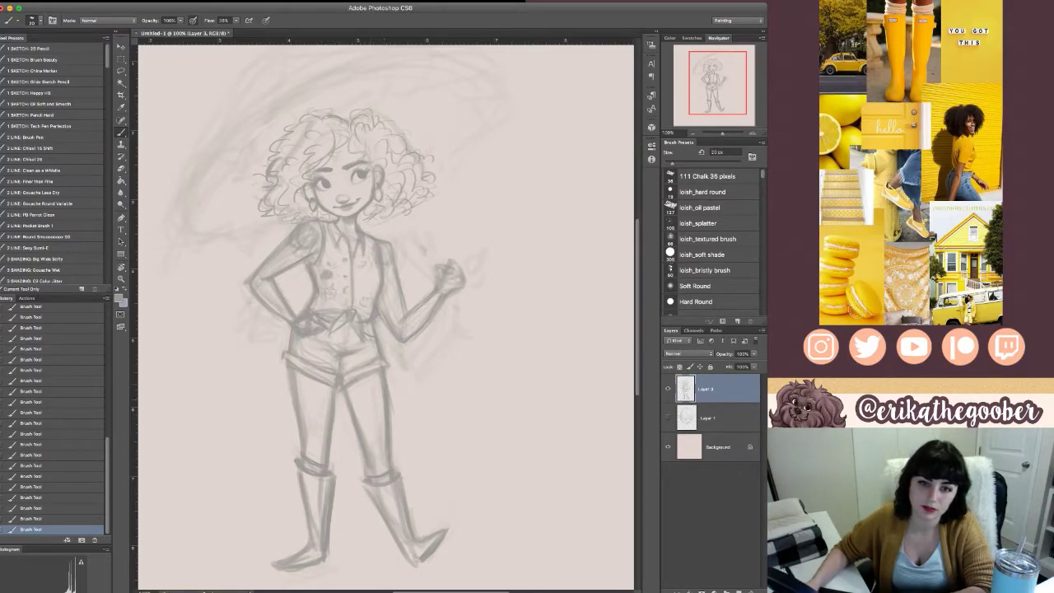
pyautogui.moveTo(387, 362); pyautogui.dragTo(403, 390)
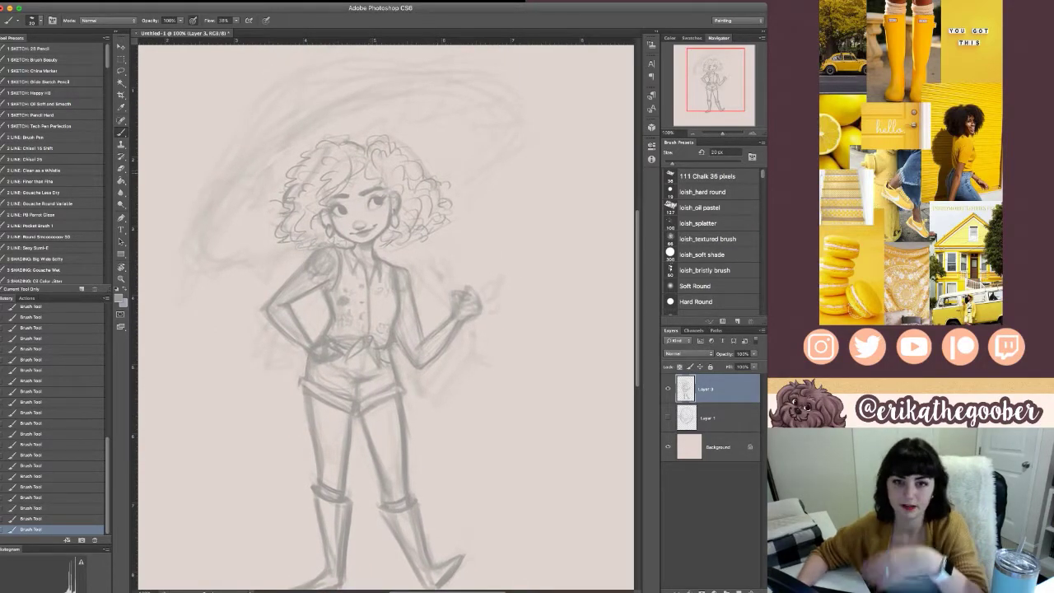
pyautogui.press('super+minus')
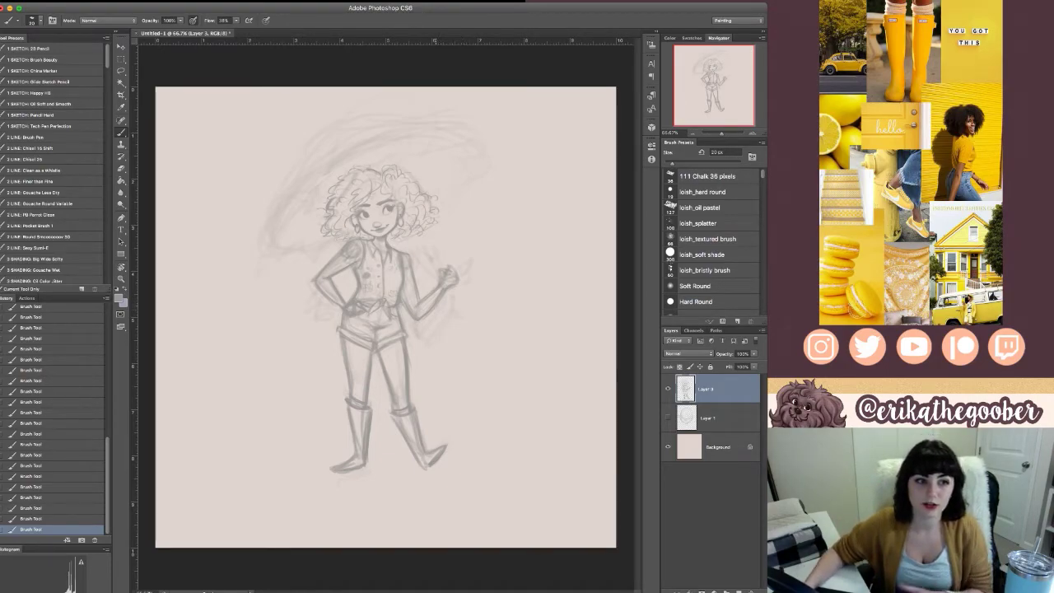
pyautogui.press('[')
pyautogui.press('[')
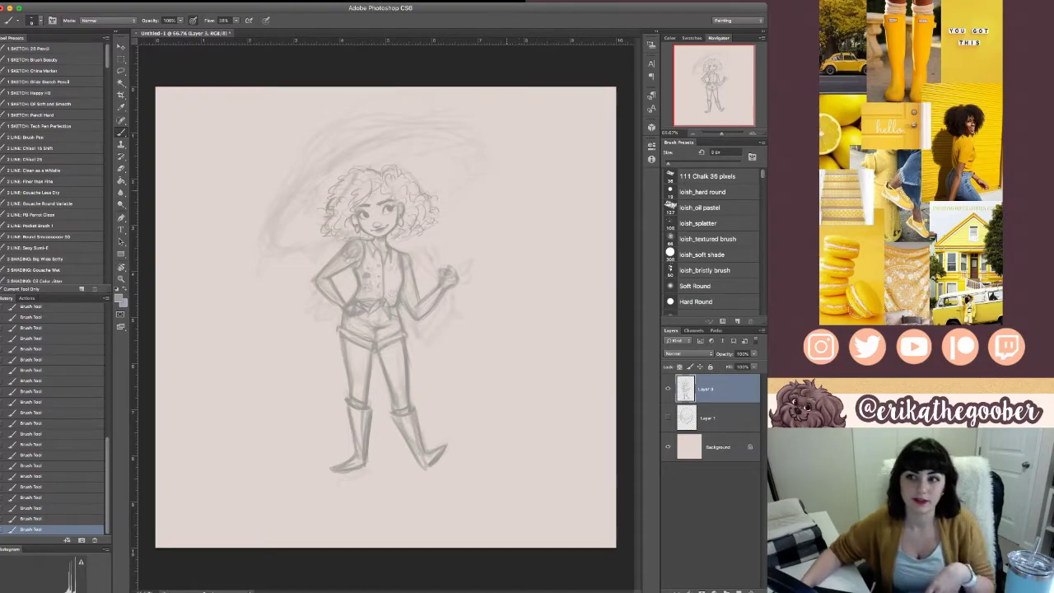
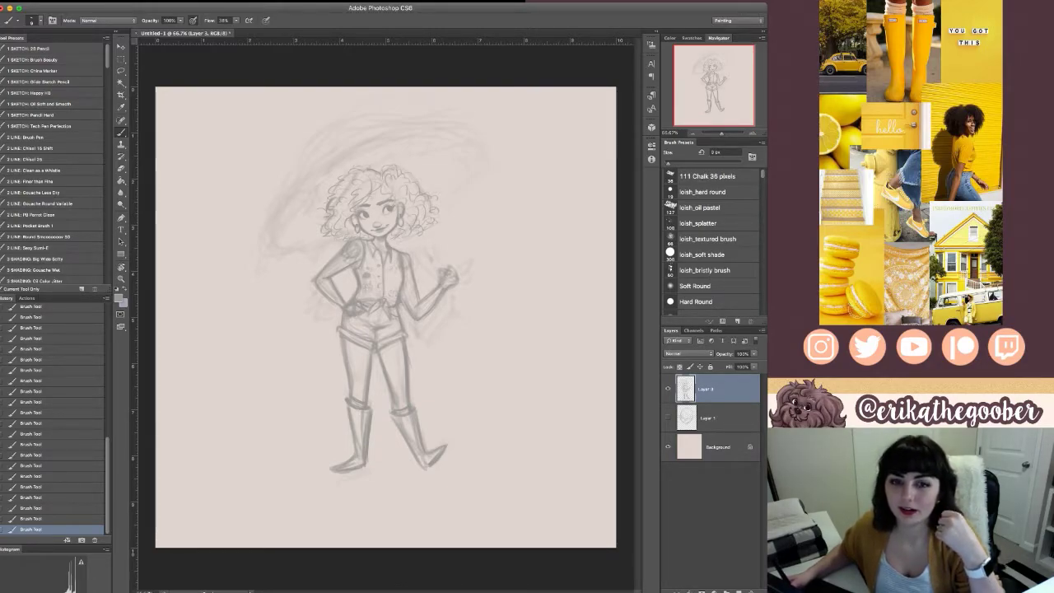
# - Erase the puffed sleeve lines at both shoulders and stray marks under the heel of the right-hand boot
pyautogui.press('e')
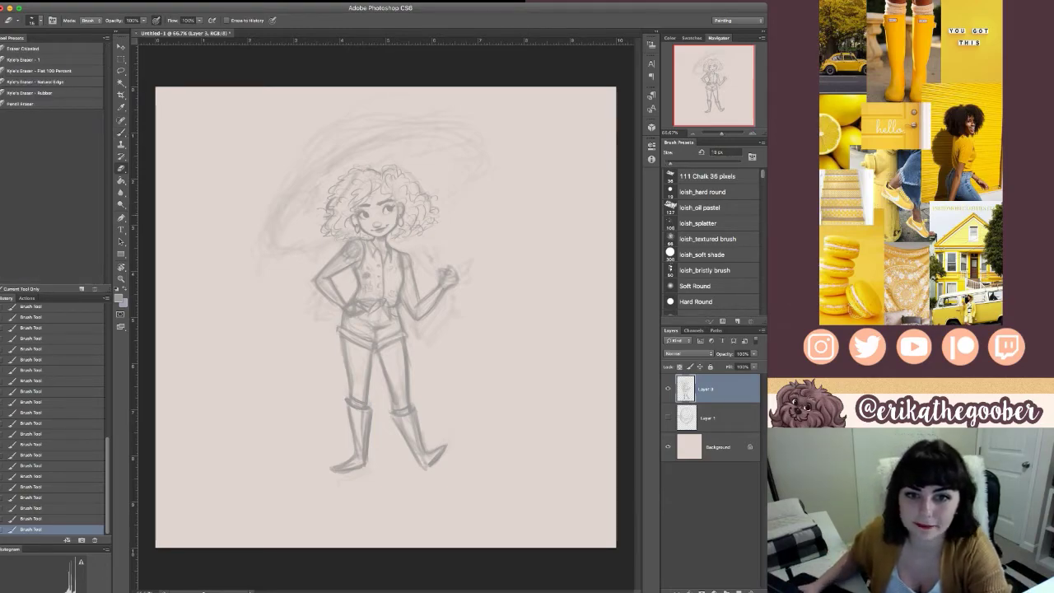
pyautogui.moveTo(351, 248); pyautogui.dragTo(340, 260)
pyautogui.moveTo(345, 255); pyautogui.dragTo(338, 259)
pyautogui.moveTo(347, 248)
pyautogui.mouseDown()
pyautogui.moveTo(336, 258)
pyautogui.moveTo(346, 264)
pyautogui.moveTo(345, 244)
pyautogui.moveTo(322, 268)
pyautogui.mouseUp()
pyautogui.press('[')
pyautogui.press('[')
pyautogui.press('[')
pyautogui.press(']')
pyautogui.moveTo(392, 244); pyautogui.dragTo(405, 253)
pyautogui.moveTo(399, 247); pyautogui.dragTo(410, 262)
pyautogui.moveTo(346, 242); pyautogui.dragTo(354, 246)
pyautogui.moveTo(424, 462); pyautogui.dragTo(430, 468)
pyautogui.moveTo(427, 463); pyautogui.dragTo(433, 468)
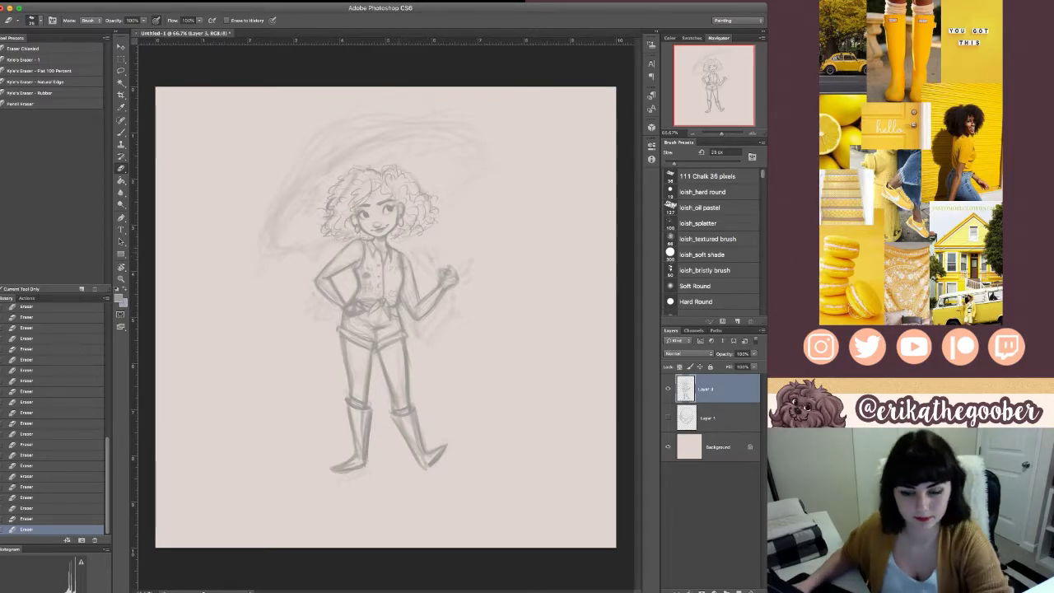
# - Touch up the lower face, the outline of the arm resting on the hip and the blouse's floral print with small brush strokes
pyautogui.press('b')
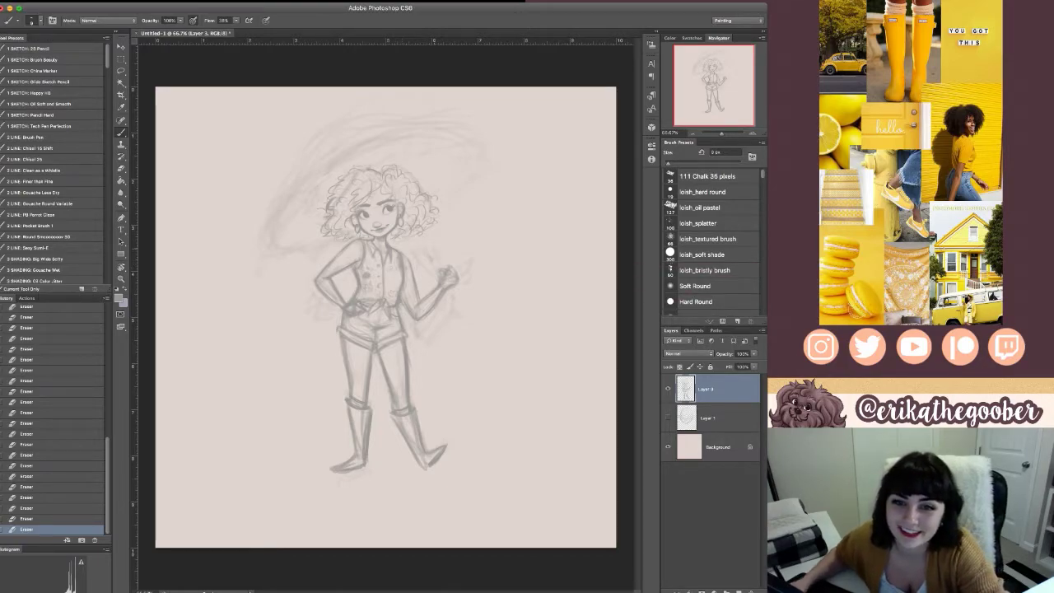
pyautogui.moveTo(369, 216); pyautogui.dragTo(380, 224)
pyautogui.press(']')
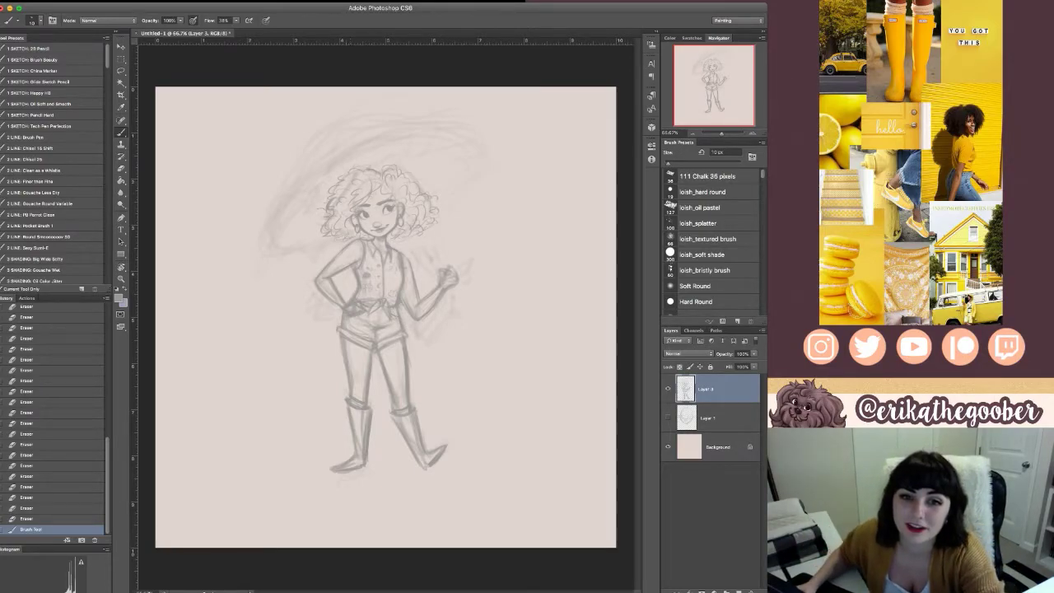
pyautogui.moveTo(325, 280)
pyautogui.mouseDown()
pyautogui.moveTo(331, 288)
pyautogui.moveTo(339, 278)
pyautogui.mouseUp()
pyautogui.moveTo(336, 267); pyautogui.dragTo(357, 311)
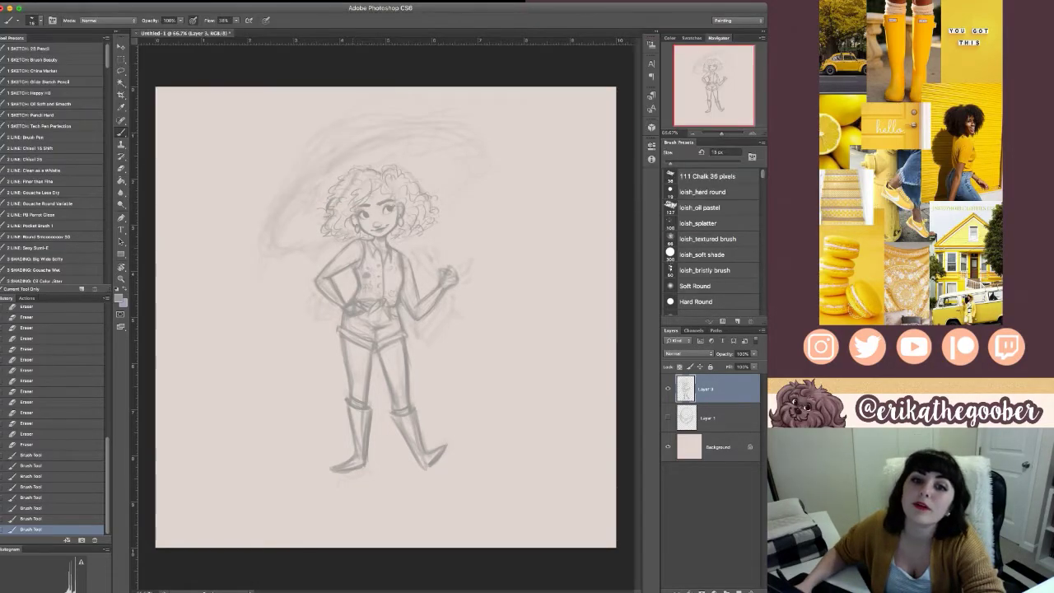
pyautogui.moveTo(362, 271); pyautogui.dragTo(366, 285)
pyautogui.moveTo(367, 275); pyautogui.dragTo(364, 293)
pyautogui.moveTo(368, 282); pyautogui.dragTo(367, 295)
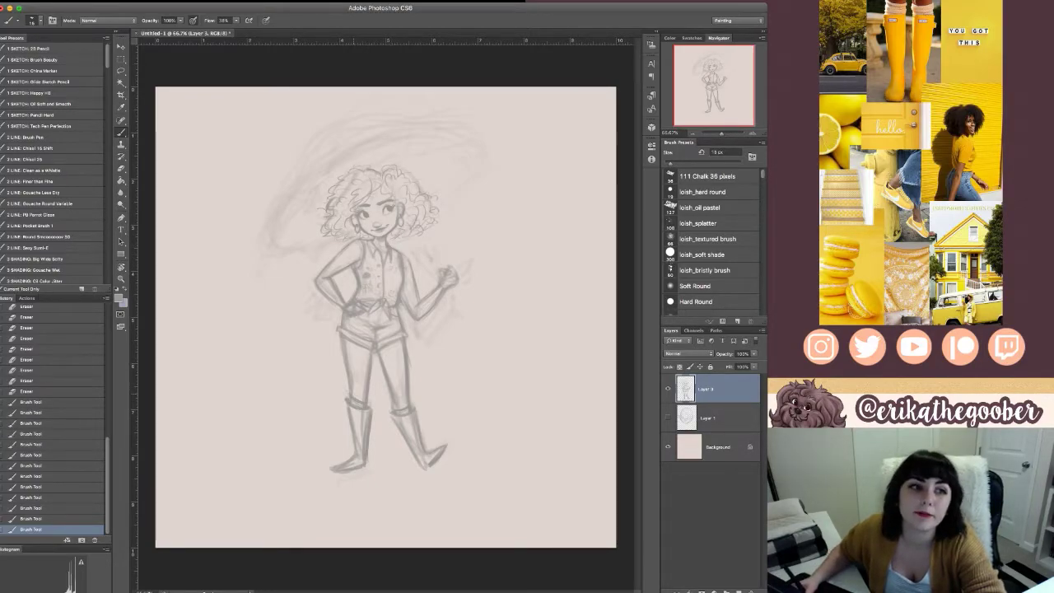
# - Sketch an umbrella with a shaft and hooked handle in the raised hand and a pointed canopy over the head
pyautogui.press(']')
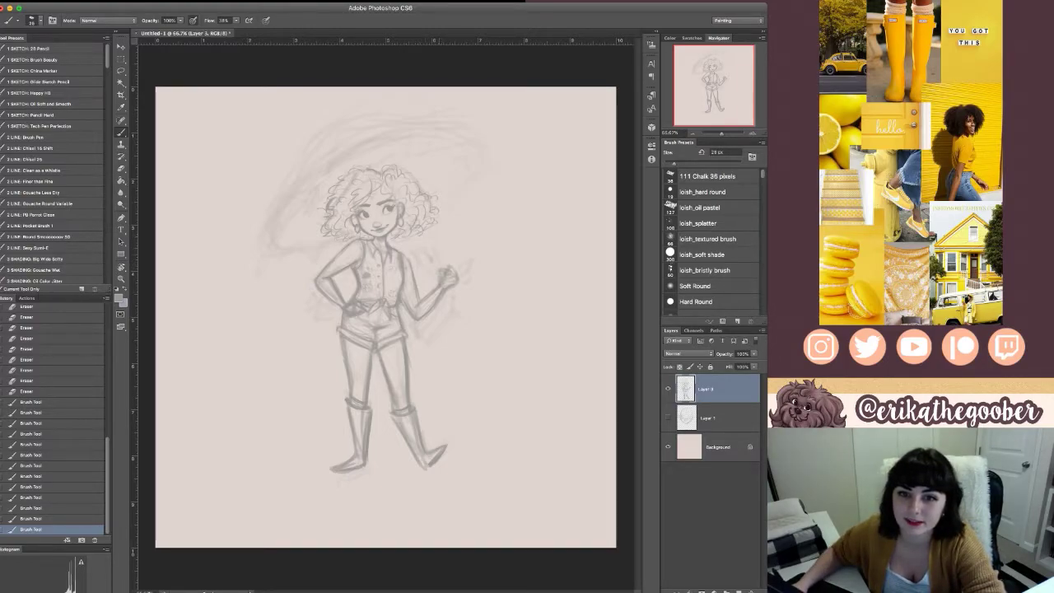
pyautogui.moveTo(422, 244); pyautogui.dragTo(438, 262)
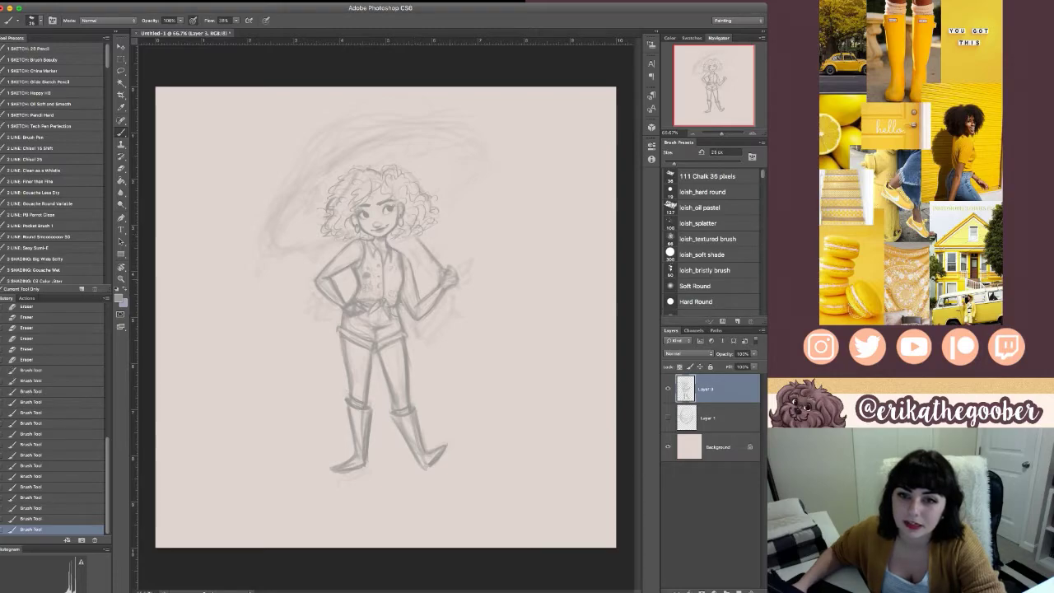
pyautogui.moveTo(469, 288); pyautogui.dragTo(472, 275)
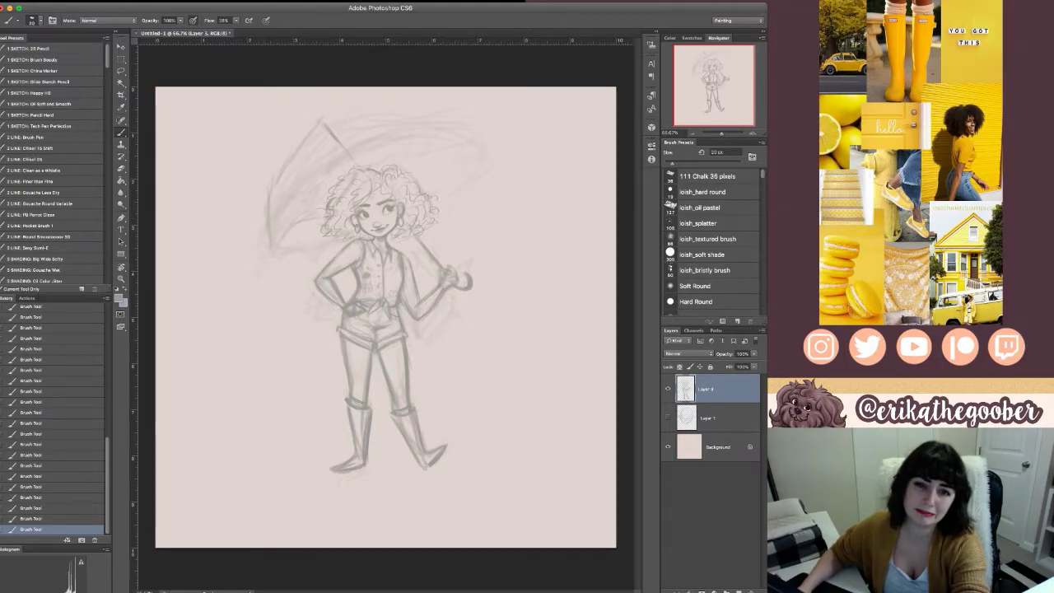
pyautogui.moveTo(270, 222); pyautogui.dragTo(270, 251)
pyautogui.moveTo(331, 203)
pyautogui.mouseDown()
pyautogui.moveTo(365, 172)
pyautogui.moveTo(404, 158)
pyautogui.mouseUp()
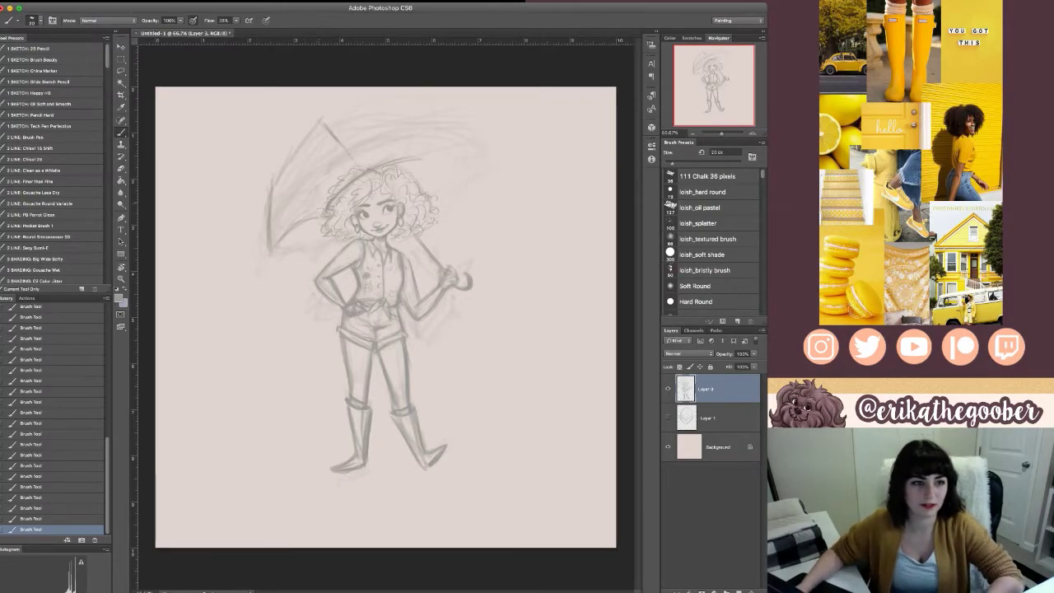
# - Undo the pointed canopy strokes back to the umbrella's shaft and hooked handle
pyautogui.press('super+alt+z')
pyautogui.press('super+alt+z')
pyautogui.press('super+alt+z')
pyautogui.press('super+alt+z')
pyautogui.press('super+alt+z')
pyautogui.press('super+alt+z')
pyautogui.press('super+alt+z')
pyautogui.press('super+alt+z')
pyautogui.press('super+alt+z')
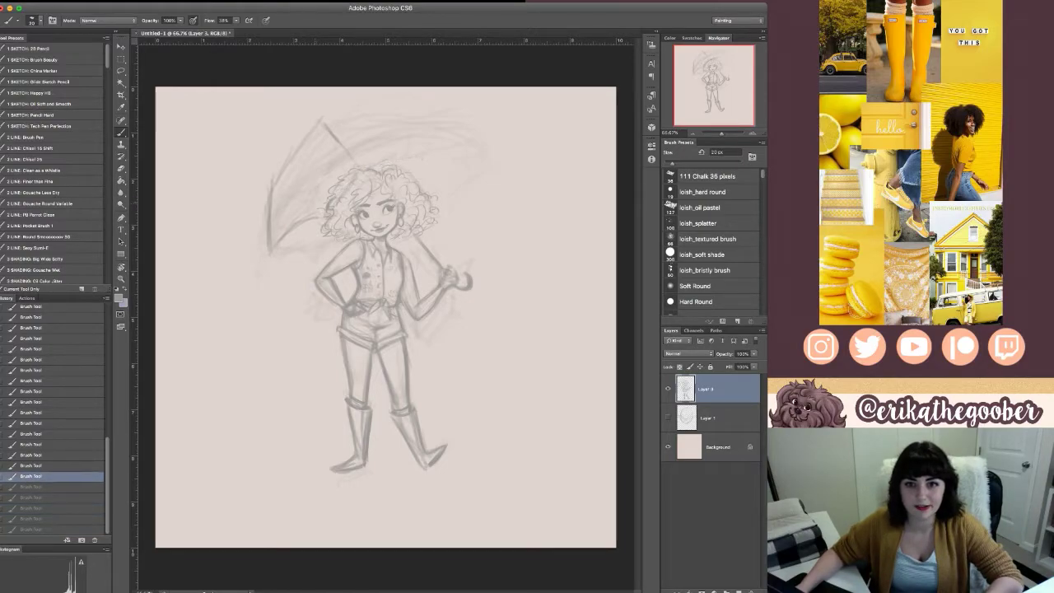
pyautogui.press('super+alt+z')
pyautogui.press('super+alt+z')
pyautogui.press('super+alt+z')
pyautogui.press('super+alt+z')
pyautogui.press('super+alt+z')
pyautogui.press('super+alt+z')
pyautogui.press('super+alt+z')
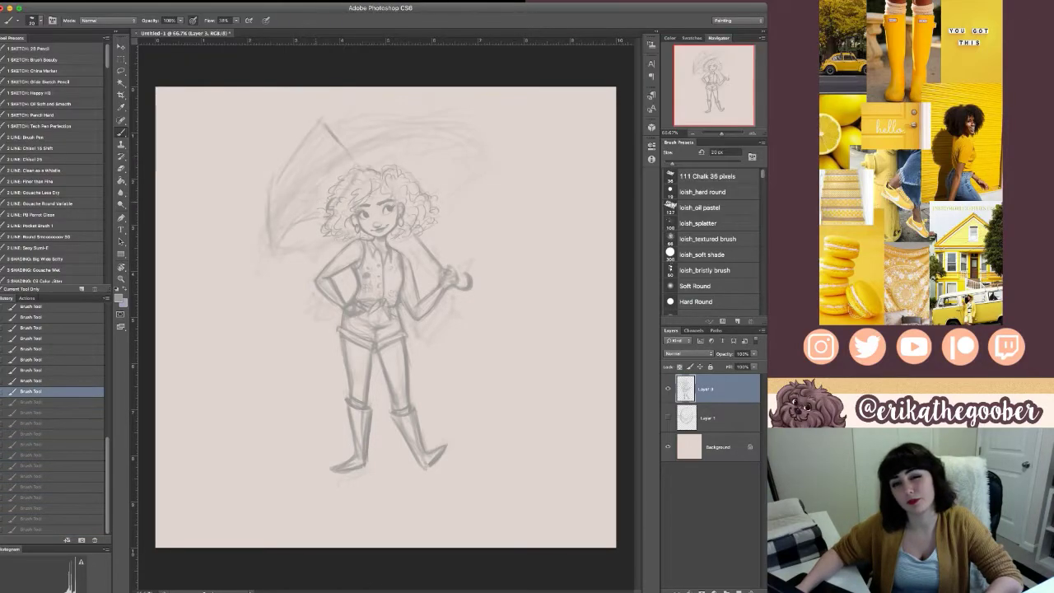
pyautogui.press('super+alt+z')
pyautogui.press('super+alt+z')
pyautogui.press('super+alt+z')
pyautogui.press('super+alt+z')
pyautogui.press('super+alt+z')
pyautogui.press('super+alt+z')
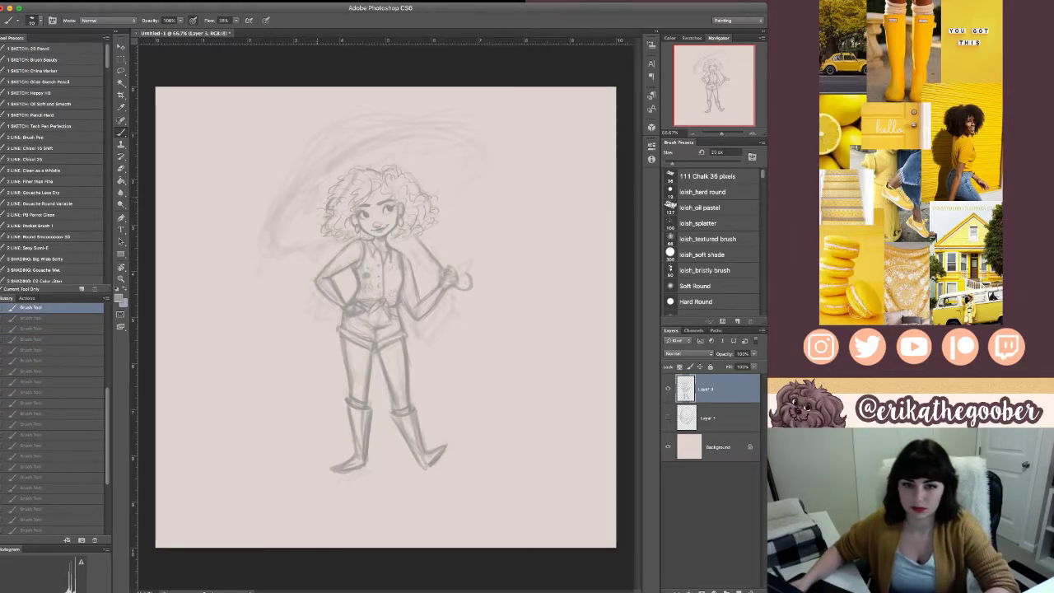
# - Select the raised arm with the umbrella handle, rotate it slightly clockwise, shift it closer to the body and nudge it up
pyautogui.press('l')
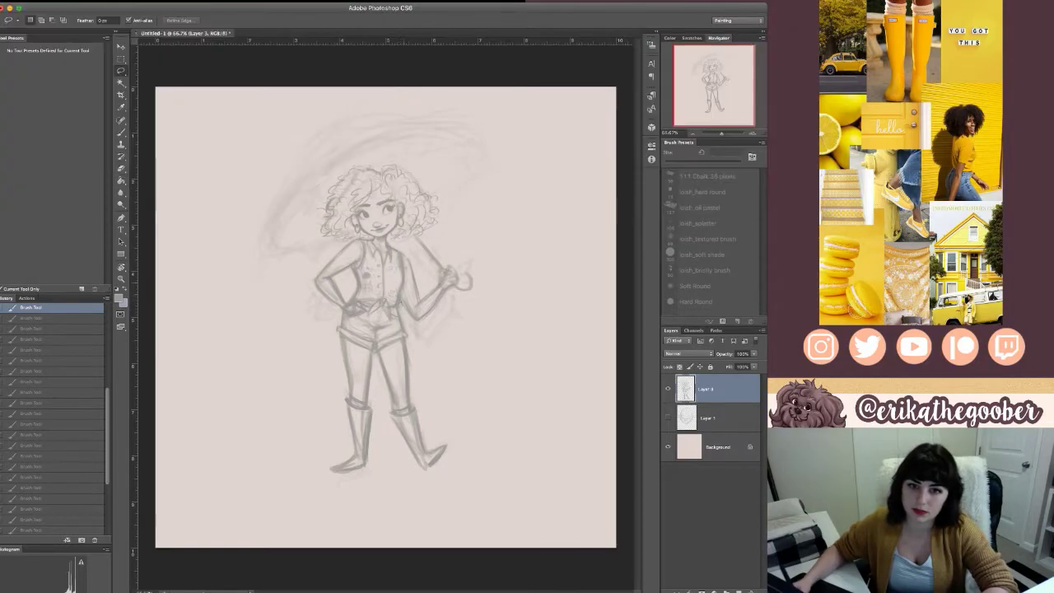
pyautogui.moveTo(407, 253)
pyautogui.mouseDown()
pyautogui.moveTo(461, 230)
pyautogui.moveTo(494, 292)
pyautogui.moveTo(474, 327)
pyautogui.moveTo(405, 313)
pyautogui.mouseUp()
pyautogui.press('super+t')
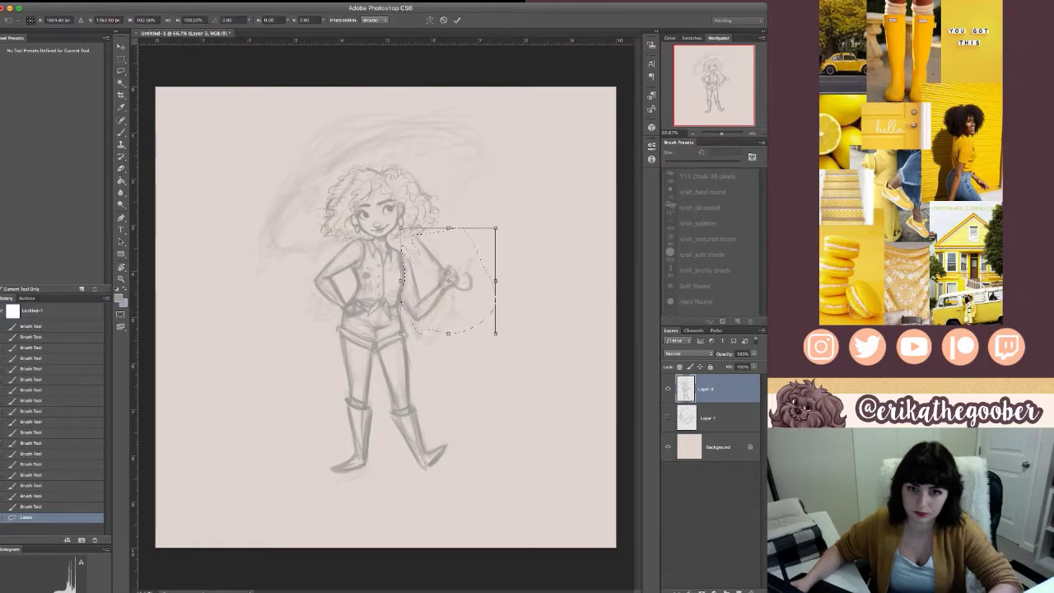
pyautogui.moveTo(511, 239); pyautogui.dragTo(514, 246)
pyautogui.moveTo(449, 280); pyautogui.dragTo(440, 280)
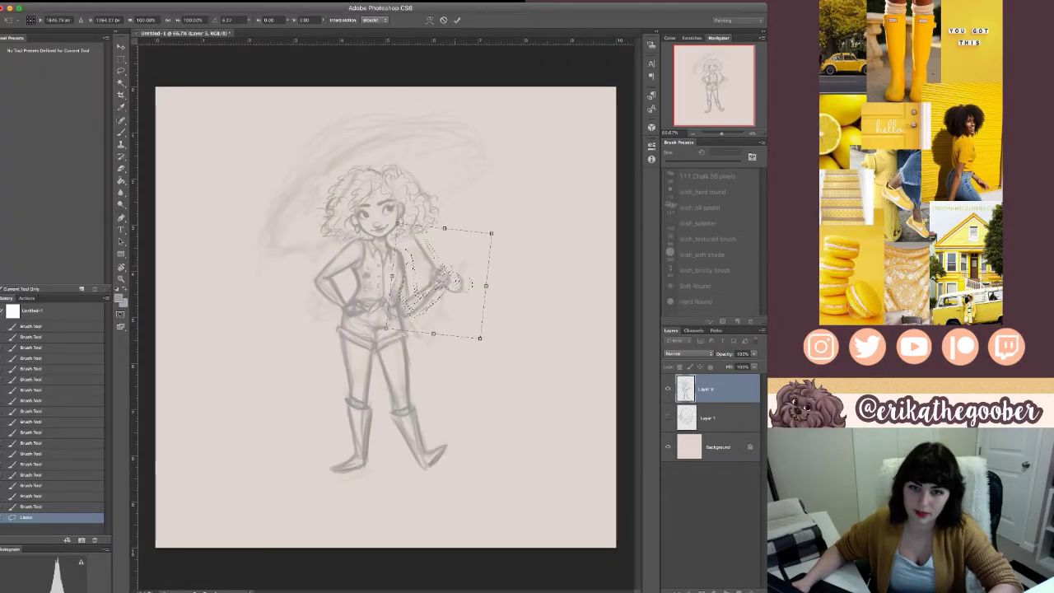
pyautogui.press('Up')
pyautogui.press('Up')
pyautogui.press('Up')
pyautogui.press('Up')
pyautogui.press('Up')
pyautogui.press('Up')
pyautogui.press('Up')
pyautogui.press('Up')
pyautogui.press('Up')
pyautogui.press('Up')
pyautogui.press('Up')
pyautogui.press('Up')
pyautogui.press('Up')
pyautogui.press('Up')
pyautogui.press('Up')
pyautogui.press('Up')
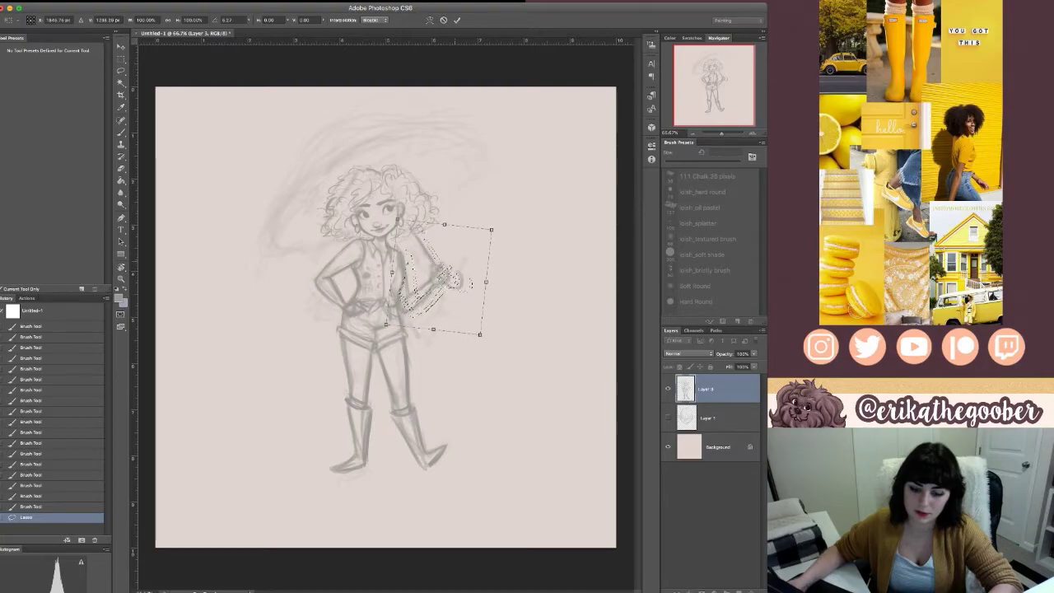
pyautogui.press('Return')
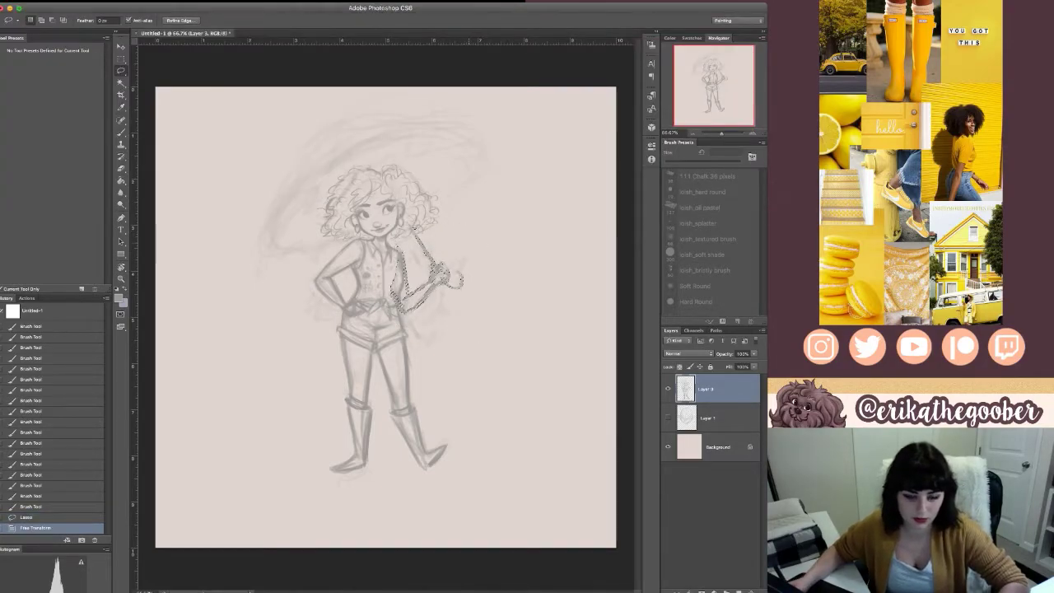
pyautogui.press('super+d')
# - Erase the overlapping lines of the moved arm along the side of the blouse
pyautogui.press('e')
pyautogui.moveTo(393, 280)
pyautogui.mouseDown()
pyautogui.moveTo(395, 299)
pyautogui.moveTo(405, 285)
pyautogui.mouseUp()
pyautogui.moveTo(402, 271); pyautogui.dragTo(403, 288)
pyautogui.moveTo(402, 275)
pyautogui.mouseDown()
pyautogui.moveTo(402, 300)
pyautogui.moveTo(395, 294)
pyautogui.mouseUp()
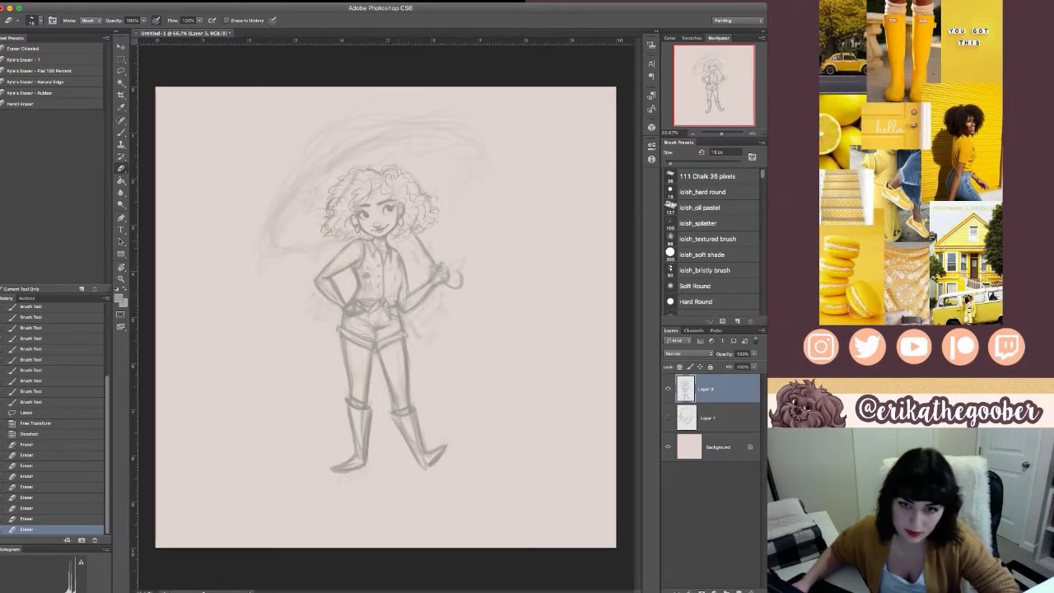
# - Redraw the contour between the blouse and the moved arm, and touch up the curls above the umbrella shaft
pyautogui.press('b')
pyautogui.moveTo(397, 254); pyautogui.dragTo(401, 288)
pyautogui.moveTo(418, 206); pyautogui.dragTo(424, 219)
pyautogui.moveTo(419, 211); pyautogui.dragTo(415, 229)
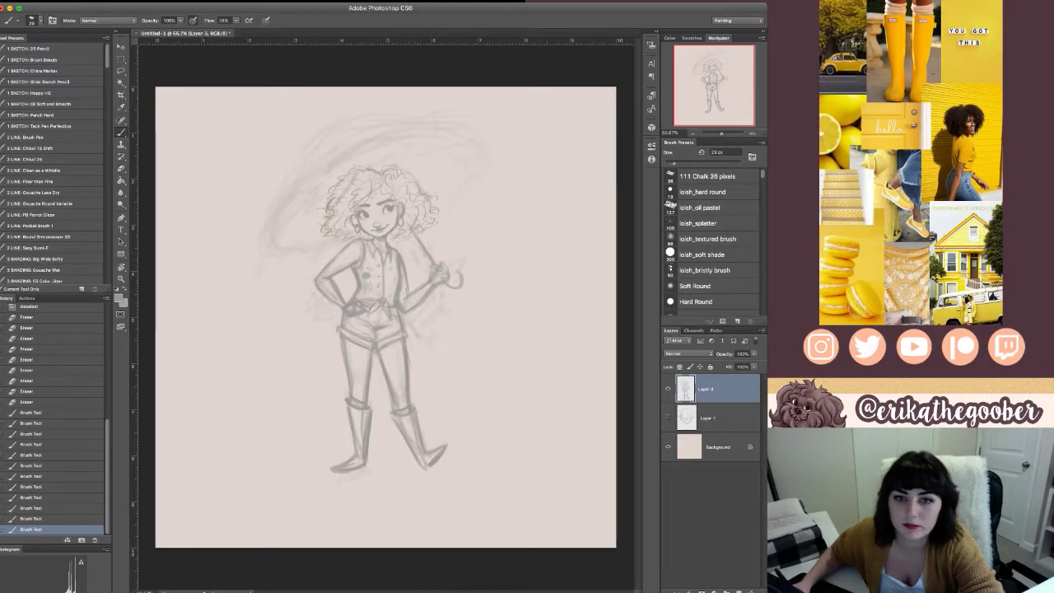
# - On a new layer, sketch the umbrella canopy's curved front rim above the hair with a 25 px brush
pyautogui.press(']')
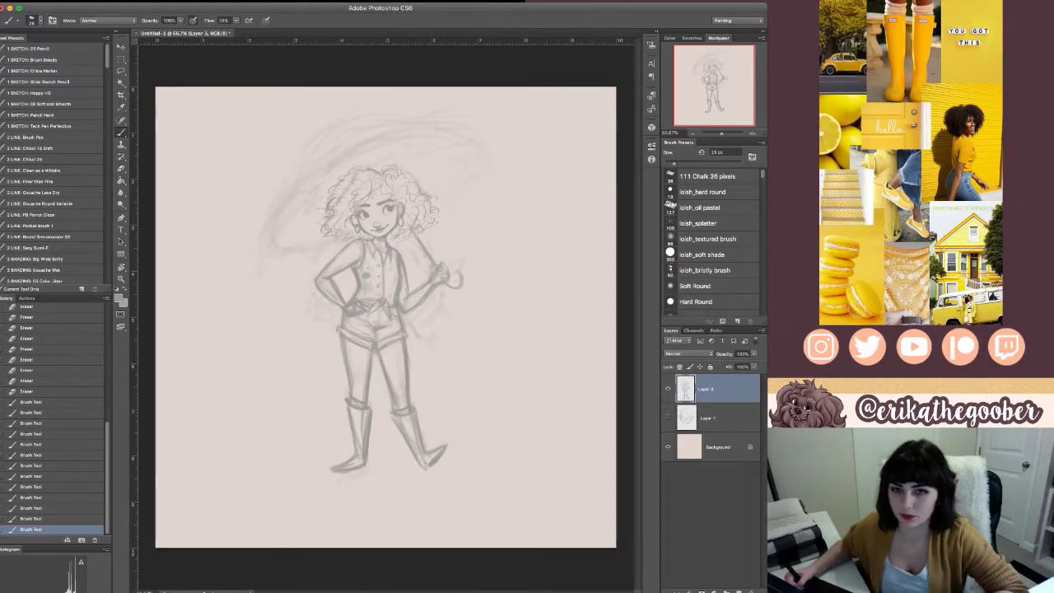
pyautogui.press('alt+shift+super+n')
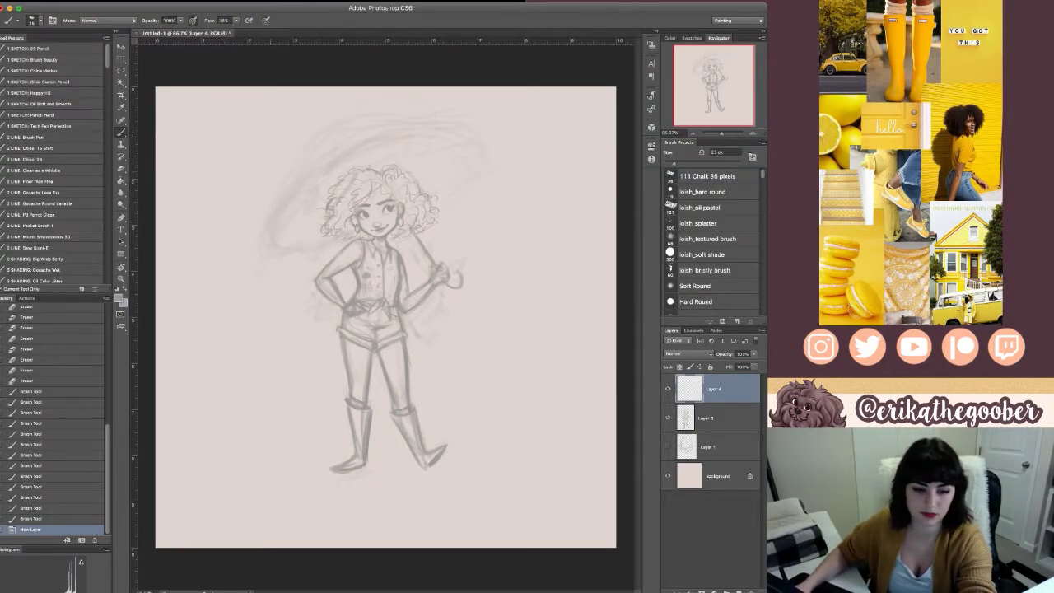
pyautogui.moveTo(355, 166); pyautogui.dragTo(428, 143)
pyautogui.moveTo(357, 166); pyautogui.dragTo(427, 144)
pyautogui.moveTo(357, 166); pyautogui.dragTo(427, 144)
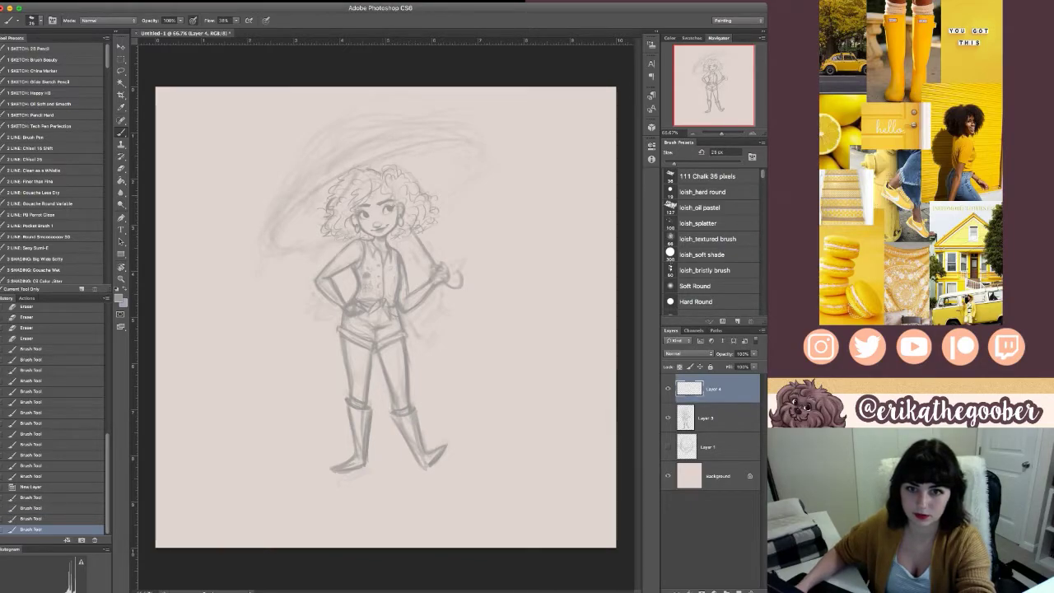
# - Draw the umbrella's shaft from the hand across the hair up to the canopy's tip, with a short crossing guide line
pyautogui.moveTo(361, 147); pyautogui.dragTo(400, 202)
pyautogui.moveTo(363, 149); pyautogui.dragTo(402, 205)
pyautogui.moveTo(361, 146); pyautogui.dragTo(382, 175)
pyautogui.moveTo(344, 122); pyautogui.dragTo(364, 142)
pyautogui.moveTo(375, 113); pyautogui.dragTo(363, 143)
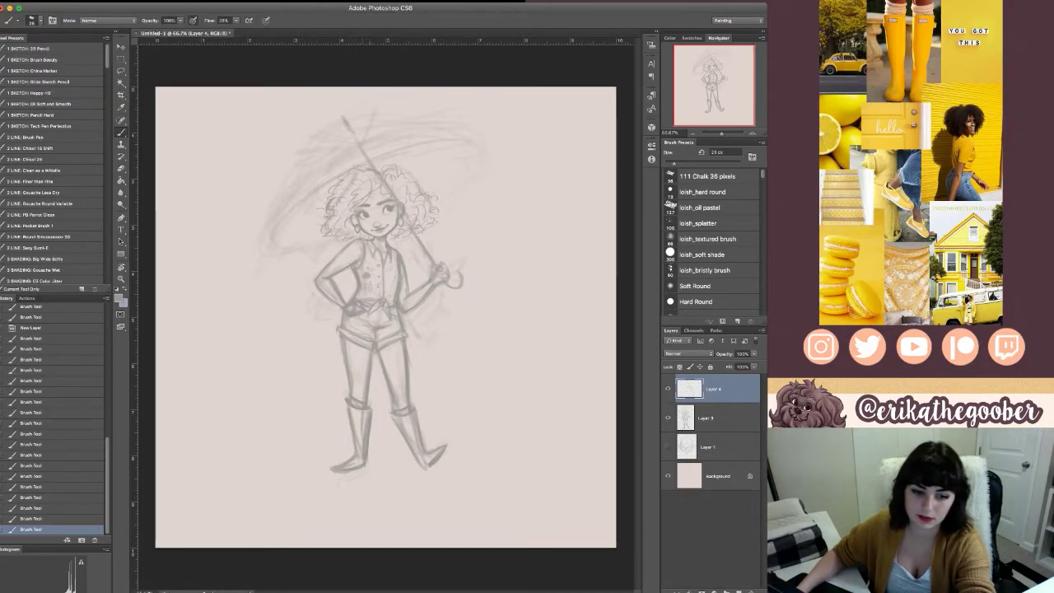
pyautogui.moveTo(422, 212); pyautogui.dragTo(418, 226)
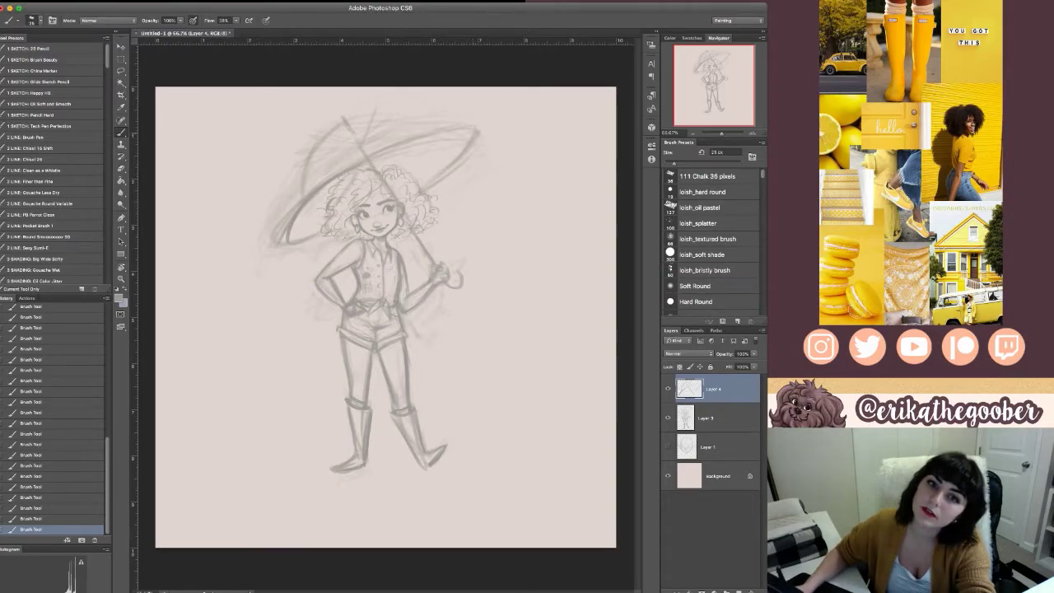
# - Outline the umbrella canopy with a darker rim and a rounded dome reaching down to its lower tip
pyautogui.moveTo(409, 144); pyautogui.dragTo(482, 124)
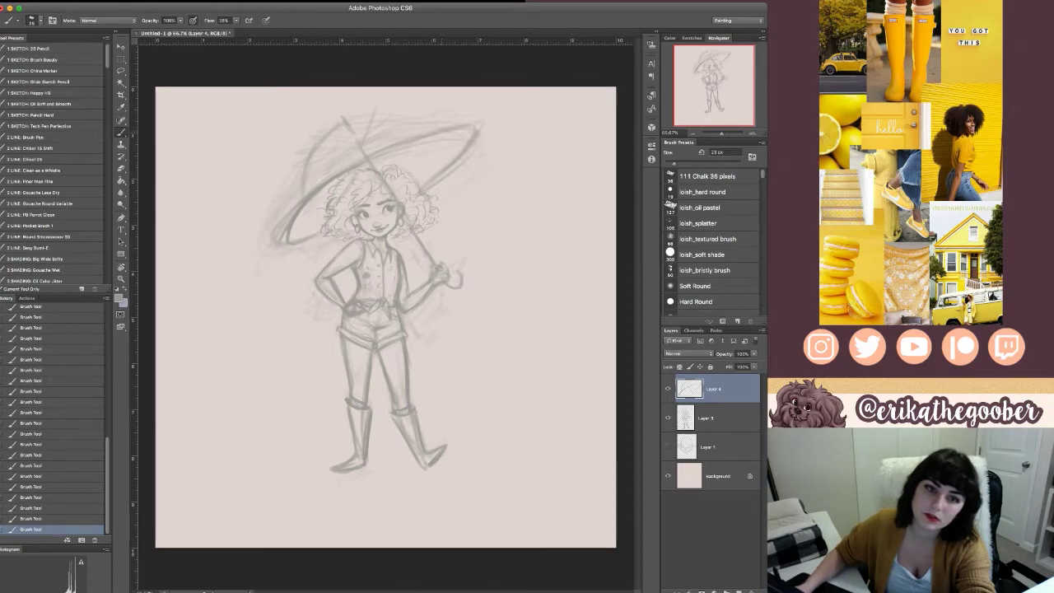
pyautogui.moveTo(349, 122); pyautogui.dragTo(449, 102)
pyautogui.moveTo(324, 133); pyautogui.dragTo(282, 218)
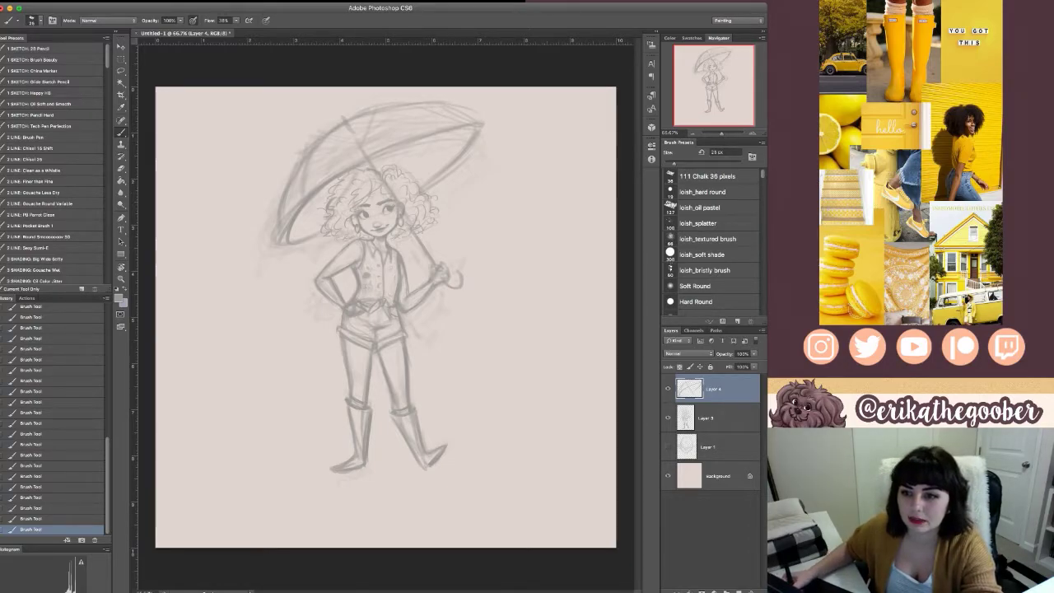
# - Fade the rough umbrella layer to 45% opacity and redraw the canopy's curved front rim on a new layer
pyautogui.moveTo(724, 354); pyautogui.dragTo(694, 354)
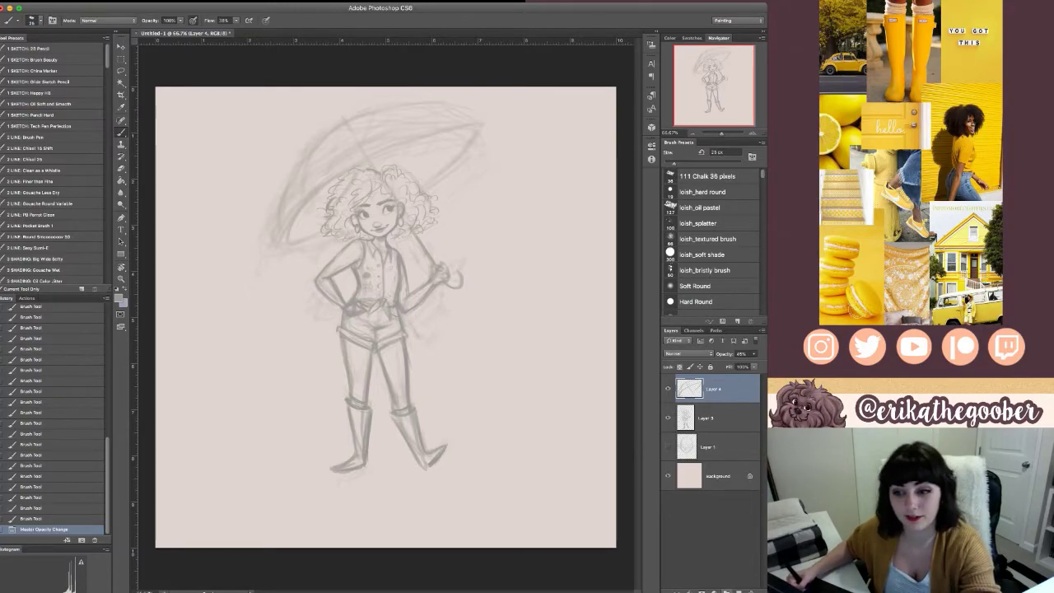
pyautogui.hotkey('ctrl', 'shift', 'n')
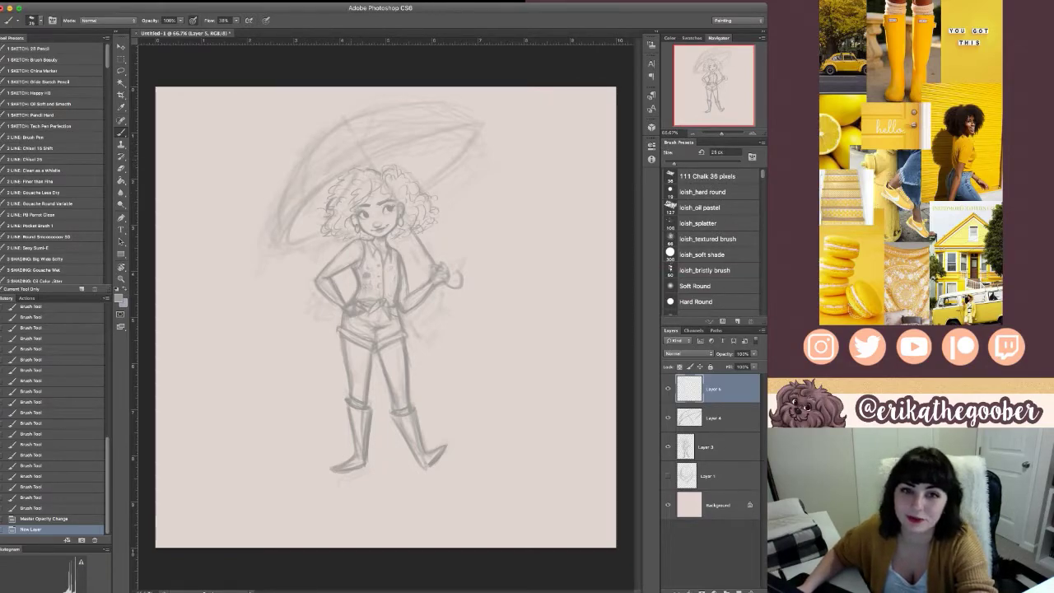
pyautogui.moveTo(313, 196); pyautogui.dragTo(410, 142)
pyautogui.moveTo(322, 187); pyautogui.dragTo(445, 124)
pyautogui.moveTo(400, 149); pyautogui.dragTo(471, 117)
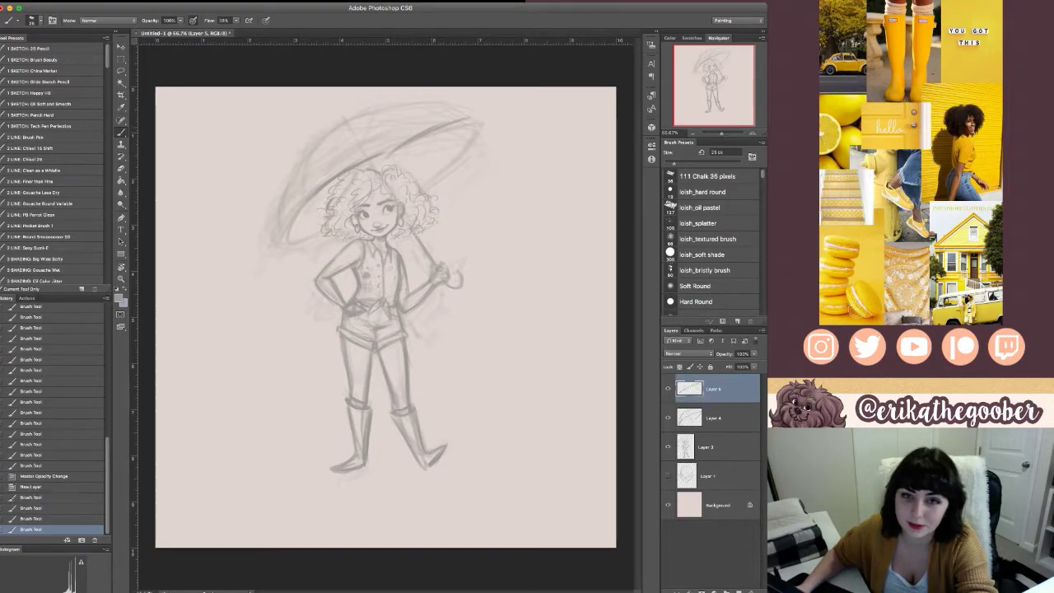
pyautogui.moveTo(412, 141); pyautogui.dragTo(476, 117)
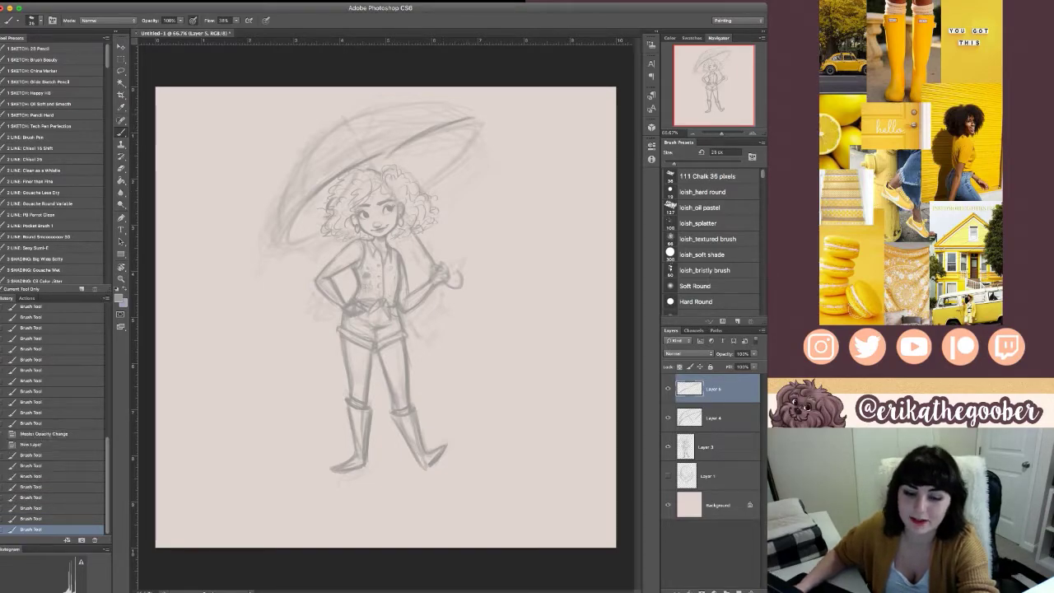
# - Draw the umbrella canopy's outer edge and rib curving from the dome down to its lower left tip
pyautogui.moveTo(316, 183)
pyautogui.mouseDown()
pyautogui.moveTo(353, 163)
pyautogui.moveTo(308, 171)
pyautogui.moveTo(304, 188)
pyautogui.mouseUp()
pyautogui.moveTo(319, 145); pyautogui.dragTo(306, 187)
pyautogui.moveTo(316, 150); pyautogui.dragTo(284, 237)
pyautogui.moveTo(318, 141); pyautogui.dragTo(292, 178)
pyautogui.moveTo(308, 150); pyautogui.dragTo(284, 206)
pyautogui.moveTo(298, 169); pyautogui.dragTo(285, 208)
pyautogui.moveTo(295, 178); pyautogui.dragTo(283, 219)
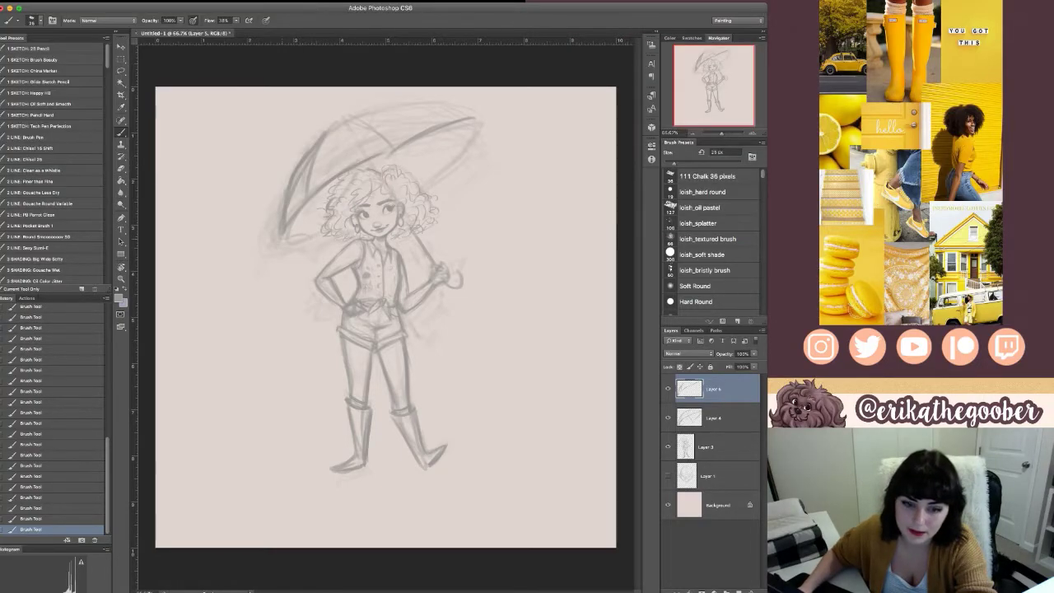
# - Complete the refined canopy with its inner ribs, scalloped far edge and a short pointed tip on the dome
pyautogui.moveTo(310, 169); pyautogui.dragTo(309, 234)
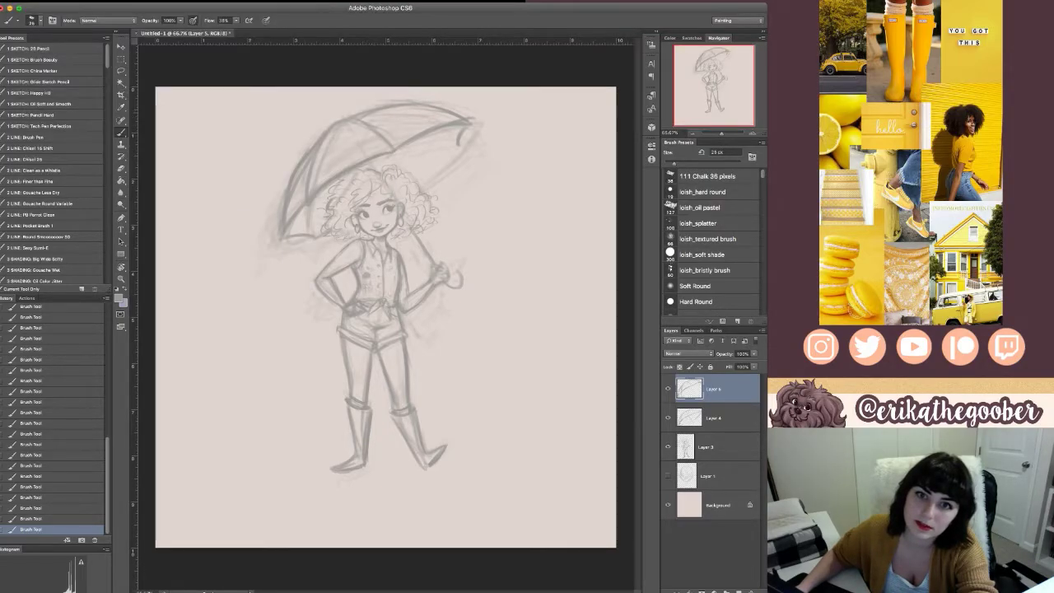
pyautogui.moveTo(442, 150); pyautogui.dragTo(425, 173)
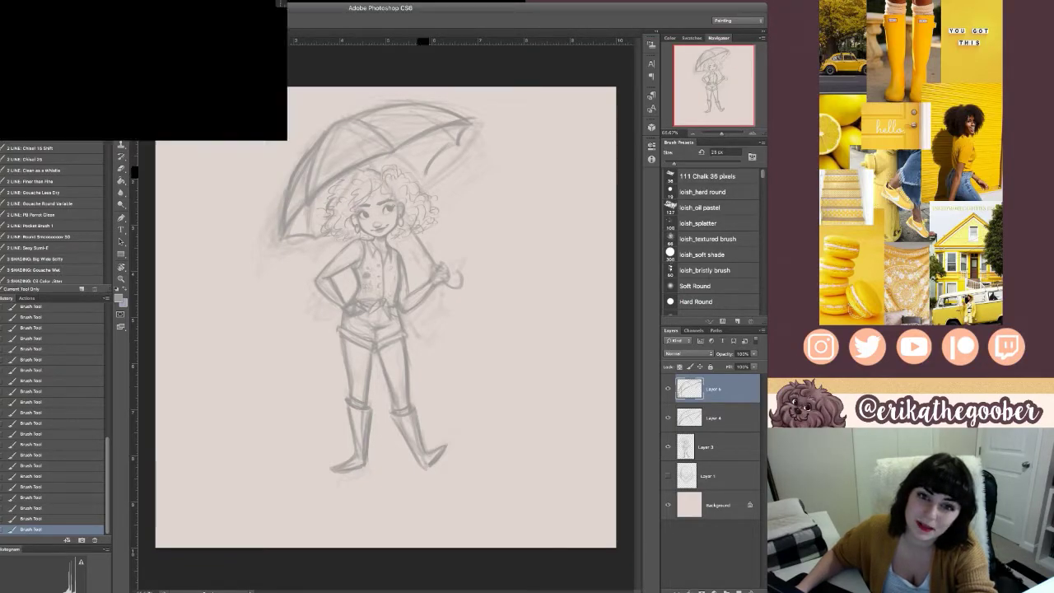
pyautogui.moveTo(336, 111); pyautogui.dragTo(340, 117)
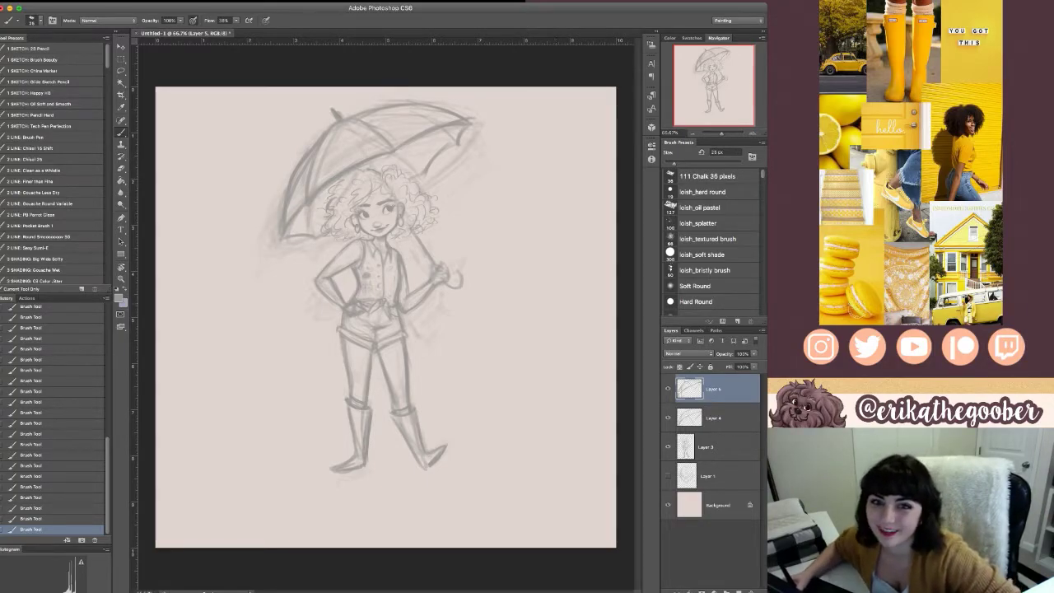
# - Check the refined umbrella with the rough umbrella layer hidden, and delete that rough layer
pyautogui.click(668, 389)
pyautogui.click(668, 389)
pyautogui.click(668, 418)
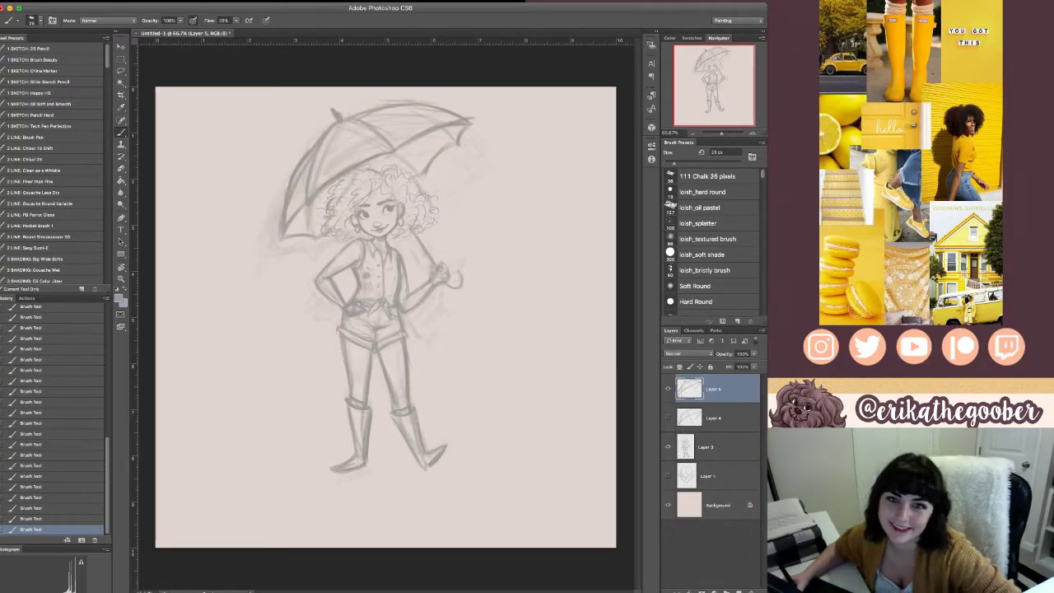
pyautogui.press('f')
pyautogui.press('f')
pyautogui.press('f')
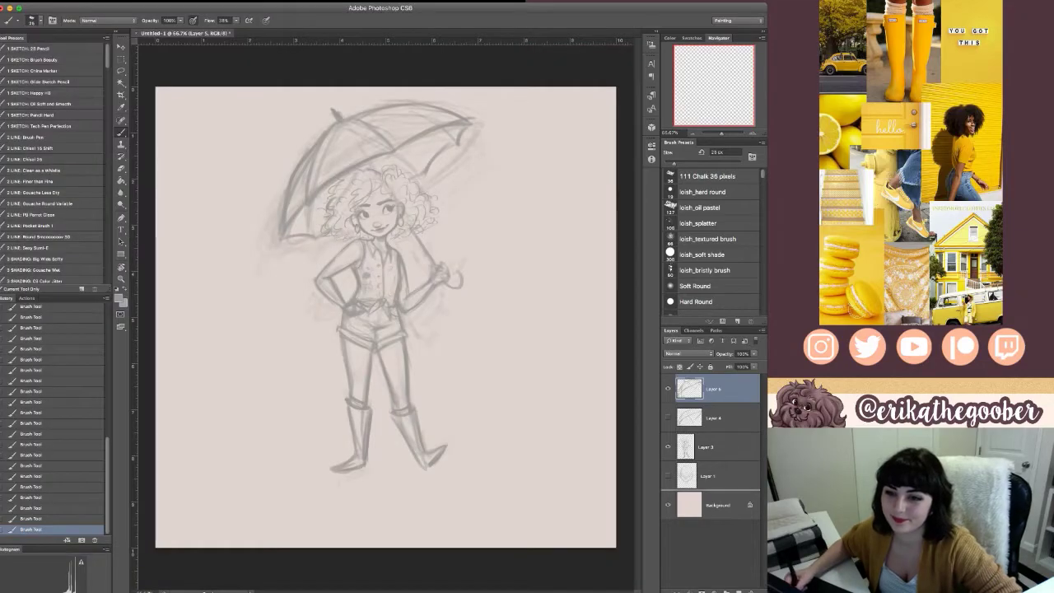
pyautogui.click(715, 418)
pyautogui.click(751, 590)
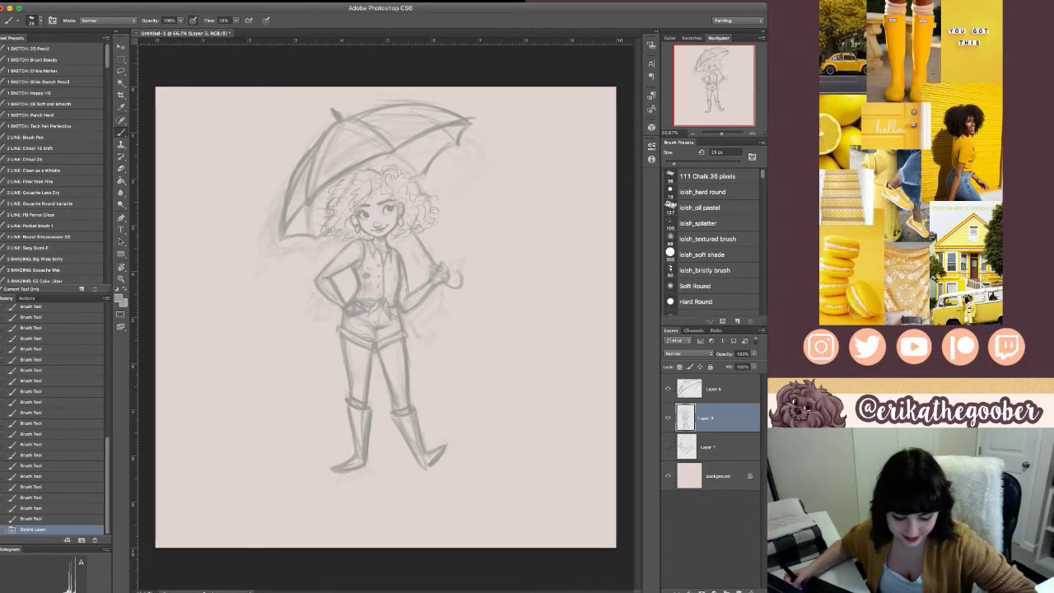
# - Shift the refined umbrella slightly down and right toward the girl's hair with Free Transform
pyautogui.click(715, 388)
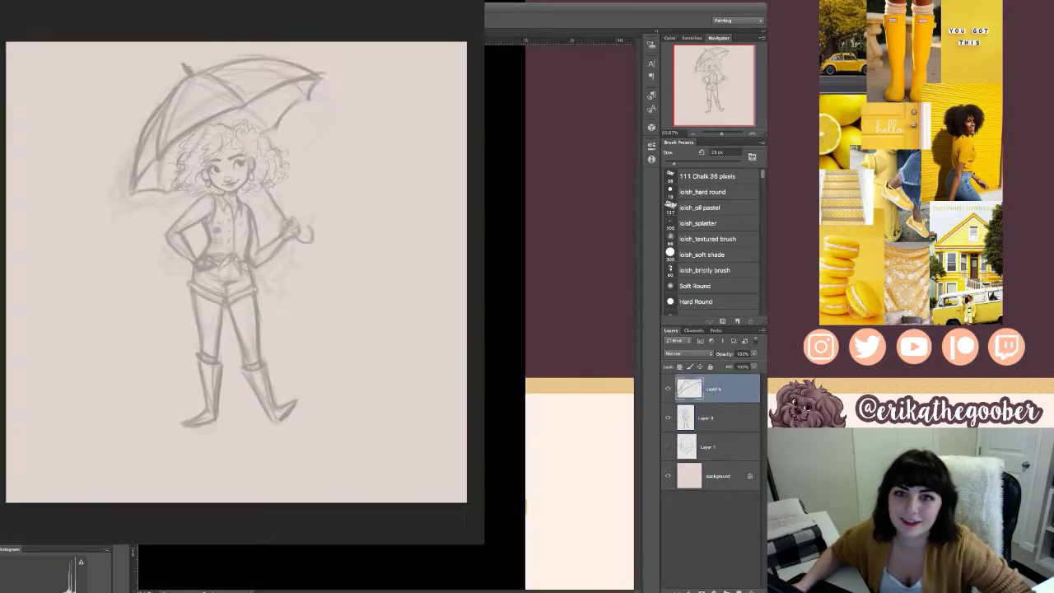
pyautogui.hotkey('ctrl', 't')
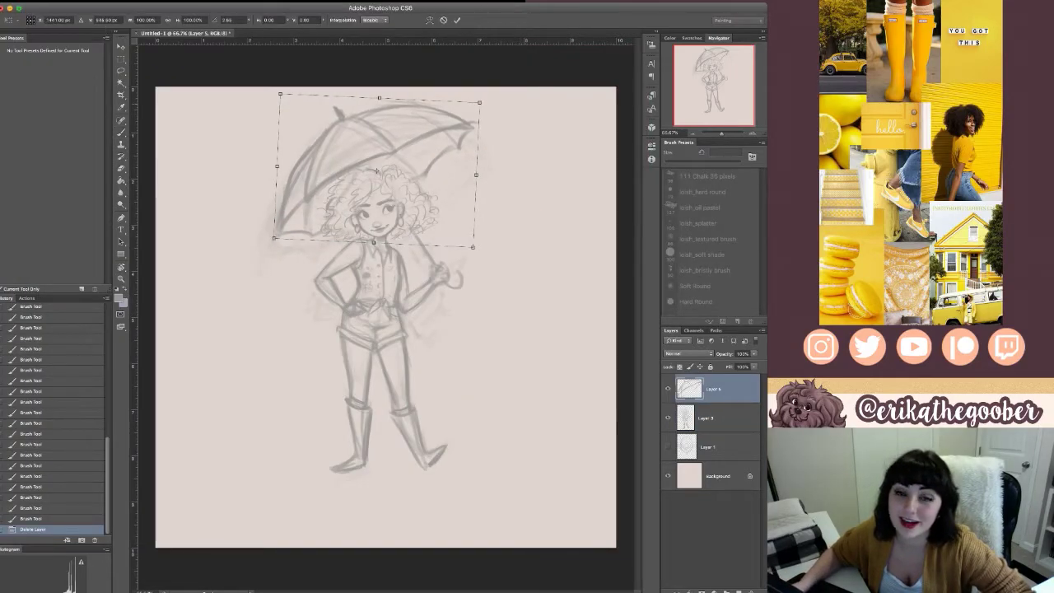
pyautogui.moveTo(376, 171); pyautogui.dragTo(379, 175)
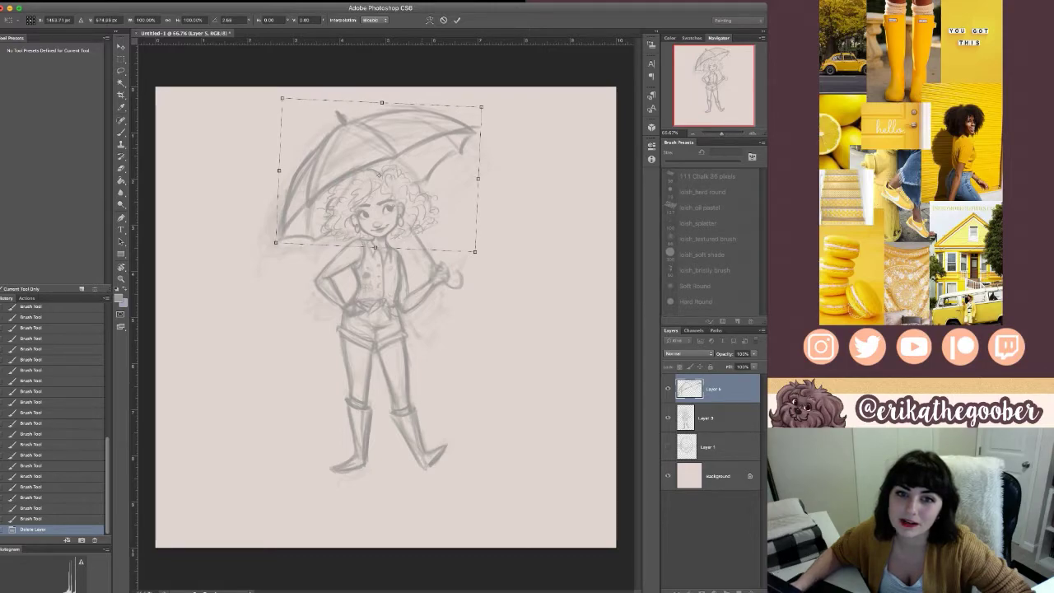
pyautogui.press('Return')
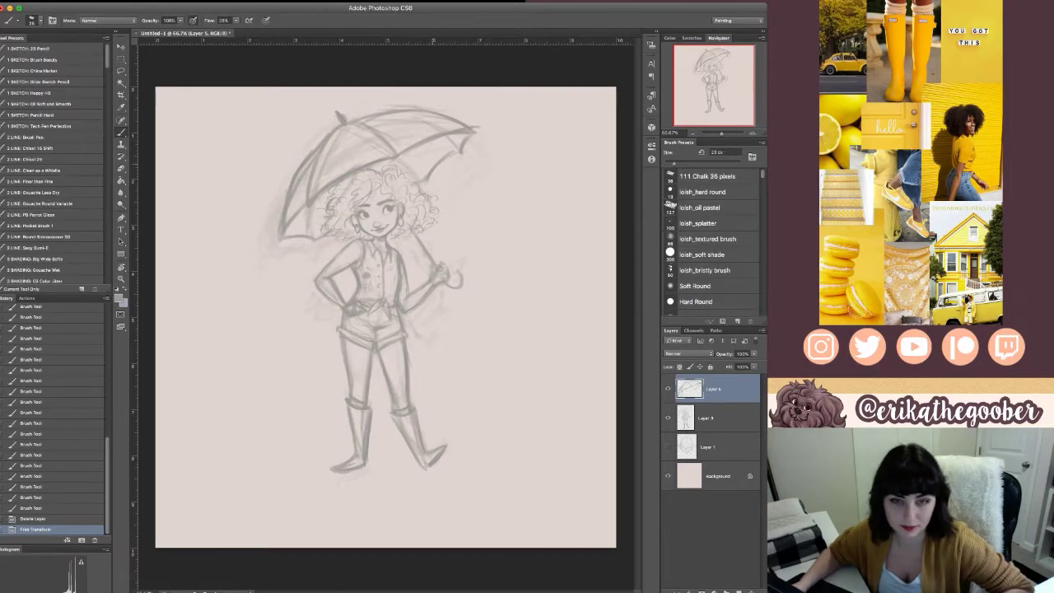
# - Erase the tip on top of the umbrella with an enlarged eraser, along with stray marks around the canopy
pyautogui.press('e')
pyautogui.press(']')
pyautogui.press(']')
pyautogui.press(']')
pyautogui.press(']')
pyautogui.moveTo(337, 112); pyautogui.dragTo(344, 120)
pyautogui.moveTo(257, 262)
pyautogui.mouseDown()
pyautogui.moveTo(261, 282)
pyautogui.moveTo(278, 261)
pyautogui.mouseUp()
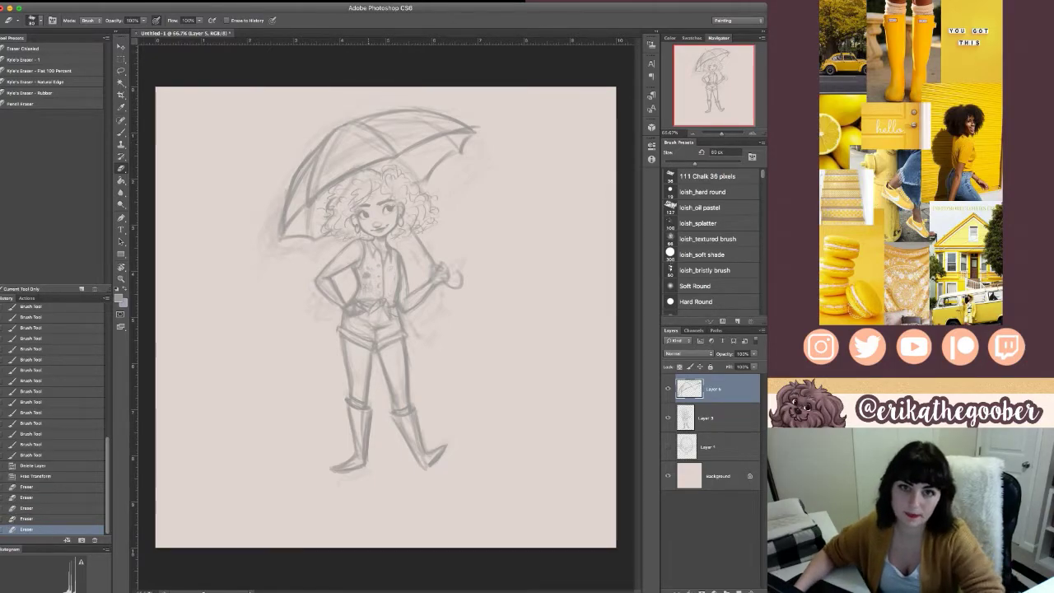
# - Redraw a smaller umbrella tip, sharpen the canopy's right corner and darken the shaft above the hand
pyautogui.press('b')
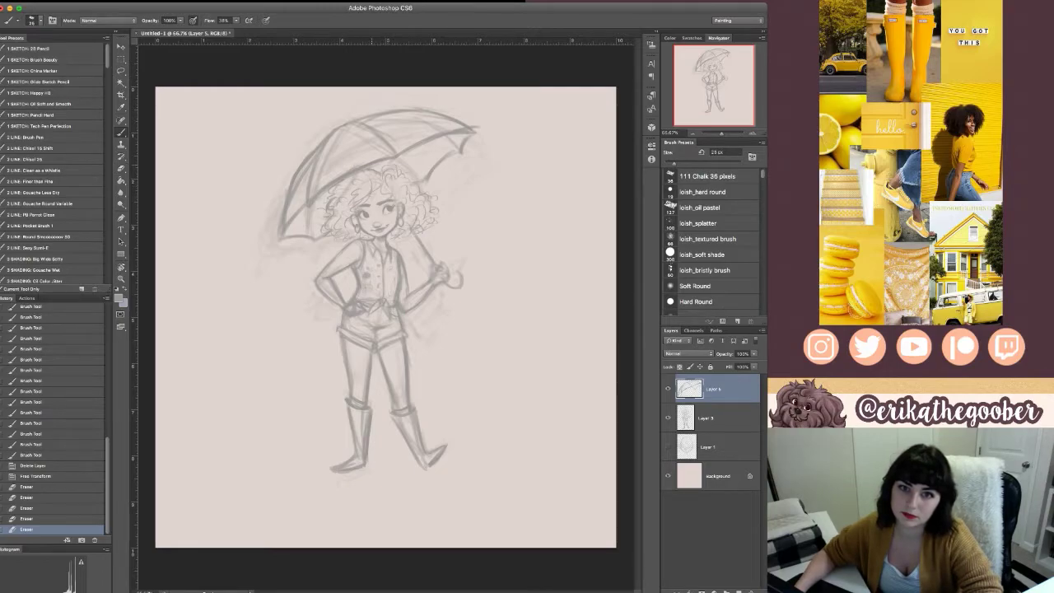
pyautogui.moveTo(342, 126)
pyautogui.mouseDown()
pyautogui.moveTo(337, 117)
pyautogui.moveTo(343, 126)
pyautogui.mouseUp()
pyautogui.moveTo(338, 119); pyautogui.dragTo(341, 125)
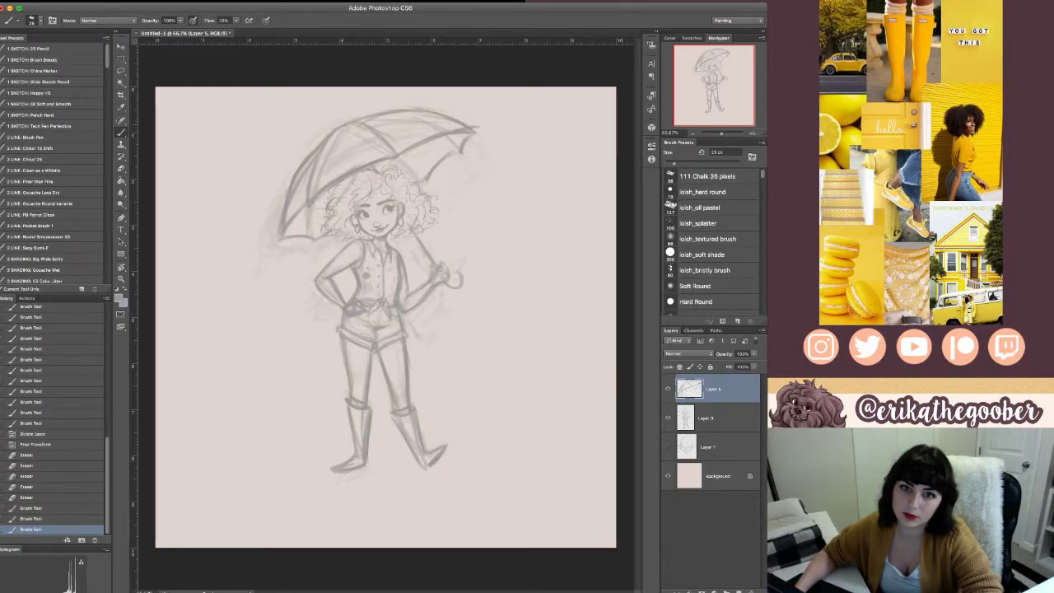
pyautogui.moveTo(470, 130); pyautogui.dragTo(478, 127)
pyautogui.moveTo(416, 234); pyautogui.dragTo(433, 262)
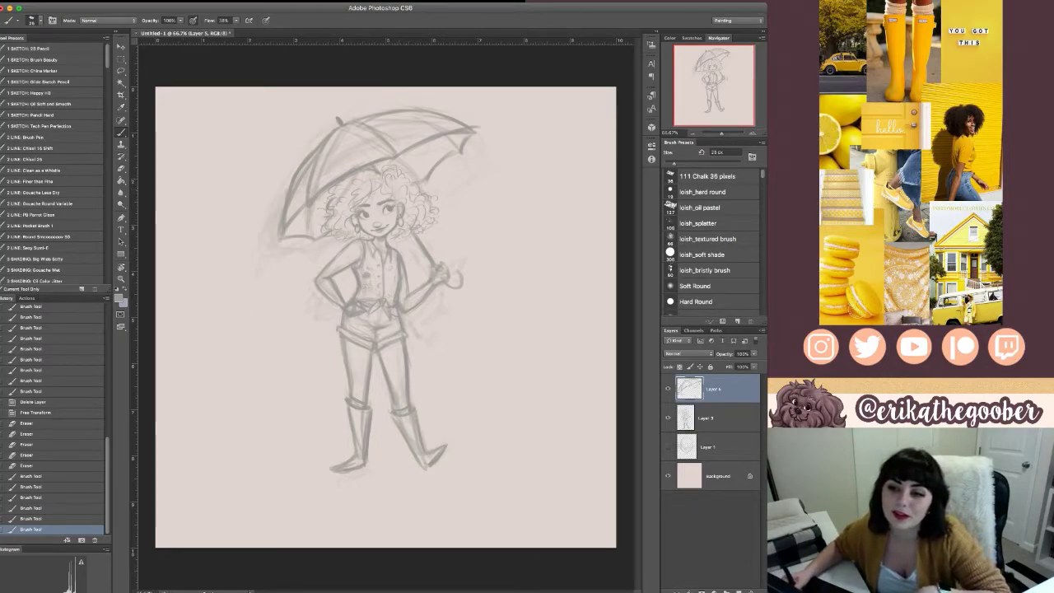
# - Merge the umbrella and figure layers, duplicate the merged sketch with the original hidden, and darken the copy with Levels
pyautogui.click(668, 388)
pyautogui.click(667, 389)
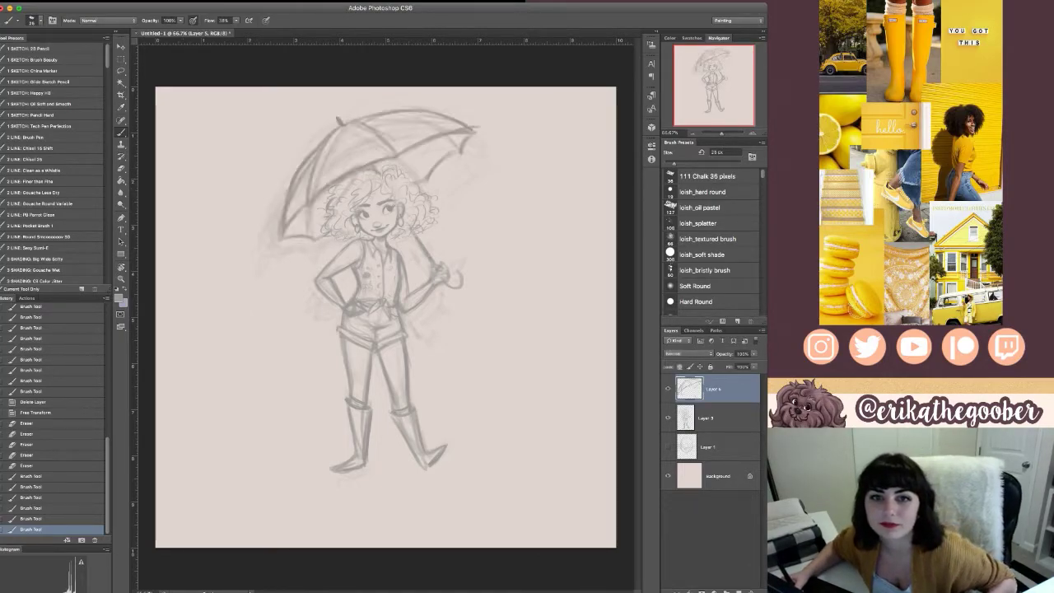
pyautogui.keyDown('shift'); pyautogui.click(718, 418); pyautogui.keyUp('shift')
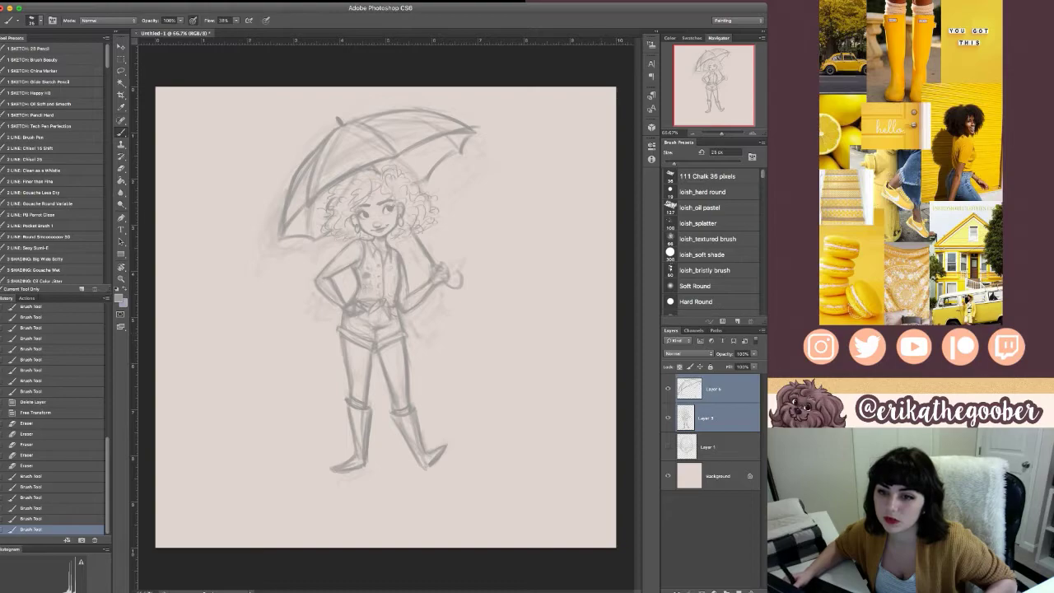
pyautogui.hotkey('ctrl', 'e')
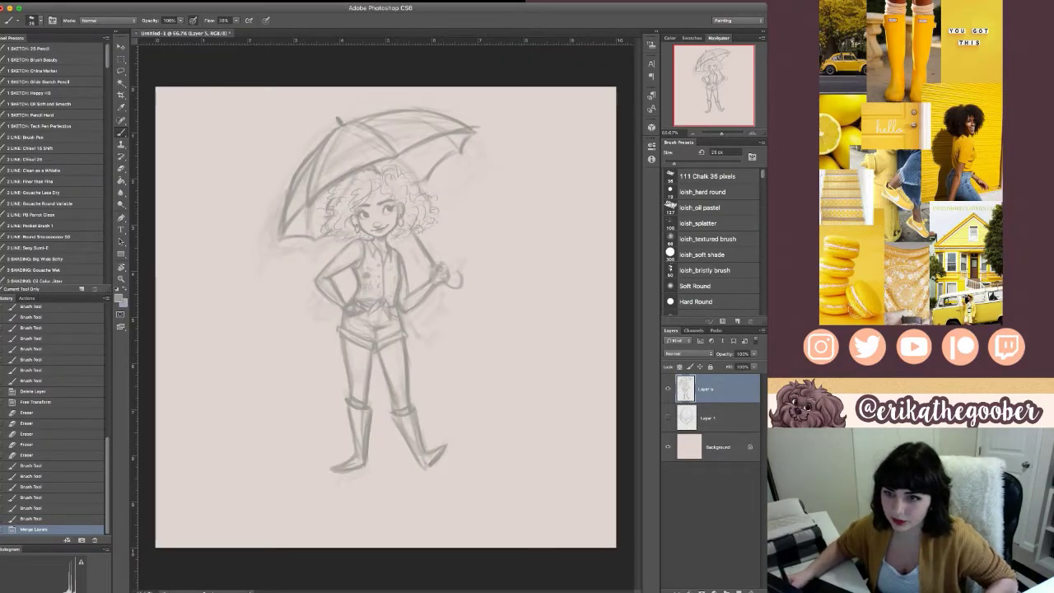
pyautogui.hotkey('ctrl', 'j')
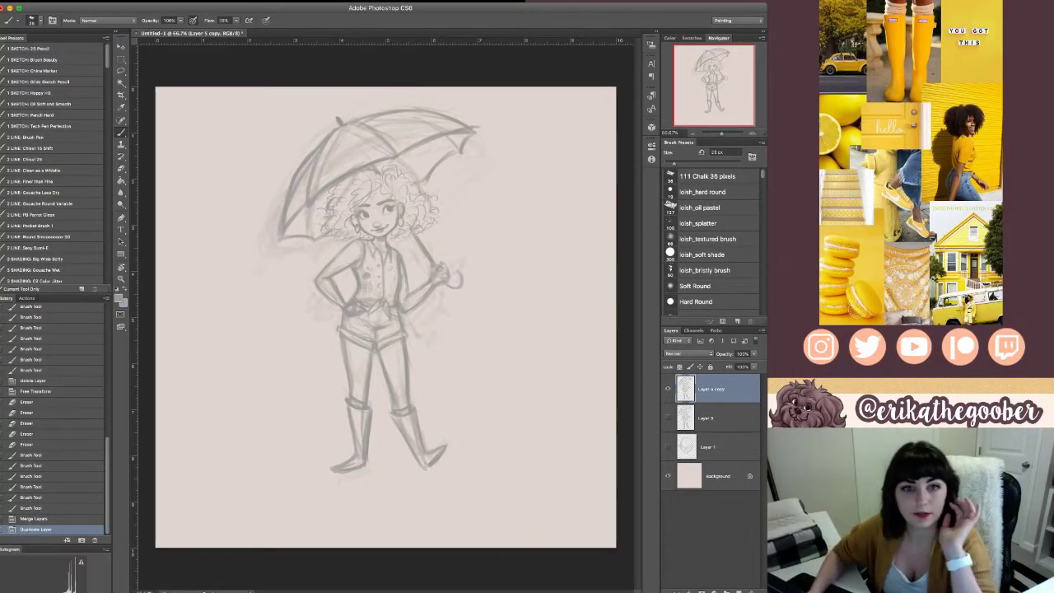
pyautogui.press('i')
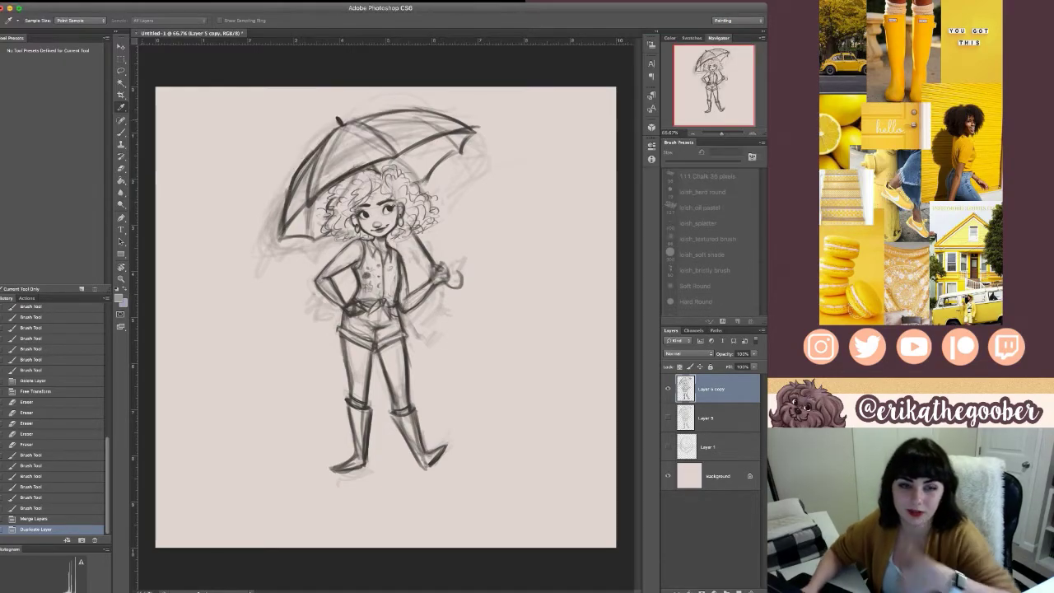
# - Clean up the lines at the canopy's right corner with a smaller eraser
pyautogui.press('b')
pyautogui.press('e')
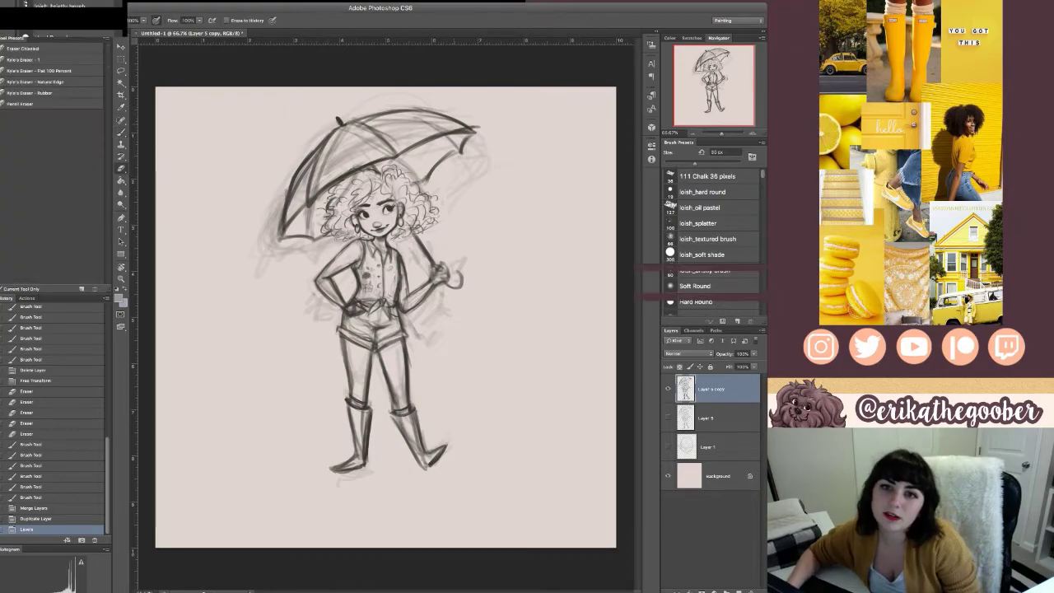
pyautogui.press('[')
pyautogui.press('[')
pyautogui.press('[')
pyautogui.press('[')
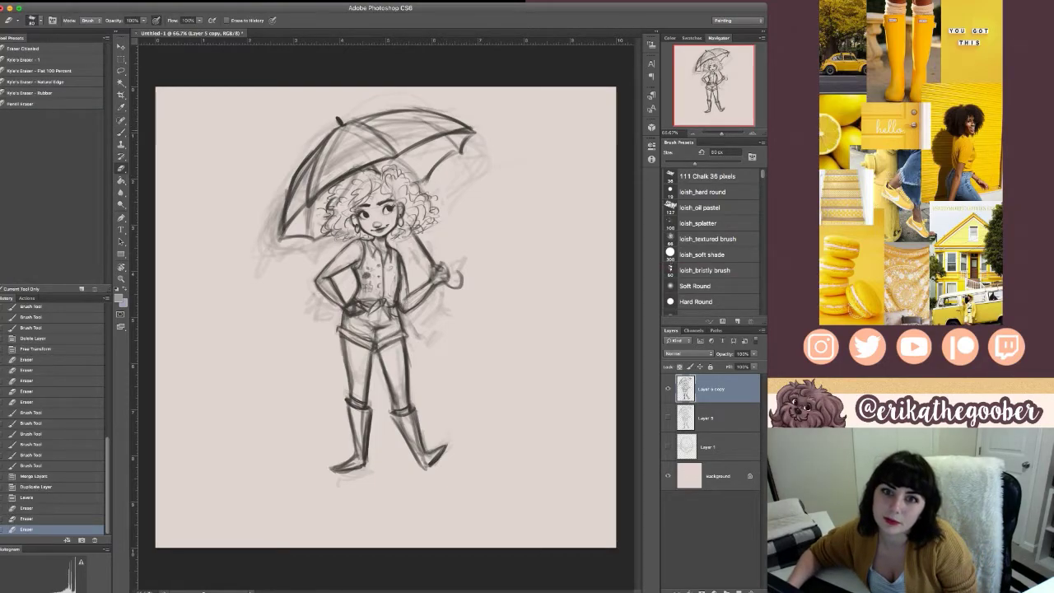
pyautogui.press('[')
pyautogui.press('[')
pyautogui.press('[')
pyautogui.moveTo(465, 129); pyautogui.dragTo(446, 129)
pyautogui.press('[')
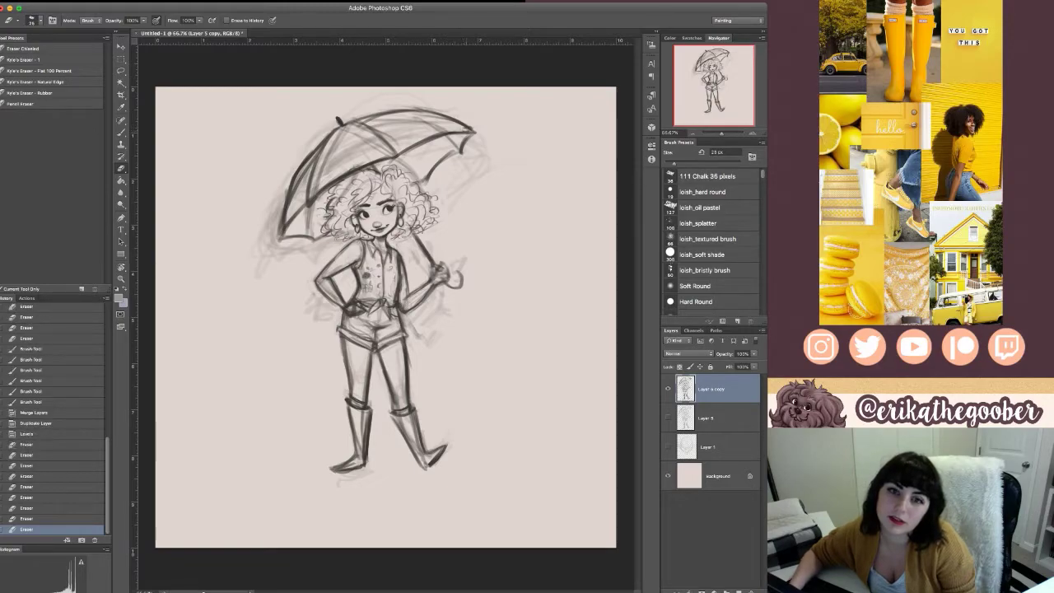
# - Erase the loose sketch lines along the top and left outer edge of the umbrella dome with a larger eraser
pyautogui.press(']')
pyautogui.press(']')
pyautogui.press(']')
pyautogui.moveTo(410, 108); pyautogui.dragTo(433, 110)
pyautogui.moveTo(311, 146); pyautogui.dragTo(292, 176)
pyautogui.moveTo(297, 168); pyautogui.dragTo(285, 197)
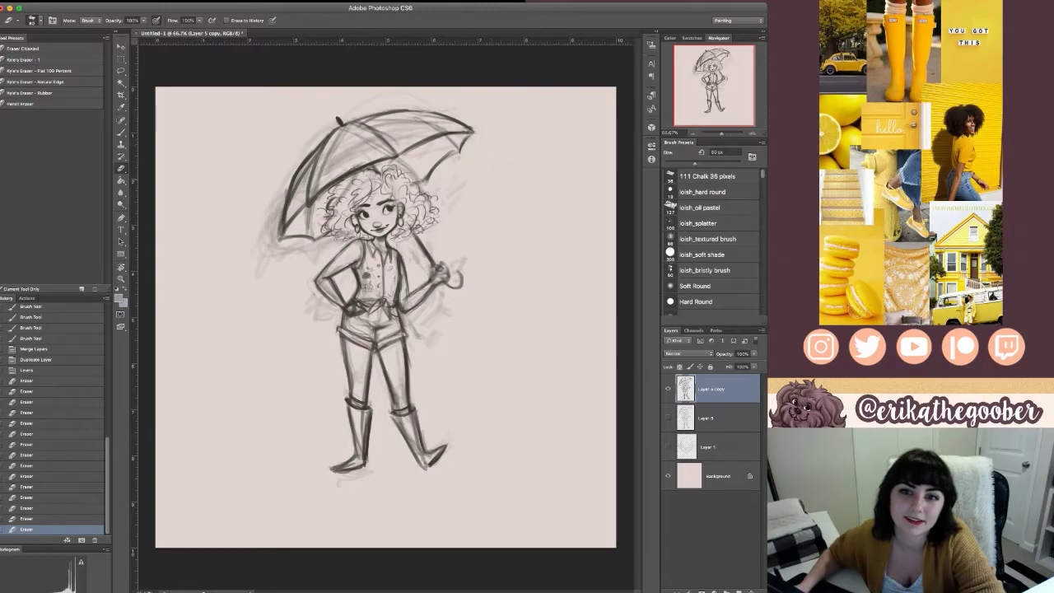
# - Erase the stray marks beneath the canopy's right side and around the umbrella's hooked handle
pyautogui.moveTo(445, 305); pyautogui.dragTo(452, 290)
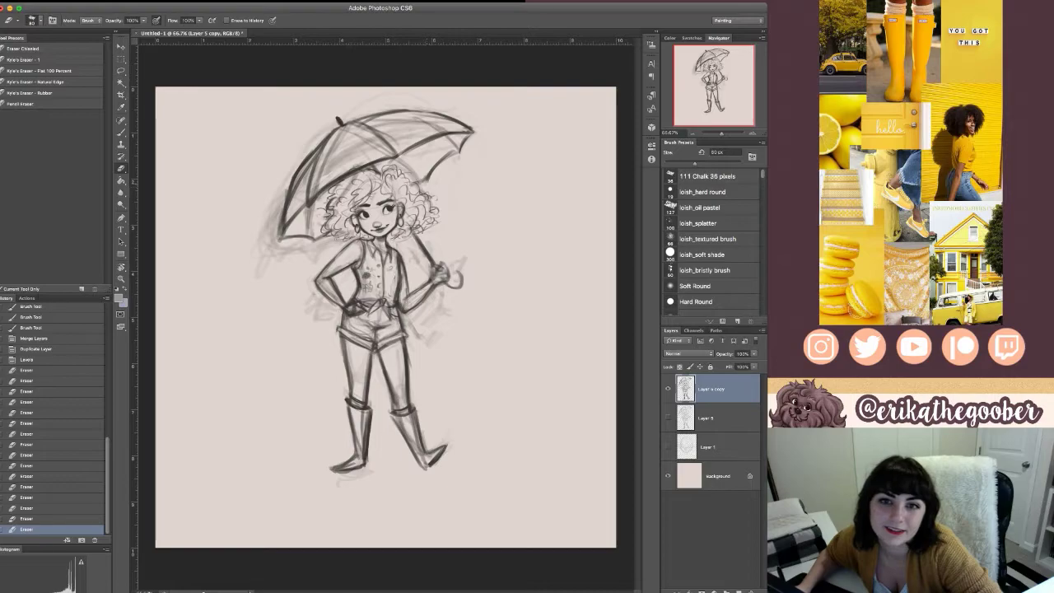
pyautogui.moveTo(471, 148); pyautogui.dragTo(441, 180)
pyautogui.moveTo(437, 270)
pyautogui.mouseDown()
pyautogui.moveTo(443, 312)
pyautogui.moveTo(416, 333)
pyautogui.moveTo(430, 342)
pyautogui.moveTo(448, 316)
pyautogui.mouseUp()
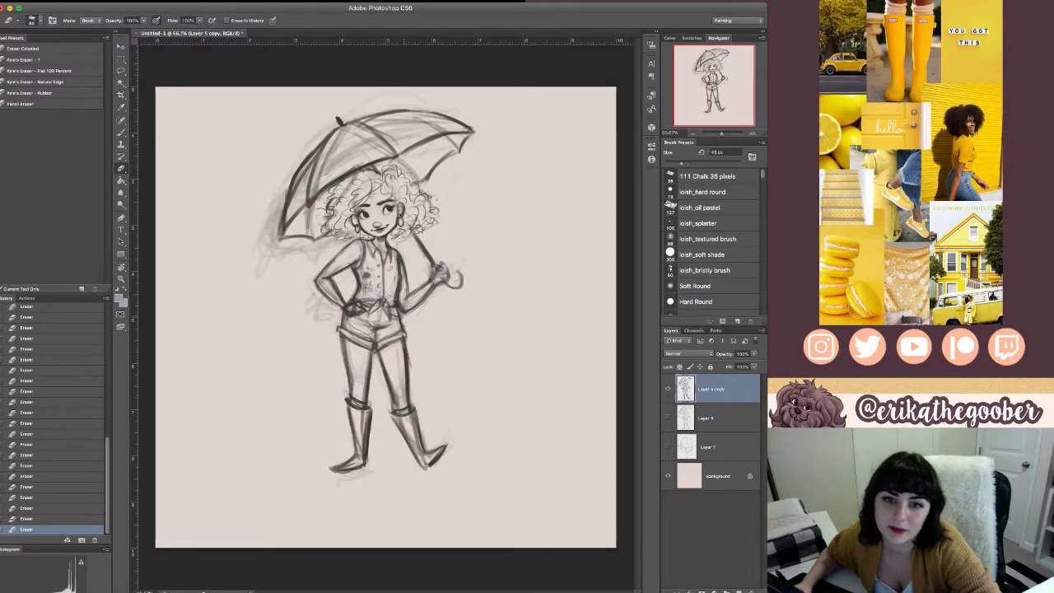
# - Enlarge the eraser and remove the leftover marks beside the bent elbow and outside the canopy's lower left tip
pyautogui.press(']')
pyautogui.press(']')
pyautogui.press(']')
pyautogui.press(']')
pyautogui.press(']')
pyautogui.moveTo(311, 292); pyautogui.dragTo(324, 313)
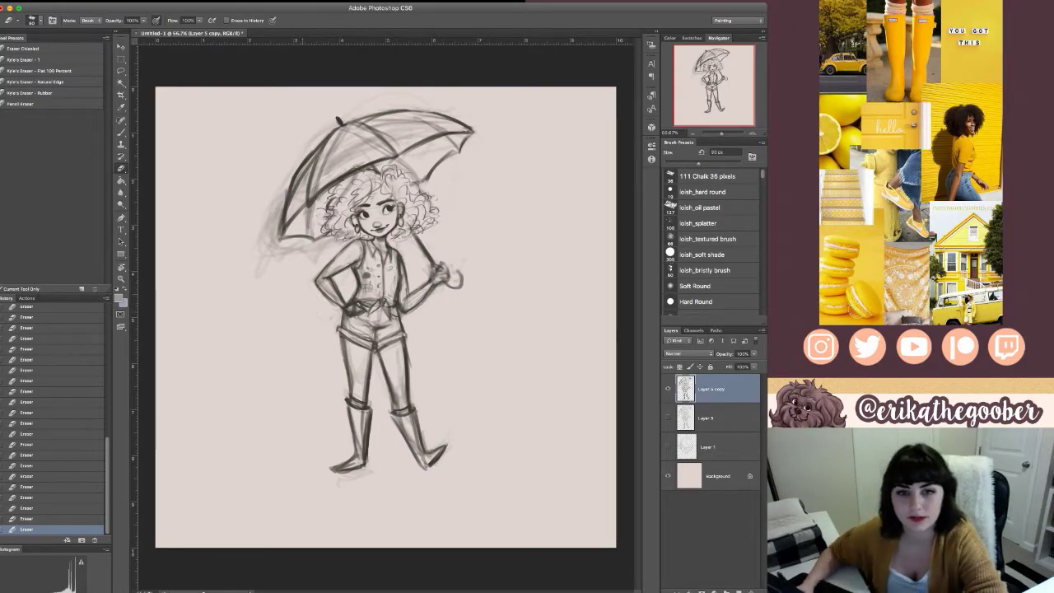
pyautogui.moveTo(265, 204); pyautogui.dragTo(272, 260)
pyautogui.moveTo(285, 177); pyautogui.dragTo(279, 254)
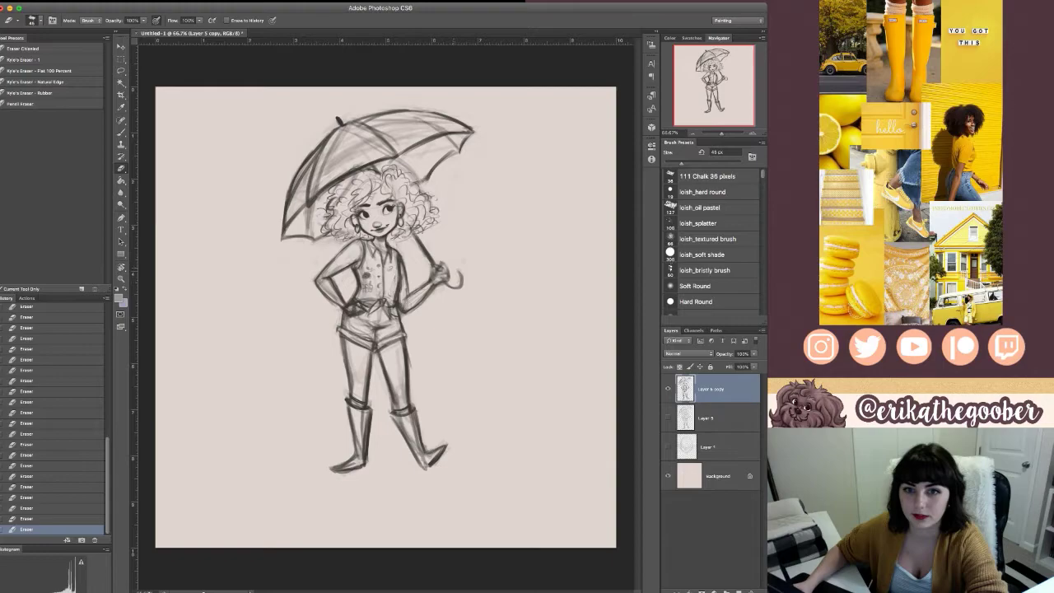
# - Touch up the umbrella's hooked handle with brush strokes and undo the last of them
pyautogui.press('b')
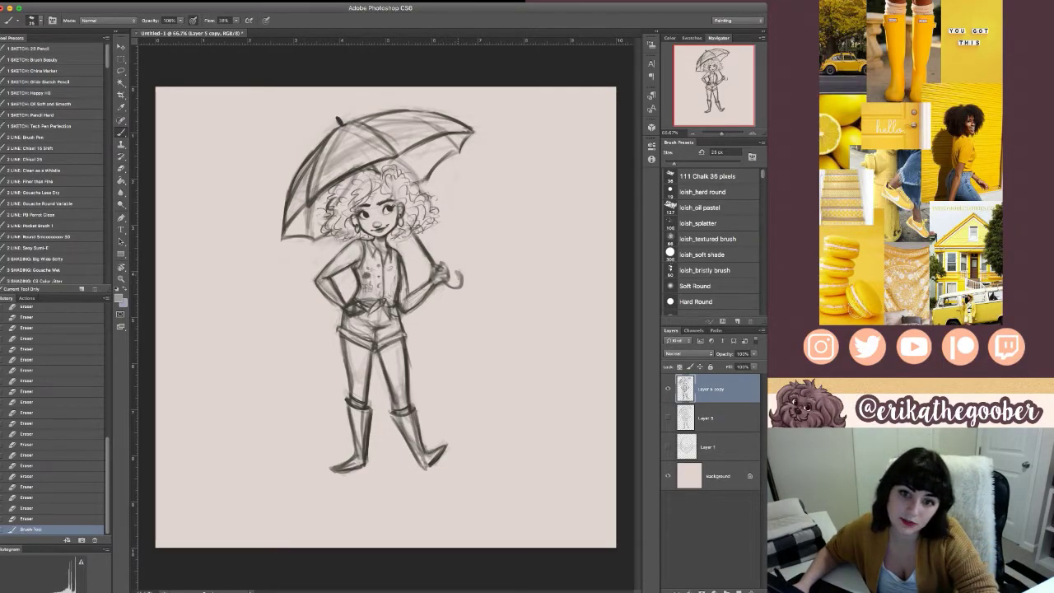
pyautogui.moveTo(452, 276); pyautogui.dragTo(459, 286)
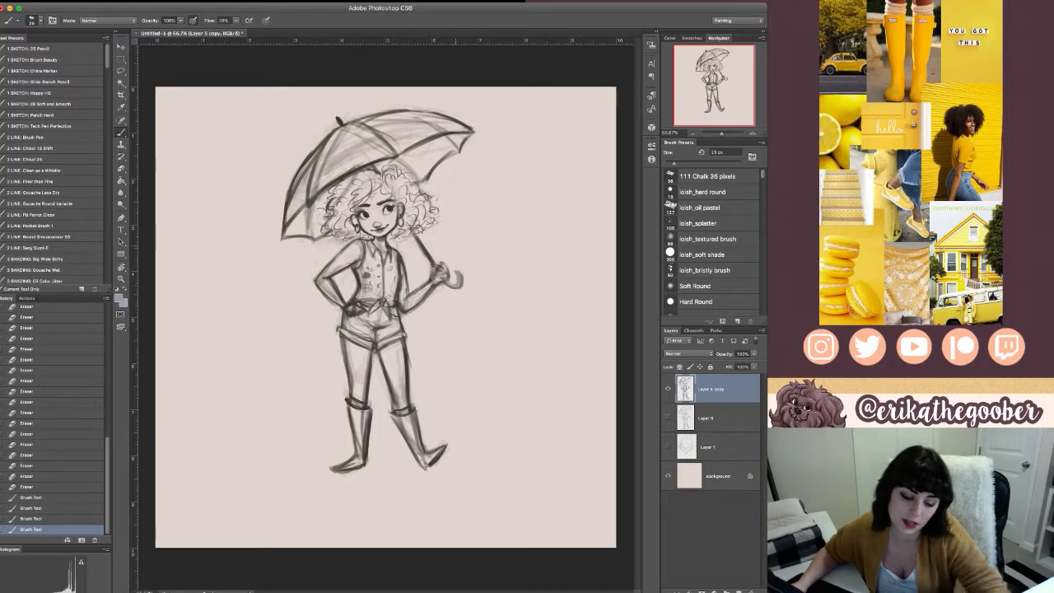
pyautogui.hotkey('ctrl', 'z')
pyautogui.hotkey('ctrl', 'alt', 'z')
pyautogui.hotkey('ctrl', 'alt', 'z')
pyautogui.hotkey('ctrl', 'alt', 'z')
pyautogui.hotkey('ctrl', 'alt', 'z')
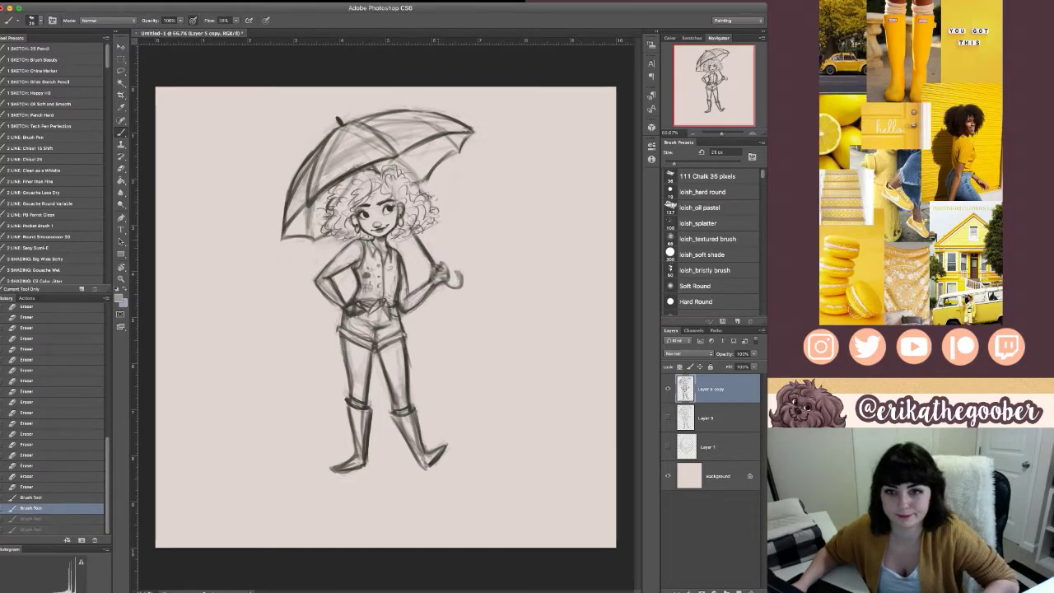
# - Undo the pale brush strokes on the umbrella handle and redraw its hook in the sampled dark line colour
pyautogui.hotkey('ctrl', 'shift', 'z')
pyautogui.hotkey('ctrl', 'shift', 'z')
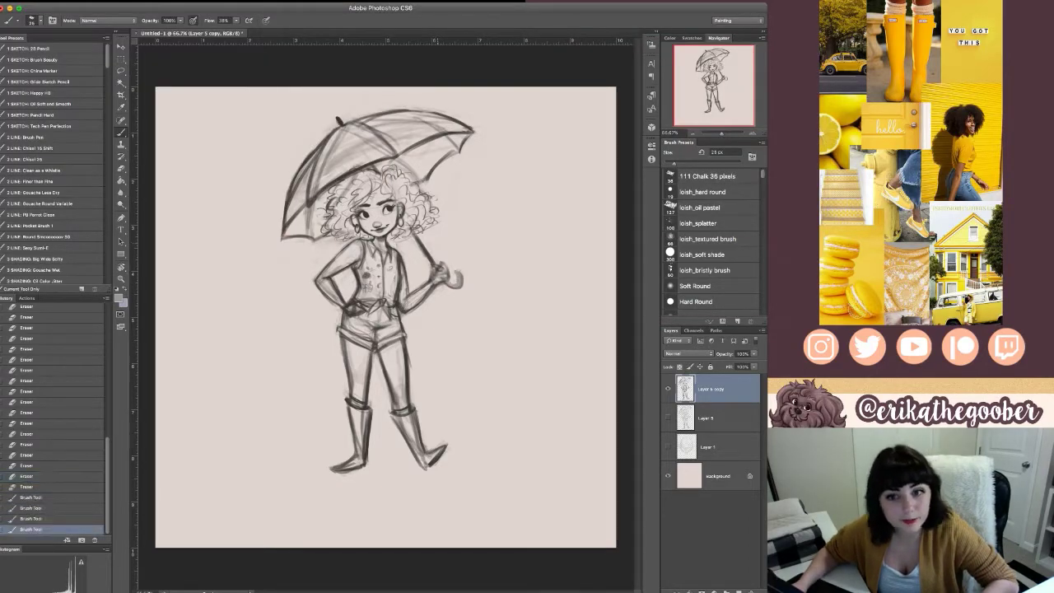
pyautogui.hotkey('ctrl', 'alt', 'z')
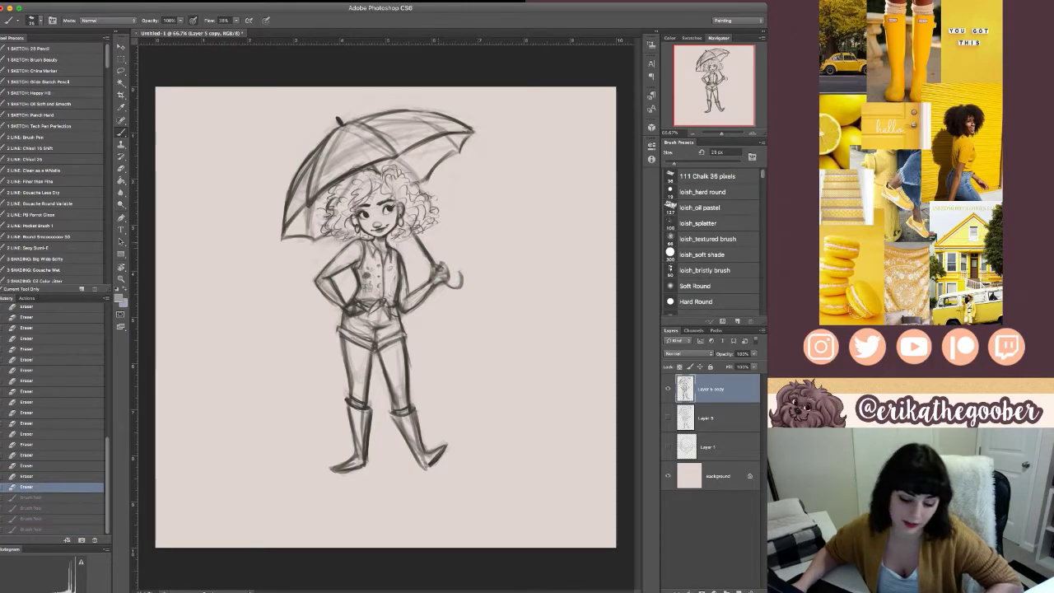
pyautogui.keyDown('alt'); pyautogui.click(366, 213); pyautogui.keyUp('alt')
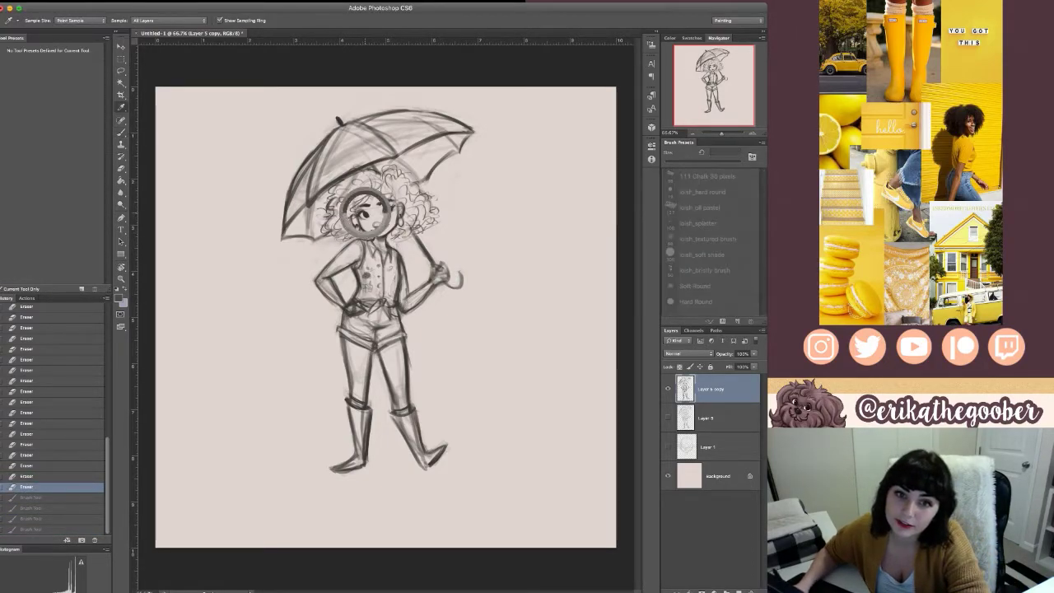
pyautogui.moveTo(455, 271); pyautogui.dragTo(462, 283)
pyautogui.moveTo(457, 272)
pyautogui.mouseDown()
pyautogui.moveTo(462, 286)
pyautogui.moveTo(449, 285)
pyautogui.moveTo(462, 281)
pyautogui.mouseUp()
pyautogui.moveTo(459, 273); pyautogui.dragTo(461, 283)
pyautogui.moveTo(461, 280); pyautogui.dragTo(453, 287)
pyautogui.moveTo(460, 283); pyautogui.dragTo(449, 286)
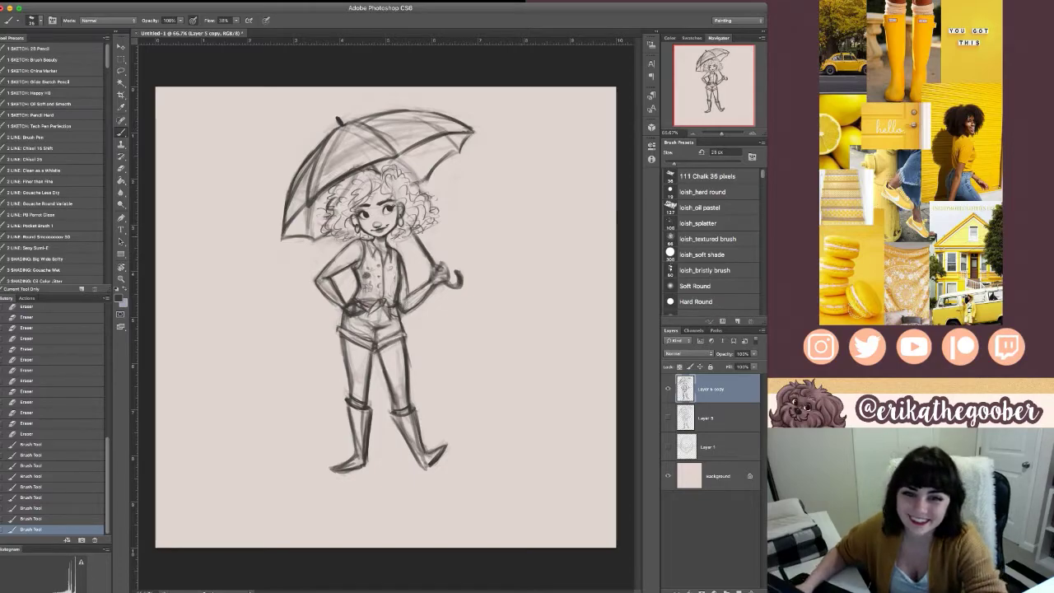
# - Adjust the brush size and touch up the lines beneath the right side of the hair and on the upper umbrella shaft
pyautogui.press(']')
pyautogui.press(']')
pyautogui.press(']')
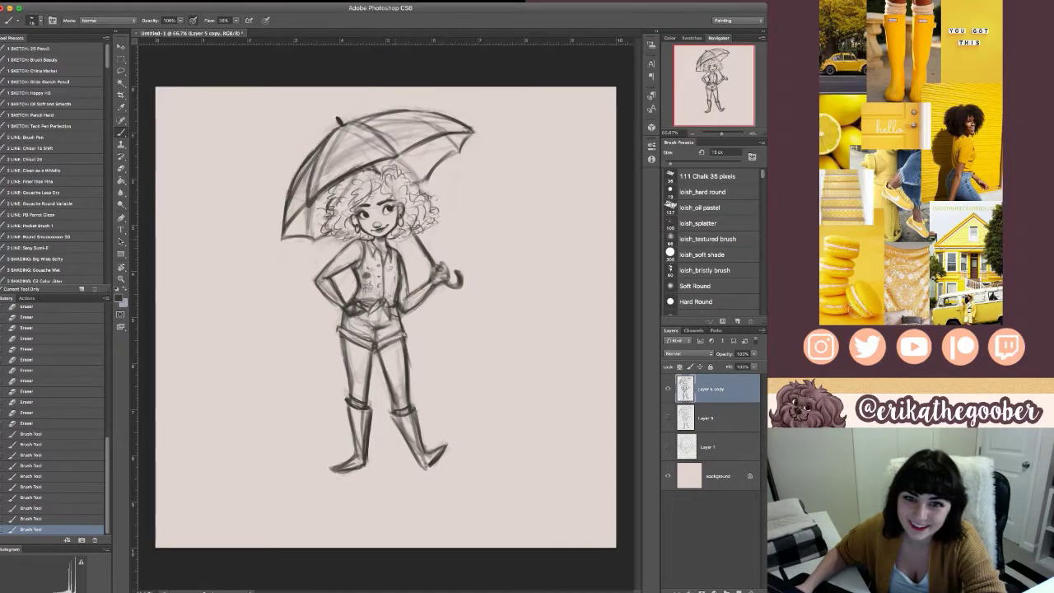
pyautogui.moveTo(401, 235); pyautogui.dragTo(412, 239)
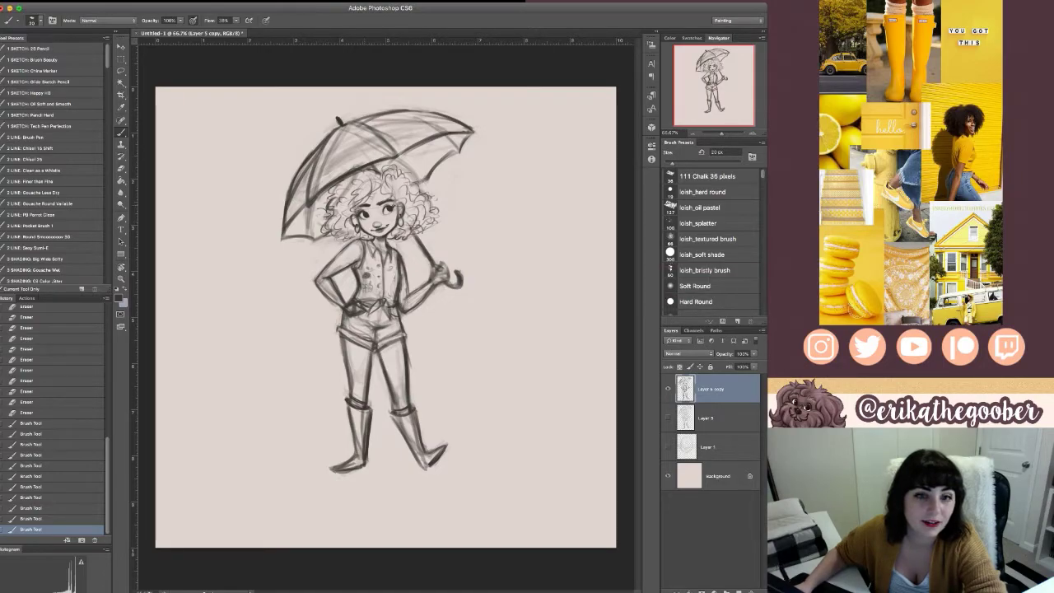
pyautogui.moveTo(414, 239); pyautogui.dragTo(422, 252)
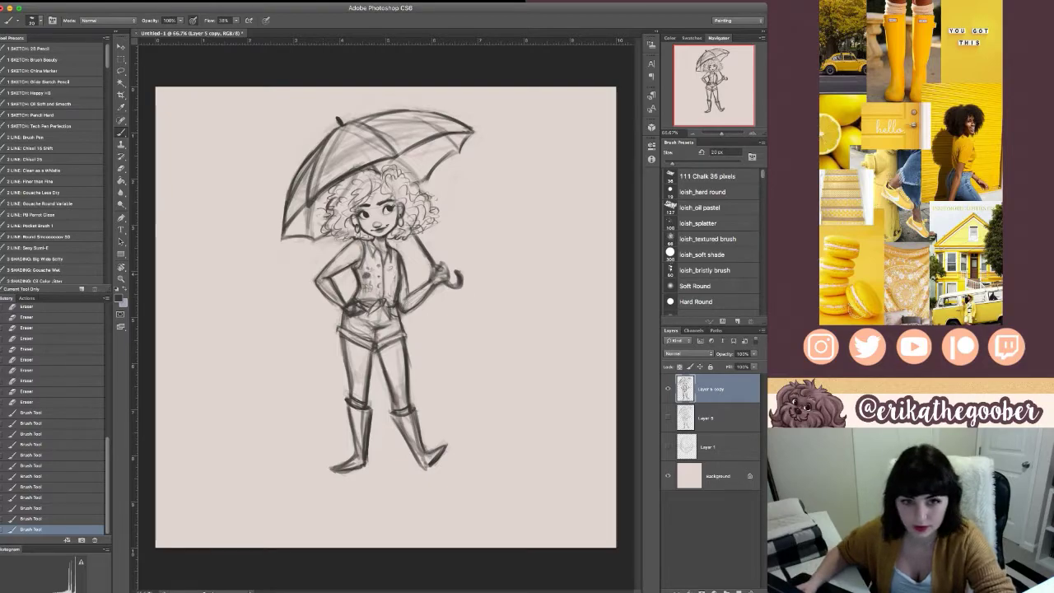
# - Try a greatly enlarged brush with dark strokes on the empty canvas beside the bent elbow, and undo them
pyautogui.press(']')
pyautogui.press(']')
pyautogui.press(']')
pyautogui.press(']')
pyautogui.press(']')
pyautogui.press(']')
pyautogui.press(']')
pyautogui.press(']')
pyautogui.press(']')
pyautogui.press(']')
pyautogui.press(']')
pyautogui.press(']')
pyautogui.press(']')
pyautogui.press(']')
pyautogui.press(']')
pyautogui.press(']')
pyautogui.press(']')
pyautogui.press(']')
pyautogui.press(']')
pyautogui.click(237, 308)
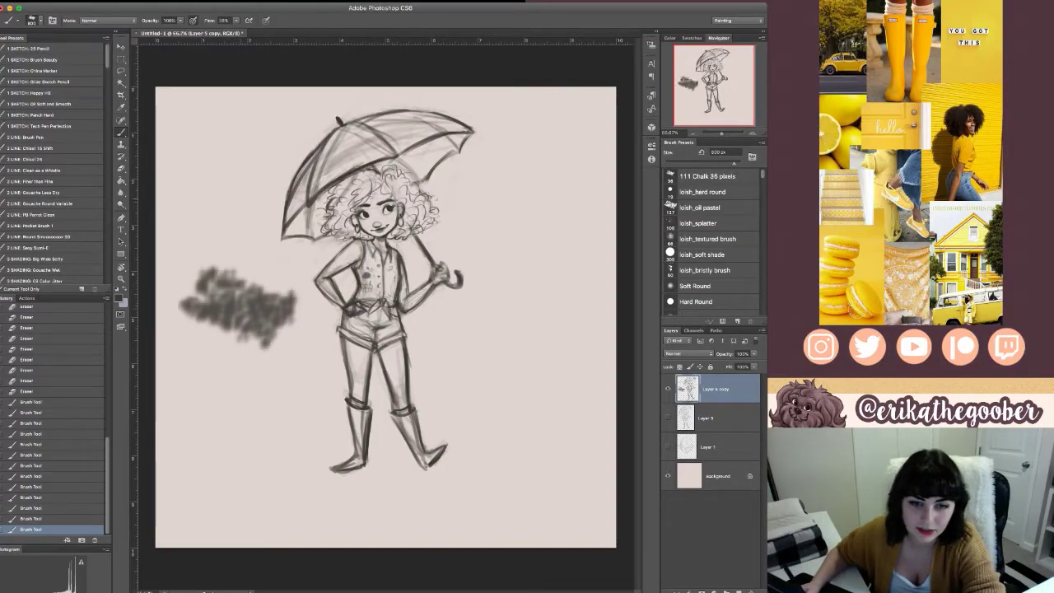
pyautogui.moveTo(238, 313)
pyautogui.mouseDown()
pyautogui.moveTo(235, 363)
pyautogui.moveTo(283, 288)
pyautogui.mouseUp()
pyautogui.moveTo(216, 371); pyautogui.dragTo(306, 284)
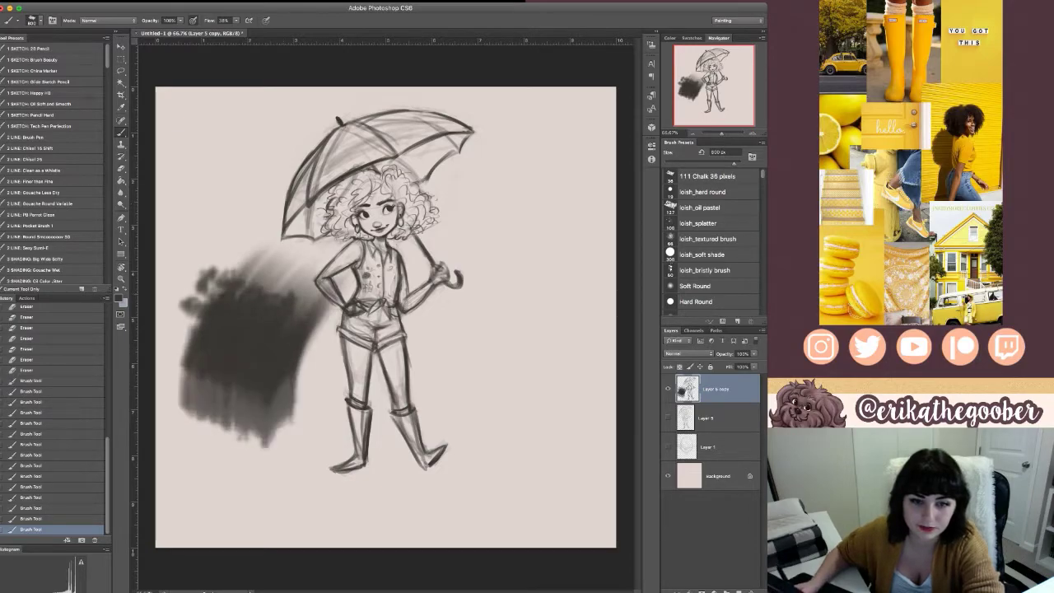
pyautogui.press('alt+super+z')
pyautogui.press('alt+super+z')
pyautogui.press('alt+super+z')
pyautogui.press('alt+super+z')
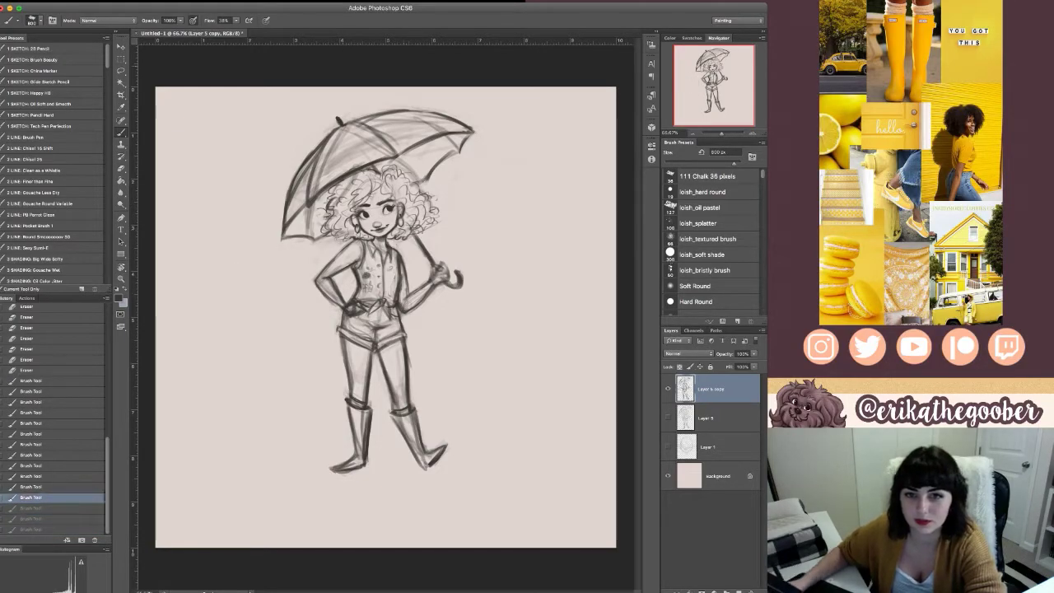
# - Reduce the brush size, try a long stroke on the empty canvas right of the figure, and undo it
pyautogui.press('[')
pyautogui.press('[')
pyautogui.press('[')
pyautogui.press('[')
pyautogui.press('[')
pyautogui.press('[')
pyautogui.press('[')
pyautogui.press('[')
pyautogui.press('[')
pyautogui.press('[')
pyautogui.press('[')
pyautogui.press('[')
pyautogui.press('[')
pyautogui.moveTo(543, 162)
pyautogui.mouseDown()
pyautogui.moveTo(502, 216)
pyautogui.moveTo(566, 270)
pyautogui.moveTo(564, 355)
pyautogui.moveTo(615, 380)
pyautogui.mouseUp()
pyautogui.press('alt+super+z')
pyautogui.press('super+alt+z')
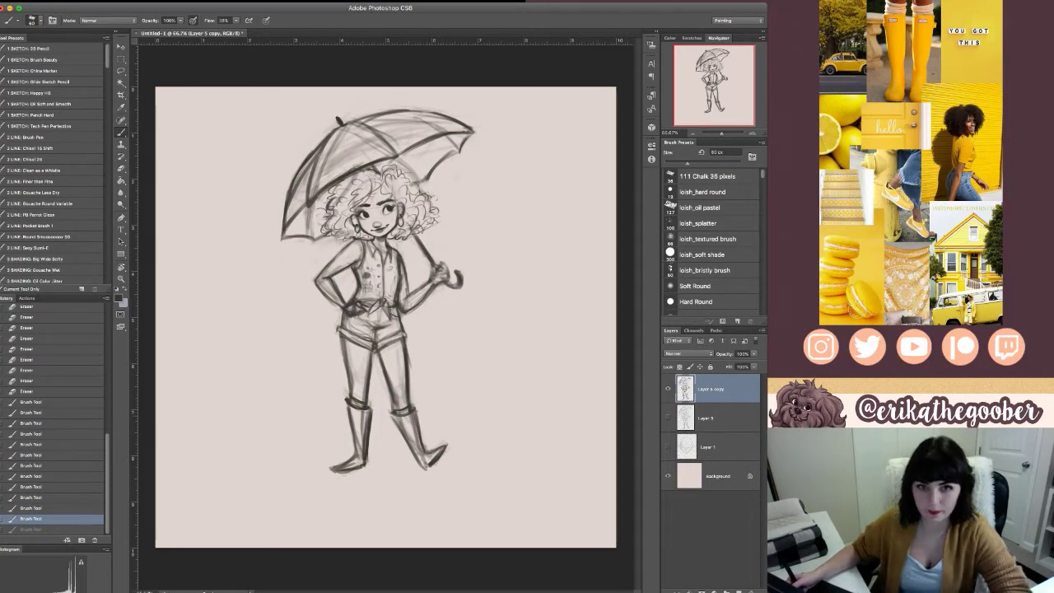
# - Flip the canvas horizontally, adjust the figure with Liquify, and flip the canvas back
pyautogui.press('super+shift+h')
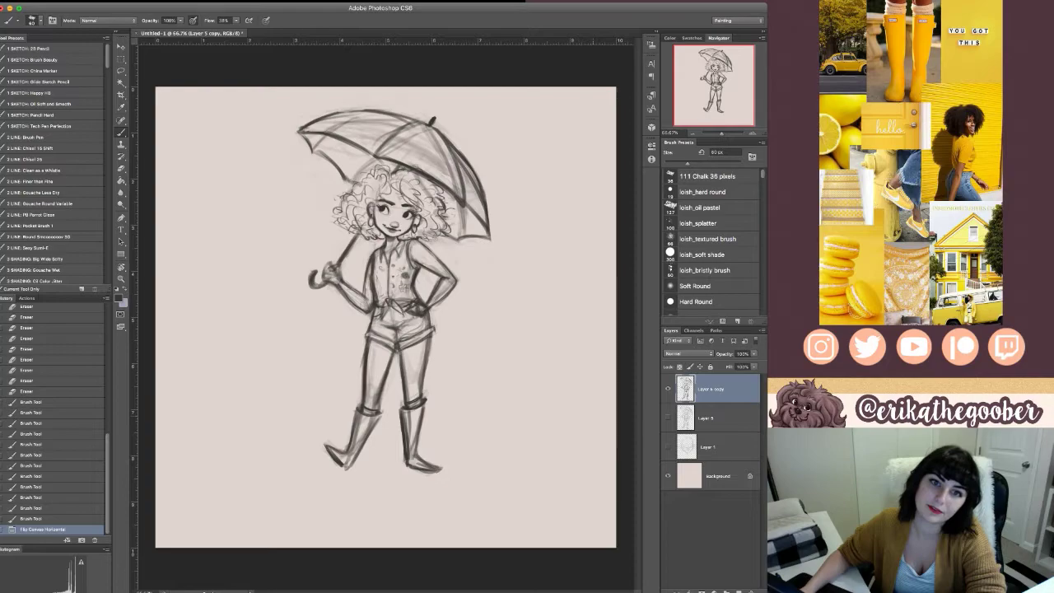
pyautogui.press('Return')
pyautogui.press('super+shift+h')
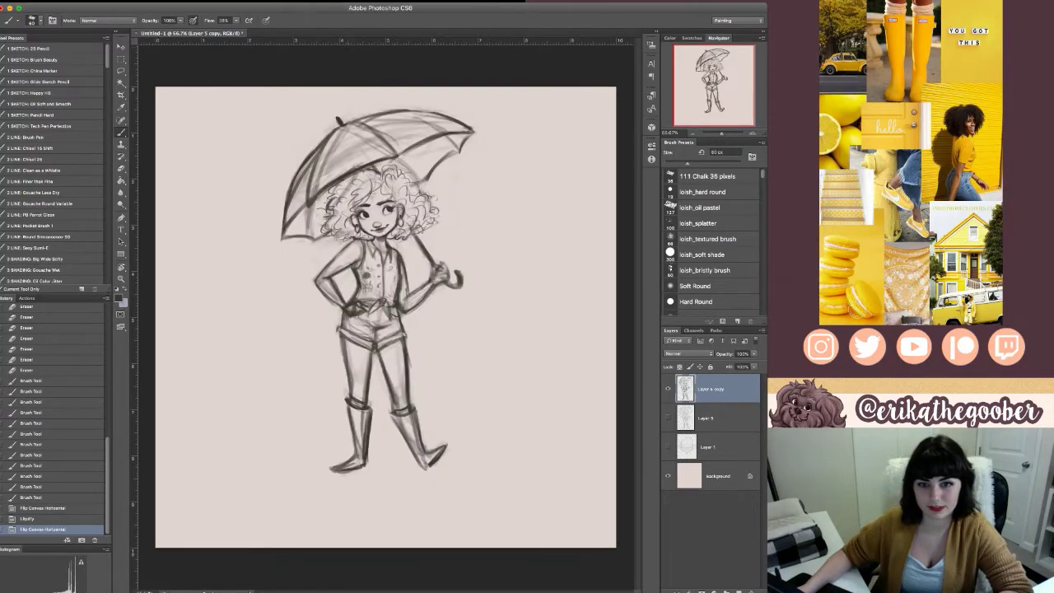
# - Erase loose lines along the outer edge of the right thigh and over the blouse, reducing the eraser size
pyautogui.press('e')
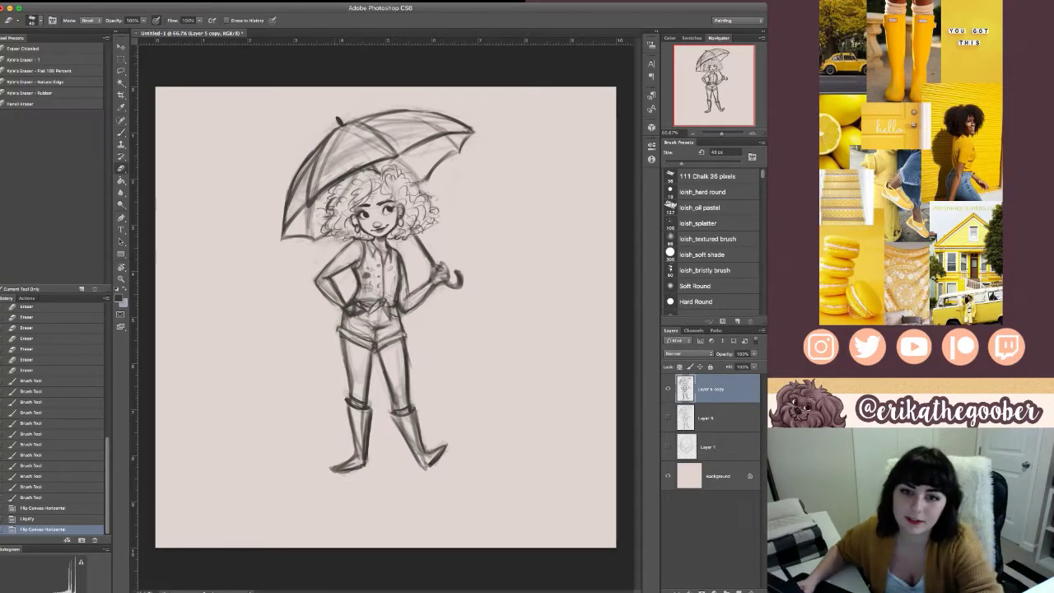
pyautogui.moveTo(409, 350); pyautogui.dragTo(411, 370)
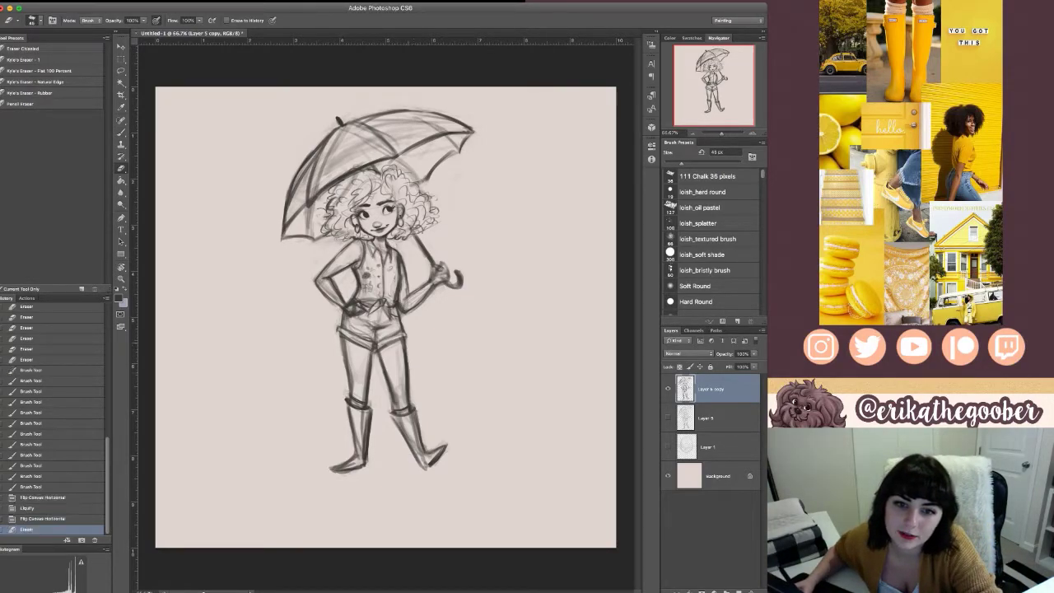
pyautogui.moveTo(367, 270)
pyautogui.mouseDown()
pyautogui.moveTo(369, 292)
pyautogui.moveTo(391, 272)
pyautogui.moveTo(399, 315)
pyautogui.mouseUp()
pyautogui.press('[')
pyautogui.press('[')
pyautogui.press('[')
pyautogui.press('[')
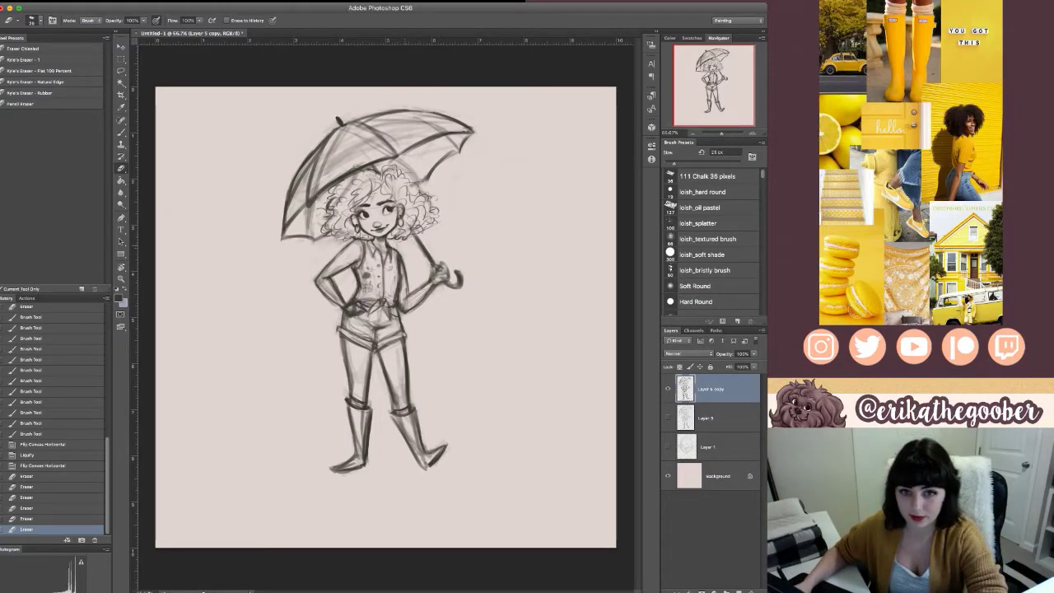
# - Lighten the remaining rough marks on the blouse, the raised forearm and the hand gripping the umbrella with the small eraser
pyautogui.moveTo(394, 278)
pyautogui.mouseDown()
pyautogui.moveTo(389, 293)
pyautogui.moveTo(369, 288)
pyautogui.mouseUp()
pyautogui.moveTo(368, 275)
pyautogui.mouseDown()
pyautogui.moveTo(369, 292)
pyautogui.moveTo(422, 306)
pyautogui.mouseUp()
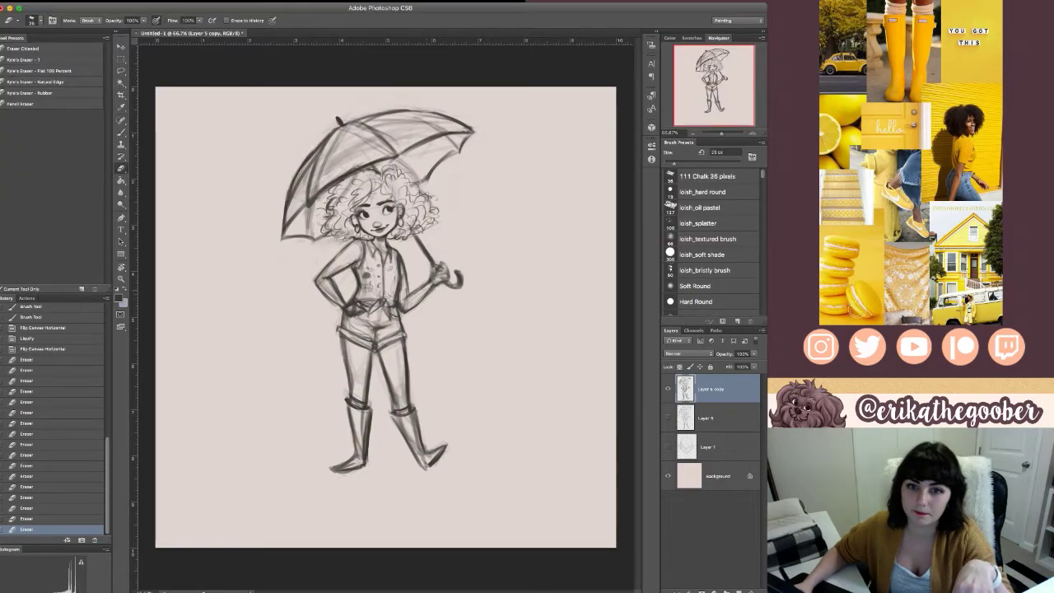
pyautogui.moveTo(440, 274); pyautogui.dragTo(443, 285)
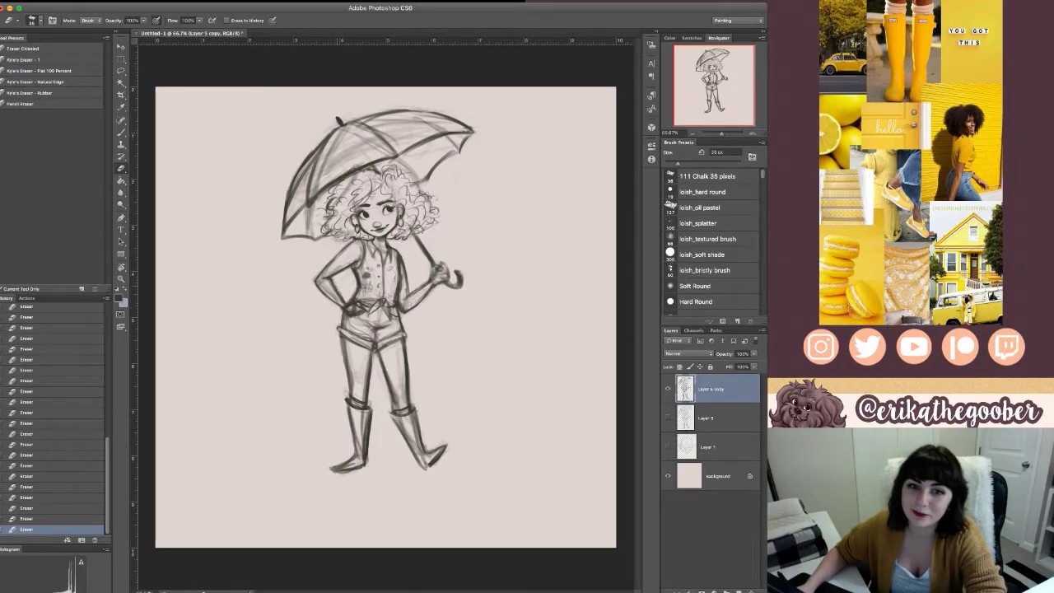
# - Adjust the eraser size and clear the rough shading inside the left panels of the umbrella canopy
pyautogui.press(']')
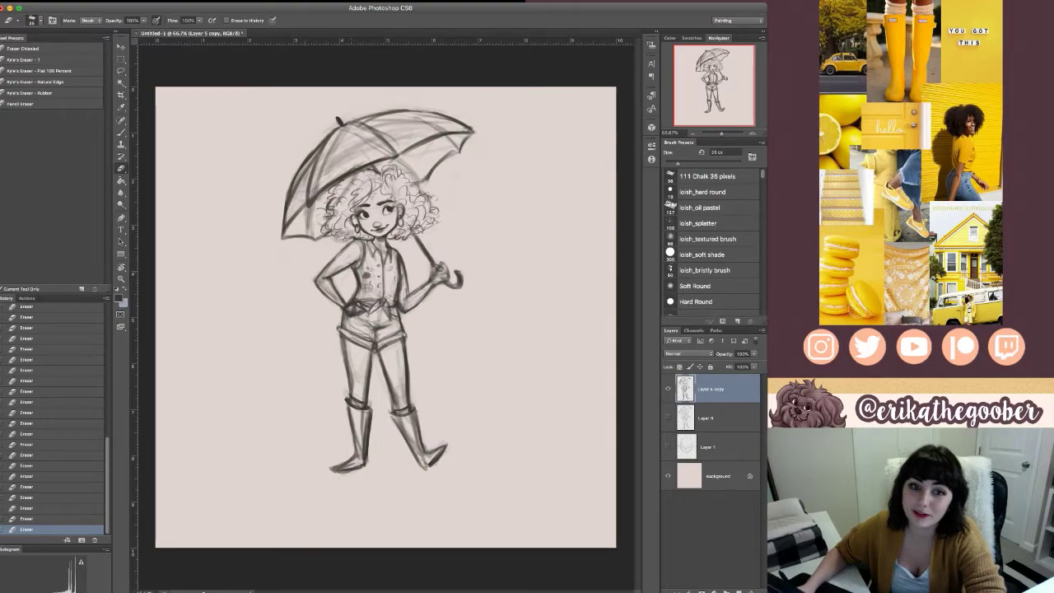
pyautogui.press(']')
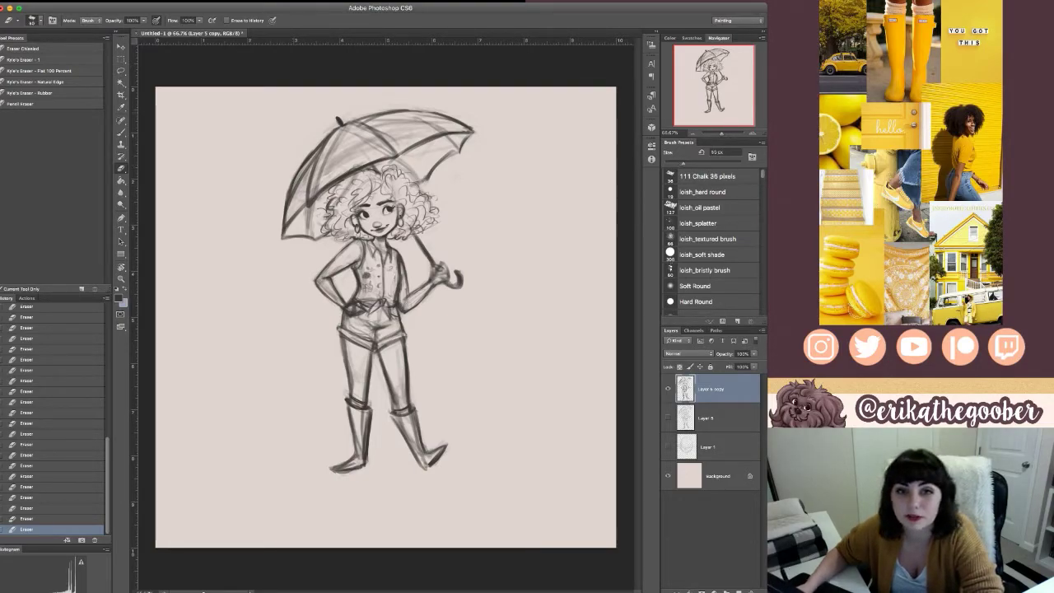
pyautogui.press('[')
pyautogui.press('[')
pyautogui.press('[')
pyautogui.press('[')
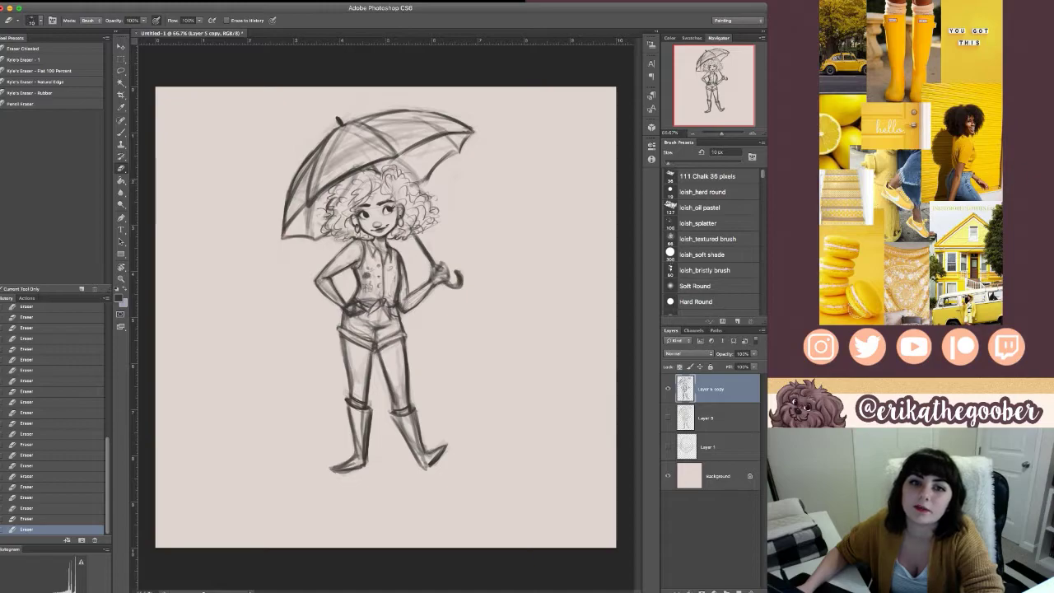
pyautogui.press(']')
pyautogui.press(']')
pyautogui.press(']')
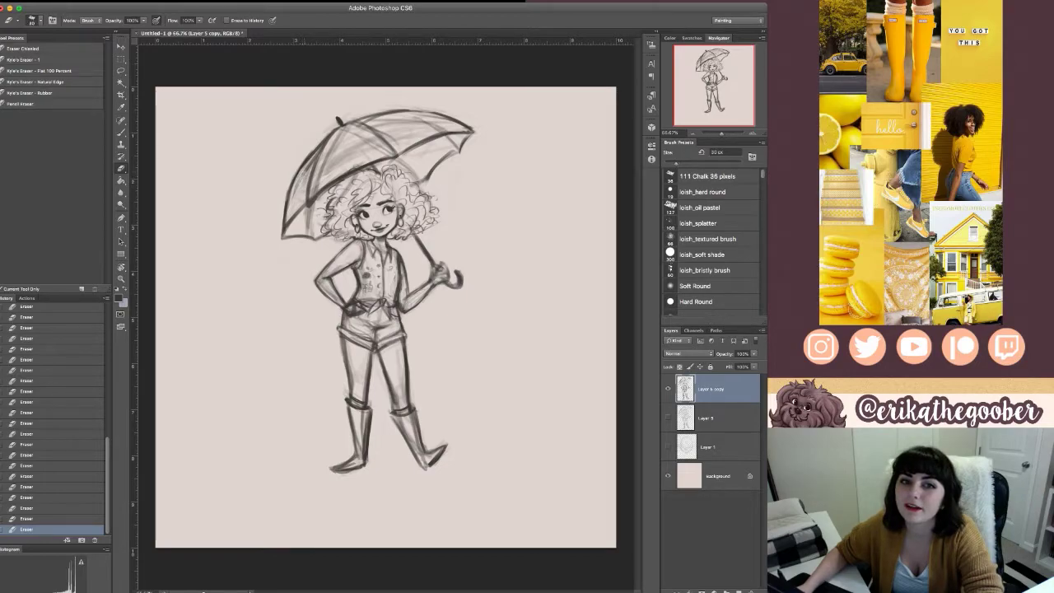
pyautogui.press('[')
pyautogui.moveTo(337, 138); pyautogui.dragTo(321, 175)
pyautogui.press('[')
pyautogui.press('[')
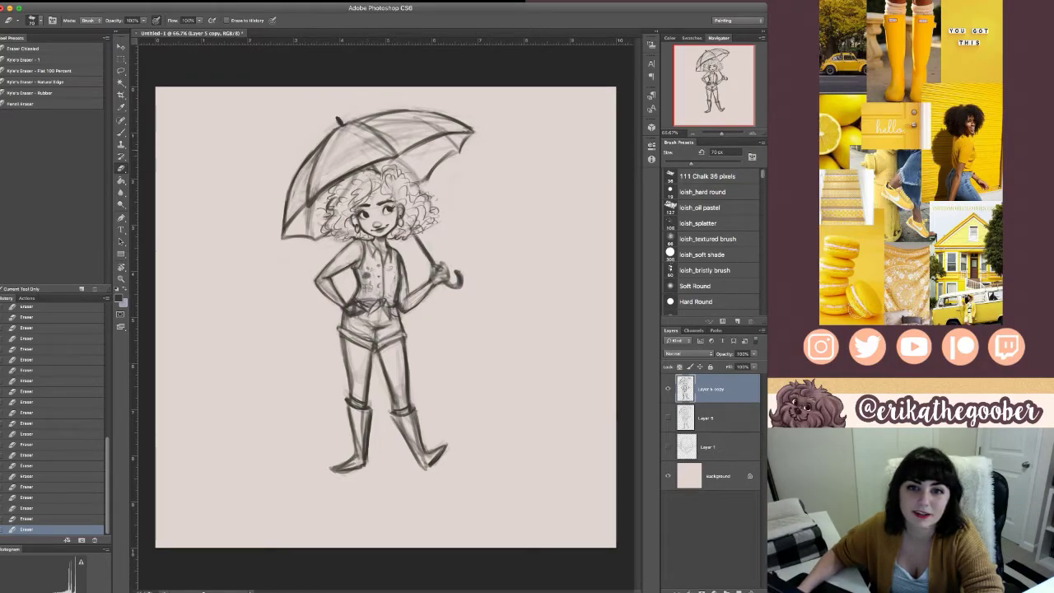
pyautogui.press('[')
pyautogui.press('[')
pyautogui.press('[')
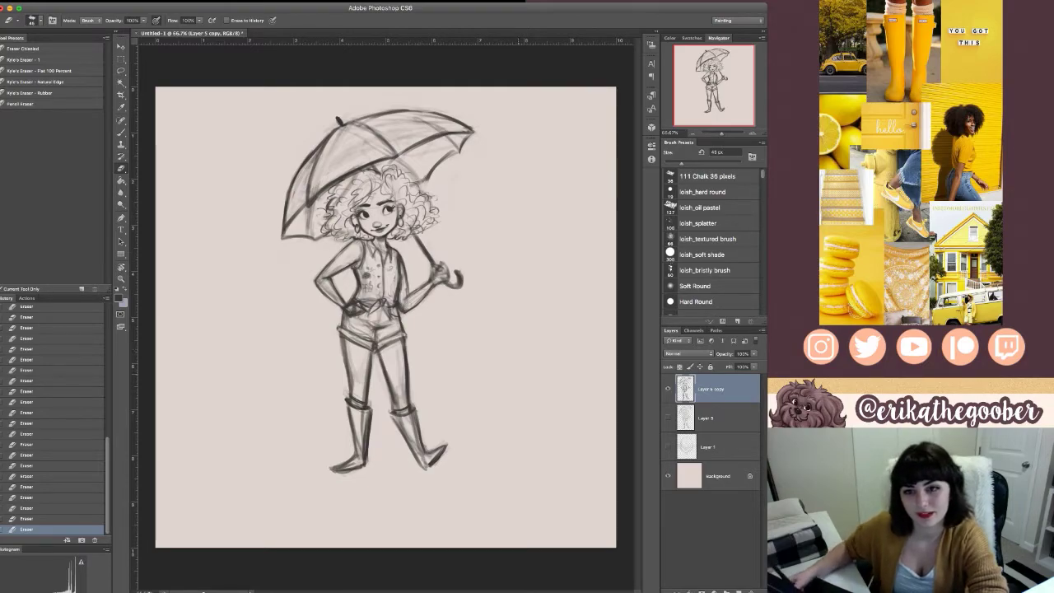
# - Scale the whole sketch up to about 117% and centre it so the figure fills the canvas height
pyautogui.press('v')
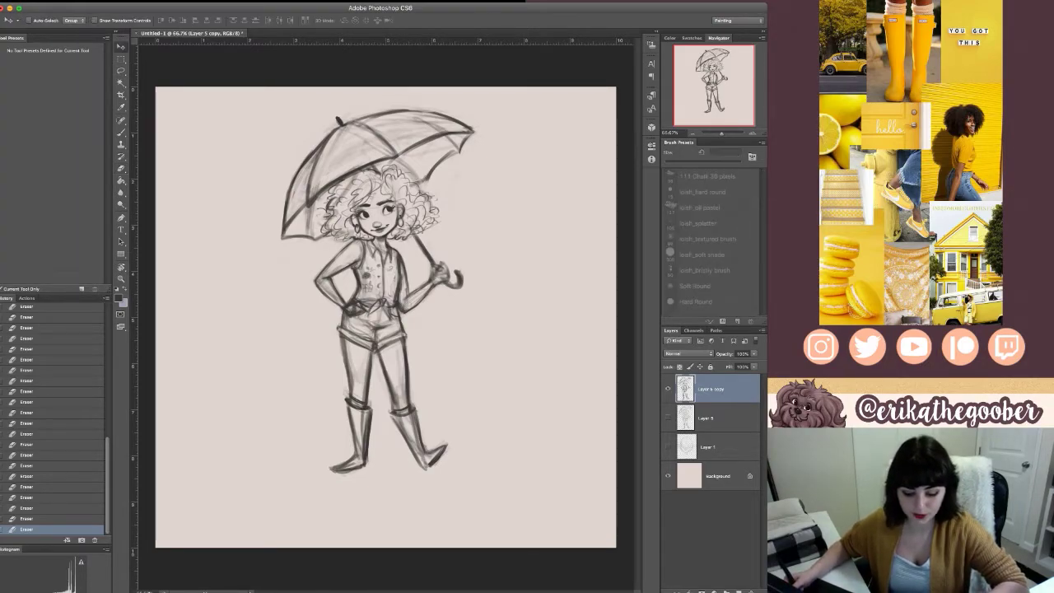
pyautogui.hotkey('ctrl', 't')
pyautogui.moveTo(254, 489); pyautogui.dragTo(214, 554)
pyautogui.moveTo(367, 322); pyautogui.dragTo(391, 317)
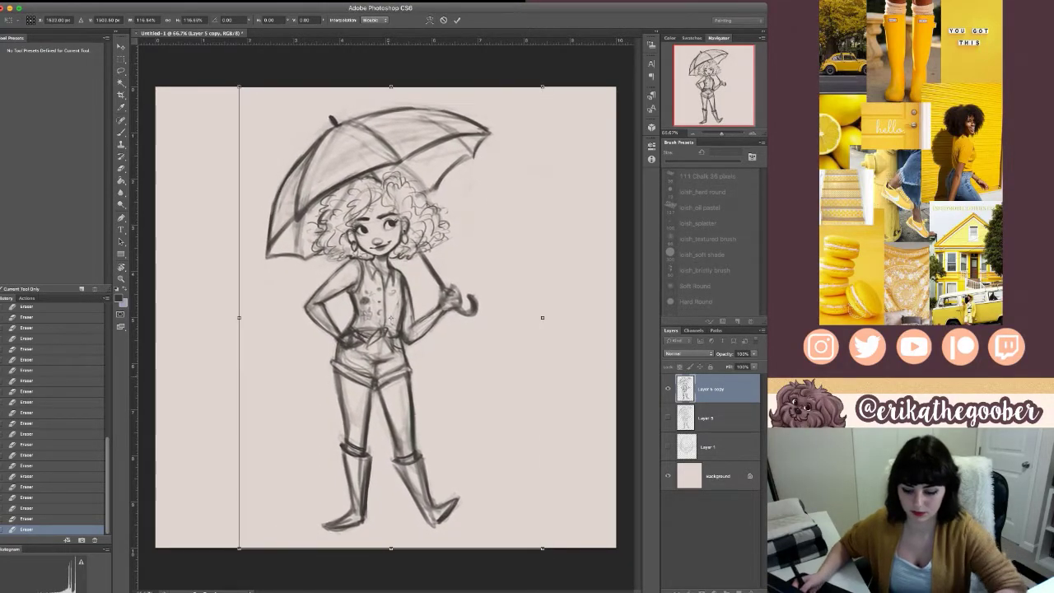
pyautogui.press('Return')
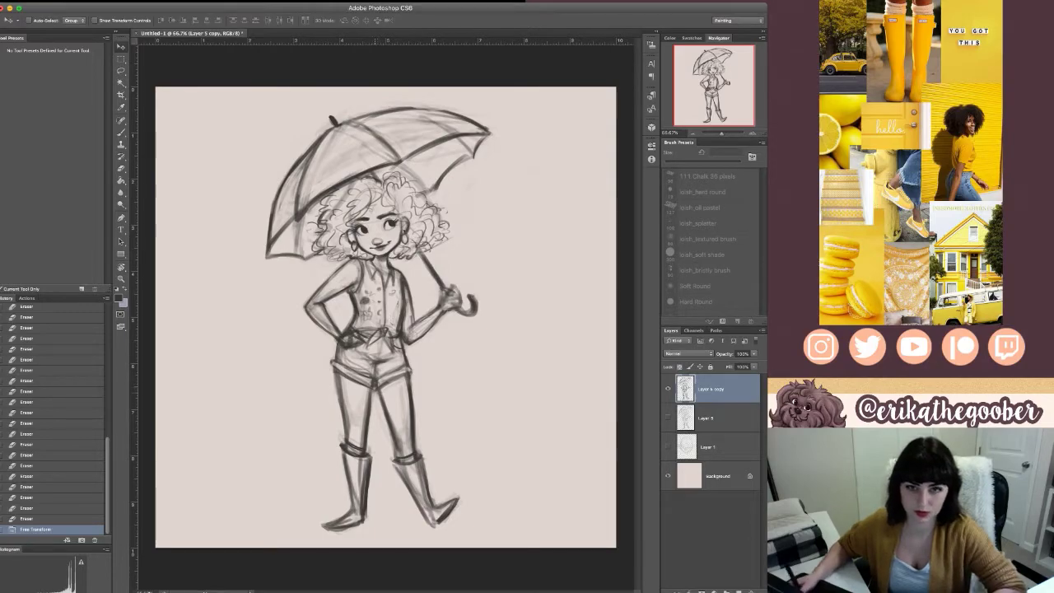
# - Crop the canvas from both sides to a narrow portrait format around the figure
pyautogui.press('c')
pyautogui.moveTo(616, 317); pyautogui.dragTo(568, 317)
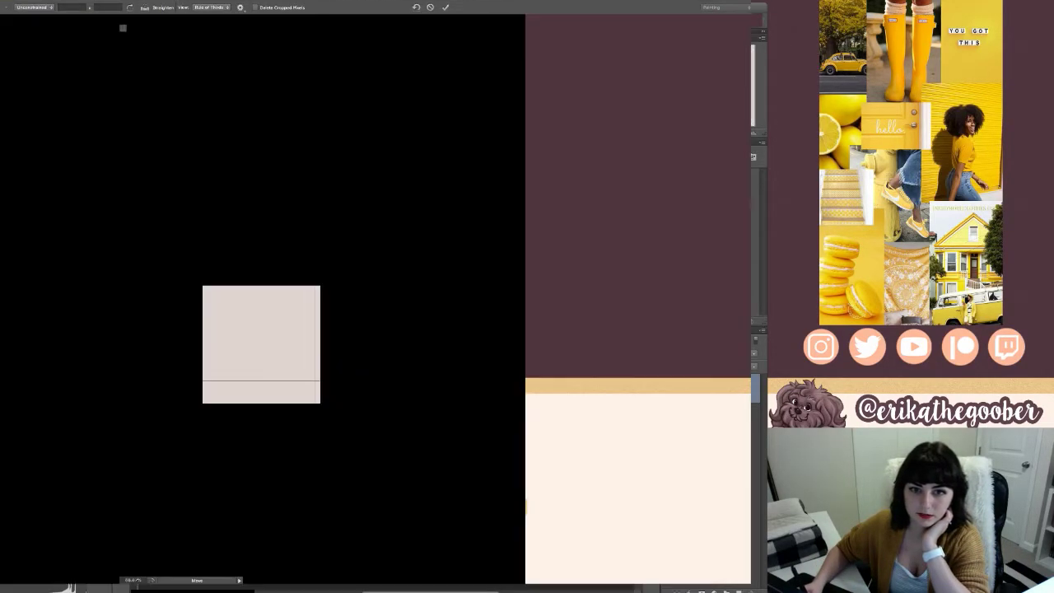
pyautogui.moveTo(203, 318); pyautogui.dragTo(240, 317)
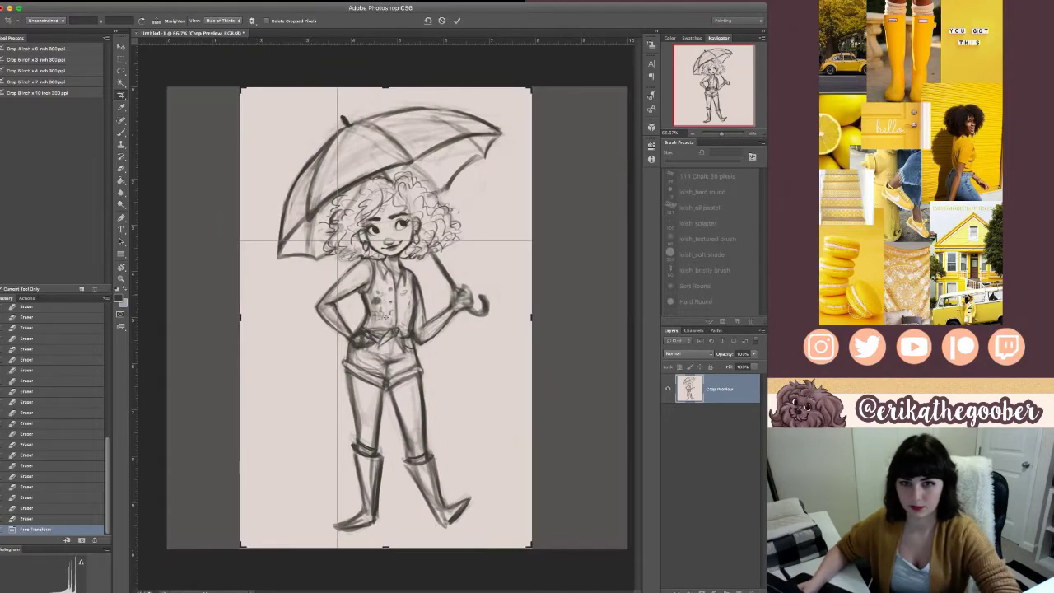
pyautogui.press('Return')
pyautogui.press('Return')
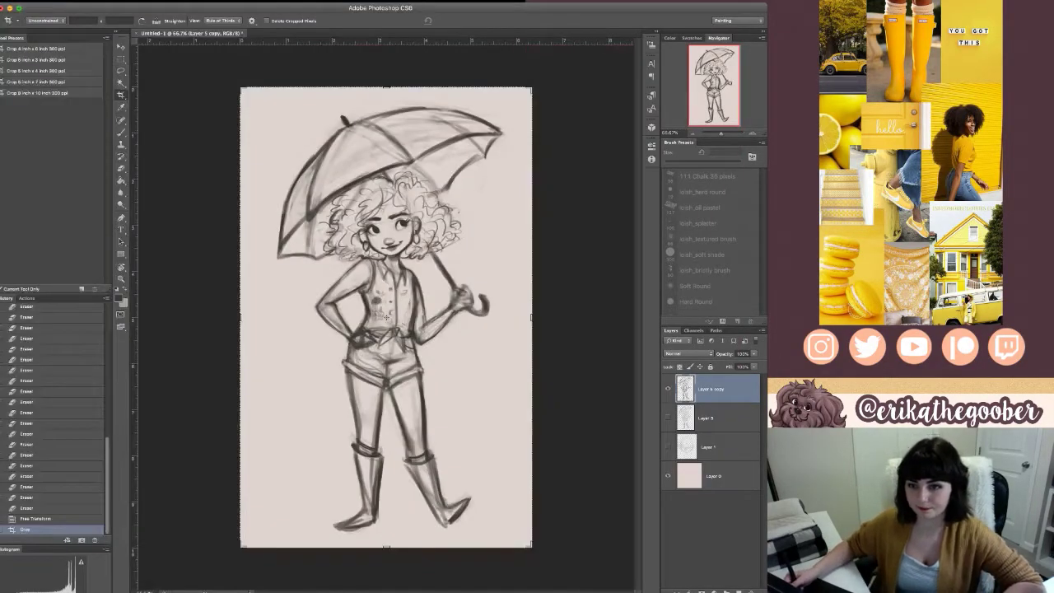
# - Tint the lines of the top sketch layer reddish brown with Color Balance
pyautogui.click(713, 418)
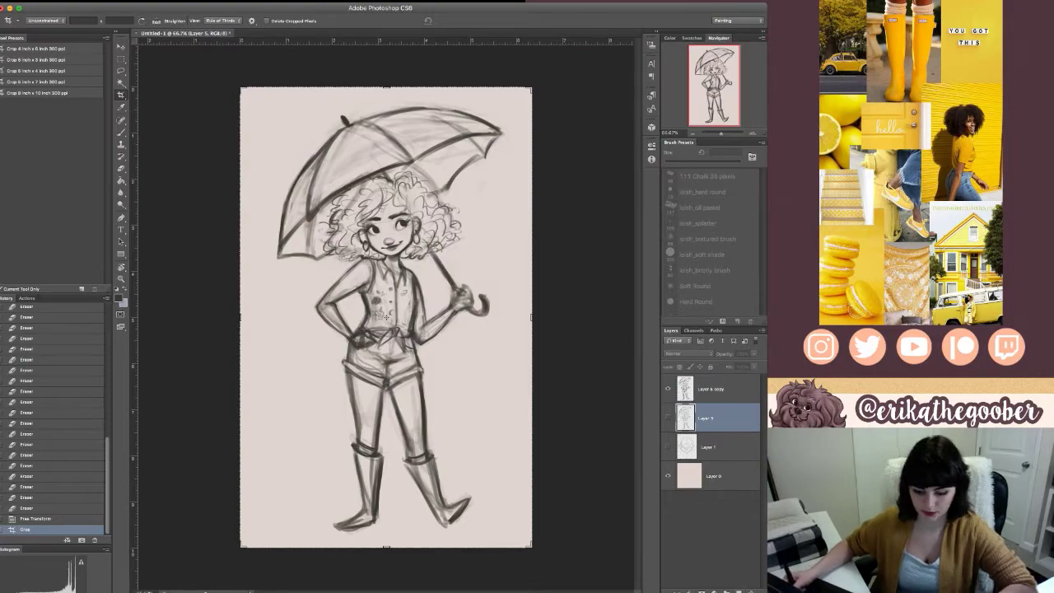
pyautogui.hotkey('alt', ']')
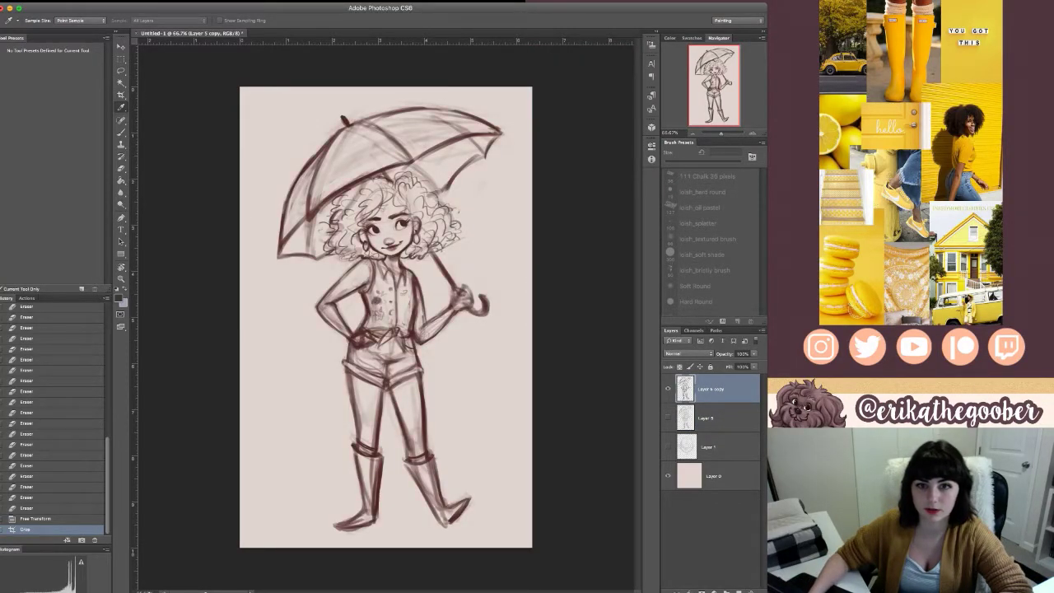
pyautogui.press('c')
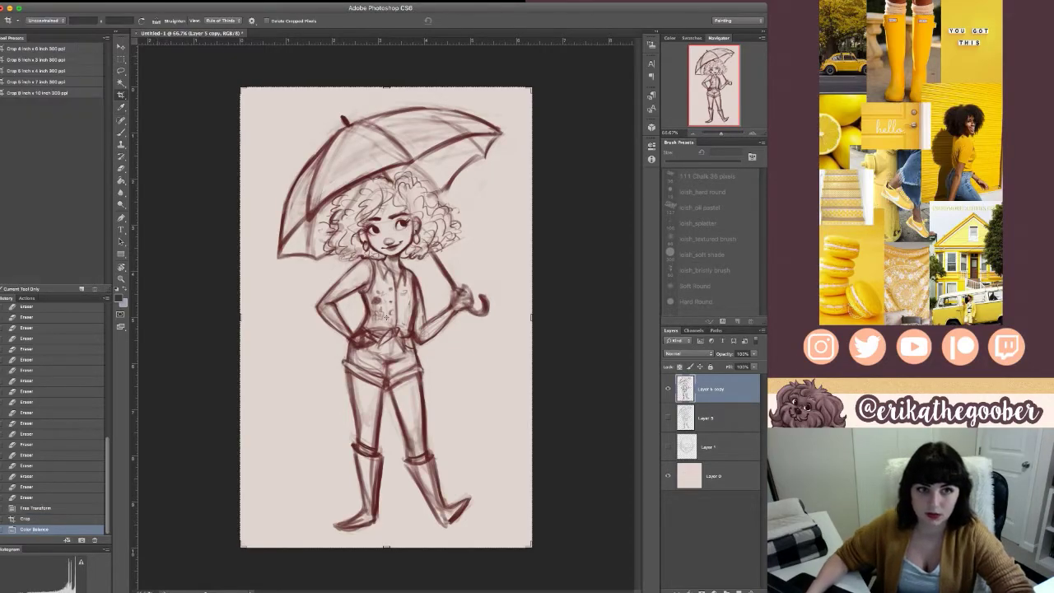
# - Adjust the line colour of the top sketch layer with Hue/Saturation
pyautogui.press('i')
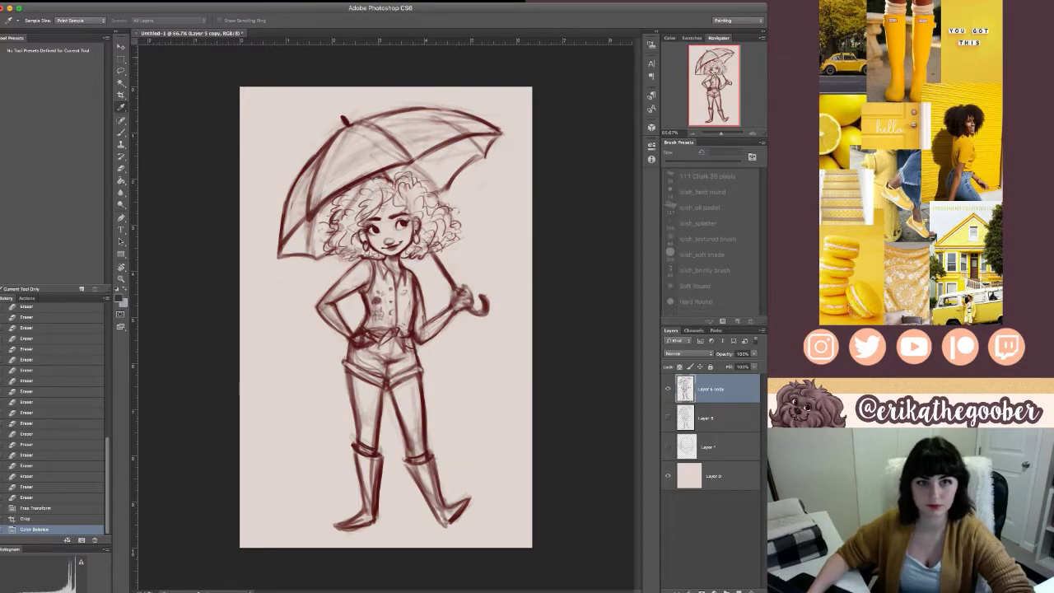
pyautogui.press('Return')
pyautogui.press('c')
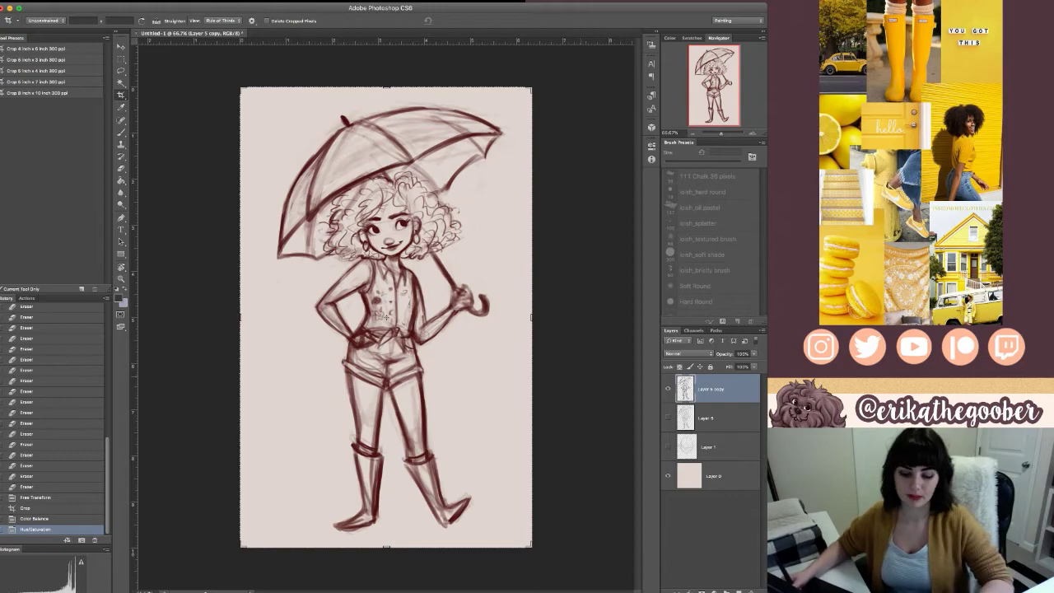
# - Erase the stray sketch marks around the arm resting on the hip on the top sketch layer with a small eraser
pyautogui.press('e')
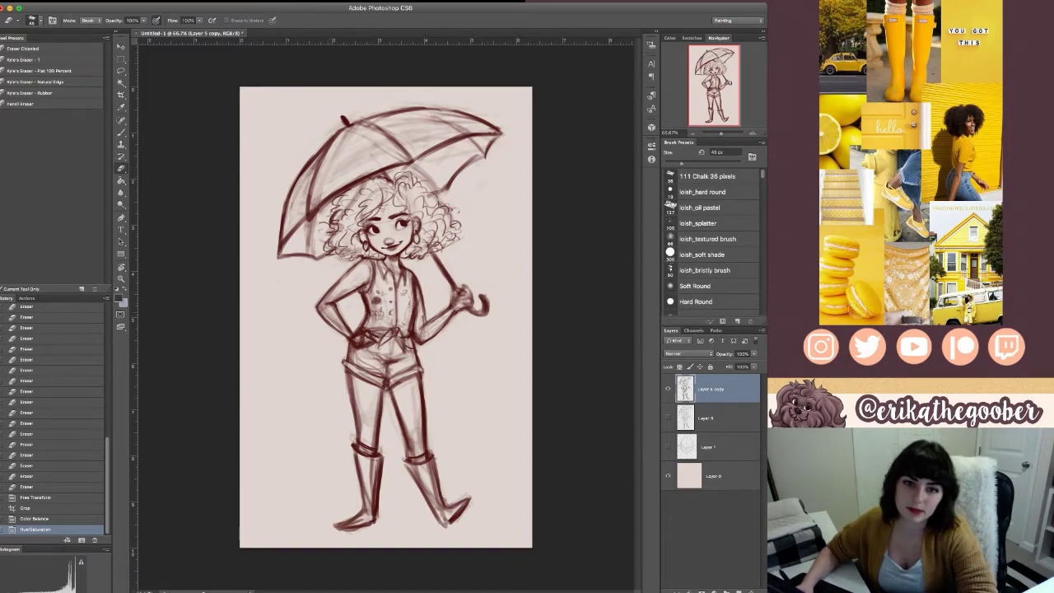
pyautogui.press('[')
pyautogui.moveTo(239, 144); pyautogui.dragTo(238, 540)
pyautogui.moveTo(239, 132); pyautogui.dragTo(239, 422)
pyautogui.moveTo(239, 382); pyautogui.dragTo(239, 540)
pyautogui.moveTo(238, 131); pyautogui.dragTo(239, 448)
pyautogui.moveTo(239, 197); pyautogui.dragTo(239, 264)
pyautogui.press('[')
pyautogui.moveTo(359, 277)
pyautogui.mouseDown()
pyautogui.moveTo(340, 295)
pyautogui.moveTo(344, 328)
pyautogui.mouseUp()
pyautogui.moveTo(328, 306); pyautogui.dragTo(345, 326)
pyautogui.moveTo(354, 282); pyautogui.dragTo(334, 298)
pyautogui.moveTo(358, 278); pyautogui.dragTo(338, 297)
pyautogui.moveTo(238, 131); pyautogui.dragTo(239, 541)
pyautogui.moveTo(239, 316); pyautogui.dragTo(239, 540)
pyautogui.moveTo(239, 159); pyautogui.dragTo(239, 541)
pyautogui.moveTo(239, 329); pyautogui.dragTo(239, 540)
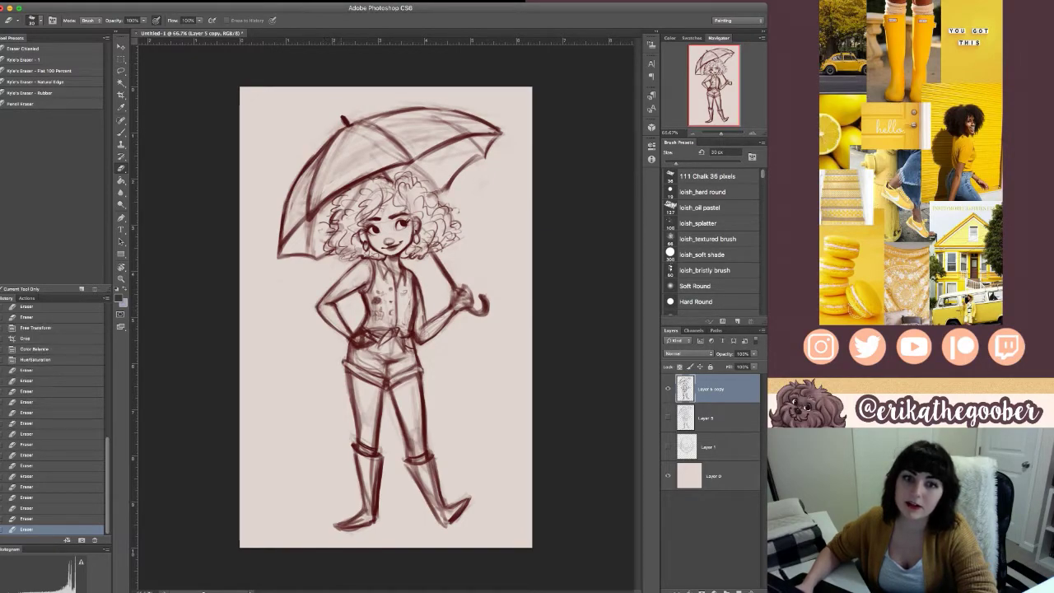
# - Thin the line of the umbrella's scalloped edge behind the hair with the eraser, then reduce the eraser size to 40 px
pyautogui.moveTo(239, 132); pyautogui.dragTo(239, 330)
pyautogui.moveTo(239, 316); pyautogui.dragTo(239, 540)
pyautogui.moveTo(238, 105); pyautogui.dragTo(239, 540)
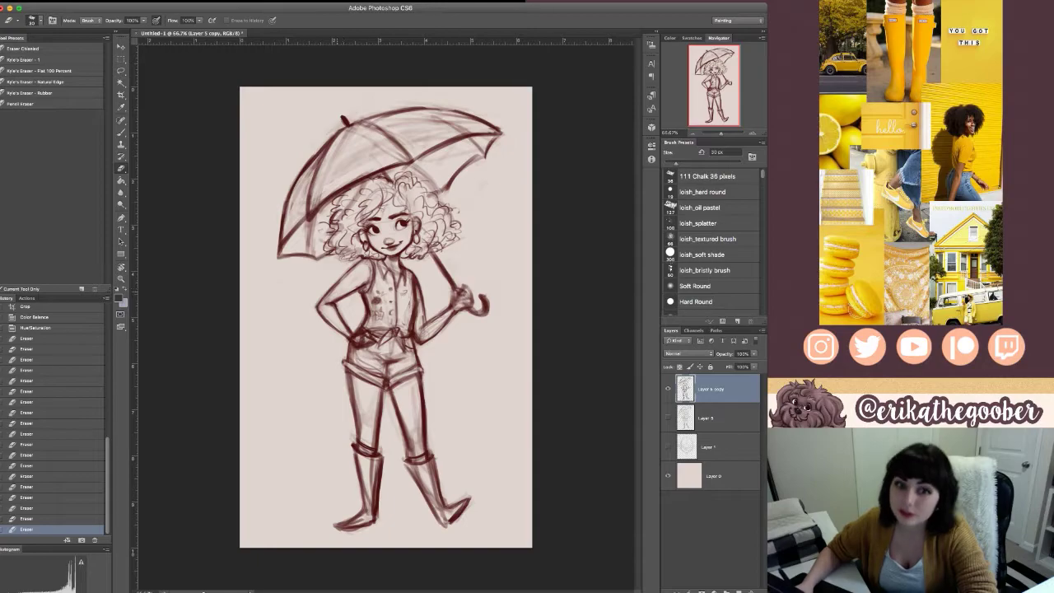
pyautogui.moveTo(239, 106); pyautogui.dragTo(239, 330)
pyautogui.moveTo(239, 488); pyautogui.dragTo(239, 540)
pyautogui.moveTo(239, 395); pyautogui.dragTo(239, 540)
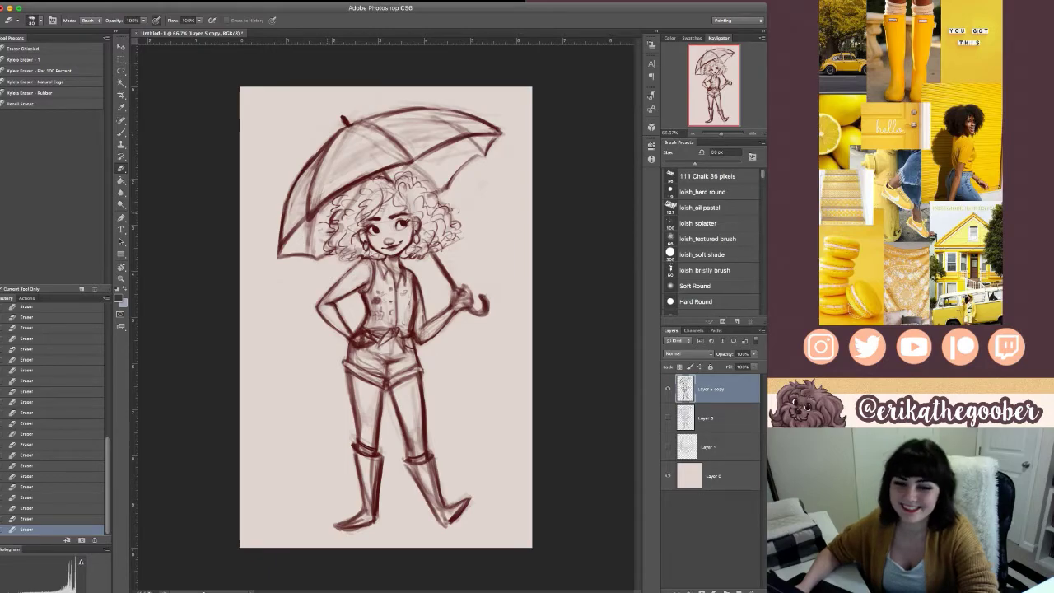
pyautogui.press('[')
pyautogui.press('[')
pyautogui.press('[')
pyautogui.press('[')
pyautogui.press('[')
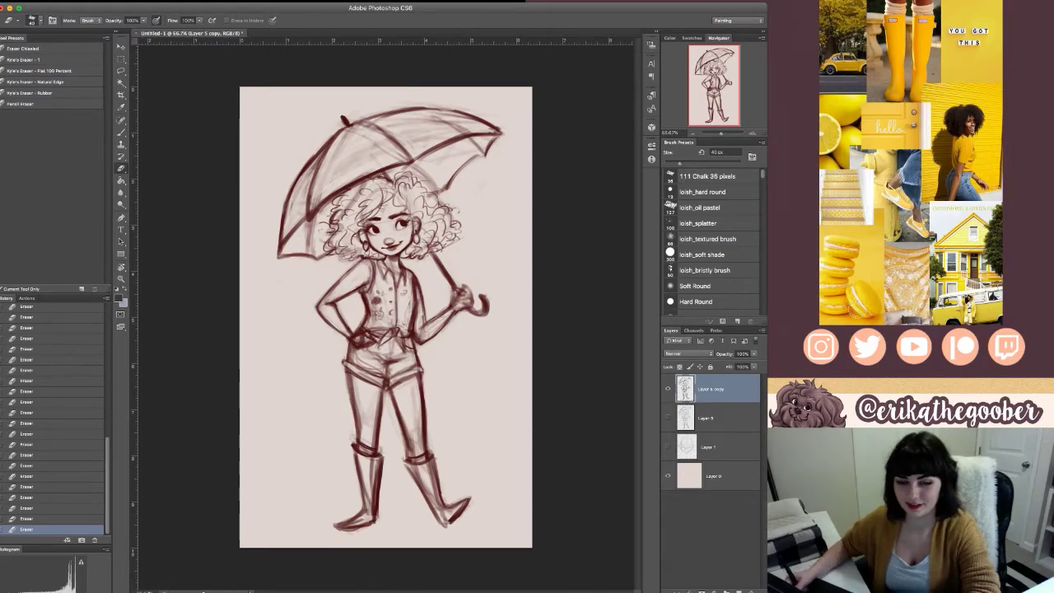
# - Add a new layer directly beneath the top sketch layer and pick a light yellow-orange as the painting colour
pyautogui.hotkey('alt', '[')
pyautogui.press('i')
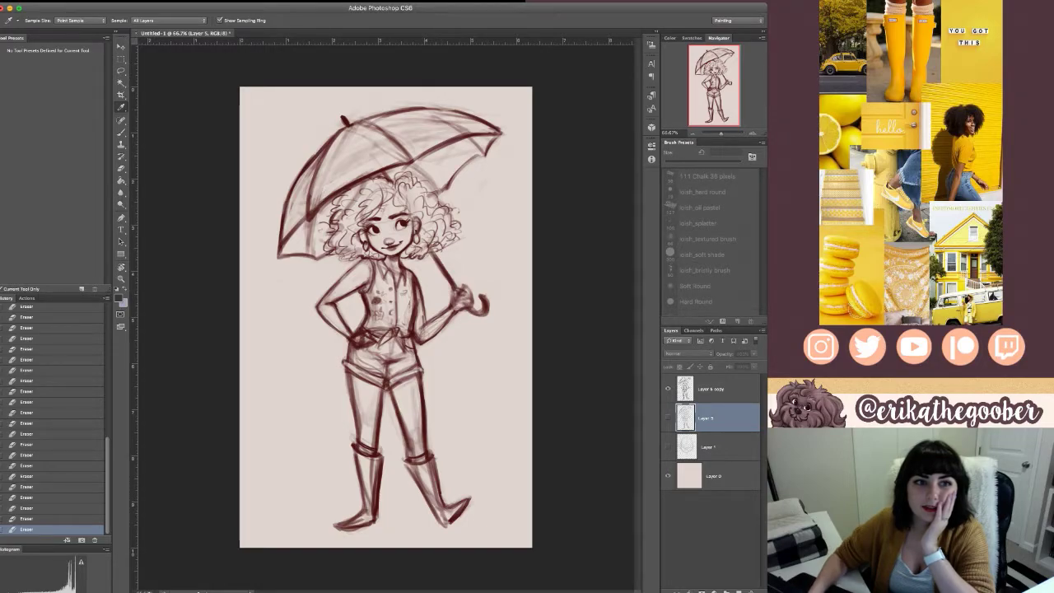
pyautogui.press('e')
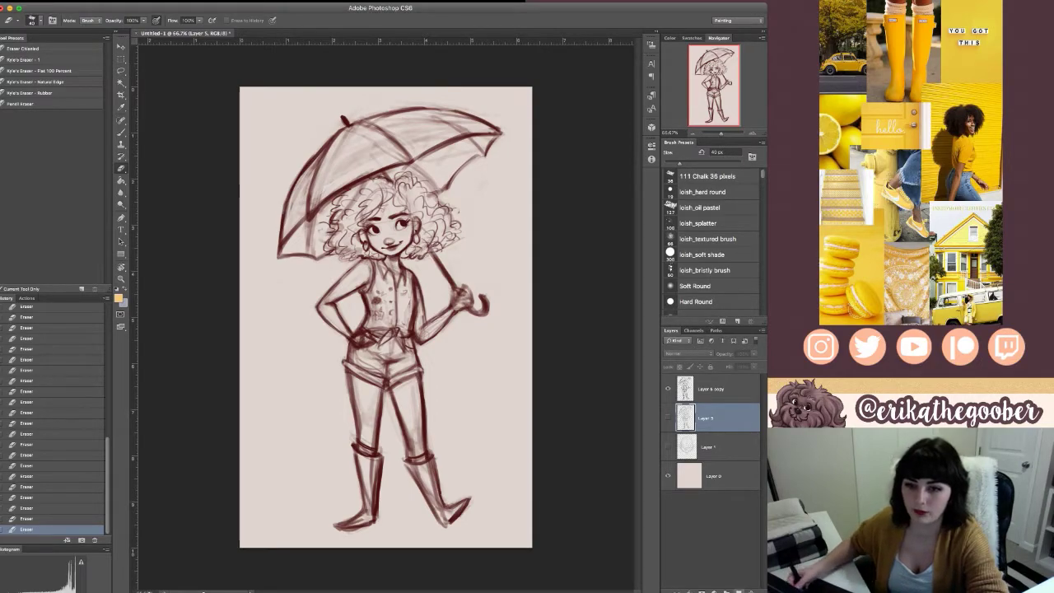
pyautogui.click(738, 591)
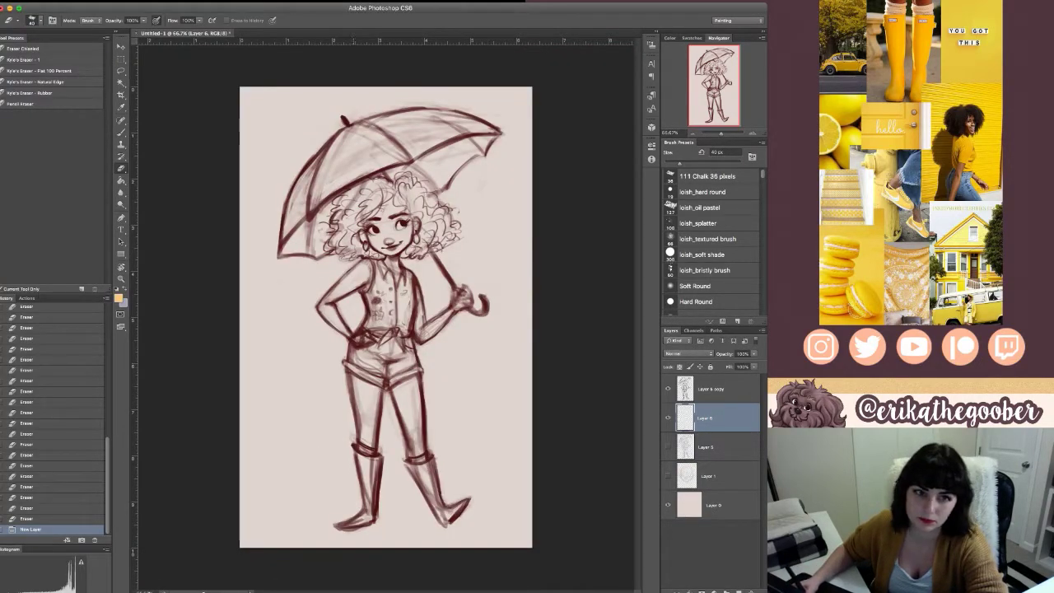
pyautogui.press('b')
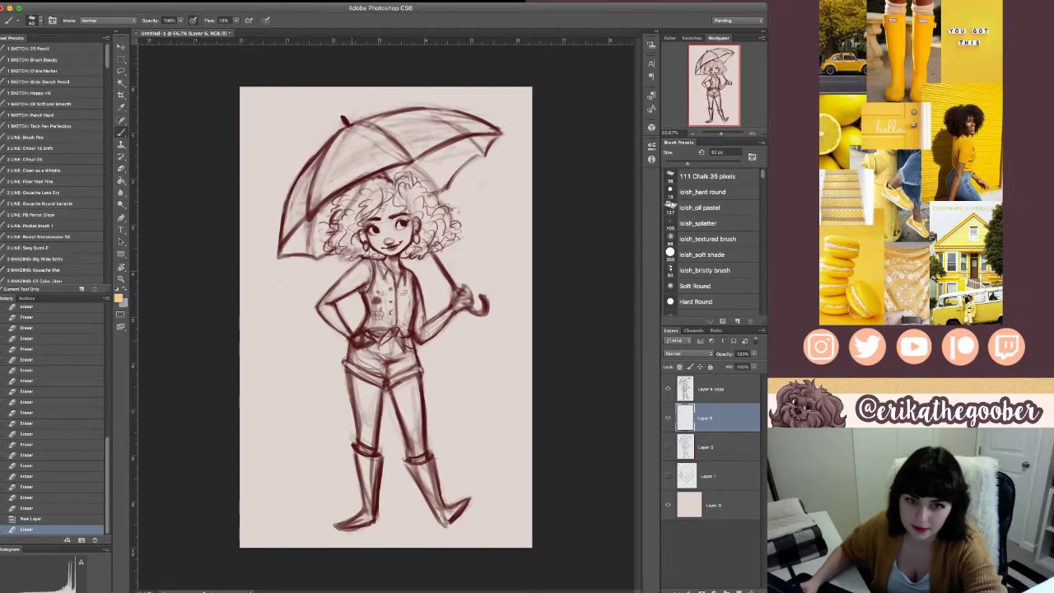
# - Block in the arm on the hip, the adjacent side of the shirt and shorts, and the leg and boot below it in yellow-orange
pyautogui.moveTo(336, 299)
pyautogui.mouseDown()
pyautogui.moveTo(368, 273)
pyautogui.moveTo(376, 324)
pyautogui.mouseUp()
pyautogui.moveTo(329, 310); pyautogui.dragTo(344, 331)
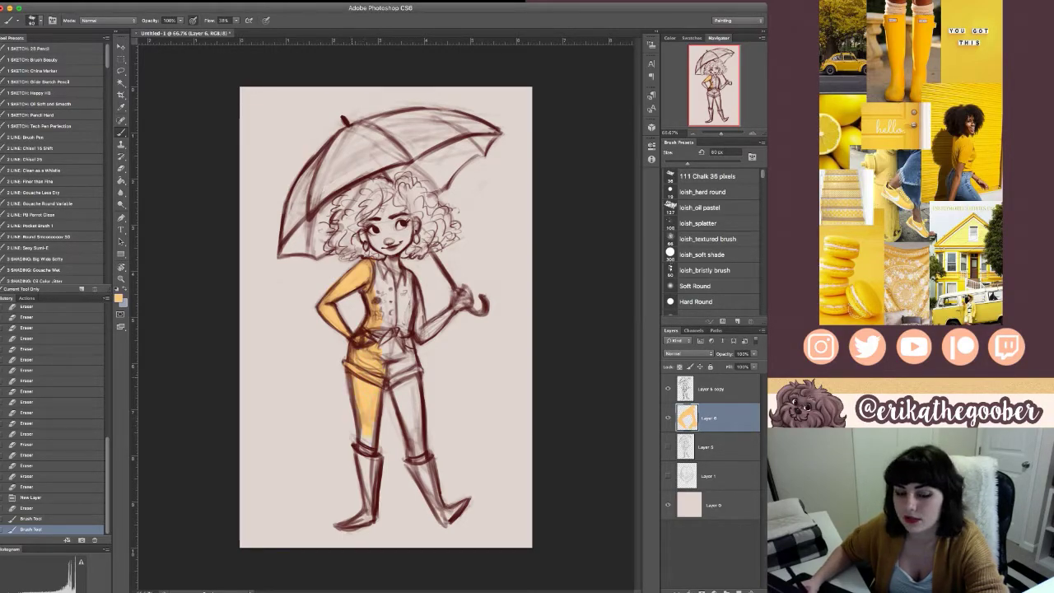
pyautogui.moveTo(360, 397); pyautogui.dragTo(368, 430)
pyautogui.moveTo(372, 400); pyautogui.dragTo(369, 433)
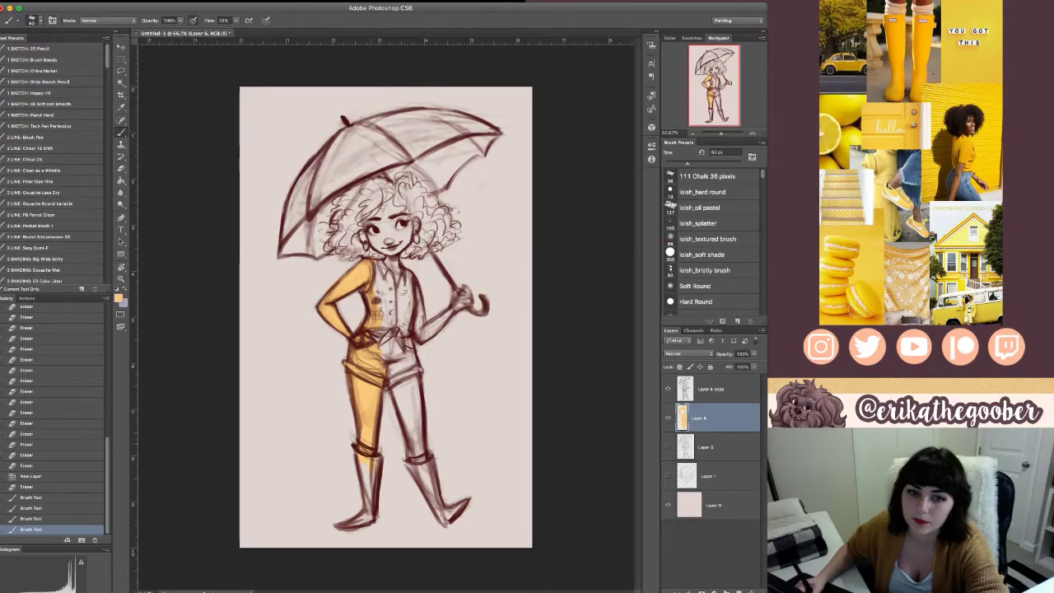
pyautogui.moveTo(370, 486)
pyautogui.mouseDown()
pyautogui.moveTo(367, 513)
pyautogui.moveTo(344, 525)
pyautogui.mouseUp()
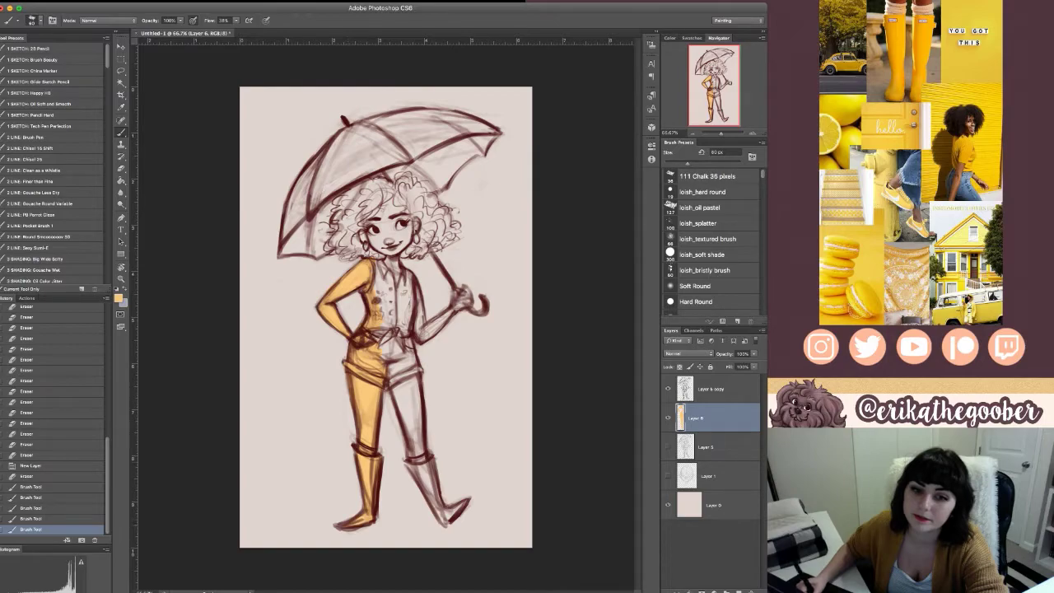
# - Fill the rest of the shorts, the second leg and boot, and the lower part of the shirt with the same yellow-orange
pyautogui.moveTo(389, 359)
pyautogui.mouseDown()
pyautogui.moveTo(408, 423)
pyautogui.moveTo(410, 375)
pyautogui.moveTo(416, 437)
pyautogui.mouseUp()
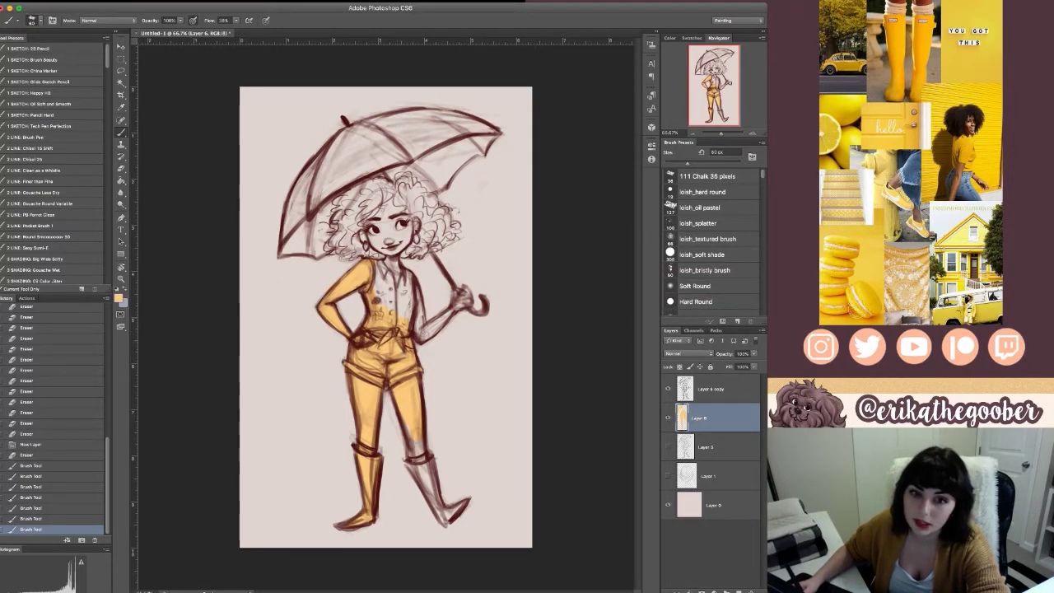
pyautogui.moveTo(409, 424); pyautogui.dragTo(420, 450)
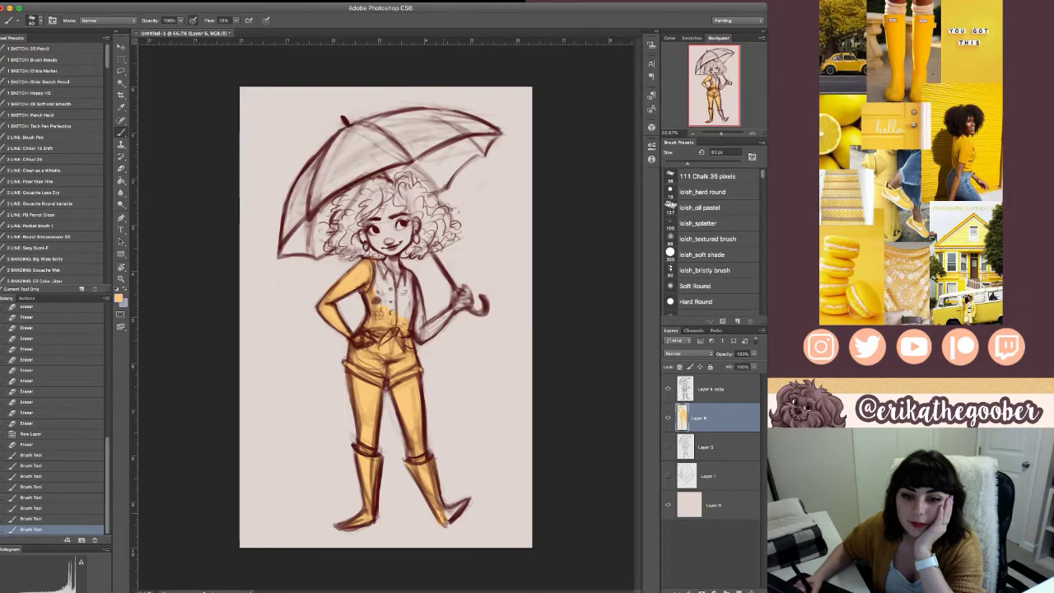
pyautogui.press('[')
pyautogui.press('[')
pyautogui.press('[')
pyautogui.press('[')
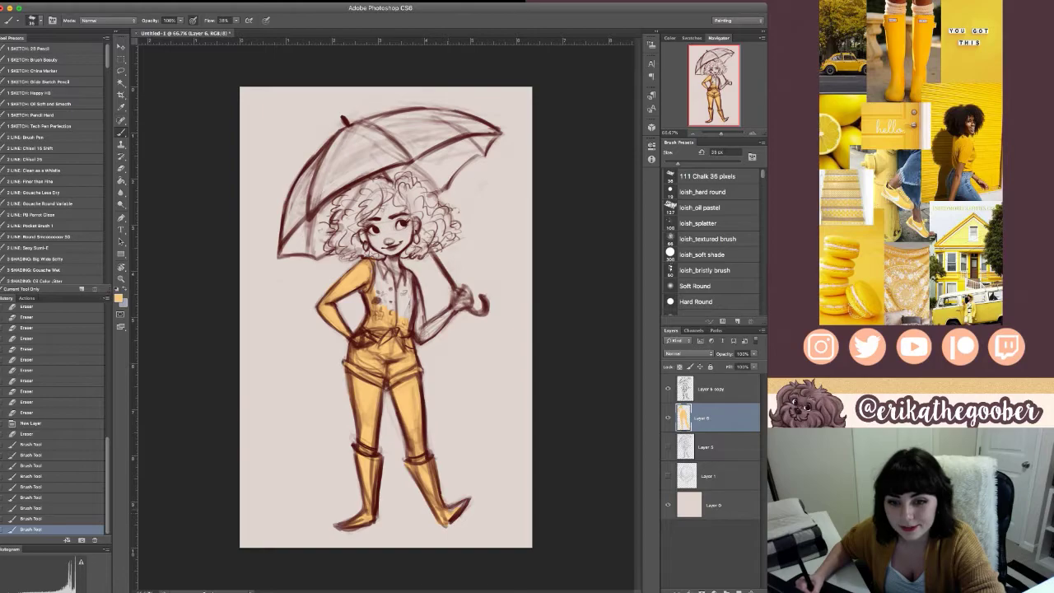
pyautogui.moveTo(373, 311); pyautogui.dragTo(382, 321)
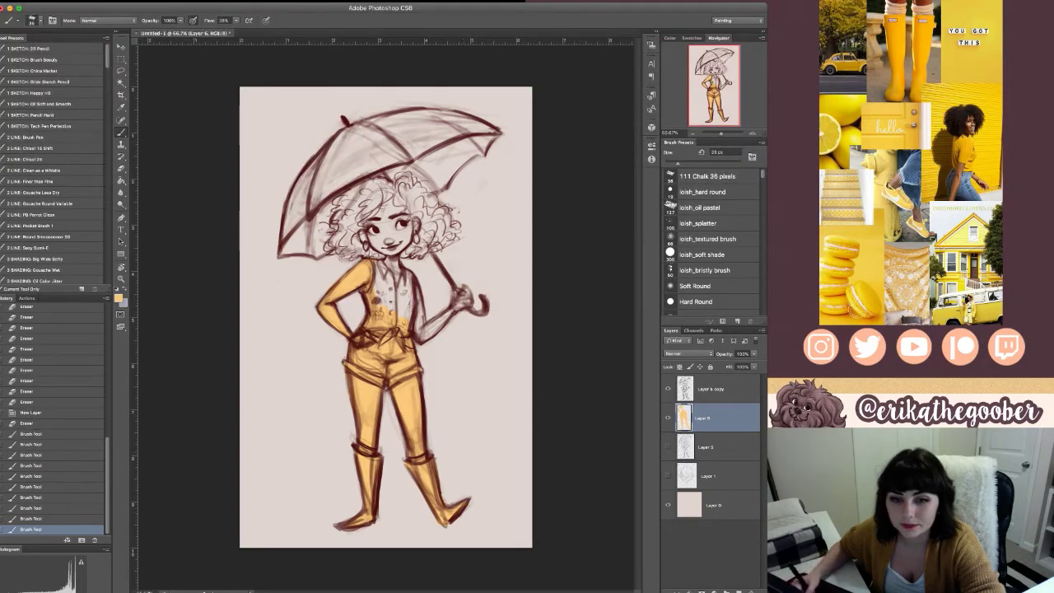
pyautogui.moveTo(376, 310); pyautogui.dragTo(389, 318)
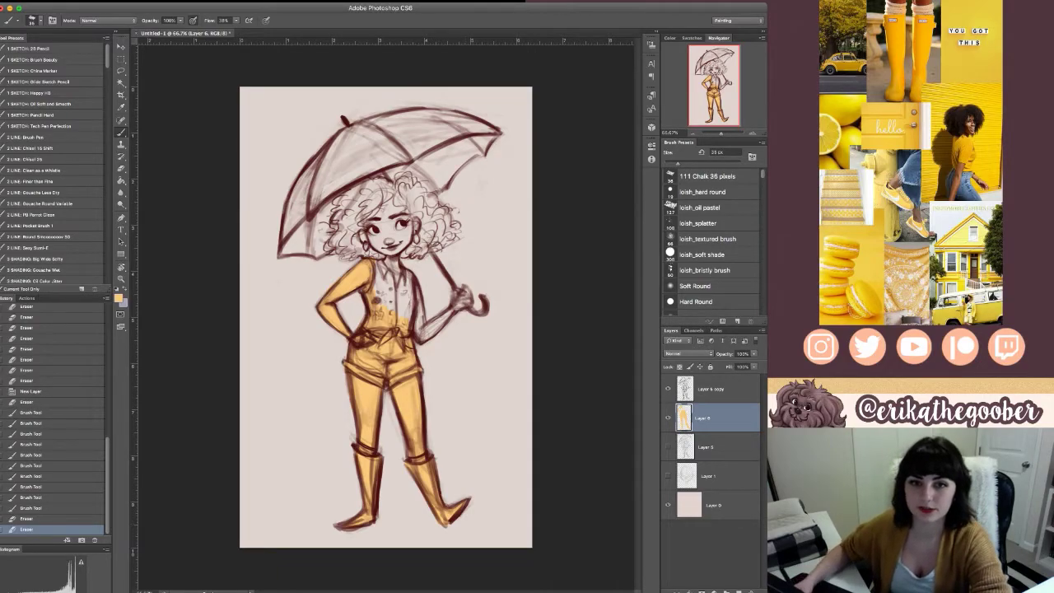
# - Paint the outer contour of the curly hair in yellow-orange with a brush of about 60 px
pyautogui.press(']')
pyautogui.press(']')
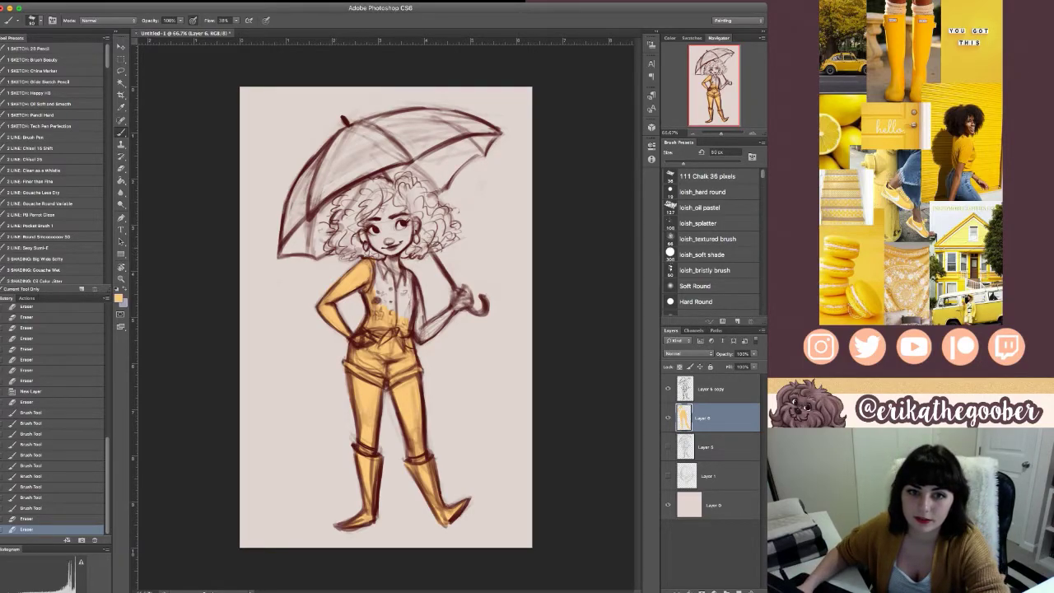
pyautogui.moveTo(332, 245); pyautogui.dragTo(350, 256)
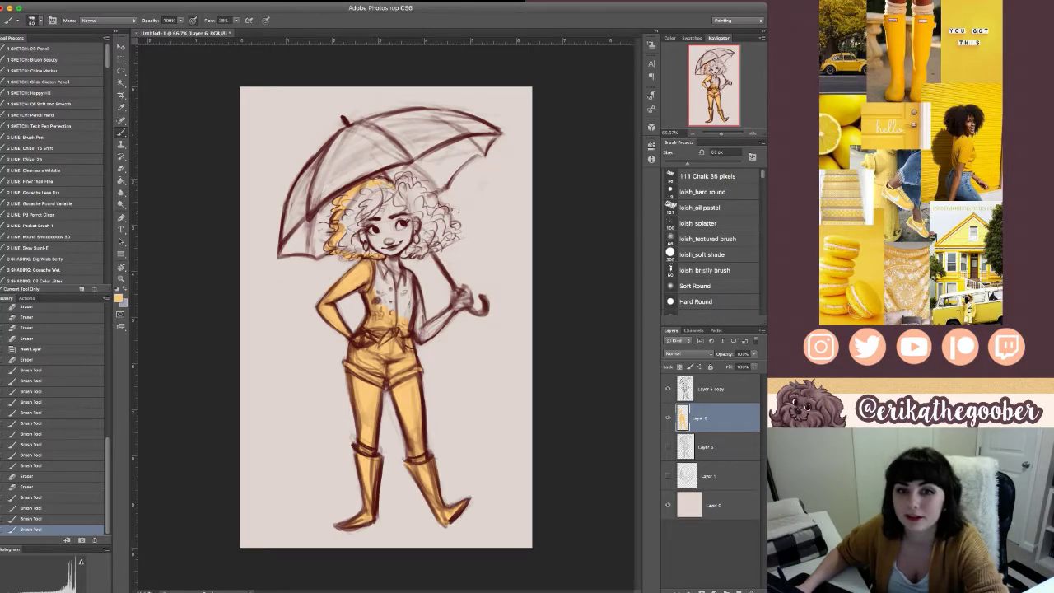
pyautogui.moveTo(417, 183); pyautogui.dragTo(427, 198)
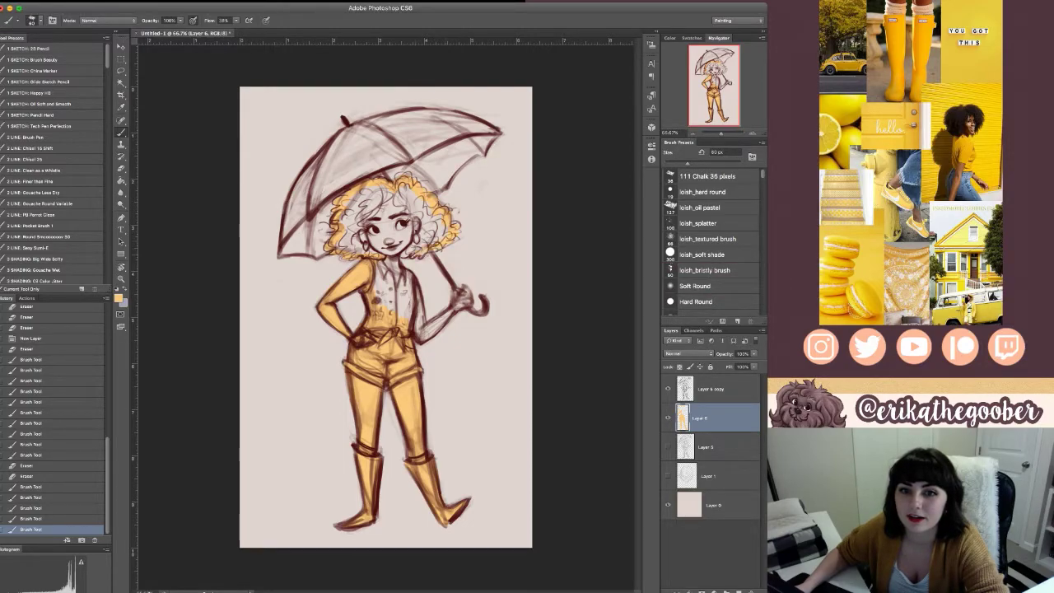
pyautogui.moveTo(395, 259); pyautogui.dragTo(401, 267)
pyautogui.moveTo(452, 232); pyautogui.dragTo(418, 248)
# - Fill the inside of the hair, the face and the remaining shirt in yellow-orange with a larger brush
pyautogui.press(']')
pyautogui.press(']')
pyautogui.press(']')
pyautogui.moveTo(385, 186); pyautogui.dragTo(353, 218)
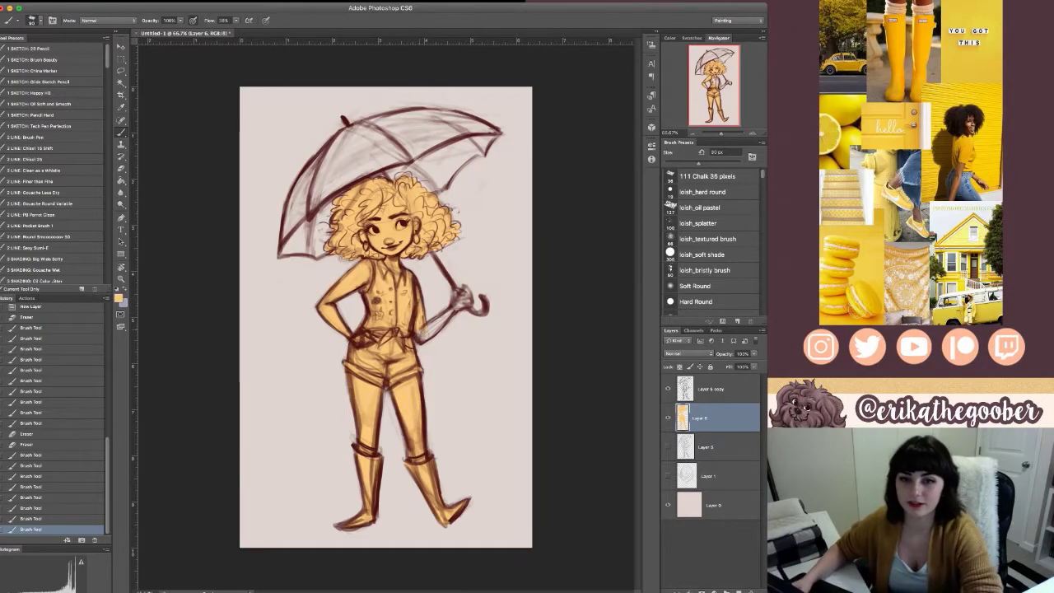
# - Fill the forearm and hand holding the umbrella in yellow-orange with a 40 px brush and tidy the base fill
pyautogui.press('[')
pyautogui.press('[')
pyautogui.press('[')
pyautogui.press('[')
pyautogui.press('[')
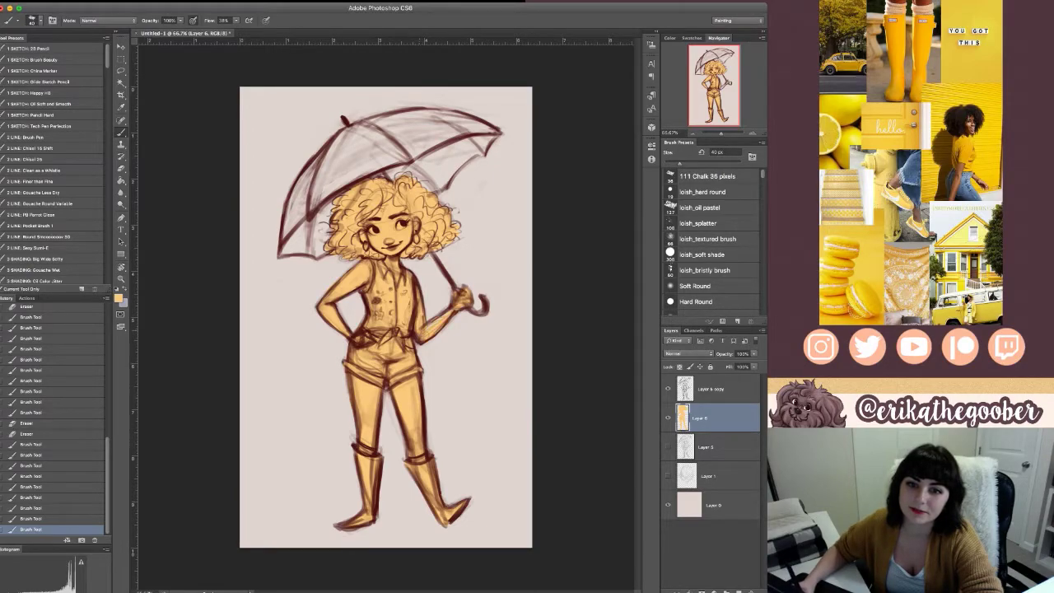
pyautogui.moveTo(384, 290); pyautogui.dragTo(384, 314)
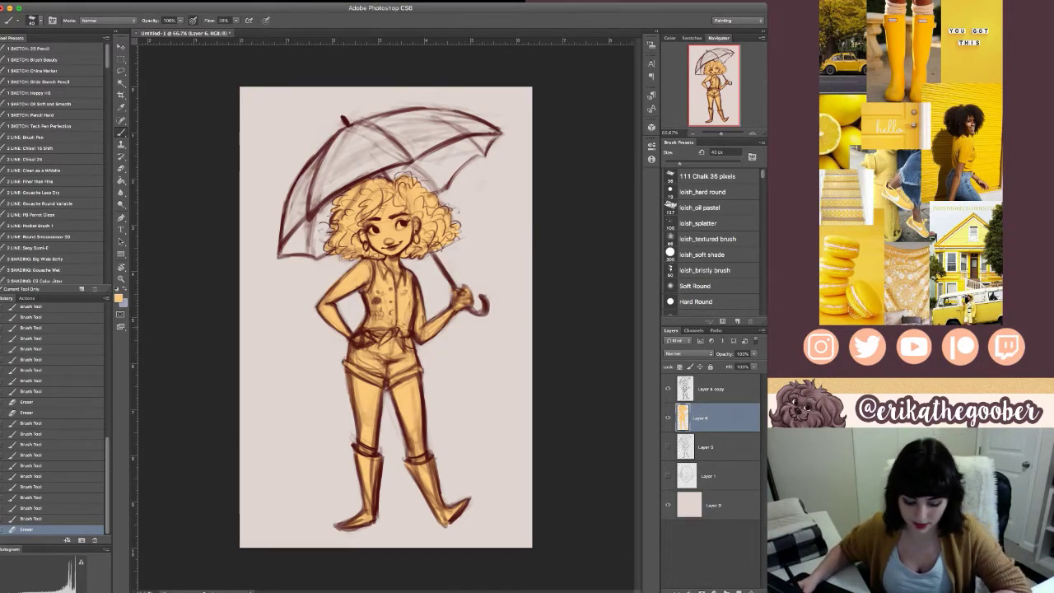
# - Shift the figure's base fill to a warmer peach-orange with Color Balance and add a new layer clipped to it
pyautogui.press('i')
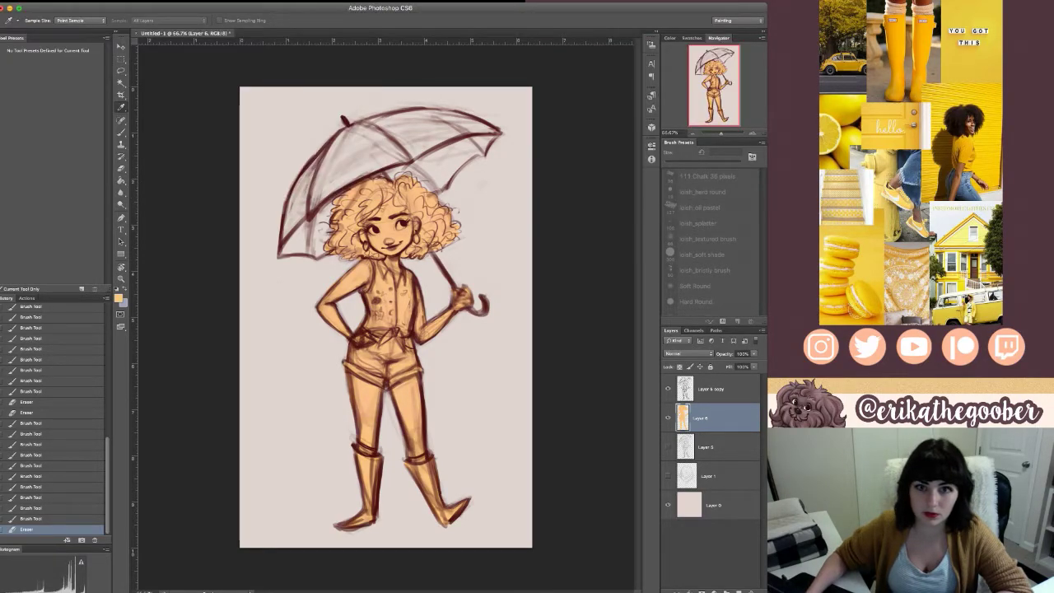
pyautogui.press('b')
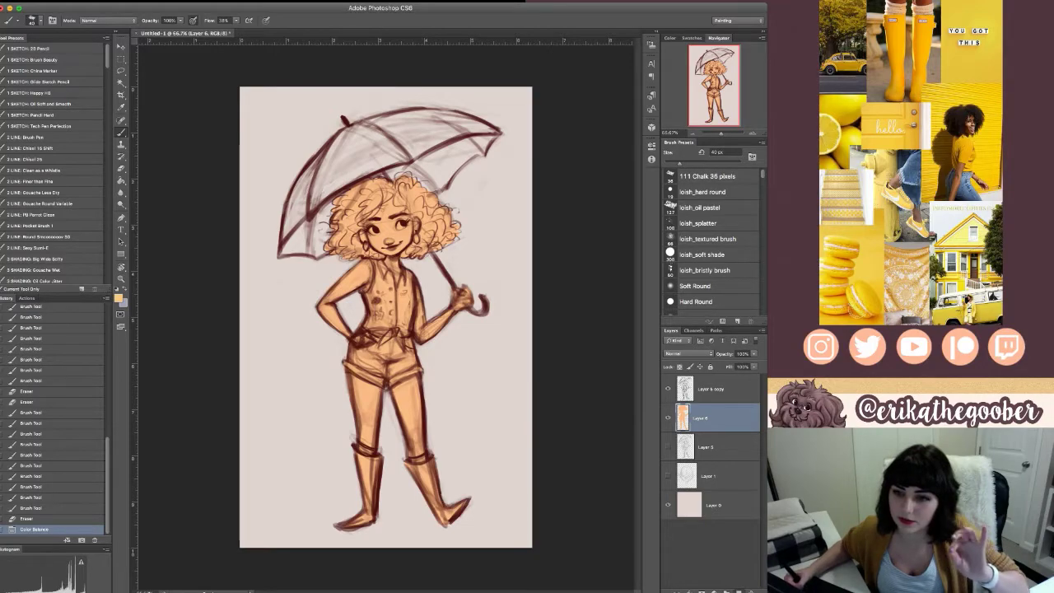
pyautogui.click(739, 590)
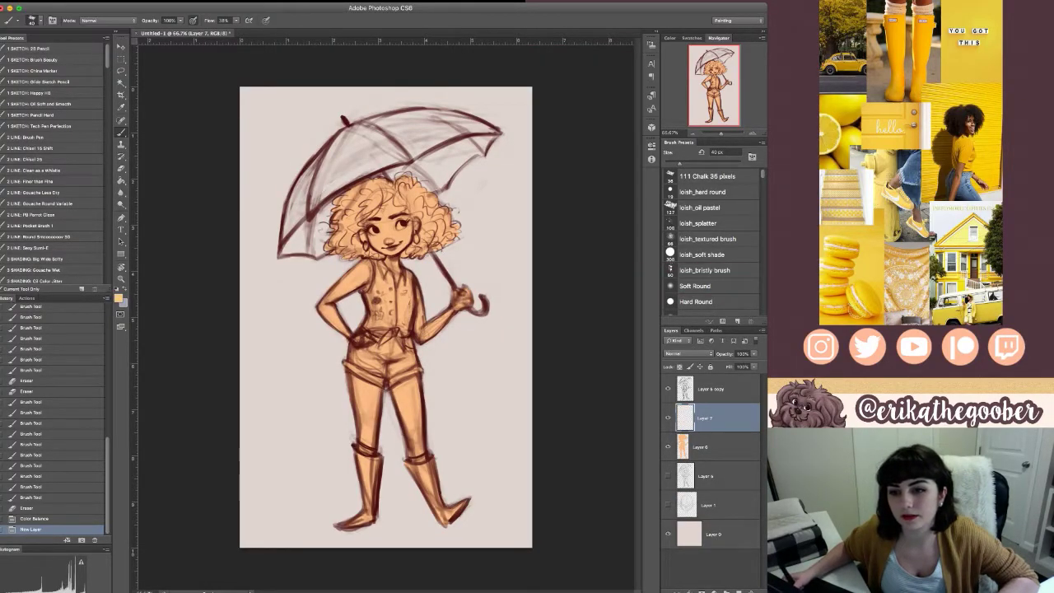
pyautogui.press('super+alt+g')
# - Pick a reddish brown and paint the skin of the face, neck, arm on the hip and legs on the clipped layer
pyautogui.press('i')
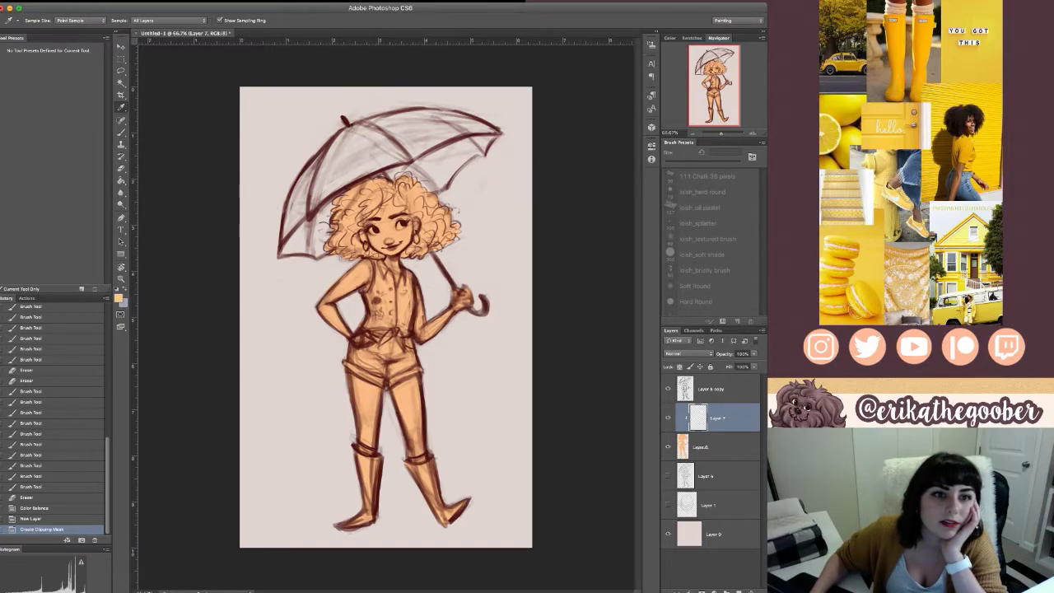
pyautogui.press('b')
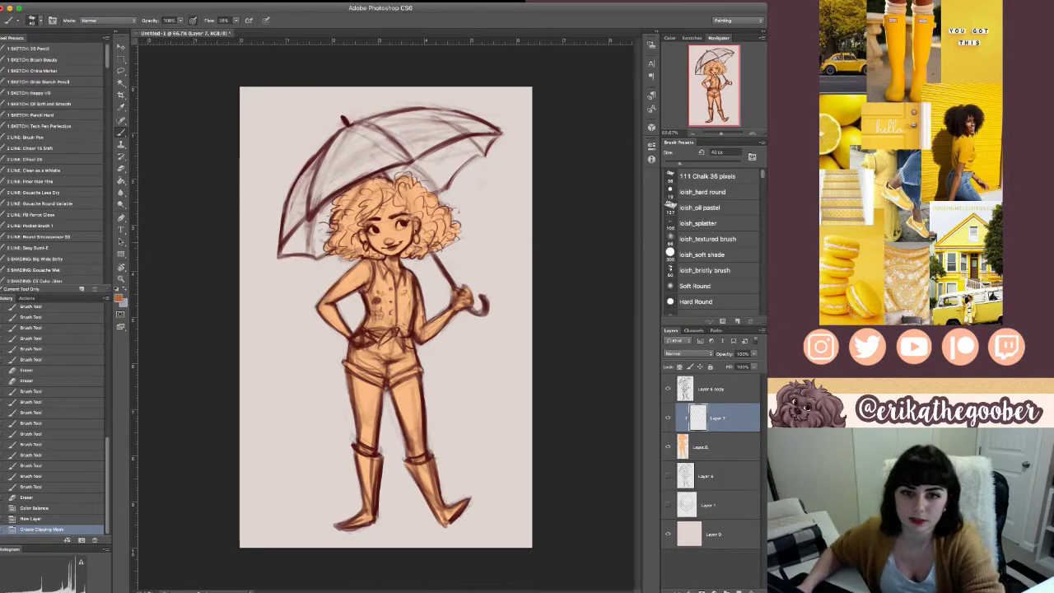
pyautogui.click(368, 214)
pyautogui.press(']')
pyautogui.press(']')
pyautogui.press(']')
pyautogui.moveTo(368, 211)
pyautogui.mouseDown()
pyautogui.moveTo(378, 244)
pyautogui.moveTo(390, 251)
pyautogui.moveTo(396, 239)
pyautogui.moveTo(401, 252)
pyautogui.moveTo(413, 221)
pyautogui.moveTo(374, 208)
pyautogui.mouseUp()
pyautogui.moveTo(388, 257)
pyautogui.mouseDown()
pyautogui.moveTo(399, 285)
pyautogui.moveTo(365, 288)
pyautogui.moveTo(356, 271)
pyautogui.moveTo(322, 308)
pyautogui.moveTo(324, 331)
pyautogui.moveTo(351, 335)
pyautogui.moveTo(329, 315)
pyautogui.moveTo(360, 338)
pyautogui.mouseUp()
pyautogui.moveTo(358, 333); pyautogui.dragTo(371, 339)
pyautogui.moveTo(349, 377)
pyautogui.mouseDown()
pyautogui.moveTo(379, 397)
pyautogui.moveTo(357, 436)
pyautogui.moveTo(369, 441)
pyautogui.mouseUp()
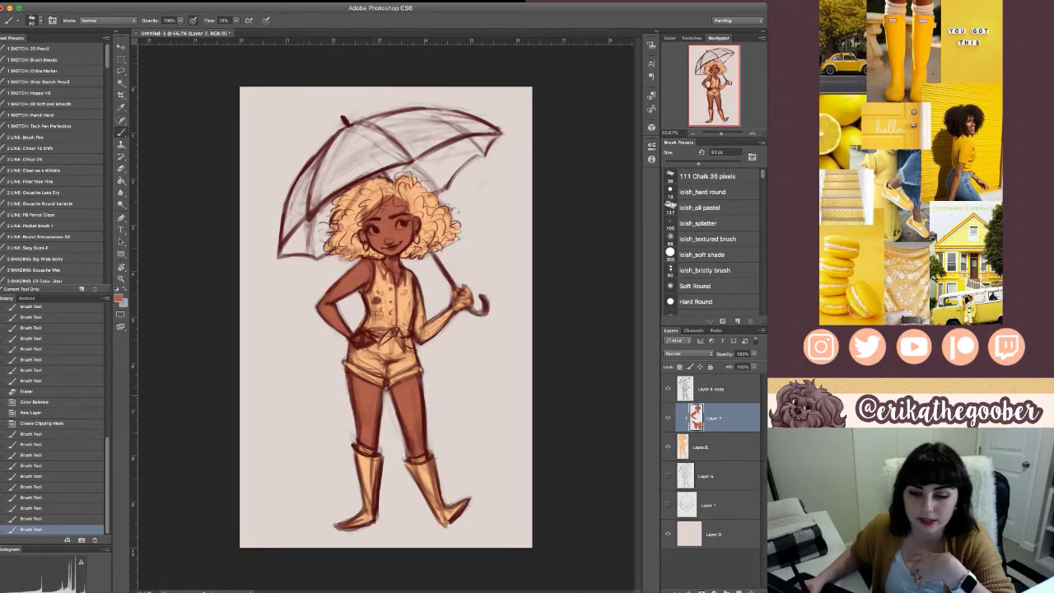
# - Even out the reddish-brown skin on the second leg and paint the arm and hand holding the umbrella
pyautogui.moveTo(402, 395); pyautogui.dragTo(416, 445)
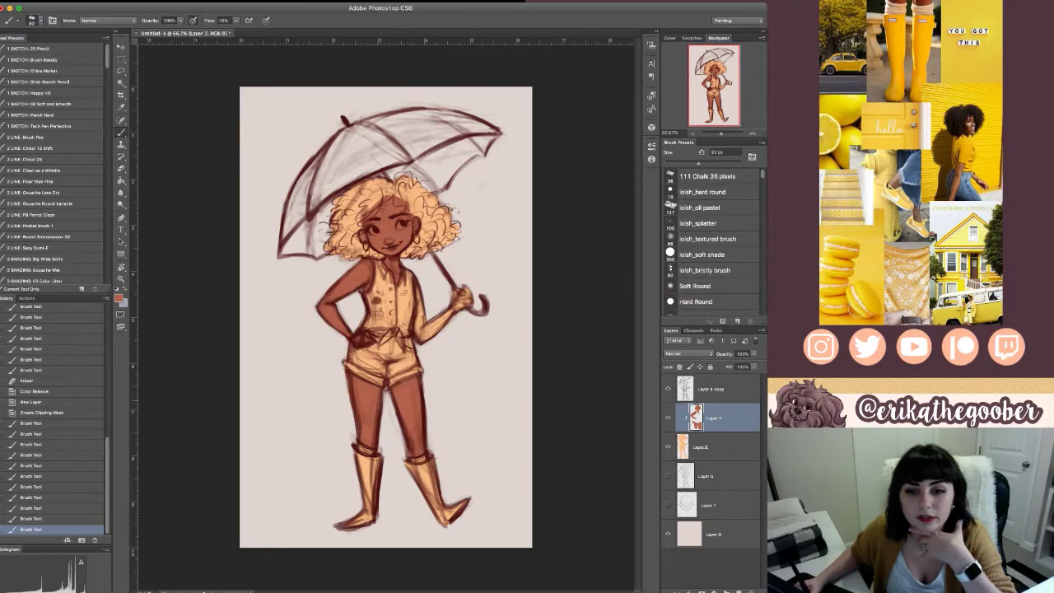
pyautogui.moveTo(409, 403); pyautogui.dragTo(418, 445)
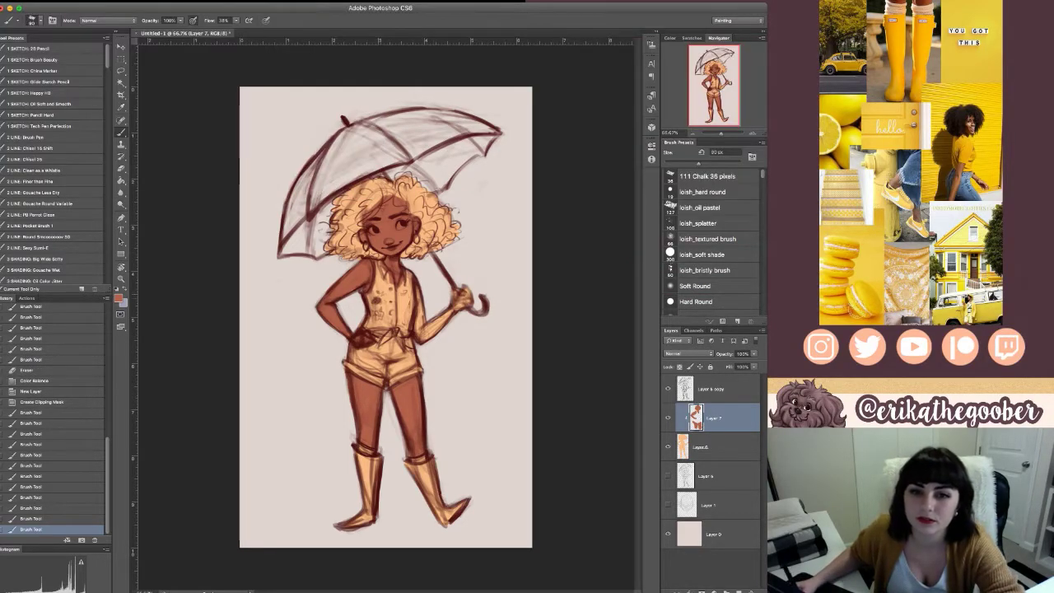
pyautogui.moveTo(419, 288)
pyautogui.mouseDown()
pyautogui.moveTo(421, 333)
pyautogui.moveTo(469, 300)
pyautogui.mouseUp()
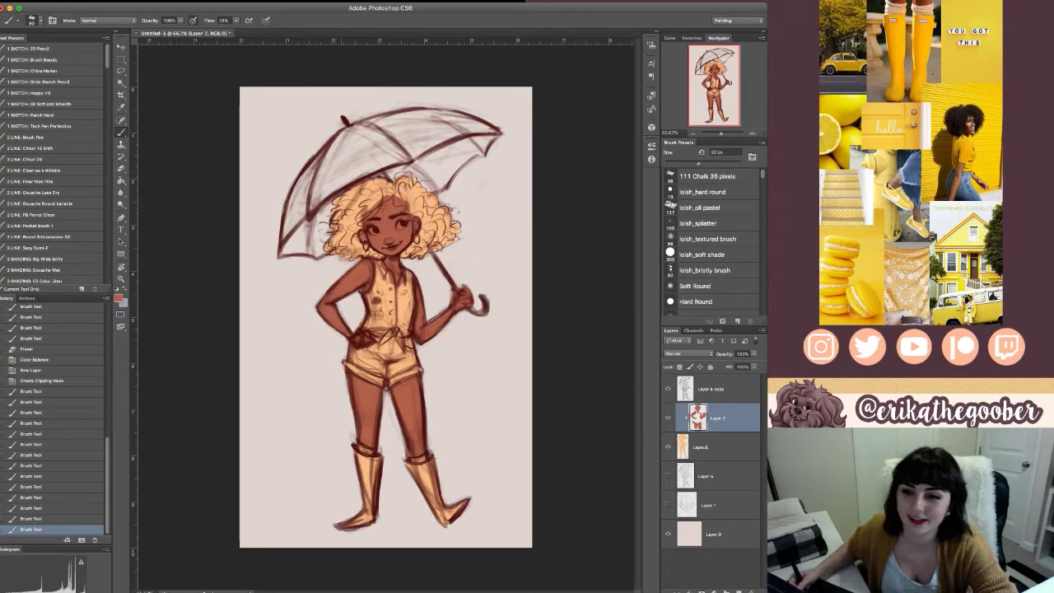
# - Add another new layer above the skin layer and clip it to the figure's base fill, ready for sampling a colour
pyautogui.click(739, 591)
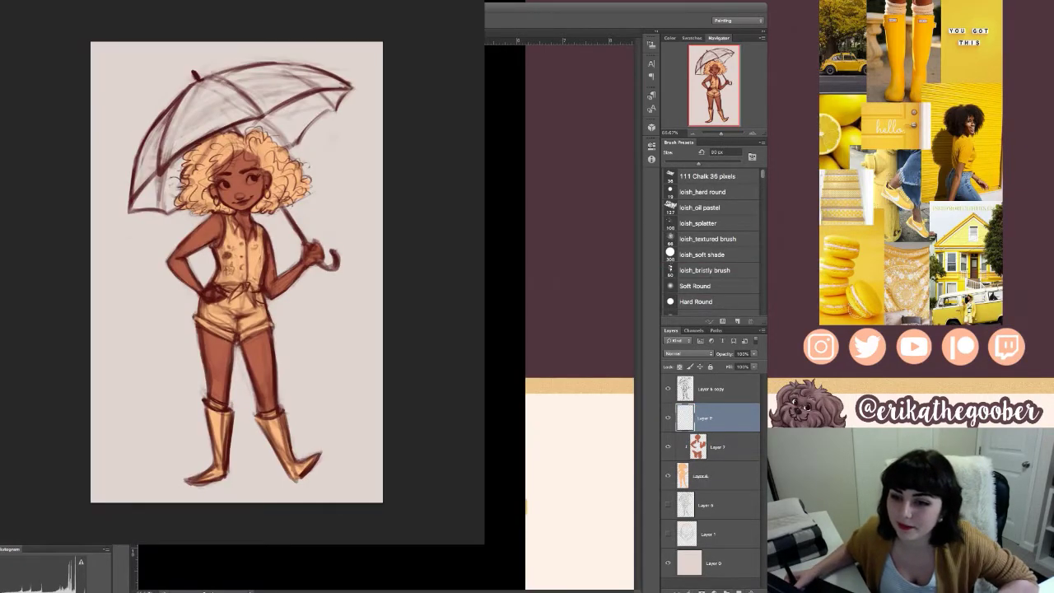
pyautogui.press('super+alt+g')
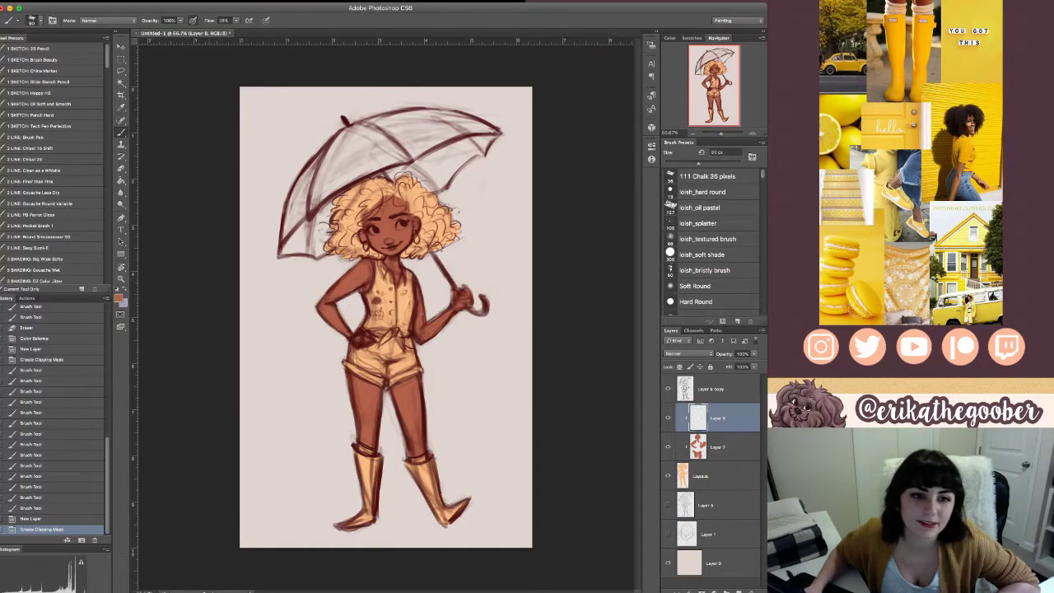
pyautogui.press('i')
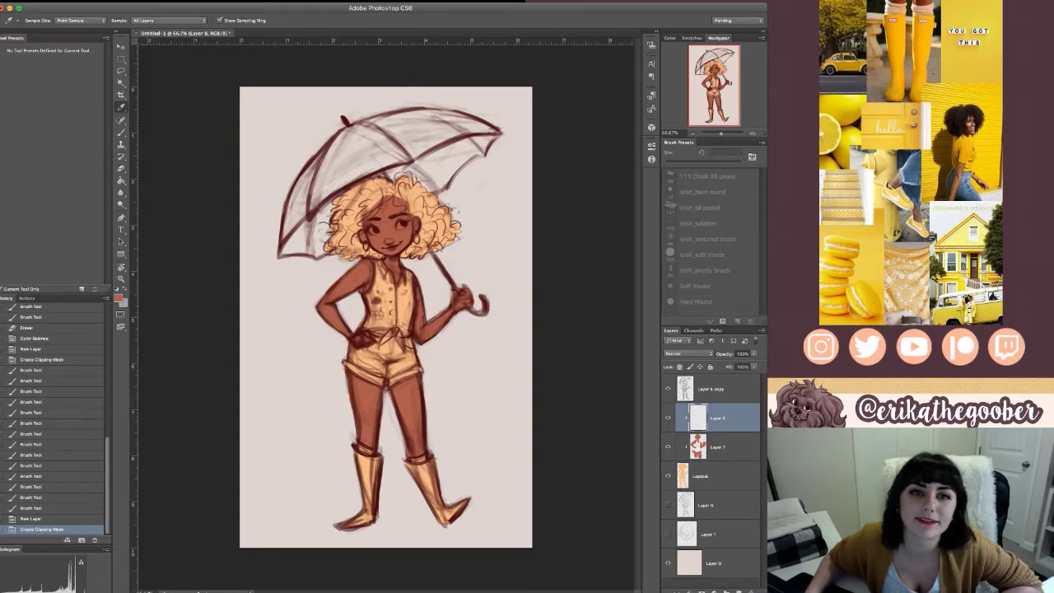
# - Paint the hair on the side nearest the hip-resting arm very dark brown on the new clipped layer, down to the ear and neck
pyautogui.press('b')
pyautogui.moveTo(360, 184)
pyautogui.mouseDown()
pyautogui.moveTo(336, 219)
pyautogui.moveTo(339, 204)
pyautogui.moveTo(346, 221)
pyautogui.moveTo(362, 209)
pyautogui.mouseUp()
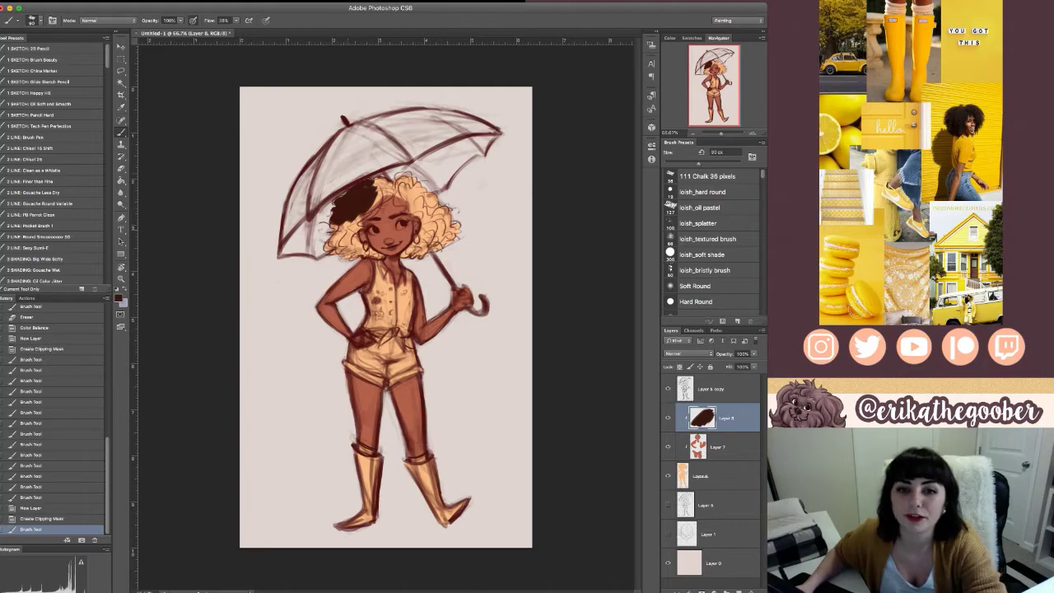
pyautogui.press('[')
pyautogui.press('[')
pyautogui.press('[')
pyautogui.press('[')
pyautogui.press('[')
pyautogui.moveTo(361, 221); pyautogui.dragTo(381, 183)
pyautogui.moveTo(353, 229); pyautogui.dragTo(358, 249)
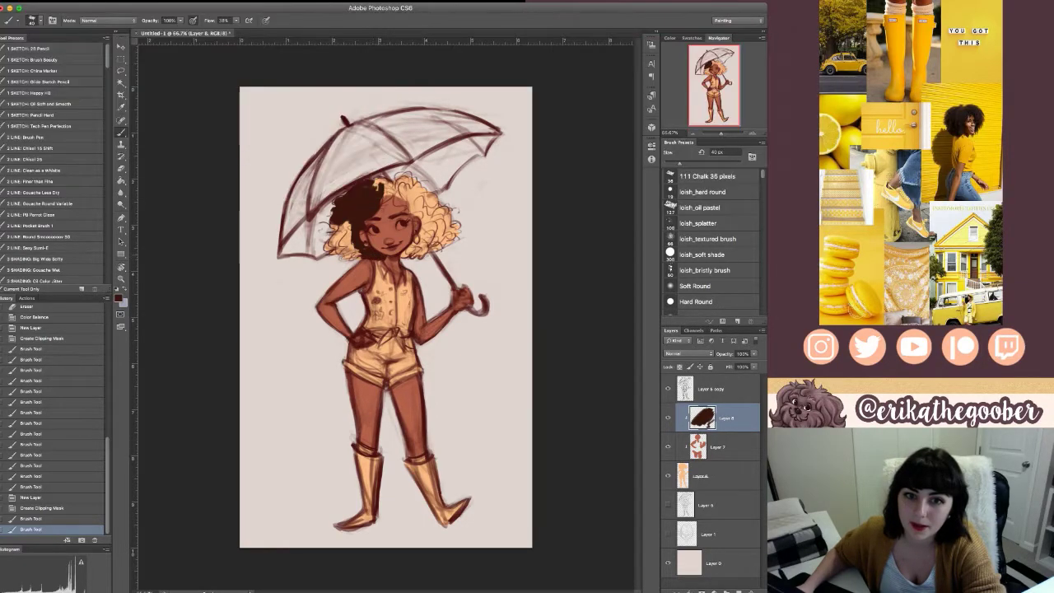
pyautogui.press(']')
pyautogui.press(']')
pyautogui.moveTo(327, 232)
pyautogui.mouseDown()
pyautogui.moveTo(332, 246)
pyautogui.moveTo(356, 250)
pyautogui.mouseUp()
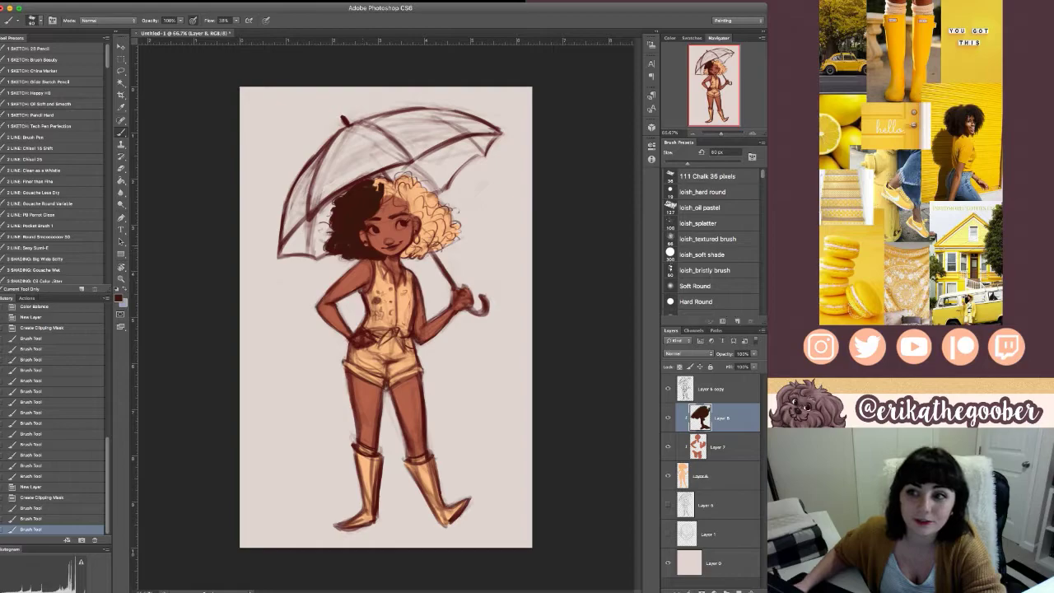
# - Paint the curls above the forehead dark brown with a smaller brush, following the hairline
pyautogui.press('[')
pyautogui.press('[')
pyautogui.press('[')
pyautogui.press('[')
pyautogui.moveTo(391, 185)
pyautogui.mouseDown()
pyautogui.moveTo(383, 203)
pyautogui.moveTo(397, 196)
pyautogui.mouseUp()
pyautogui.moveTo(395, 188); pyautogui.dragTo(400, 201)
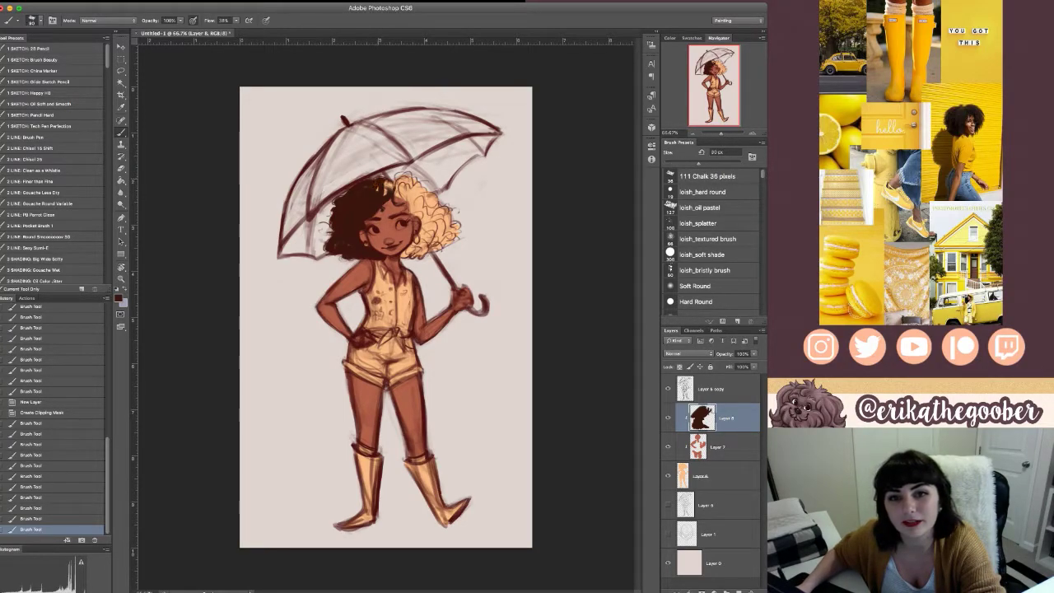
pyautogui.press('[')
pyautogui.press('[')
pyautogui.press('[')
pyautogui.press('[')
pyautogui.press('[')
pyautogui.press('[')
pyautogui.press('[')
pyautogui.moveTo(390, 183); pyautogui.dragTo(400, 197)
pyautogui.press('[')
pyautogui.press('[')
pyautogui.press('[')
pyautogui.press('[')
pyautogui.press('[')
pyautogui.moveTo(397, 191); pyautogui.dragTo(419, 214)
# - Fill the remaining curls on the umbrella-handle side with dark brown, working around the ear and earring
pyautogui.press(']')
pyautogui.press(']')
pyautogui.press(']')
pyautogui.press(']')
pyautogui.press(']')
pyautogui.press('[')
pyautogui.press('[')
pyautogui.press('[')
pyautogui.press('[')
pyautogui.press('[')
pyautogui.press('[')
pyautogui.press('[')
pyautogui.press('[')
pyautogui.press('[')
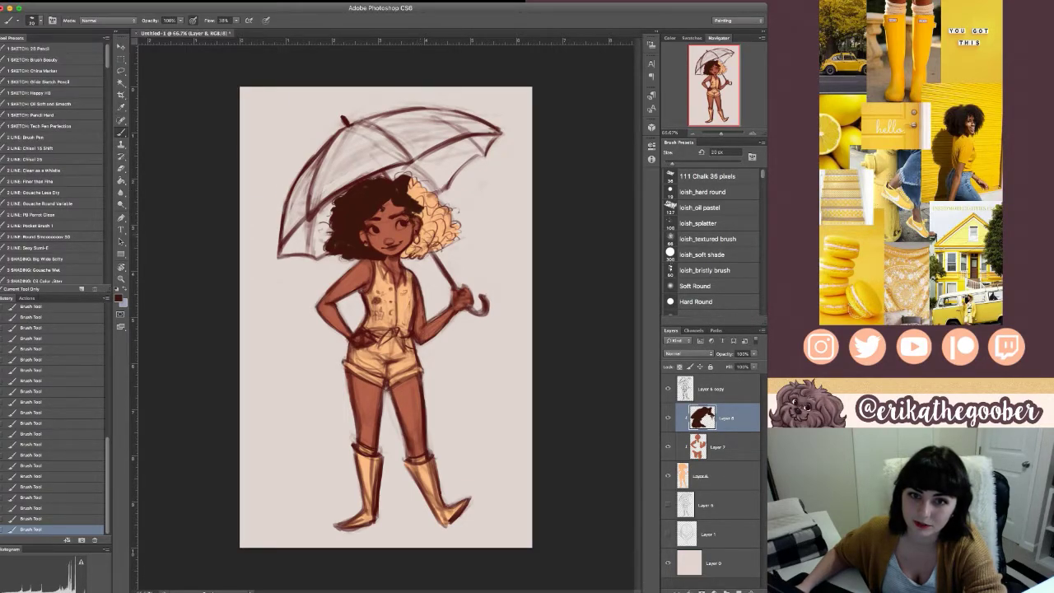
pyautogui.press(']')
pyautogui.press(']')
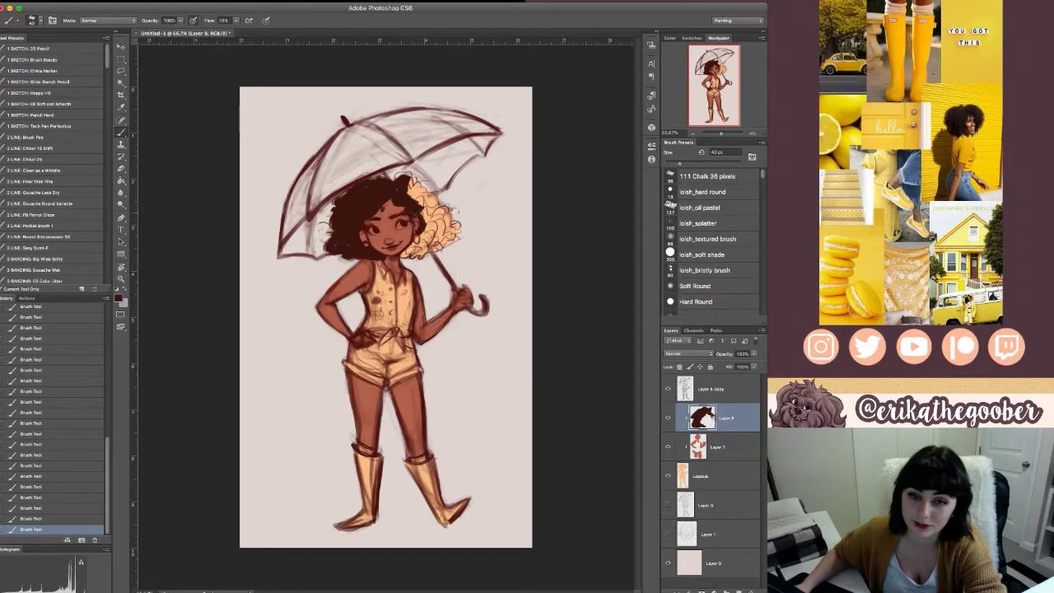
pyautogui.moveTo(425, 203)
pyautogui.mouseDown()
pyautogui.moveTo(403, 175)
pyautogui.moveTo(439, 206)
pyautogui.moveTo(449, 235)
pyautogui.mouseUp()
pyautogui.moveTo(443, 240)
pyautogui.mouseDown()
pyautogui.moveTo(401, 259)
pyautogui.moveTo(422, 242)
pyautogui.mouseUp()
pyautogui.press('[')
pyautogui.press('[')
pyautogui.press('[')
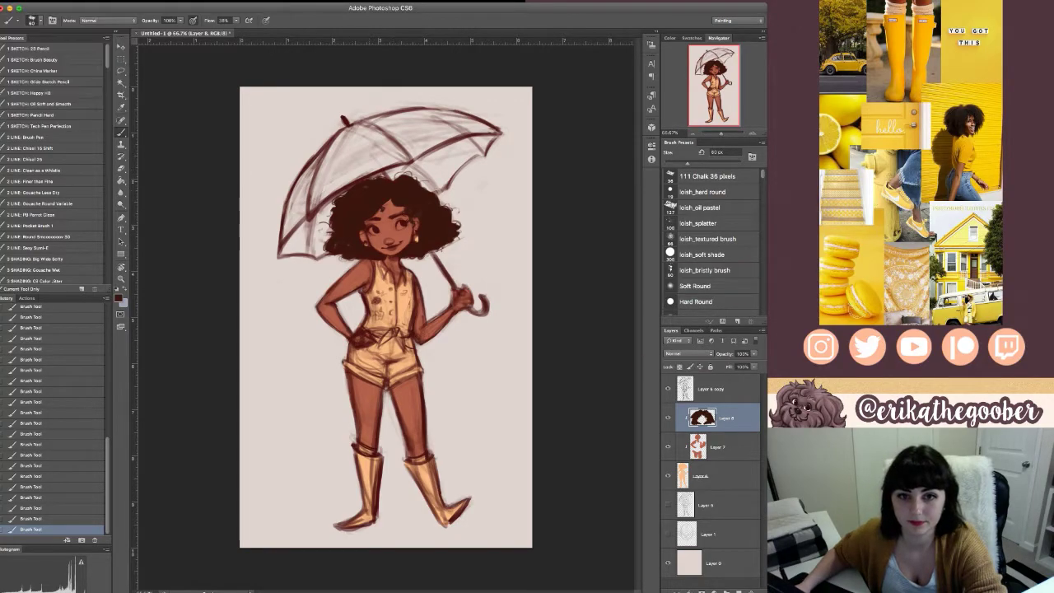
# - Switch to the figure's base fill layer and touch up the hair's outline with a smaller dark brown brush
pyautogui.click(719, 448)
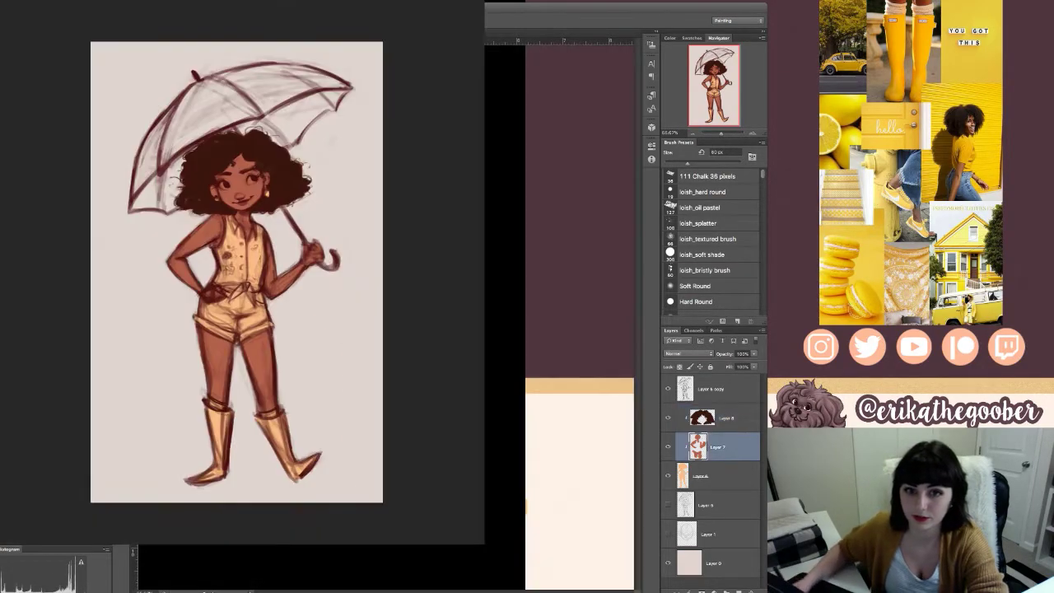
pyautogui.hotkey('alt', '[')
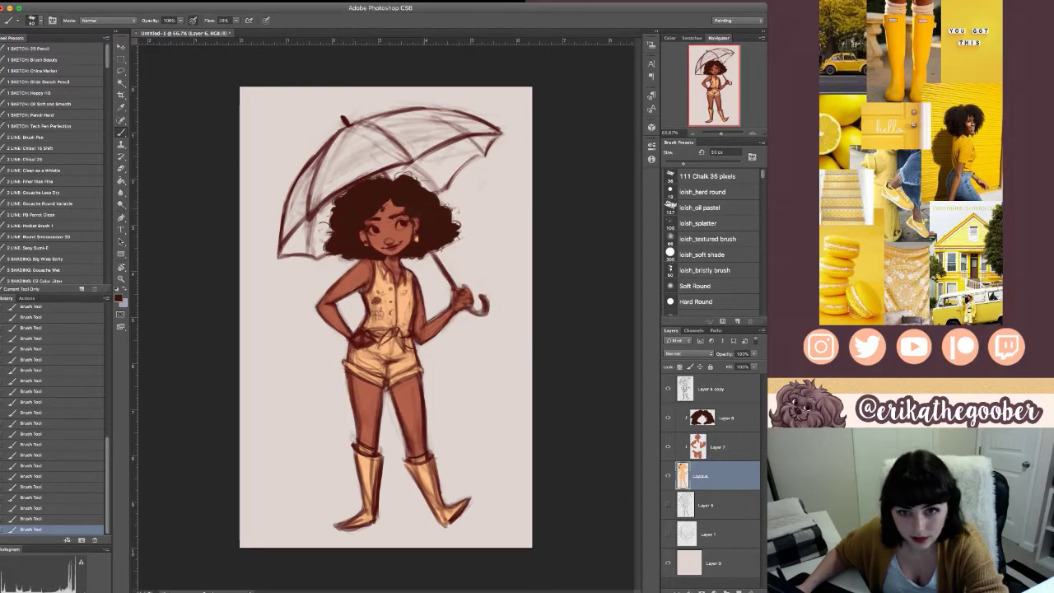
pyautogui.press('[')
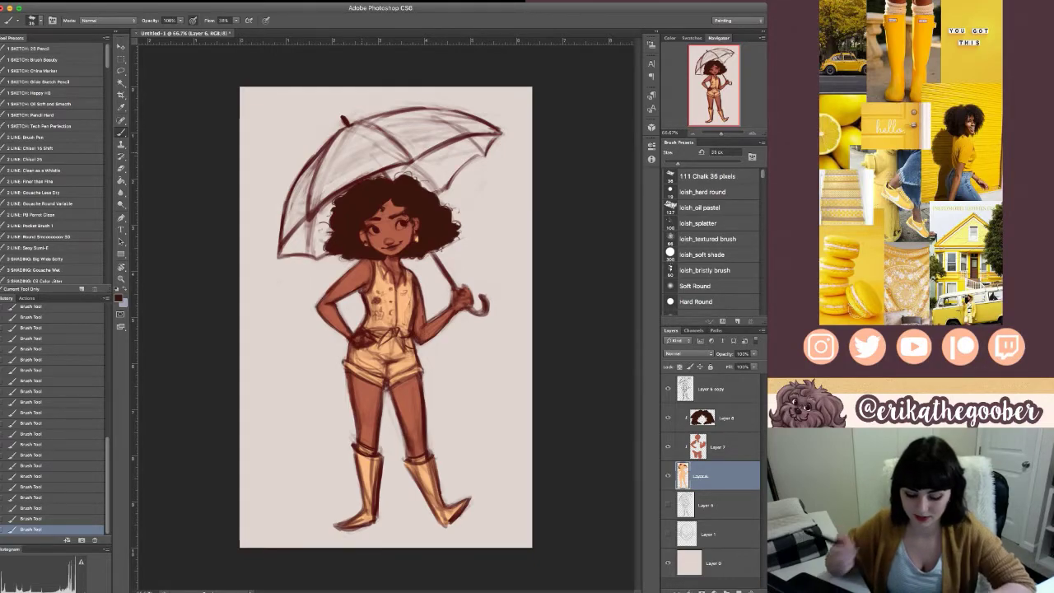
pyautogui.press('i')
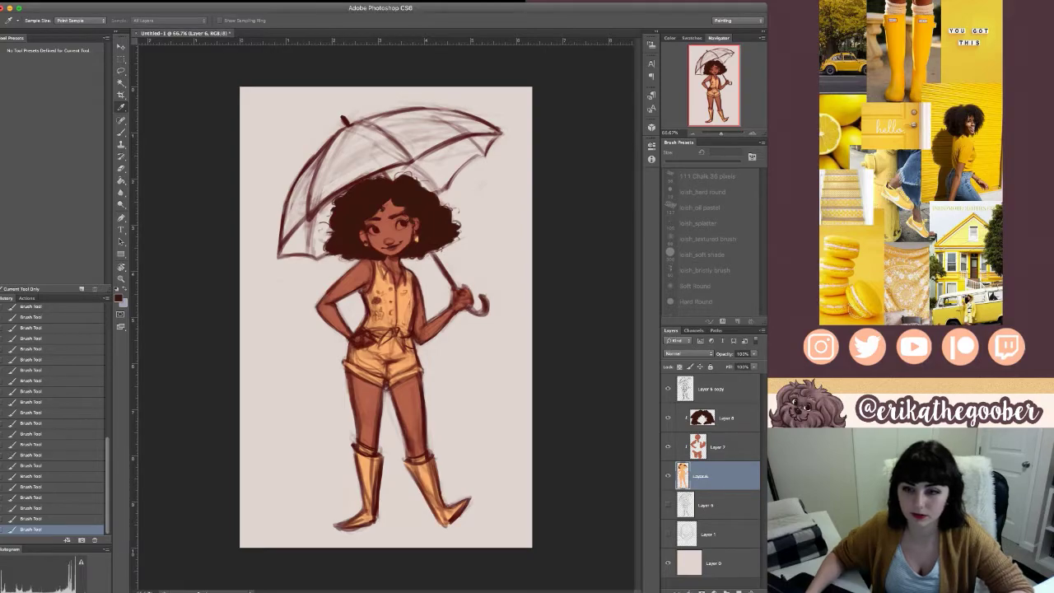
pyautogui.press('b')
# - Select the hair layer and shift its dark brown with Color Balance
pyautogui.click(726, 418)
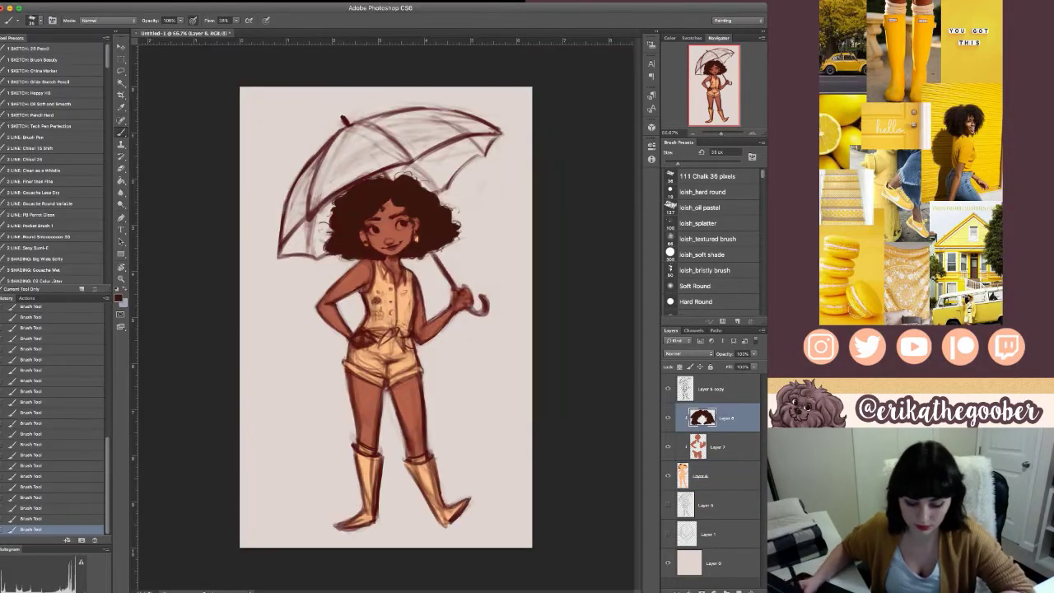
pyautogui.press('i')
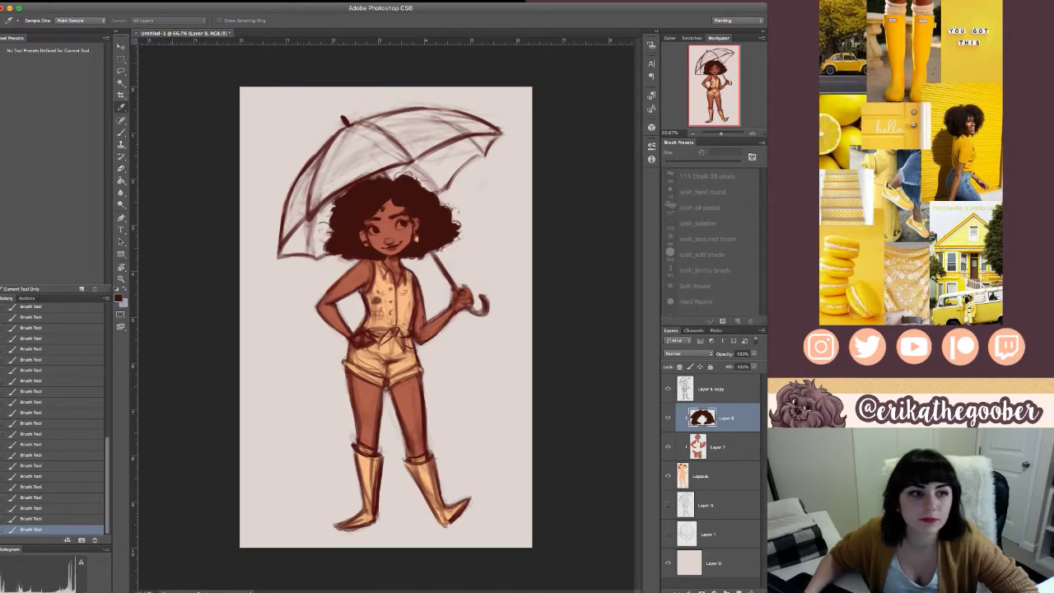
pyautogui.press('Return')
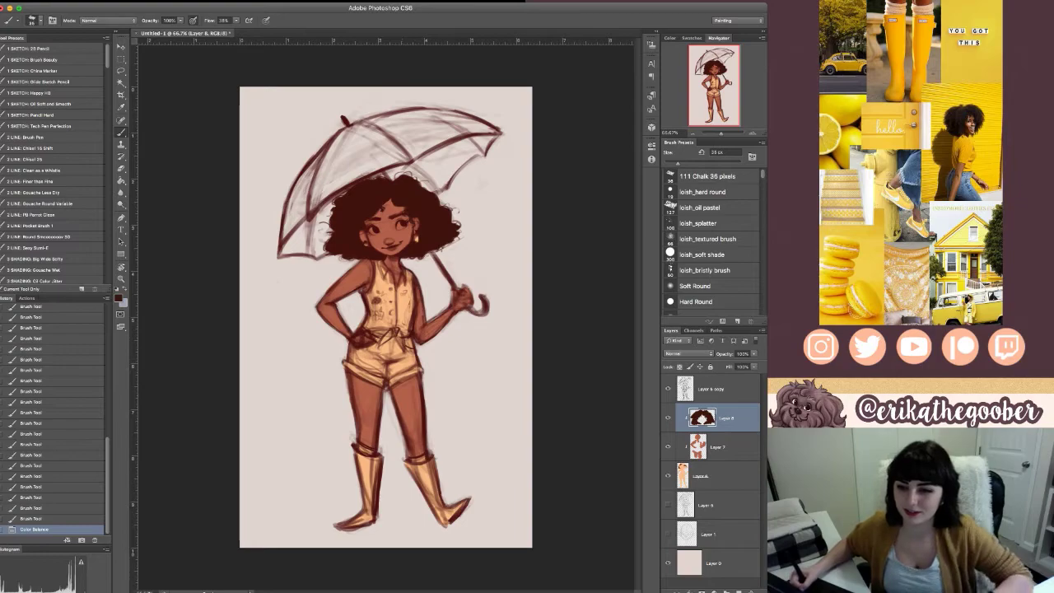
# - Add a new layer clipped above the hair layer and pick a golden yellow as the painting colour
pyautogui.click(740, 592)
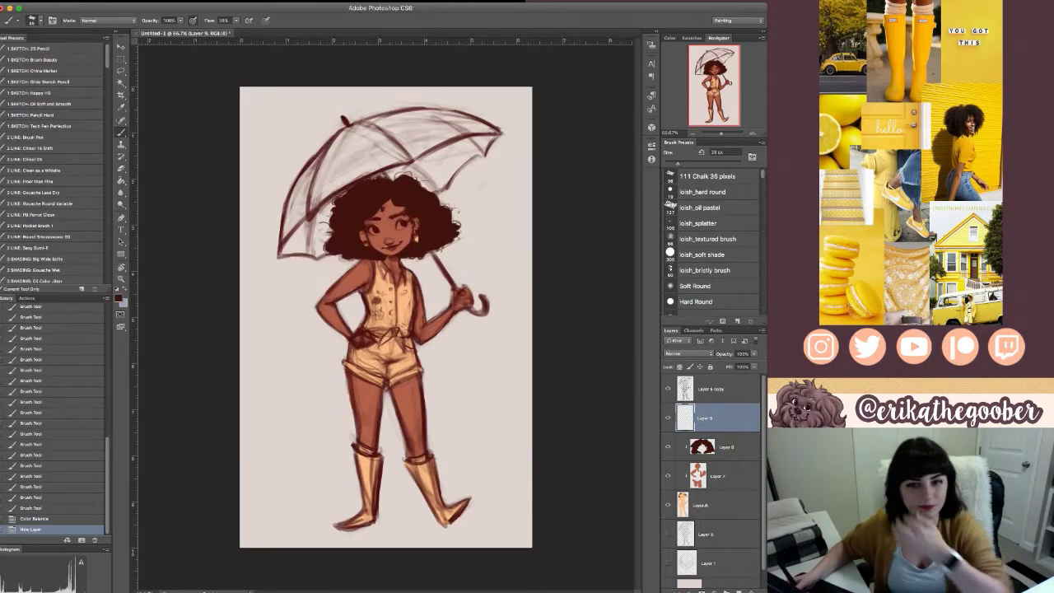
pyautogui.press('super+alt+g')
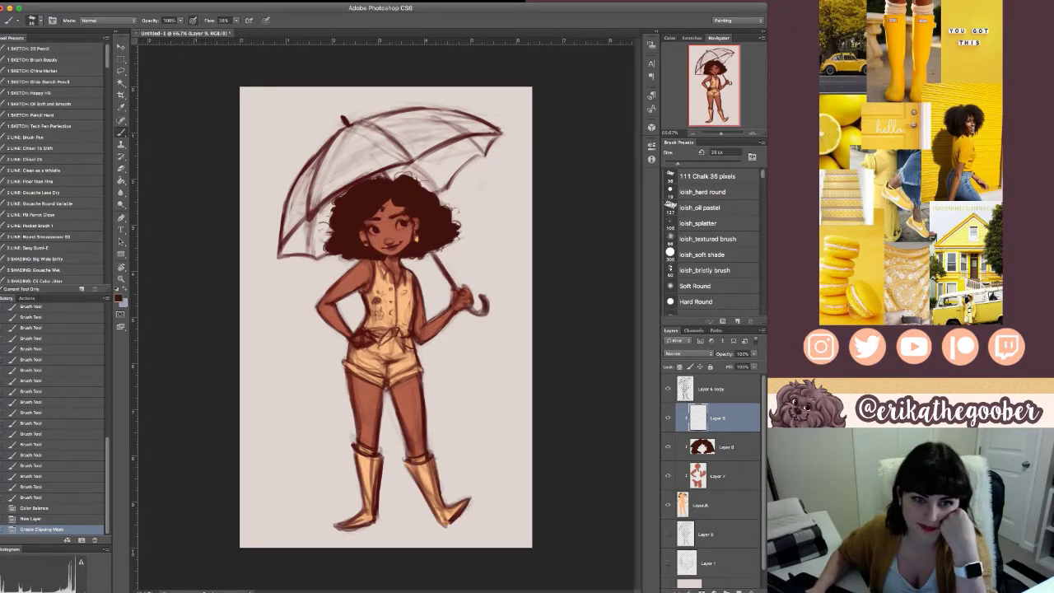
pyautogui.press('i')
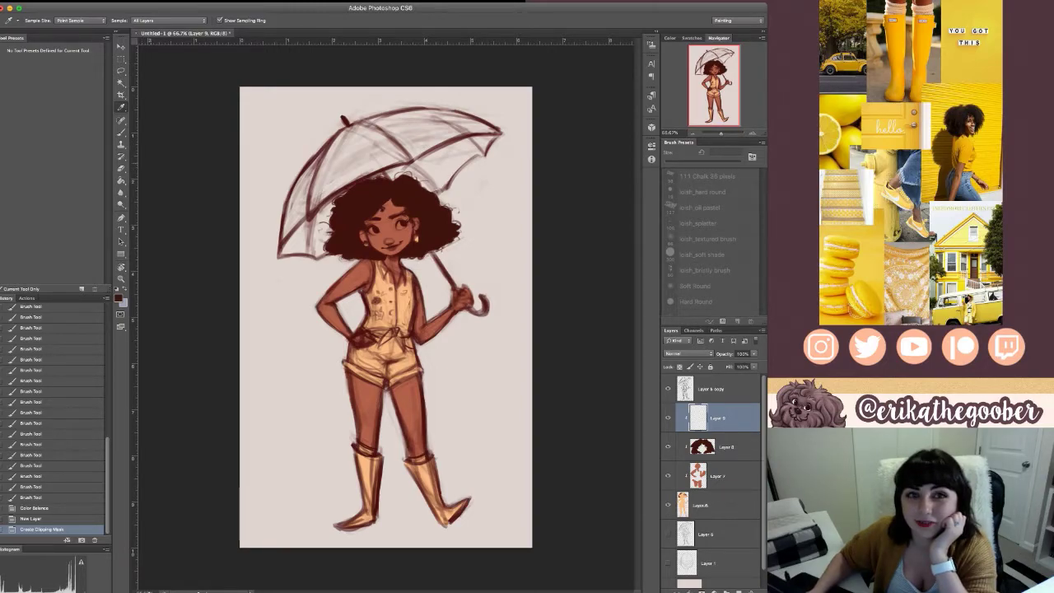
pyautogui.keyDown('alt'); pyautogui.click(369, 480); pyautogui.keyUp('alt')
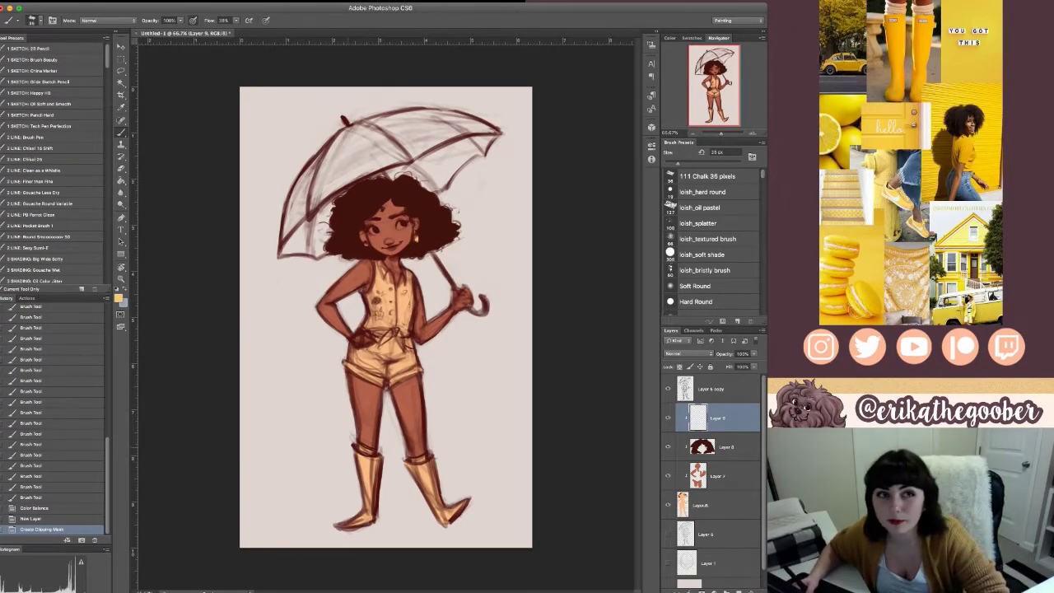
# - Paint both boots golden yellow on the new clipped layer with a larger brush
pyautogui.press(']')
pyautogui.press(']')
pyautogui.press(']')
pyautogui.press(']')
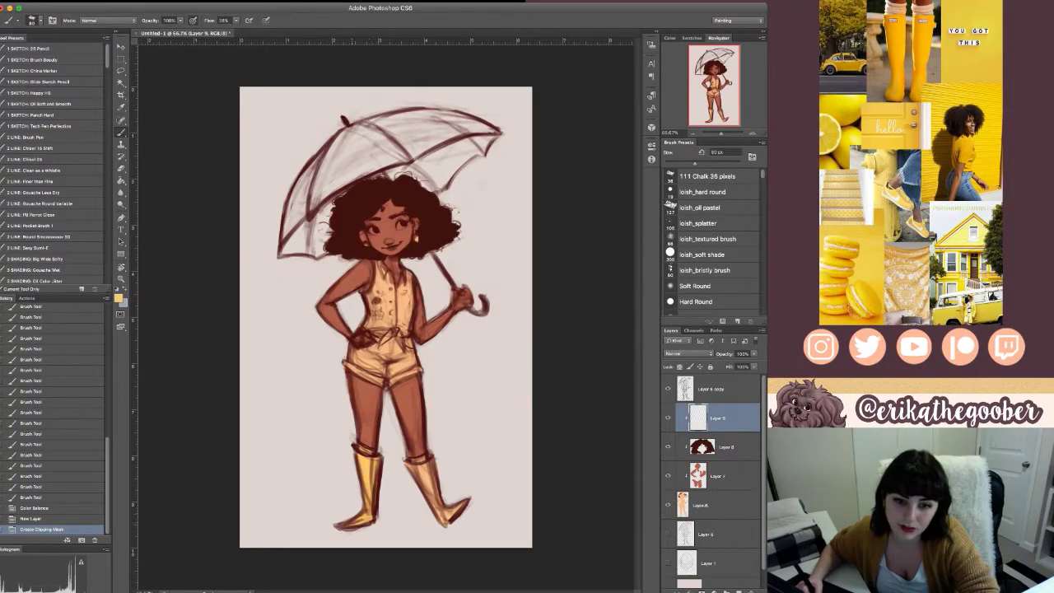
pyautogui.moveTo(368, 485)
pyautogui.mouseDown()
pyautogui.moveTo(364, 509)
pyautogui.moveTo(344, 525)
pyautogui.mouseUp()
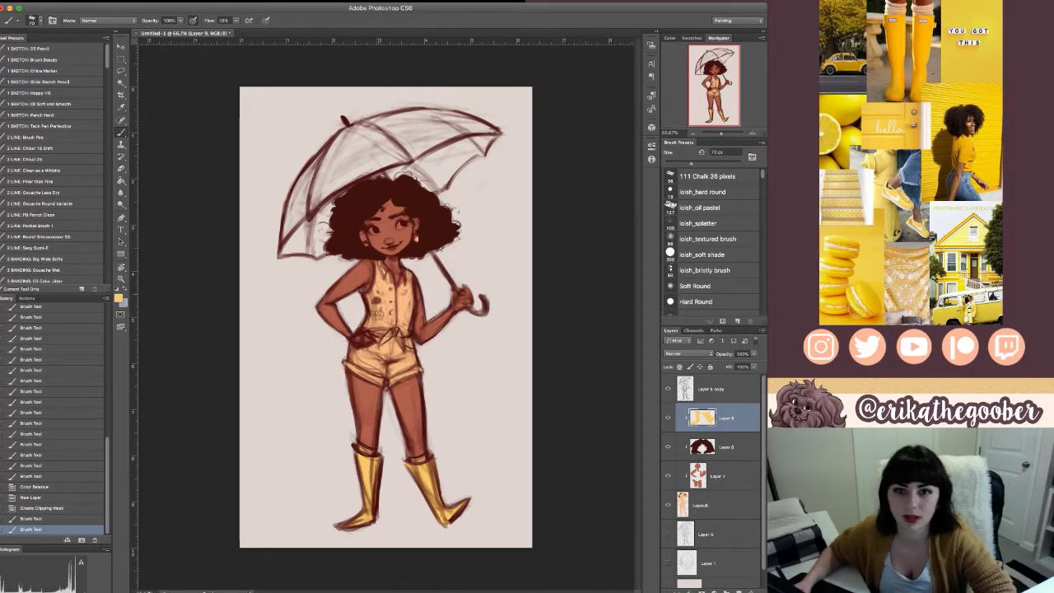
# - Paint both earrings yellow with a small brush and shift the yellow layer's hue with Color Balance
pyautogui.press('[')
pyautogui.press('[')
pyautogui.press('[')
pyautogui.press('[')
pyautogui.press('[')
pyautogui.moveTo(365, 241); pyautogui.dragTo(415, 239)
pyautogui.press(']')
pyautogui.press(']')
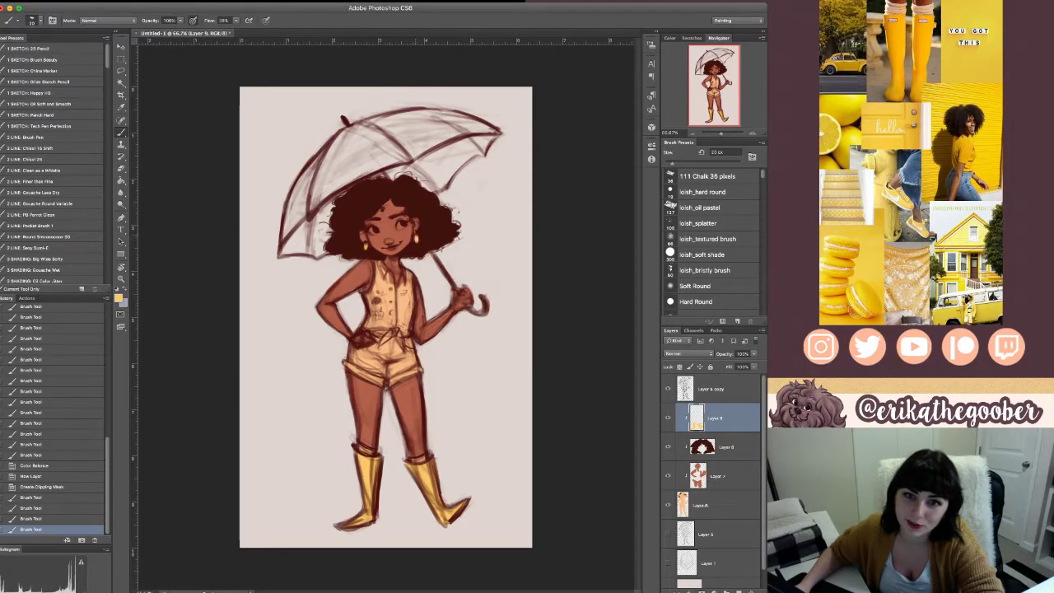
pyautogui.moveTo(416, 236); pyautogui.dragTo(367, 248)
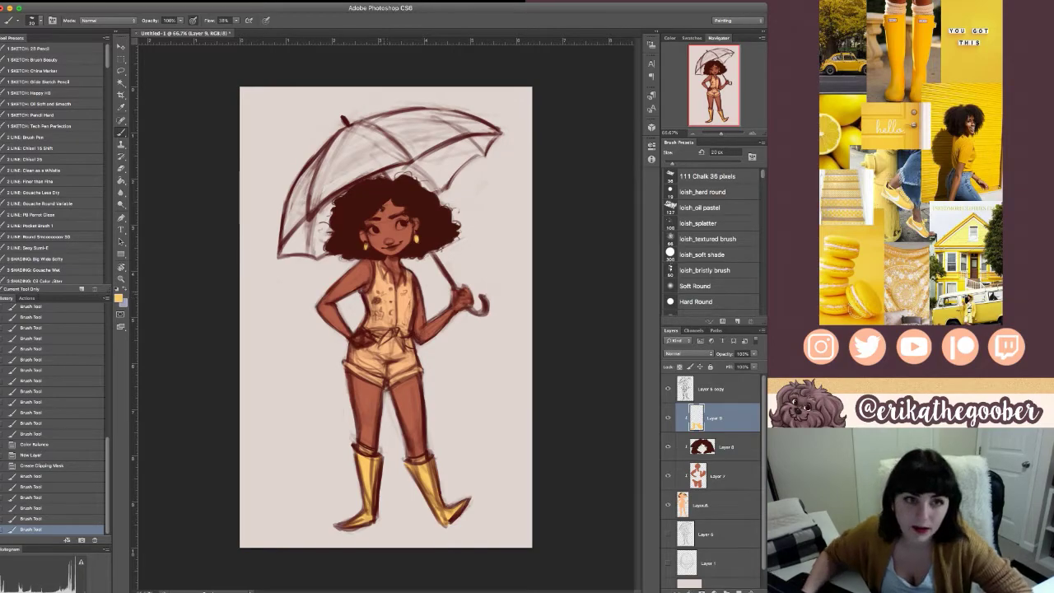
pyautogui.press('i')
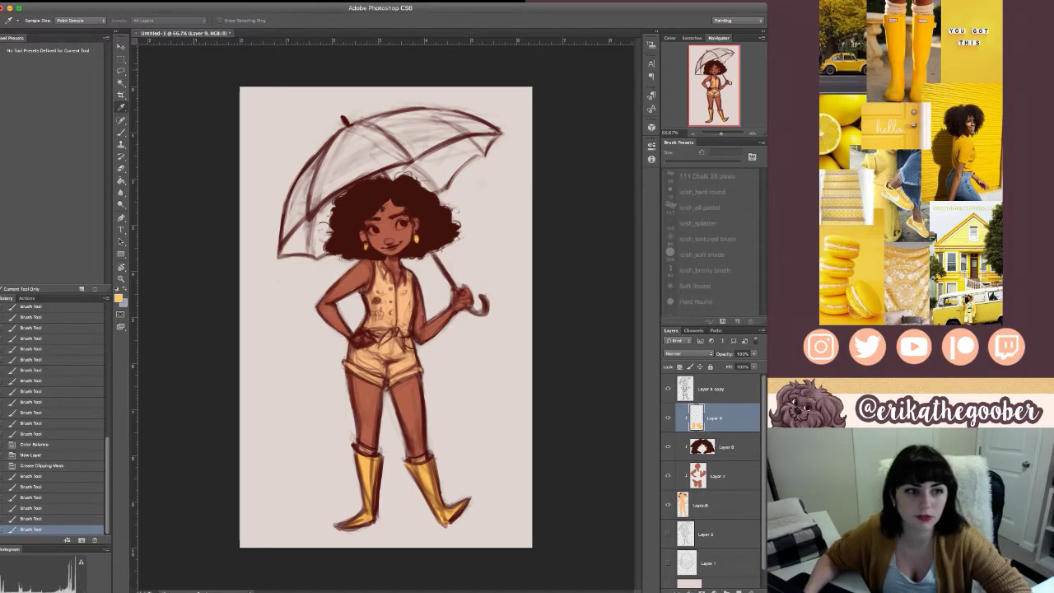
pyautogui.press('b')
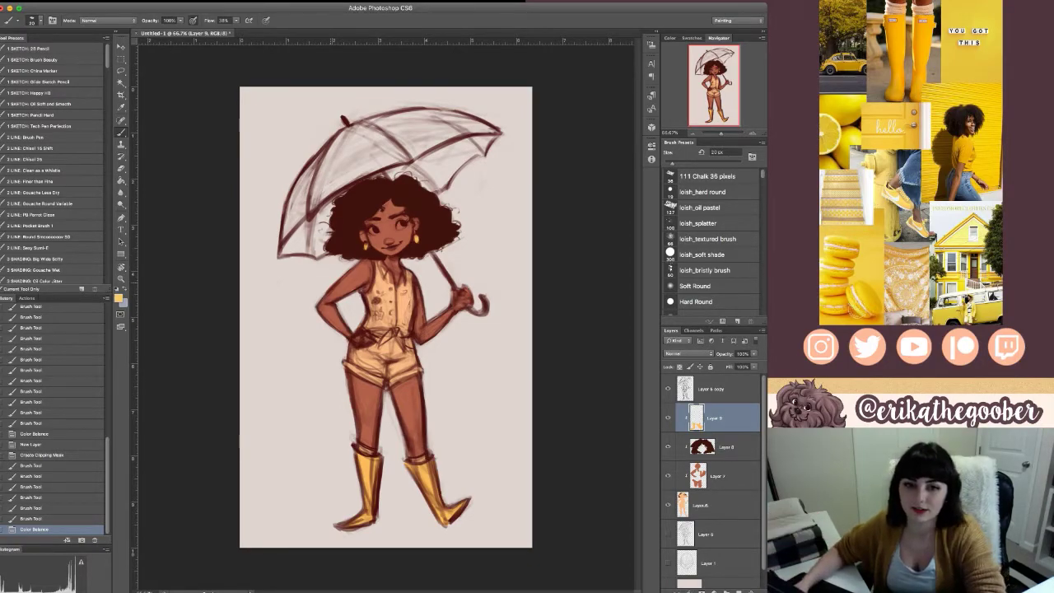
# - Begin painting the sleeveless top yellow along its waistline and the edge beside the bent arm
pyautogui.press(']')
pyautogui.press(']')
pyautogui.press(']')
pyautogui.press(']')
pyautogui.press(']')
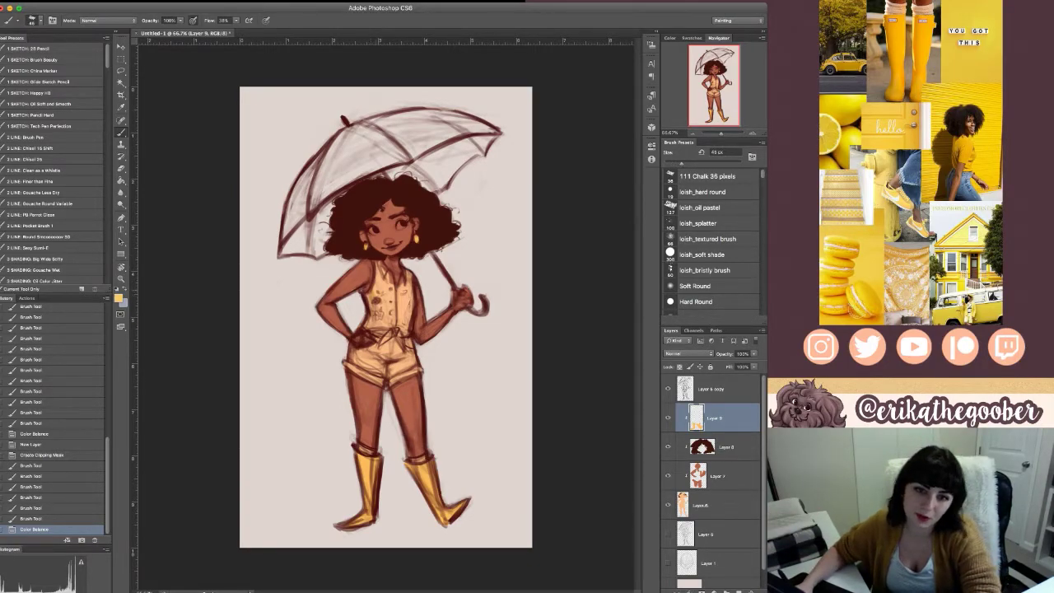
pyautogui.press('[')
pyautogui.press('[')
pyautogui.press('[')
pyautogui.press('[')
pyautogui.press('[')
pyautogui.press('[')
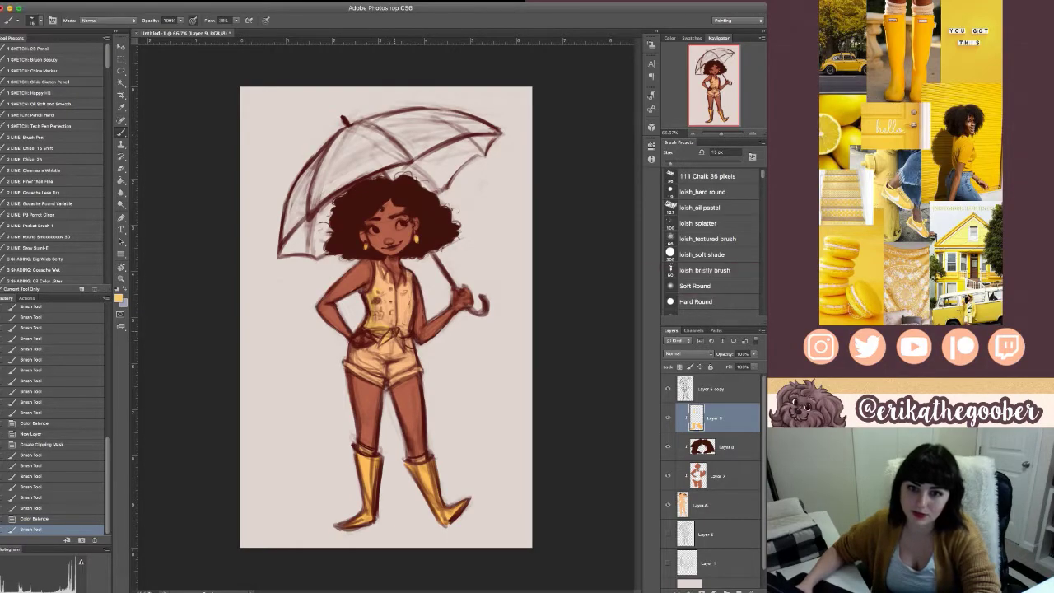
# - Fill the rest of the sleeveless top with yellow up to the collar and erase the overspill
pyautogui.press(']')
pyautogui.press(']')
pyautogui.press(']')
pyautogui.press(']')
pyautogui.press(']')
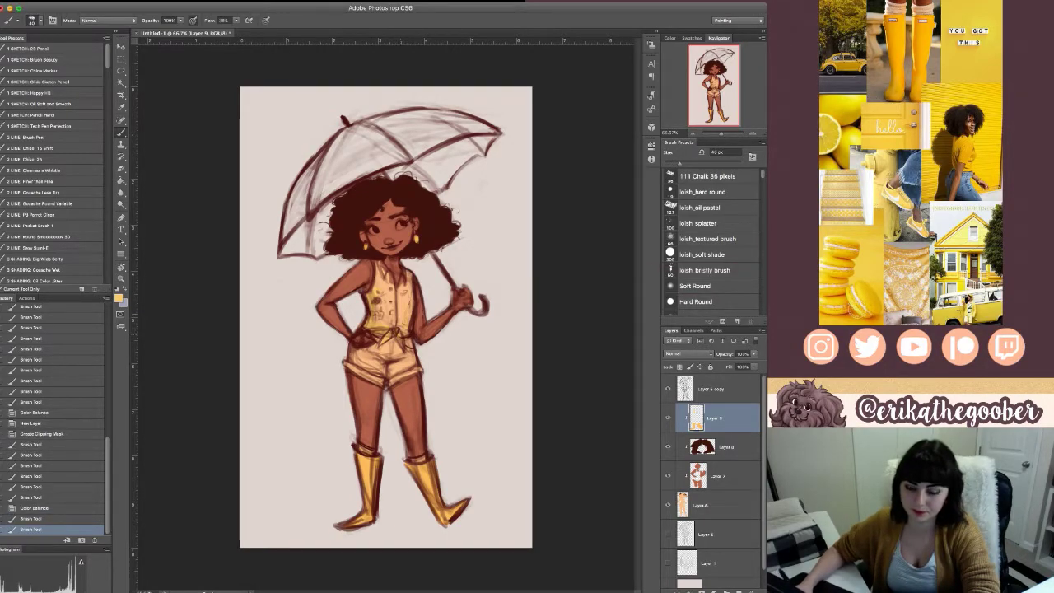
pyautogui.press('[')
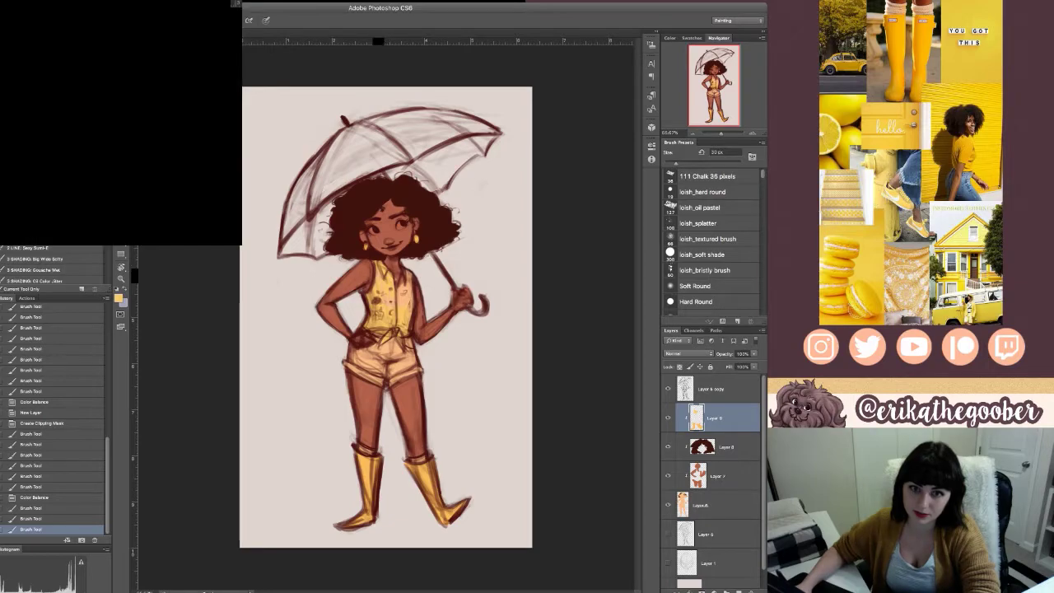
pyautogui.moveTo(377, 310); pyautogui.dragTo(381, 319)
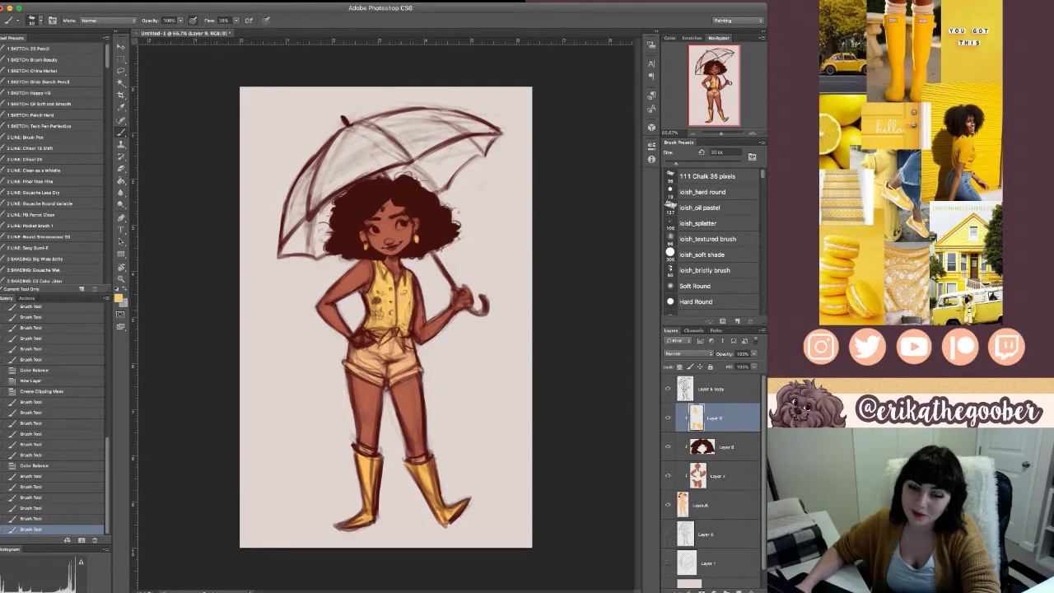
pyautogui.moveTo(376, 312); pyautogui.dragTo(380, 319)
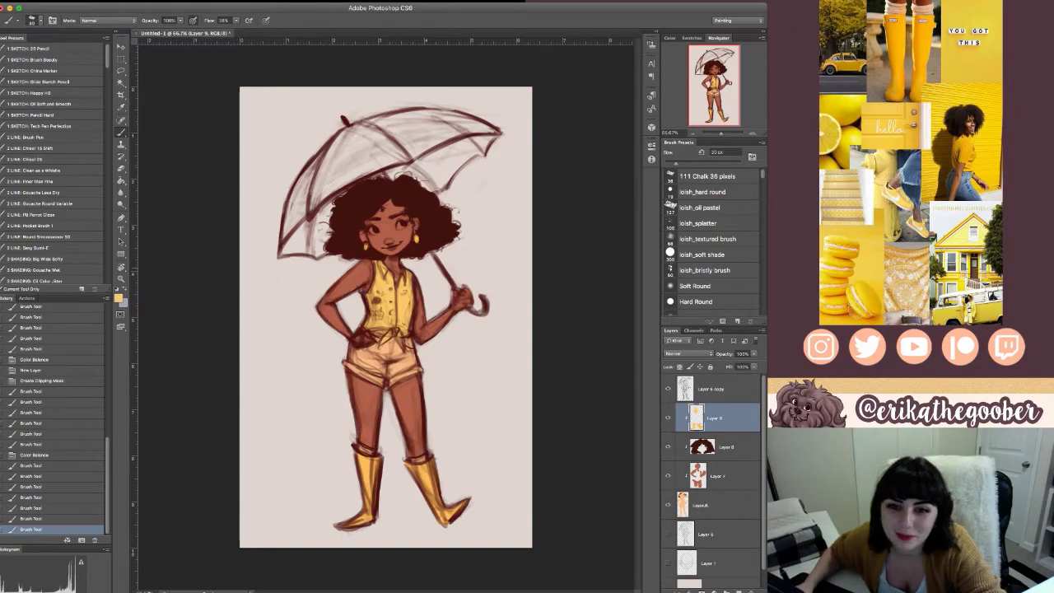
pyautogui.moveTo(376, 313); pyautogui.dragTo(380, 318)
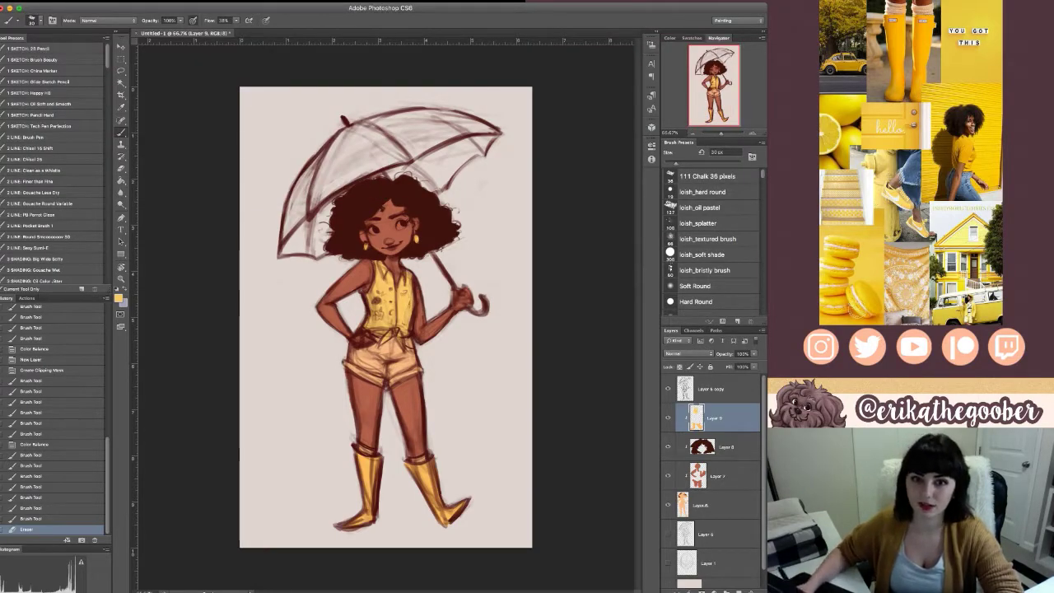
# - Lasso the sleeveless top on the yellow clothing layer and adjust its Levels
pyautogui.press('l')
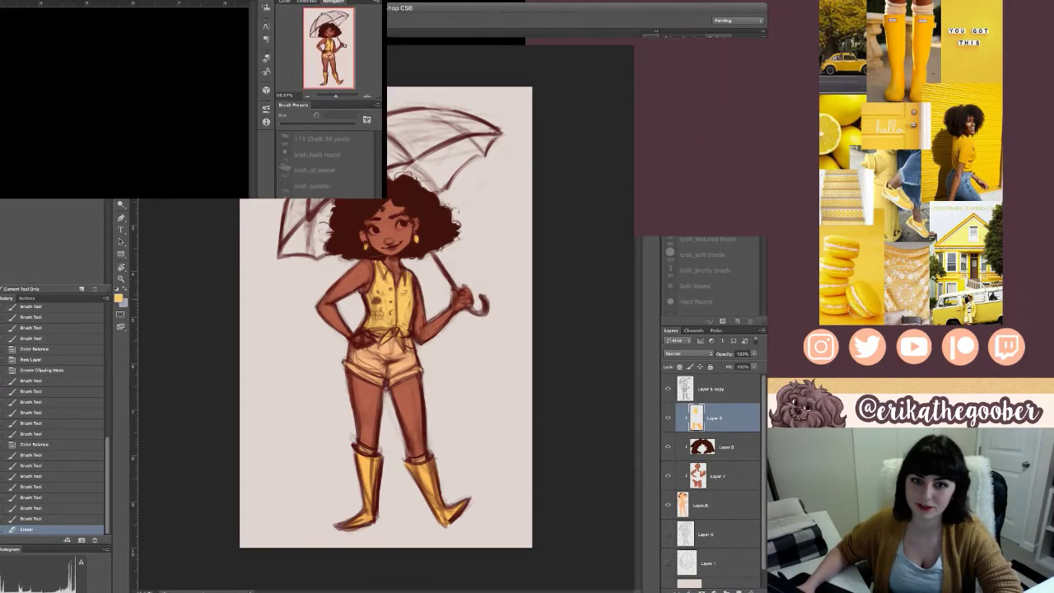
pyautogui.moveTo(356, 307)
pyautogui.mouseDown()
pyautogui.moveTo(389, 257)
pyautogui.moveTo(419, 321)
pyautogui.moveTo(356, 331)
pyautogui.mouseUp()
pyautogui.press('i')
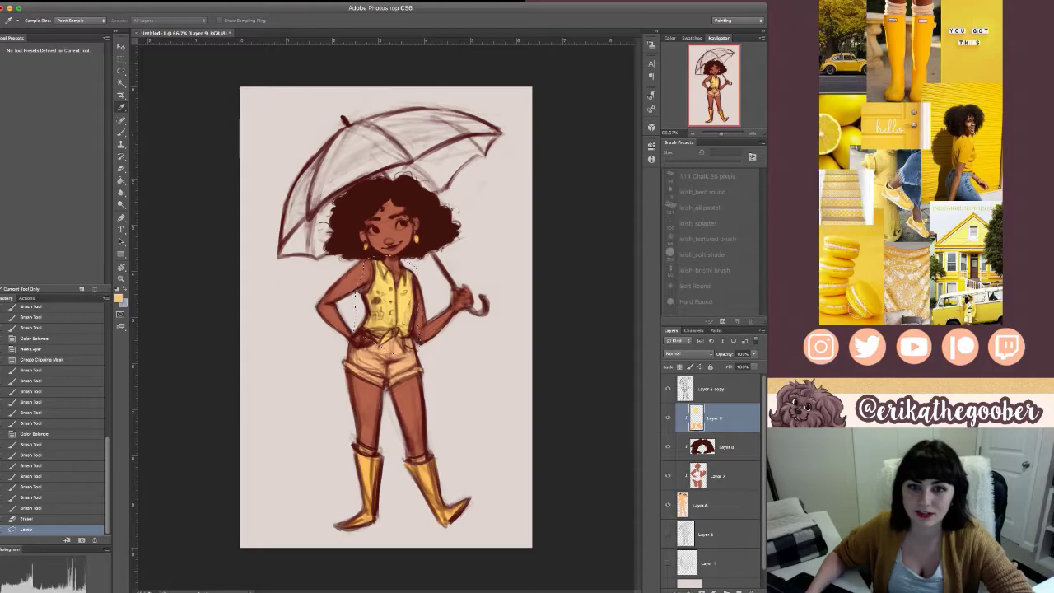
pyautogui.press('l')
pyautogui.press('i')
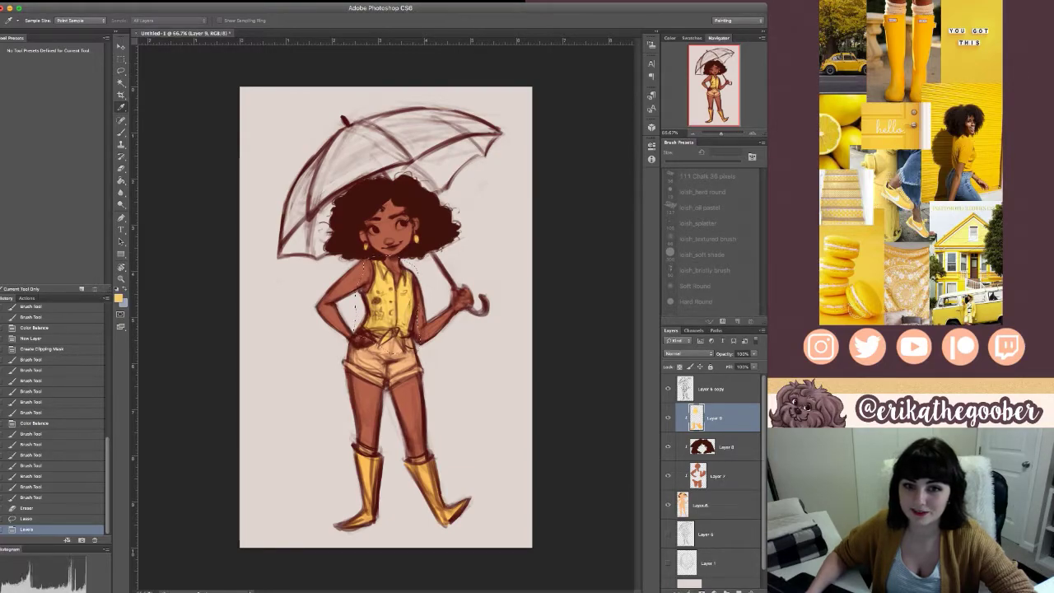
# - Shift the selected top's hue with Color Balance and deselect it
pyautogui.press('super+r')
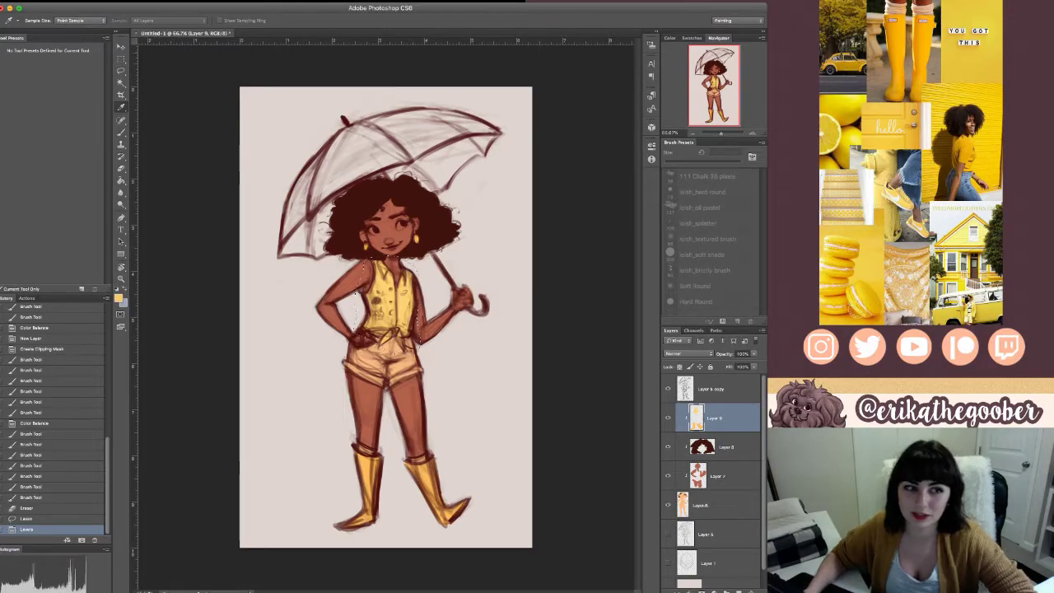
pyautogui.press('l')
pyautogui.press('super+b')
pyautogui.press('Return')
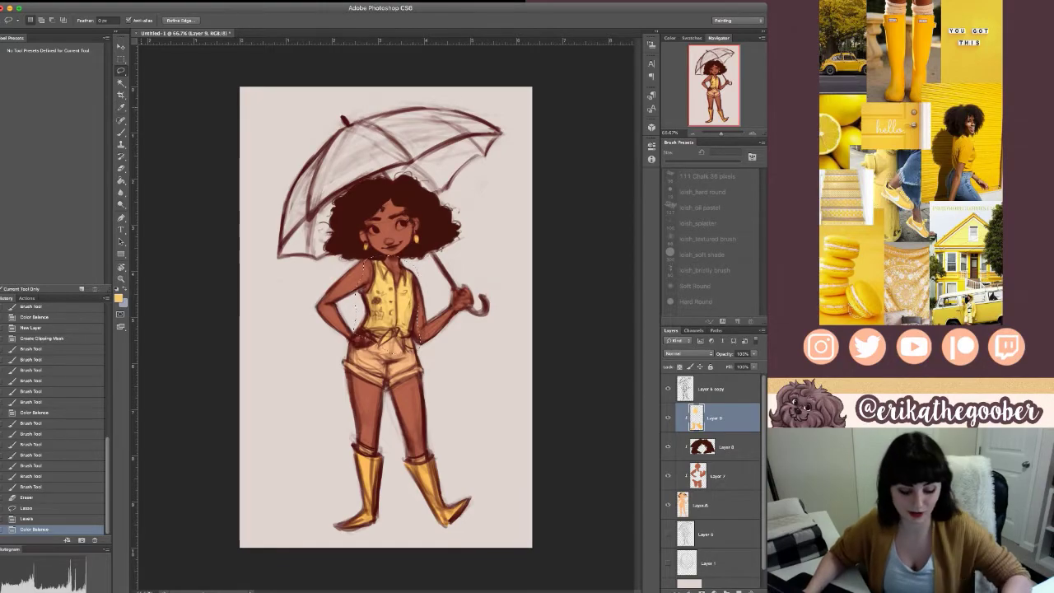
pyautogui.press('super+d')
pyautogui.press('i')
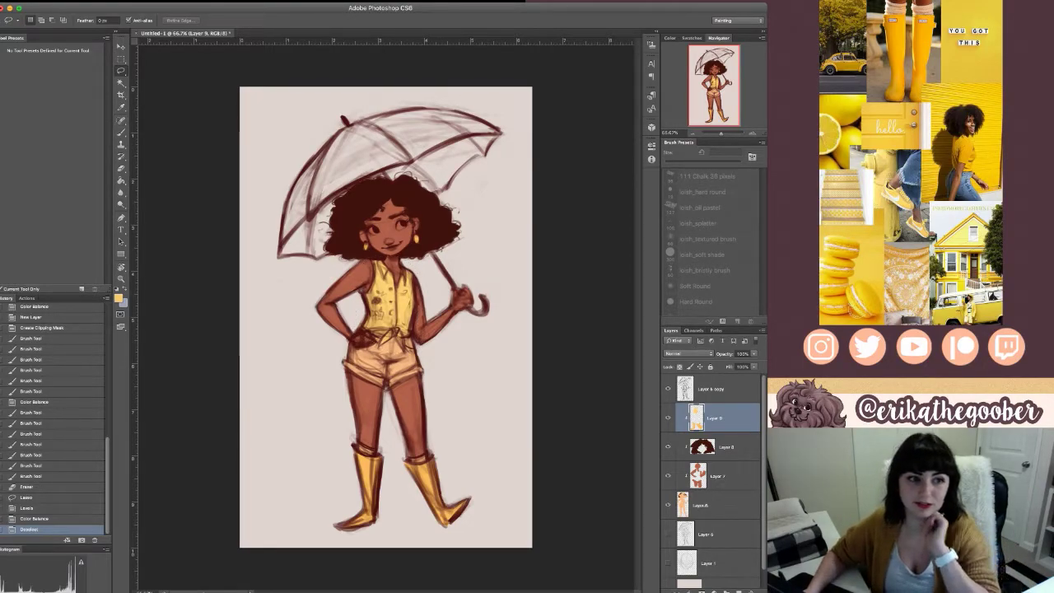
pyautogui.press('l')
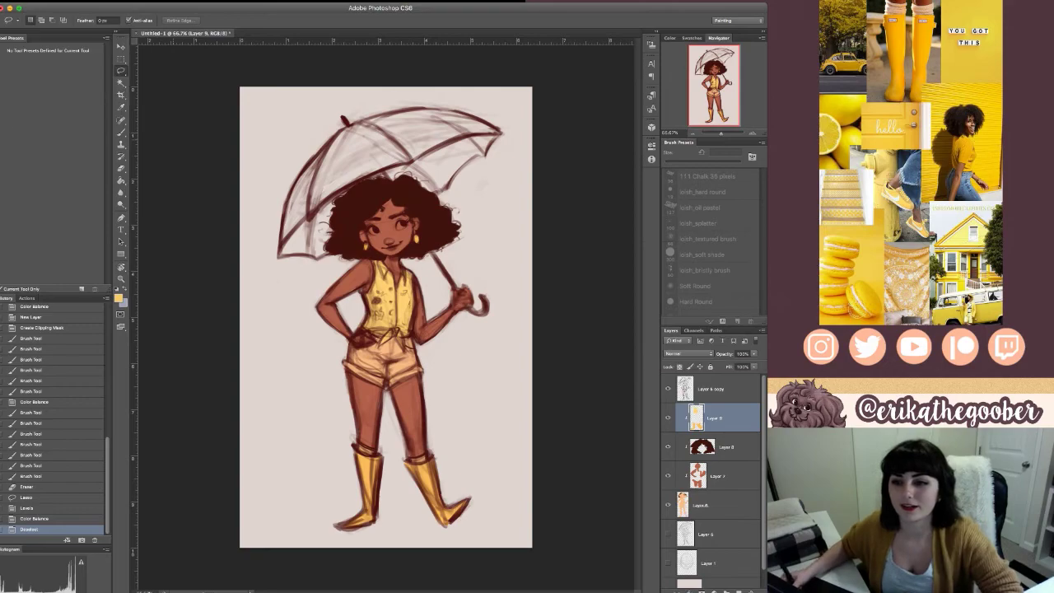
# - Add a clipped layer above the hair layer and start painting the shorts blue on the side of the bent arm
pyautogui.click(727, 447)
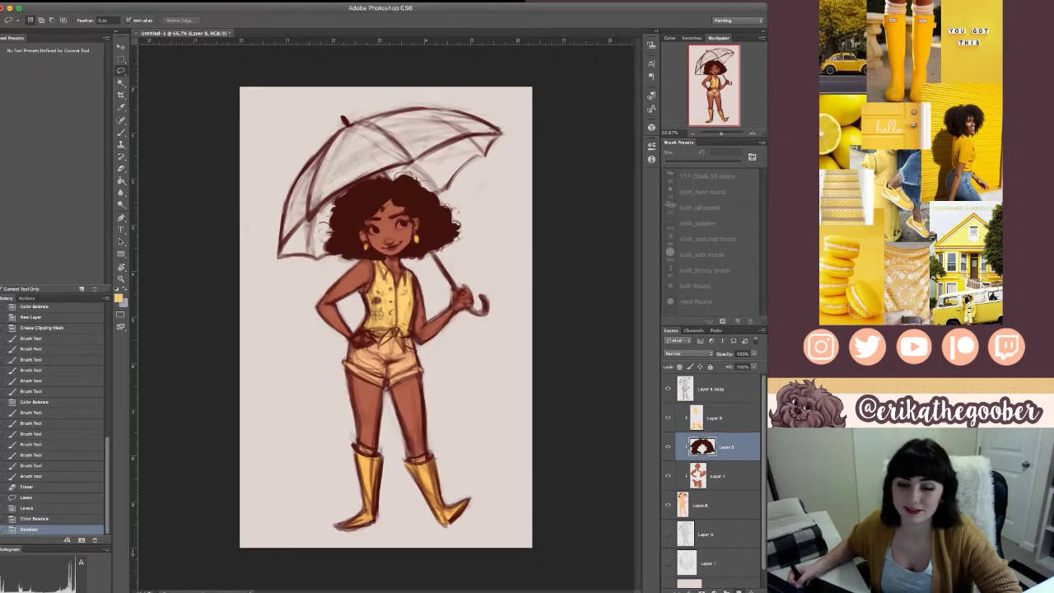
pyautogui.click(738, 591)
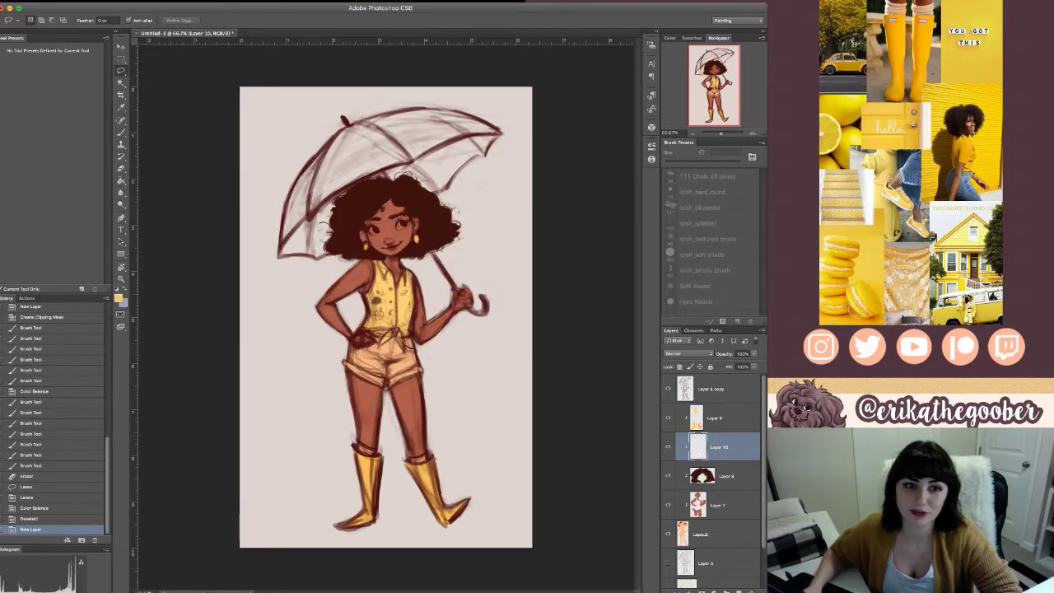
pyautogui.press('b')
pyautogui.press(']')
pyautogui.press(']')
pyautogui.press(']')
pyautogui.press(']')
pyautogui.moveTo(345, 363)
pyautogui.mouseDown()
pyautogui.moveTo(374, 377)
pyautogui.moveTo(355, 355)
pyautogui.moveTo(382, 371)
pyautogui.moveTo(362, 356)
pyautogui.mouseUp()
pyautogui.press('[')
pyautogui.press('[')
pyautogui.press('[')
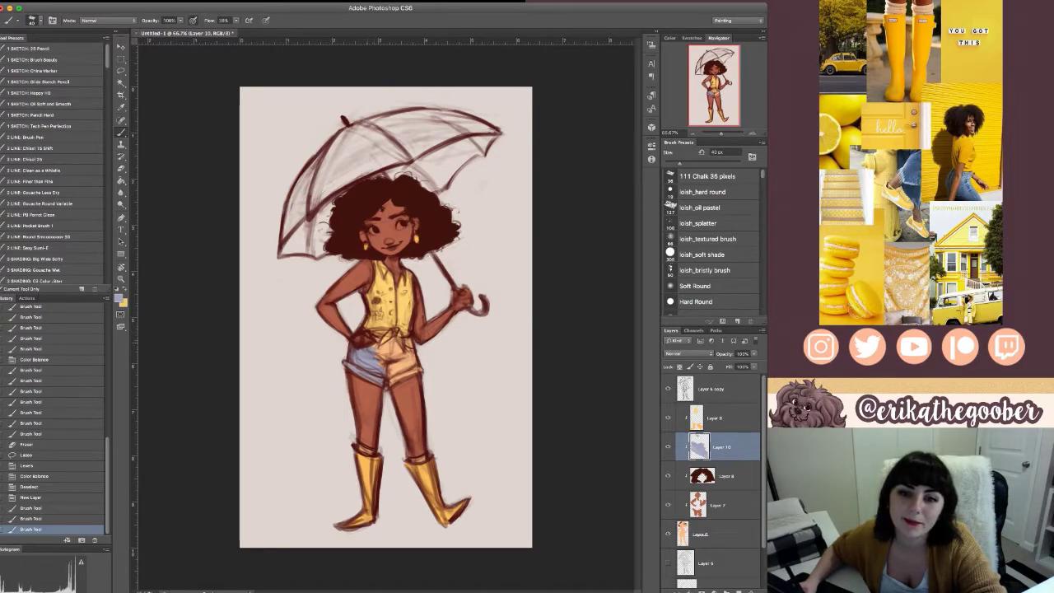
# - Extend the denim blue over the other leg, the waistband and the cuffs of the shorts
pyautogui.press('[')
pyautogui.moveTo(346, 362); pyautogui.dragTo(366, 374)
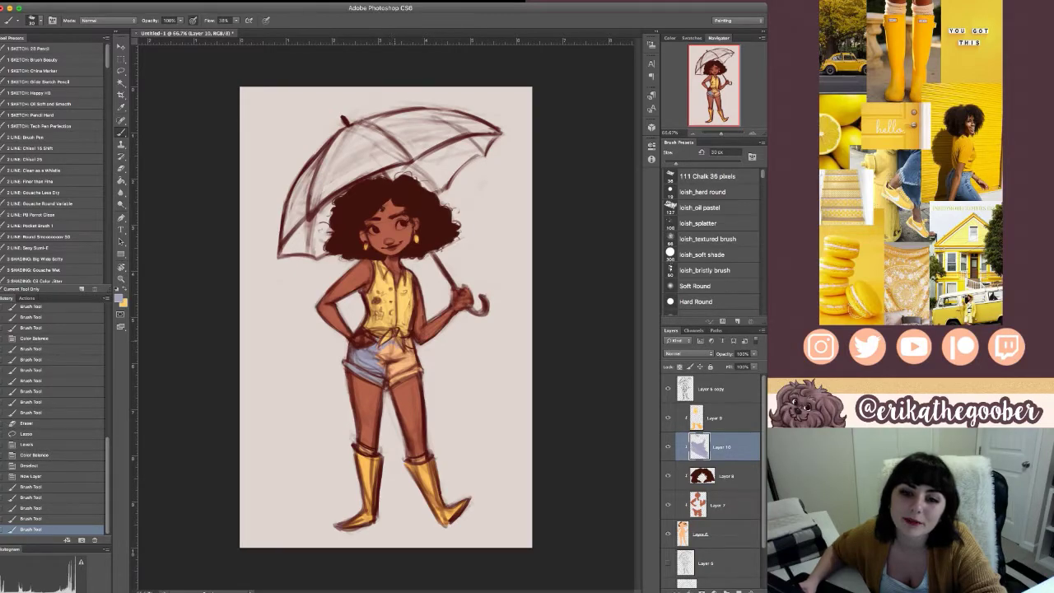
pyautogui.press(']')
pyautogui.press(']')
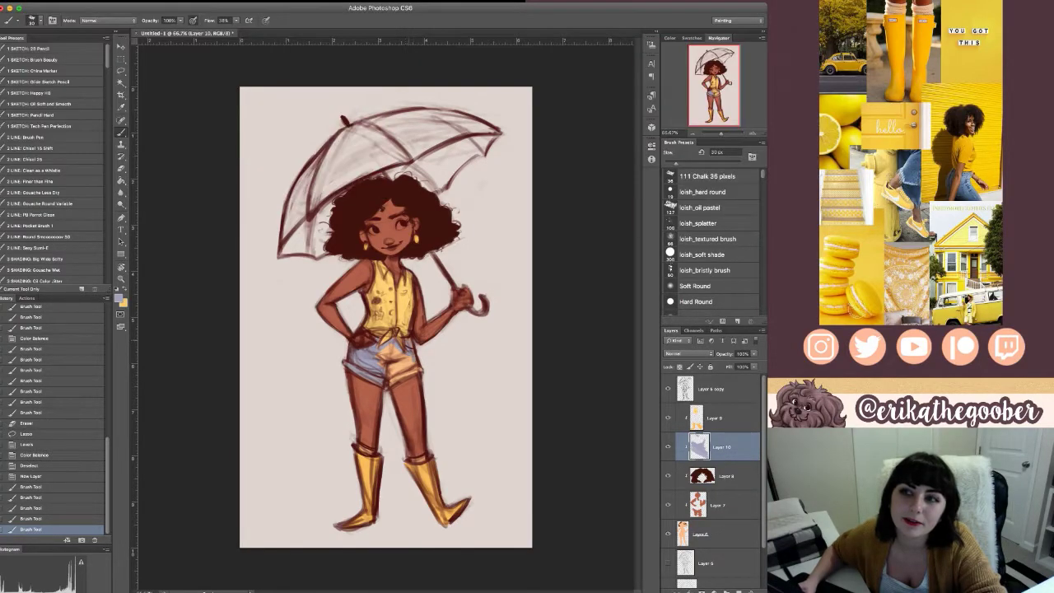
pyautogui.moveTo(402, 341)
pyautogui.mouseDown()
pyautogui.moveTo(416, 355)
pyautogui.moveTo(402, 374)
pyautogui.moveTo(395, 350)
pyautogui.mouseUp()
pyautogui.press(']')
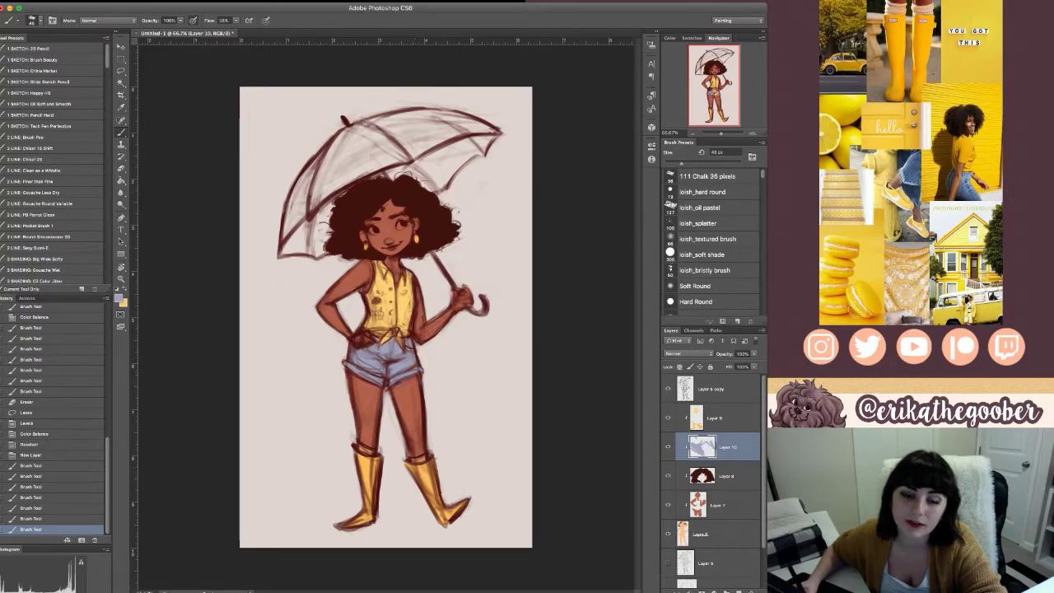
pyautogui.moveTo(395, 350); pyautogui.dragTo(398, 356)
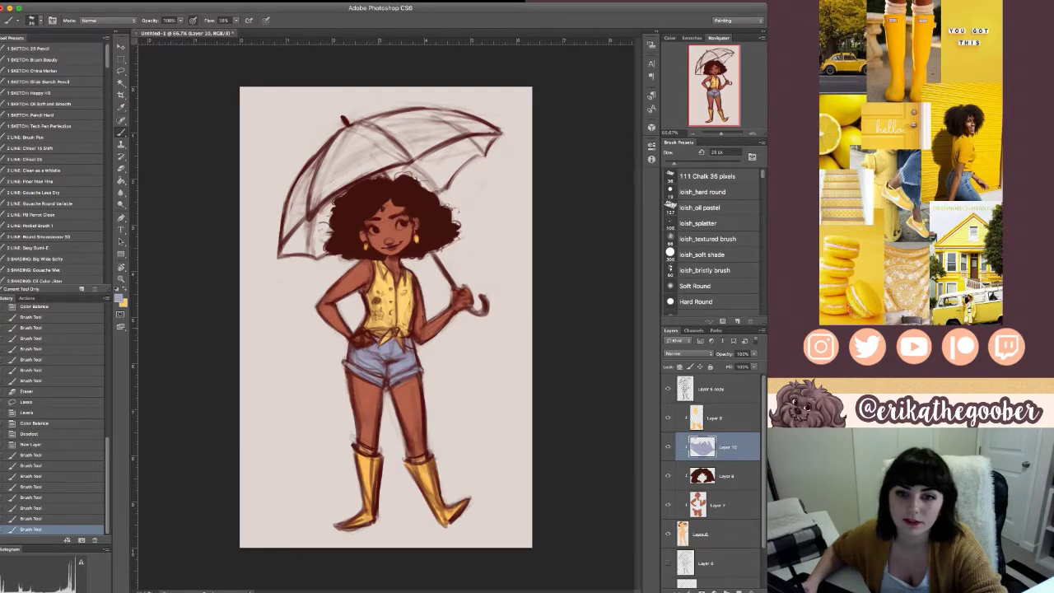
pyautogui.moveTo(367, 356)
pyautogui.mouseDown()
pyautogui.moveTo(362, 369)
pyautogui.moveTo(404, 371)
pyautogui.mouseUp()
# - Even out the blue across the middle of the shorts with a larger brush
pyautogui.press('[')
pyautogui.press(']')
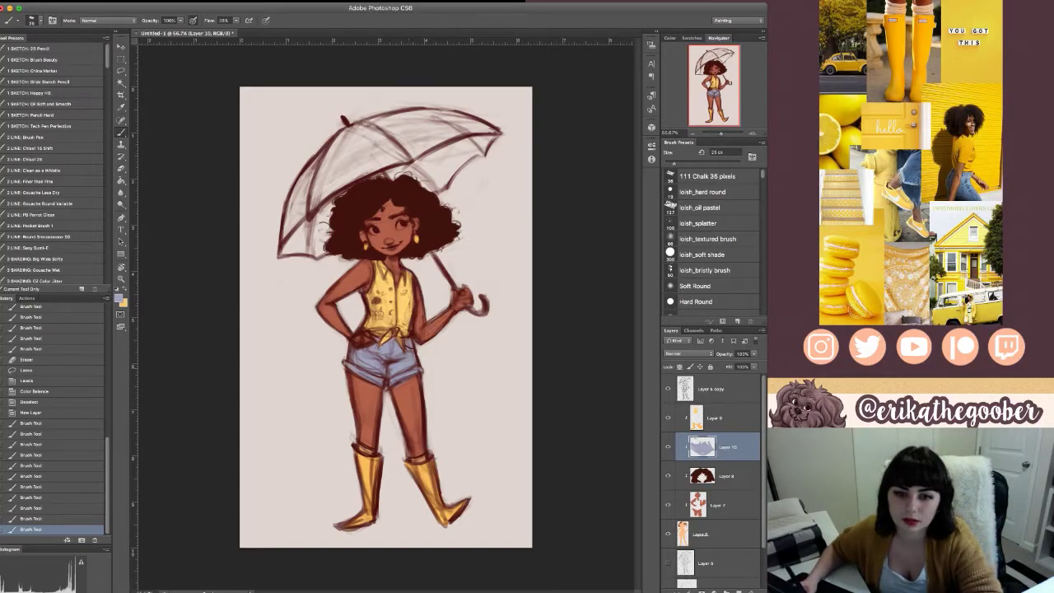
pyautogui.press(']')
pyautogui.press(']')
pyautogui.press(']')
pyautogui.press(']')
pyautogui.press(']')
pyautogui.press(']')
pyautogui.moveTo(367, 356); pyautogui.dragTo(402, 367)
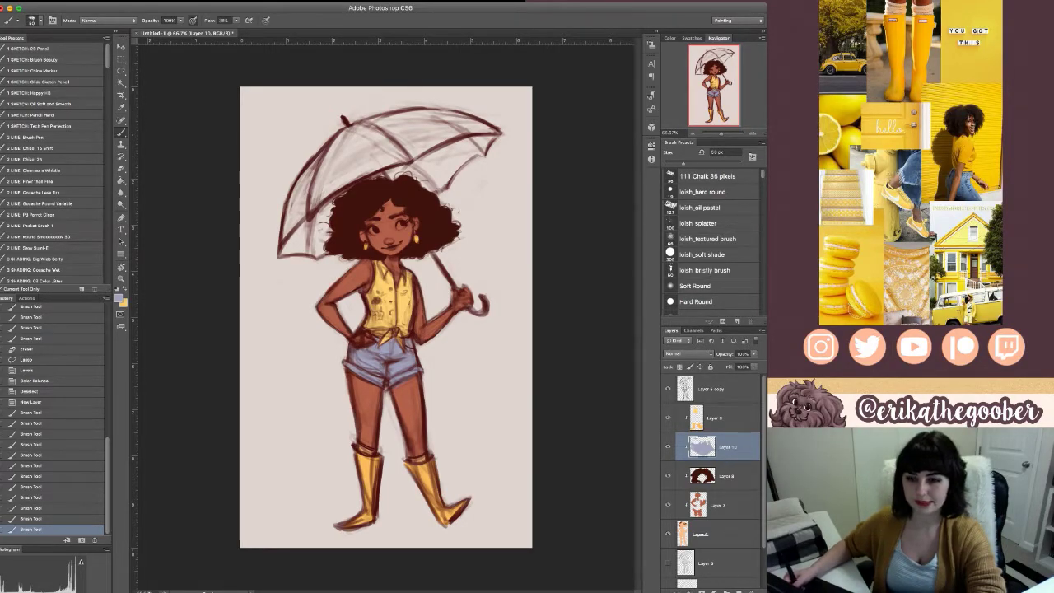
# - Add a new clipped layer directly above the skin layer
pyautogui.click(726, 476)
pyautogui.click(719, 505)
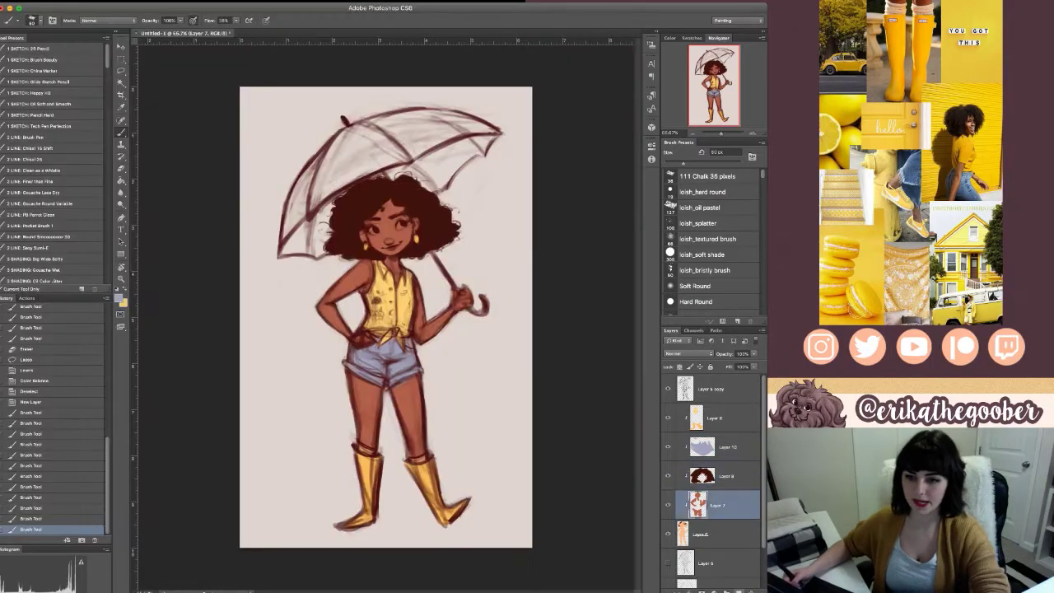
pyautogui.click(738, 591)
# - Paint the whites of both eyes off-white with a small brush
pyautogui.press('super+plus')
pyautogui.press('super+plus')
pyautogui.moveTo(396, 223); pyautogui.dragTo(372, 400)
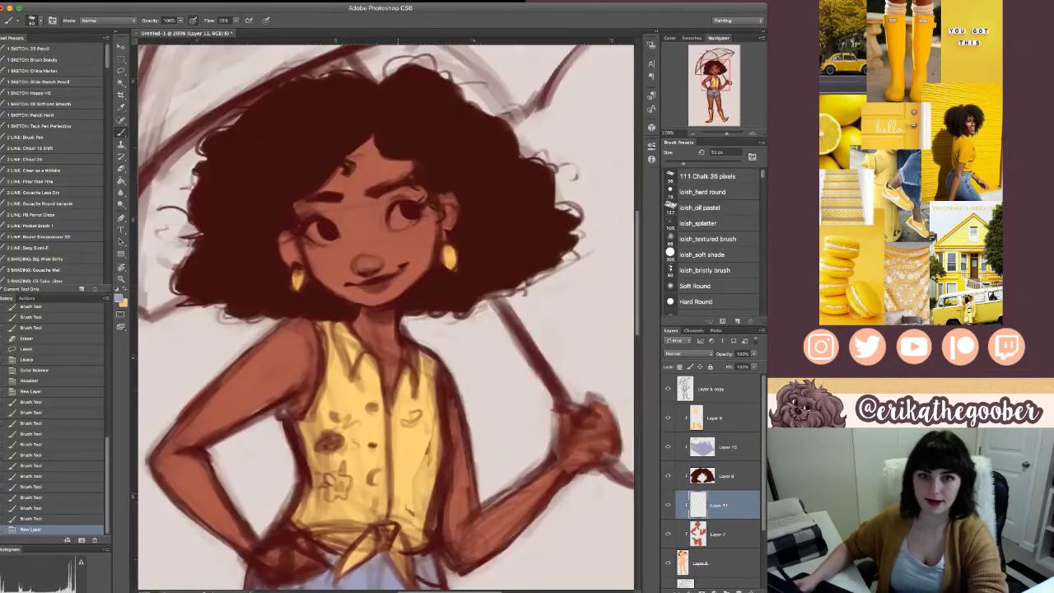
pyautogui.press('alt')
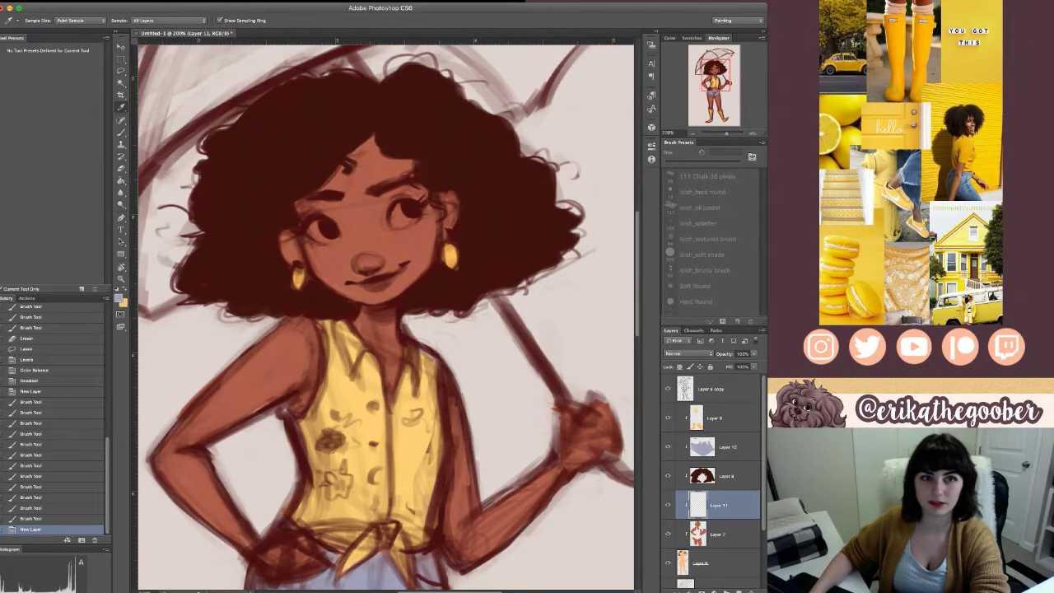
pyautogui.press('b')
pyautogui.press('[')
pyautogui.press('[')
pyautogui.press('[')
pyautogui.press('[')
pyautogui.press('[')
pyautogui.press('[')
pyautogui.press('[')
pyautogui.moveTo(315, 223); pyautogui.dragTo(313, 231)
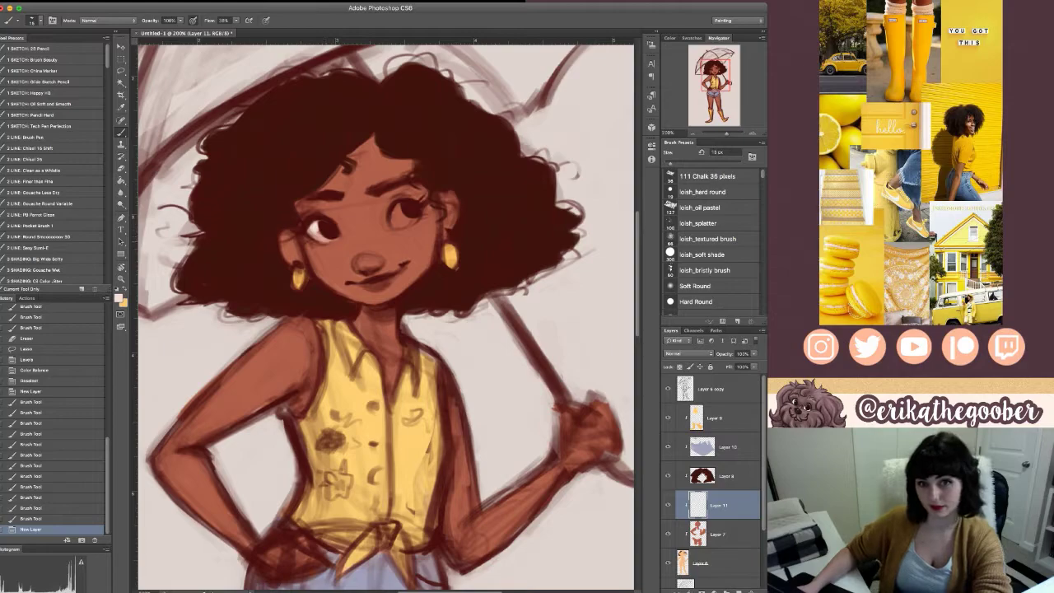
pyautogui.moveTo(393, 213); pyautogui.dragTo(407, 222)
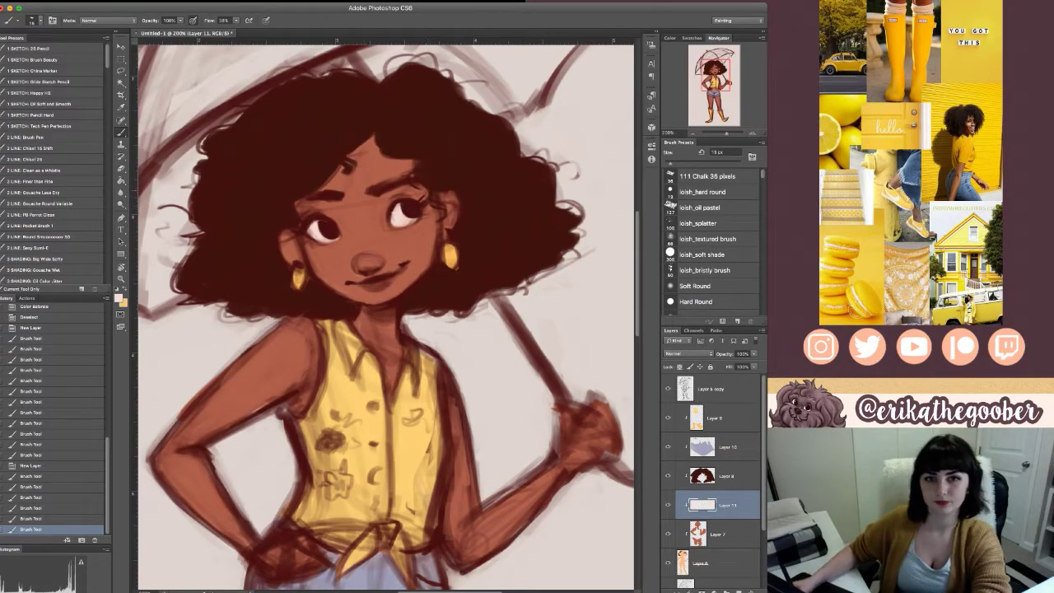
# - Paint the socks showing above both boots off-white with a larger brush
pyautogui.press('super+0')
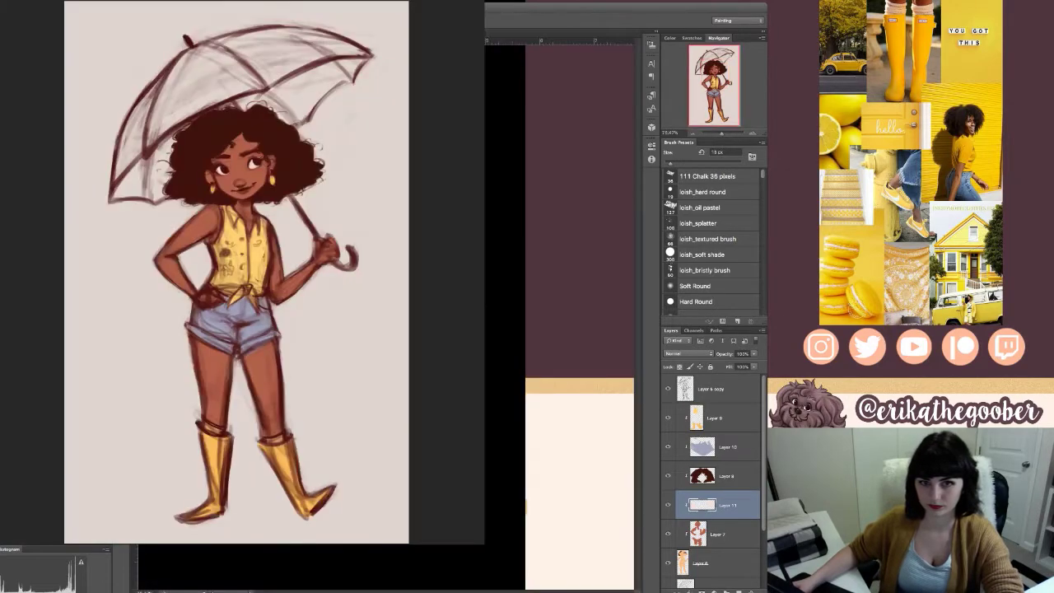
pyautogui.press('super+minus')
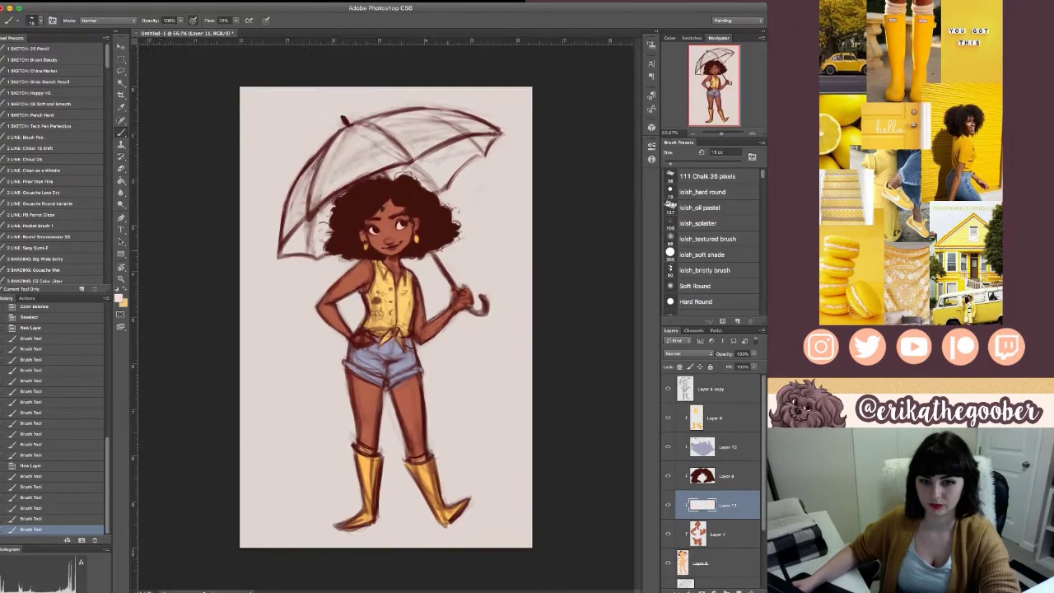
pyautogui.press(']')
pyautogui.press(']')
pyautogui.press(']')
pyautogui.moveTo(358, 449); pyautogui.dragTo(431, 455)
# - Add another clipped layer above the skin layer and pick a reddish skin tone for painting
pyautogui.press('super+equal')
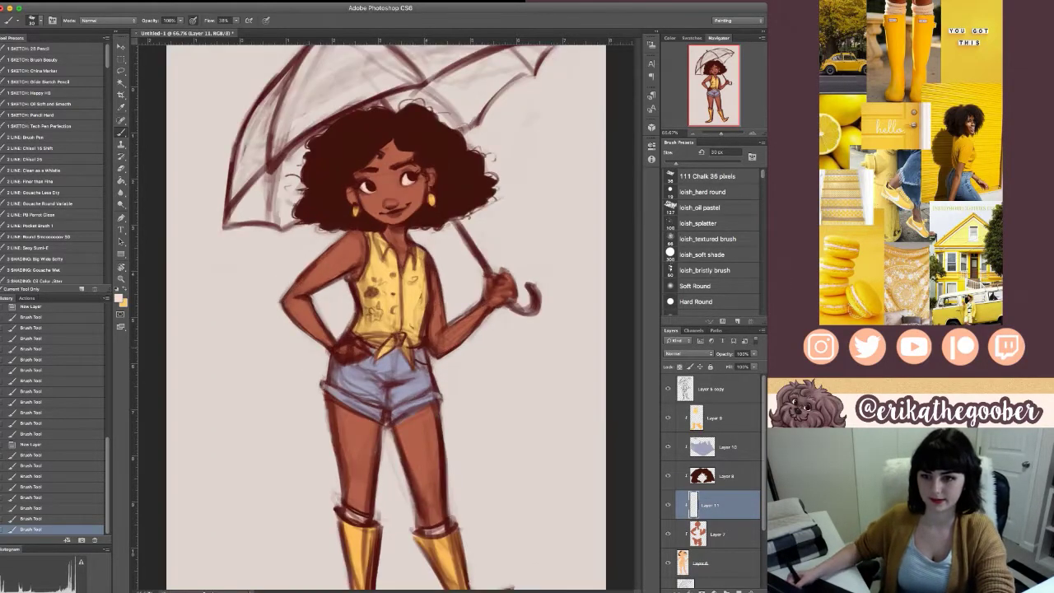
pyautogui.click(718, 535)
pyautogui.hotkey('ctrl', 'shift', 'alt', 'n')
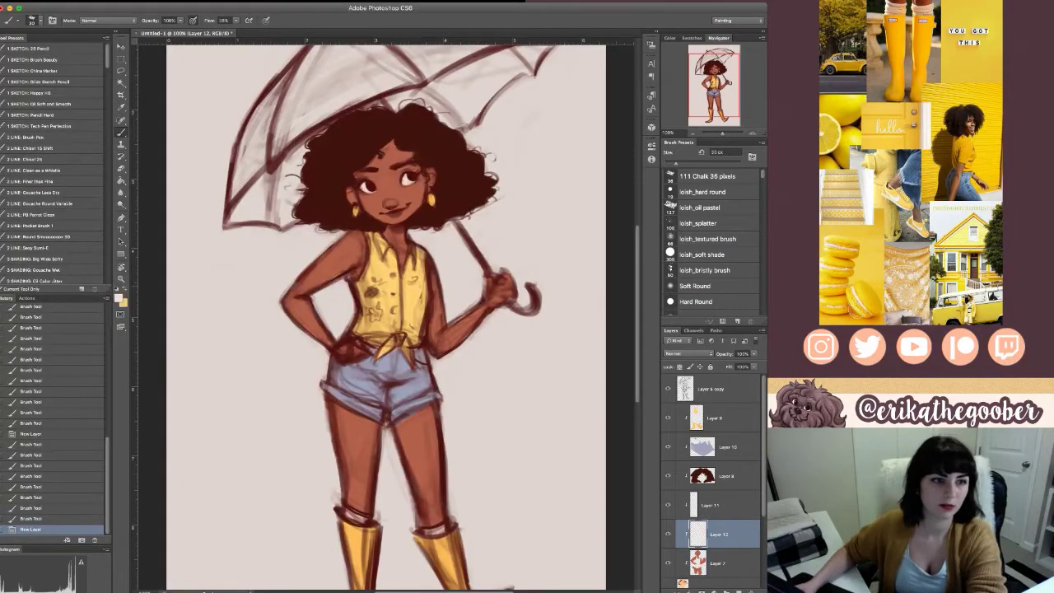
pyautogui.press('i')
pyautogui.press('b')
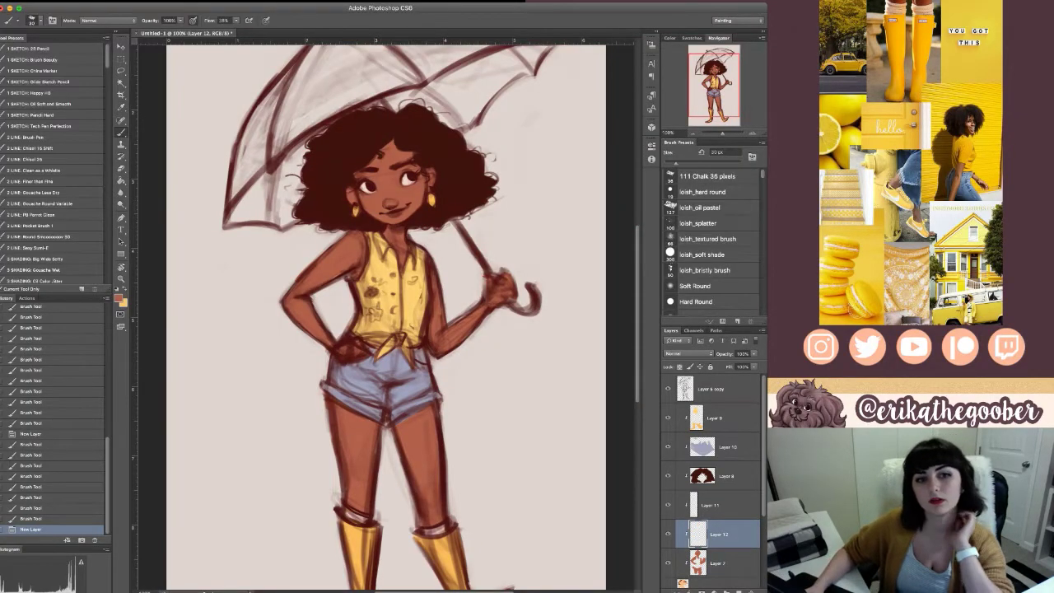
pyautogui.press('i')
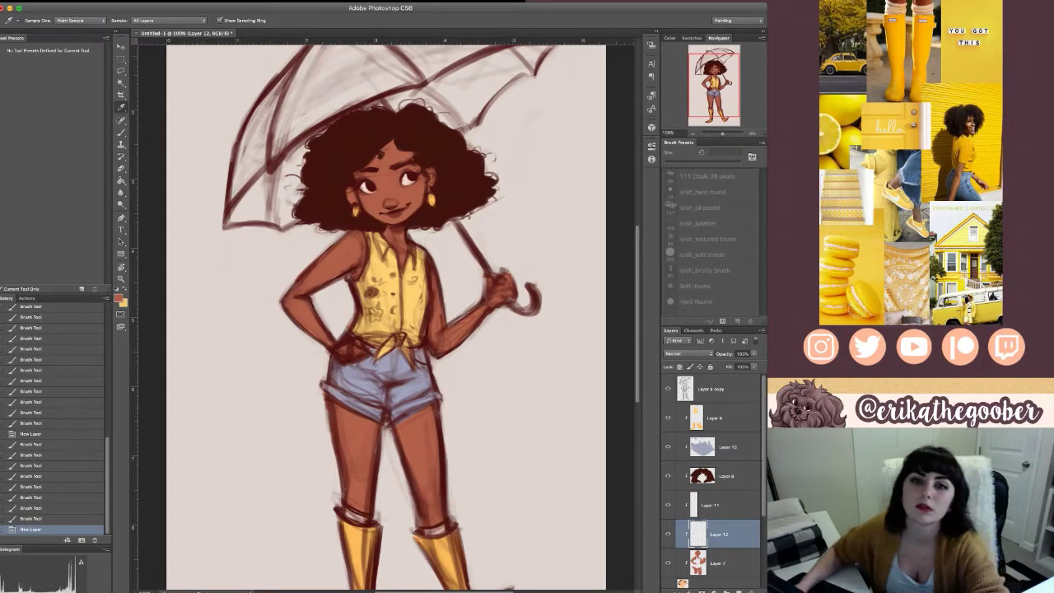
pyautogui.press('b')
# - Brush a reddish blush over the nose and cheeks on the new clipped layer
pyautogui.moveTo(377, 204); pyautogui.dragTo(423, 198)
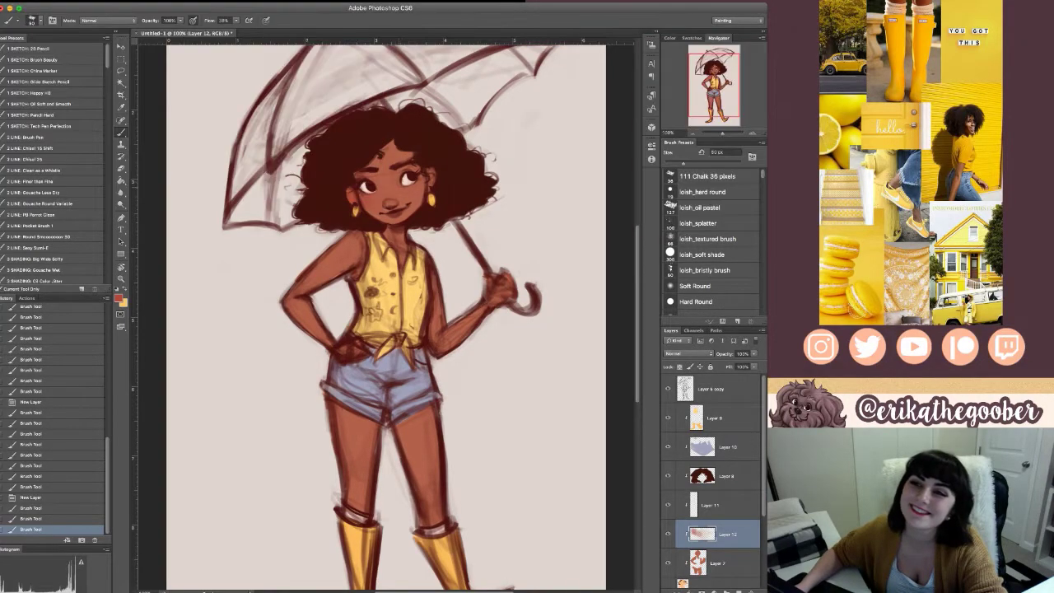
pyautogui.moveTo(404, 239); pyautogui.dragTo(390, 296)
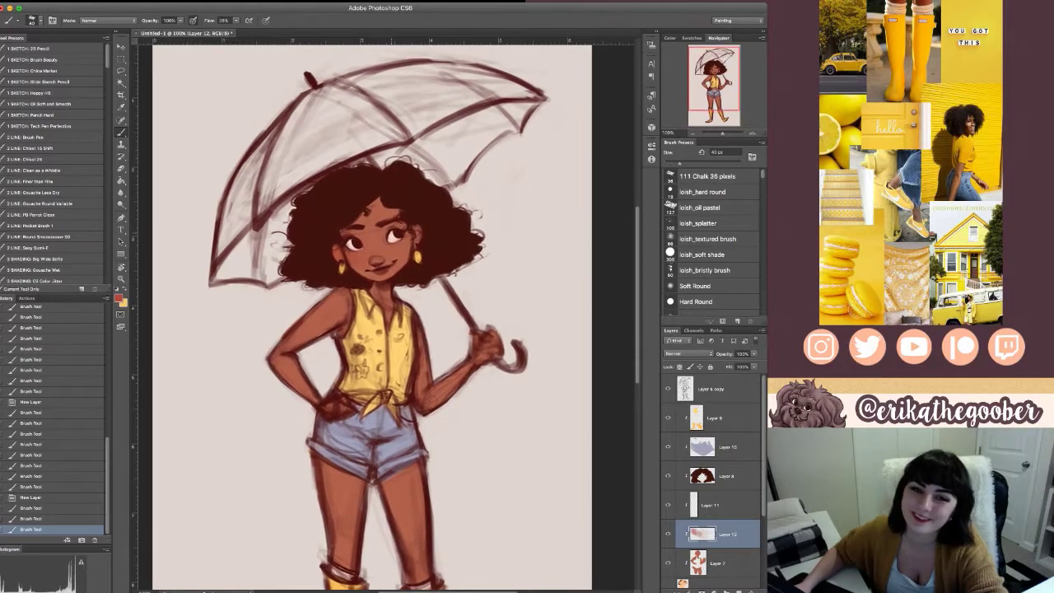
pyautogui.press('[')
pyautogui.moveTo(369, 256); pyautogui.dragTo(417, 252)
# - Deepen the blush across the face from ear to ear with a larger brush
pyautogui.press(']')
pyautogui.press(']')
pyautogui.press(']')
pyautogui.press(']')
pyautogui.press(']')
pyautogui.press('[')
pyautogui.press('[')
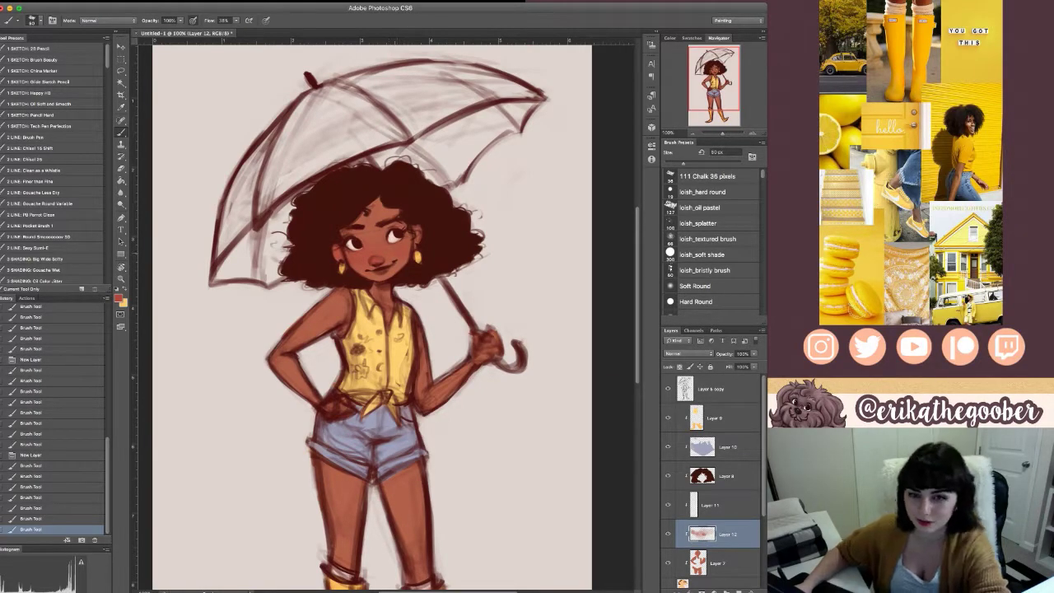
pyautogui.moveTo(338, 241)
pyautogui.mouseDown()
pyautogui.moveTo(341, 252)
pyautogui.moveTo(408, 247)
pyautogui.mouseUp()
# - Brush the reddish tone across the forehead and eyebrow area, adjusting the brush size to fit
pyautogui.press('[')
pyautogui.press('[')
pyautogui.press('[')
pyautogui.press('[')
pyautogui.press('[')
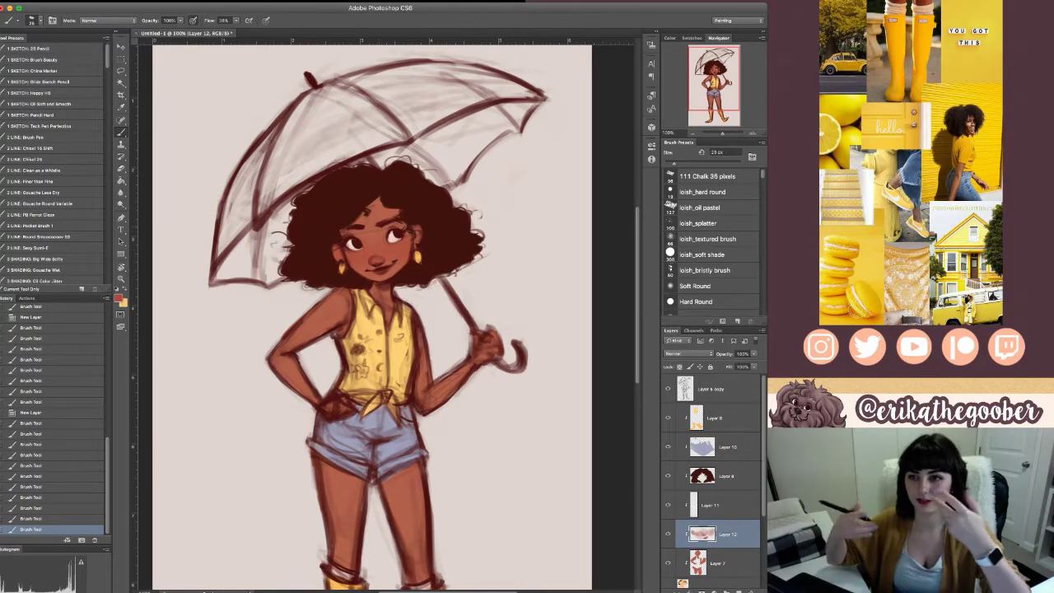
pyautogui.press(']')
pyautogui.press(']')
pyautogui.press(']')
pyautogui.press(']')
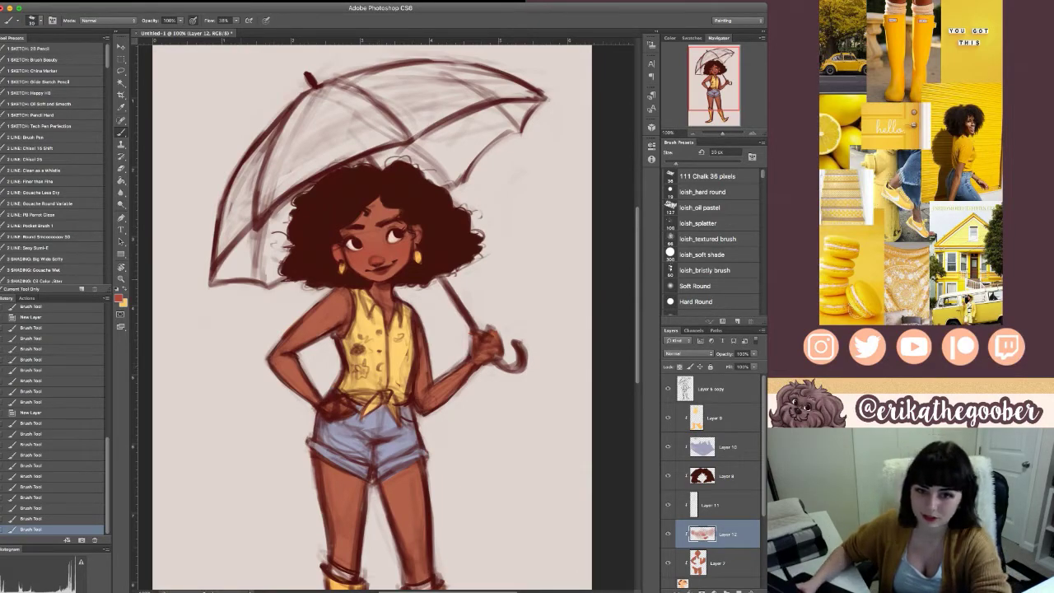
pyautogui.press('[')
pyautogui.press('[')
pyautogui.press(']')
pyautogui.press(']')
pyautogui.moveTo(362, 227); pyautogui.dragTo(390, 223)
pyautogui.moveTo(364, 221); pyautogui.dragTo(392, 220)
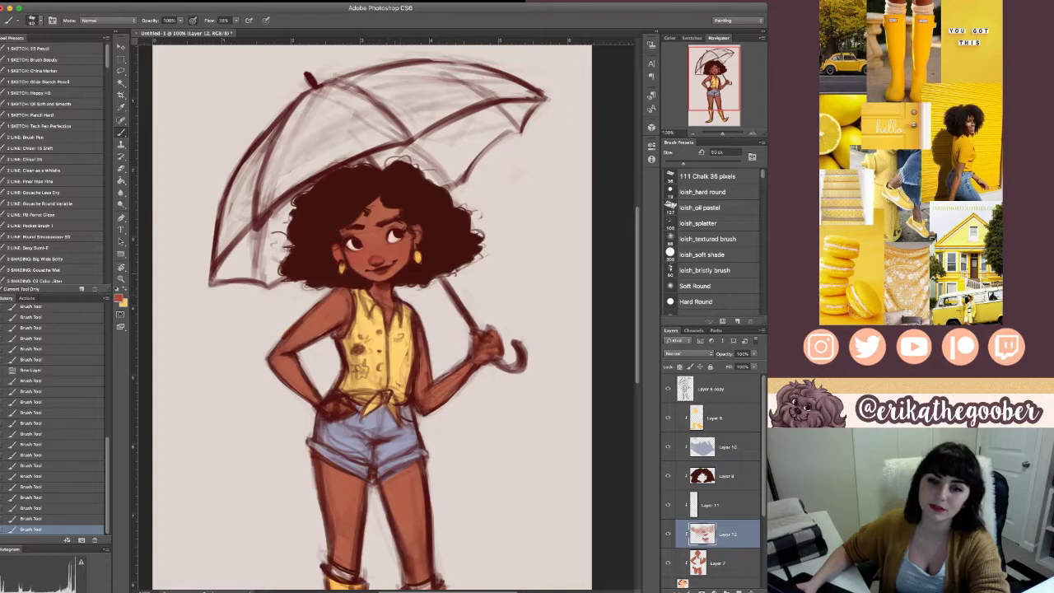
# - Brush the reddish tone around the mouth and chin and across the forehead, adjusting the brush size to fit
pyautogui.moveTo(370, 261); pyautogui.dragTo(384, 264)
pyautogui.press('[')
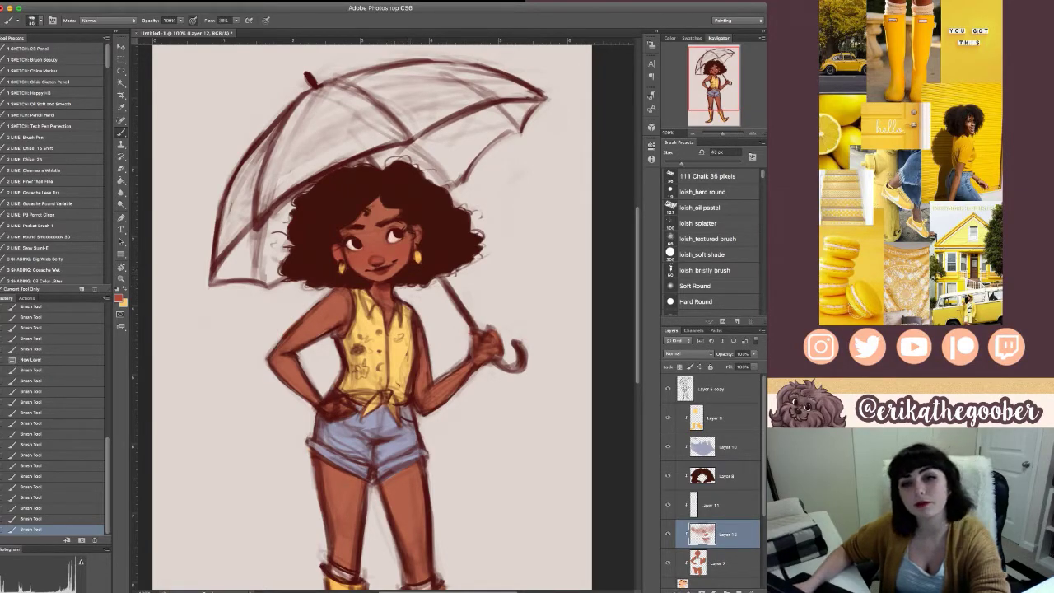
pyautogui.moveTo(364, 217); pyautogui.dragTo(392, 214)
pyautogui.press(']')
pyautogui.press(']')
pyautogui.press(']')
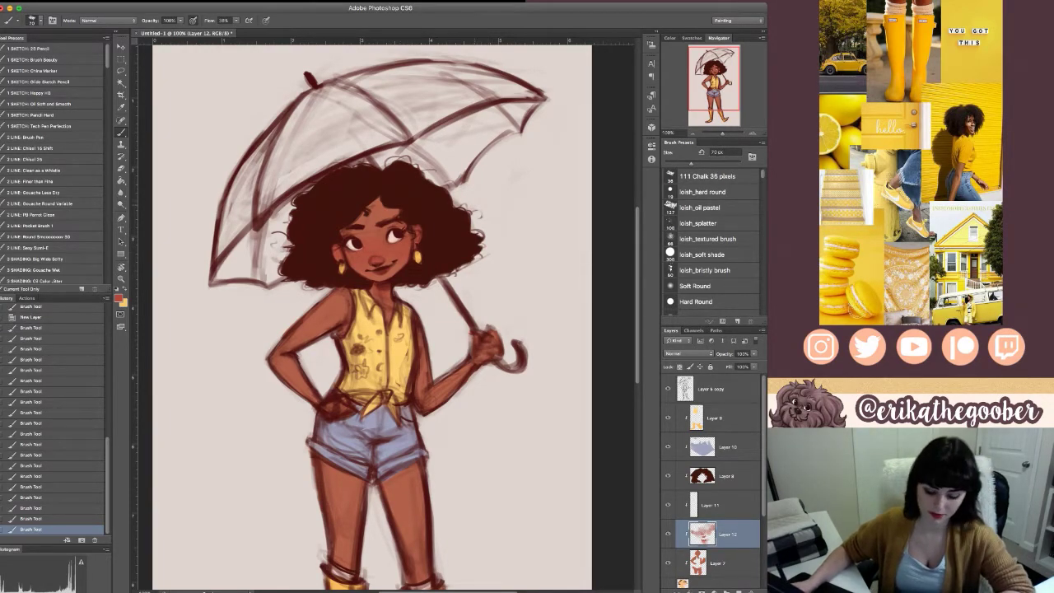
# - Adjust the blush layer's color balance and brush more of the reddish tone onto the chin and the thigh below the bent arm
pyautogui.press('i')
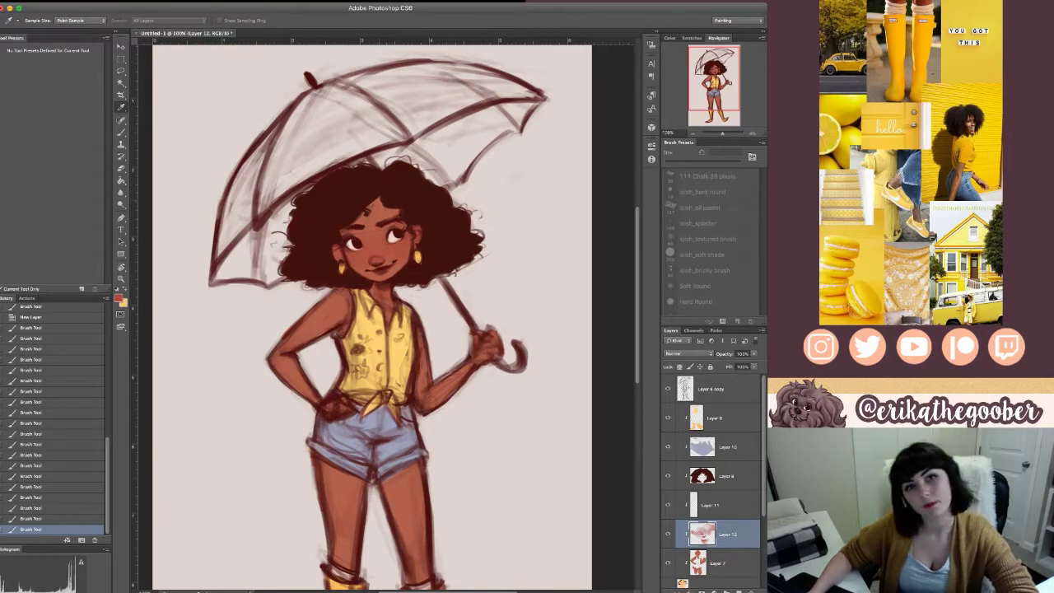
pyautogui.press('b')
pyautogui.press('i')
pyautogui.moveTo(386, 251); pyautogui.dragTo(385, 277)
pyautogui.press('b')
pyautogui.moveTo(375, 279); pyautogui.dragTo(381, 259)
pyautogui.press('[')
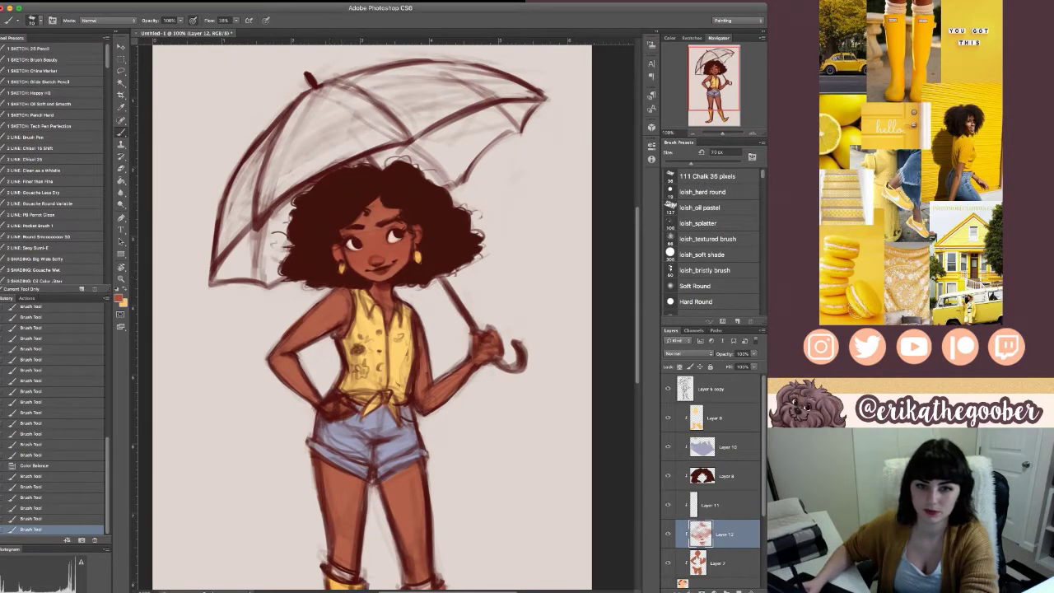
pyautogui.moveTo(336, 486); pyautogui.dragTo(352, 514)
# - Brush the reddish tone over both arms and the hand holding the umbrella with a larger brush
pyautogui.press(']')
pyautogui.press(']')
pyautogui.press(']')
pyautogui.press(']')
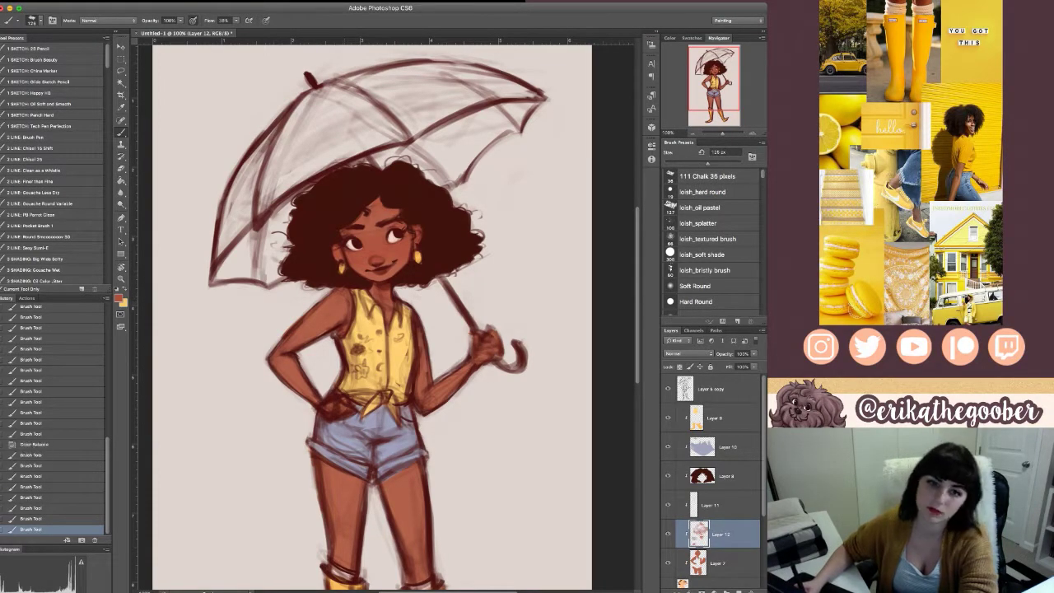
pyautogui.moveTo(317, 326); pyautogui.dragTo(289, 354)
pyautogui.moveTo(309, 334)
pyautogui.mouseDown()
pyautogui.moveTo(287, 356)
pyautogui.moveTo(303, 377)
pyautogui.mouseUp()
pyautogui.moveTo(422, 346)
pyautogui.mouseDown()
pyautogui.moveTo(427, 391)
pyautogui.moveTo(465, 372)
pyautogui.mouseUp()
pyautogui.moveTo(438, 398); pyautogui.dragTo(479, 361)
pyautogui.moveTo(481, 356); pyautogui.dragTo(494, 341)
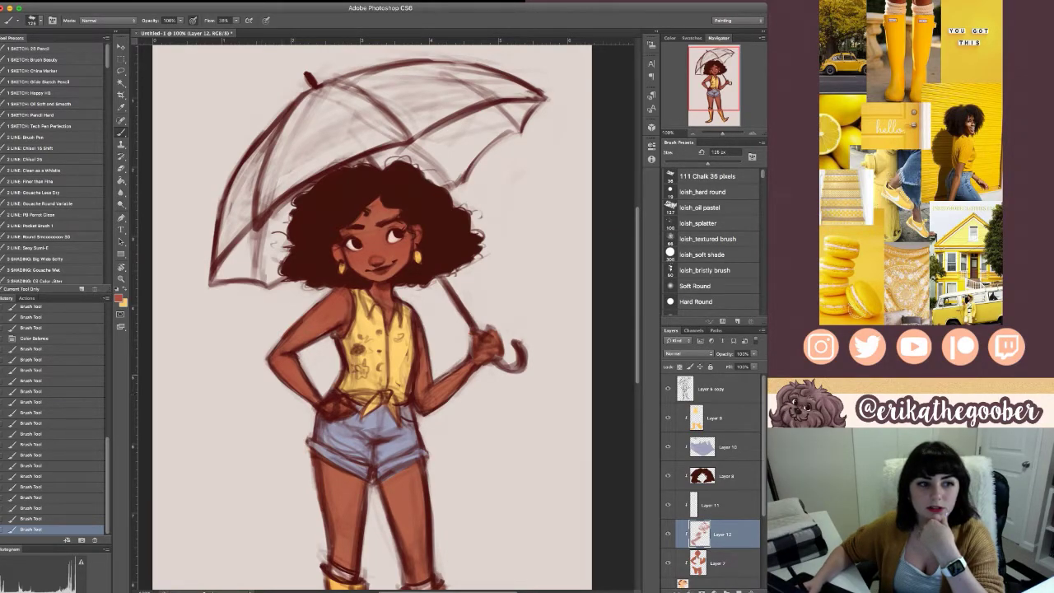
# - Brush the reddish tone in repeated strokes down the leg on the umbrella-handle side
pyautogui.moveTo(409, 486); pyautogui.dragTo(416, 535)
pyautogui.moveTo(408, 485); pyautogui.dragTo(416, 535)
pyautogui.moveTo(410, 490); pyautogui.dragTo(417, 539)
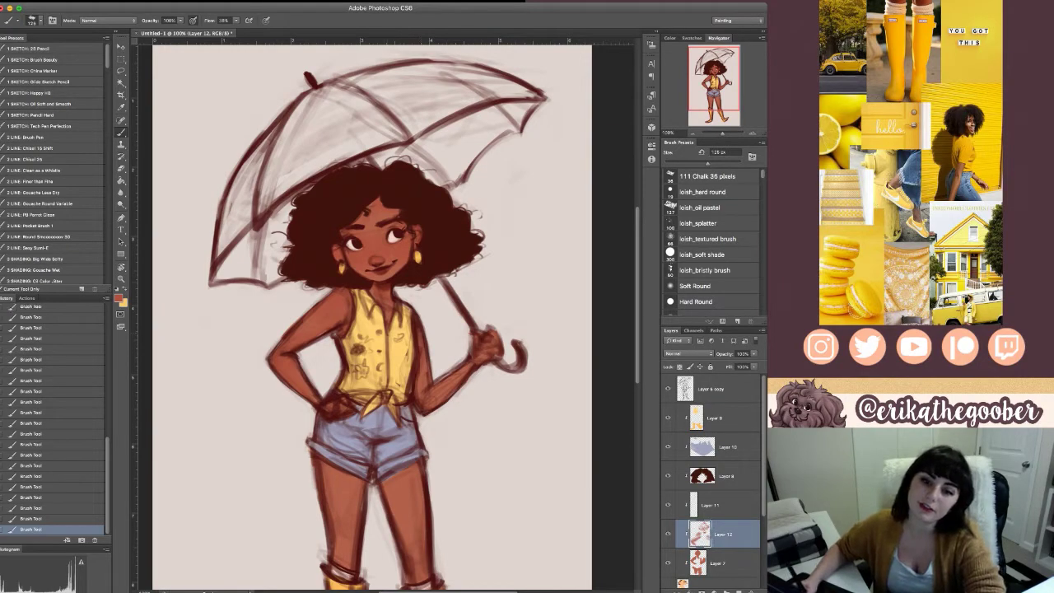
pyautogui.scroll(-3, 370, 313)
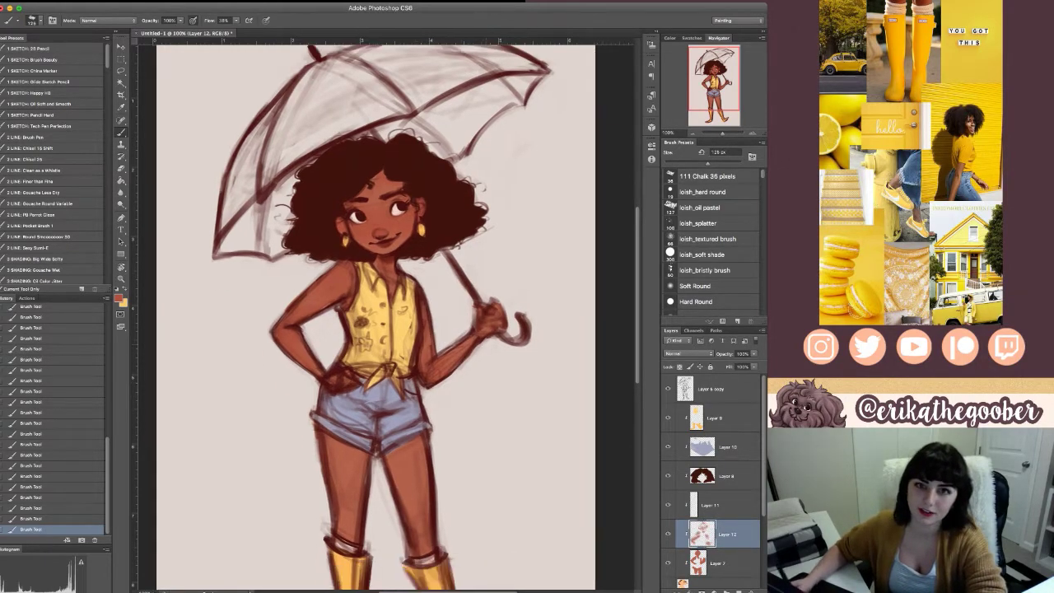
pyautogui.press(']')
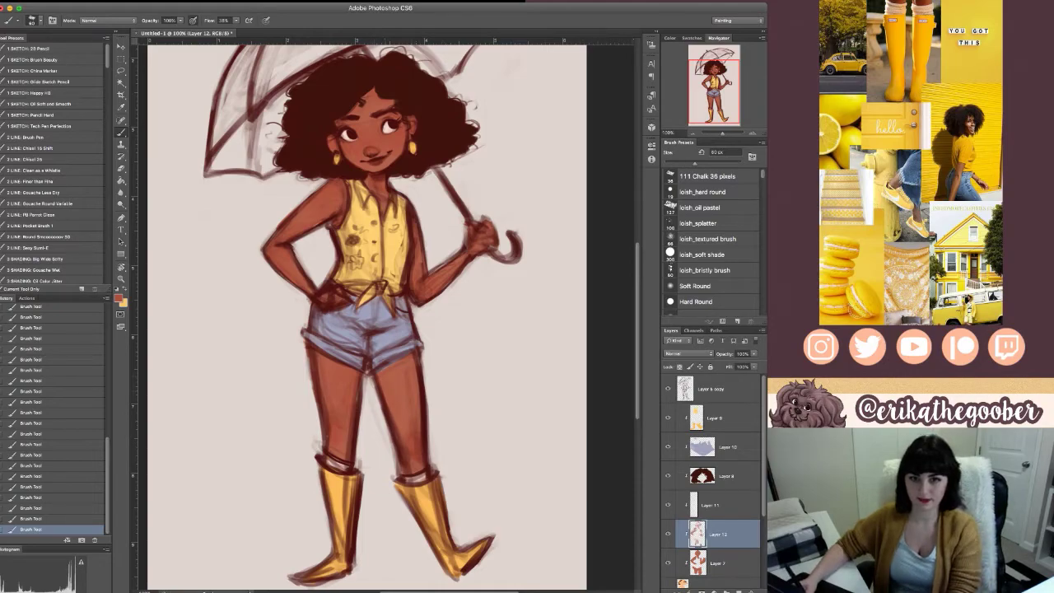
pyautogui.moveTo(379, 280); pyautogui.dragTo(358, 357)
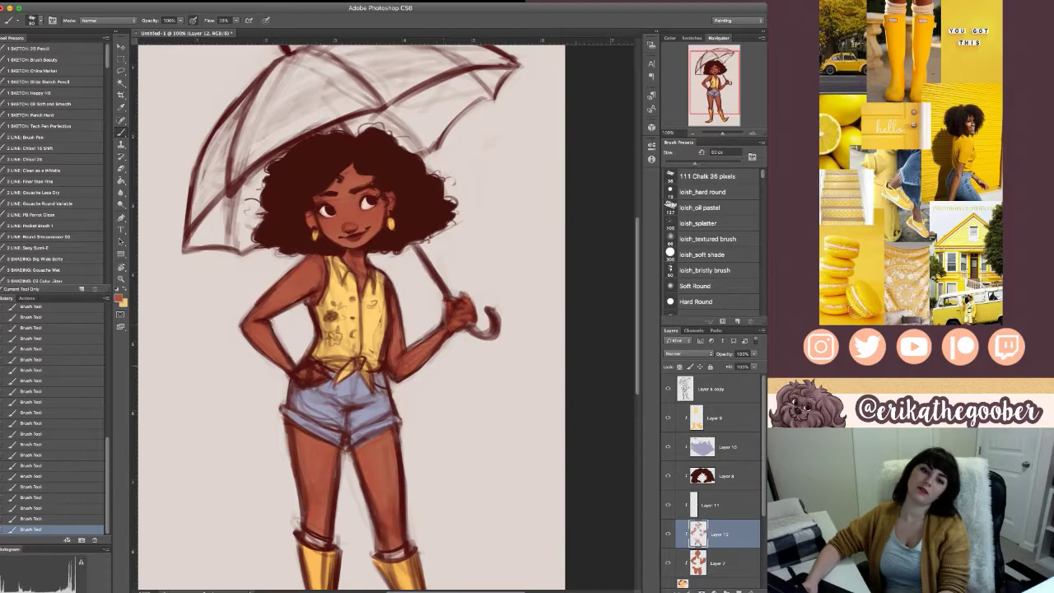
pyautogui.moveTo(380, 309); pyautogui.dragTo(475, 326)
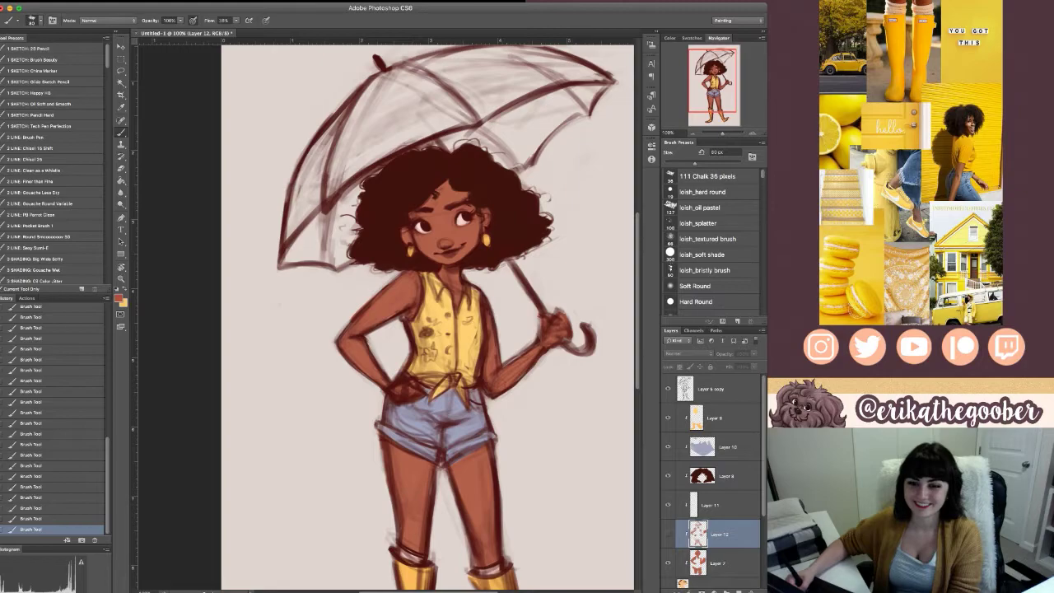
# - Show the blush layer again and choose a lighter orange skin tone as the brush color
pyautogui.click(668, 535)
pyautogui.click(119, 298)
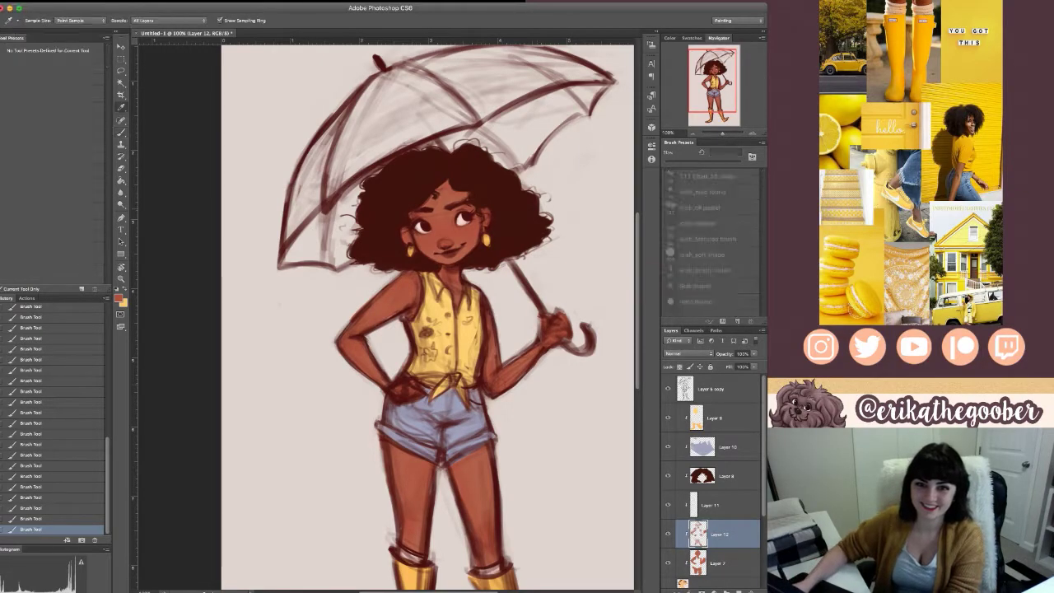
pyautogui.press('Return')
pyautogui.click(118, 298)
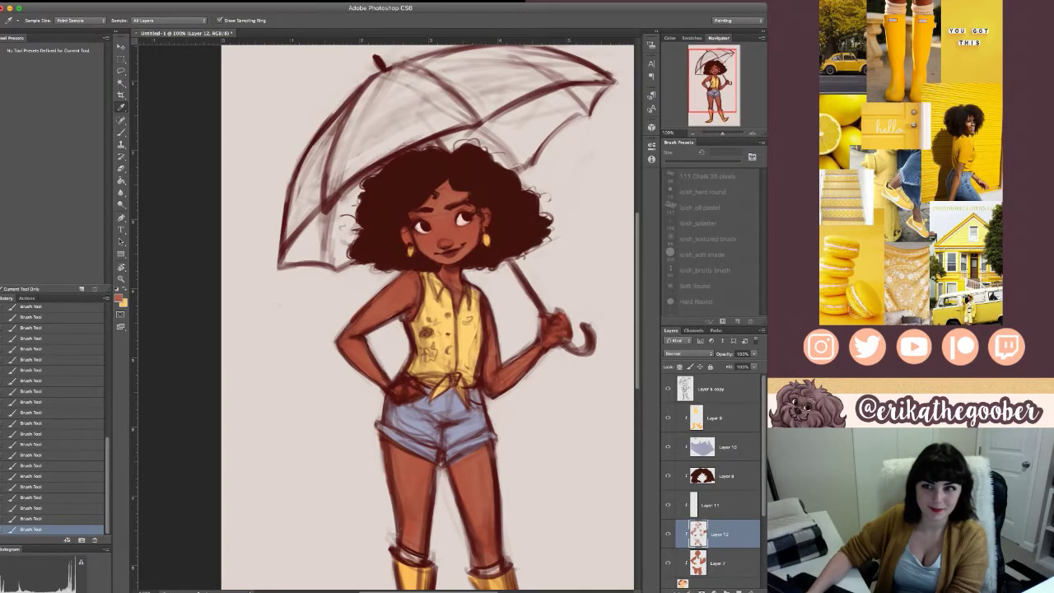
pyautogui.press('b')
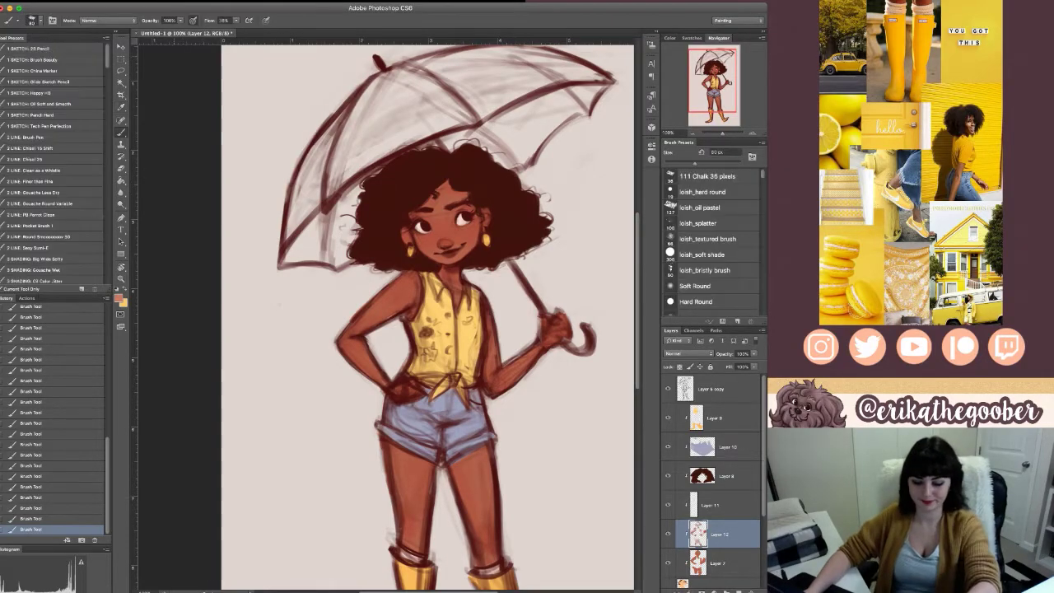
# - Add small touches of the lighter skin tone to the face with a fine brush
pyautogui.press('super+plus')
pyautogui.moveTo(411, 271); pyautogui.dragTo(329, 363)
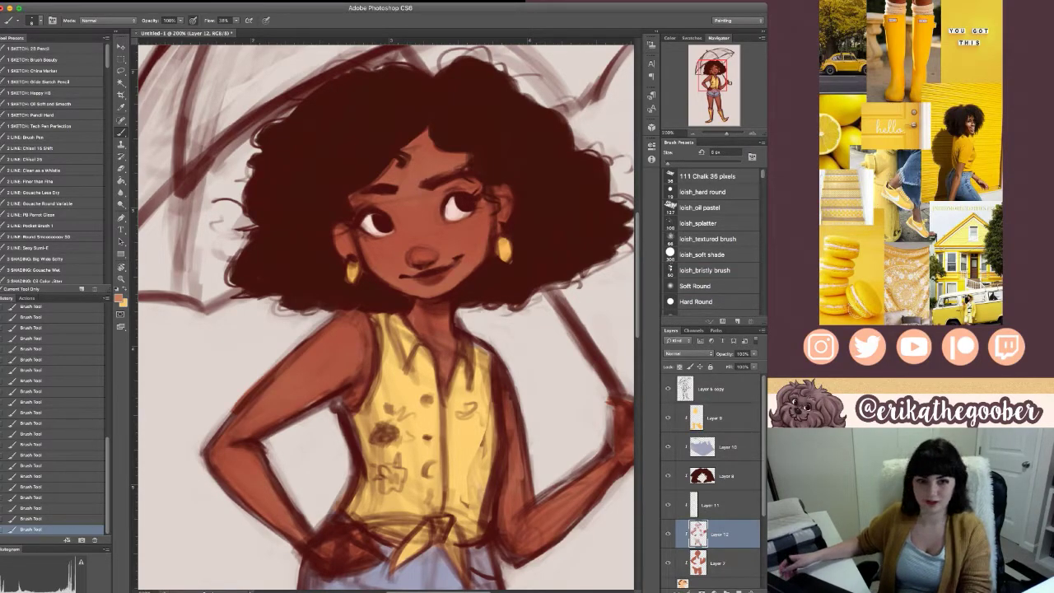
pyautogui.press('super+minus')
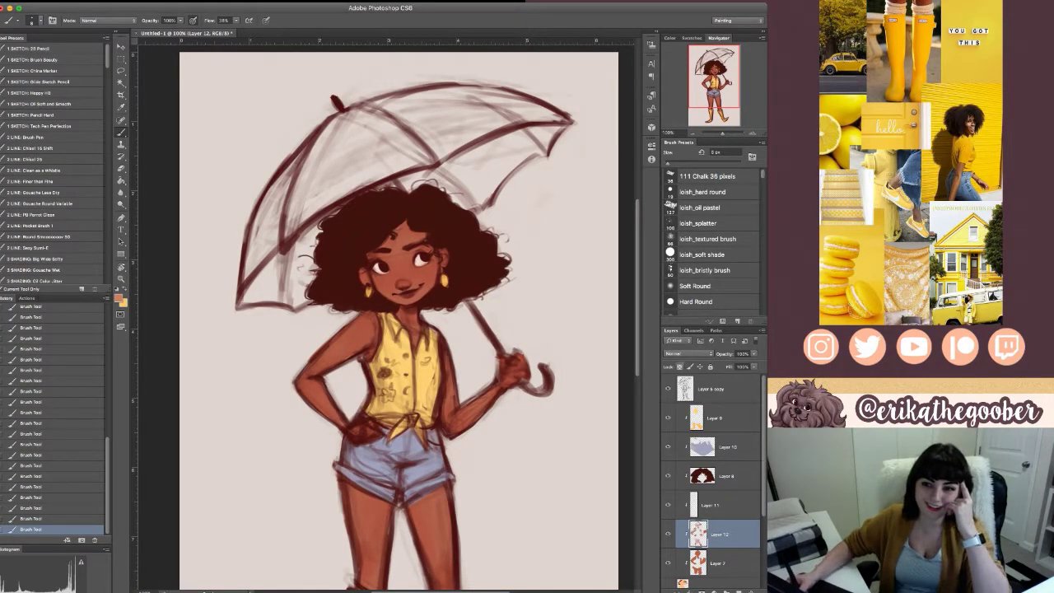
pyautogui.moveTo(395, 346); pyautogui.dragTo(374, 262)
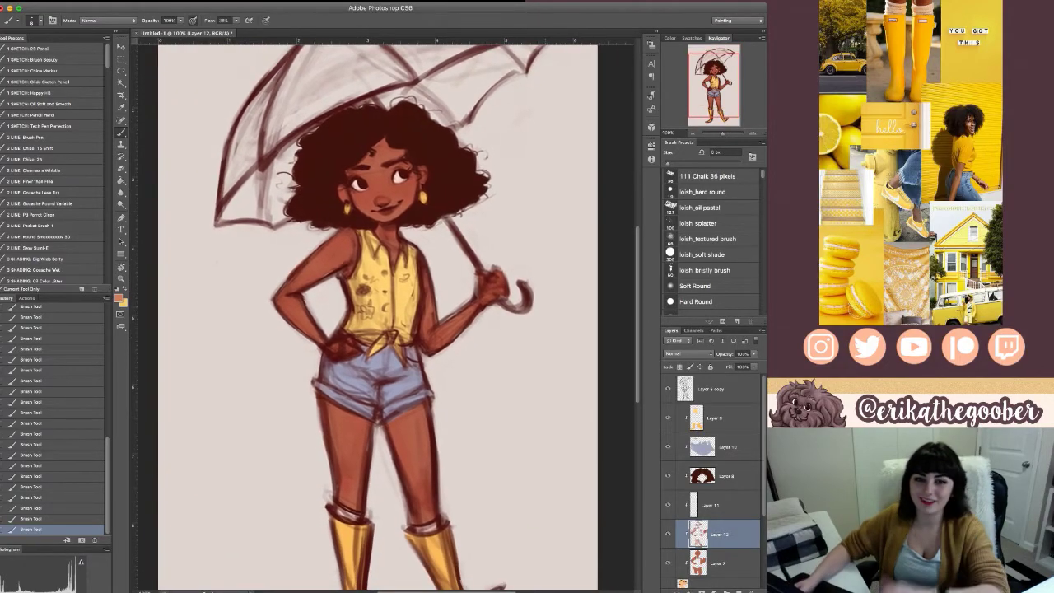
# - Step back through the last three brush strokes and restore them to compare the shading
pyautogui.press(']')
pyautogui.press(']')
pyautogui.press(']')
pyautogui.press(']')
pyautogui.press(']')
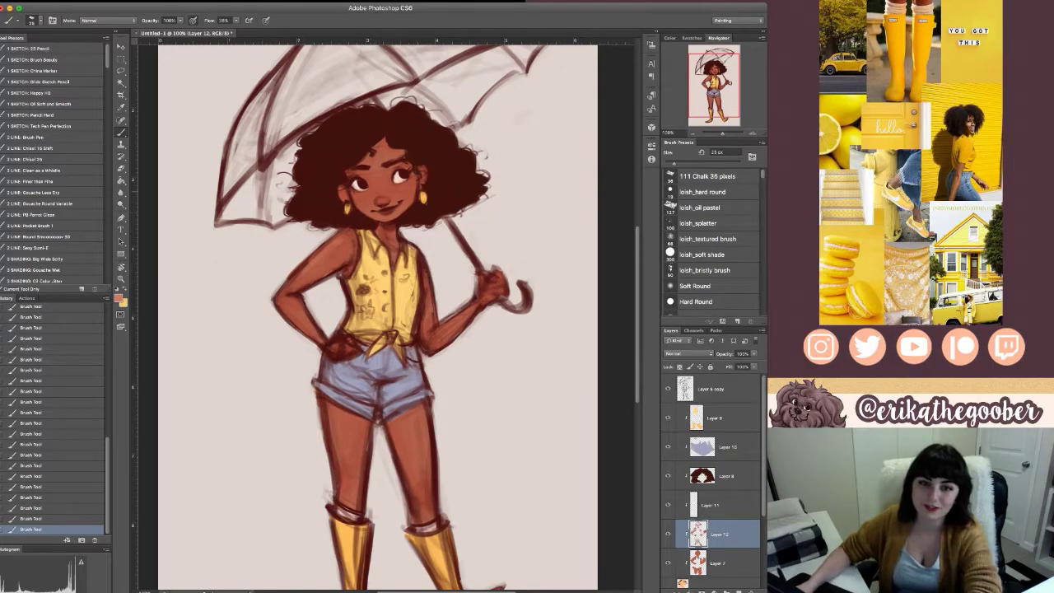
pyautogui.press('super+alt+z')
pyautogui.press('super+alt+z')
pyautogui.press('super+alt+z')
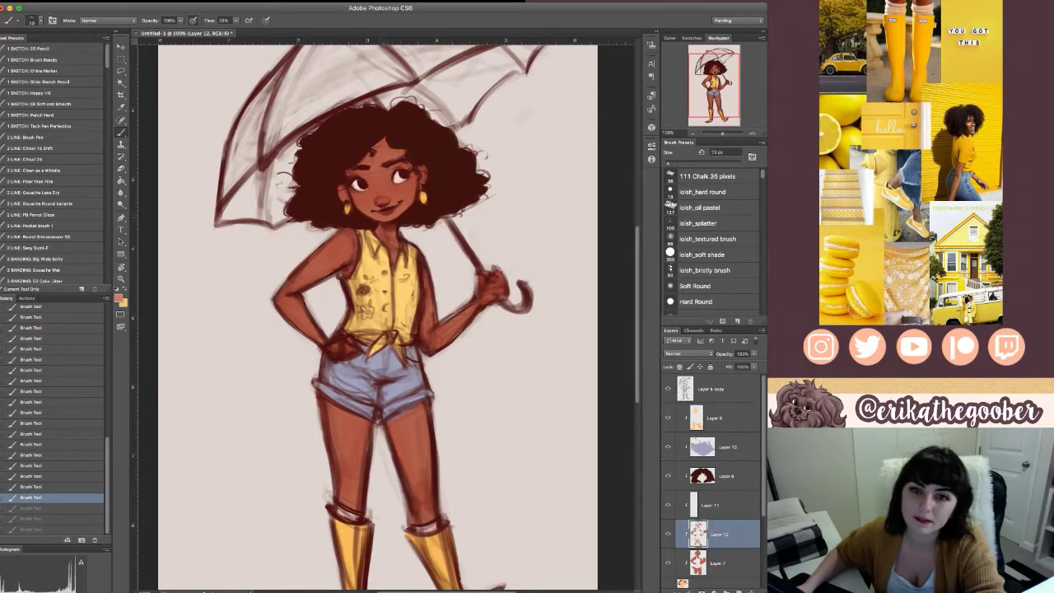
pyautogui.press('super+shift+z')
pyautogui.press('super+shift+z')
pyautogui.press('super+shift+z')
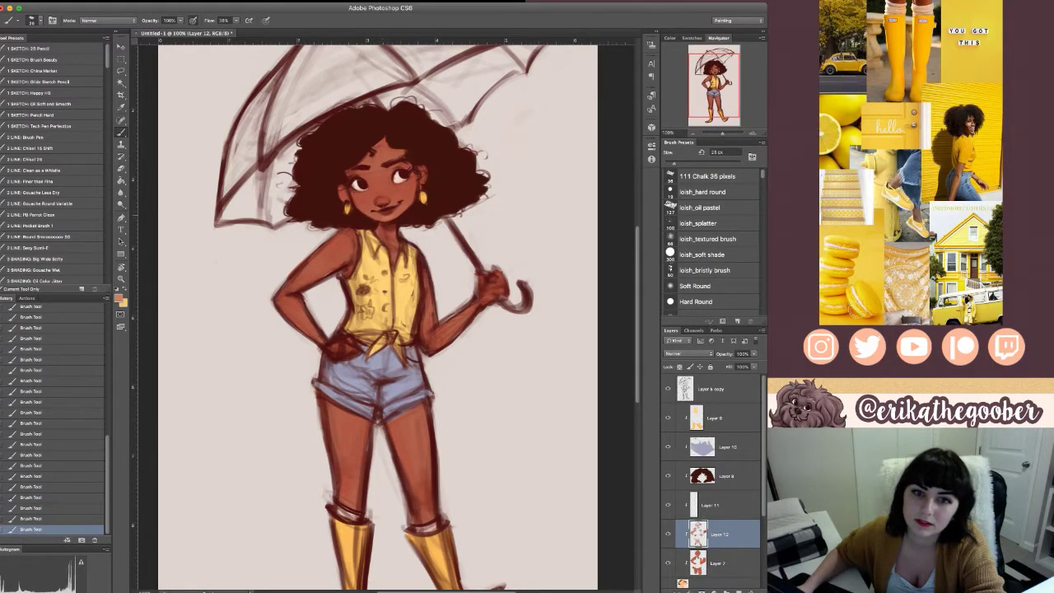
# - Brush the lighter skin tone onto the forehead above the eyebrows with a smaller brush
pyautogui.press('[')
pyautogui.press('[')
pyautogui.press('[')
pyautogui.press('[')
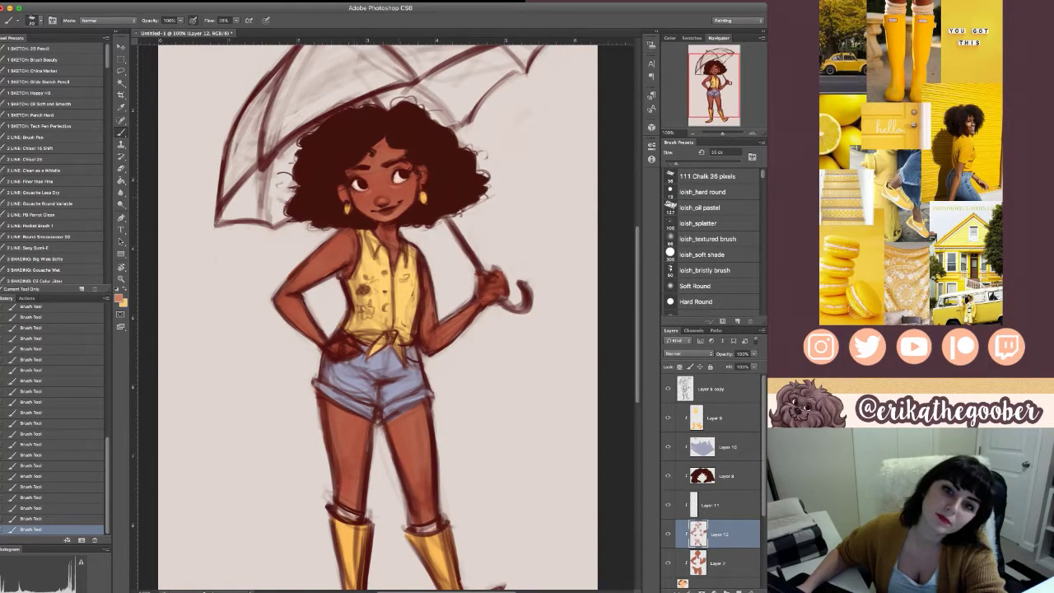
pyautogui.moveTo(375, 158); pyautogui.dragTo(383, 161)
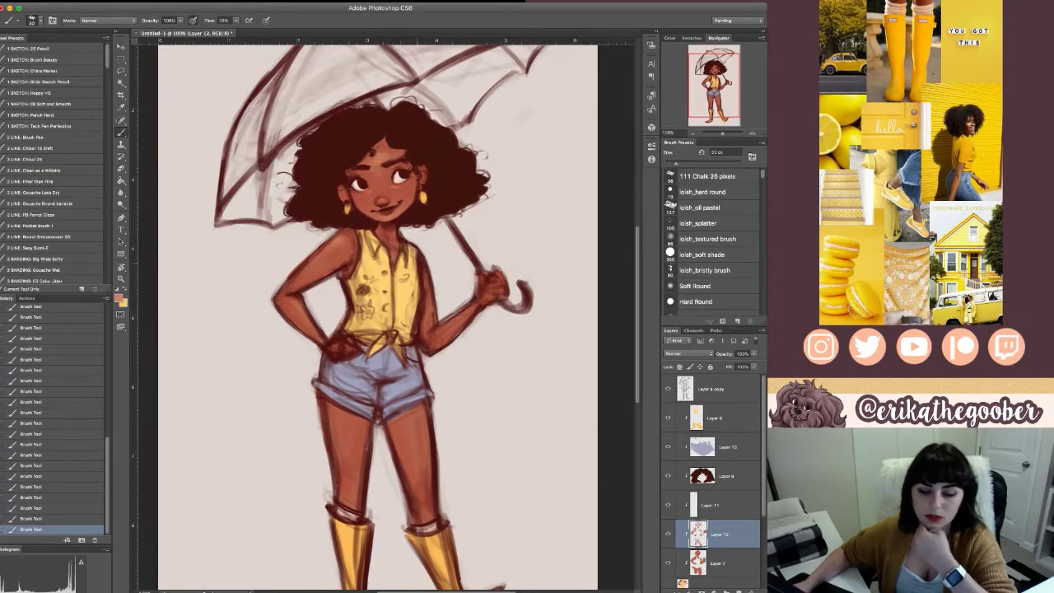
pyautogui.moveTo(422, 346); pyautogui.dragTo(410, 254)
pyautogui.press(']')
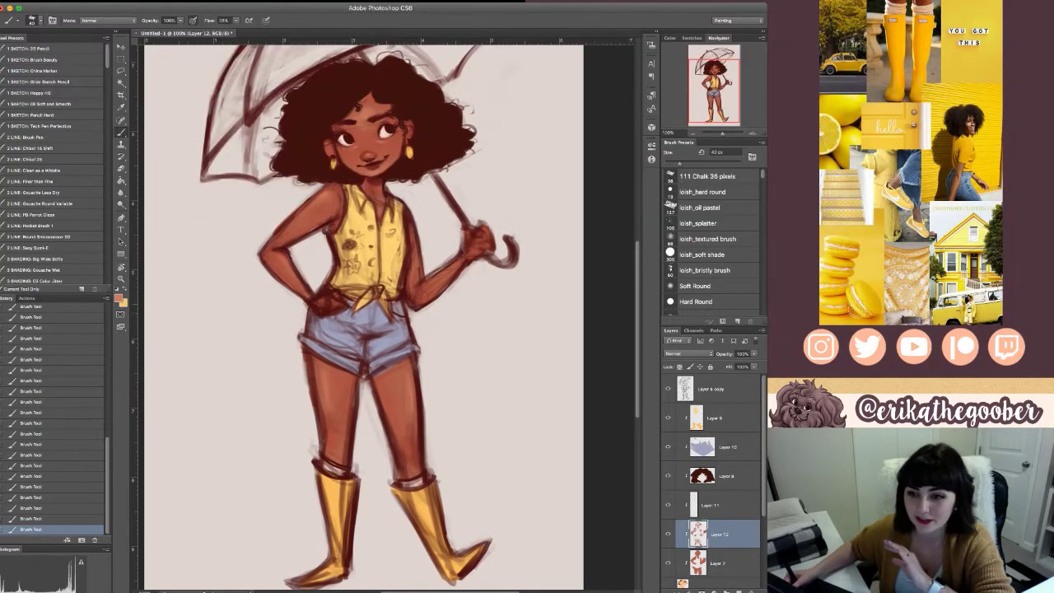
# - Sample a skin tone from the forehead area as the brush color for the skin shading layer
pyautogui.scroll(-1, 713, 481)
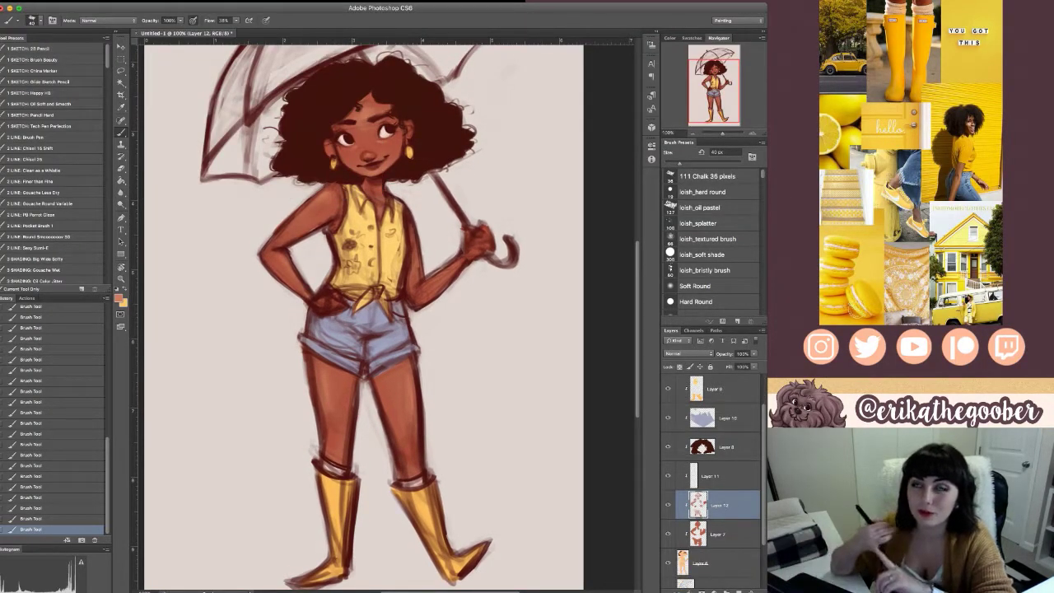
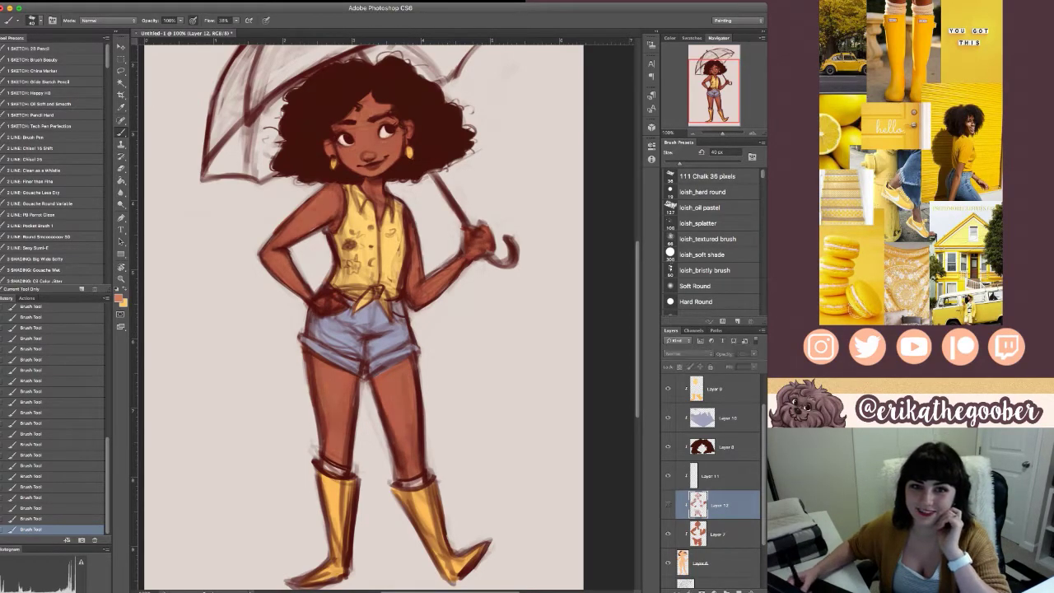
pyautogui.moveTo(364, 296); pyautogui.dragTo(362, 340)
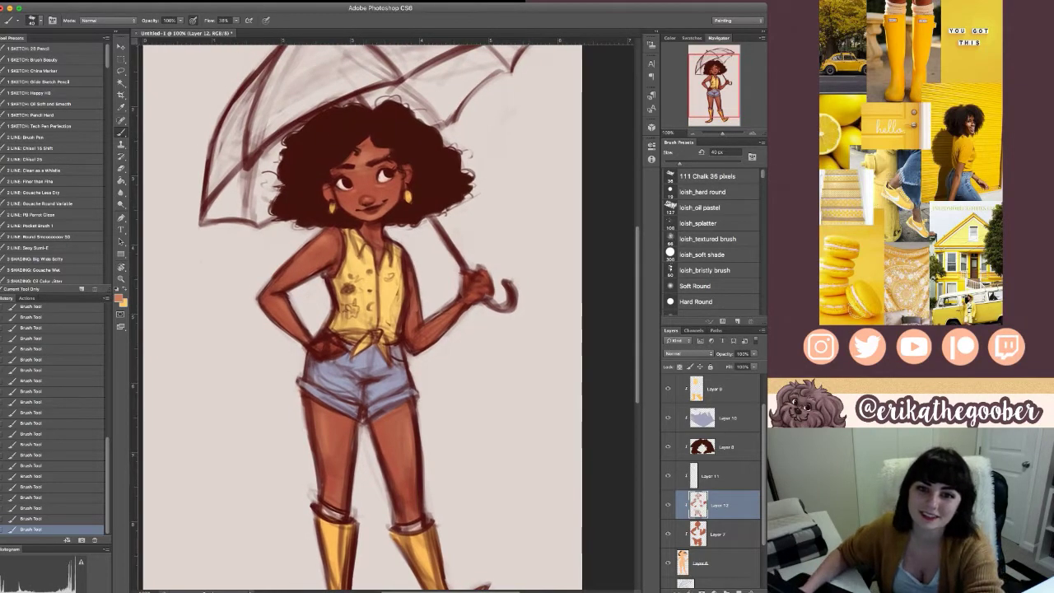
pyautogui.press('i')
pyautogui.moveTo(350, 169); pyautogui.dragTo(363, 170)
pyautogui.press('b')
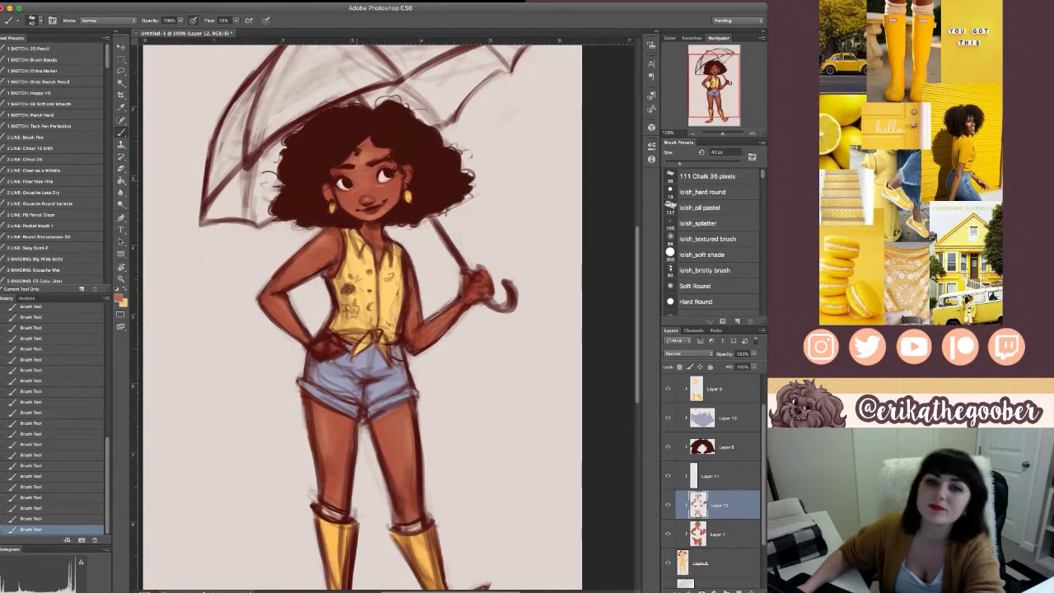
# - Select the hair layer, sample the dark brown of the hair and choose a darker shade for shading it
pyautogui.moveTo(362, 321); pyautogui.dragTo(400, 353)
pyautogui.click(715, 476)
pyautogui.hotkey('alt', ']')
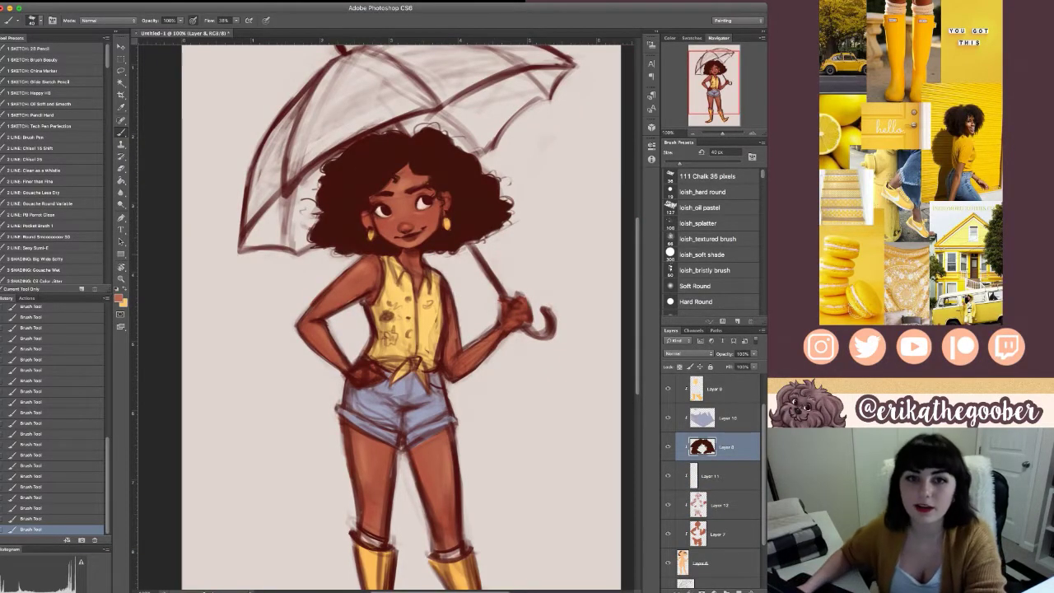
pyautogui.press('i')
pyautogui.click(362, 169)
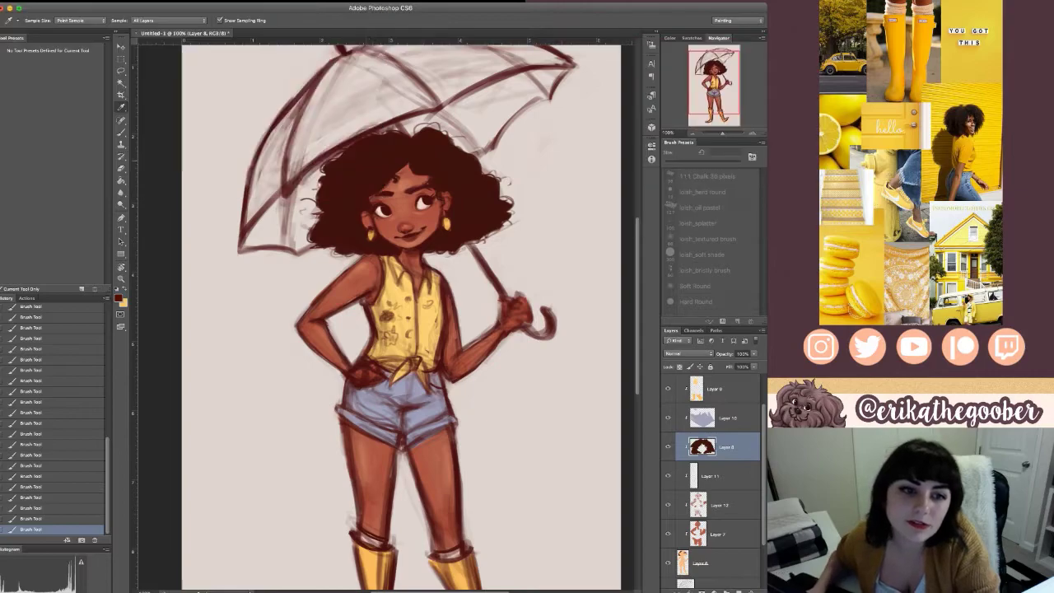
pyautogui.press('b')
pyautogui.press('i')
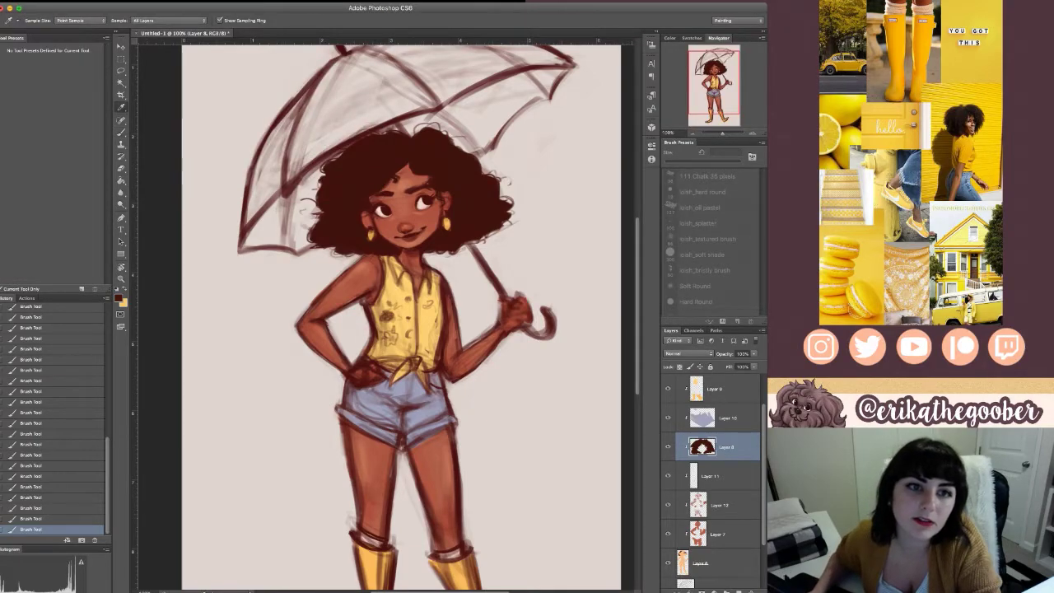
pyautogui.press('b')
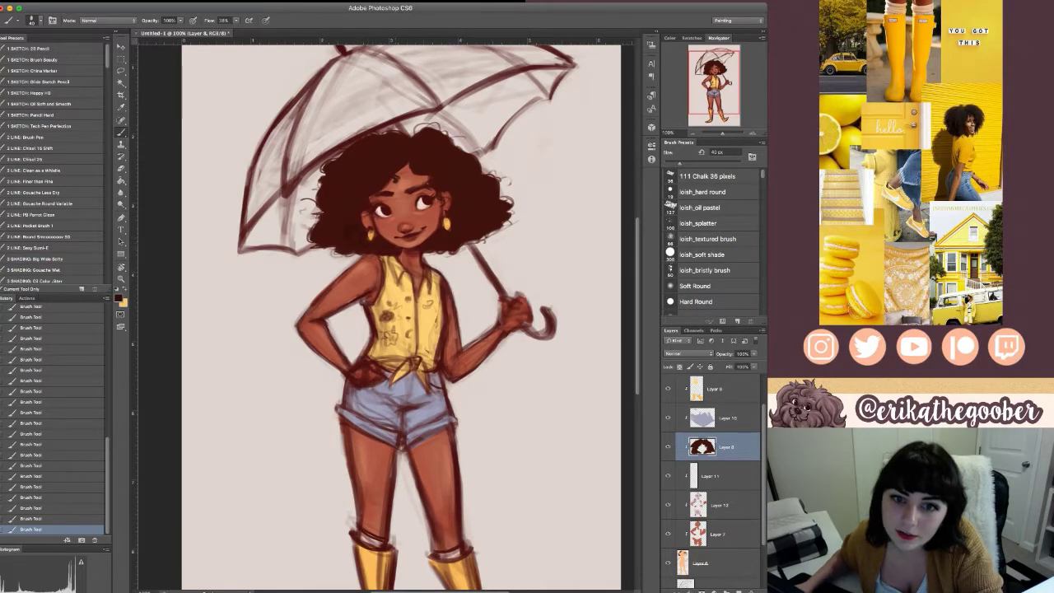
# - Brush subtle darker shading into the curly hair, varying the brush size
pyautogui.press('[')
pyautogui.press('[')
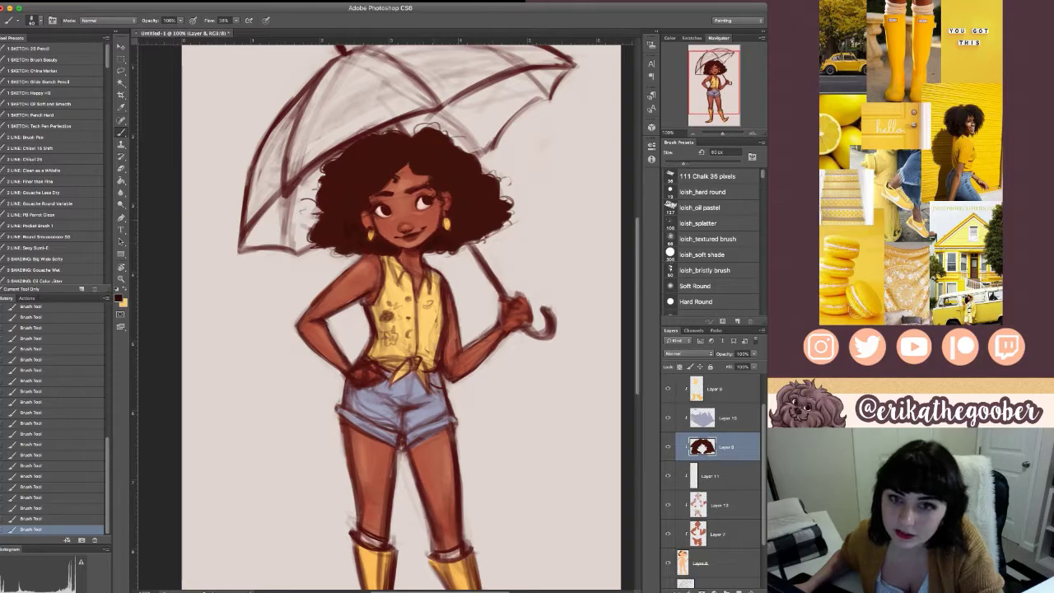
pyautogui.press(']')
pyautogui.press(']')
pyautogui.press(']')
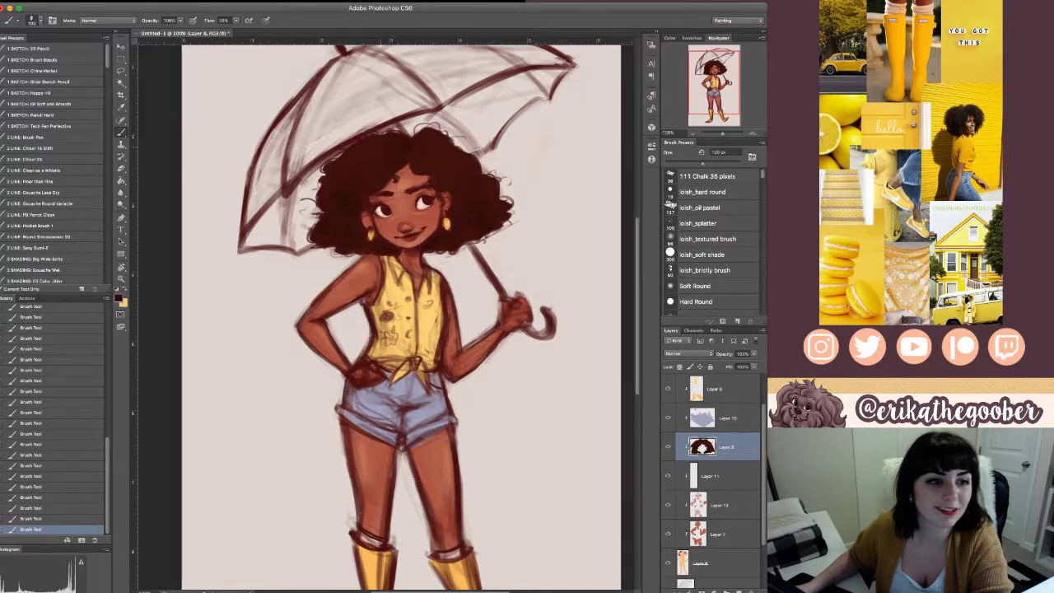
# - Create a new layer above the line sketch and choose the 111 Chalk 36 pixels brush, reduced to 20 px
pyautogui.hscroll(3, 379, 317)
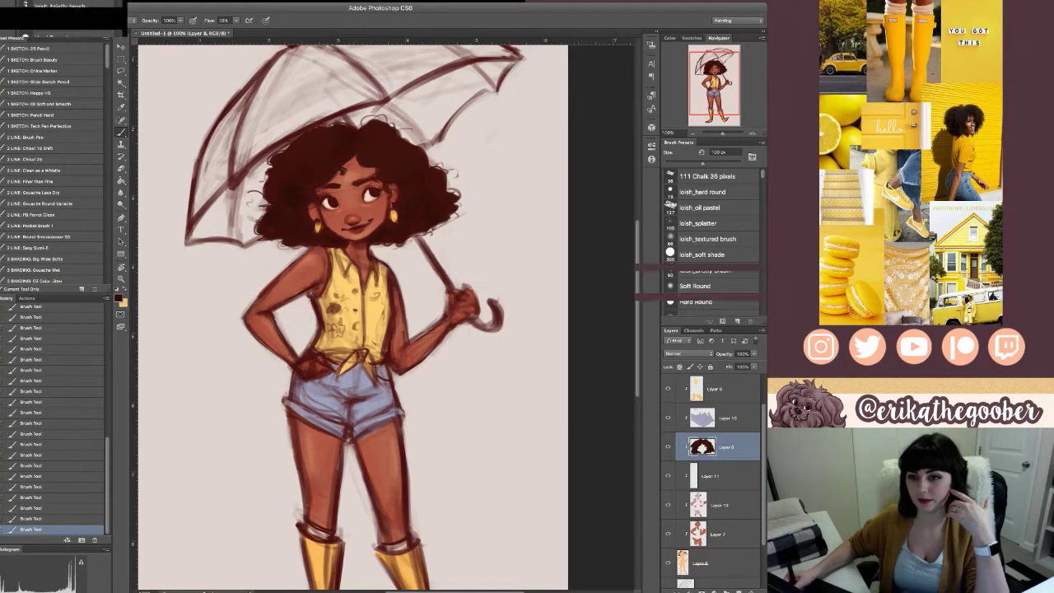
pyautogui.scroll(2, 711, 461)
pyautogui.click(715, 389)
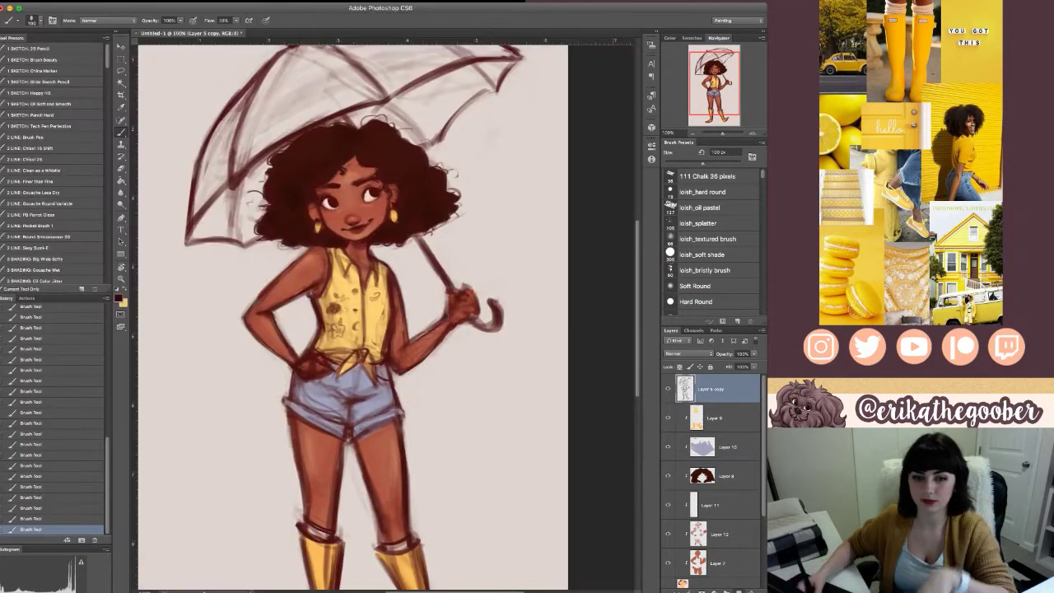
pyautogui.press('super+shift+alt+n')
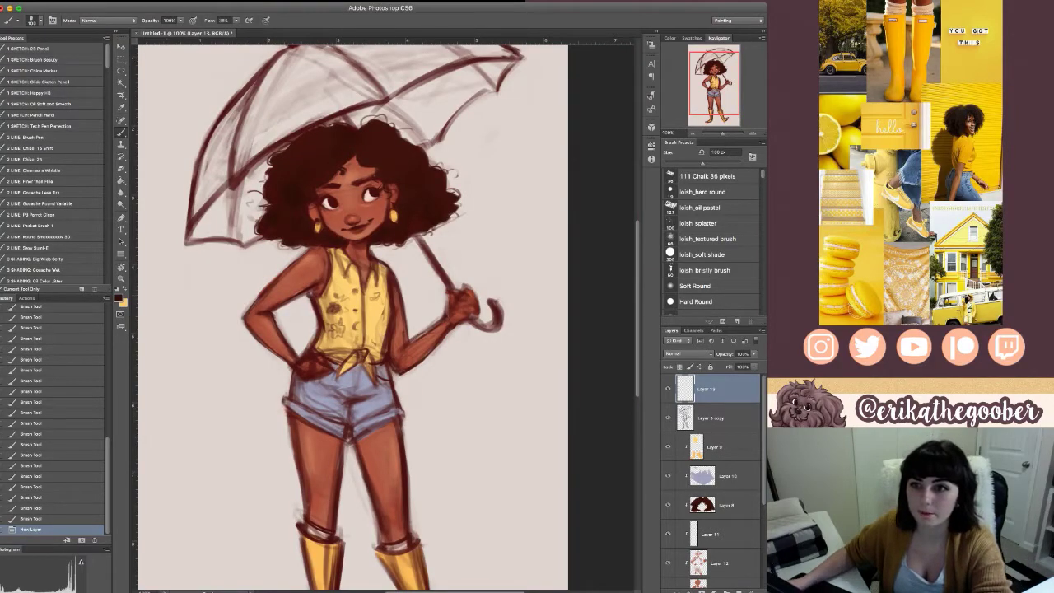
pyautogui.click(708, 177)
pyautogui.moveTo(354, 330); pyautogui.dragTo(542, 253)
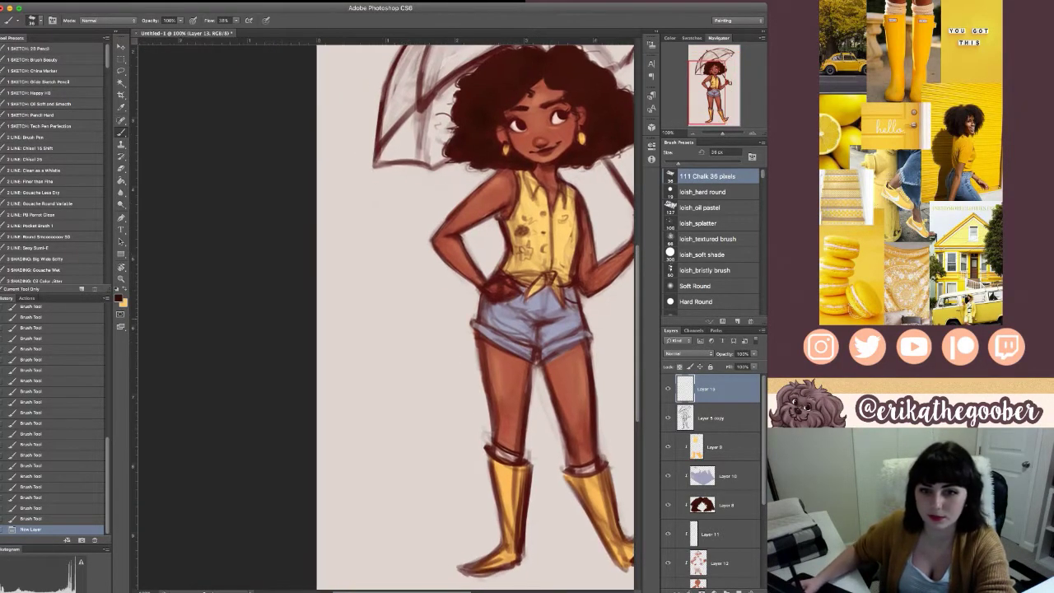
pyautogui.press('[')
pyautogui.press('[')
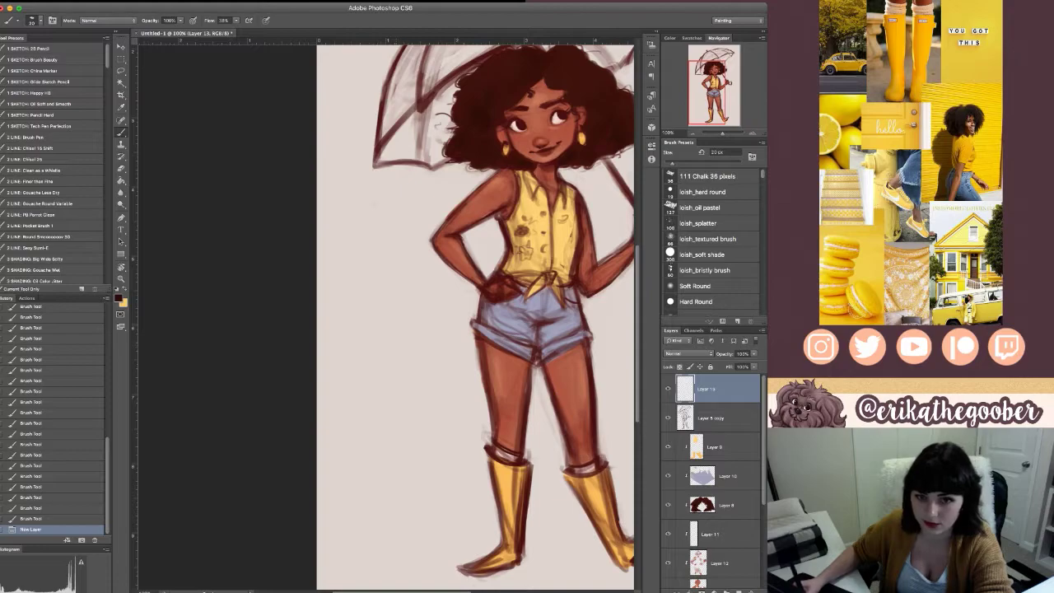
# - Sketch a rough oval on the empty background beside the girl's hip
pyautogui.moveTo(383, 334)
pyautogui.mouseDown()
pyautogui.moveTo(388, 368)
pyautogui.moveTo(408, 365)
pyautogui.moveTo(412, 348)
pyautogui.moveTo(383, 368)
pyautogui.moveTo(404, 366)
pyautogui.moveTo(360, 357)
pyautogui.moveTo(412, 363)
pyautogui.mouseUp()
pyautogui.press('super+z')
pyautogui.press(']')
pyautogui.moveTo(418, 345)
pyautogui.mouseDown()
pyautogui.moveTo(400, 369)
pyautogui.moveTo(415, 359)
pyautogui.mouseUp()
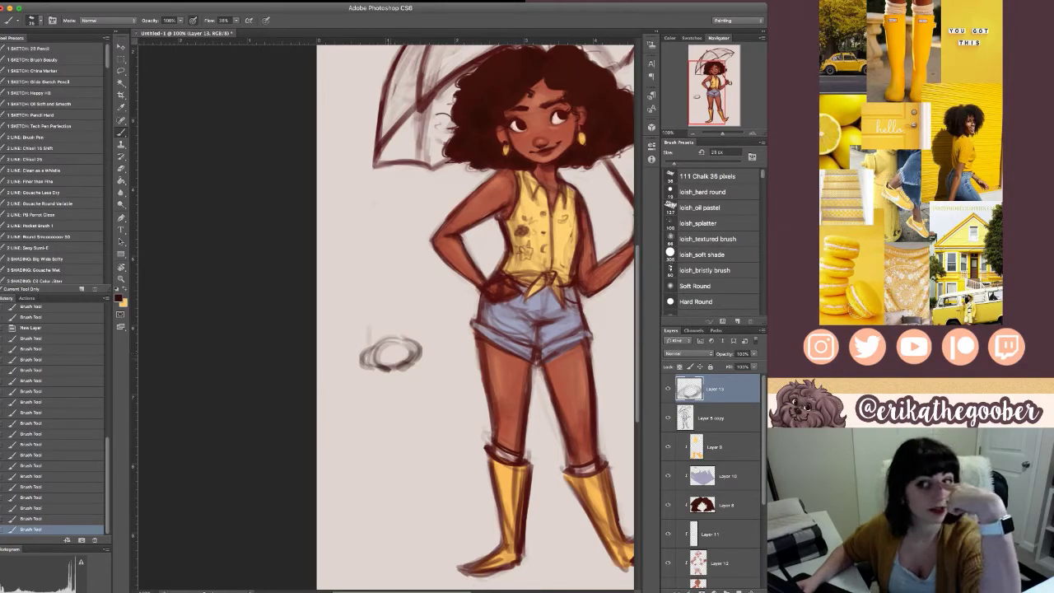
# - Draw converging lines above the oval to form a cone shape and shade the sides and the base
pyautogui.moveTo(379, 282)
pyautogui.mouseDown()
pyautogui.moveTo(375, 336)
pyautogui.moveTo(403, 337)
pyautogui.moveTo(395, 350)
pyautogui.mouseUp()
pyautogui.moveTo(377, 341)
pyautogui.mouseDown()
pyautogui.moveTo(378, 277)
pyautogui.moveTo(400, 339)
pyautogui.moveTo(379, 341)
pyautogui.mouseUp()
pyautogui.moveTo(383, 274)
pyautogui.mouseDown()
pyautogui.moveTo(413, 307)
pyautogui.moveTo(422, 344)
pyautogui.moveTo(363, 313)
pyautogui.moveTo(364, 347)
pyautogui.mouseUp()
pyautogui.moveTo(378, 297); pyautogui.dragTo(374, 346)
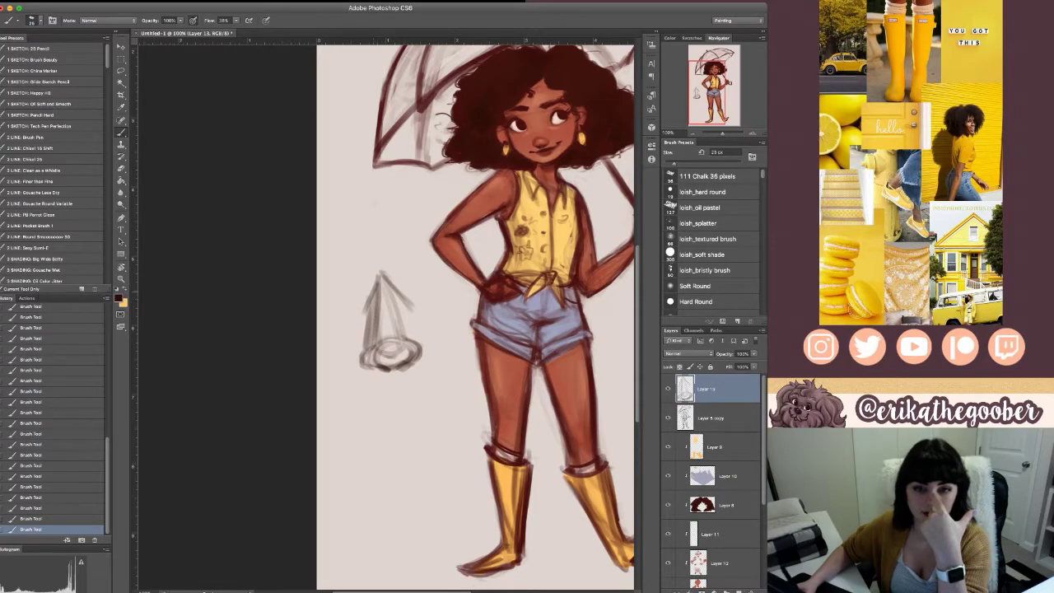
pyautogui.moveTo(390, 285); pyautogui.dragTo(415, 338)
pyautogui.moveTo(404, 301); pyautogui.dragTo(420, 335)
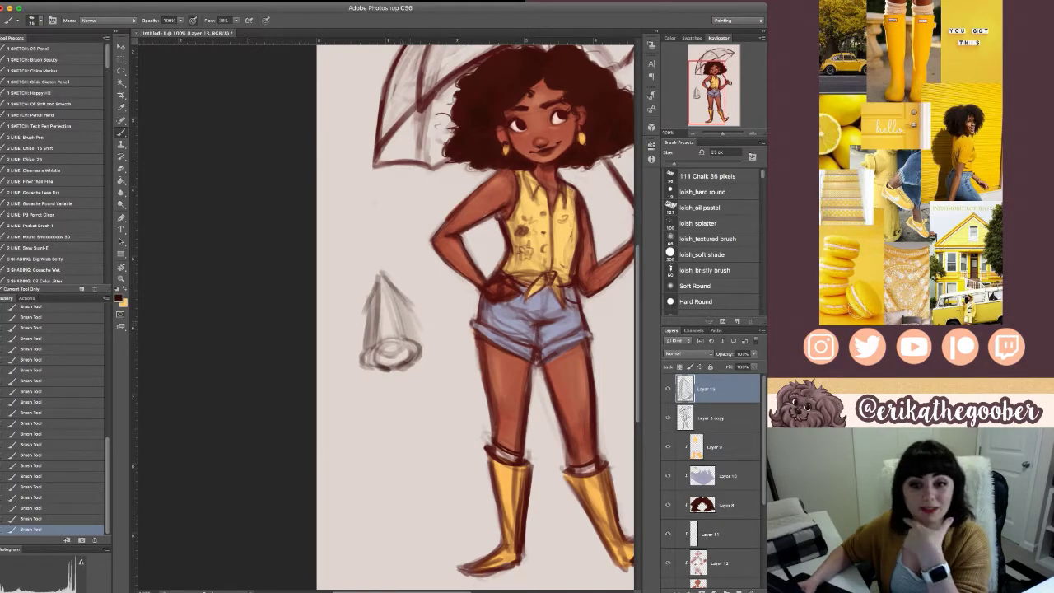
pyautogui.moveTo(380, 361); pyautogui.dragTo(400, 359)
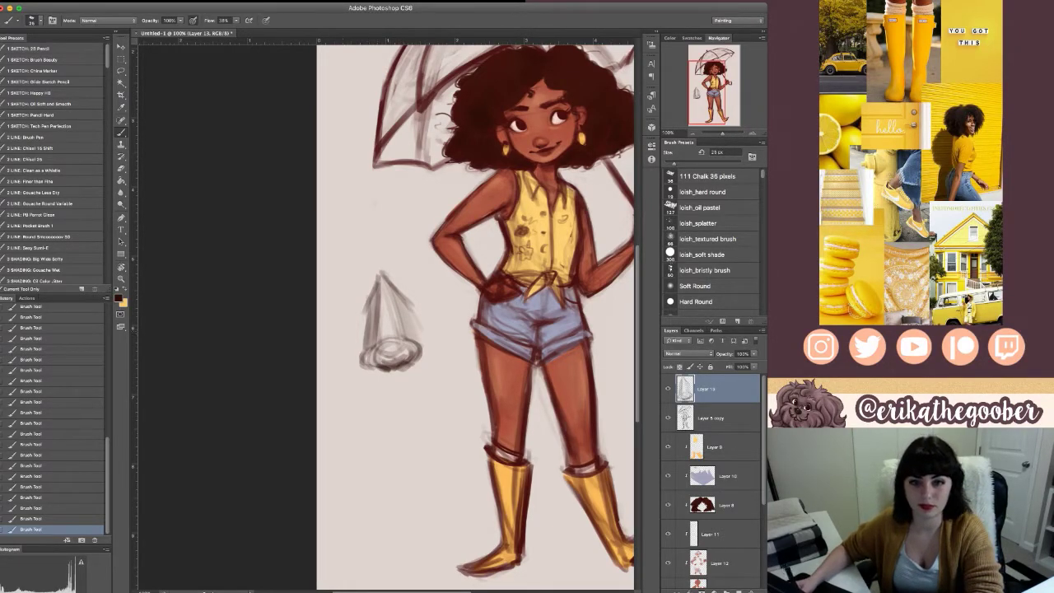
# - Erase the cone doodle beside the girl and delete its layer
pyautogui.moveTo(382, 274)
pyautogui.mouseDown()
pyautogui.moveTo(367, 366)
pyautogui.moveTo(404, 362)
pyautogui.moveTo(417, 346)
pyautogui.mouseUp()
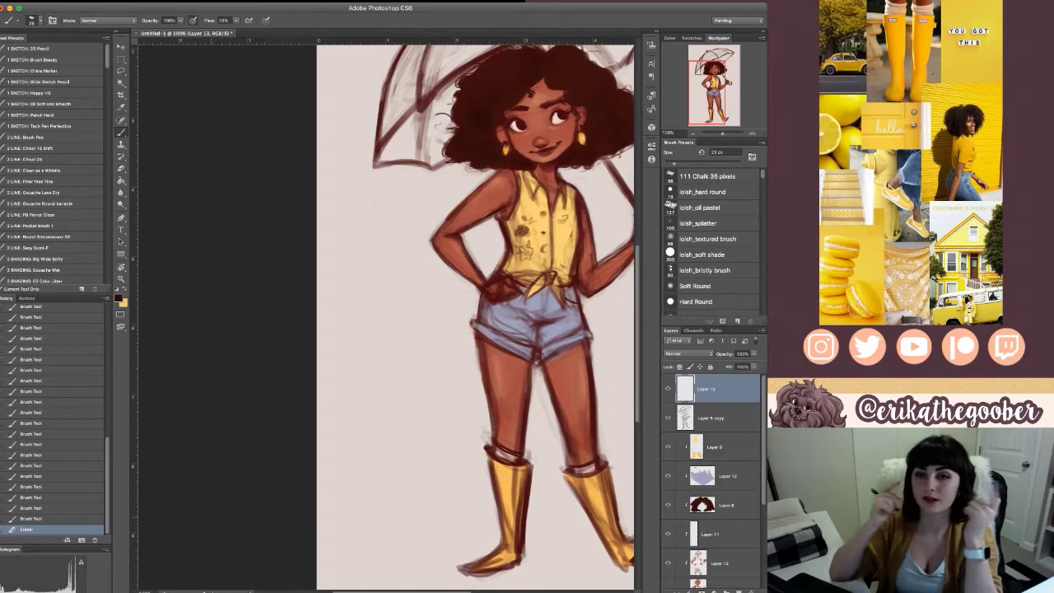
pyautogui.moveTo(461, 264); pyautogui.dragTo(361, 337)
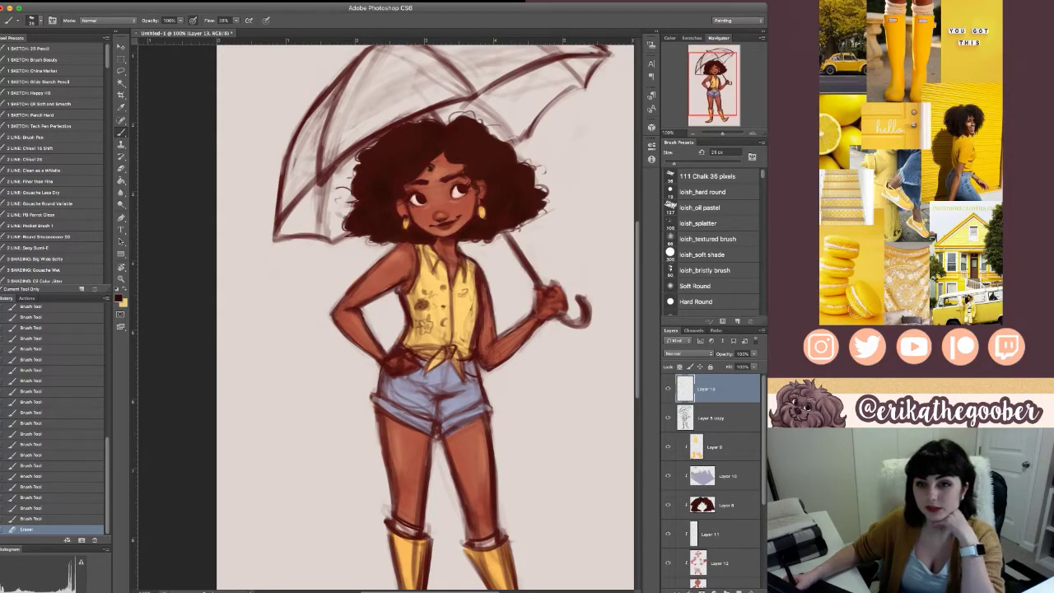
pyautogui.click(668, 389)
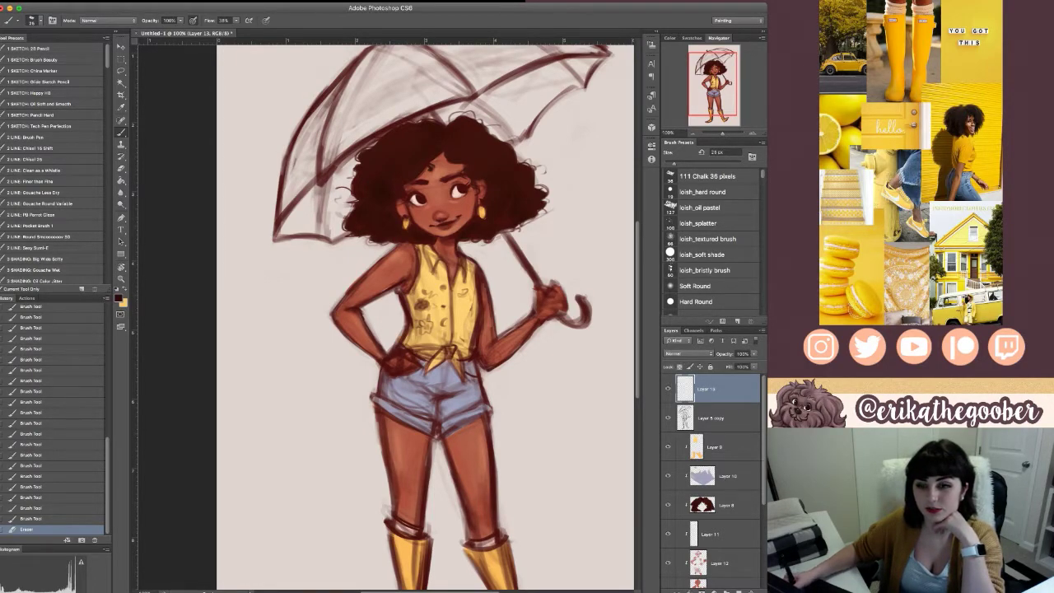
pyautogui.click(750, 591)
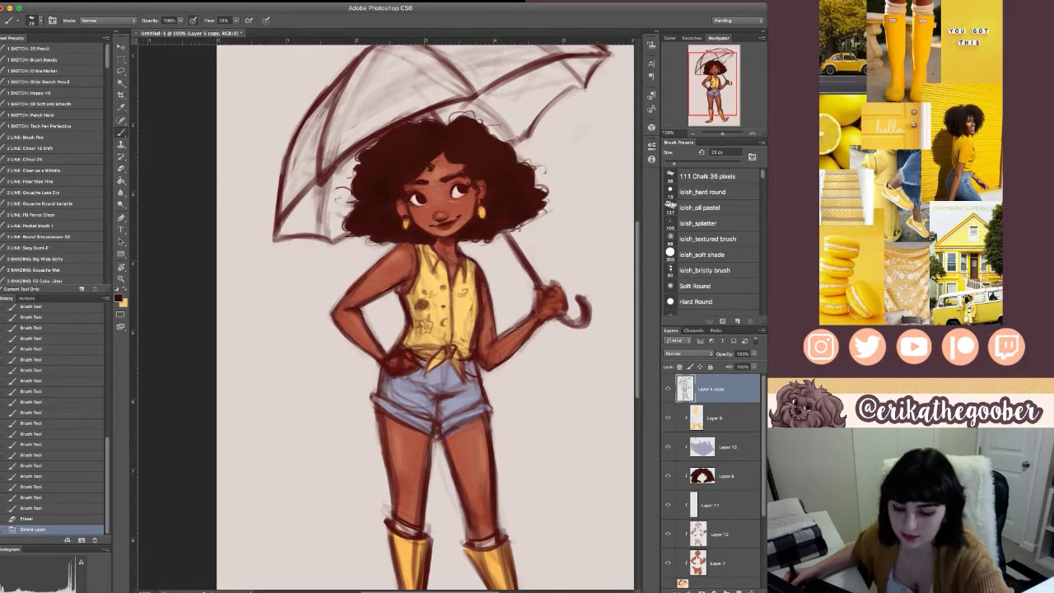
pyautogui.press('f')
pyautogui.press('f')
pyautogui.press('f')
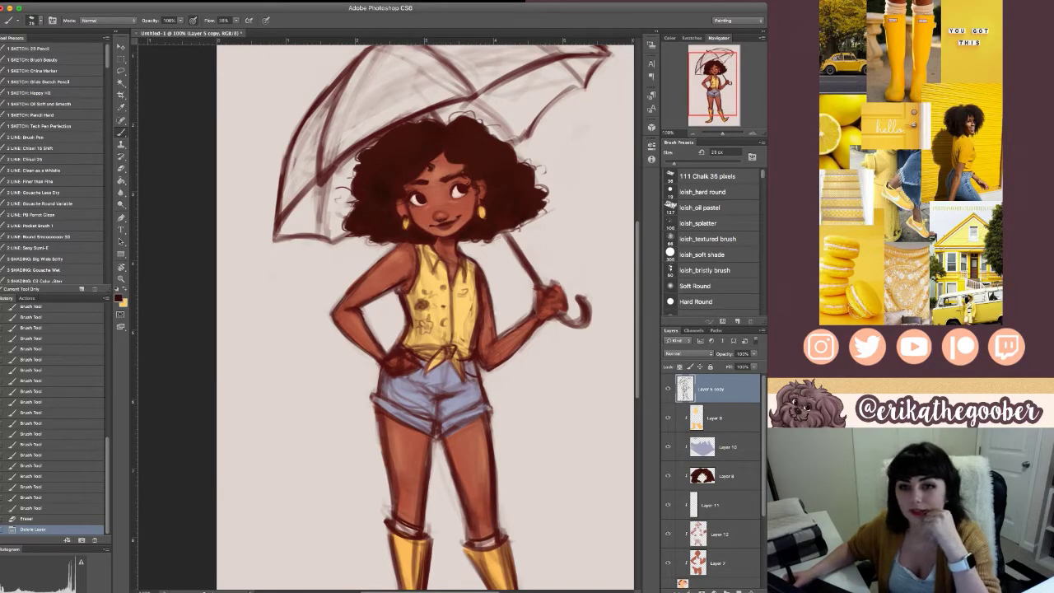
pyautogui.moveTo(425, 297); pyautogui.dragTo(382, 341)
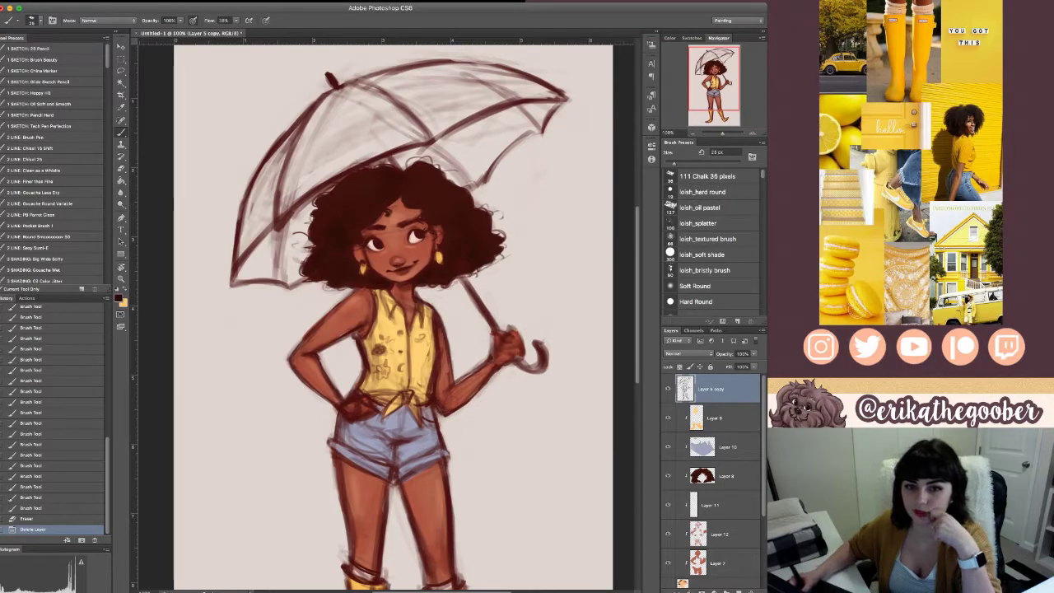
# - Select the hair layer, sample a brown from the hair and choose the China Marker sketch brush preset
pyautogui.scroll(-1, 394, 317)
pyautogui.click(726, 476)
pyautogui.press('f')
pyautogui.press('f')
pyautogui.press('f')
pyautogui.press('i')
pyautogui.keyDown('alt'); pyautogui.click(355, 179); pyautogui.keyUp('alt')
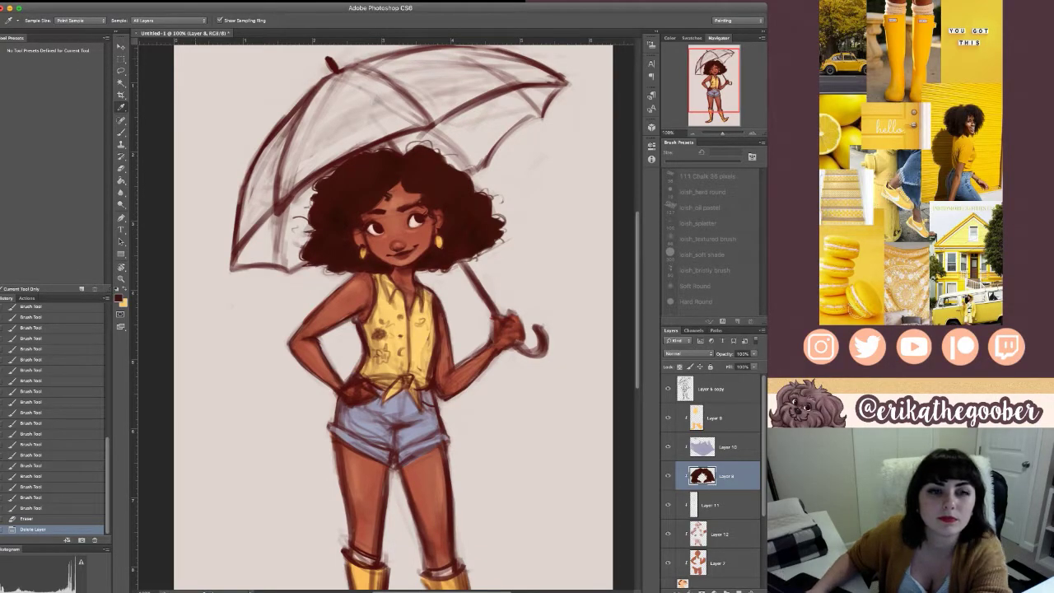
pyautogui.press('b')
pyautogui.click(34, 71)
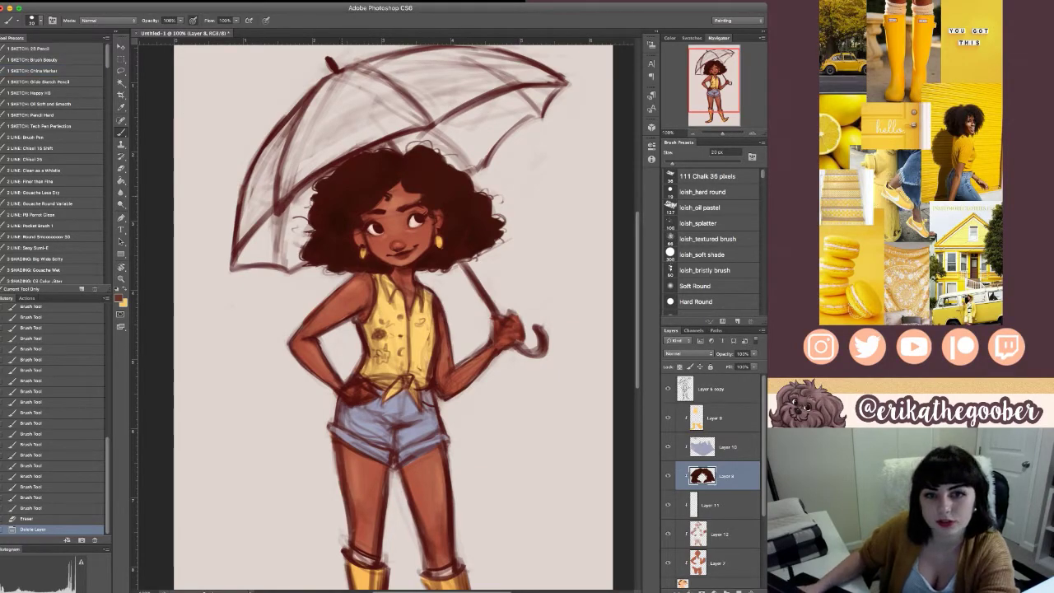
# - Draw lighter brown curl strokes along the outer side of the hair under the umbrella, varying the brush size
pyautogui.press(']')
pyautogui.moveTo(356, 177); pyautogui.dragTo(340, 202)
pyautogui.moveTo(362, 182)
pyautogui.mouseDown()
pyautogui.moveTo(344, 211)
pyautogui.moveTo(315, 206)
pyautogui.mouseUp()
pyautogui.moveTo(323, 198)
pyautogui.mouseDown()
pyautogui.moveTo(309, 221)
pyautogui.moveTo(297, 217)
pyautogui.moveTo(301, 240)
pyautogui.mouseUp()
pyautogui.press('[')
pyautogui.press('[')
pyautogui.moveTo(314, 235); pyautogui.dragTo(304, 257)
# - Add lighter brown curls around the hair parting and along both outer edges of the hair
pyautogui.press(']')
pyautogui.moveTo(394, 174); pyautogui.dragTo(384, 192)
pyautogui.moveTo(400, 173)
pyautogui.mouseDown()
pyautogui.moveTo(394, 191)
pyautogui.moveTo(419, 191)
pyautogui.mouseUp()
pyautogui.moveTo(310, 216)
pyautogui.mouseDown()
pyautogui.moveTo(296, 219)
pyautogui.moveTo(297, 234)
pyautogui.mouseUp()
pyautogui.moveTo(309, 234); pyautogui.dragTo(298, 231)
pyautogui.moveTo(493, 196)
pyautogui.mouseDown()
pyautogui.moveTo(504, 203)
pyautogui.moveTo(505, 245)
pyautogui.mouseUp()
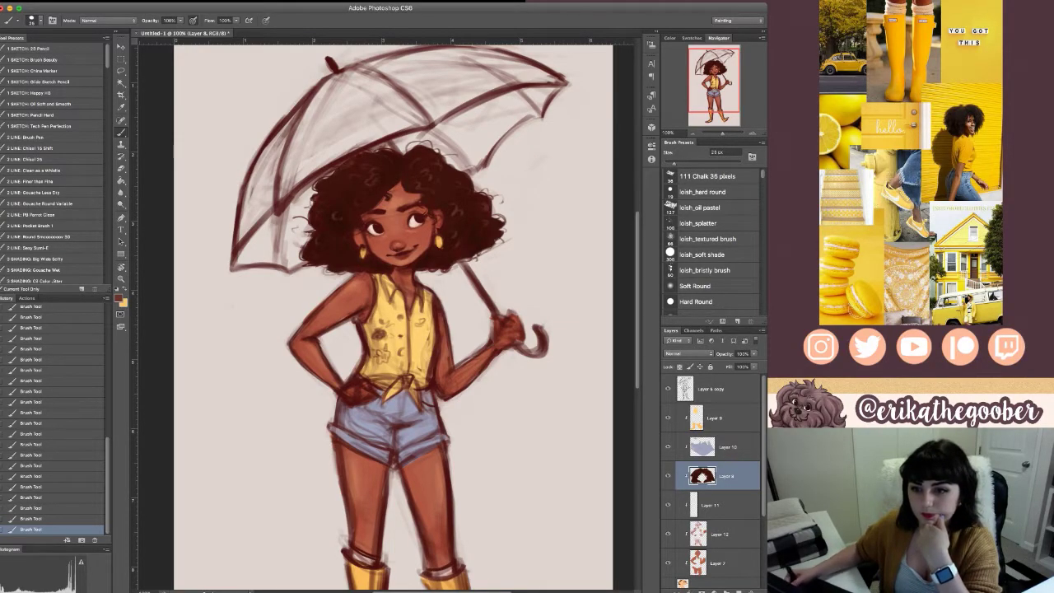
# - Create a new layer above the line sketch and clip it to the sketch layer
pyautogui.click(712, 389)
pyautogui.press('super+shift+alt+n')
pyautogui.press('x')
pyautogui.press('super+alt+g')
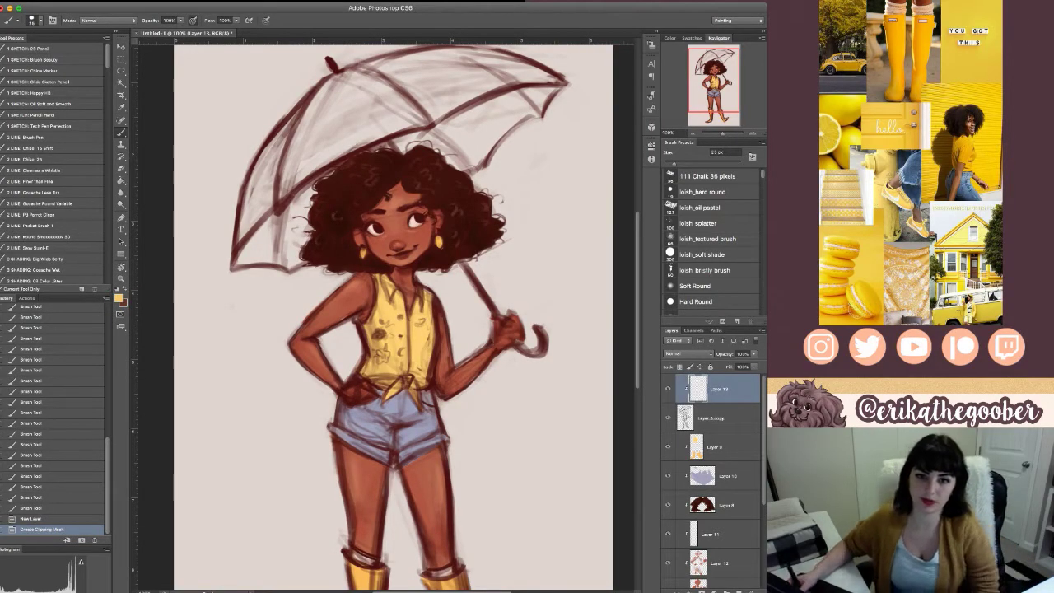
# - Pick a very dark brown and set the 111 Chalk 36 pixels brush to 90 px for recolouring the linework
pyautogui.press('super+minus')
pyautogui.press('super+minus')
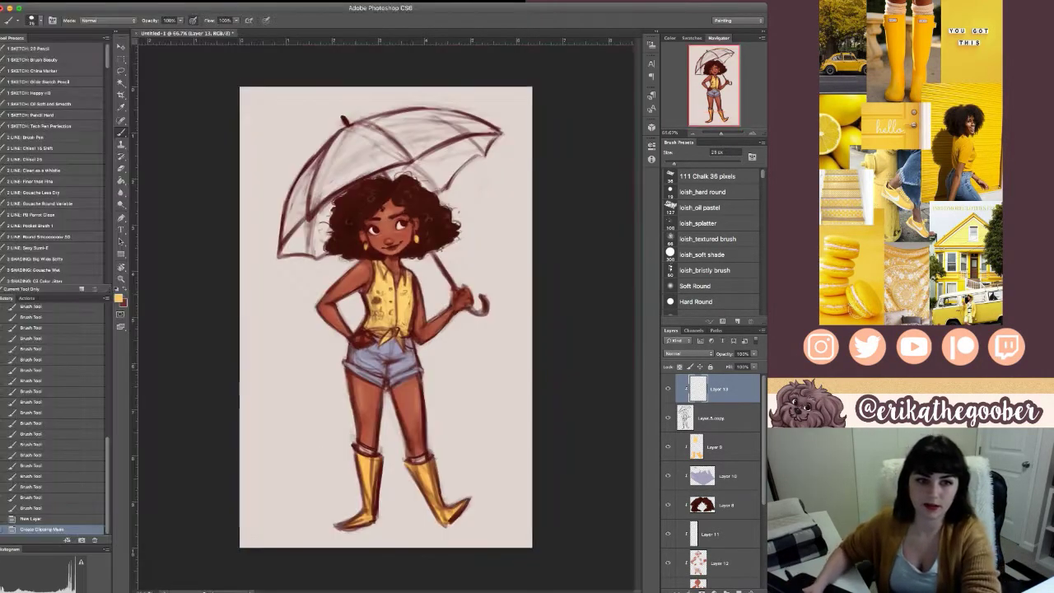
pyautogui.press('i')
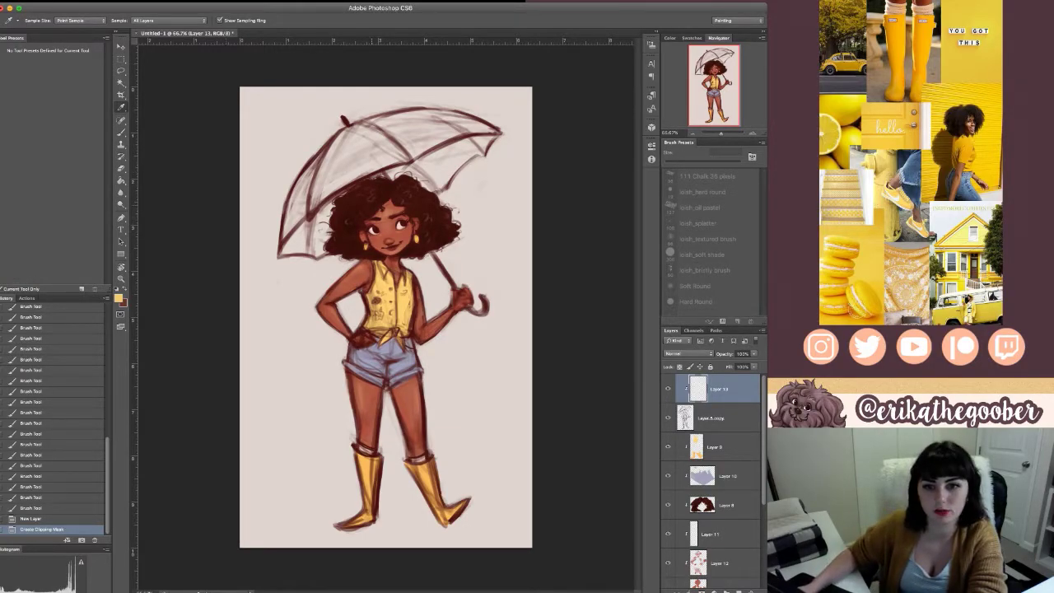
pyautogui.press('b')
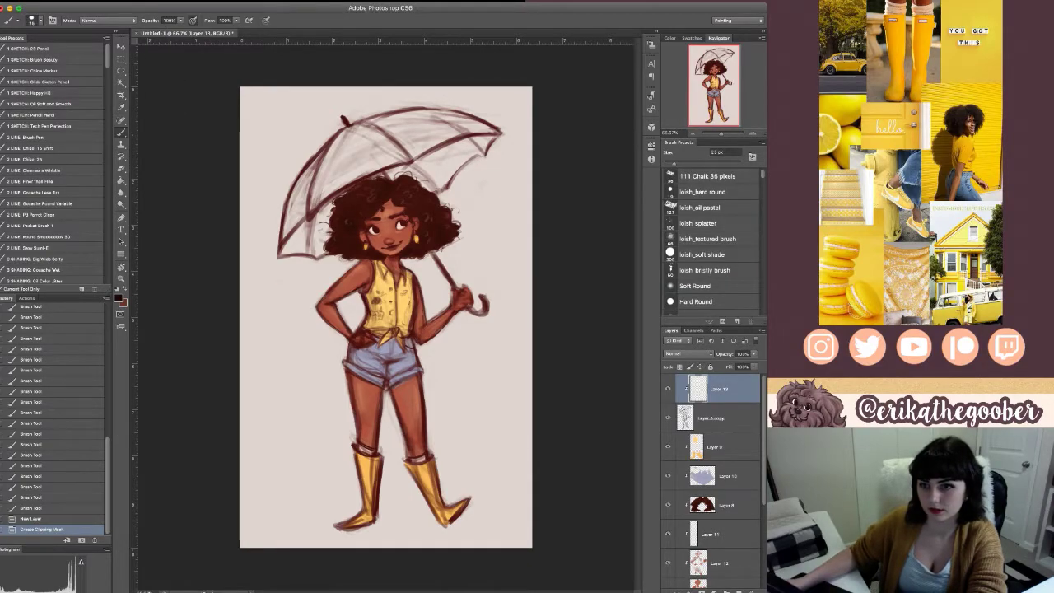
pyautogui.click(708, 176)
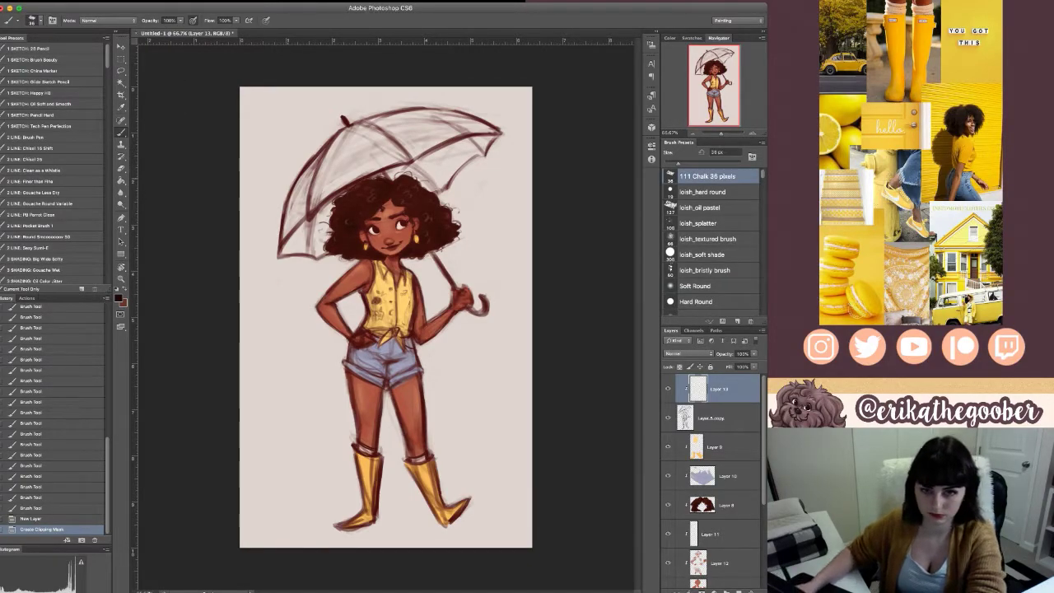
pyautogui.press(']')
pyautogui.press(']')
pyautogui.press(']')
pyautogui.press(']')
pyautogui.press(']')
pyautogui.press(']')
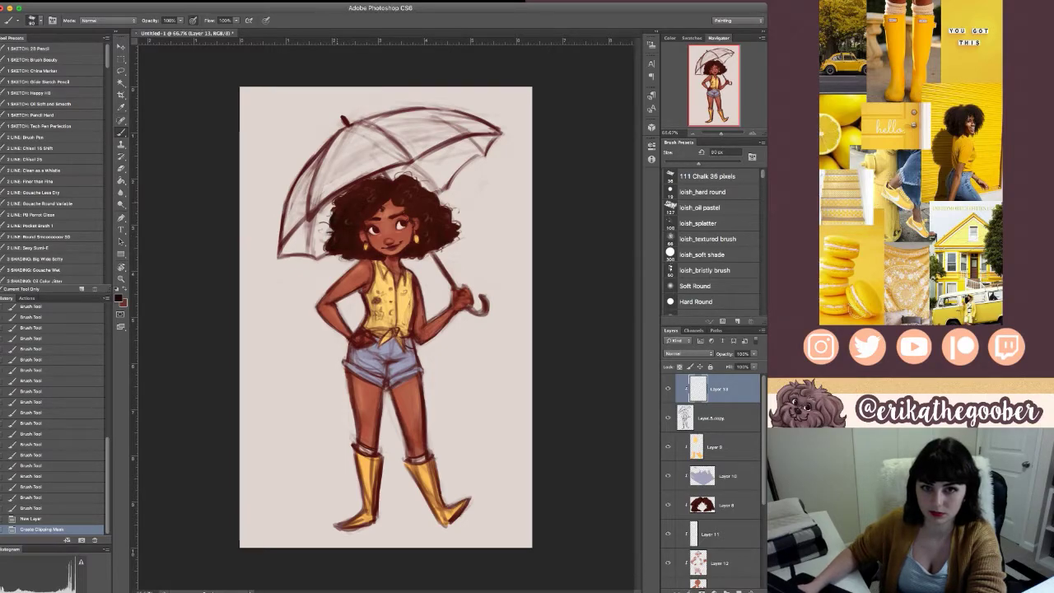
# - Paint the dark brown over the hair linework on the clipped layer, from the outer curls to the parting
pyautogui.moveTo(369, 232)
pyautogui.mouseDown()
pyautogui.moveTo(379, 224)
pyautogui.moveTo(336, 245)
pyautogui.mouseUp()
pyautogui.press('super+plus')
pyautogui.scroll(4, 385, 317)
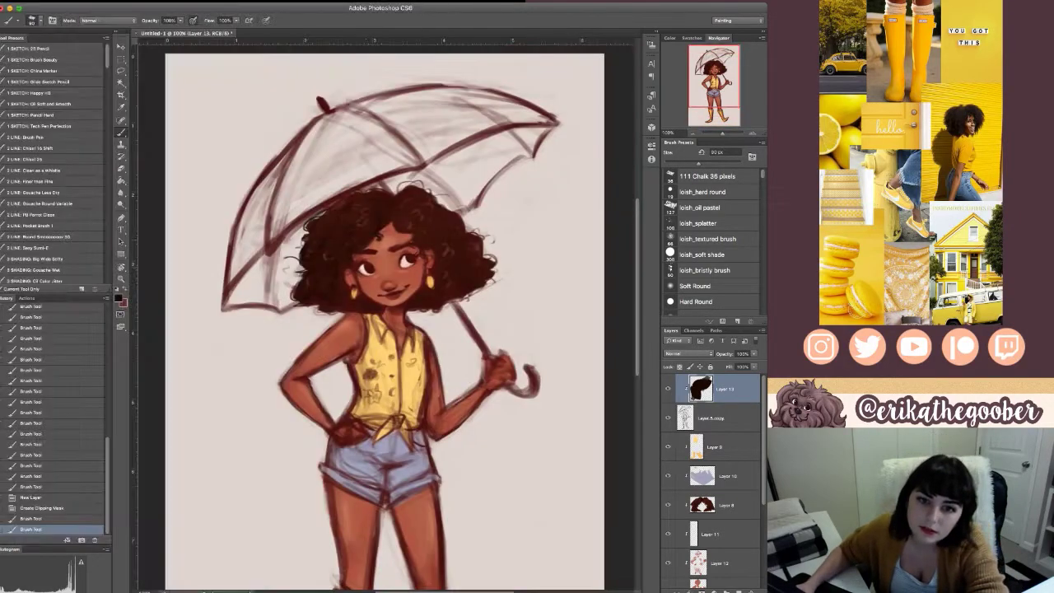
pyautogui.moveTo(382, 221)
pyautogui.mouseDown()
pyautogui.moveTo(378, 239)
pyautogui.moveTo(363, 237)
pyautogui.moveTo(418, 245)
pyautogui.moveTo(364, 252)
pyautogui.moveTo(418, 243)
pyautogui.mouseUp()
pyautogui.press(']')
pyautogui.press(']')
pyautogui.press(']')
pyautogui.press(']')
pyautogui.press(']')
pyautogui.press(']')
pyautogui.press(']')
pyautogui.moveTo(327, 262); pyautogui.dragTo(336, 290)
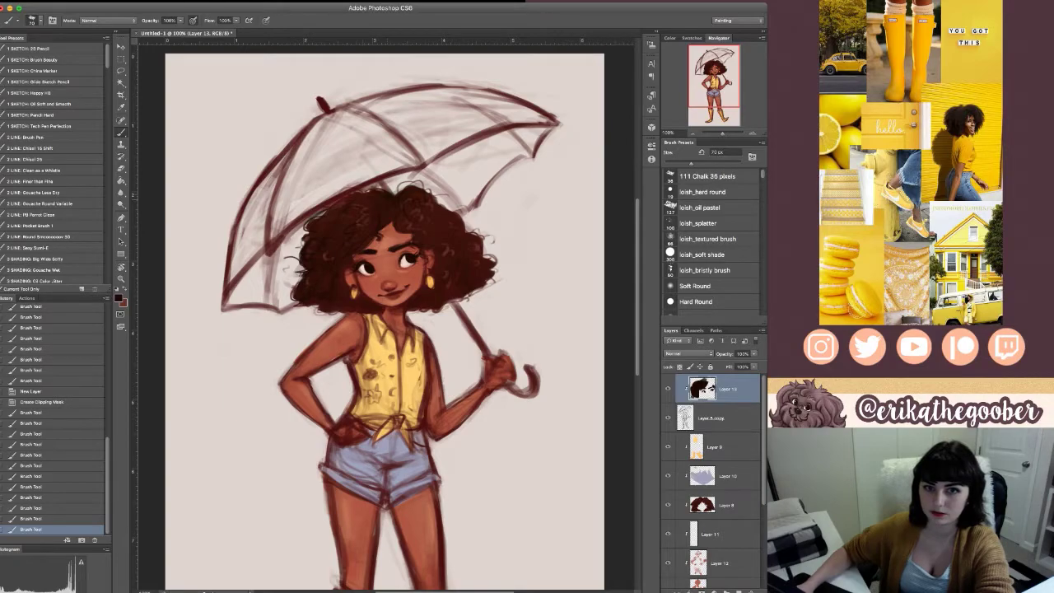
# - Darken the linework around the forehead hairline and the outer curls with a smaller brush
pyautogui.moveTo(350, 222)
pyautogui.mouseDown()
pyautogui.moveTo(396, 206)
pyautogui.moveTo(428, 227)
pyautogui.moveTo(372, 247)
pyautogui.mouseUp()
pyautogui.press('[')
pyautogui.press('[')
pyautogui.press('[')
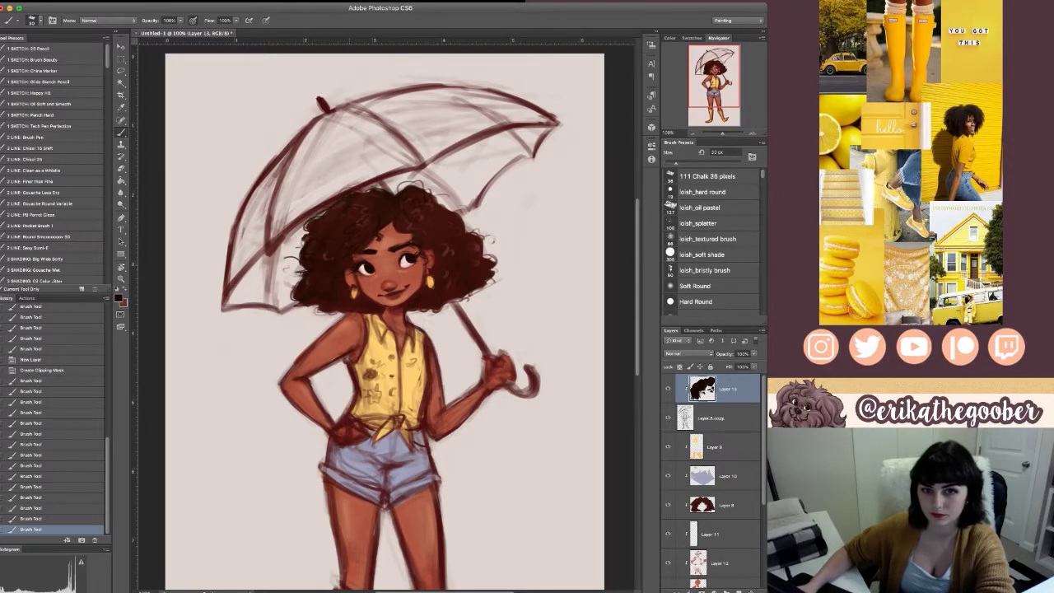
pyautogui.moveTo(305, 247); pyautogui.dragTo(295, 270)
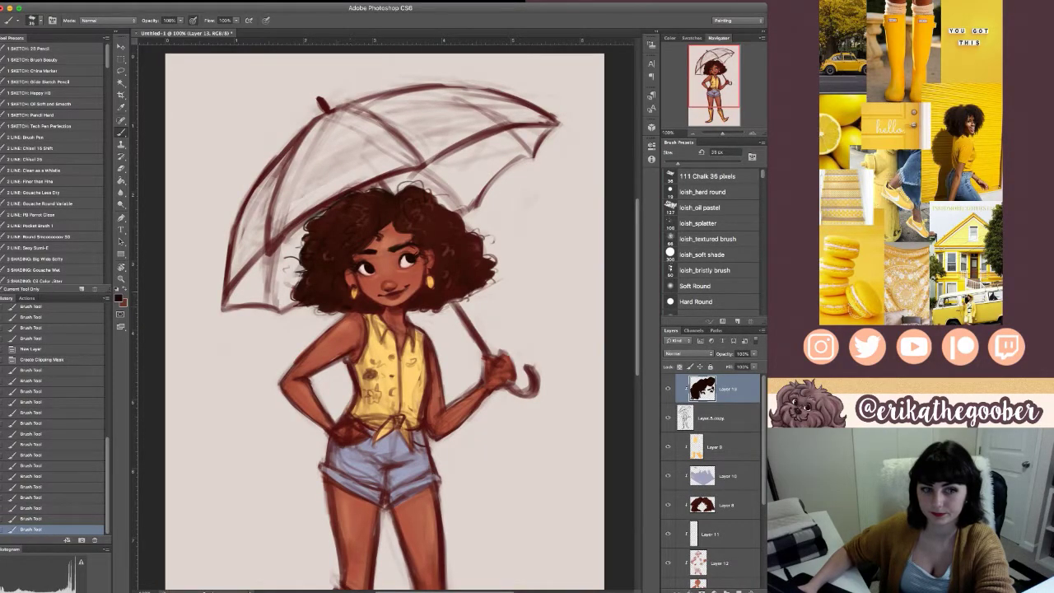
# - Darken the hair linework beside the far cheek and at the parting above the forehead
pyautogui.moveTo(430, 230); pyautogui.dragTo(439, 253)
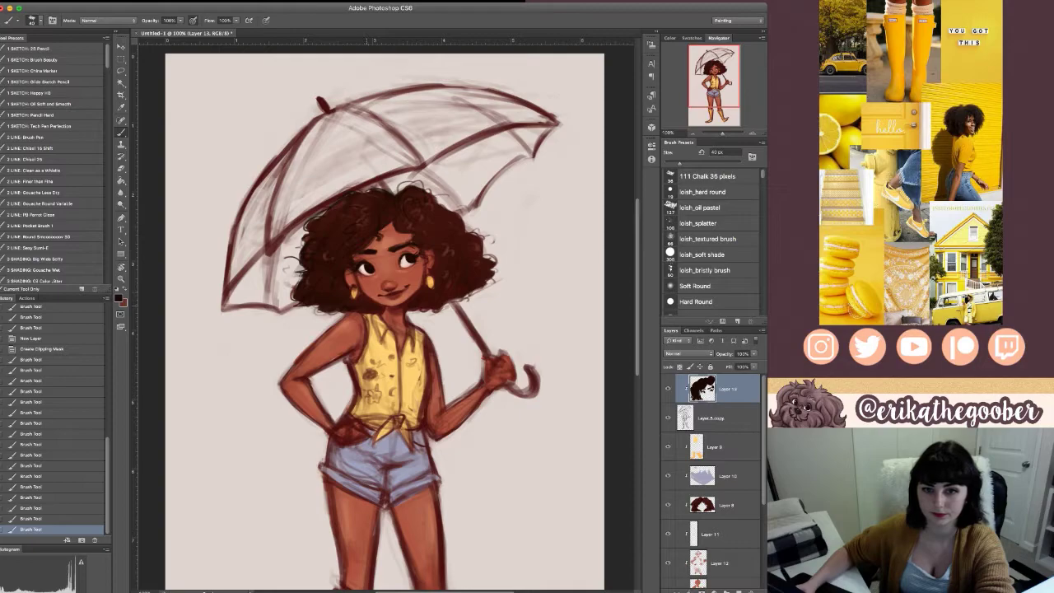
pyautogui.moveTo(396, 211); pyautogui.dragTo(387, 227)
pyautogui.press('[')
pyautogui.press('[')
pyautogui.press('[')
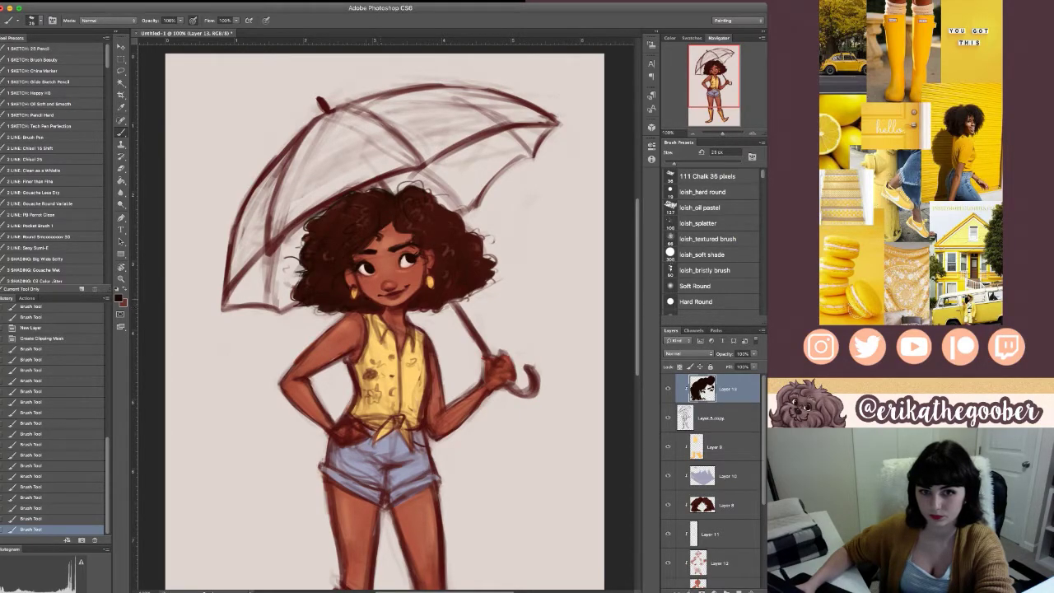
# - Paint the remaining lower and outer hair linework dark brown, adjusting the brush size to suit the curls
pyautogui.press(']')
pyautogui.press(']')
pyautogui.press(']')
pyautogui.moveTo(290, 260)
pyautogui.mouseDown()
pyautogui.moveTo(306, 308)
pyautogui.moveTo(333, 310)
pyautogui.mouseUp()
pyautogui.press(']')
pyautogui.press(']')
pyautogui.press('[')
pyautogui.press('[')
pyautogui.press(']')
pyautogui.press(']')
pyautogui.press(']')
pyautogui.press(']')
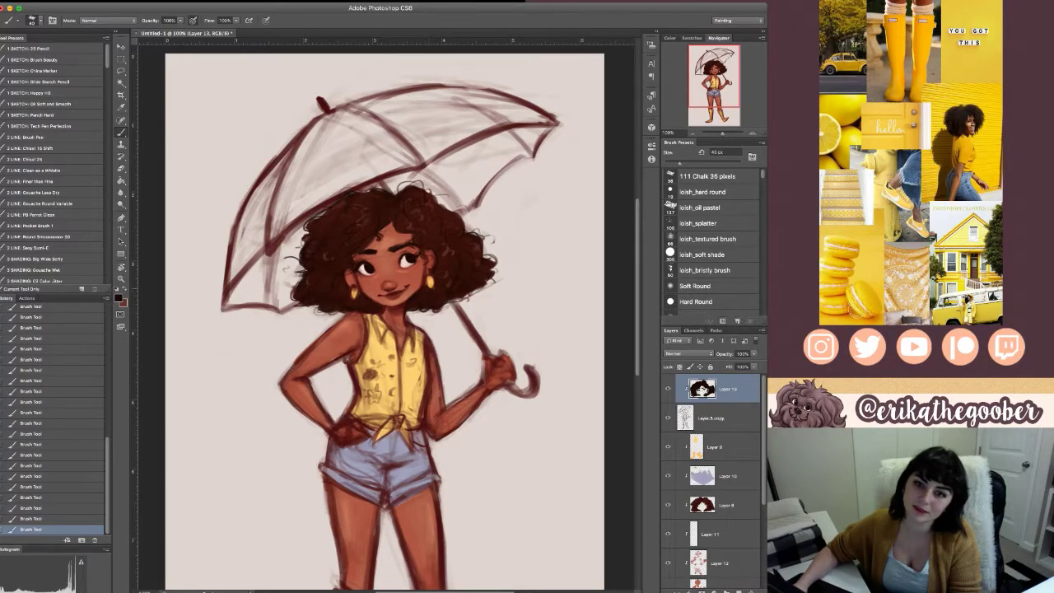
pyautogui.press(']')
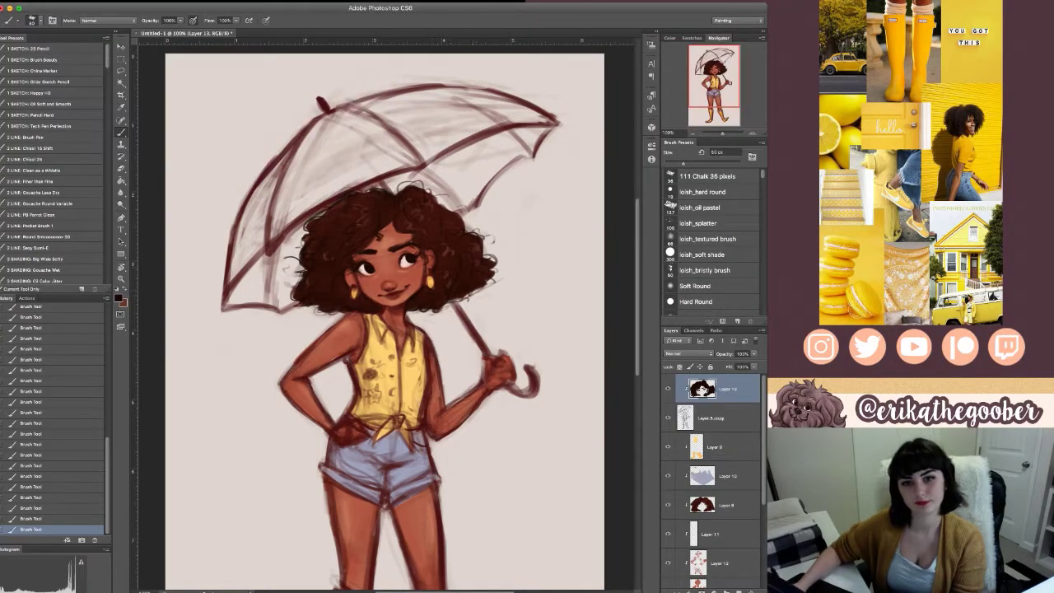
pyautogui.moveTo(477, 229); pyautogui.dragTo(524, 165)
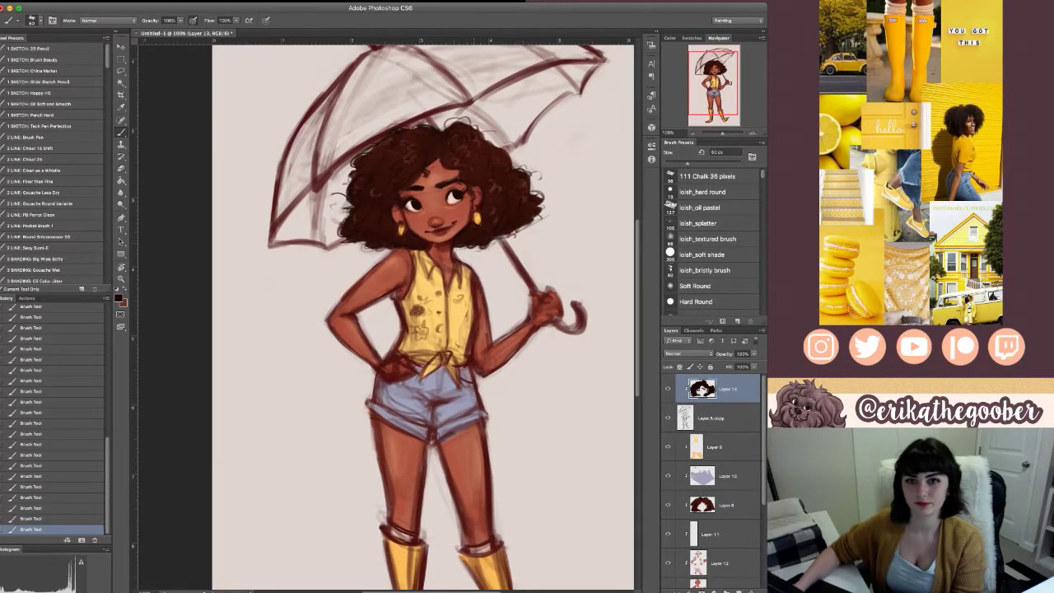
pyautogui.press('[')
pyautogui.press('[')
pyautogui.press('[')
pyautogui.press(']')
pyautogui.press(']')
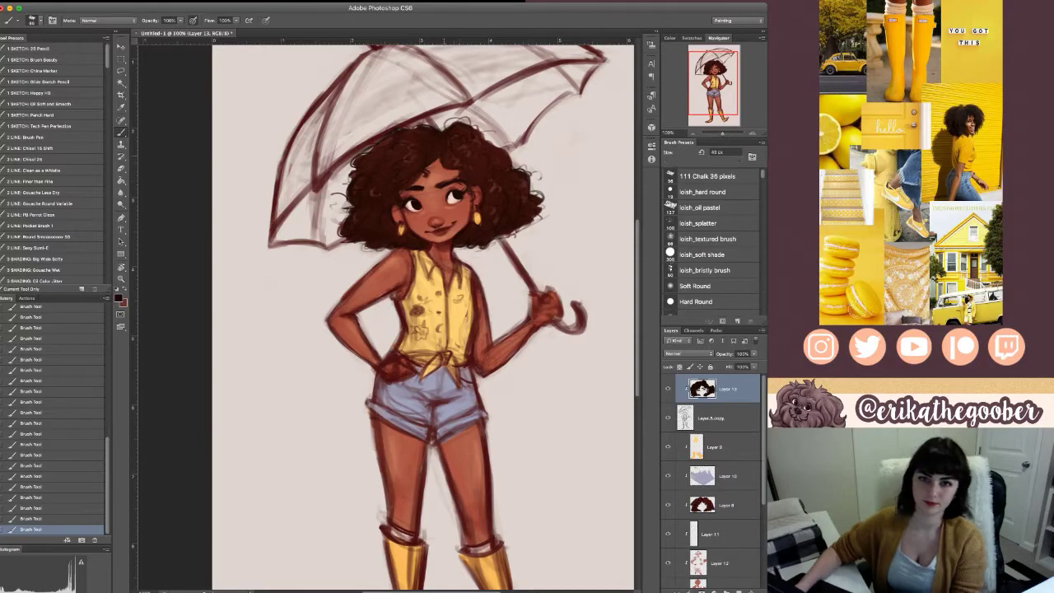
pyautogui.press('[')
pyautogui.press('[')
pyautogui.press('[')
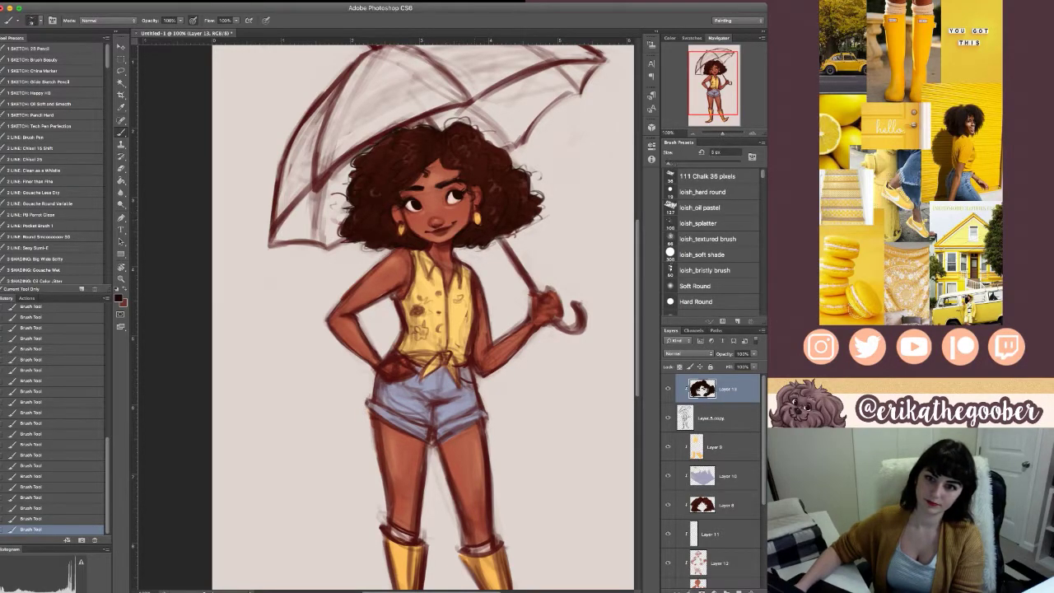
pyautogui.press(']')
pyautogui.press(']')
pyautogui.press(']')
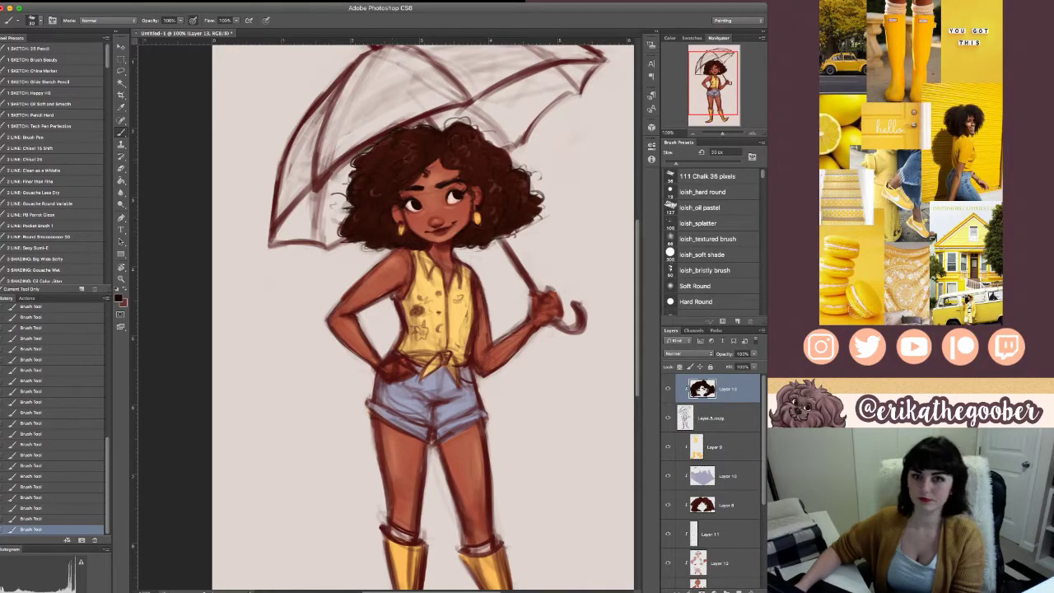
pyautogui.press(']')
pyautogui.press(']')
pyautogui.press(']')
pyautogui.press(']')
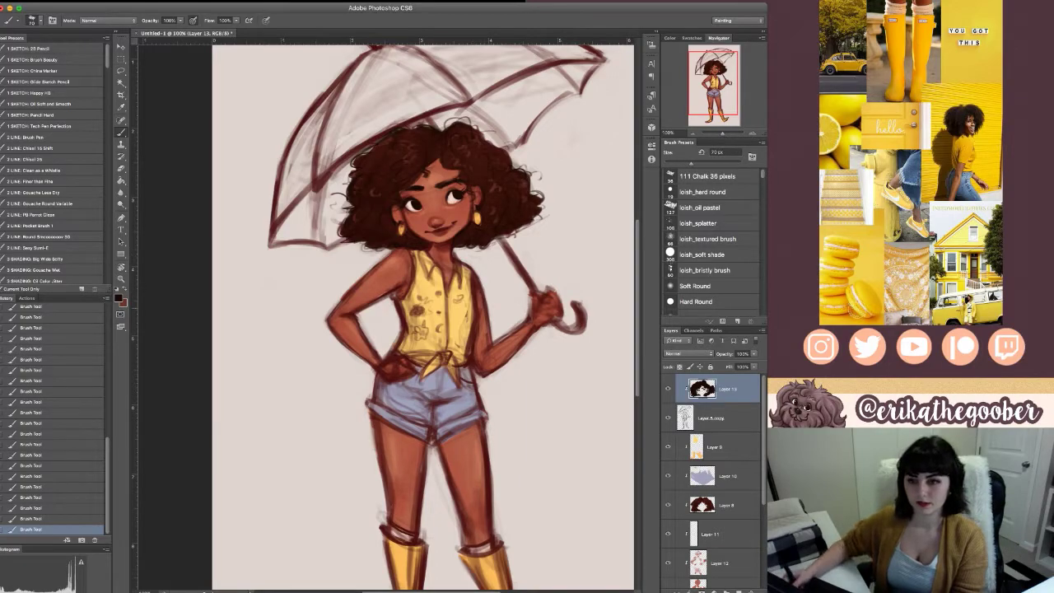
pyautogui.moveTo(428, 313); pyautogui.dragTo(359, 278)
pyautogui.press('i')
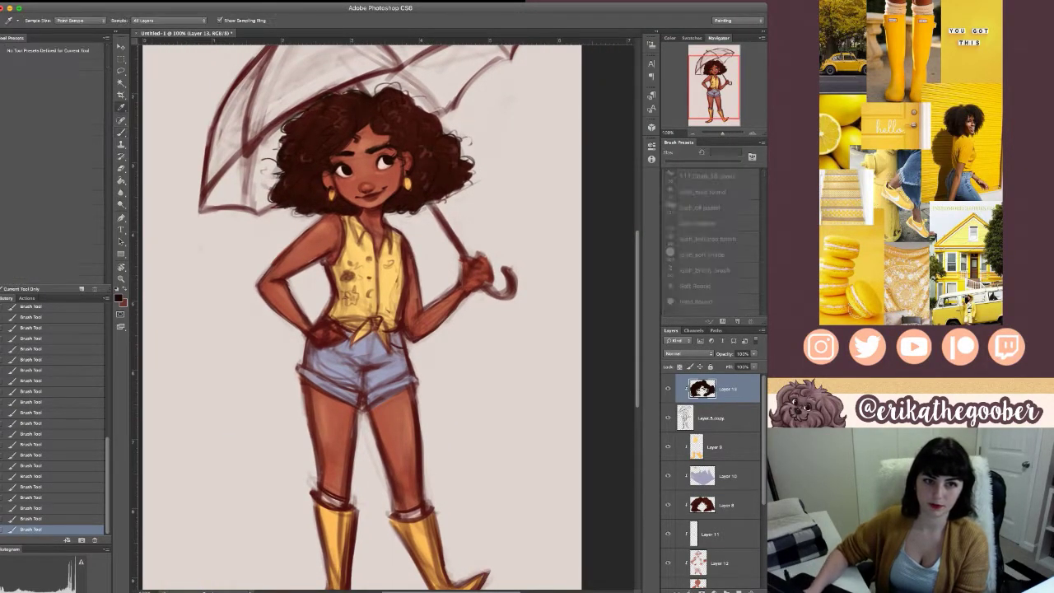
pyautogui.press('b')
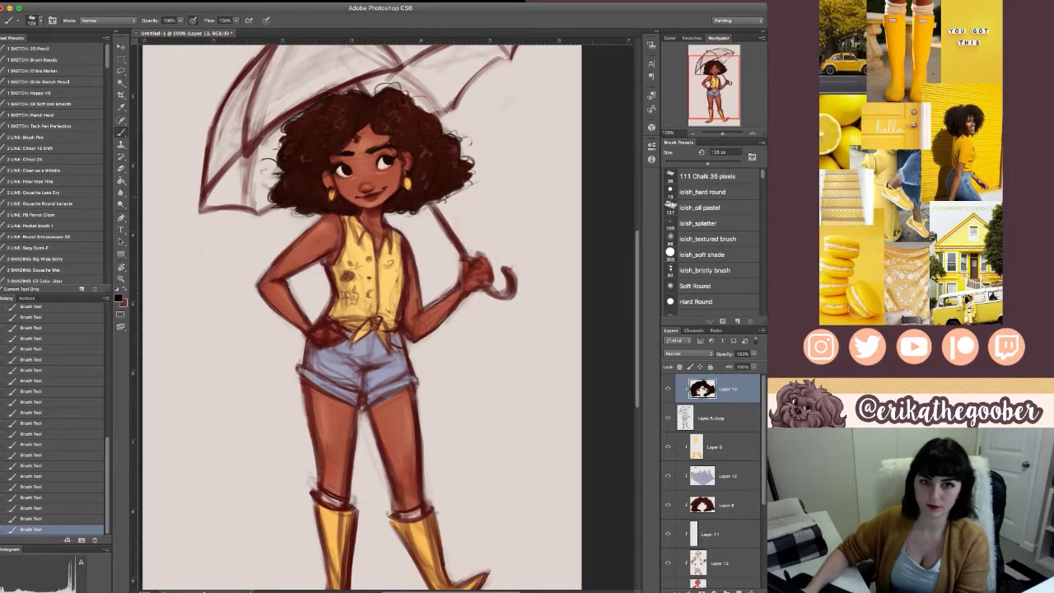
pyautogui.press('[')
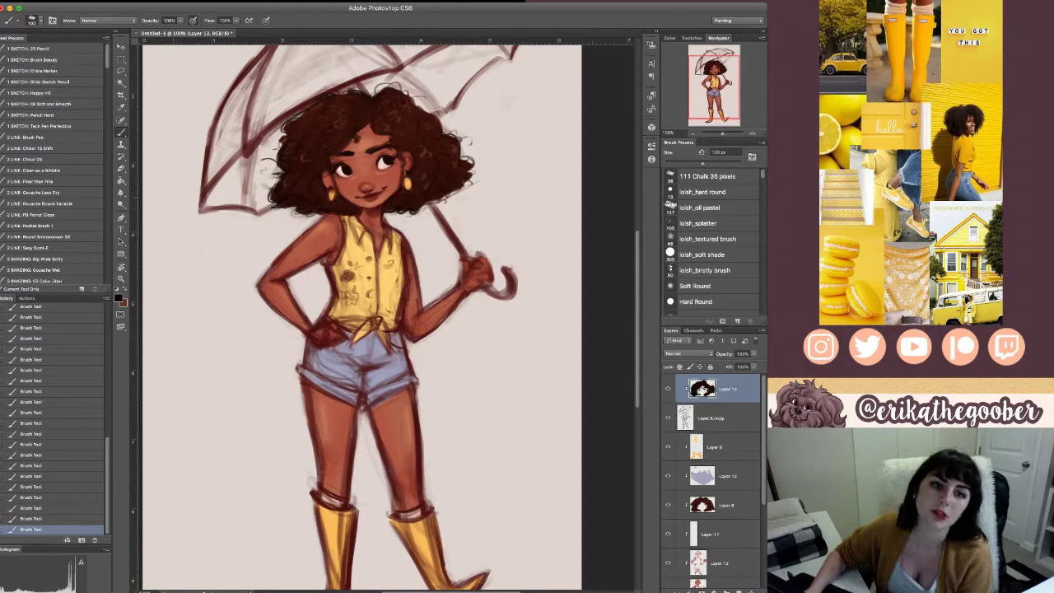
pyautogui.click(121, 254)
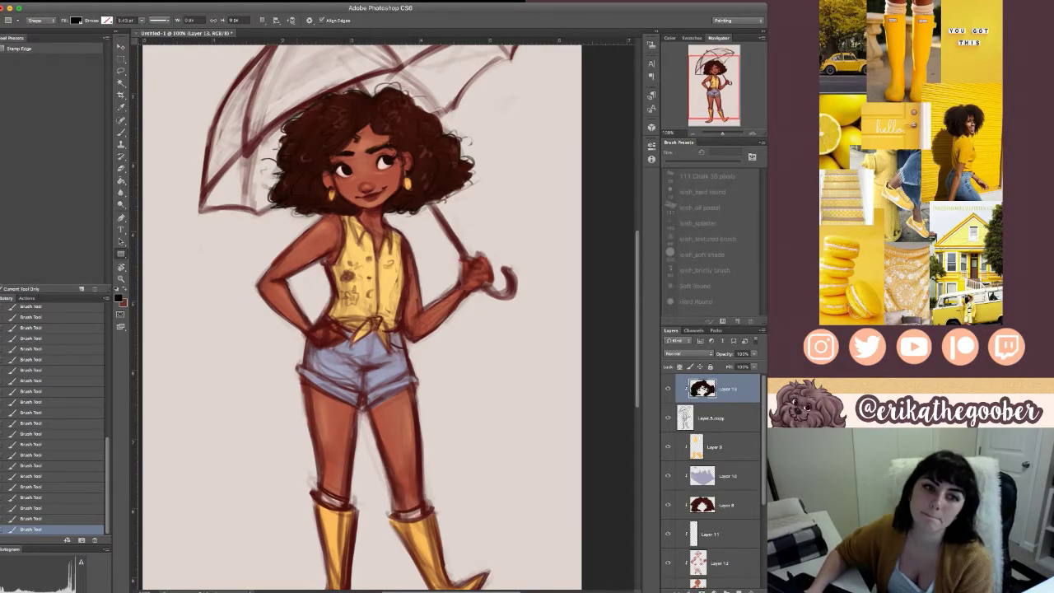
pyautogui.press('b')
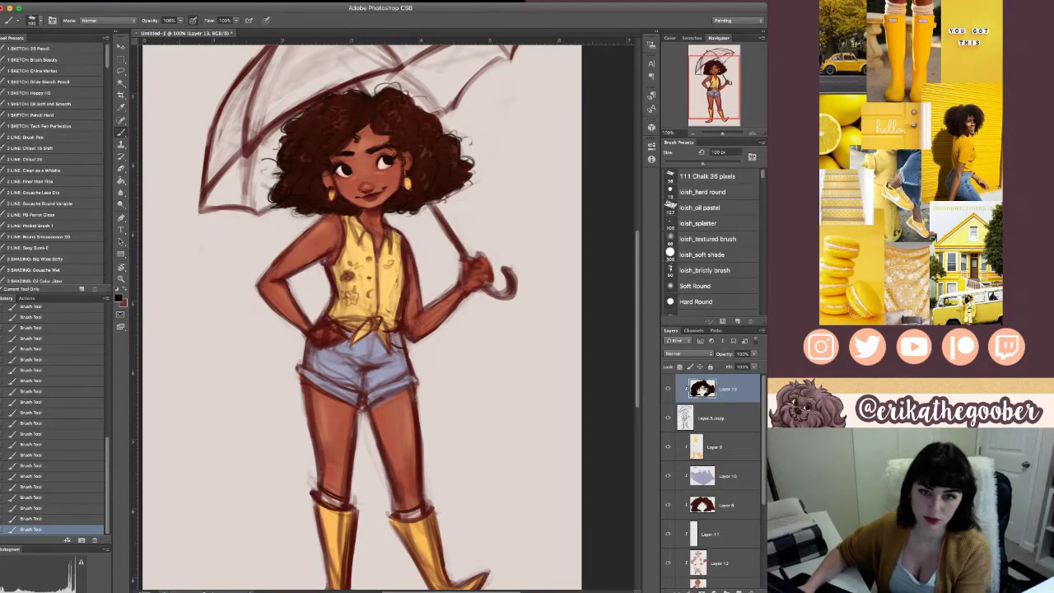
# - Recolour the shirt's side linework beside the bent arm with a golden orange, and choose a darker orange for the shirt lines
pyautogui.keyDown('alt'); pyautogui.click(361, 259); pyautogui.keyUp('alt')
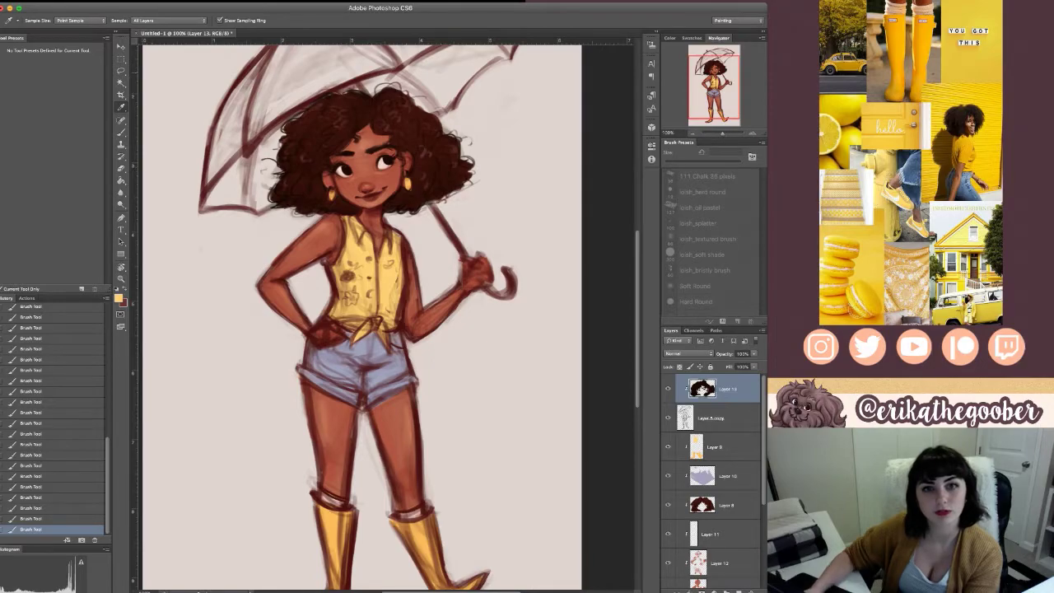
pyautogui.keyDown('alt'); pyautogui.click(336, 285); pyautogui.keyUp('alt')
pyautogui.moveTo(328, 269); pyautogui.dragTo(332, 307)
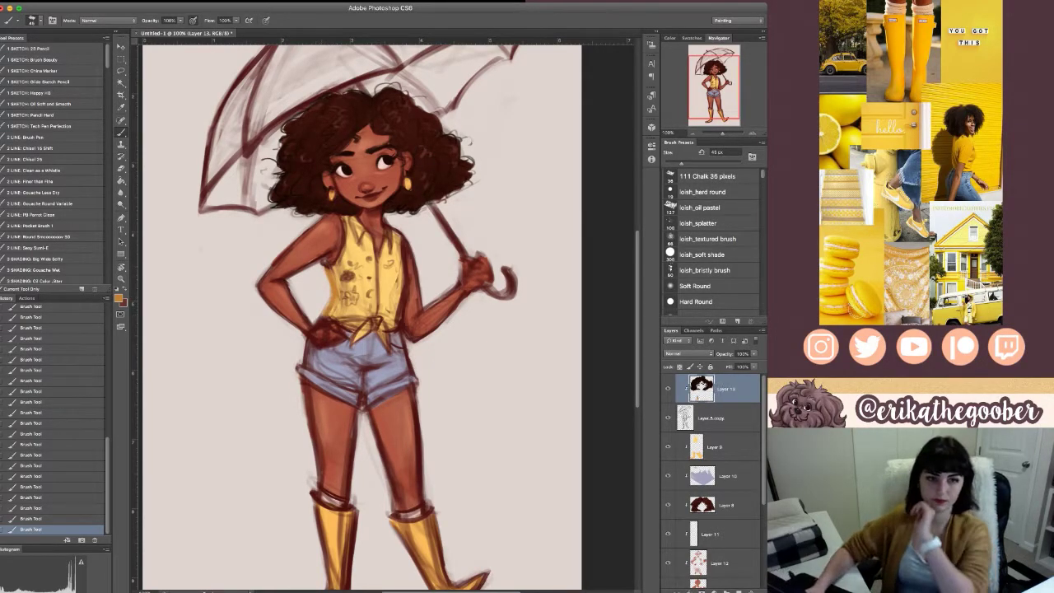
pyautogui.press('i')
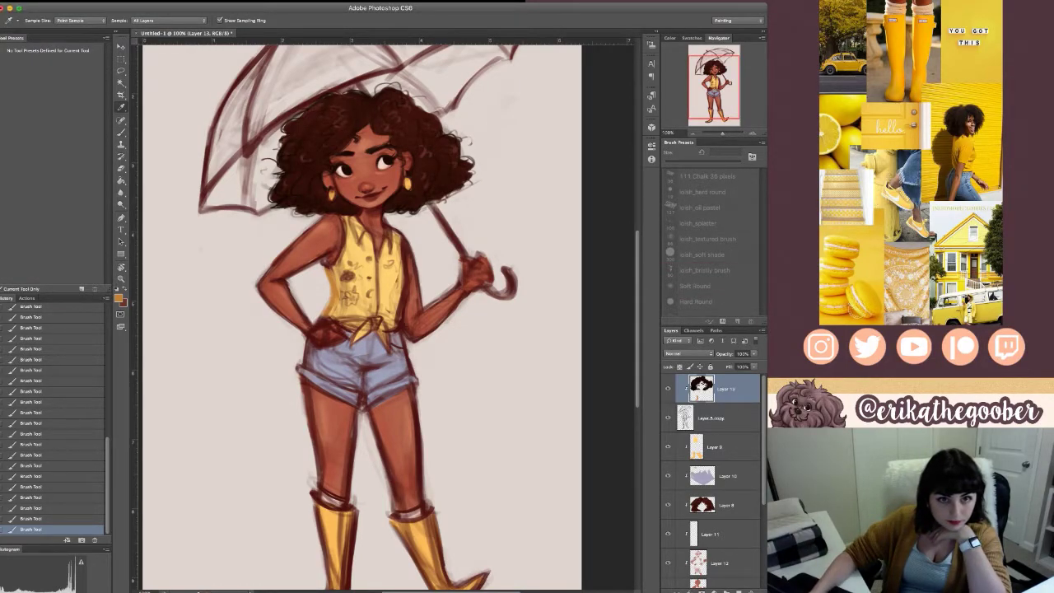
pyautogui.press('b')
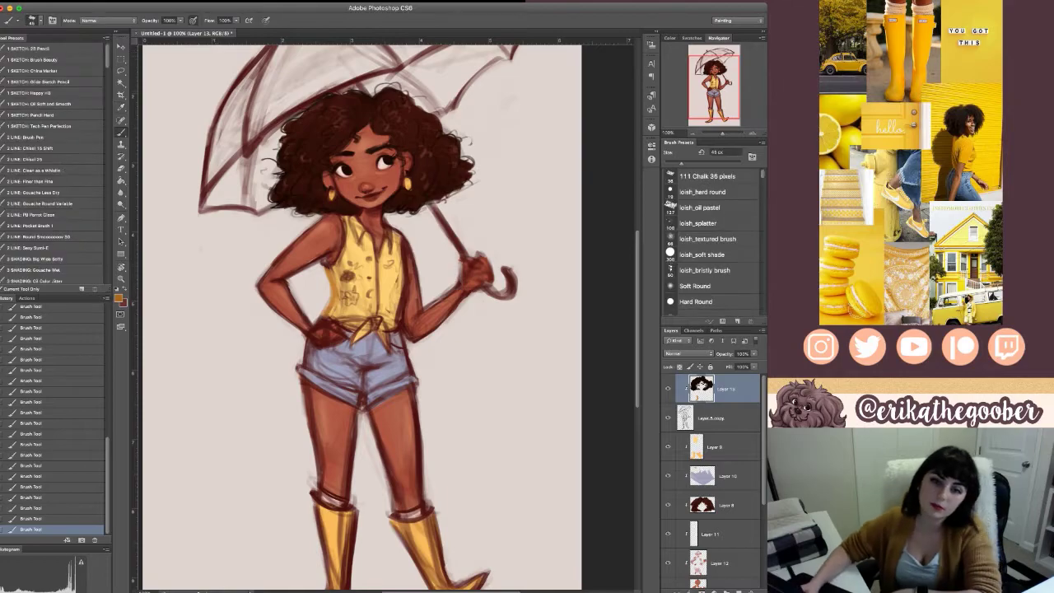
# - Recolor the dark sketch lines of the yellow shirt's knot and floral print in ochre with a 40 px brush
pyautogui.press('[')
pyautogui.press('[')
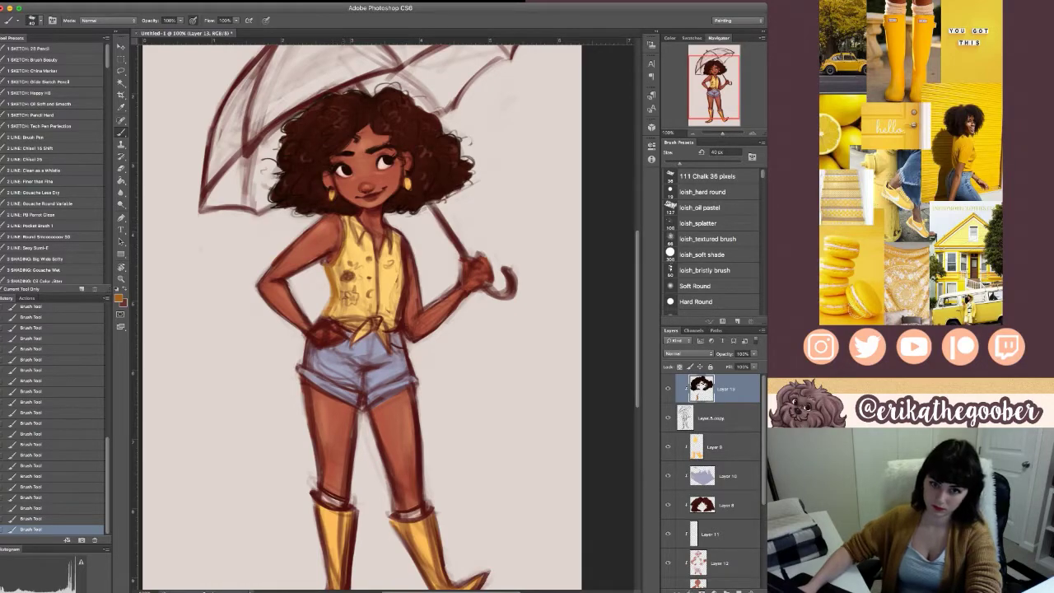
pyautogui.press('[')
pyautogui.press('[')
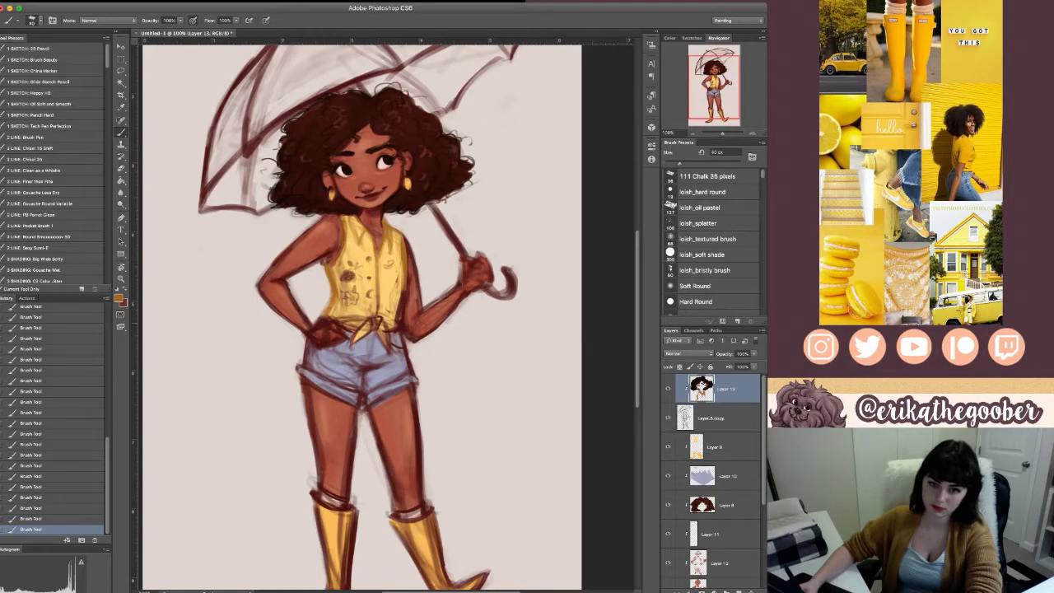
pyautogui.moveTo(357, 331)
pyautogui.mouseDown()
pyautogui.moveTo(353, 346)
pyautogui.moveTo(381, 312)
pyautogui.mouseUp()
pyautogui.press(']')
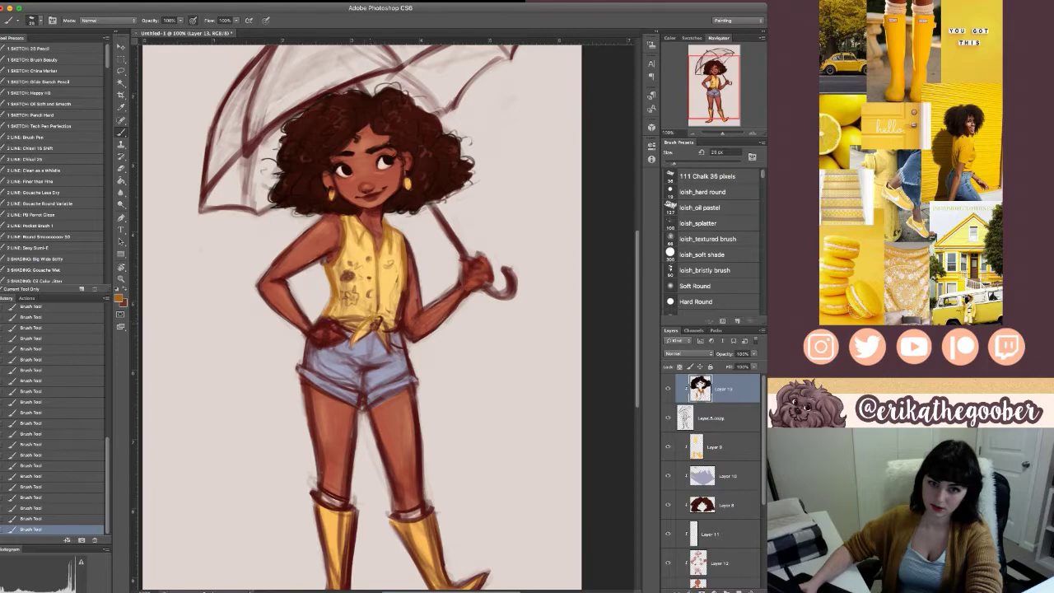
pyautogui.press(']')
pyautogui.press(']')
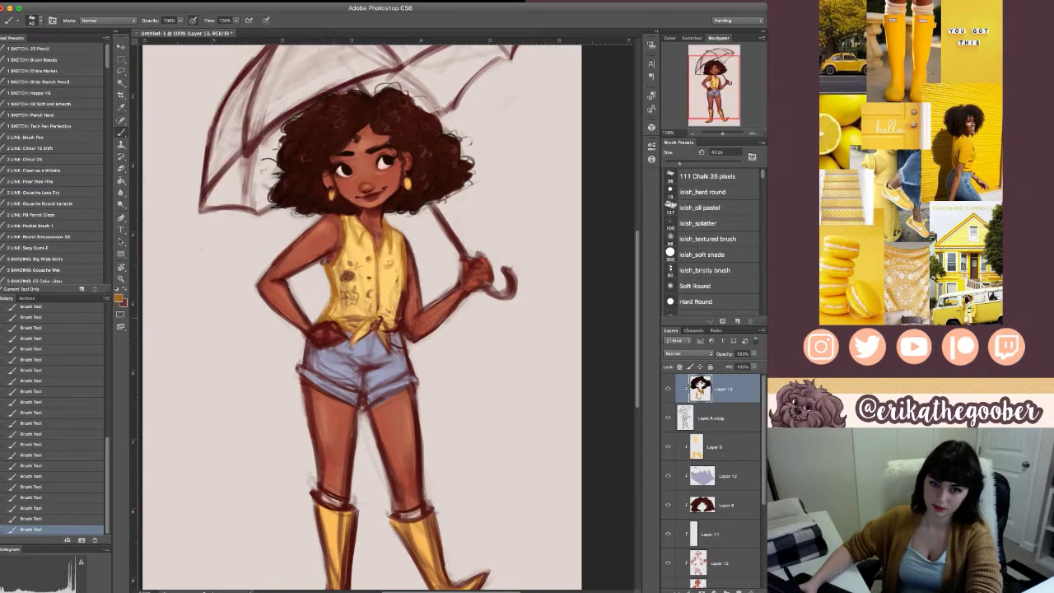
pyautogui.moveTo(342, 309)
pyautogui.mouseDown()
pyautogui.moveTo(341, 272)
pyautogui.moveTo(364, 319)
pyautogui.mouseUp()
# - Paint ochre over the remaining dark lines of the shirt's knot and its lower edge beside the umbrella arm
pyautogui.press('[')
pyautogui.press('[')
pyautogui.press('[')
pyautogui.press('[')
pyautogui.press('[')
pyautogui.press('[')
pyautogui.press('[')
pyautogui.press('[')
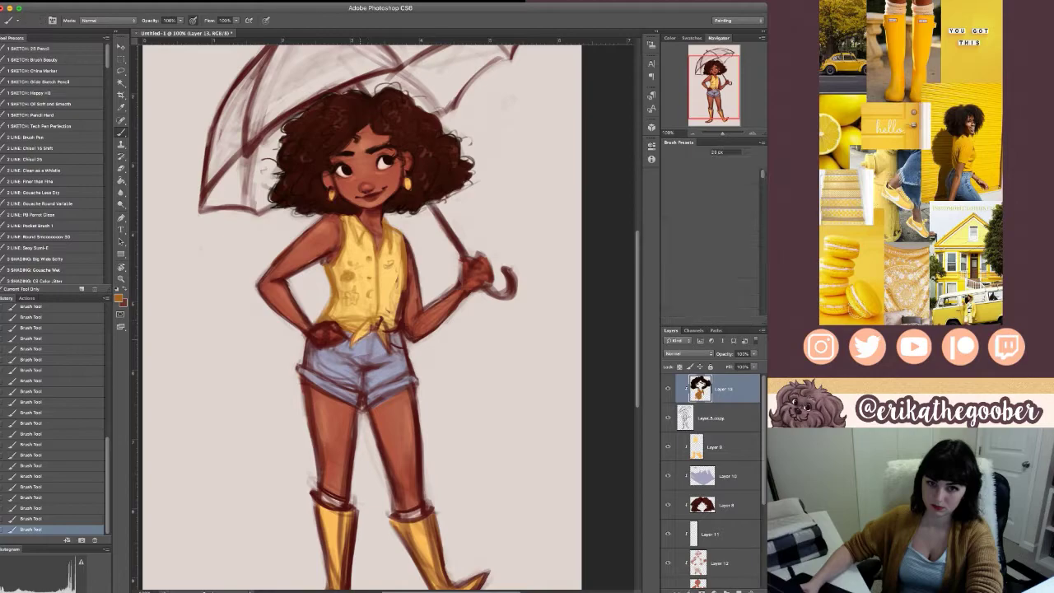
pyautogui.press(']')
pyautogui.press(']')
pyautogui.press(']')
pyautogui.moveTo(379, 326)
pyautogui.mouseDown()
pyautogui.moveTo(387, 344)
pyautogui.moveTo(409, 270)
pyautogui.mouseUp()
pyautogui.moveTo(387, 309); pyautogui.dragTo(390, 315)
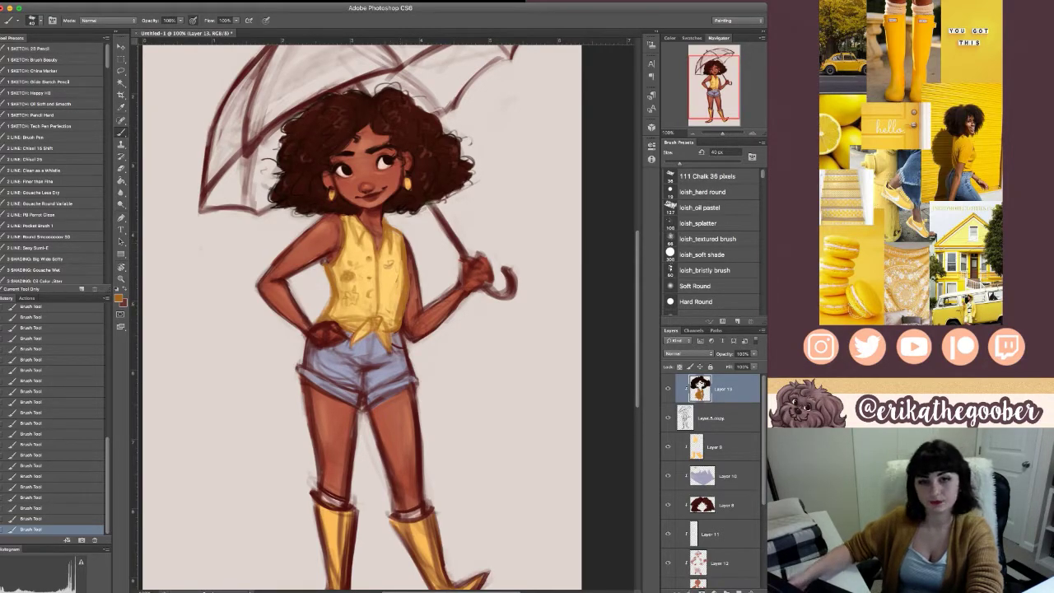
# - Clean up the line color along the shirt's side edge next to the umbrella arm, from armhole to hem
pyautogui.moveTo(409, 268); pyautogui.dragTo(401, 329)
pyautogui.moveTo(405, 272); pyautogui.dragTo(405, 298)
pyautogui.moveTo(406, 245); pyautogui.dragTo(405, 265)
pyautogui.moveTo(404, 240); pyautogui.dragTo(405, 266)
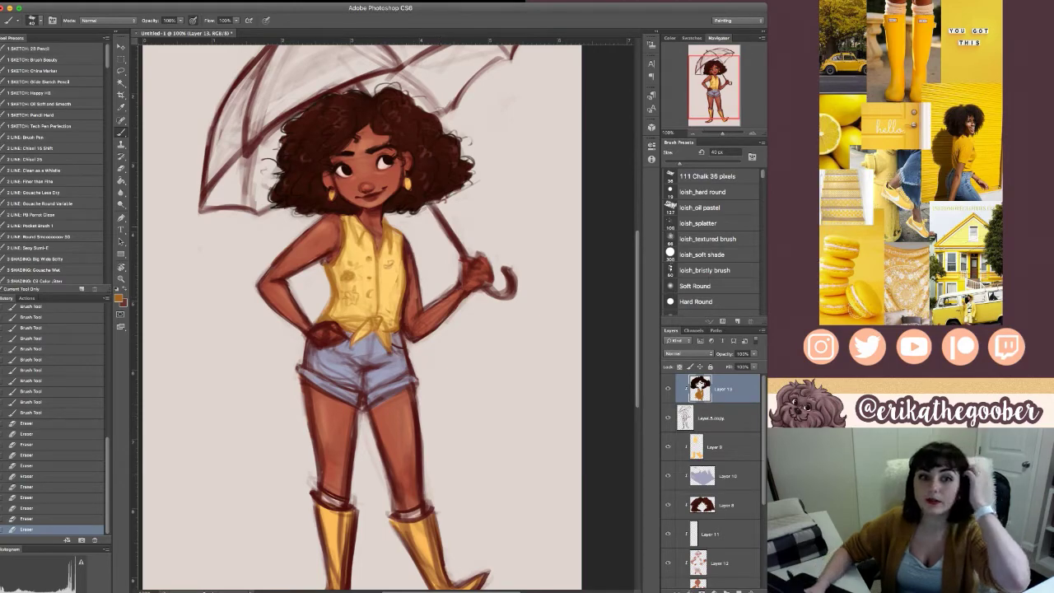
# - Sample a darker brown and touch up the shirt's line work with the brush
pyautogui.press('i')
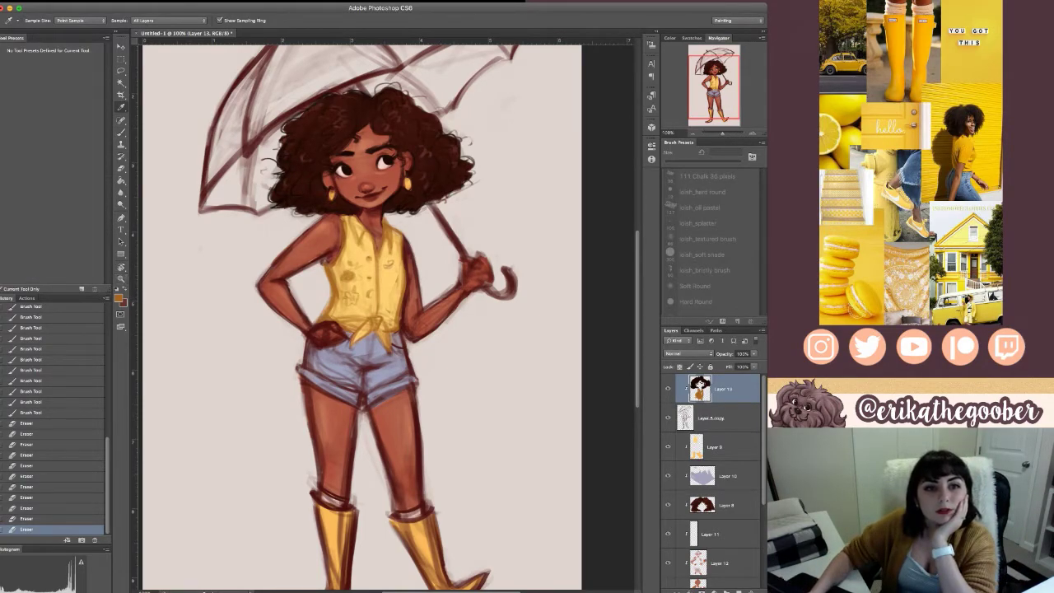
pyautogui.press('b')
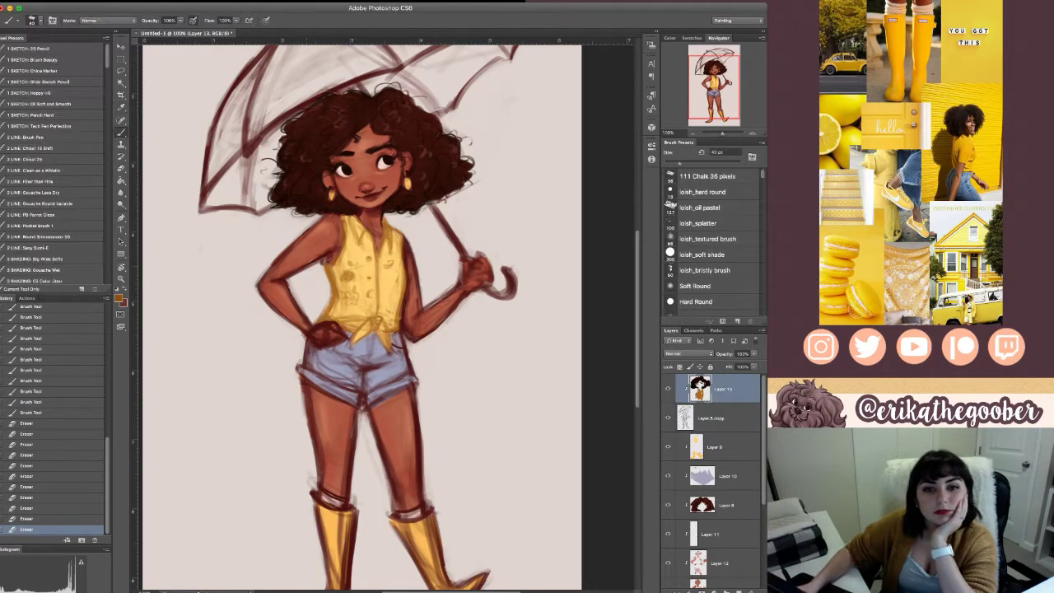
pyautogui.moveTo(330, 271)
pyautogui.mouseDown()
pyautogui.moveTo(331, 300)
pyautogui.moveTo(359, 303)
pyautogui.moveTo(318, 184)
pyautogui.moveTo(327, 191)
pyautogui.mouseUp()
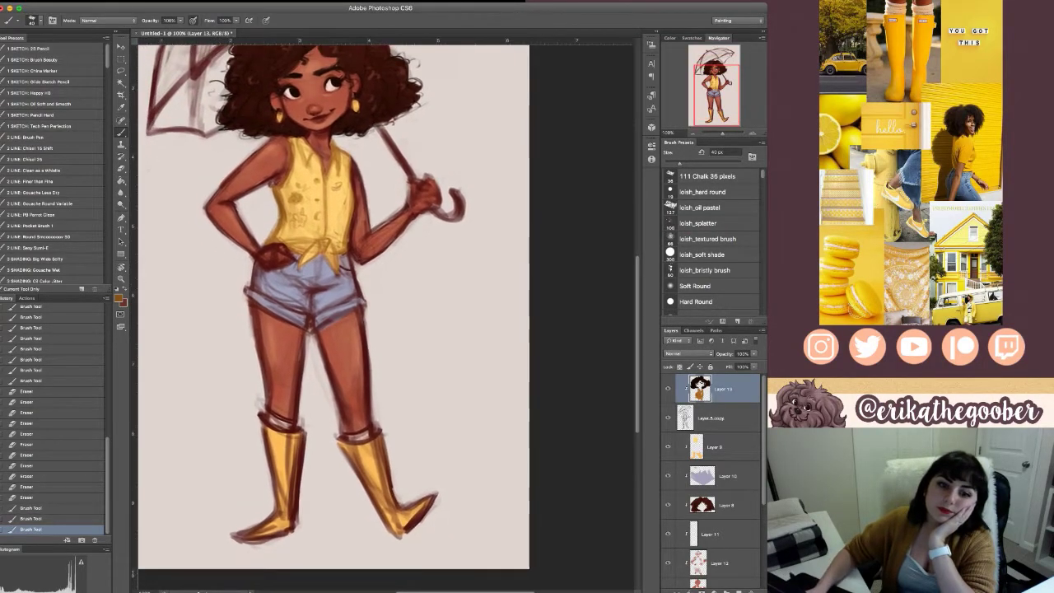
# - Sample a warm orange and recolor the dark outlines of the left boot, enlarging the brush up to 100 px
pyautogui.press('i')
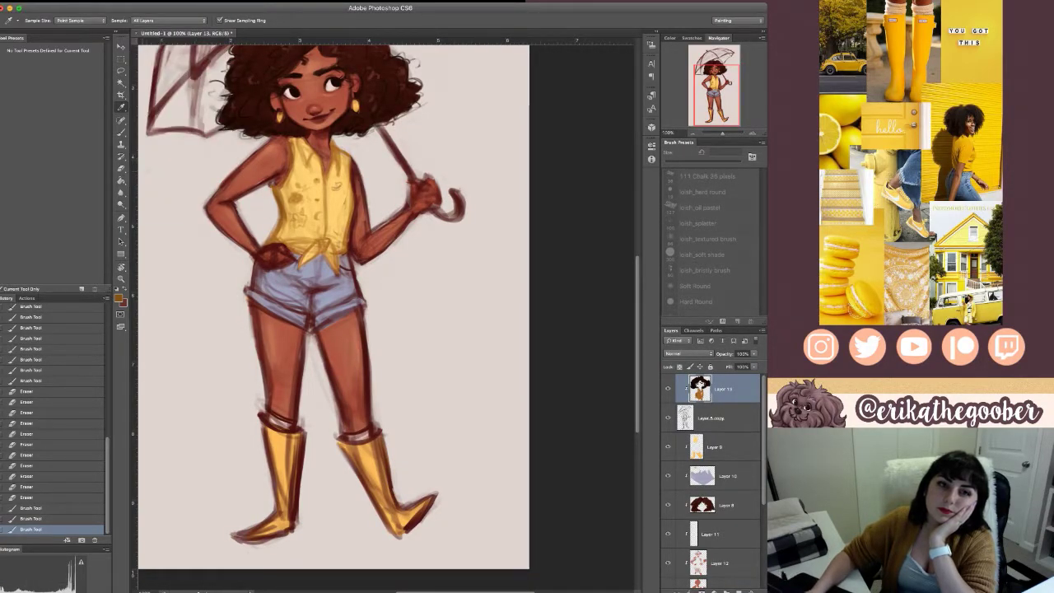
pyautogui.press('b')
pyautogui.press(']')
pyautogui.moveTo(265, 425); pyautogui.dragTo(273, 455)
pyautogui.moveTo(261, 415)
pyautogui.mouseDown()
pyautogui.moveTo(304, 433)
pyautogui.moveTo(294, 490)
pyautogui.moveTo(273, 458)
pyautogui.moveTo(288, 522)
pyautogui.moveTo(239, 538)
pyautogui.mouseUp()
pyautogui.press(']')
pyautogui.press(']')
pyautogui.press(']')
pyautogui.press(']')
pyautogui.press(']')
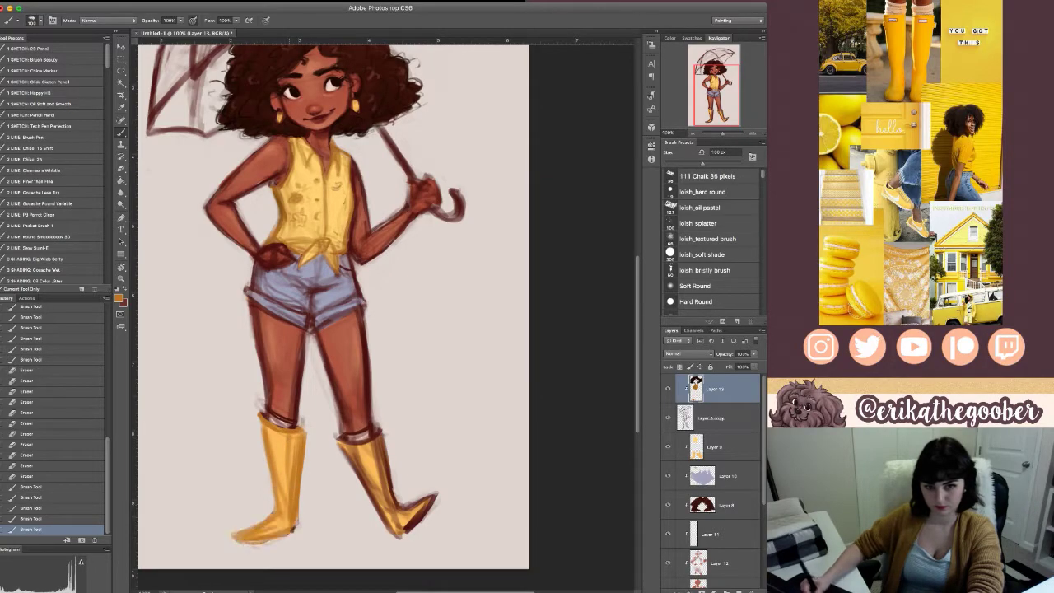
# - Recolor the right boot's dark outlines in the same warm orange, from the cuff down to the toe
pyautogui.press('[')
pyautogui.press('[')
pyautogui.press('[')
pyautogui.press('[')
pyautogui.moveTo(337, 445)
pyautogui.mouseDown()
pyautogui.moveTo(385, 446)
pyautogui.moveTo(368, 439)
pyautogui.moveTo(383, 435)
pyautogui.moveTo(377, 423)
pyautogui.moveTo(362, 468)
pyautogui.moveTo(384, 498)
pyautogui.moveTo(431, 526)
pyautogui.moveTo(403, 519)
pyautogui.mouseUp()
pyautogui.press(']')
pyautogui.press(']')
pyautogui.press(']')
pyautogui.press(']')
pyautogui.press(']')
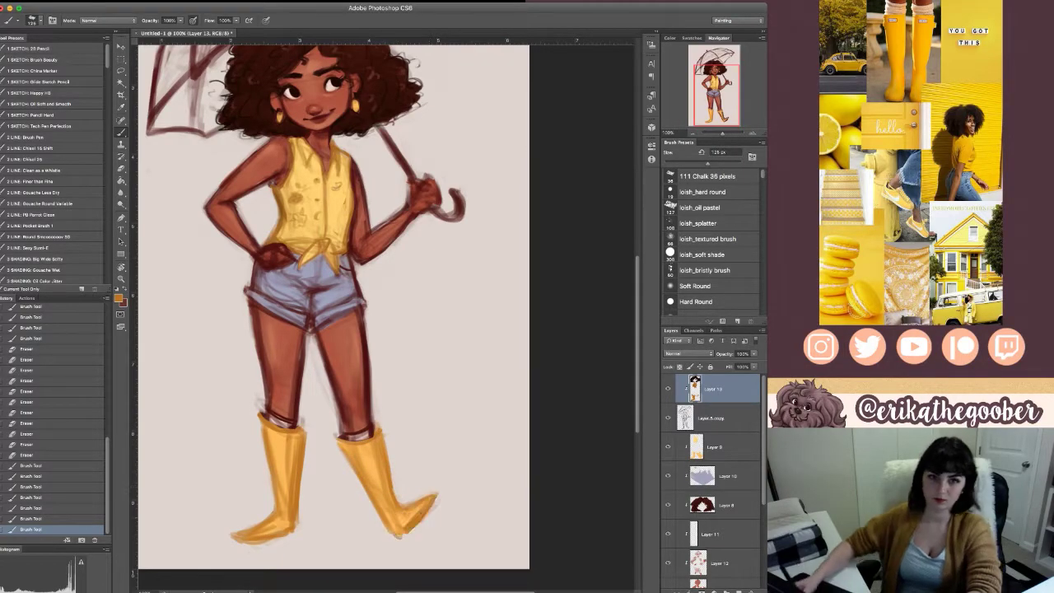
# - Recolor the outlines of both earrings in warm orange with a small brush of about 15 to 20 px
pyautogui.scroll(5, 346, 313)
pyautogui.press('[')
pyautogui.press('[')
pyautogui.press('[')
pyautogui.press('[')
pyautogui.press('[')
pyautogui.press('[')
pyautogui.press('[')
pyautogui.press('[')
pyautogui.press('[')
pyautogui.moveTo(309, 251); pyautogui.dragTo(309, 261)
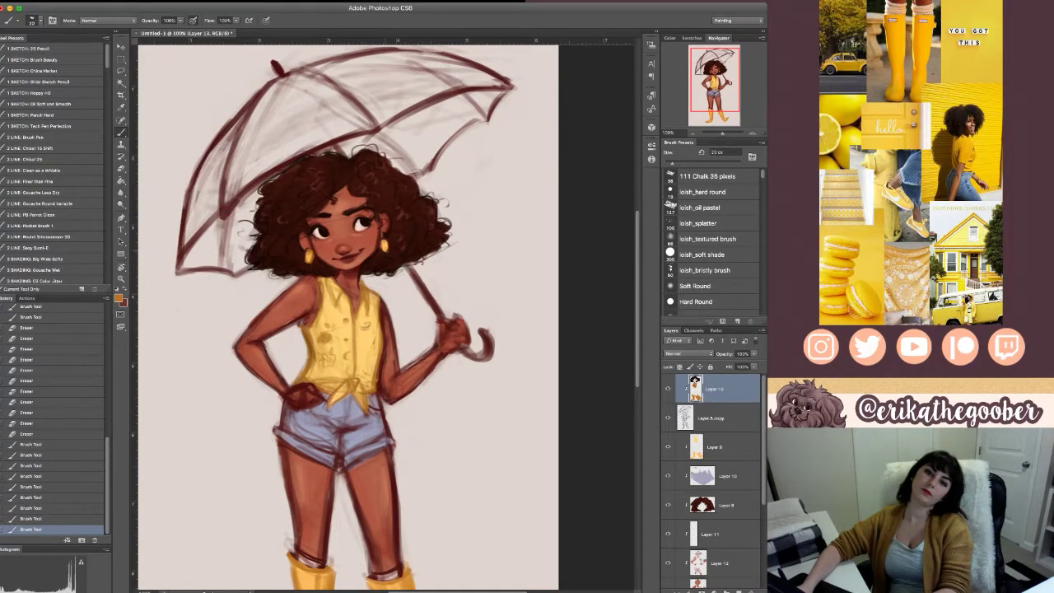
pyautogui.moveTo(384, 242); pyautogui.dragTo(384, 249)
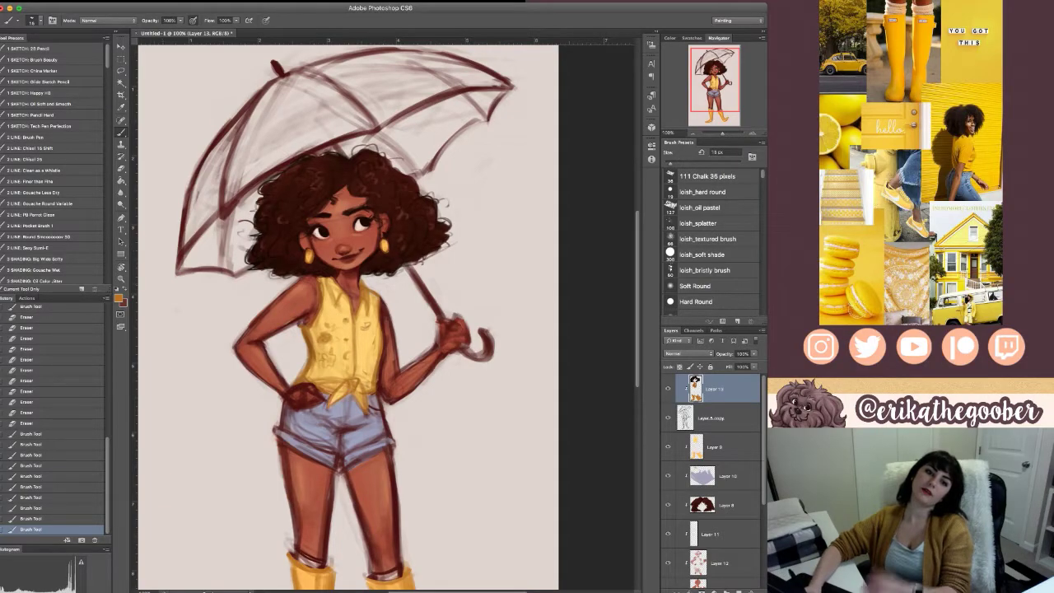
# - Sample a blue-violet and recolor the cuff and side outlines on the left half of the denim shorts
pyautogui.press('i')
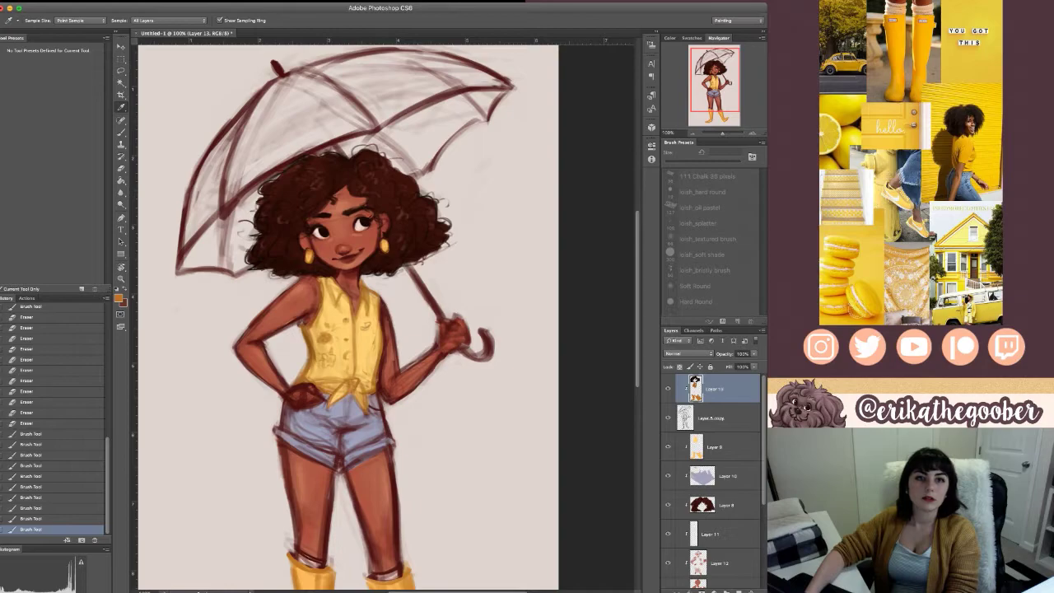
pyautogui.press('b')
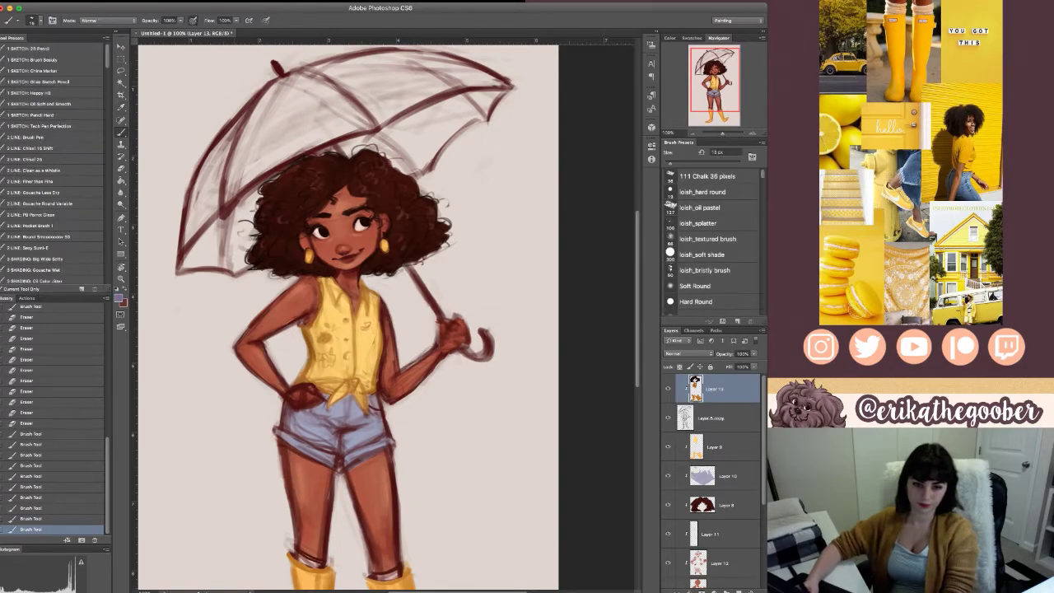
pyautogui.moveTo(276, 429)
pyautogui.mouseDown()
pyautogui.moveTo(344, 473)
pyautogui.moveTo(334, 456)
pyautogui.mouseUp()
pyautogui.moveTo(282, 426); pyautogui.dragTo(297, 411)
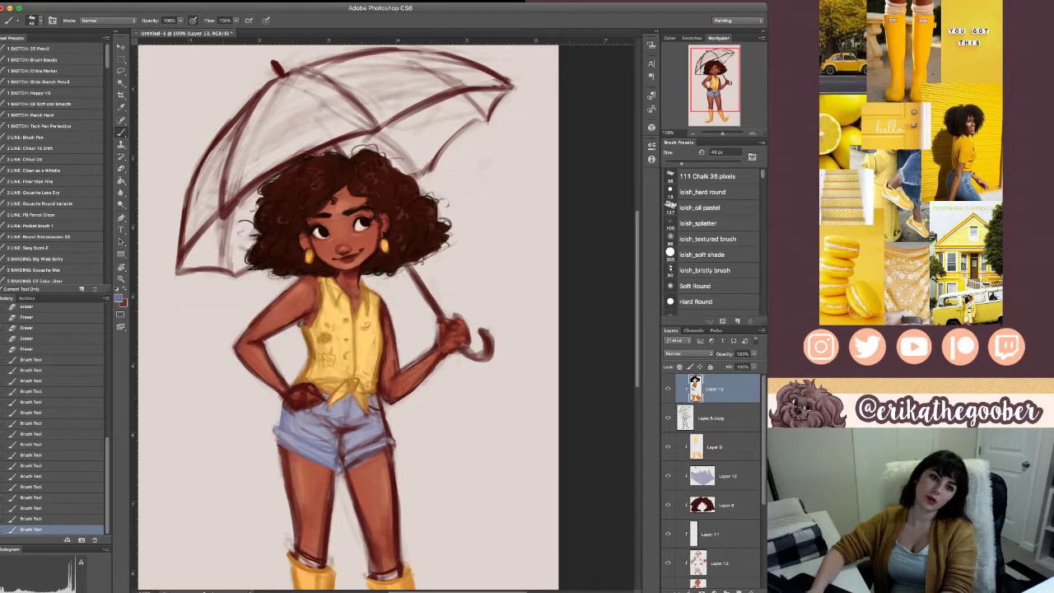
# - Sample a muted blue and recolor the dark lines near the shorts' waist below the hand on the hip
pyautogui.press('i')
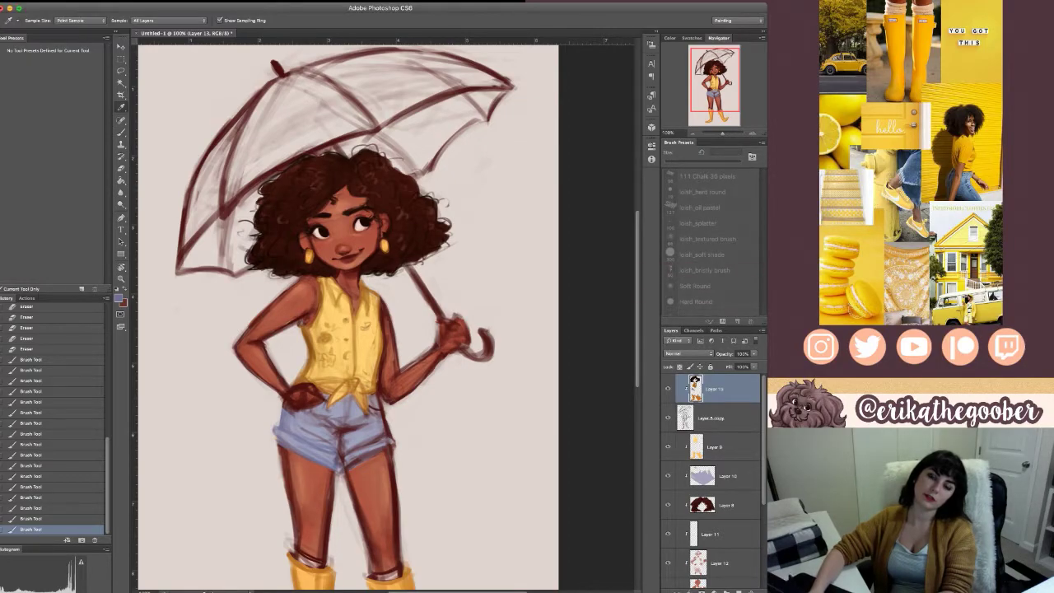
pyautogui.press('b')
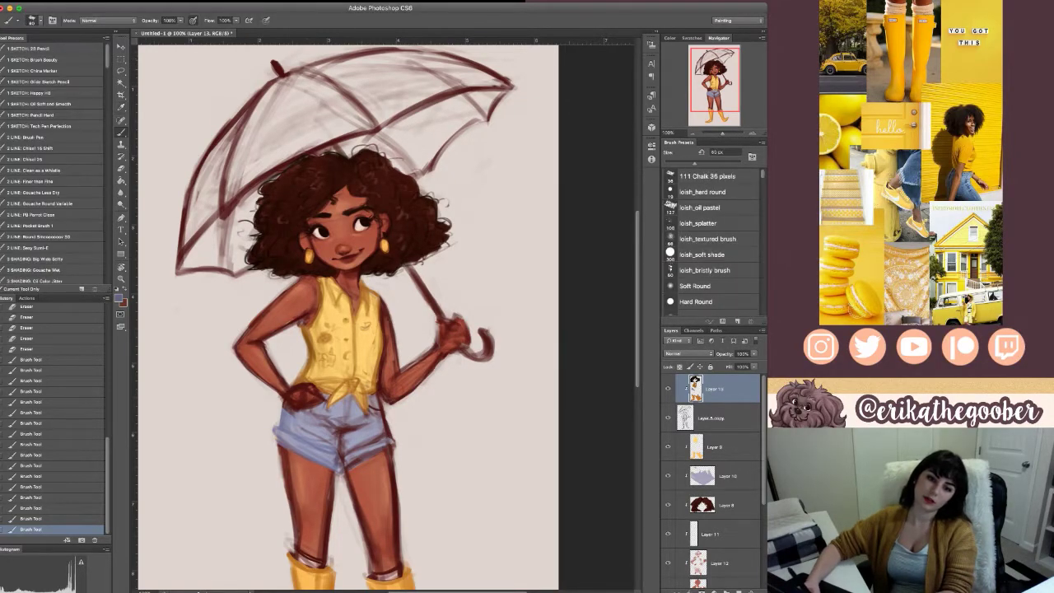
pyautogui.moveTo(282, 413); pyautogui.dragTo(321, 414)
pyautogui.press('[')
pyautogui.press('[')
pyautogui.press('[')
pyautogui.press('[')
pyautogui.press('[')
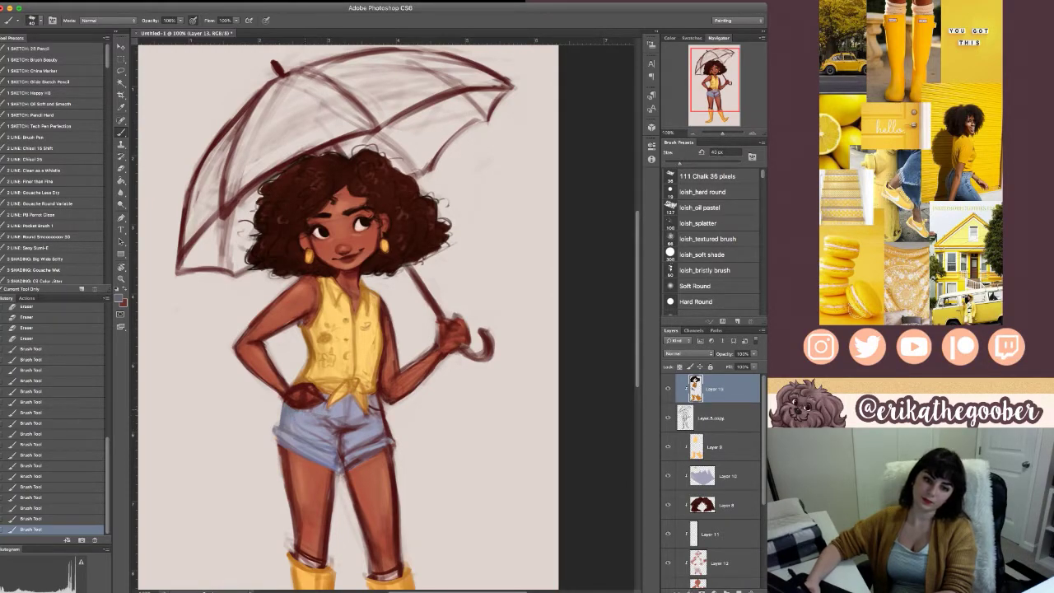
# - Recolor the cuff, side and fold lines on the right half of the shorts in muted blue
pyautogui.moveTo(344, 470); pyautogui.dragTo(387, 446)
pyautogui.moveTo(342, 468)
pyautogui.mouseDown()
pyautogui.moveTo(396, 438)
pyautogui.moveTo(316, 419)
pyautogui.moveTo(346, 441)
pyautogui.moveTo(339, 458)
pyautogui.moveTo(385, 434)
pyautogui.moveTo(393, 446)
pyautogui.moveTo(390, 435)
pyautogui.mouseUp()
pyautogui.press(']')
pyautogui.press(']')
pyautogui.press(']')
pyautogui.press(']')
pyautogui.press('[')
pyautogui.press('[')
pyautogui.press('[')
pyautogui.press('[')
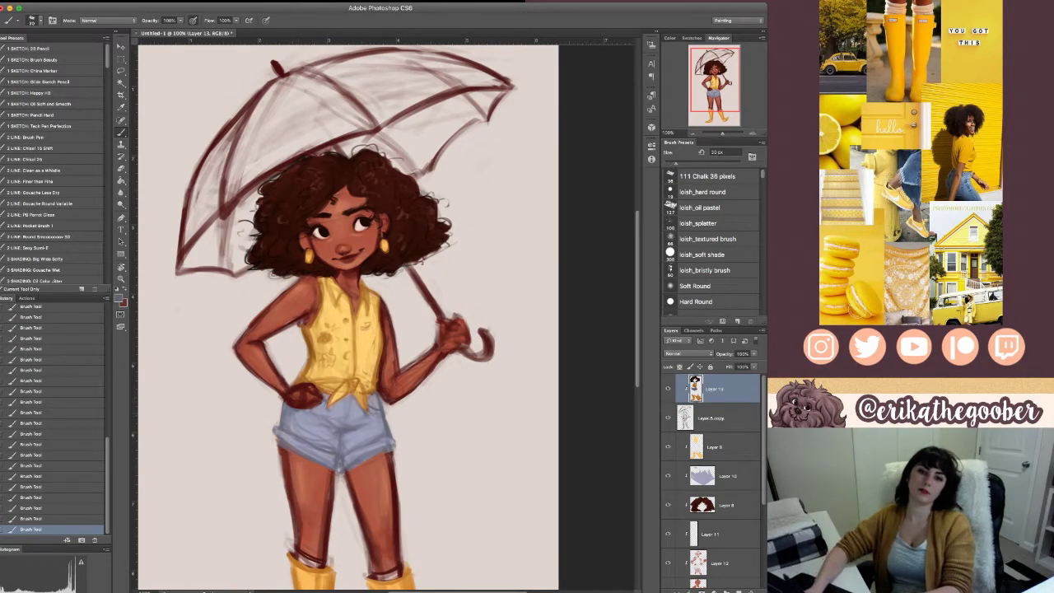
# - Sample a dark navy and deepen the center fold lines of the denim shorts
pyautogui.press('i')
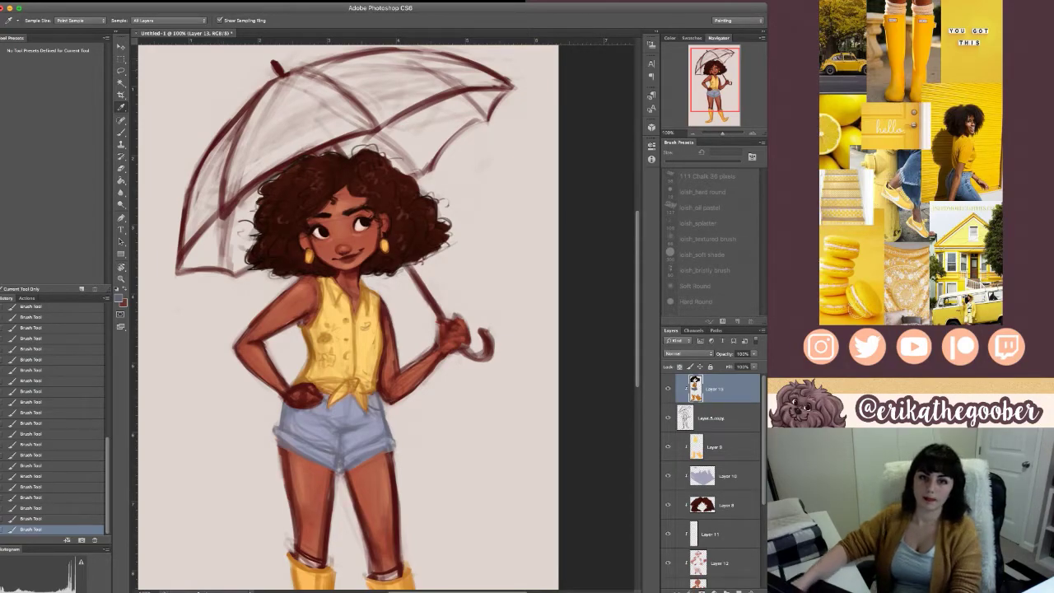
pyautogui.press('b')
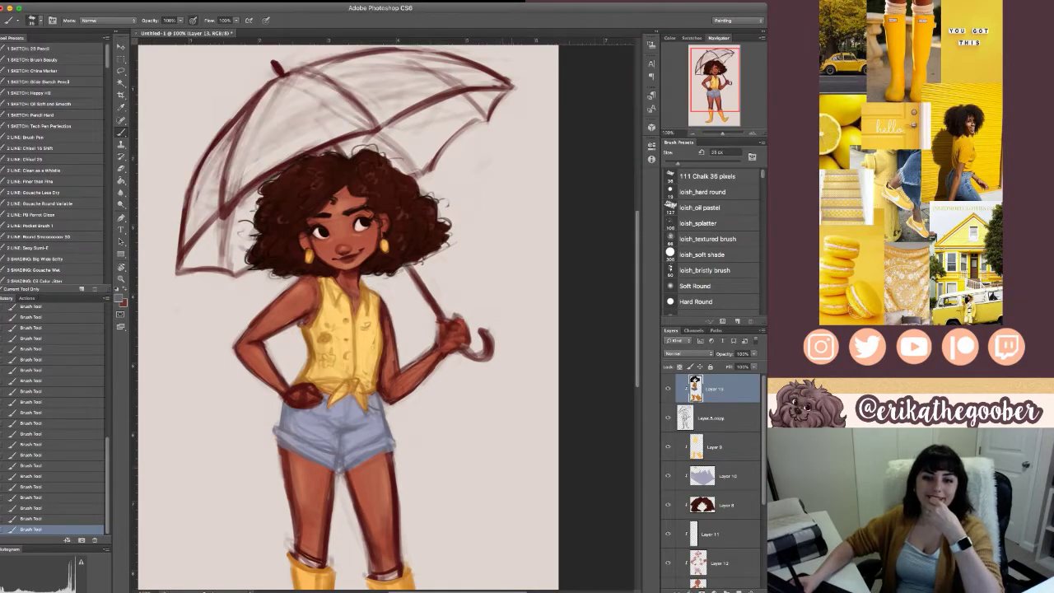
pyautogui.scroll(-3, 346, 313)
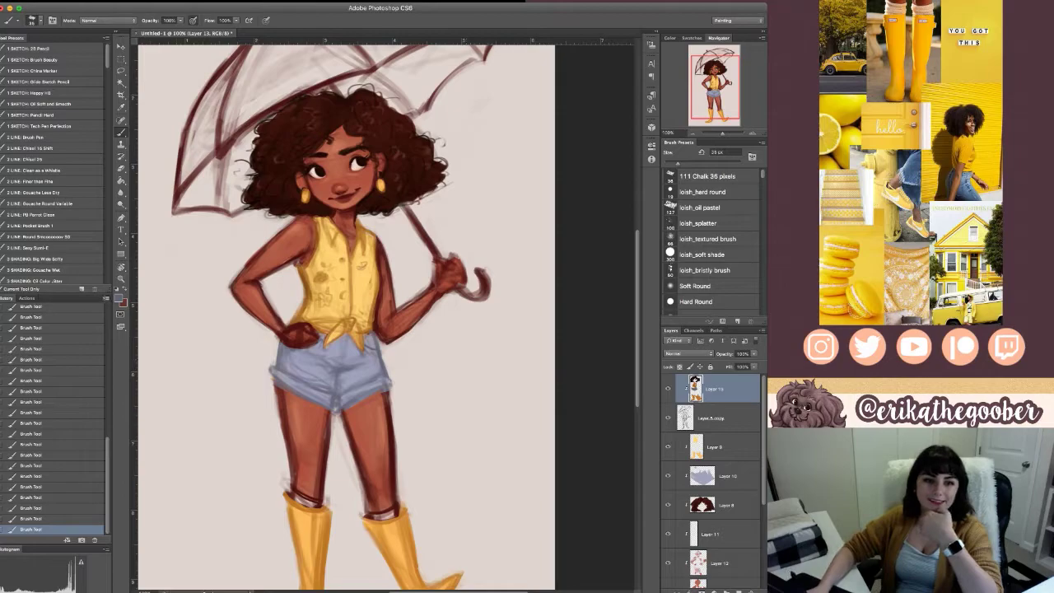
pyautogui.press('i')
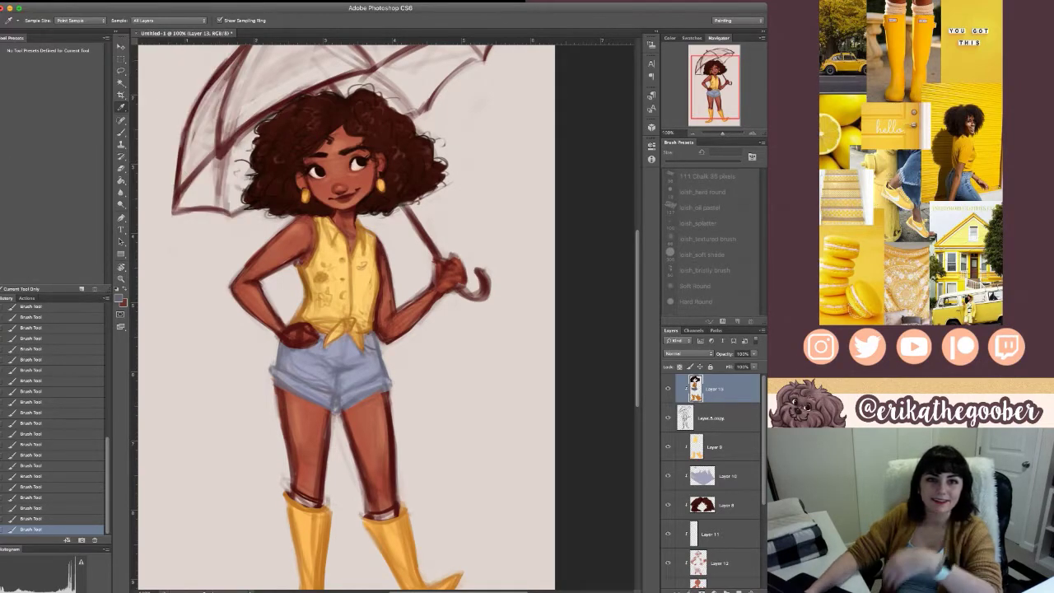
pyautogui.press('b')
pyautogui.press(']')
pyautogui.press(']')
pyautogui.press(']')
pyautogui.press(']')
pyautogui.moveTo(332, 373); pyautogui.dragTo(355, 367)
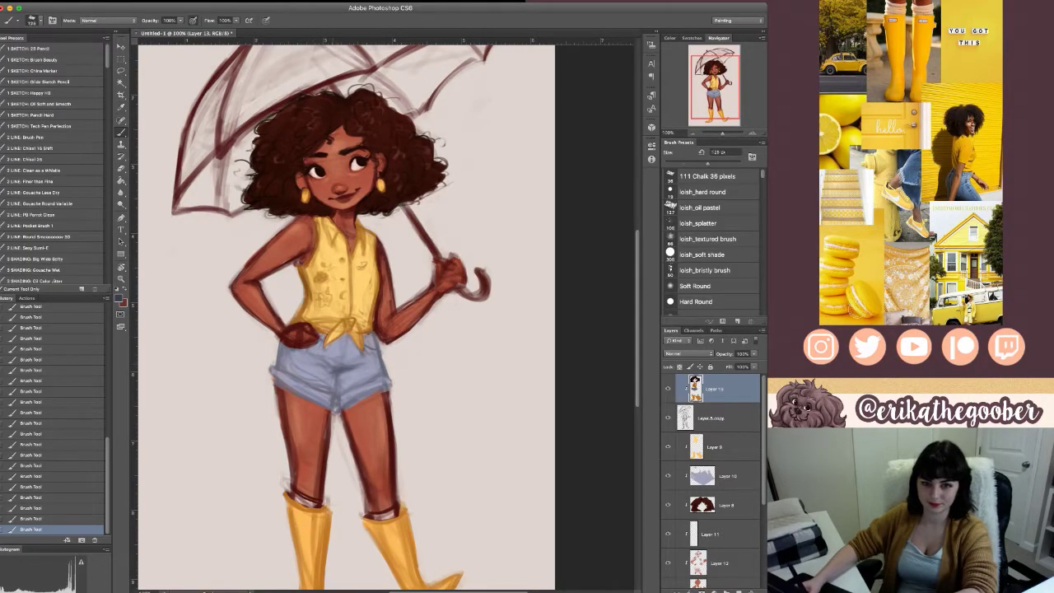
pyautogui.press('[')
pyautogui.press('[')
pyautogui.press('[')
pyautogui.press('[')
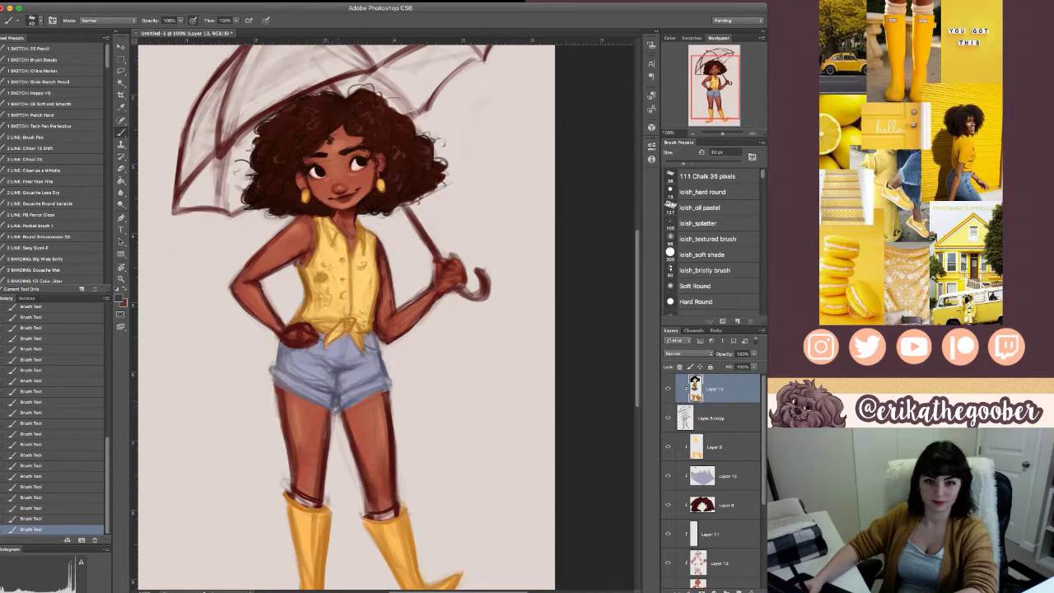
pyautogui.moveTo(350, 304); pyautogui.dragTo(341, 340)
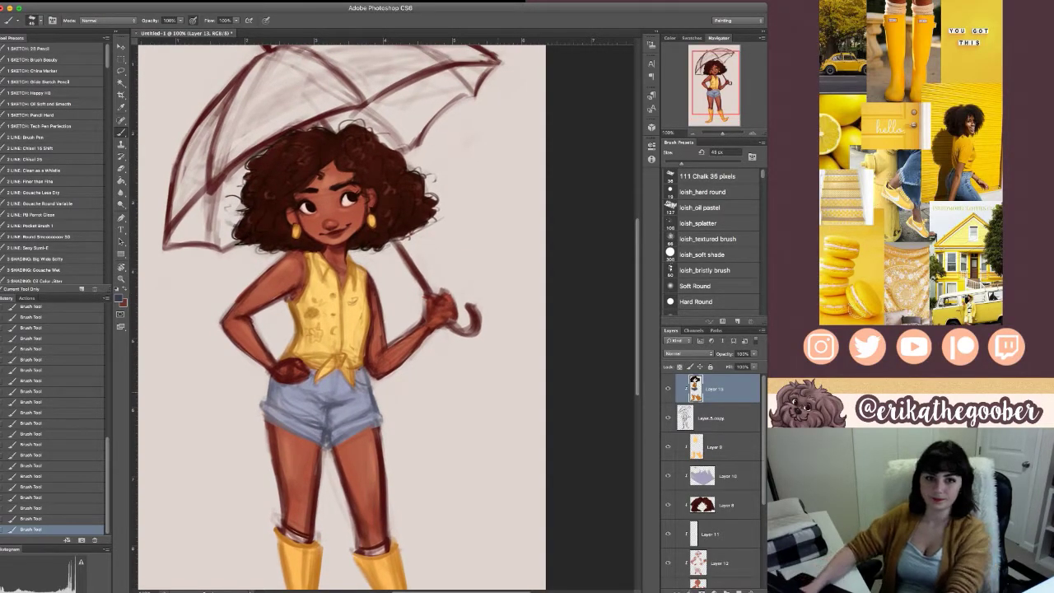
# - Sample a reddish-brown skin tone and recolor the elbow outline of the arm resting on the hip
pyautogui.press('i')
pyautogui.press('b')
pyautogui.press('i')
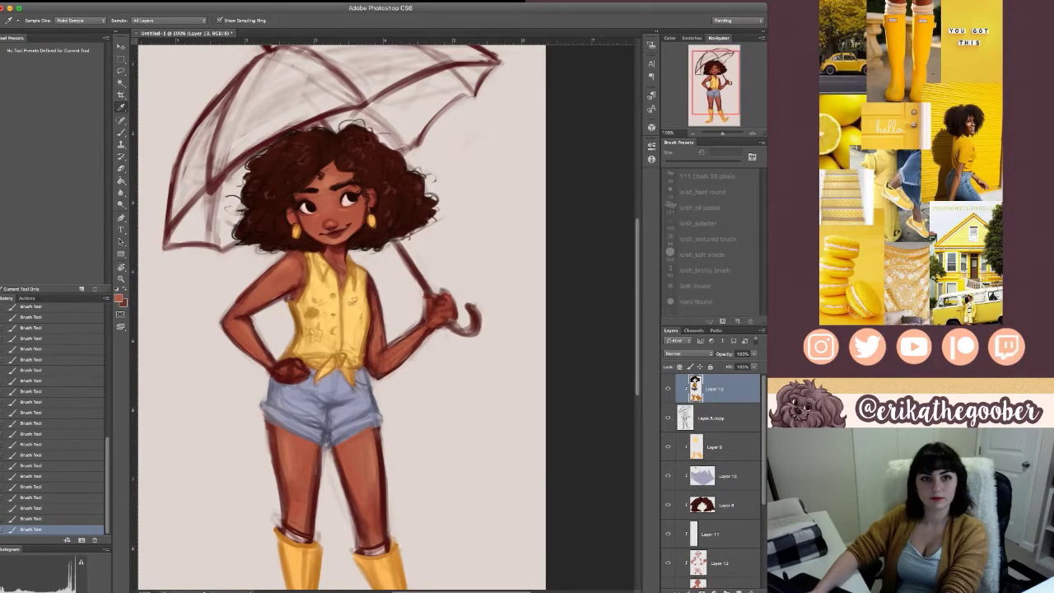
pyautogui.press('b')
pyautogui.moveTo(228, 313); pyautogui.dragTo(234, 346)
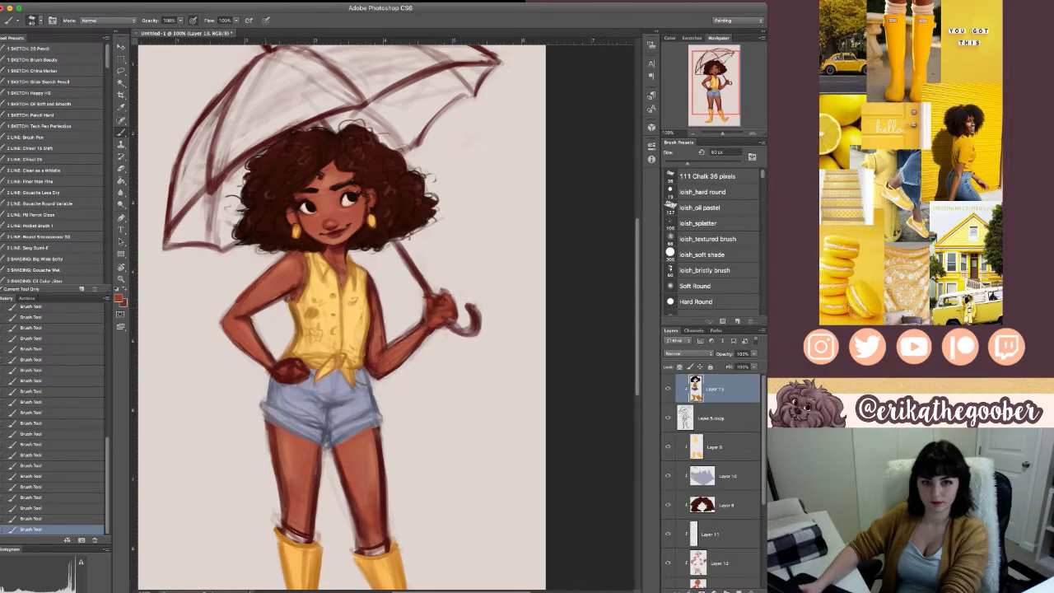
# - Recolor the forearm and upper-arm outlines of the umbrella arm in reddish brown with an 80 px brush
pyautogui.press(']')
pyautogui.press(']')
pyautogui.moveTo(417, 329); pyautogui.dragTo(393, 346)
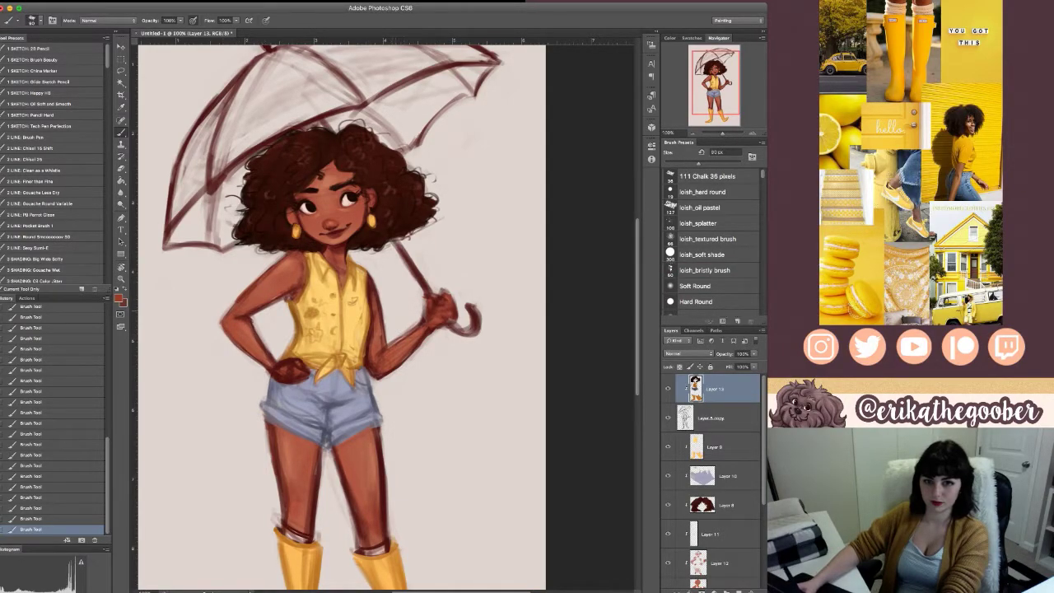
pyautogui.moveTo(376, 288); pyautogui.dragTo(378, 314)
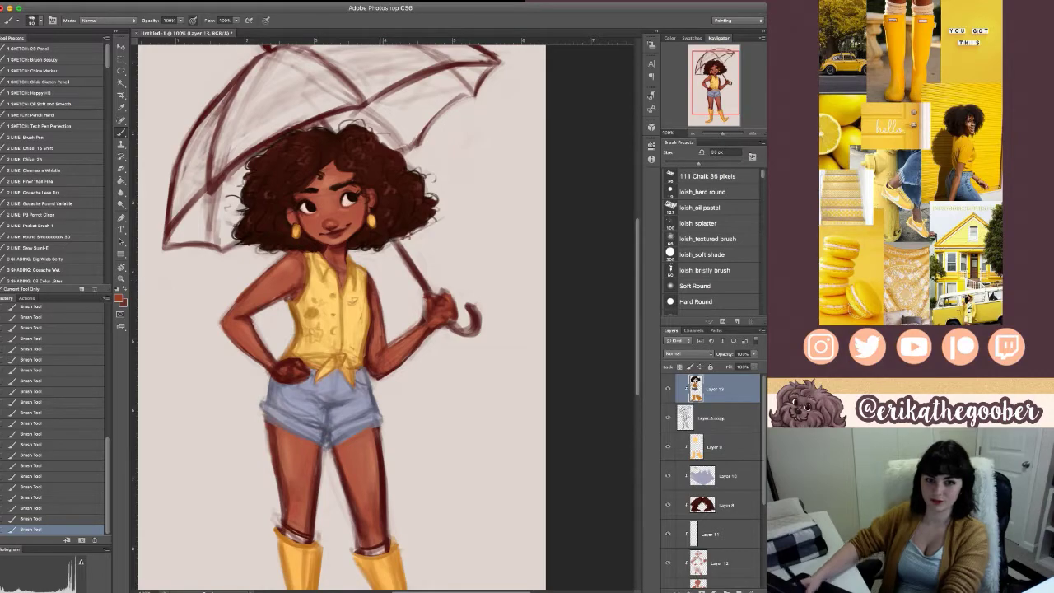
# - Recolor the outer outline of the left leg in reddish brown with a 100 px brush
pyautogui.press(']')
pyautogui.press(']')
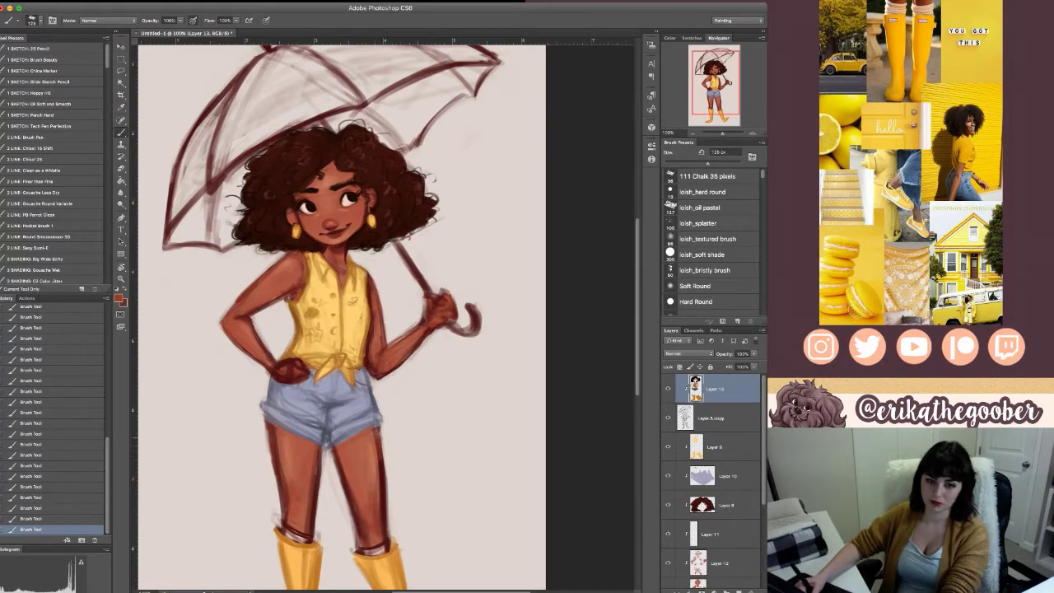
pyautogui.press('[')
pyautogui.moveTo(273, 449); pyautogui.dragTo(285, 519)
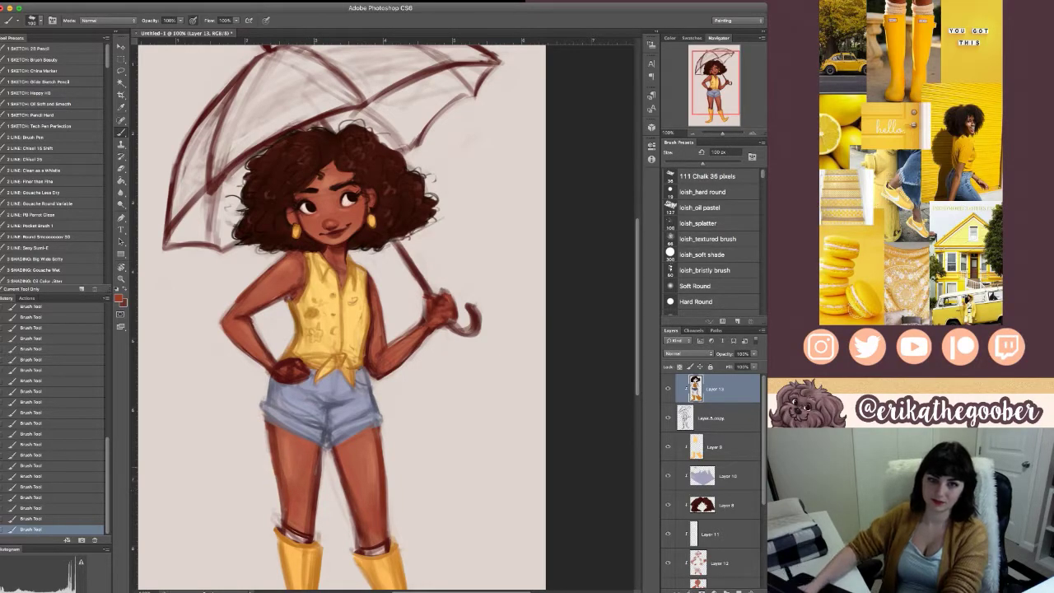
# - Reduce the brush size to 30 px for finer detail work on the figure
pyautogui.press('[')
pyautogui.press('[')
pyautogui.press('[')
pyautogui.press('[')
pyautogui.press('[')
pyautogui.press('[')
pyautogui.press('[')
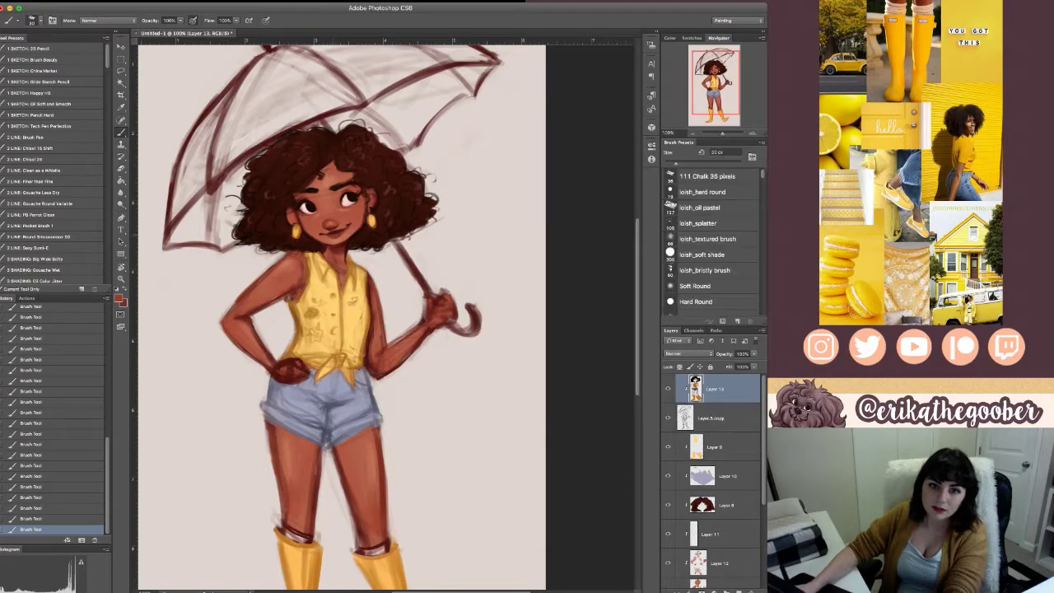
pyautogui.press('super+plus')
pyautogui.press('super+plus')
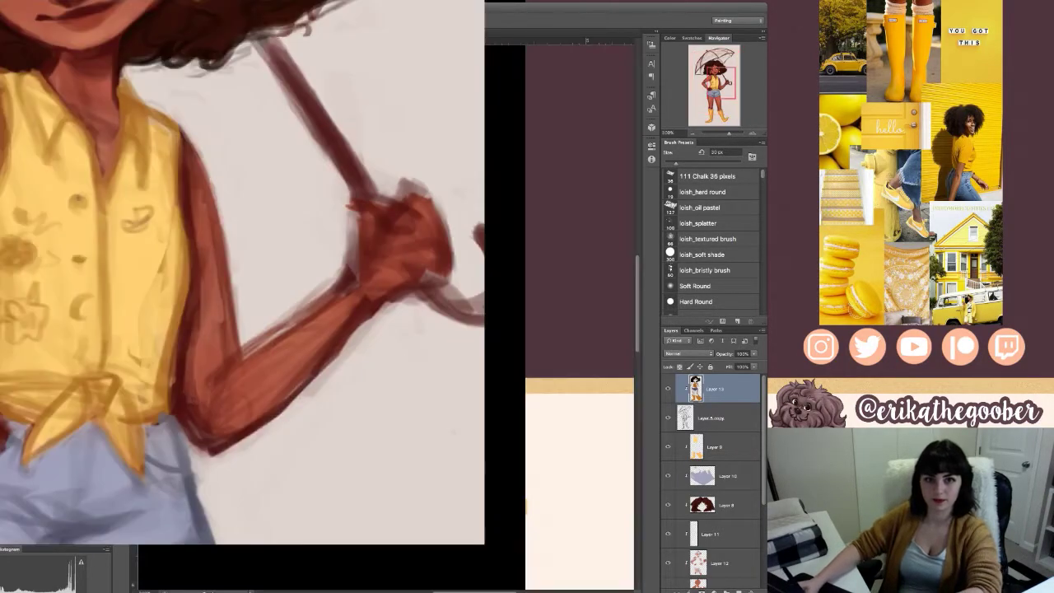
pyautogui.moveTo(346, 231); pyautogui.dragTo(447, 404)
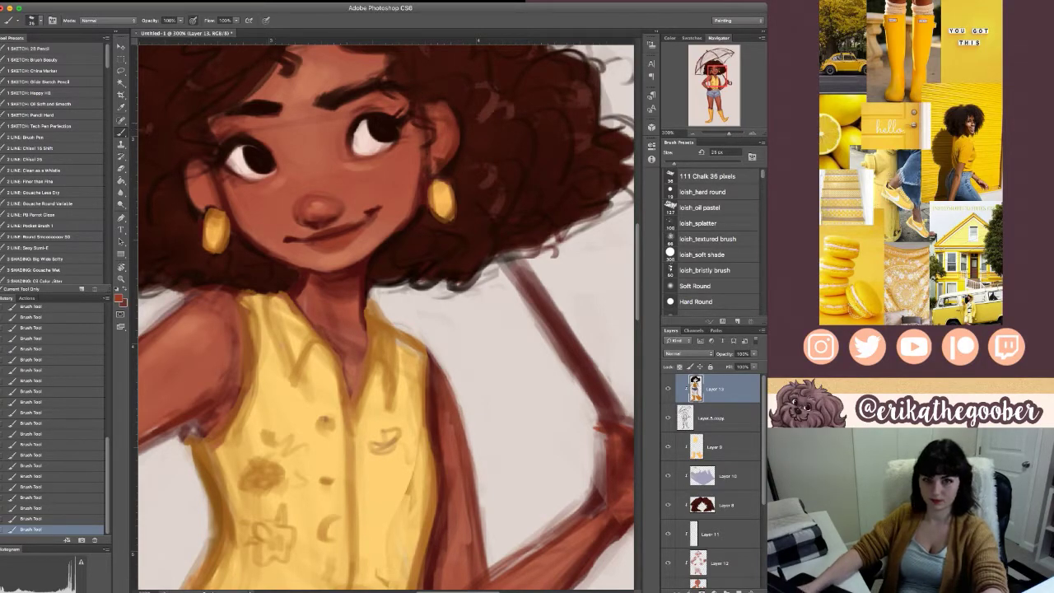
# - Sample near-black from the left eye and create a new layer above the outline-recoloring layer
pyautogui.press('super+minus')
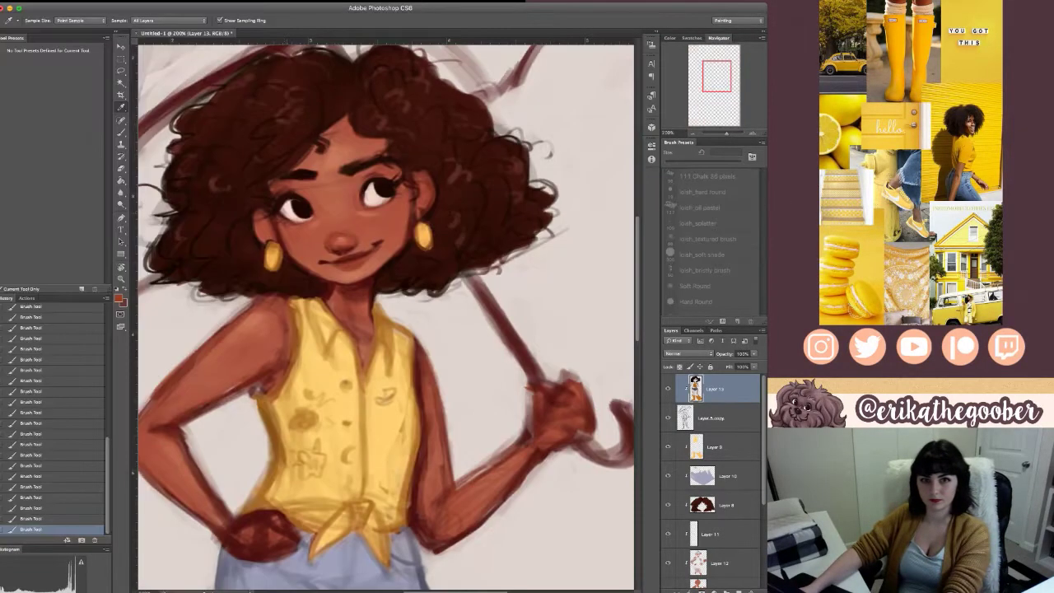
pyautogui.keyDown('alt'); pyautogui.click(306, 208); pyautogui.keyUp('alt')
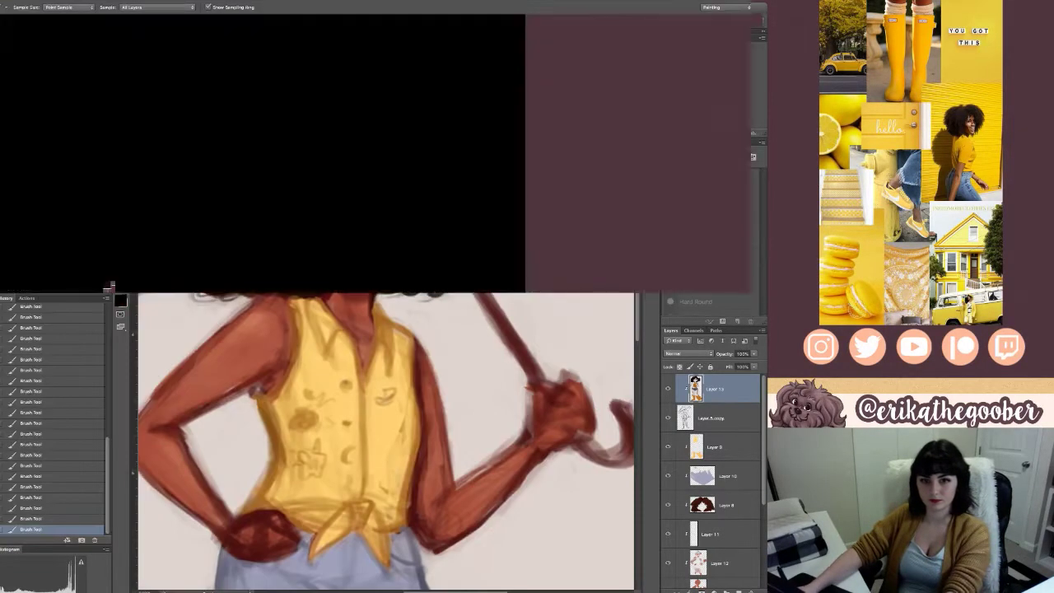
pyautogui.press('super+minus')
pyautogui.press('super+minus')
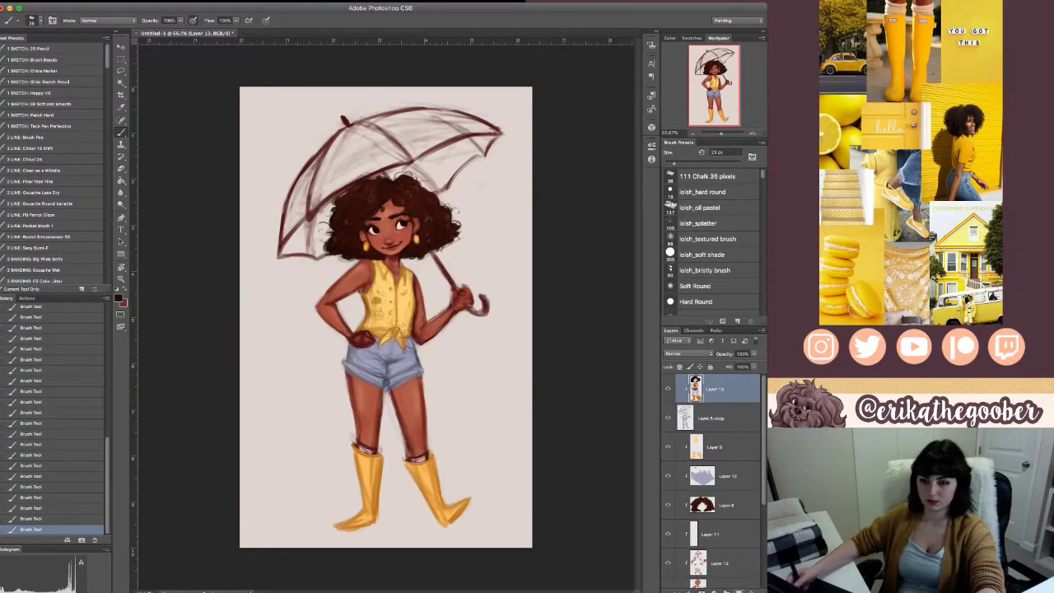
pyautogui.press('super+shift+alt+n')
# - Add a fine near-black stroke at the left eye's outer edge with a tiny brush, and undo the extra stroke near the nose
pyautogui.press('super+plus')
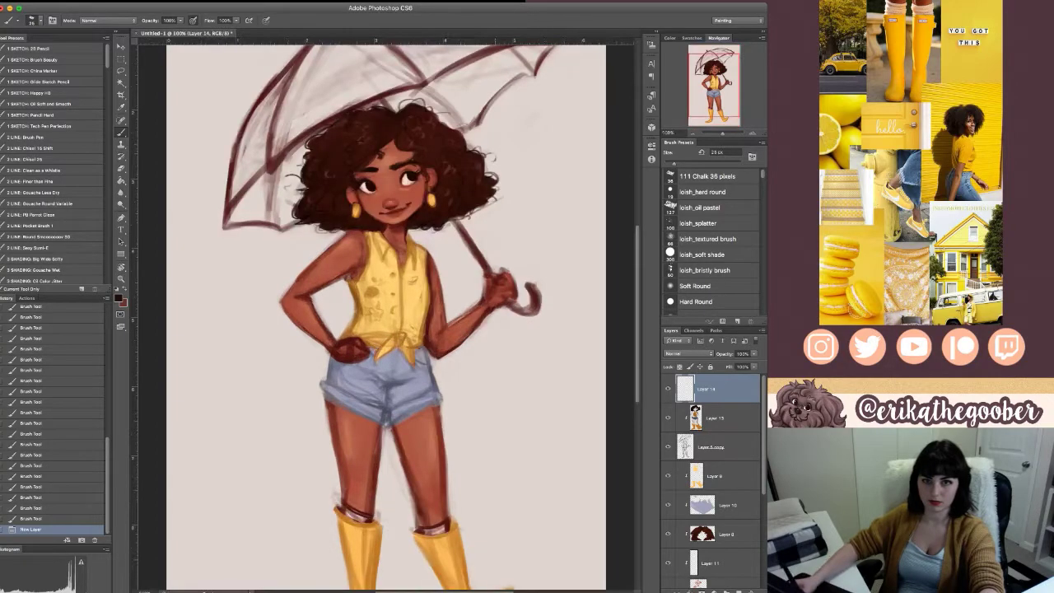
pyautogui.press('super+plus')
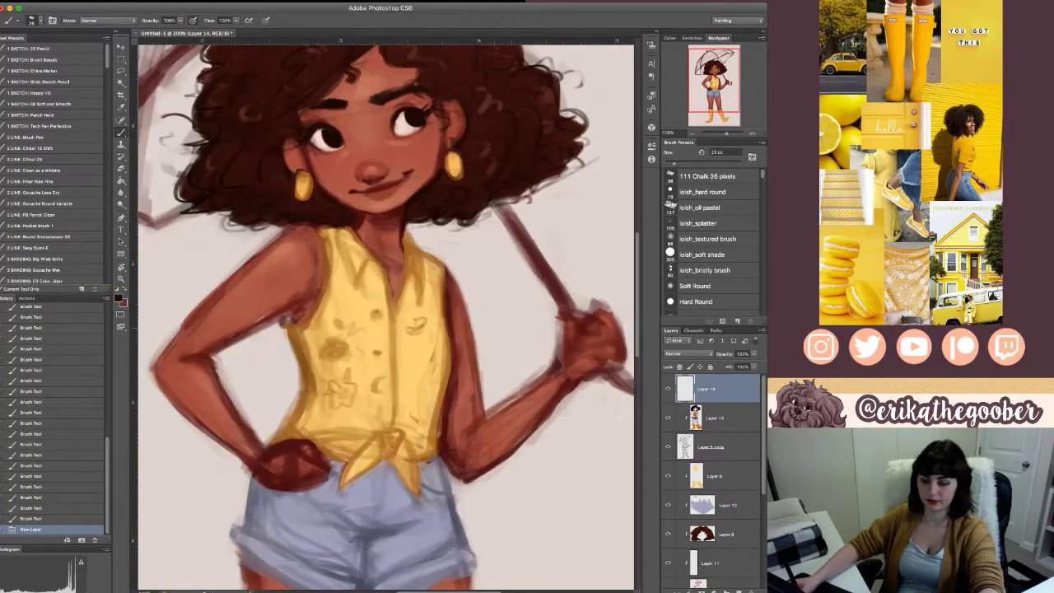
pyautogui.moveTo(283, 386); pyautogui.dragTo(281, 403)
pyautogui.press('[')
pyautogui.press('[')
pyautogui.press('[')
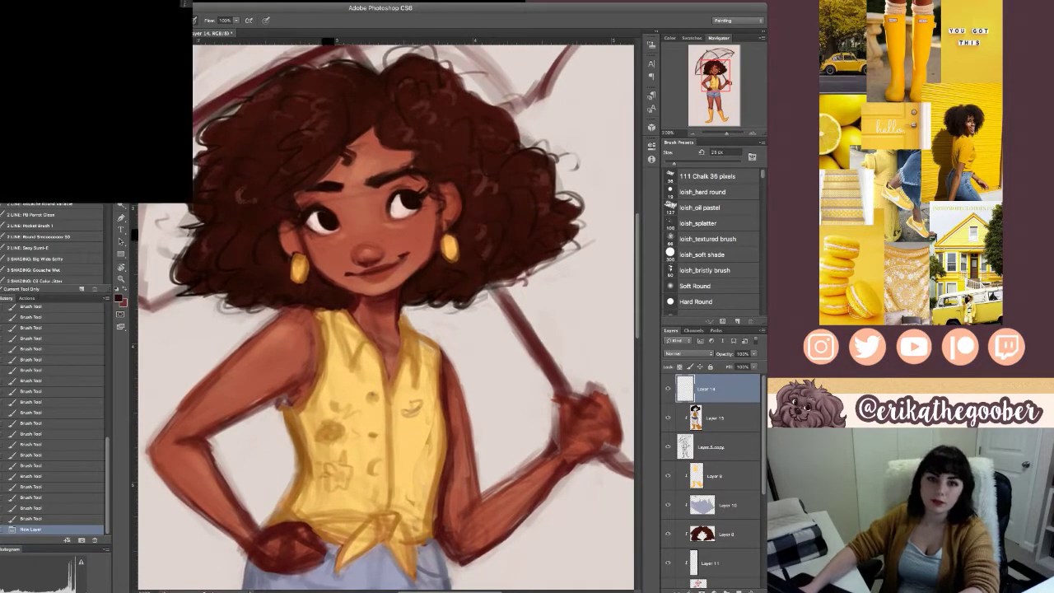
pyautogui.moveTo(307, 216); pyautogui.dragTo(316, 208)
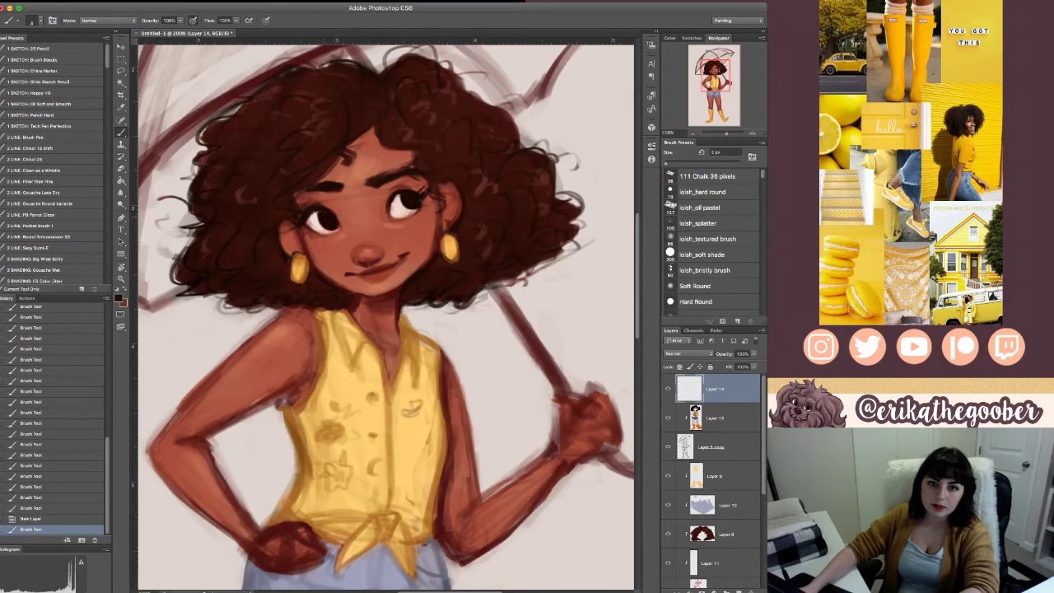
pyautogui.moveTo(360, 260); pyautogui.dragTo(367, 262)
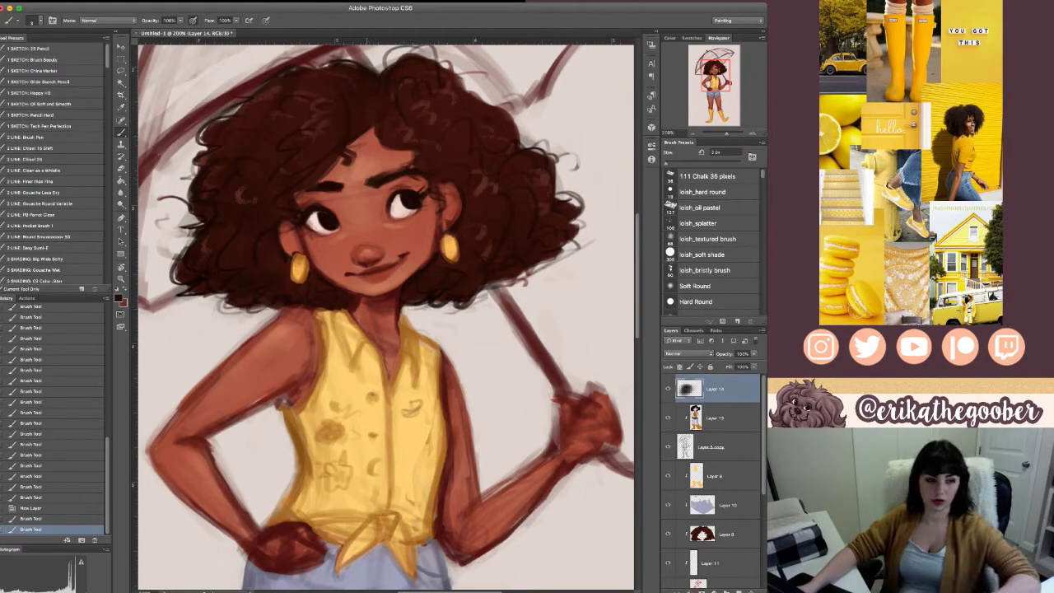
pyautogui.press('super+z')
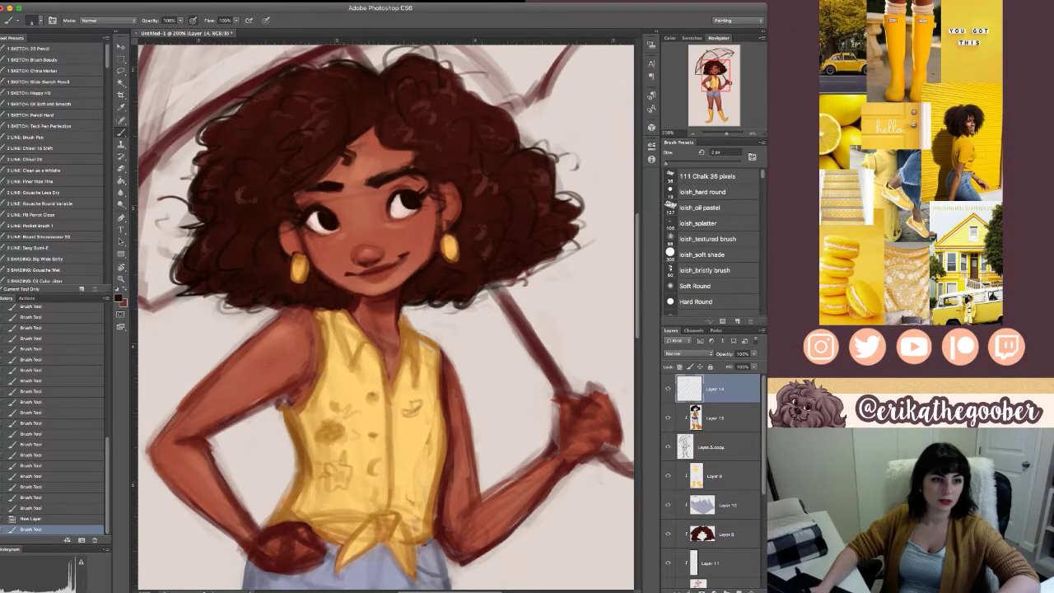
# - Sample the pupil's black and repaint the pupils of both eyes with a slightly larger brush
pyautogui.press('i')
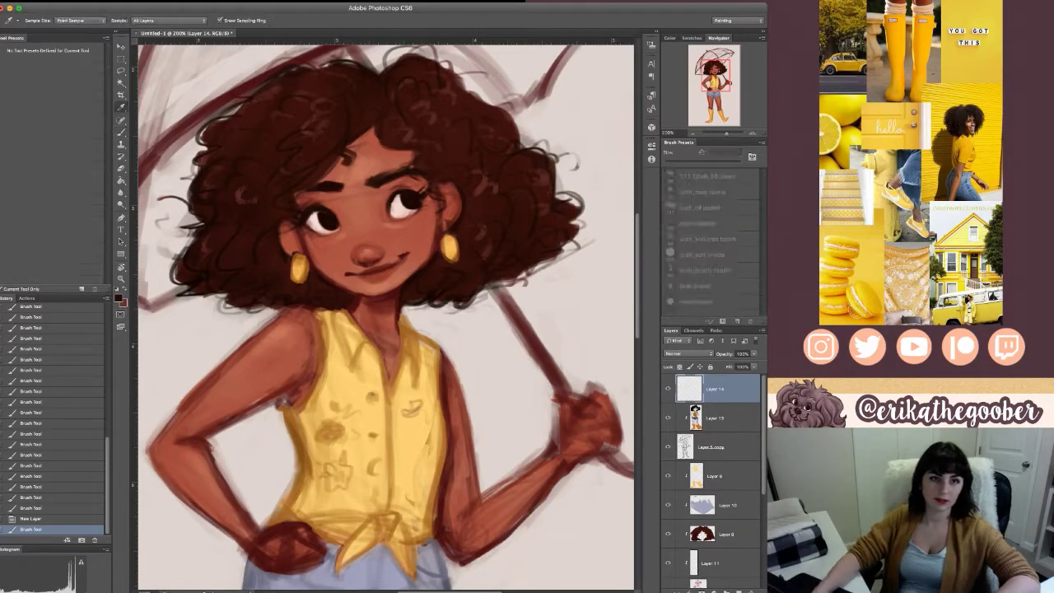
pyautogui.press('b')
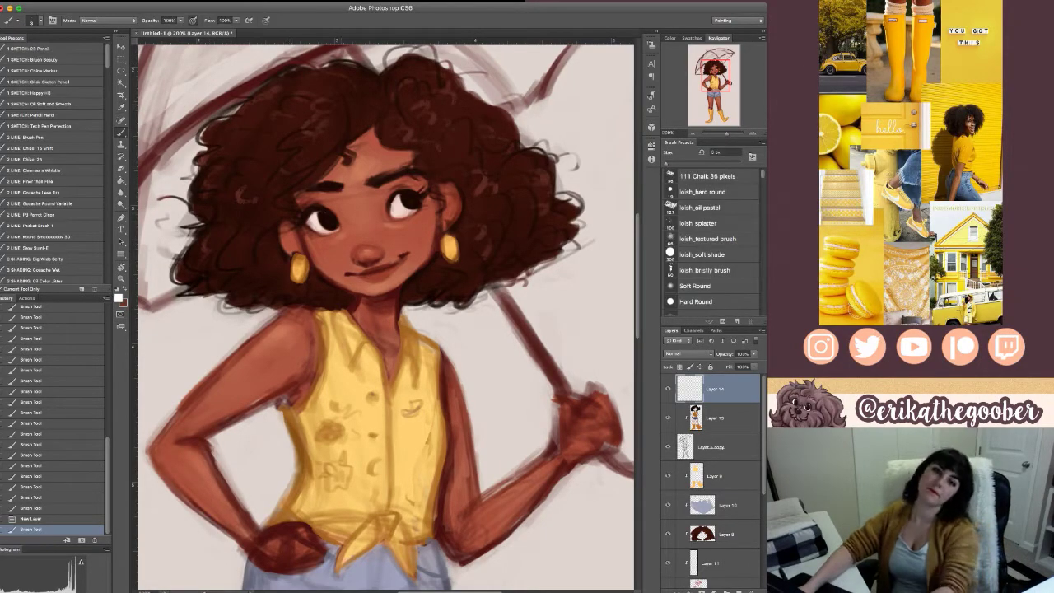
pyautogui.keyDown('alt'); pyautogui.click(329, 218); pyautogui.keyUp('alt')
pyautogui.press(']')
pyautogui.press(']')
pyautogui.press(']')
pyautogui.press(']')
pyautogui.press(']')
pyautogui.moveTo(323, 212); pyautogui.dragTo(333, 224)
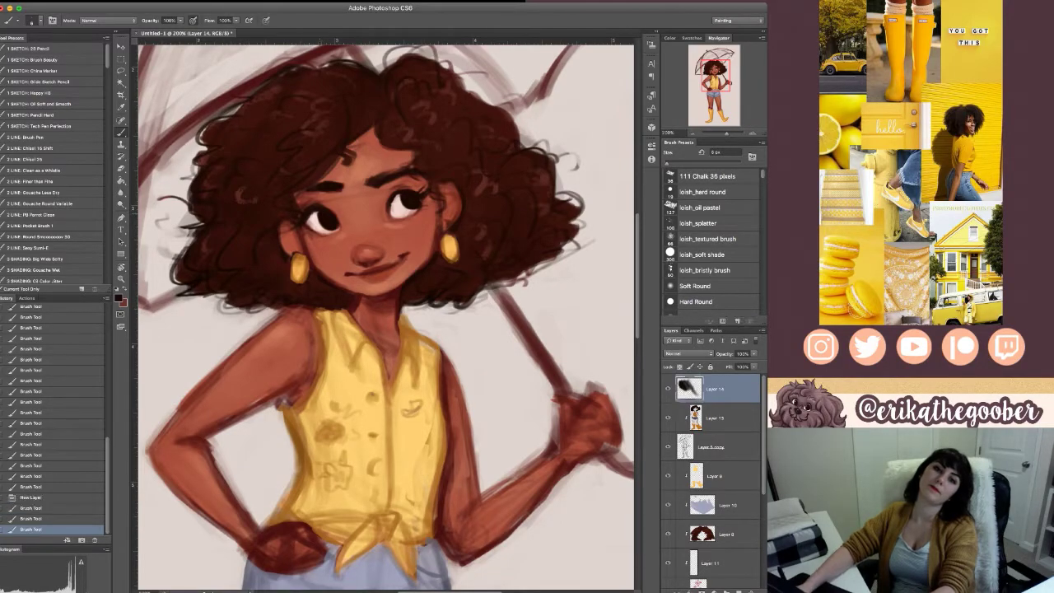
pyautogui.moveTo(407, 195); pyautogui.dragTo(414, 206)
# - Sample the white of the eye and dot tiny highlights on the pupils with a finer brush
pyautogui.keyDown('alt'); pyautogui.click(316, 223); pyautogui.keyUp('alt')
pyautogui.press('[')
pyautogui.press('[')
pyautogui.press('[')
pyautogui.press('[')
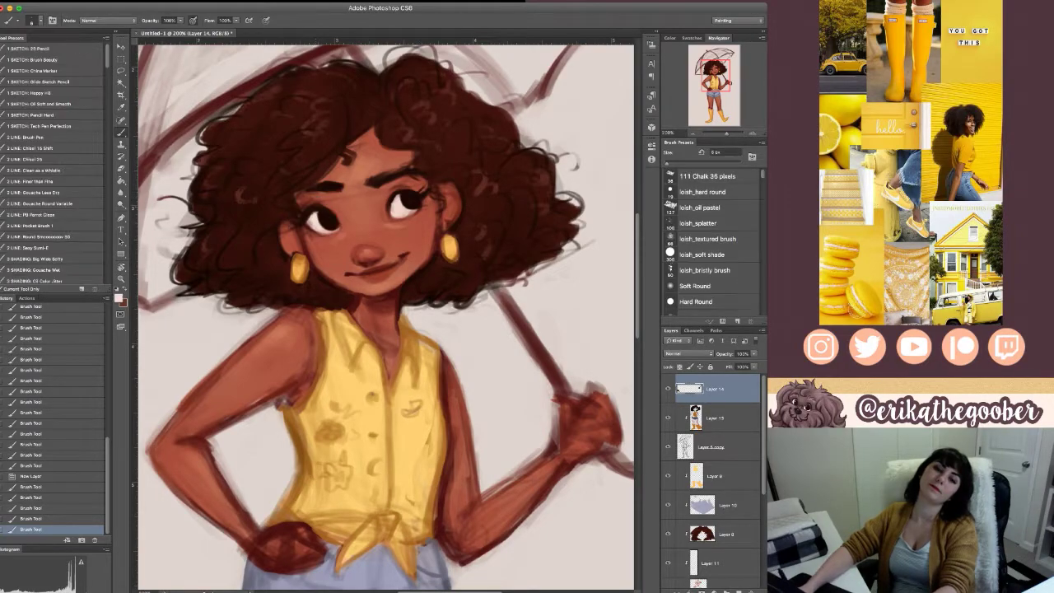
pyautogui.click(405, 196)
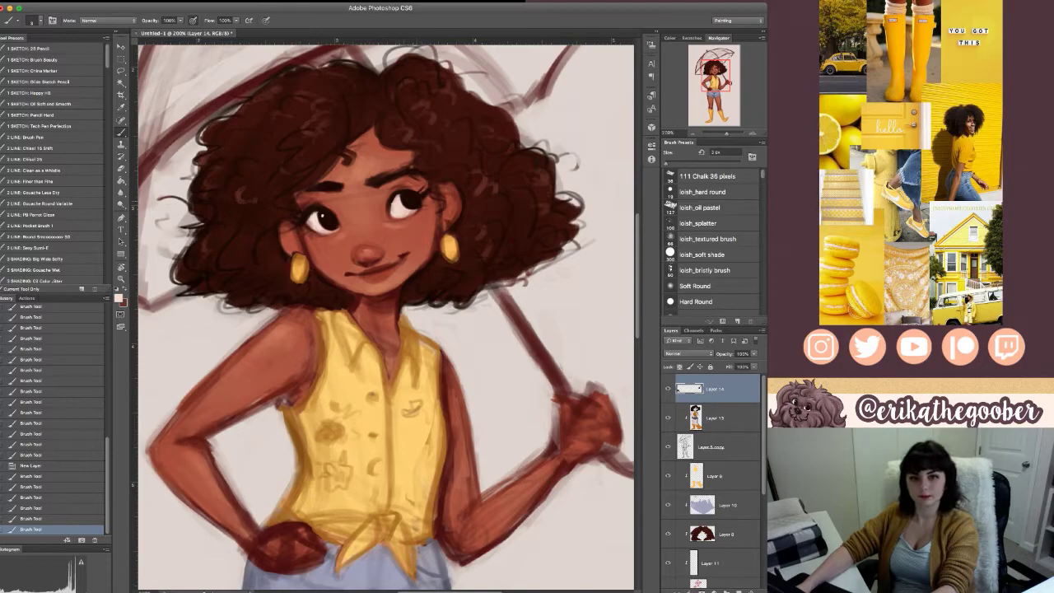
pyautogui.click(407, 198)
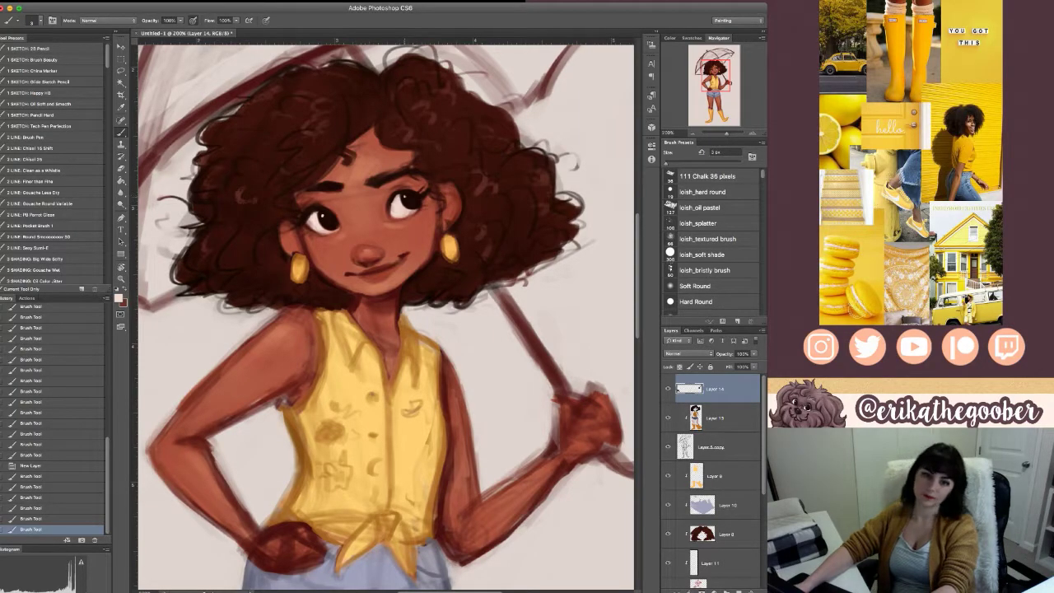
pyautogui.moveTo(428, 288); pyautogui.dragTo(354, 298)
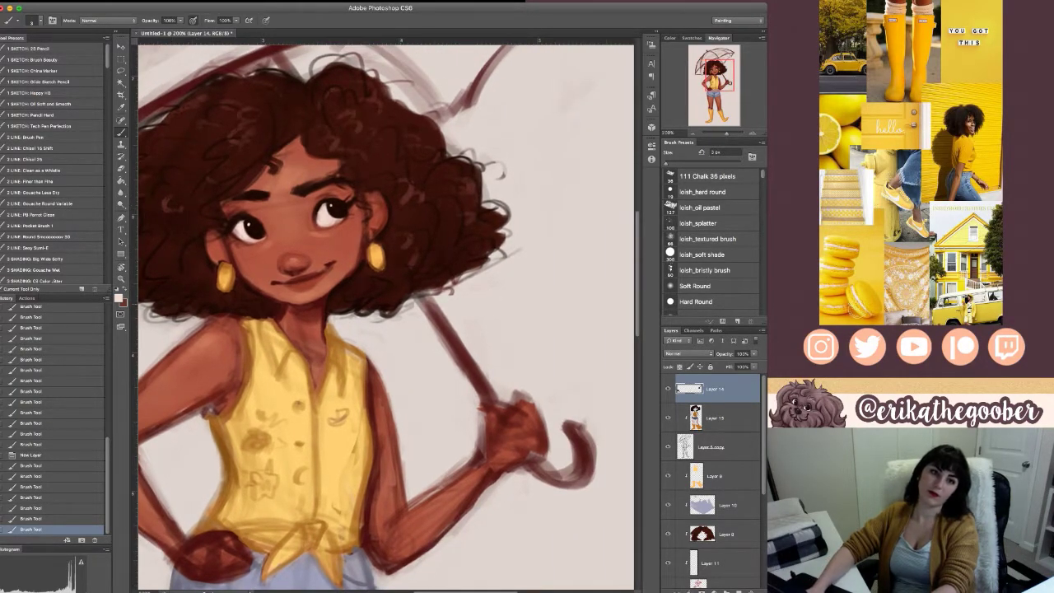
# - Pick a muted purple and paint soft reflections into the dark irises of both eyes
pyautogui.press('i')
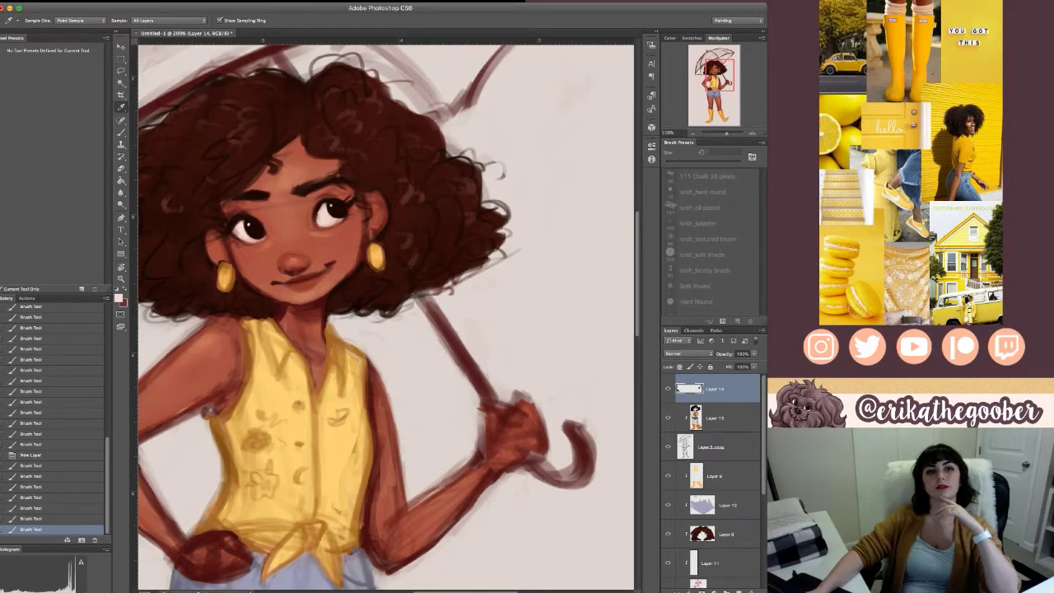
pyautogui.press('b')
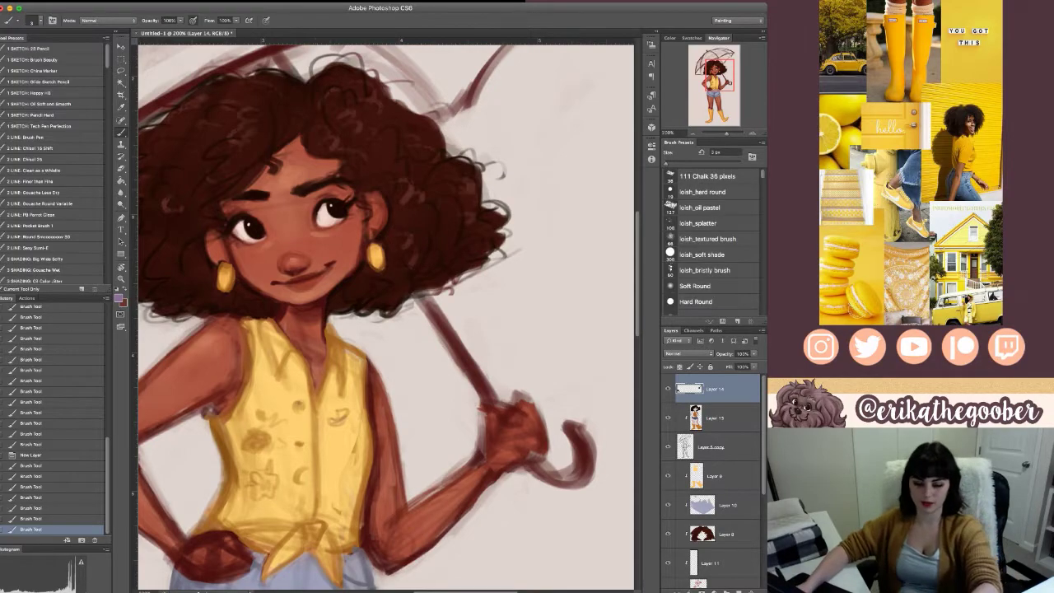
pyautogui.press('super+equal')
pyautogui.moveTo(329, 247); pyautogui.dragTo(487, 355)
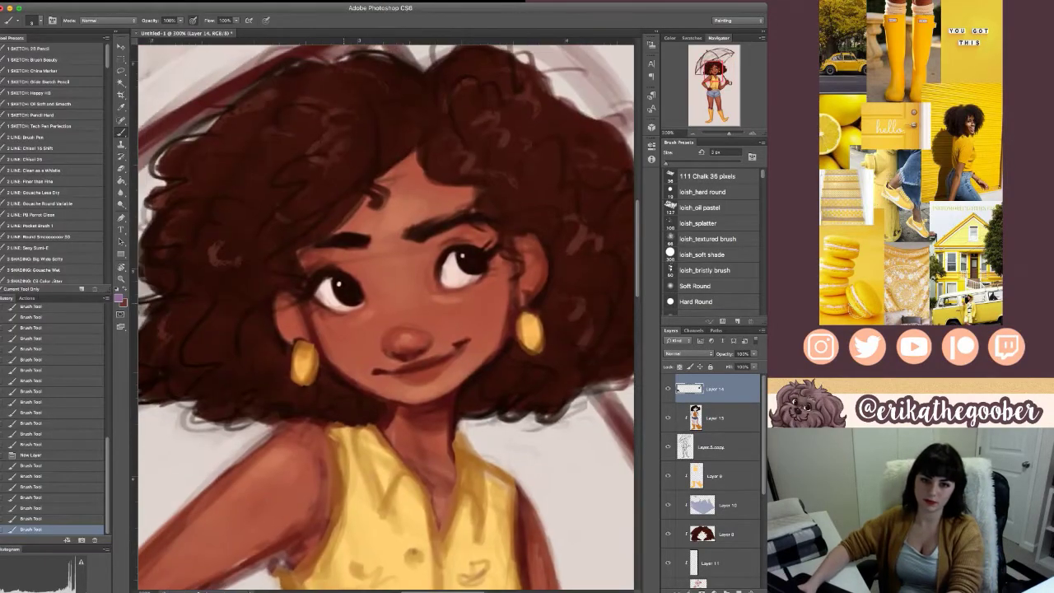
pyautogui.press(']')
pyautogui.moveTo(355, 294)
pyautogui.mouseDown()
pyautogui.moveTo(350, 301)
pyautogui.moveTo(354, 287)
pyautogui.mouseUp()
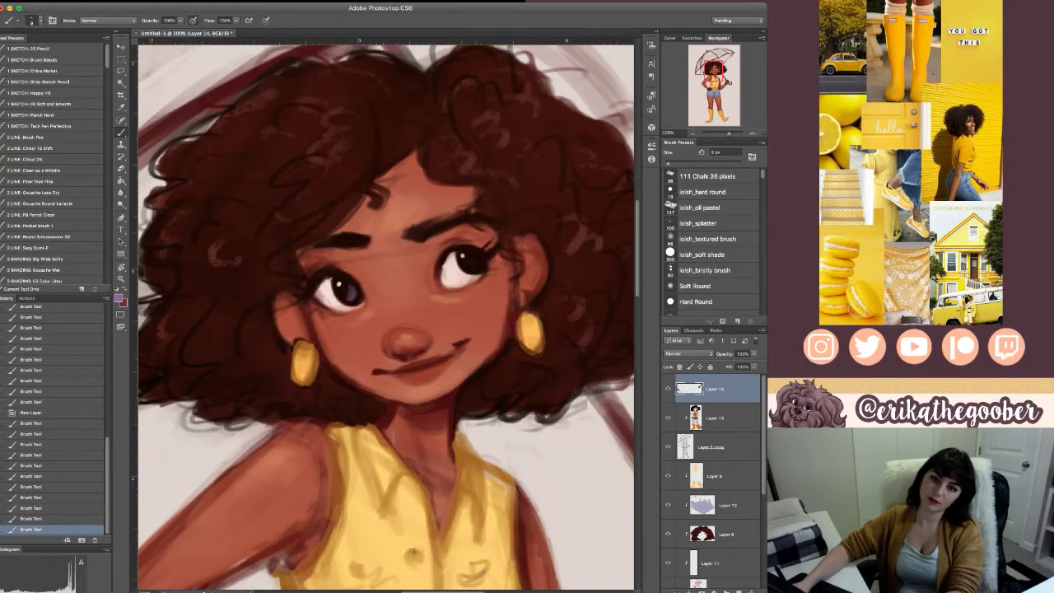
pyautogui.moveTo(480, 260); pyautogui.dragTo(472, 270)
pyautogui.moveTo(481, 261); pyautogui.dragTo(473, 269)
pyautogui.moveTo(481, 259); pyautogui.dragTo(474, 269)
pyautogui.moveTo(479, 262); pyautogui.dragTo(473, 268)
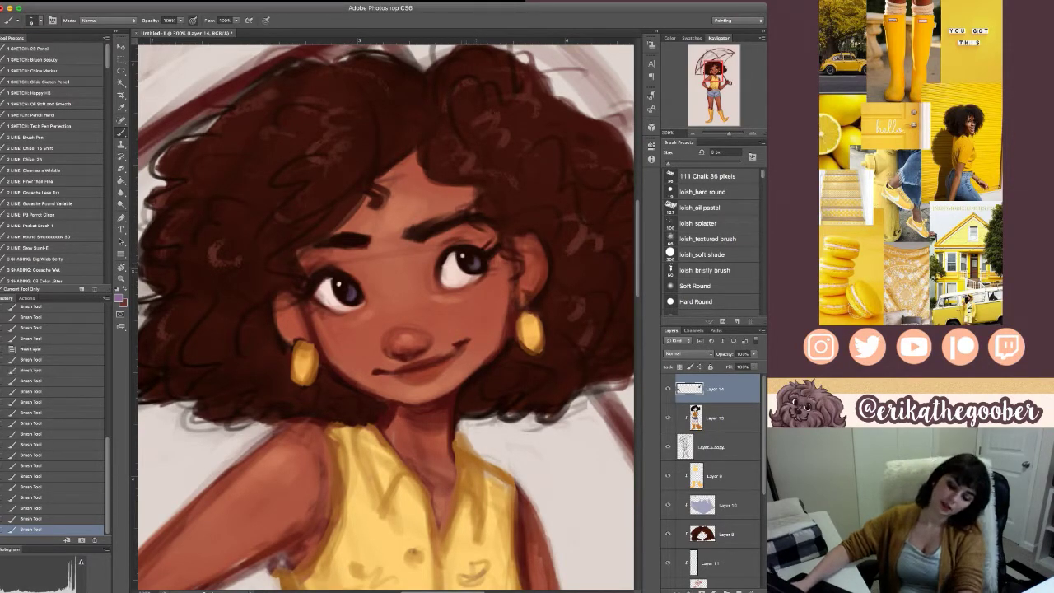
pyautogui.hotkey('ctrl', '0')
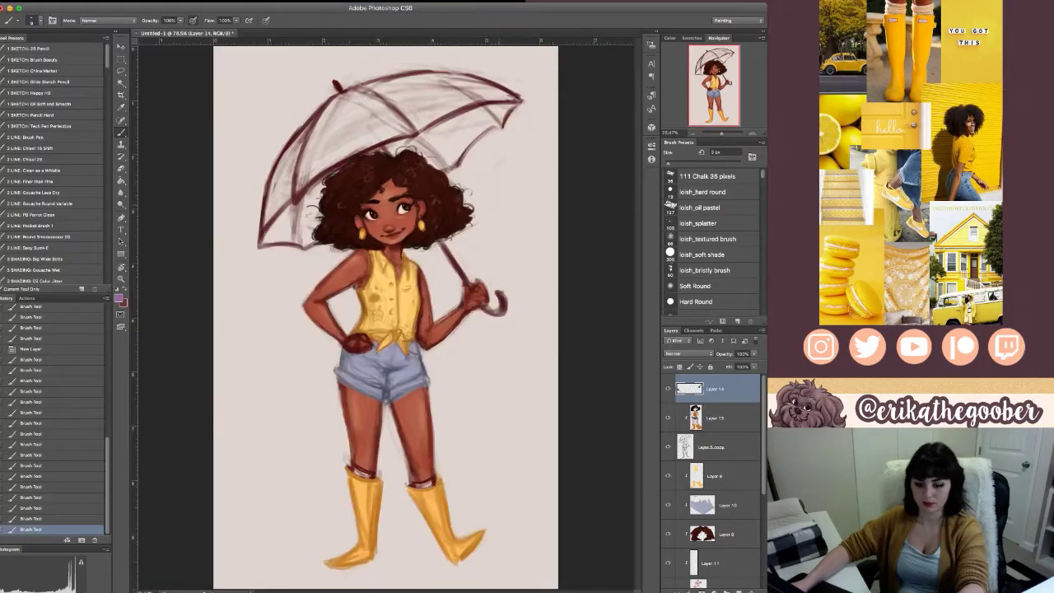
# - Sample the dark pupil color and strengthen the lashes at the outer corner of the left eye
pyautogui.press('super+plus')
pyautogui.press('super+plus')
pyautogui.press('super+plus')
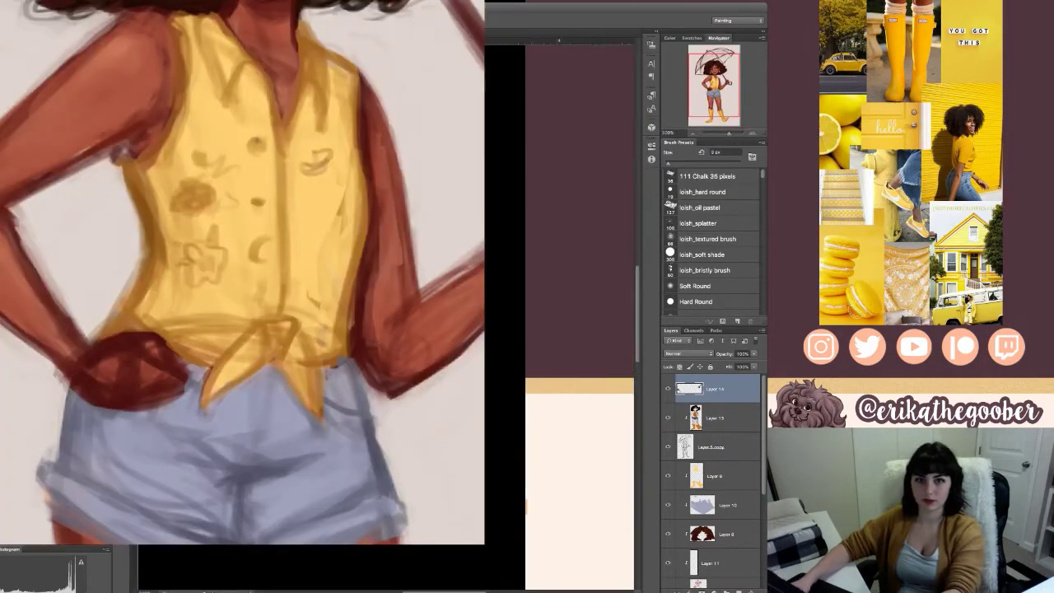
pyautogui.scroll(6, 387, 317)
pyautogui.keyDown('alt'); pyautogui.click(342, 413); pyautogui.keyUp('alt')
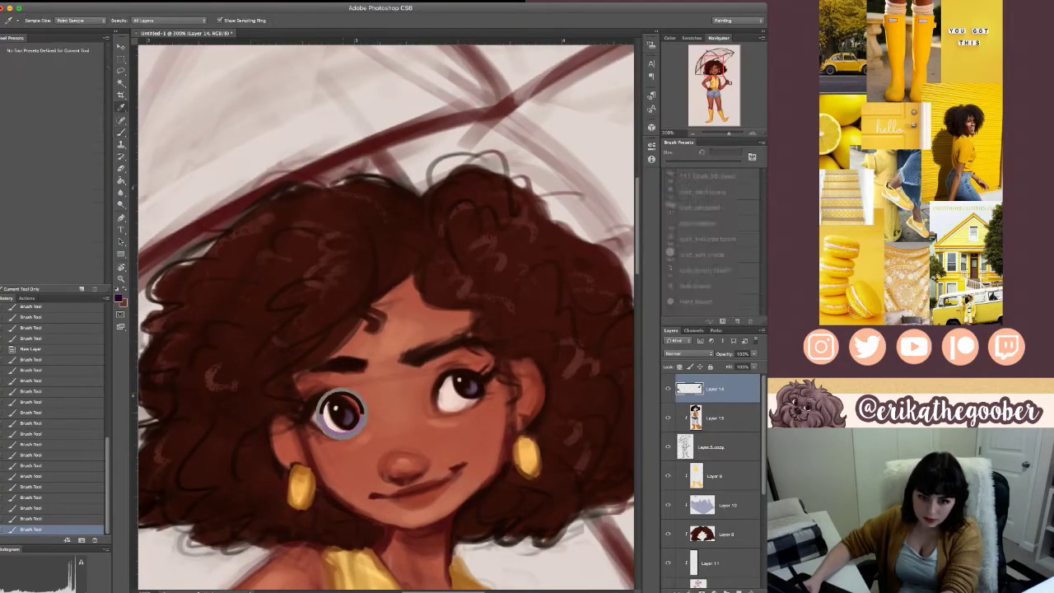
pyautogui.moveTo(316, 406); pyautogui.dragTo(302, 407)
pyautogui.moveTo(314, 412)
pyautogui.mouseDown()
pyautogui.moveTo(301, 414)
pyautogui.moveTo(304, 404)
pyautogui.mouseUp()
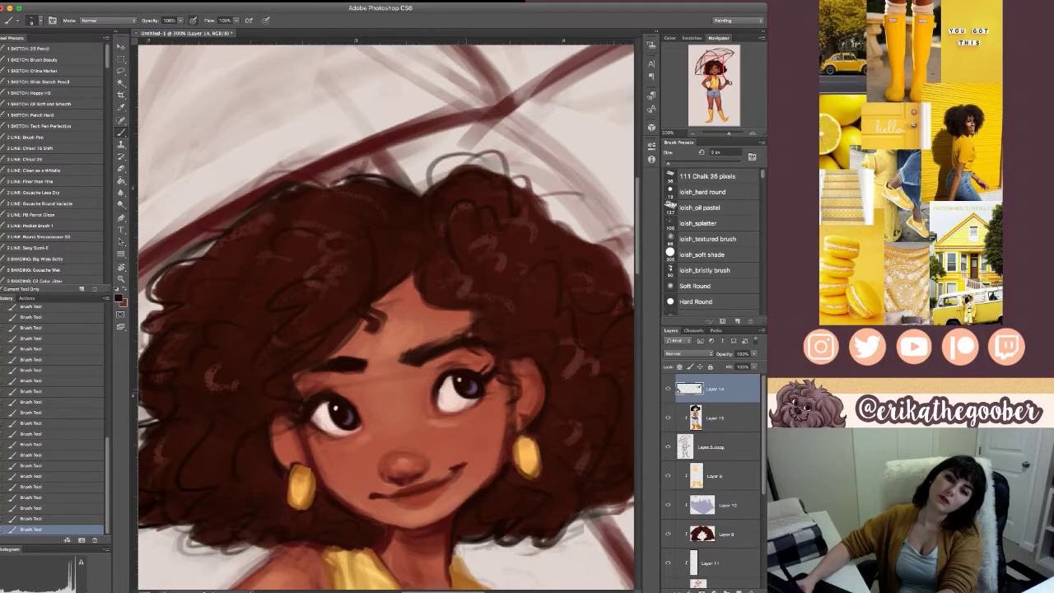
pyautogui.press('super+minus')
pyautogui.press('super+minus')
pyautogui.press('super+minus')
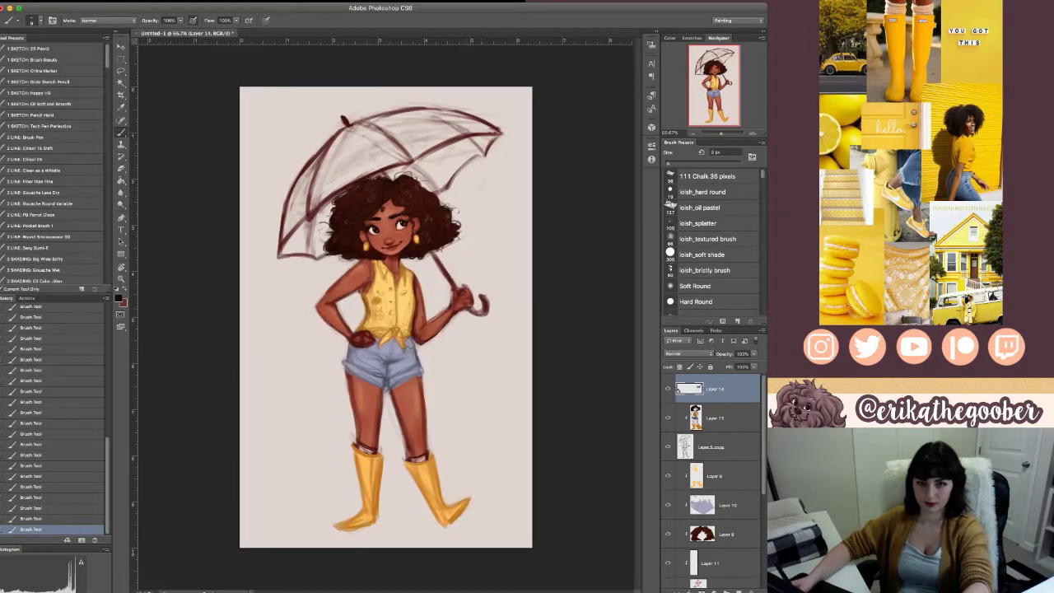
# - Pick a leafy green and paint a small leaf on top of the left earring
pyautogui.press('super+plus')
pyautogui.moveTo(385, 272); pyautogui.dragTo(399, 442)
pyautogui.press('super+plus')
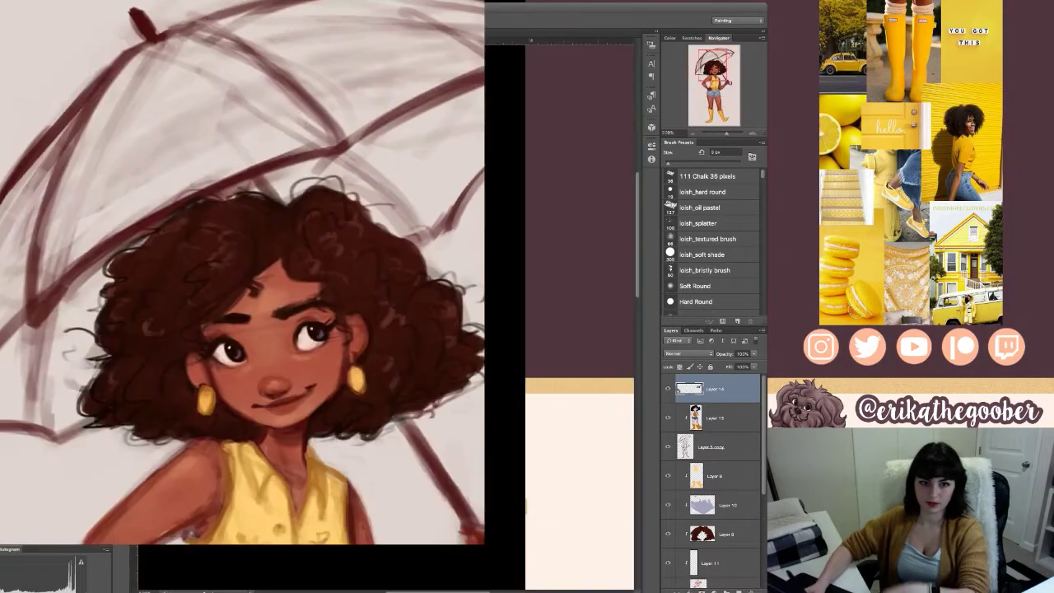
pyautogui.press('i')
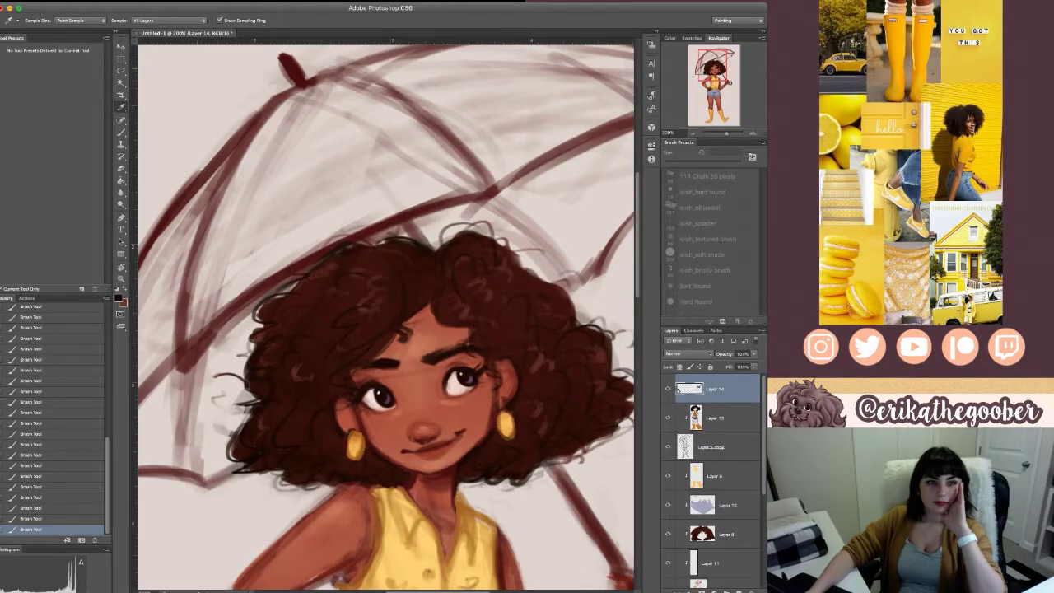
pyautogui.keyDown('alt'); pyautogui.click(429, 572); pyautogui.keyUp('alt')
pyautogui.moveTo(412, 461); pyautogui.dragTo(398, 360)
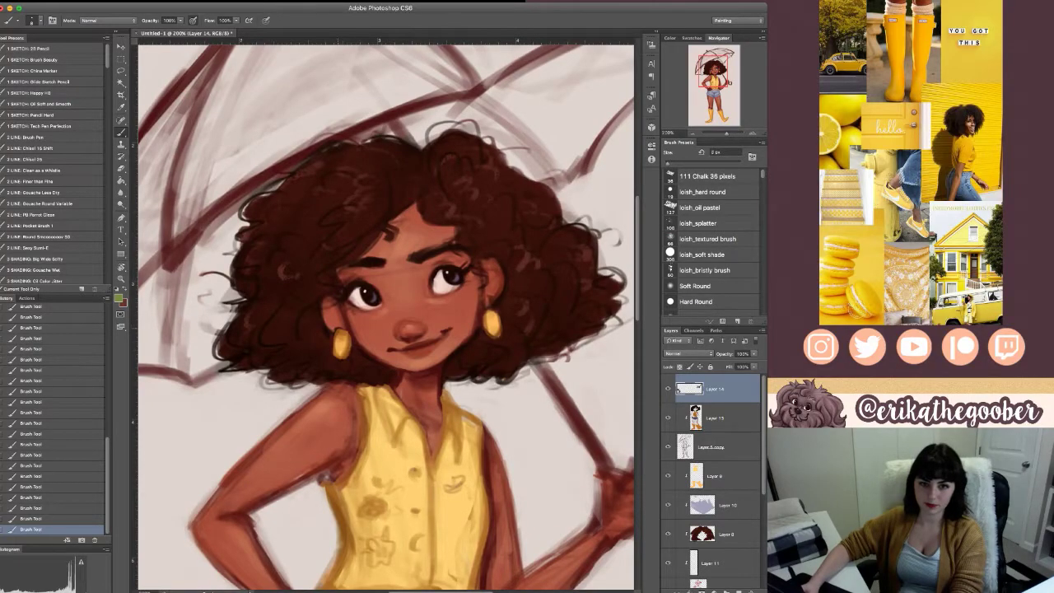
pyautogui.moveTo(338, 328); pyautogui.dragTo(336, 326)
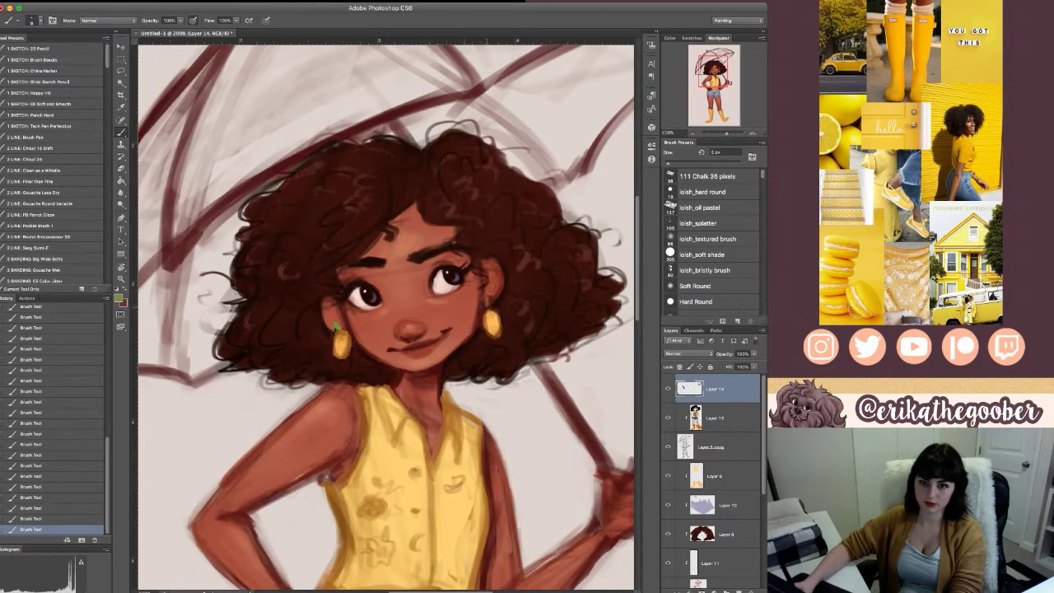
# - Try green leaf strokes on top of the right earring, enlarge the brush to 28 px, and undo the strokes
pyautogui.moveTo(487, 303); pyautogui.dragTo(488, 309)
pyautogui.press(']')
pyautogui.press(']')
pyautogui.press(']')
pyautogui.press(']')
pyautogui.press(']')
pyautogui.press(']')
pyautogui.press(']')
pyautogui.hotkey('ctrl', 'z')
pyautogui.scroll(-5, 385, 314)
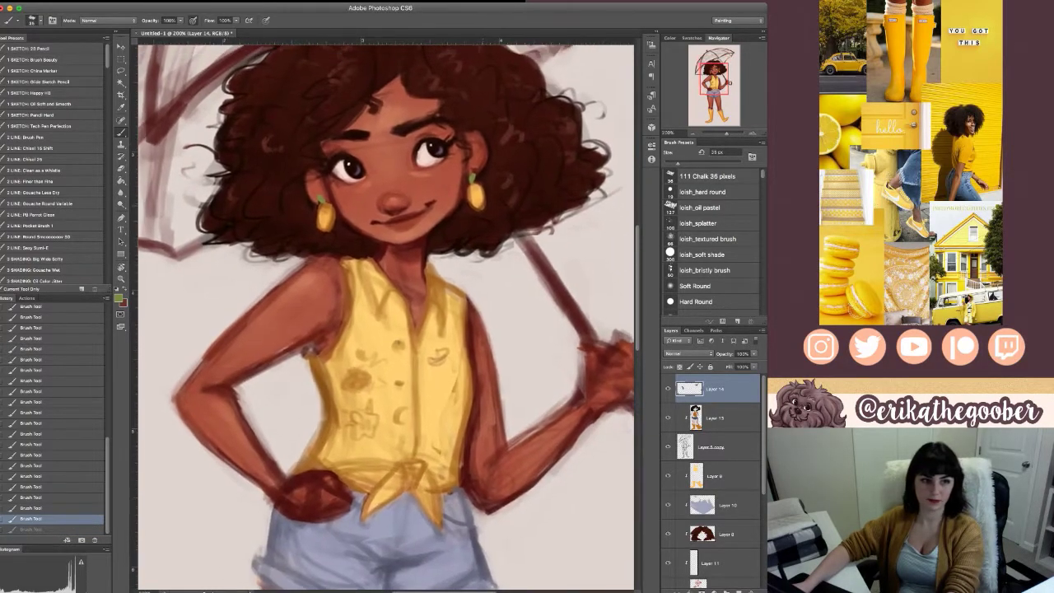
pyautogui.hotkey('ctrl', 'alt', 'z')
pyautogui.hotkey('ctrl', 'alt', 'z')
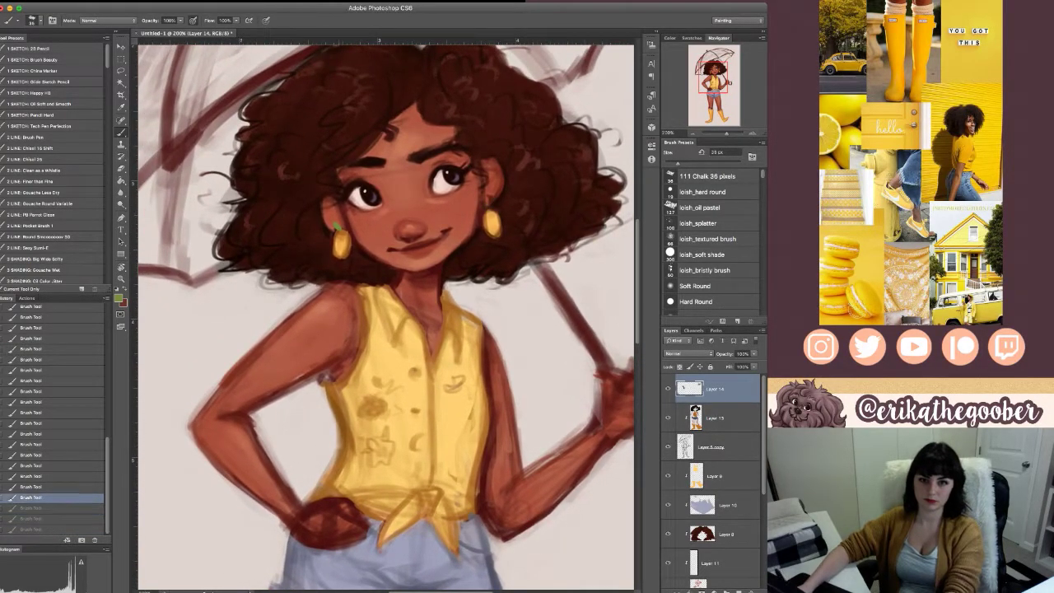
# - Paint a small green leaf on top of the right earring and touch up the leaf on the left earring
pyautogui.hotkey('ctrl', 'alt', 'z')
pyautogui.moveTo(334, 227); pyautogui.dragTo(338, 231)
pyautogui.moveTo(489, 212); pyautogui.dragTo(492, 205)
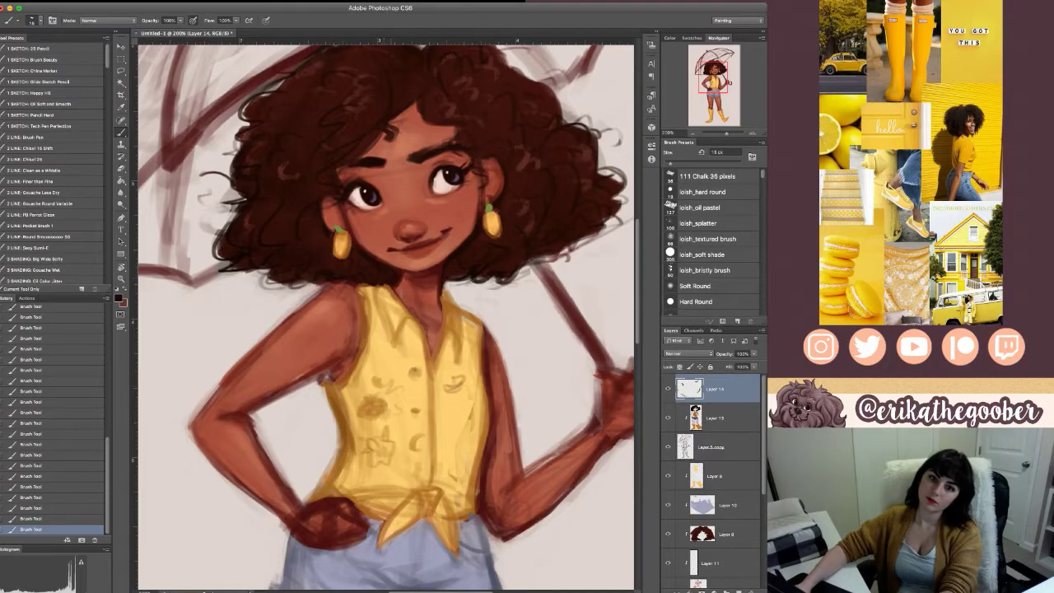
# - Sample skin and dark red-brown tones and refine the edge where the hip-side arm meets the yellow shirt's armhole
pyautogui.keyDown('alt'); pyautogui.click(411, 265); pyautogui.keyUp('alt')
pyautogui.press('alt')
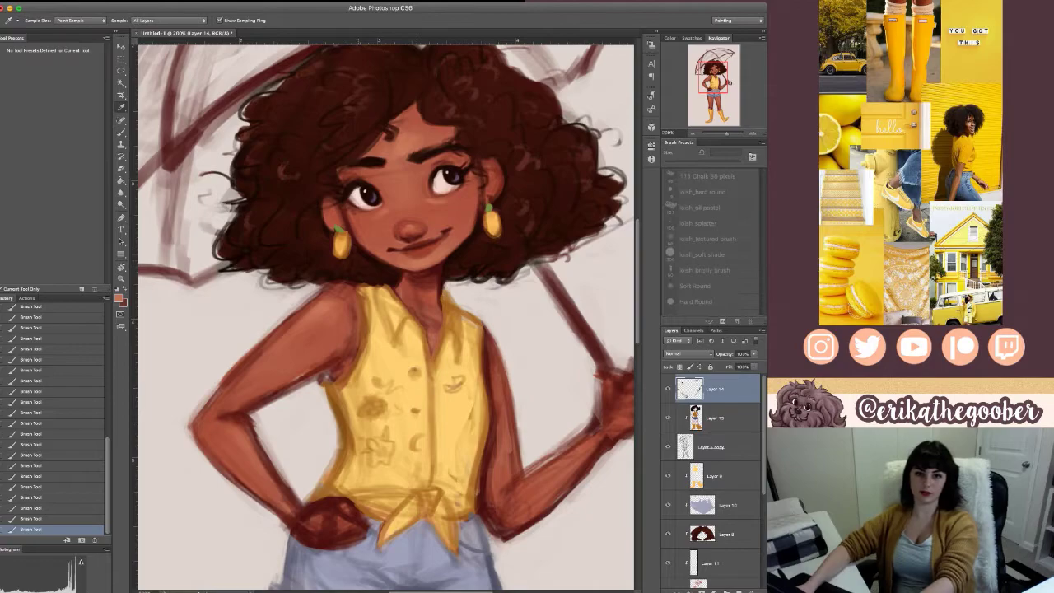
pyautogui.keyDown('alt'); pyautogui.click(334, 369); pyautogui.keyUp('alt')
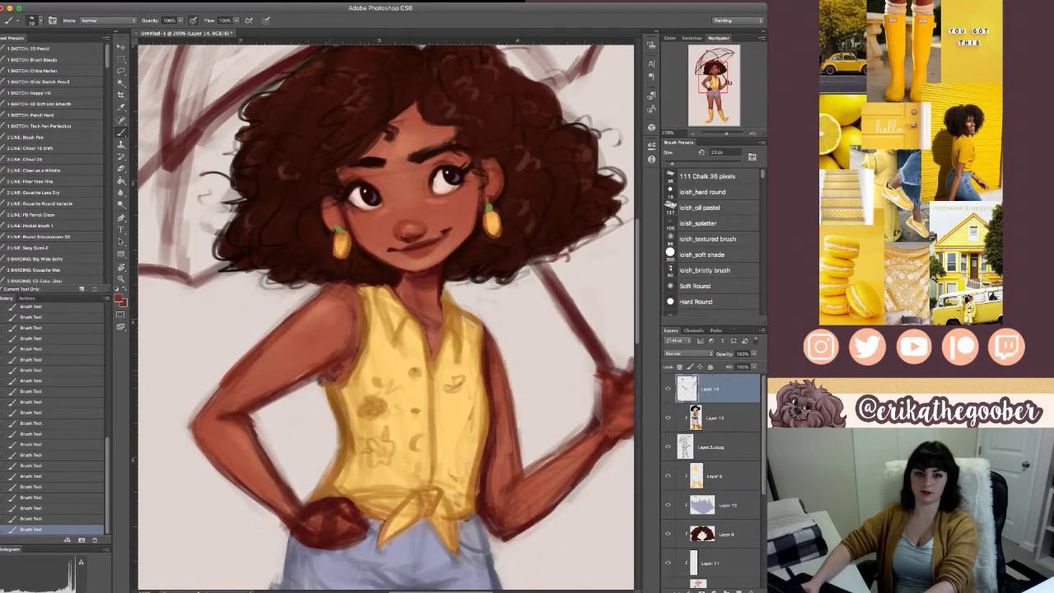
pyautogui.press(']')
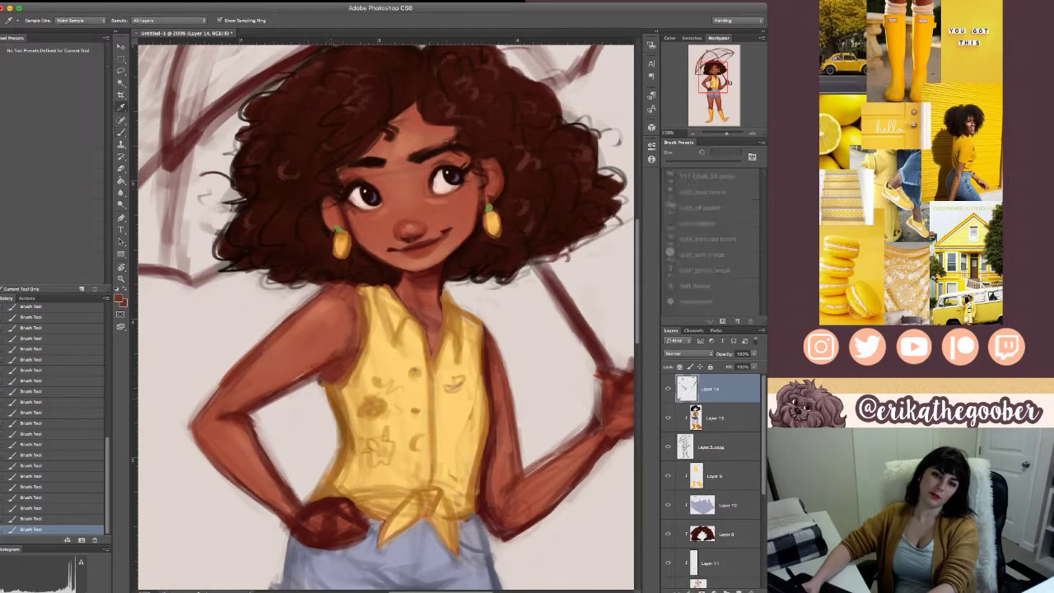
pyautogui.keyDown('alt'); pyautogui.click(332, 382); pyautogui.keyUp('alt')
pyautogui.moveTo(324, 375); pyautogui.dragTo(331, 381)
pyautogui.keyDown('alt'); pyautogui.click(322, 365); pyautogui.keyUp('alt')
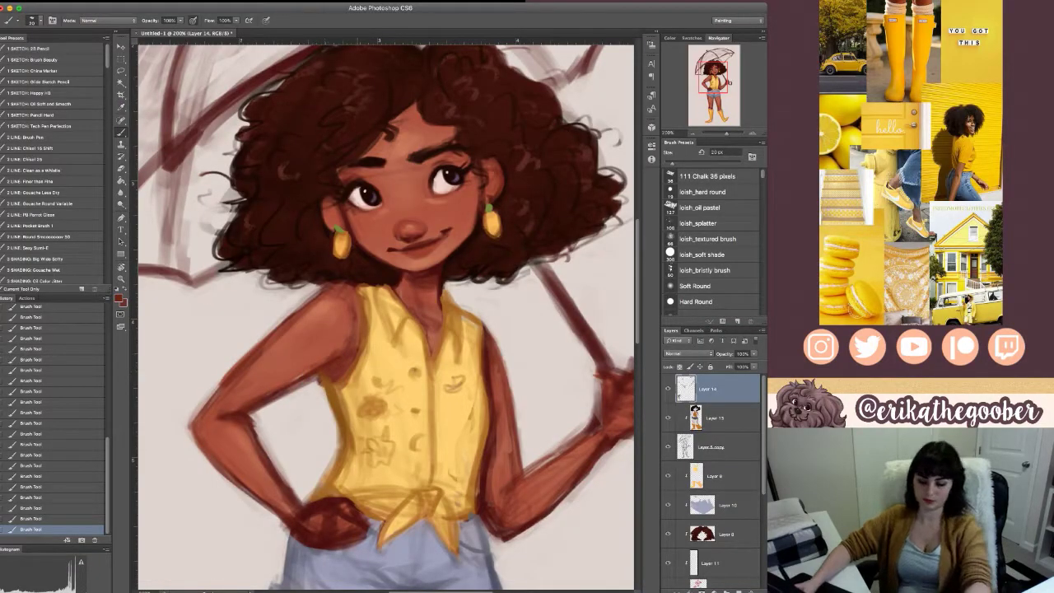
pyautogui.moveTo(398, 329); pyautogui.dragTo(390, 341)
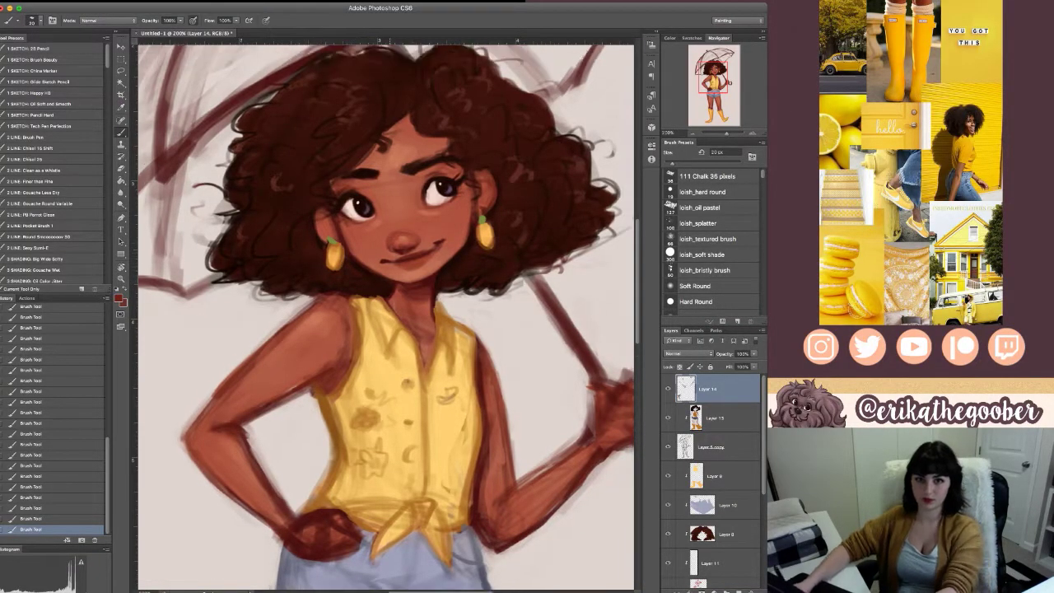
# - Sample the muted purple of the right iris and paint purple shadows on the neck and under the hip-side arm
pyautogui.scroll(2, 385, 316)
pyautogui.keyDown('alt'); pyautogui.click(422, 200); pyautogui.keyUp('alt')
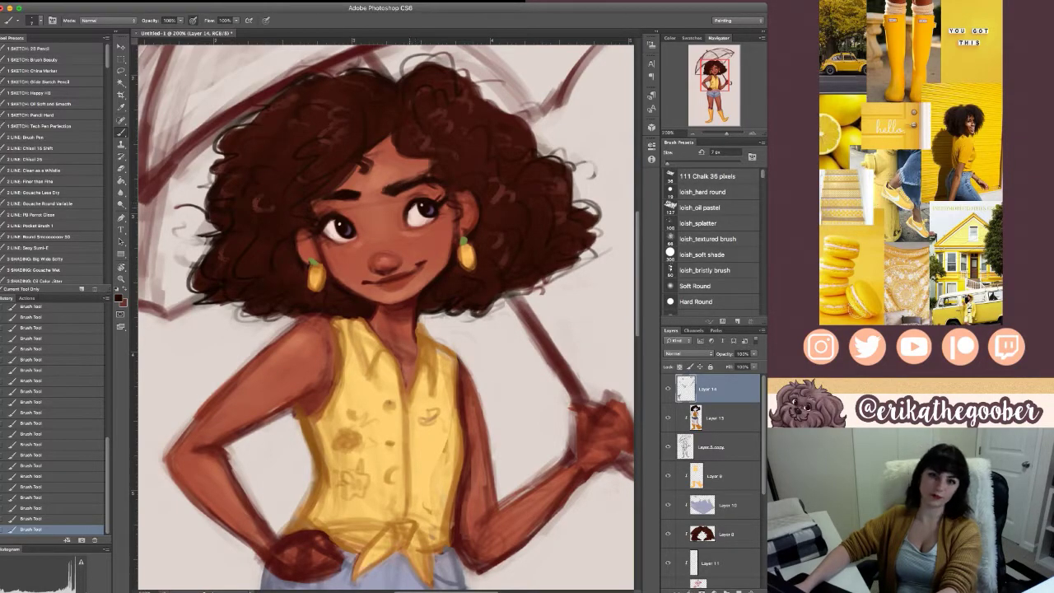
pyautogui.moveTo(412, 280); pyautogui.dragTo(363, 320)
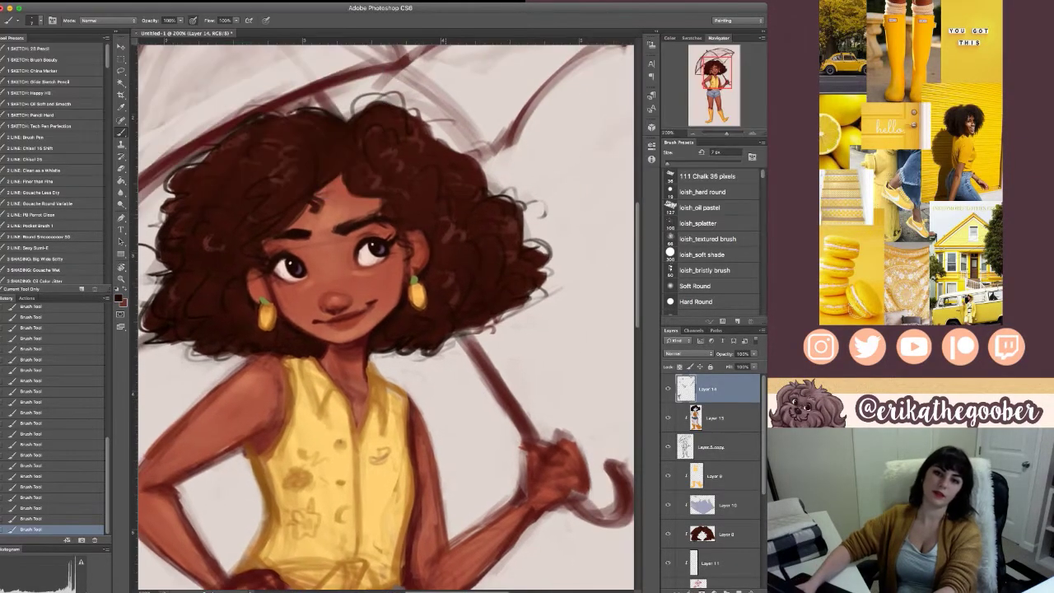
pyautogui.keyDown('alt'); pyautogui.click(383, 249); pyautogui.keyUp('alt')
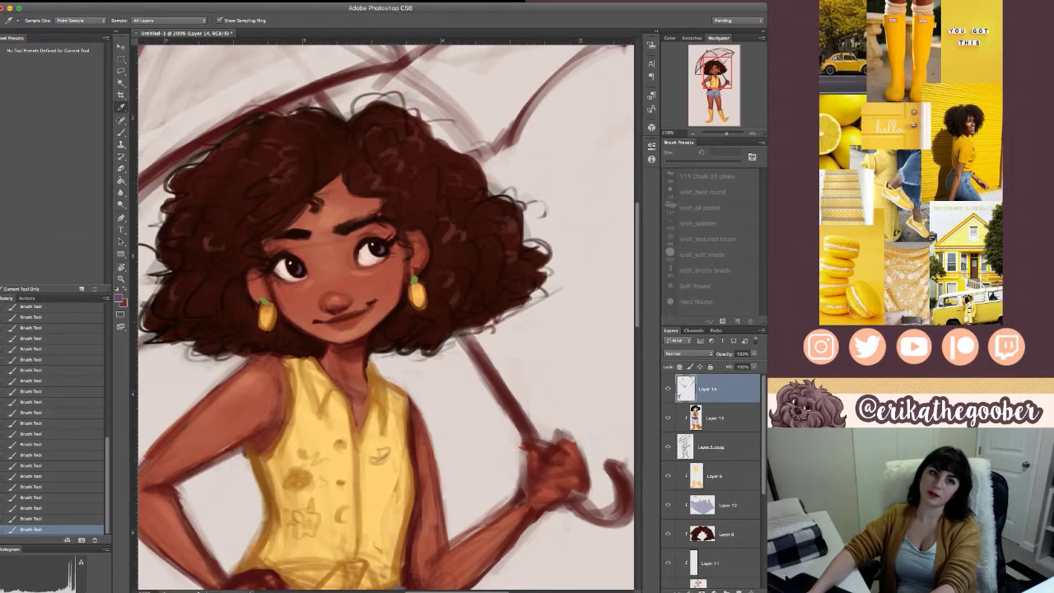
pyautogui.press('b')
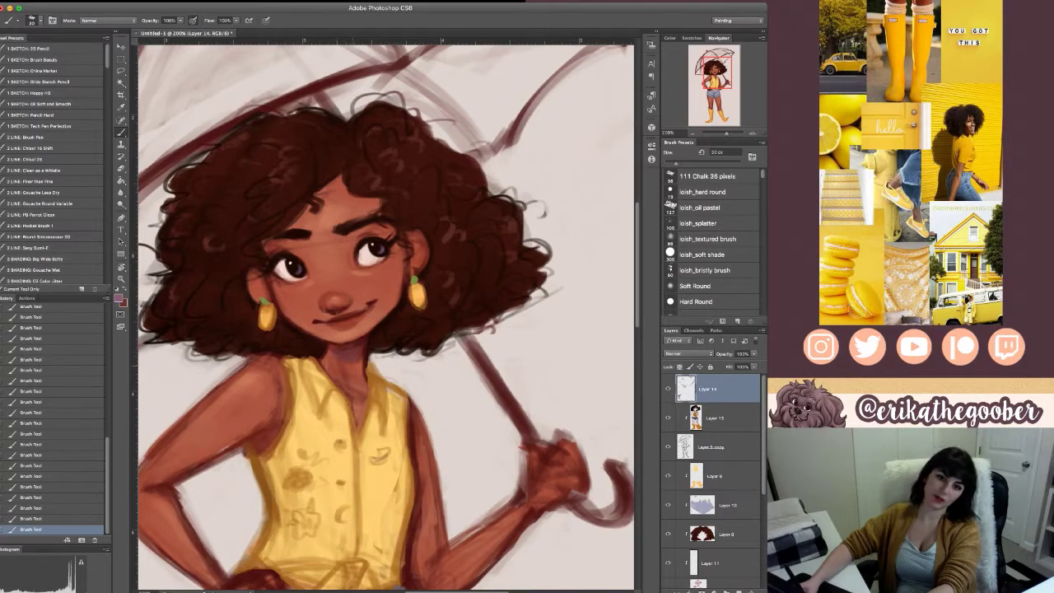
pyautogui.moveTo(418, 332); pyautogui.dragTo(449, 311)
pyautogui.press('[')
pyautogui.moveTo(228, 446); pyautogui.dragTo(208, 455)
pyautogui.press(']')
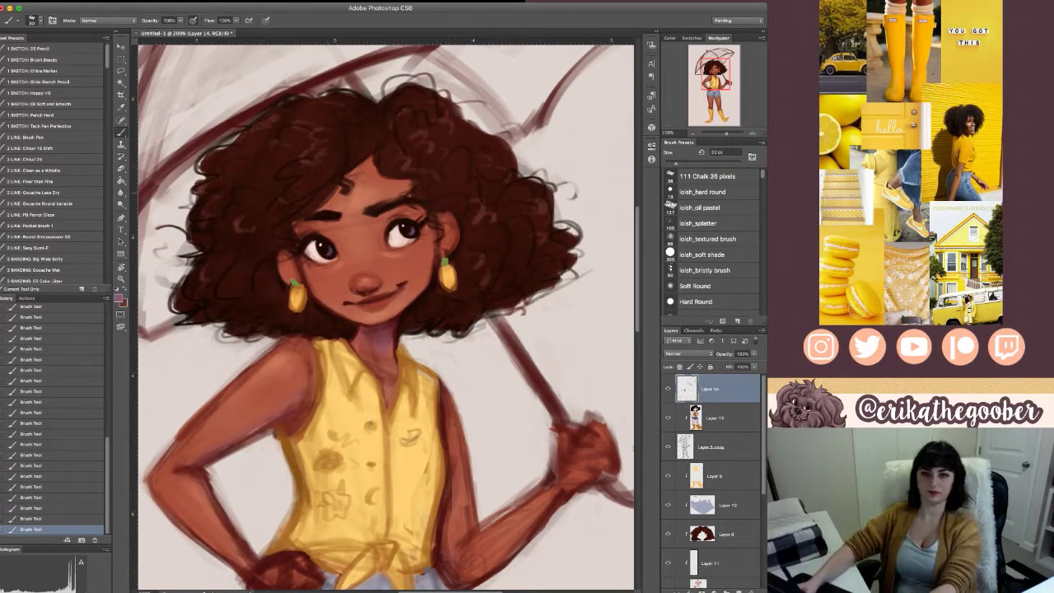
# - Sample dark red and skin tones near the chin, reduce the brush to 8 px, and refine the jawline against the neck
pyautogui.keyDown('alt'); pyautogui.click(370, 324); pyautogui.keyUp('alt')
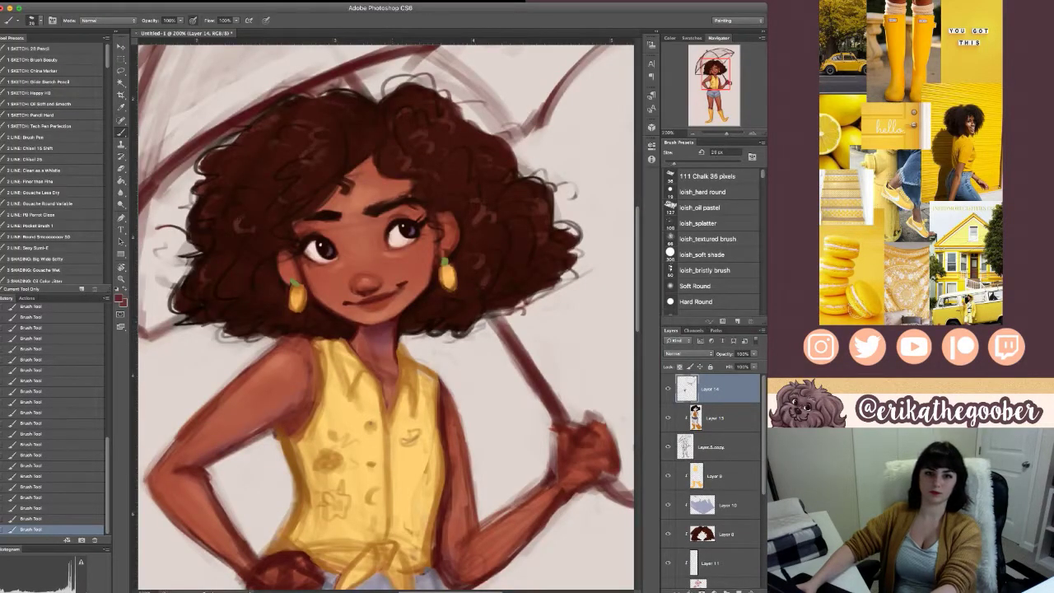
pyautogui.press('[')
pyautogui.press('[')
pyautogui.press('[')
pyautogui.press('[')
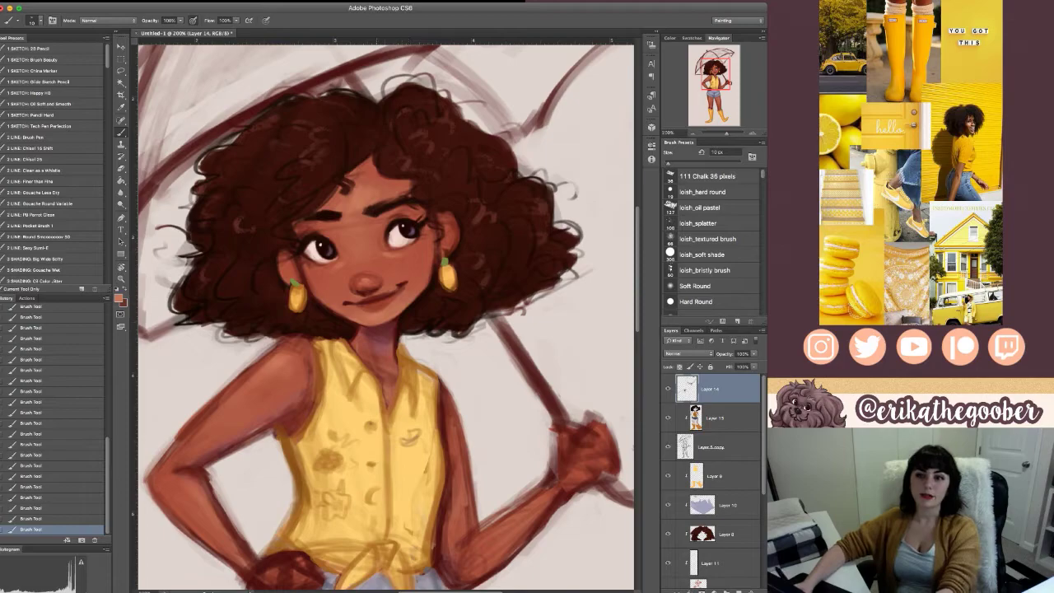
pyautogui.press('i')
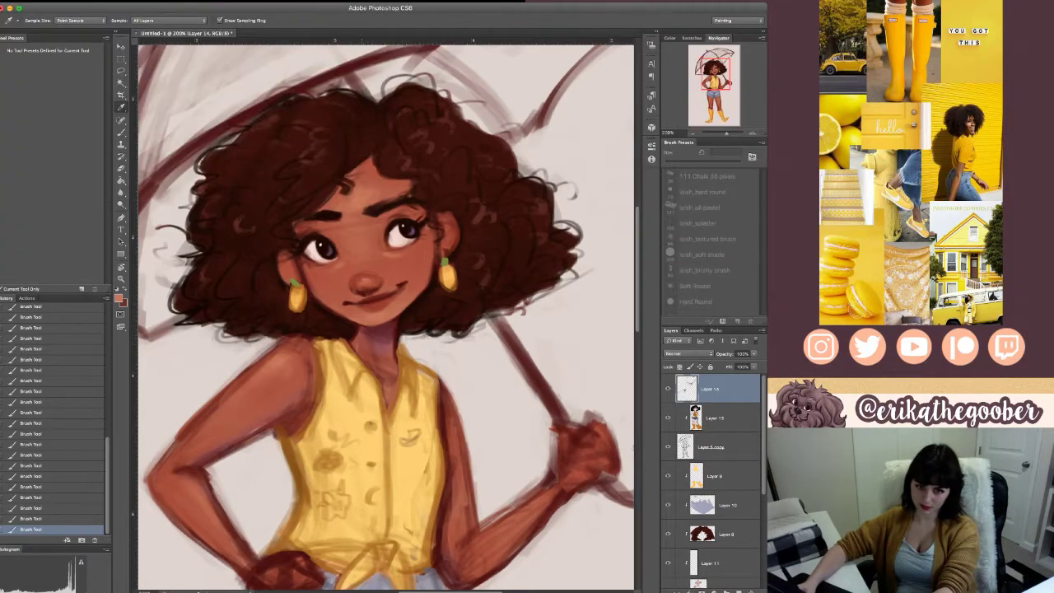
pyautogui.click(353, 337)
pyautogui.press('b')
pyautogui.press('[')
pyautogui.press('[')
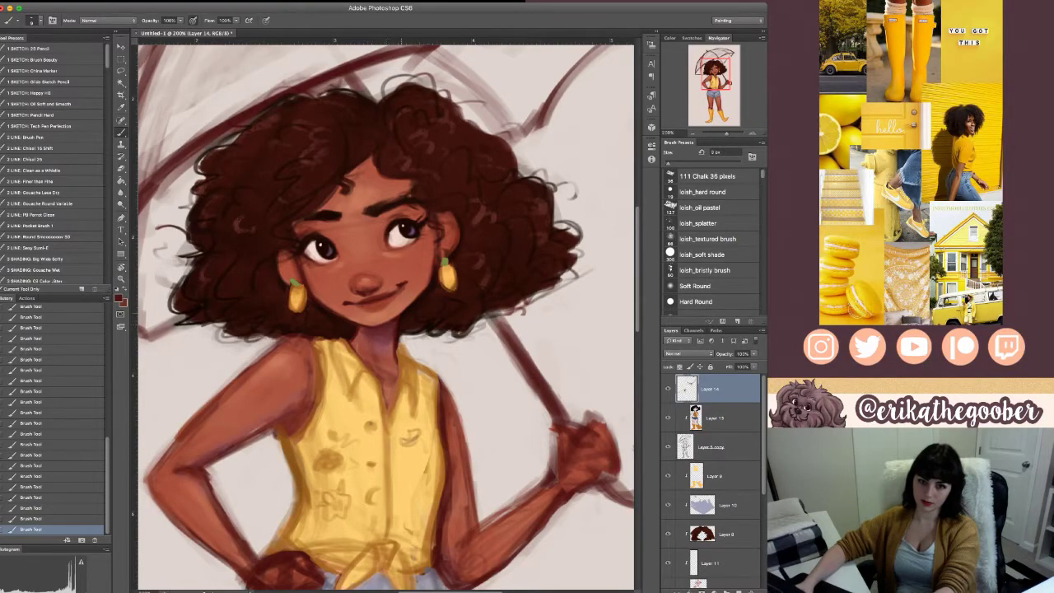
# - Enlarge the brush and blend sampled skin tones over the chin and lower cheeks
pyautogui.press('i')
pyautogui.click(375, 322)
pyautogui.press('b')
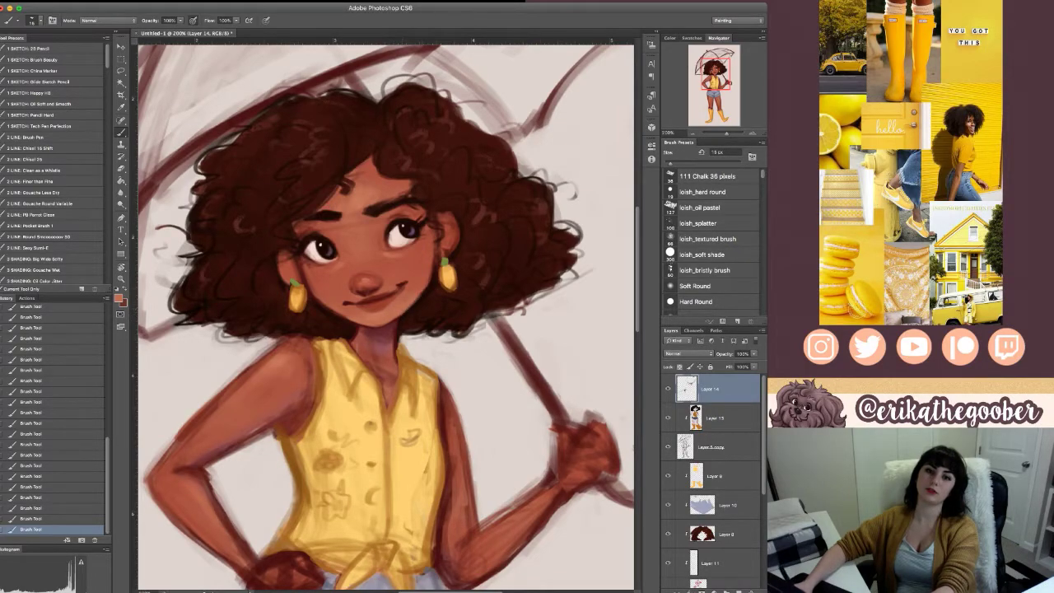
pyautogui.press(']')
pyautogui.keyDown('alt'); pyautogui.click(387, 316); pyautogui.keyUp('alt')
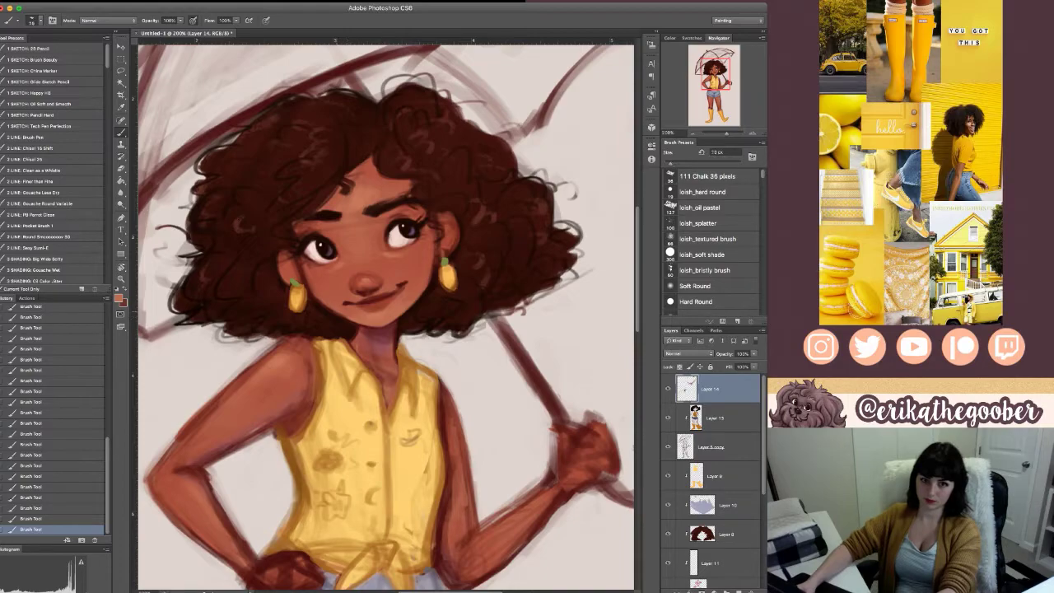
pyautogui.keyDown('alt'); pyautogui.click(345, 315); pyautogui.keyUp('alt')
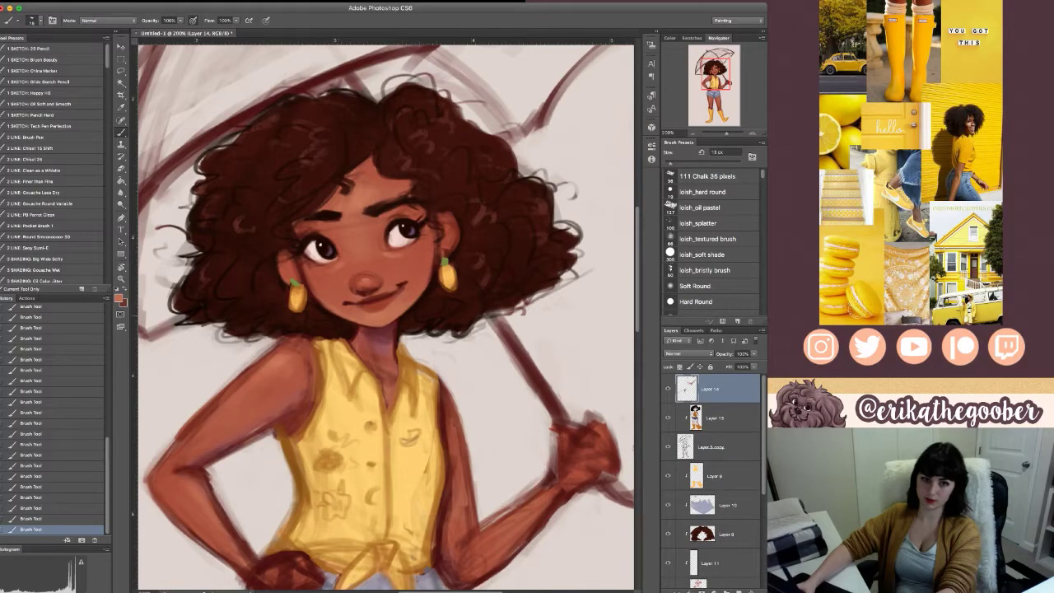
pyautogui.keyDown('alt'); pyautogui.click(337, 298); pyautogui.keyUp('alt')
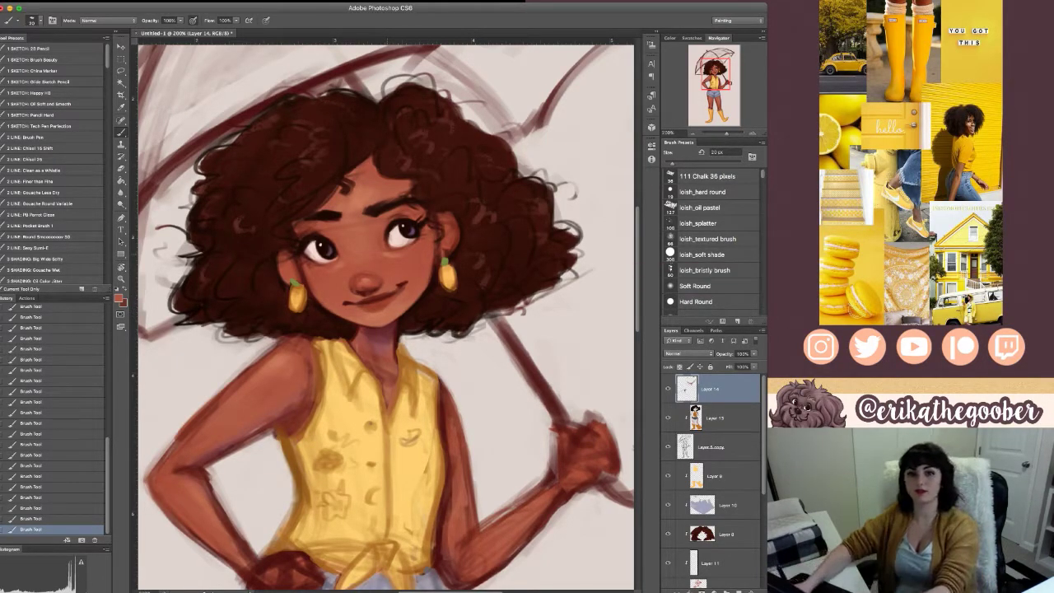
# - Reduce the brush to 8 px and touch up the fine facial lines with the sampled dark eye color and nearby skin tone
pyautogui.keyDown('alt'); pyautogui.click(397, 238); pyautogui.keyUp('alt')
pyautogui.press('[')
pyautogui.press('[')
pyautogui.press('[')
pyautogui.press('[')
pyautogui.keyDown('alt'); pyautogui.click(393, 226); pyautogui.keyUp('alt')
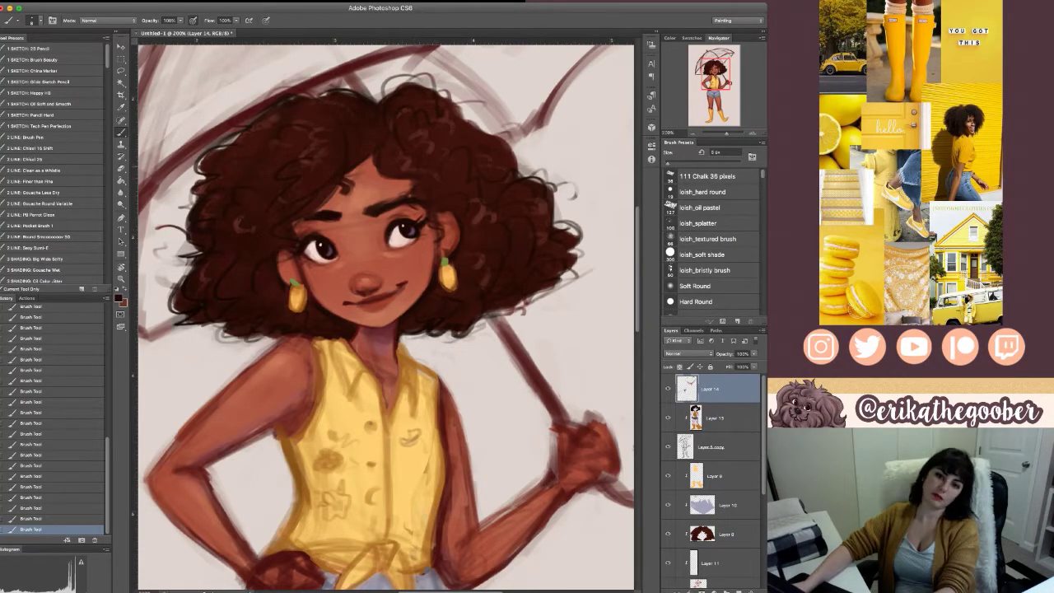
pyautogui.keyDown('alt'); pyautogui.click(405, 293); pyautogui.keyUp('alt')
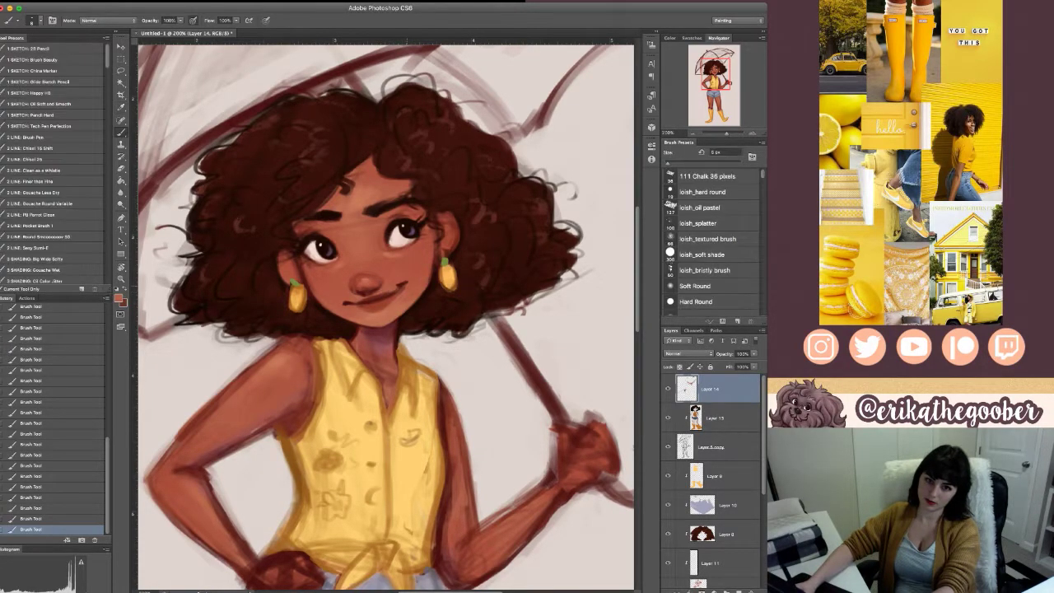
# - Paint the lips a more saturated red and clean their edges with the surrounding skin tone
pyautogui.keyDown('alt'); pyautogui.click(373, 301); pyautogui.keyUp('alt')
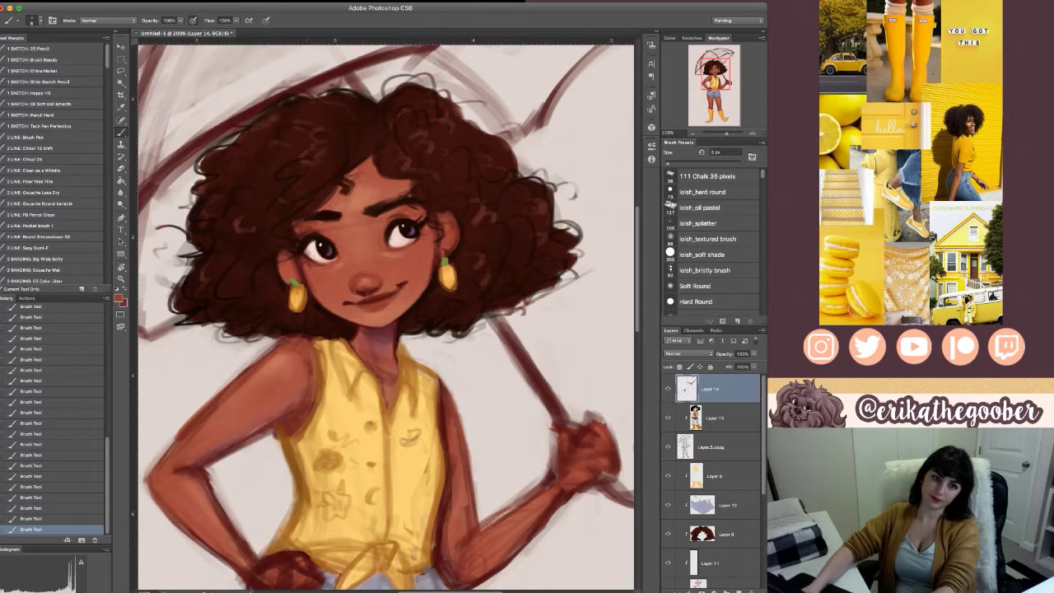
pyautogui.press('alt')
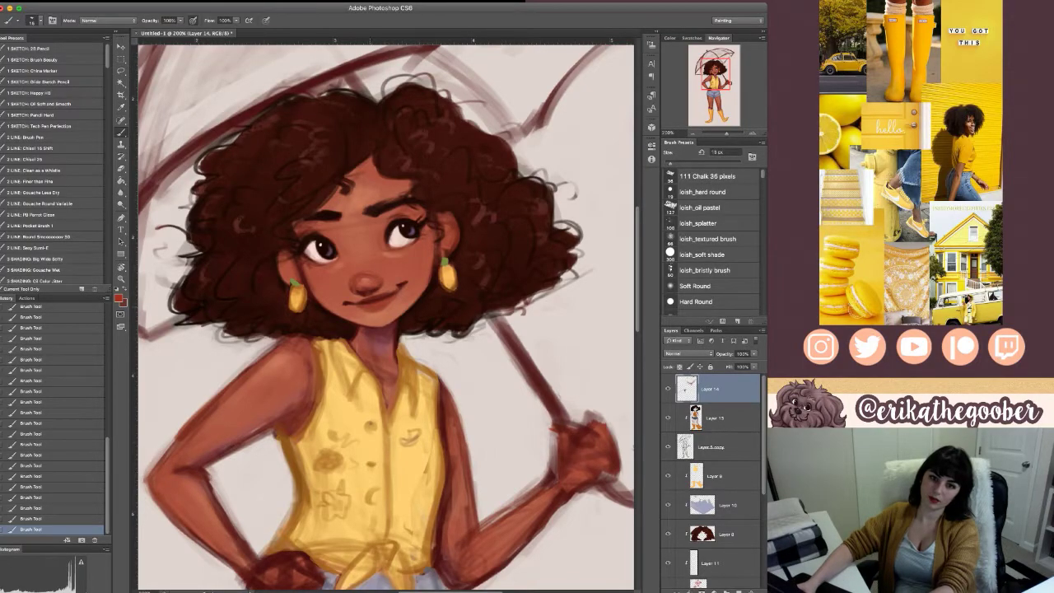
pyautogui.press(']')
pyautogui.press('[')
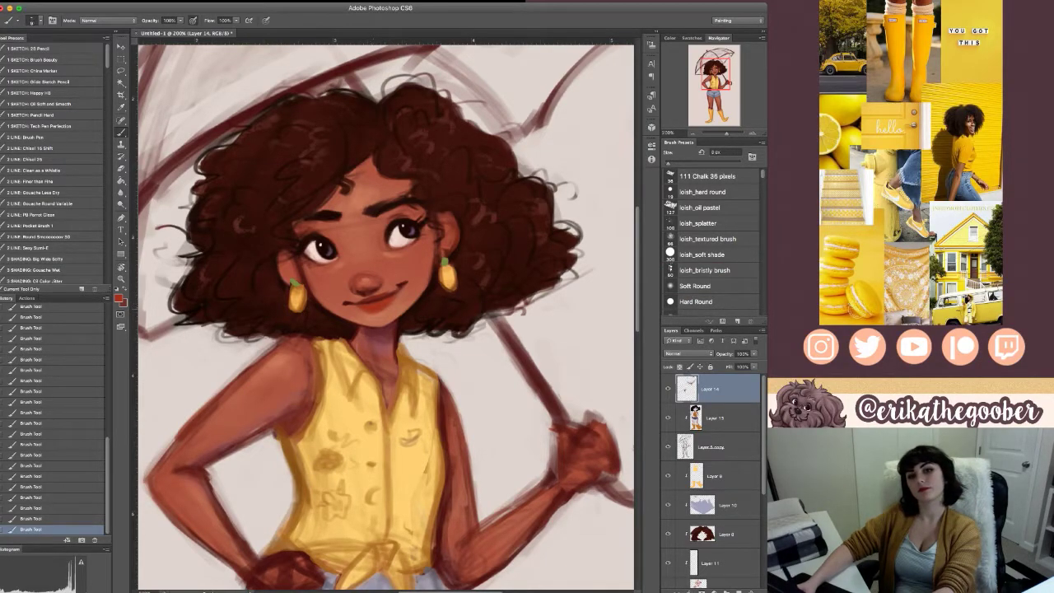
pyautogui.keyDown('alt'); pyautogui.click(409, 297); pyautogui.keyUp('alt')
pyautogui.keyDown('alt'); pyautogui.click(391, 309); pyautogui.keyUp('alt')
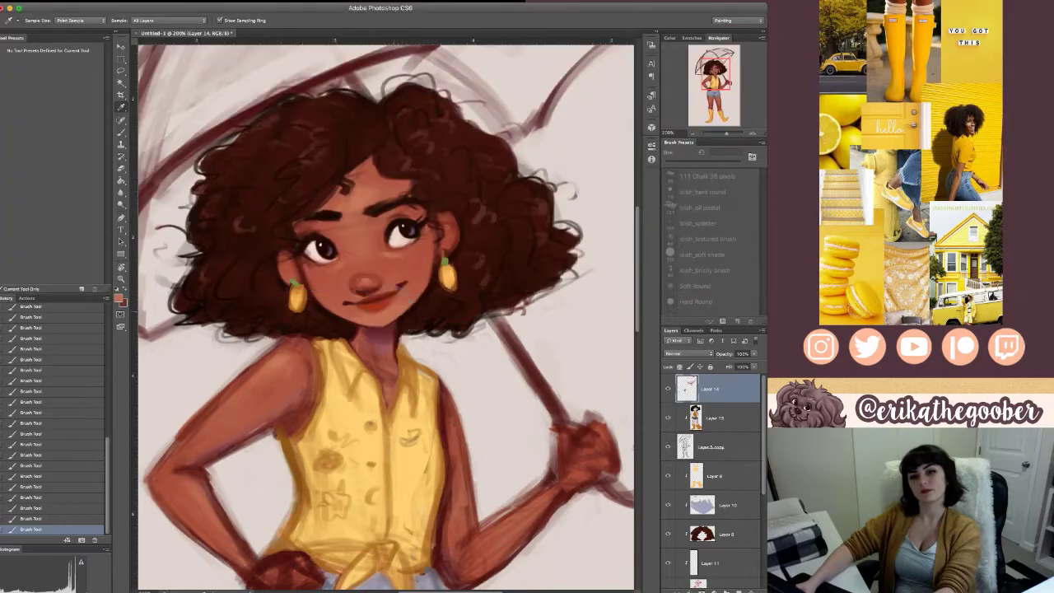
# - Sample a skin tone and soften the dark eyebrows
pyautogui.moveTo(403, 305)
pyautogui.mouseDown()
pyautogui.moveTo(434, 285)
pyautogui.moveTo(447, 257)
pyautogui.mouseUp()
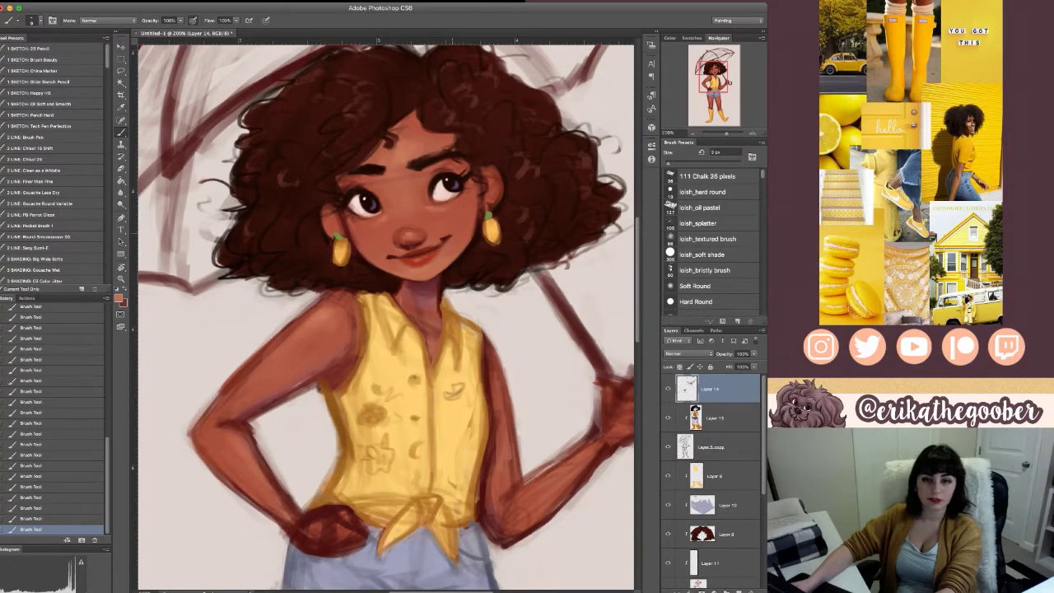
pyautogui.keyDown('alt'); pyautogui.click(422, 284); pyautogui.keyUp('alt')
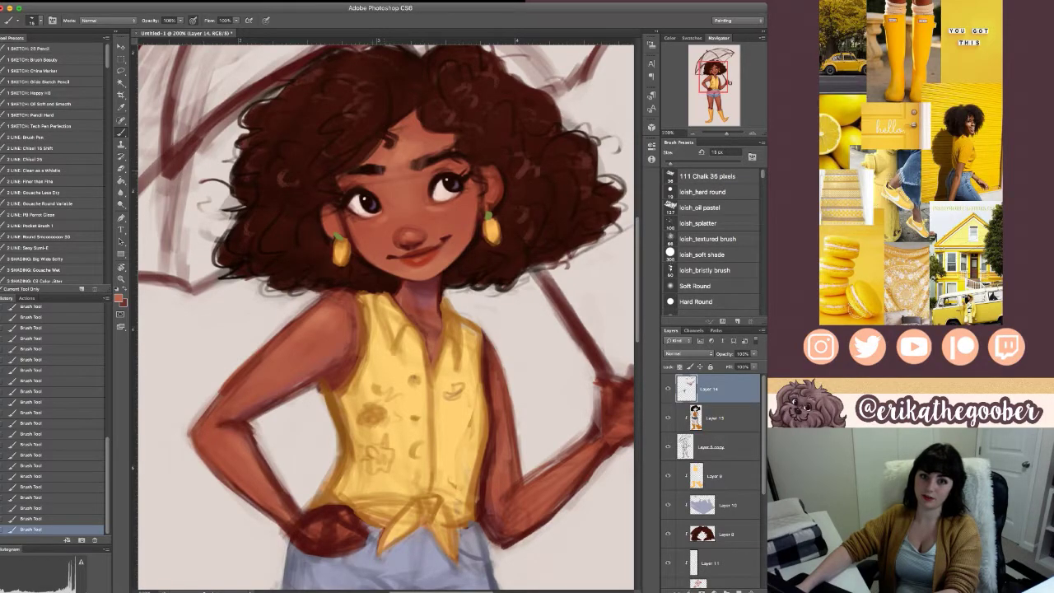
pyautogui.moveTo(386, 317)
pyautogui.mouseDown()
pyautogui.moveTo(409, 289)
pyautogui.moveTo(388, 337)
pyautogui.mouseUp()
pyautogui.press('alt')
# - Sample the dark lash color, add outer lashes to both eyes, and pick a pale cream to touch up the eye whites
pyautogui.keyDown('alt'); pyautogui.click(349, 216); pyautogui.keyUp('alt')
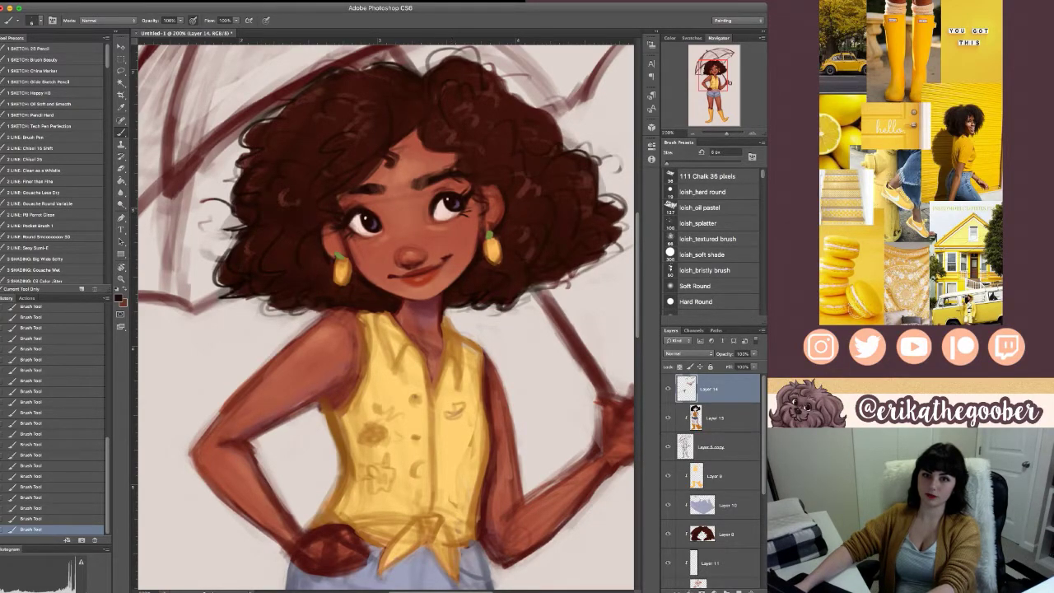
pyautogui.moveTo(388, 317); pyautogui.dragTo(373, 316)
pyautogui.press('i')
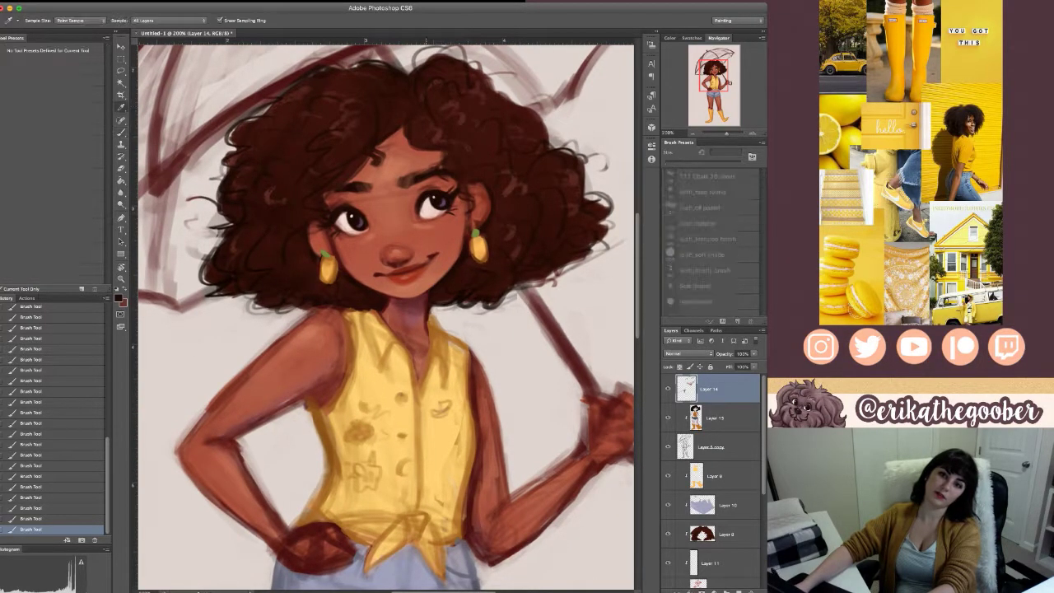
pyautogui.press('b')
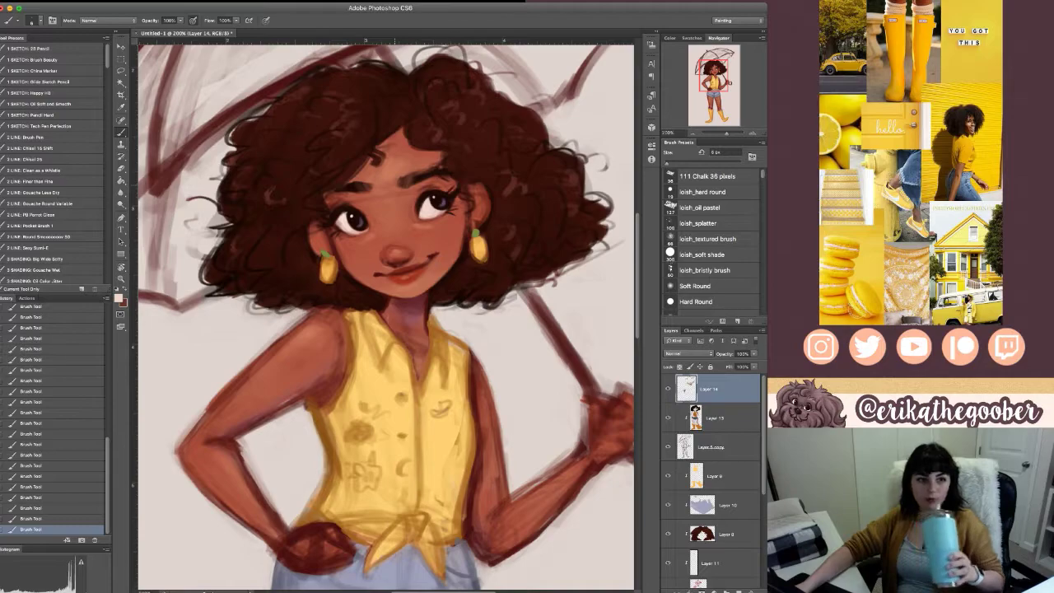
# - Smooth the shading on both arms with sampled reddish skin tones, using a brush of up to 40 px
pyautogui.moveTo(395, 329); pyautogui.dragTo(379, 316)
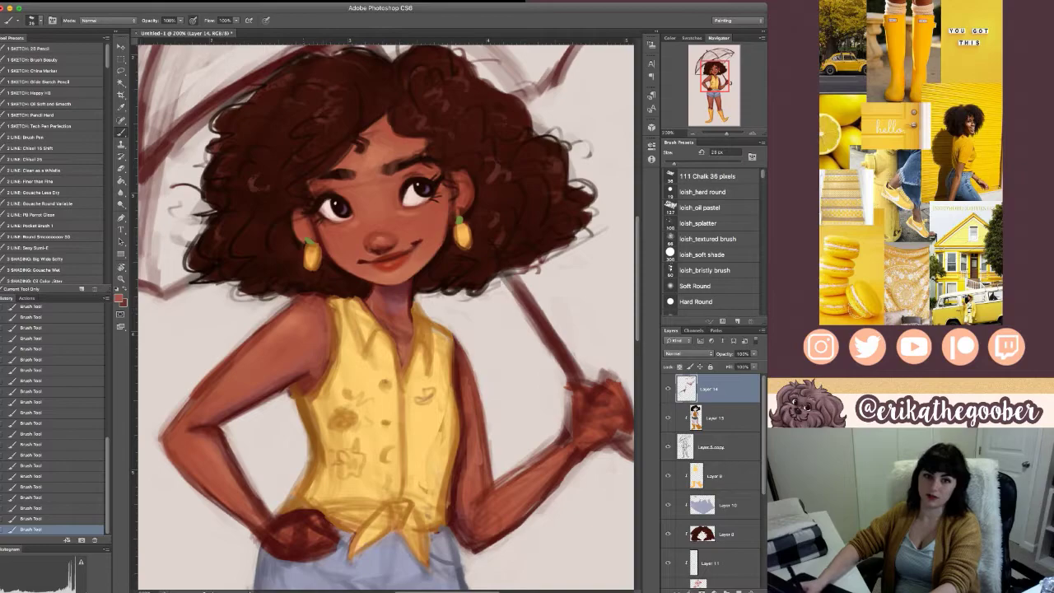
pyautogui.moveTo(461, 329); pyautogui.dragTo(391, 317)
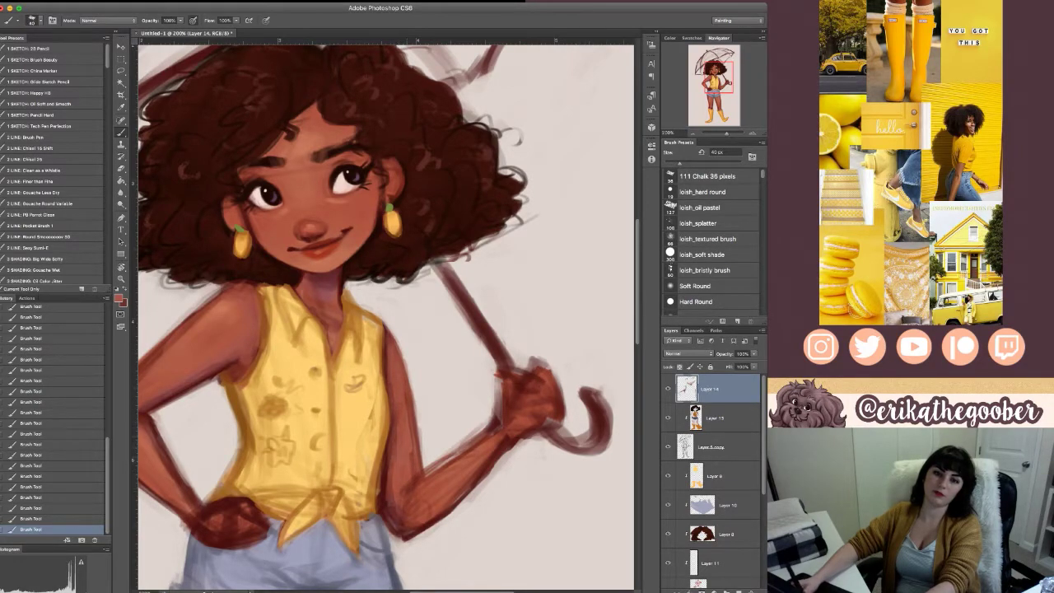
pyautogui.moveTo(392, 448); pyautogui.dragTo(438, 450)
pyautogui.keyDown('alt'); pyautogui.click(369, 307); pyautogui.keyUp('alt')
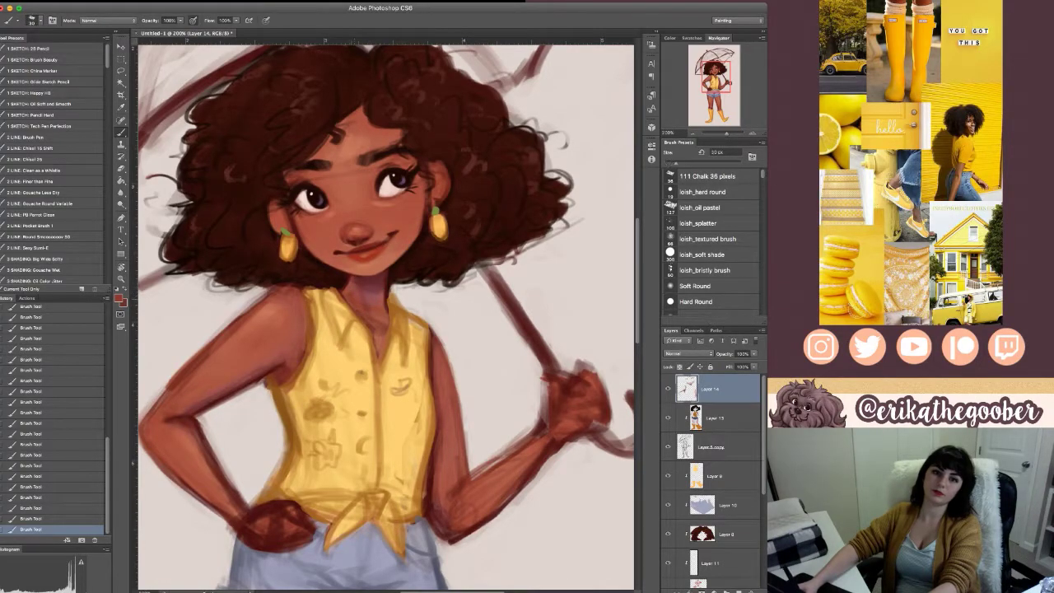
# - Pick a golden yellow and refine the earrings with an 8 px brush
pyautogui.moveTo(371, 304); pyautogui.dragTo(387, 400)
pyautogui.press('i')
pyautogui.press('b')
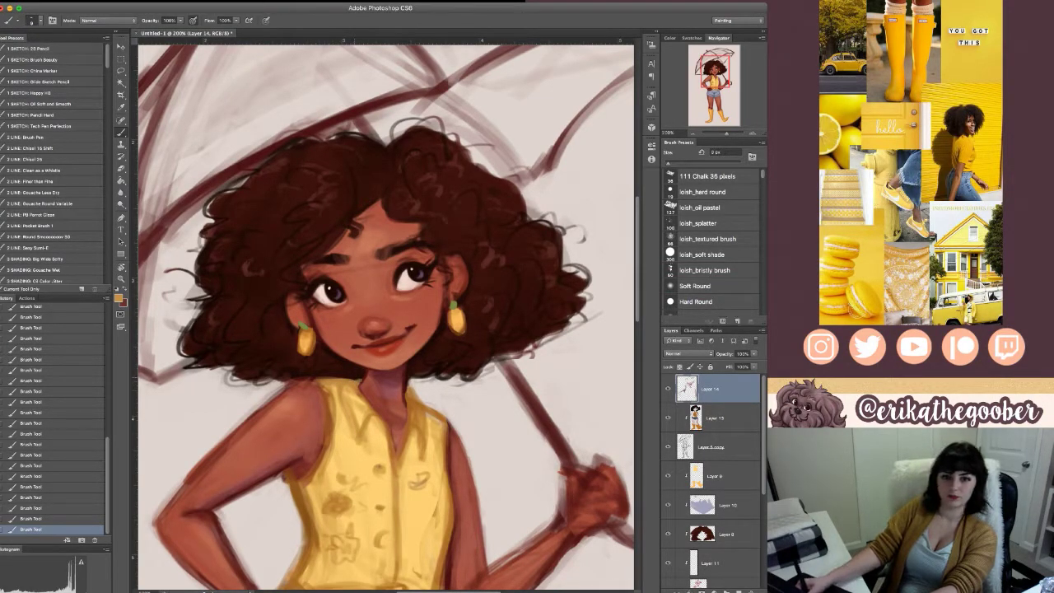
pyautogui.press('super+0')
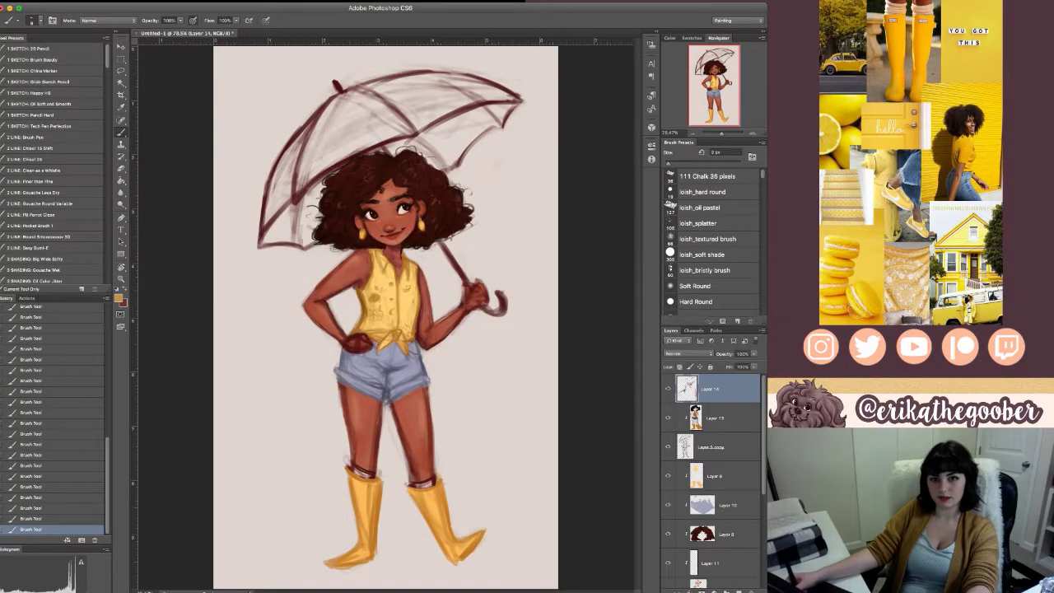
# - Toggle the visibility of Layer 14 to spot its leftover marks and erase those beside the umbrella handle
pyautogui.click(668, 389)
pyautogui.click(668, 389)
pyautogui.click(668, 388)
pyautogui.press('super+comma')
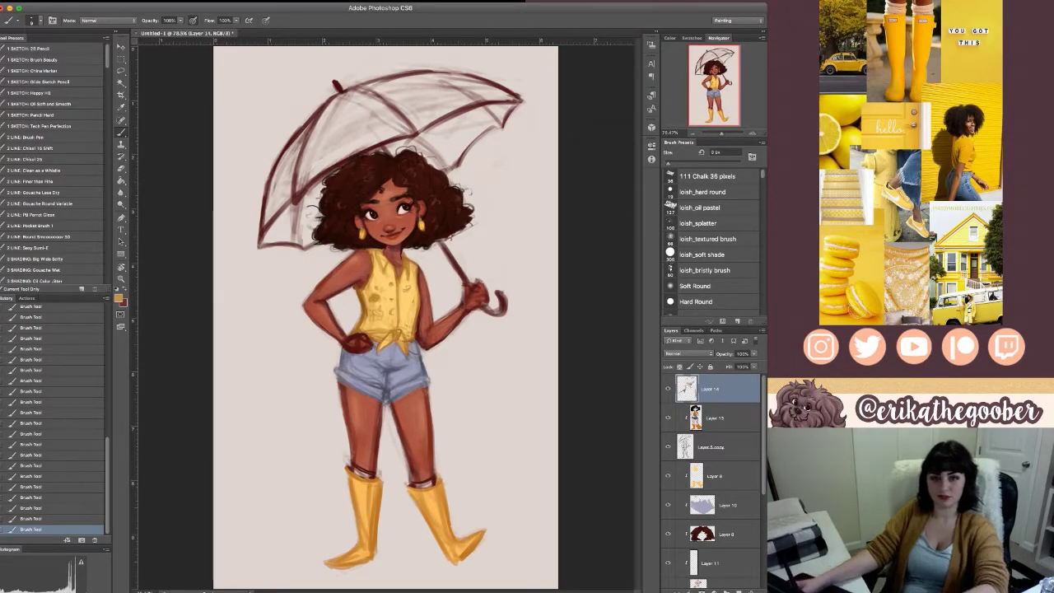
pyautogui.press('e')
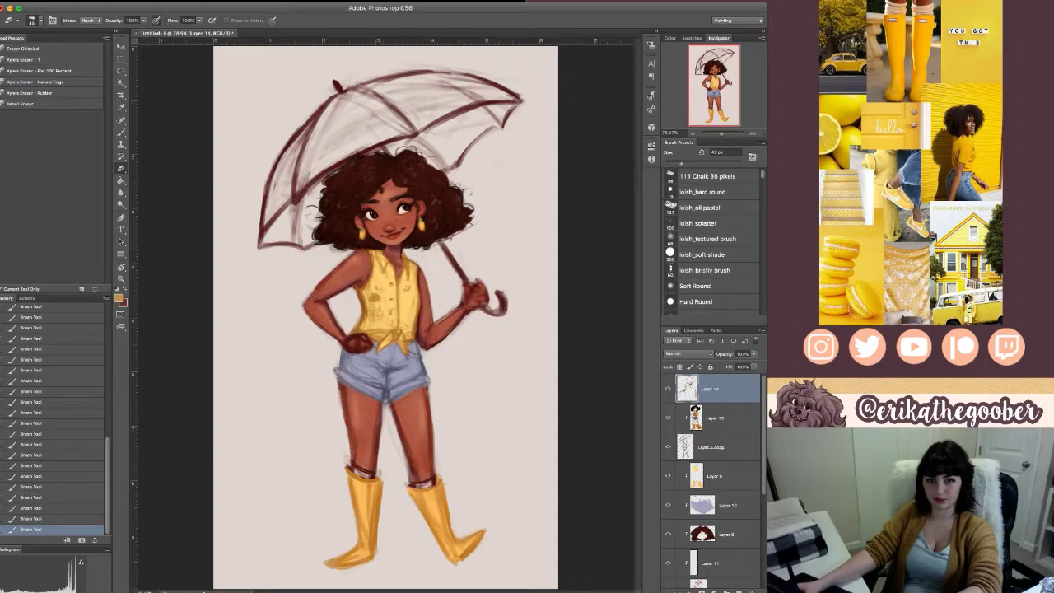
pyautogui.moveTo(488, 285); pyautogui.dragTo(491, 307)
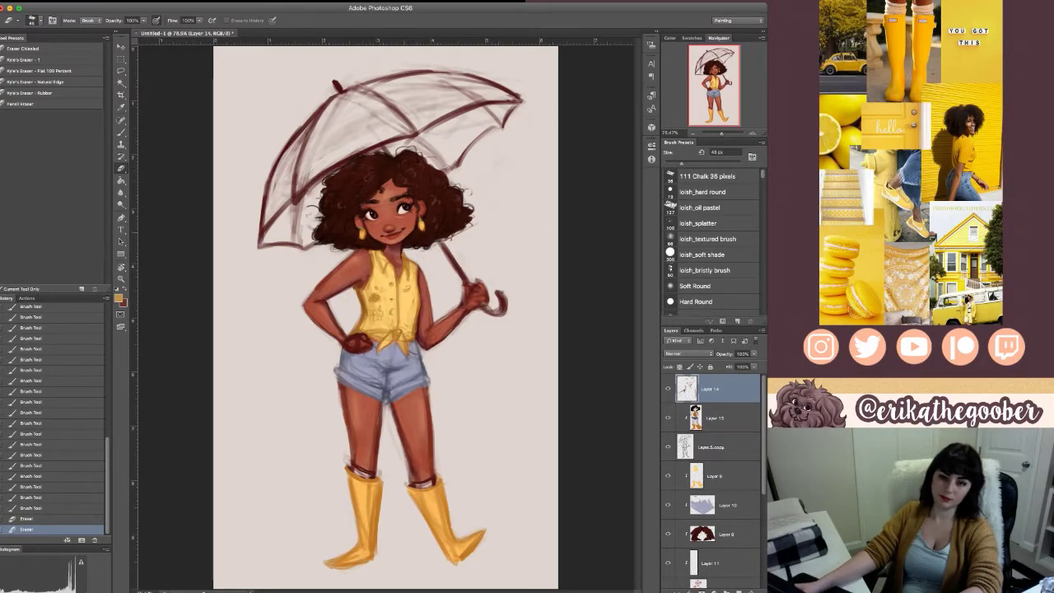
# - Check Layer 14 on and off, then erase its stray marks between the lower legs with a smaller eraser
pyautogui.press('[')
pyautogui.press('[')
pyautogui.click(668, 389)
pyautogui.click(668, 389)
pyautogui.click(668, 388)
pyautogui.click(668, 388)
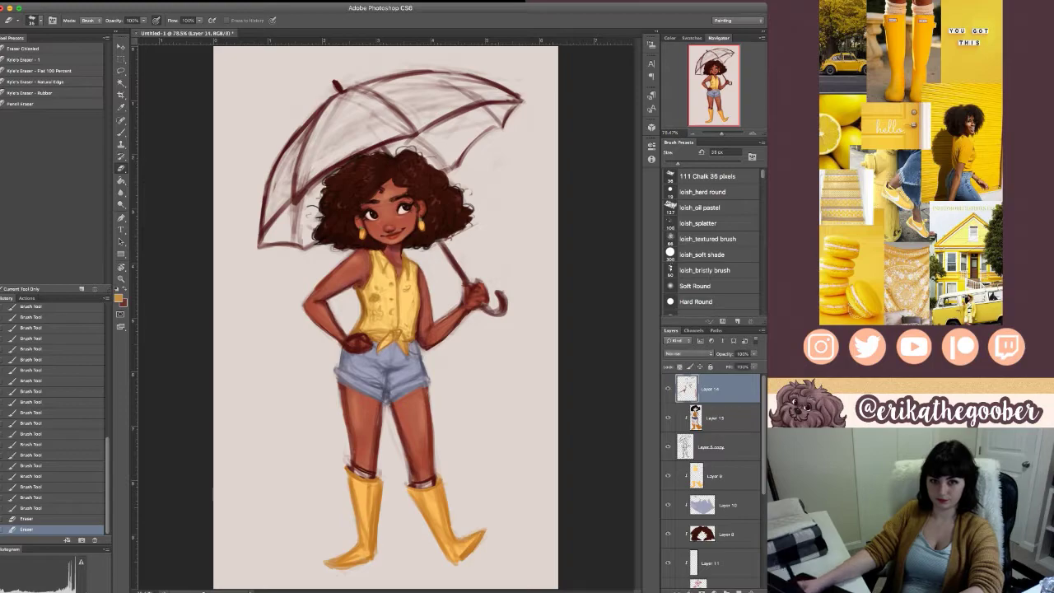
pyautogui.moveTo(393, 430); pyautogui.dragTo(405, 464)
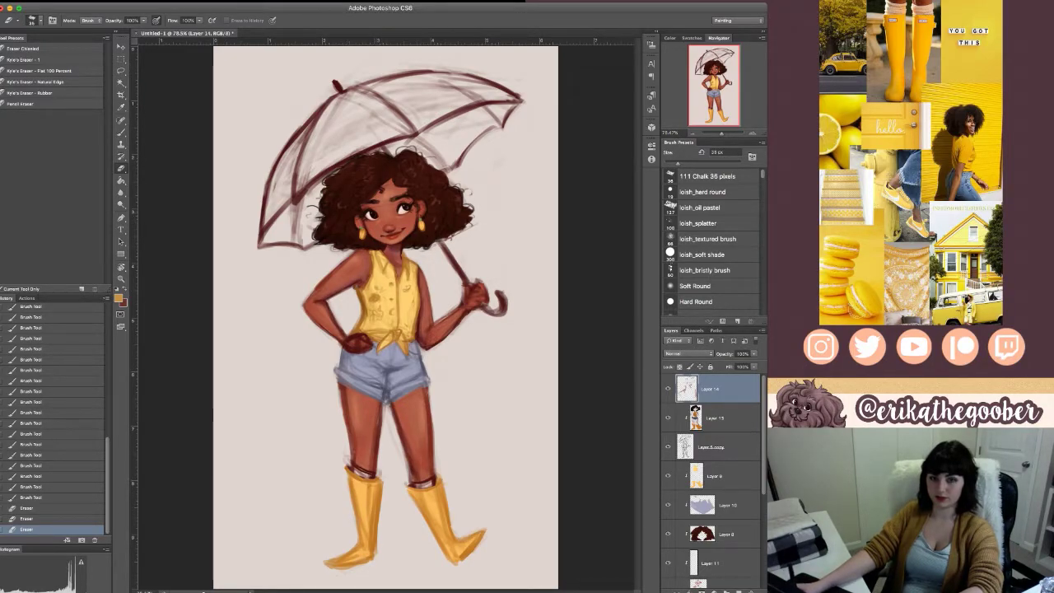
pyautogui.moveTo(399, 444); pyautogui.dragTo(408, 476)
# - Recheck Layer 14 and erase its remaining marks beside the hair under the umbrella with a larger eraser
pyautogui.click(668, 388)
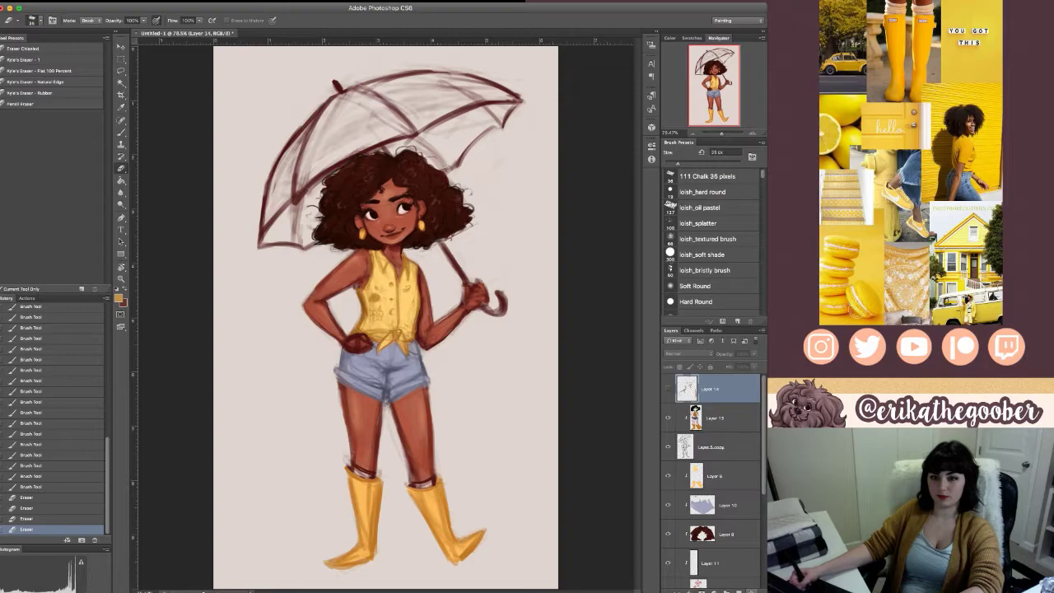
pyautogui.click(668, 388)
pyautogui.press(']')
pyautogui.press(']')
pyautogui.press(']')
pyautogui.press(']')
pyautogui.press(']')
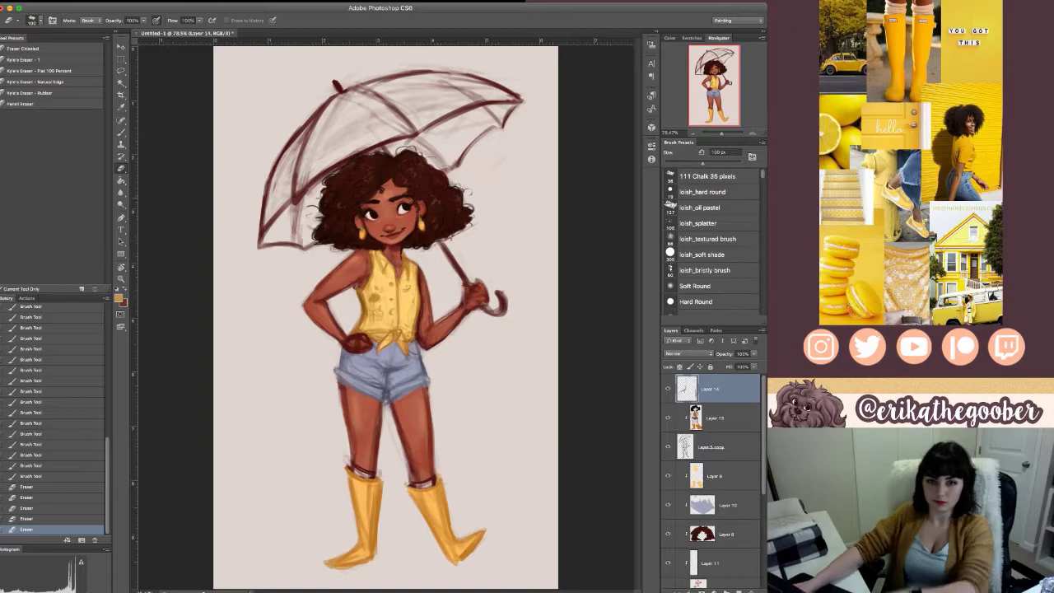
pyautogui.moveTo(323, 215); pyautogui.dragTo(309, 238)
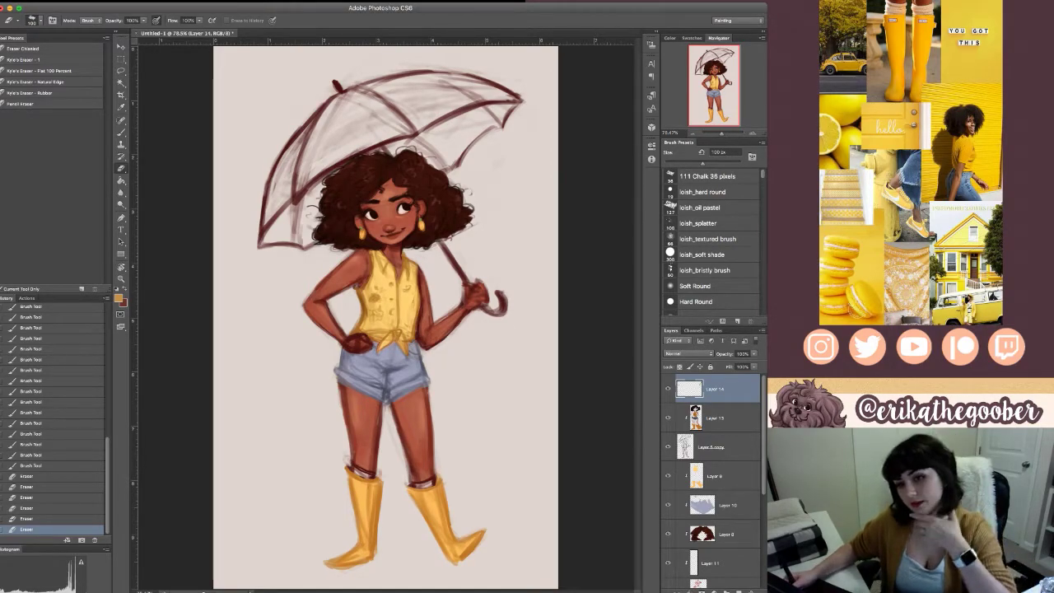
# - On Layer 13, sample a muted pink from the sock and lighten the dark outlines of both sock cuffs
pyautogui.click(718, 418)
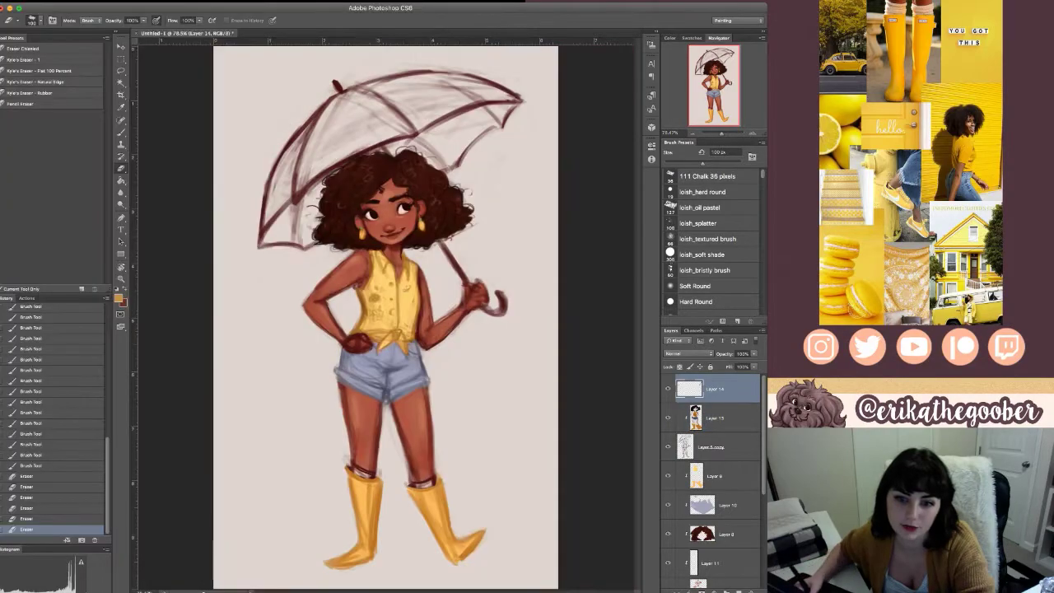
pyautogui.press('i')
pyautogui.click(356, 473)
pyautogui.press('b')
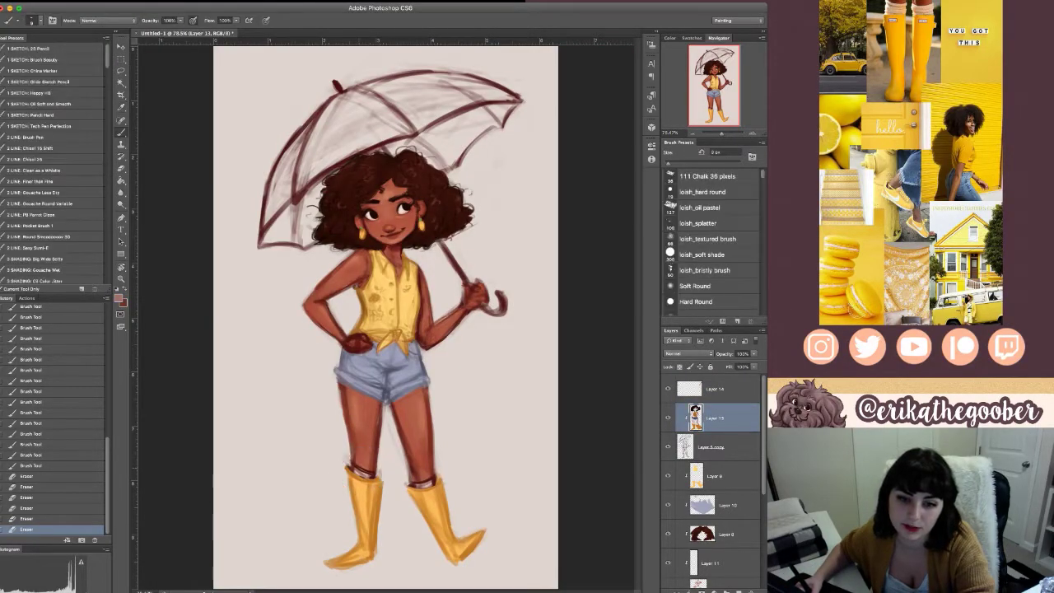
pyautogui.moveTo(353, 470); pyautogui.dragTo(435, 480)
pyautogui.moveTo(418, 485); pyautogui.dragTo(436, 477)
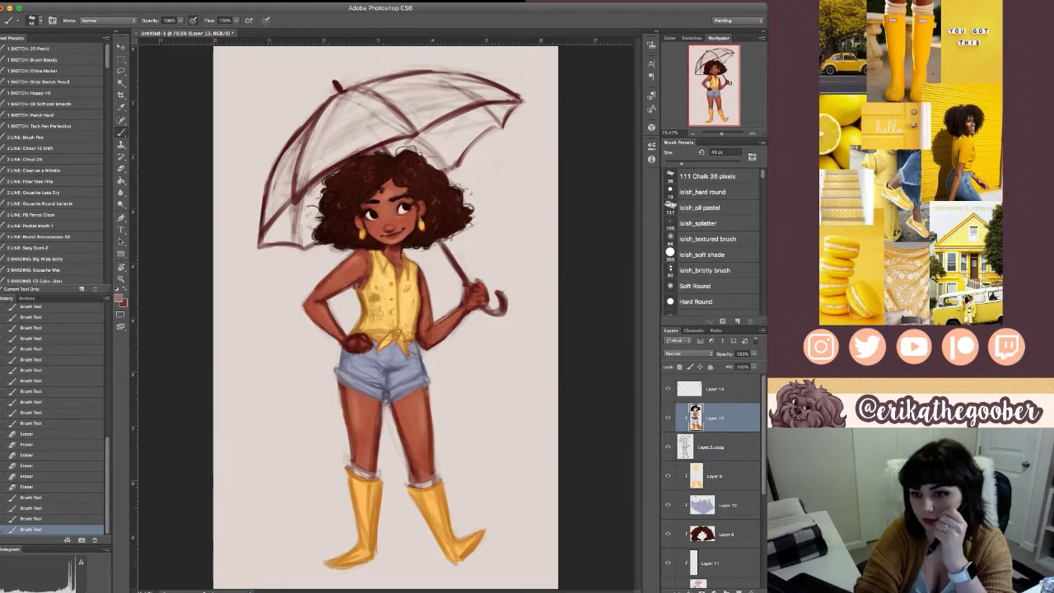
# - Look through the layer stack and compare the drawing with Layer 13 hidden and shown
pyautogui.scroll(-2, 713, 477)
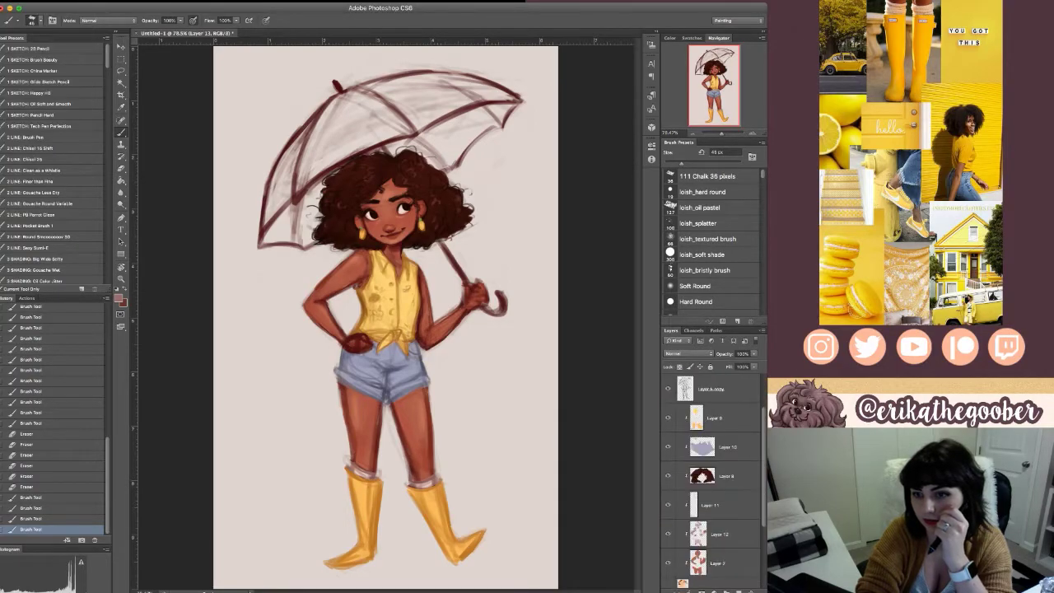
pyautogui.scroll(-4, 712, 477)
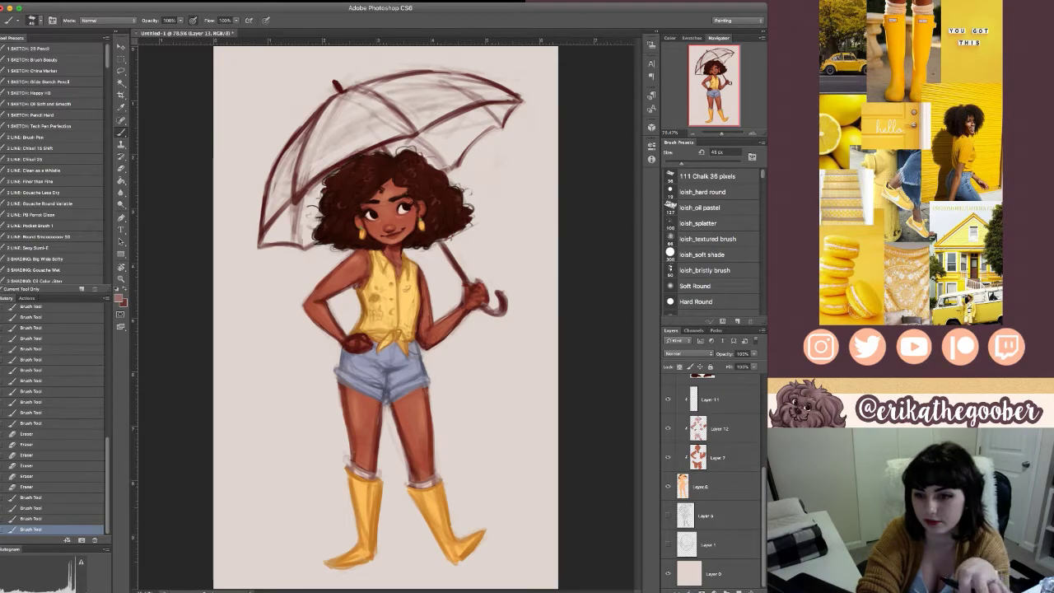
pyautogui.scroll(1, 712, 478)
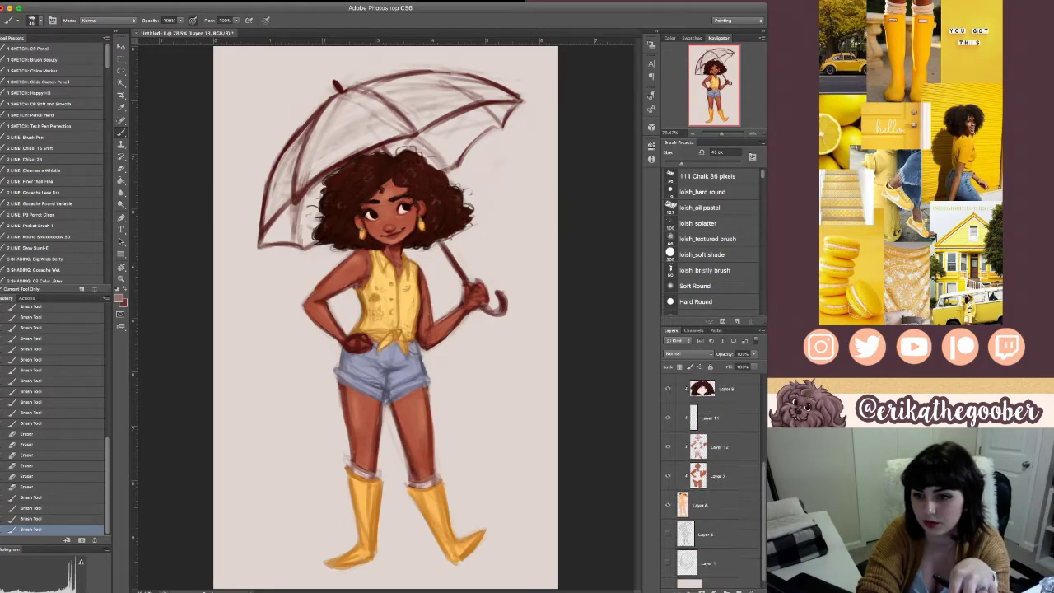
pyautogui.scroll(3, 713, 478)
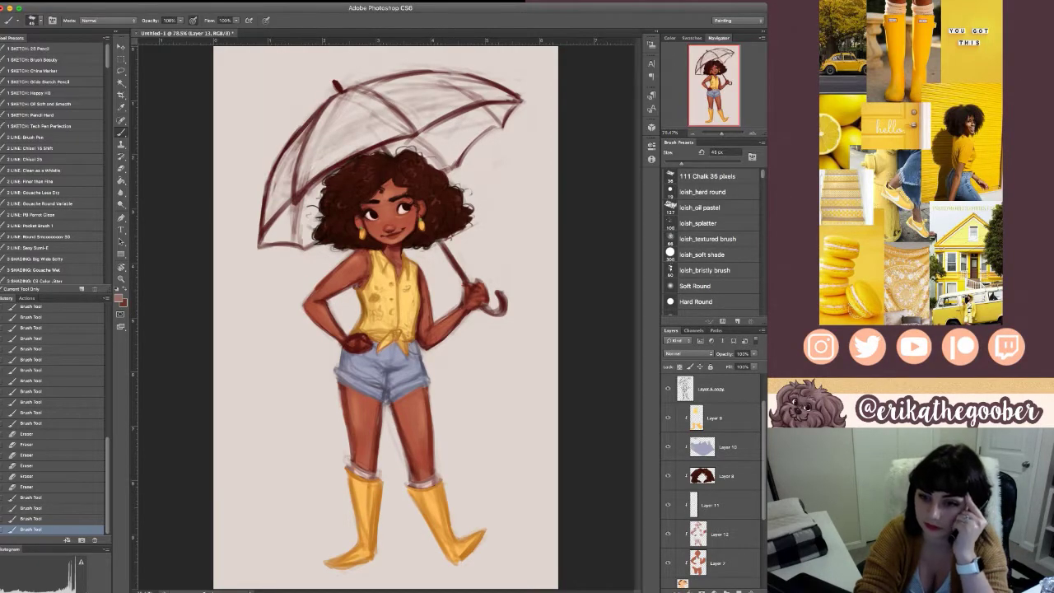
pyautogui.scroll(2, 715, 478)
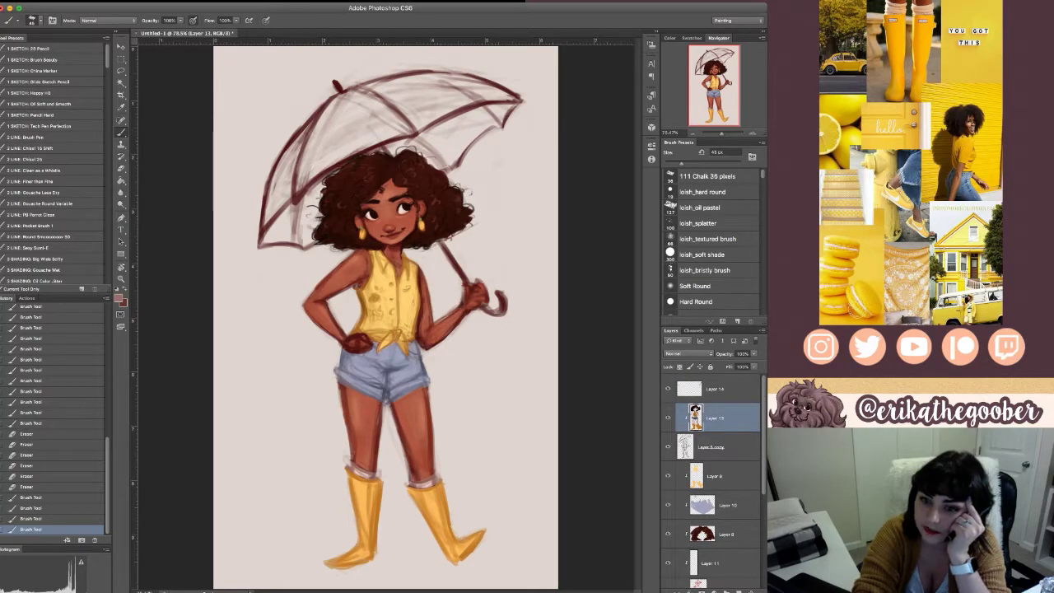
pyautogui.click(668, 418)
pyautogui.click(667, 417)
pyautogui.click(668, 418)
pyautogui.click(667, 418)
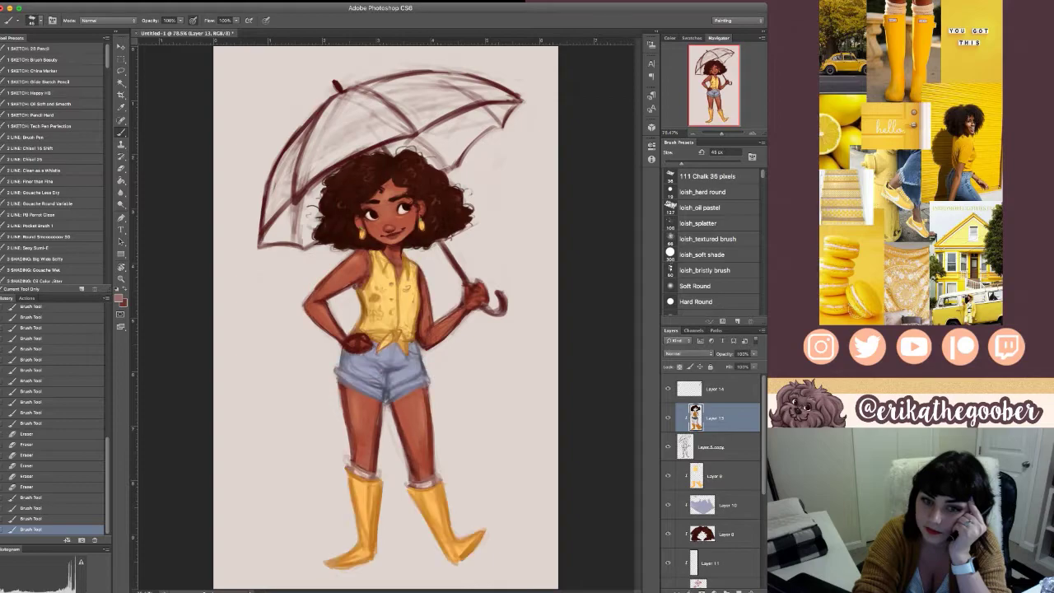
# - Add a new layer directly above Layer 13 and clip it to the layers below
pyautogui.click(715, 389)
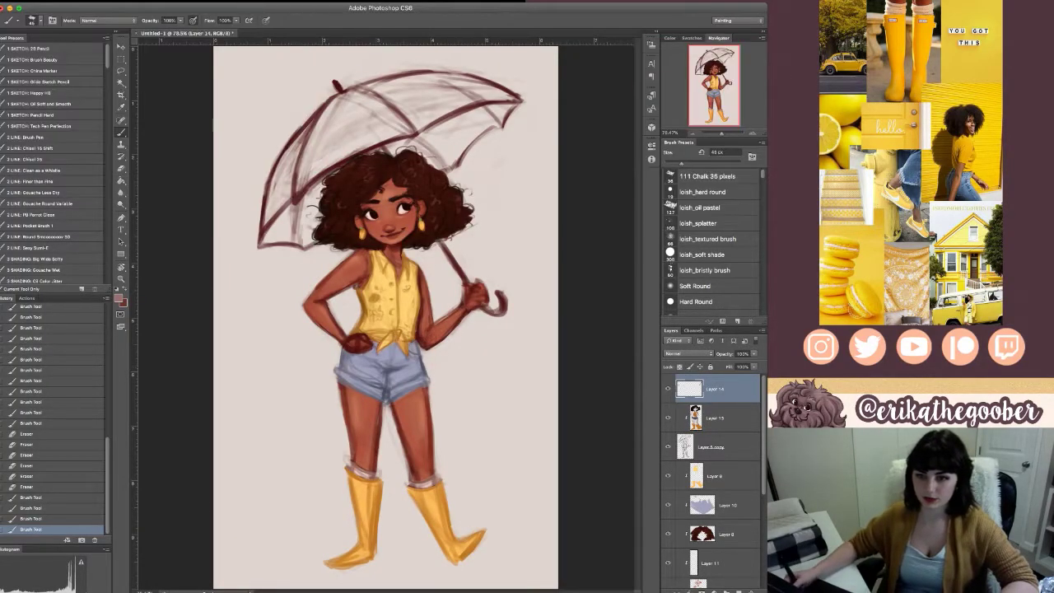
pyautogui.click(714, 418)
pyautogui.hotkey('ctrl', 'shift', 'alt', 'n')
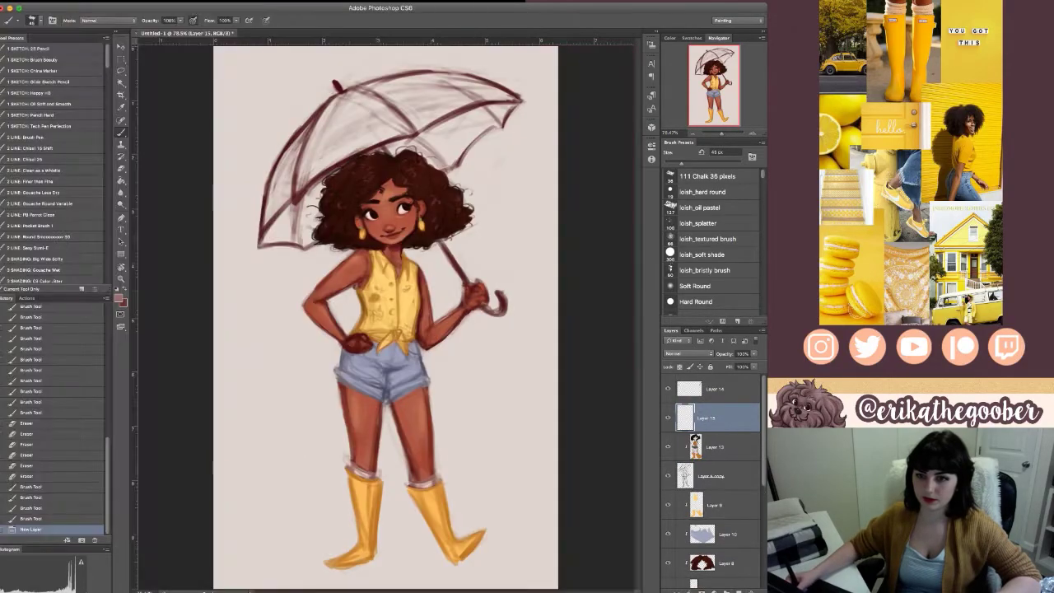
pyautogui.hotkey('ctrl', 'alt', 'g')
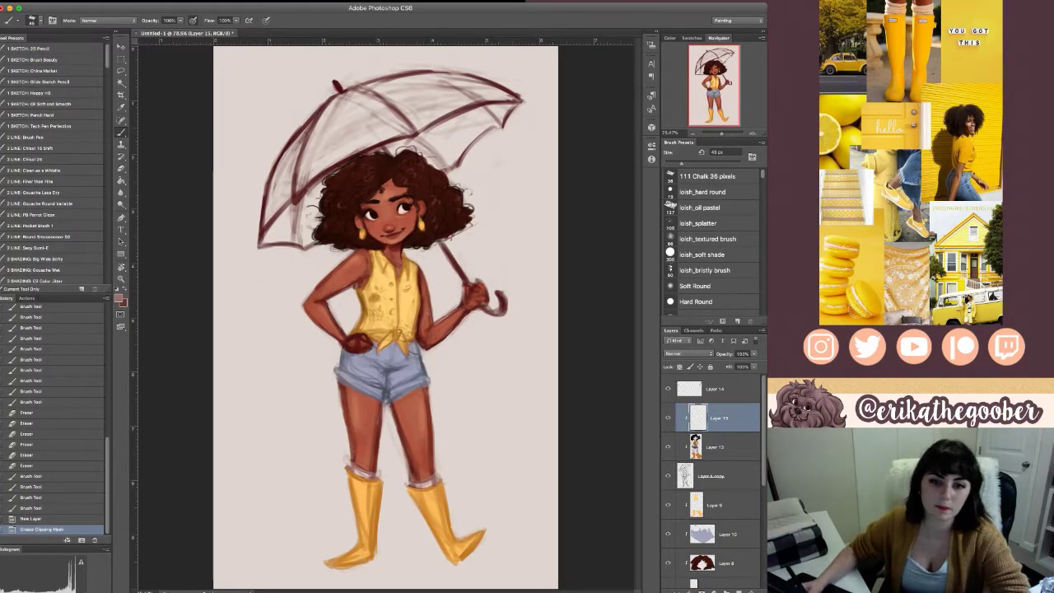
# - Sample a pale lavender and recolor the umbrella canopy's dark lines on the clipped layer, enlarging the brush for the inner area
pyautogui.press('i')
pyautogui.press('b')
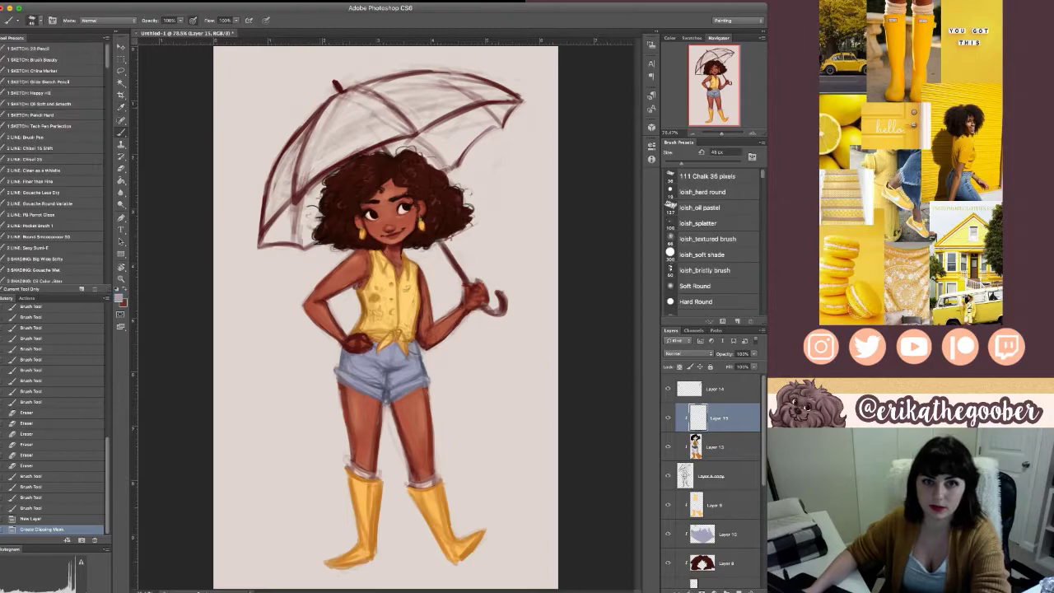
pyautogui.moveTo(306, 128)
pyautogui.mouseDown()
pyautogui.moveTo(339, 97)
pyautogui.moveTo(285, 148)
pyautogui.moveTo(266, 227)
pyautogui.mouseUp()
pyautogui.moveTo(274, 170)
pyautogui.mouseDown()
pyautogui.moveTo(260, 247)
pyautogui.moveTo(314, 246)
pyautogui.moveTo(294, 199)
pyautogui.moveTo(313, 179)
pyautogui.moveTo(476, 100)
pyautogui.mouseUp()
pyautogui.moveTo(383, 127); pyautogui.dragTo(507, 94)
pyautogui.moveTo(414, 130); pyautogui.dragTo(375, 100)
pyautogui.press(']')
pyautogui.press(']')
pyautogui.press(']')
pyautogui.press(']')
pyautogui.moveTo(343, 139)
pyautogui.mouseDown()
pyautogui.moveTo(387, 102)
pyautogui.moveTo(362, 92)
pyautogui.moveTo(379, 80)
pyautogui.moveTo(477, 81)
pyautogui.moveTo(466, 78)
pyautogui.moveTo(519, 98)
pyautogui.moveTo(474, 124)
pyautogui.mouseUp()
pyautogui.moveTo(511, 116); pyautogui.dragTo(448, 165)
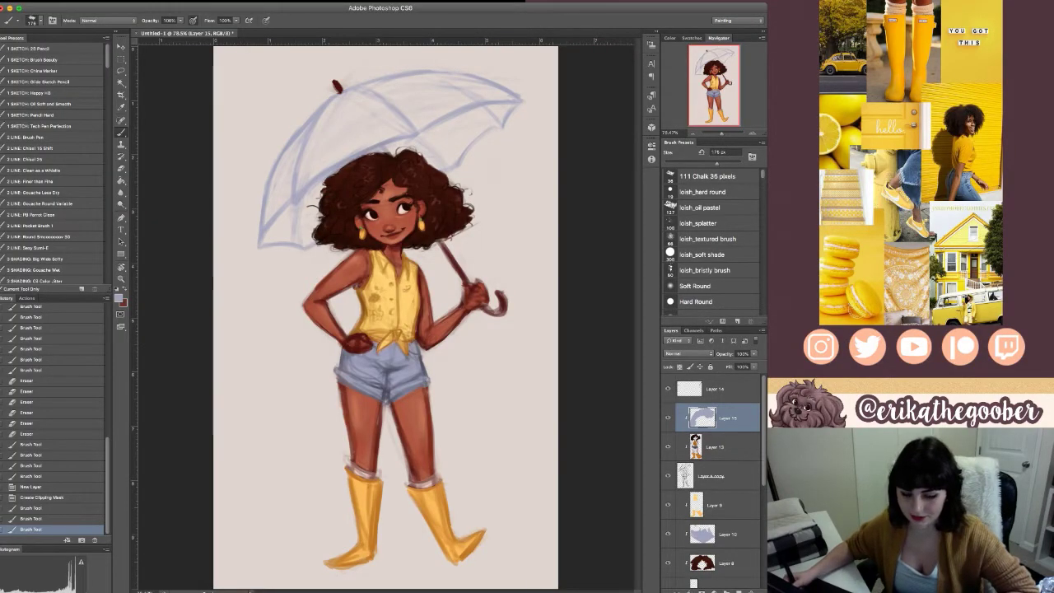
# - Adjust the lavender umbrella color with Hue/Saturation
pyautogui.press('i')
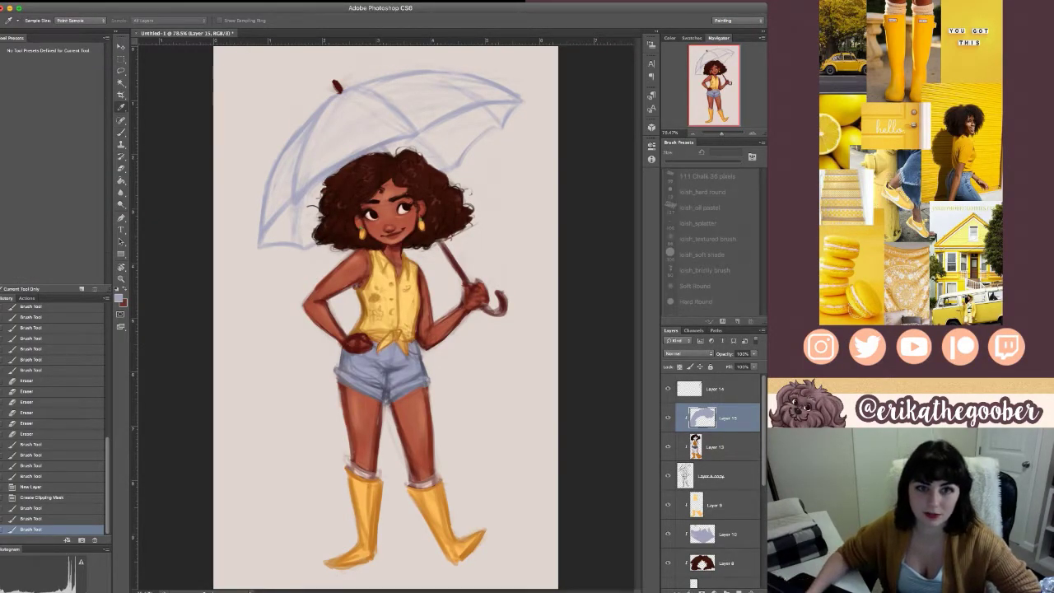
pyautogui.press('4')
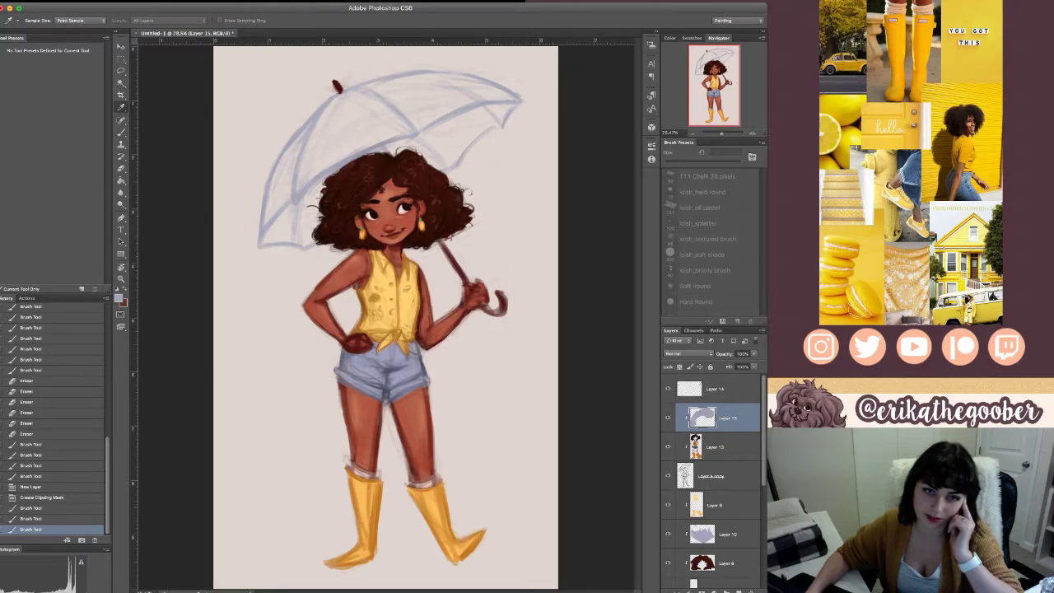
pyautogui.press('Return')
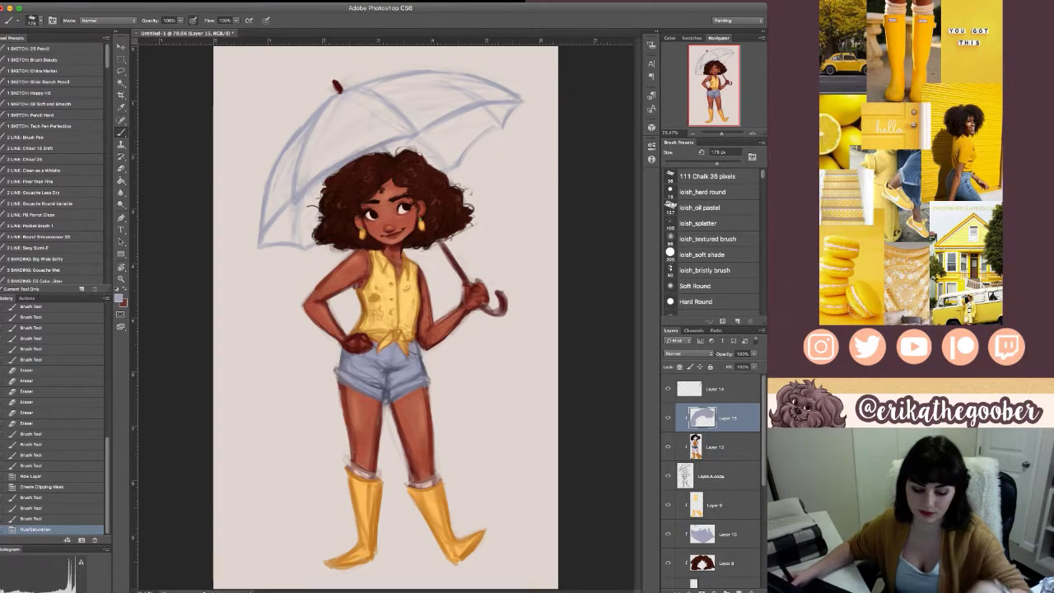
# - Erase stray sketch lines around both boots on the Layer 5 copy line-art layer with a 70 px eraser
pyautogui.click(713, 476)
pyautogui.press('e')
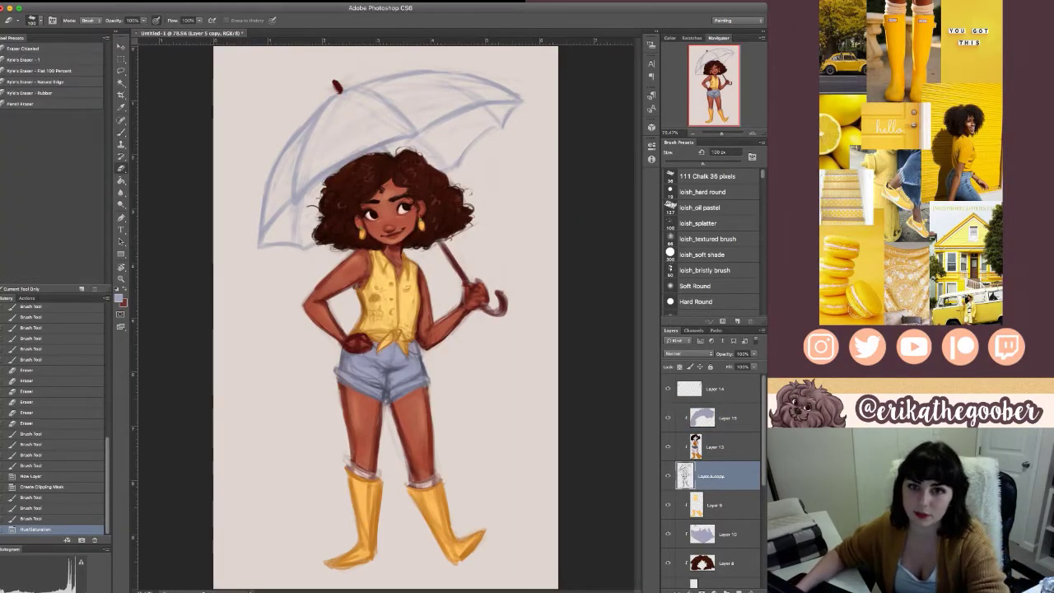
pyautogui.press('[')
pyautogui.press('[')
pyautogui.press('[')
pyautogui.moveTo(380, 488); pyautogui.dragTo(375, 539)
pyautogui.moveTo(410, 493); pyautogui.dragTo(441, 548)
pyautogui.moveTo(444, 494); pyautogui.dragTo(459, 535)
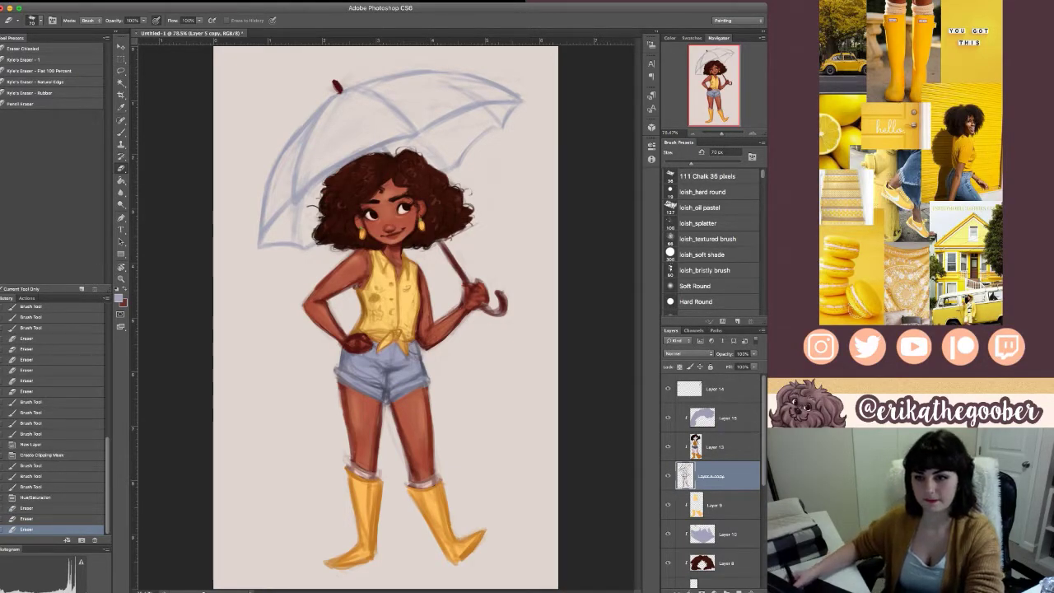
# - Try recoloring the umbrella's tip and shaft golden yellow on Layer 15, using a smaller brush for the shaft
pyautogui.click(726, 418)
pyautogui.press('i')
pyautogui.click(338, 84)
pyautogui.press('b')
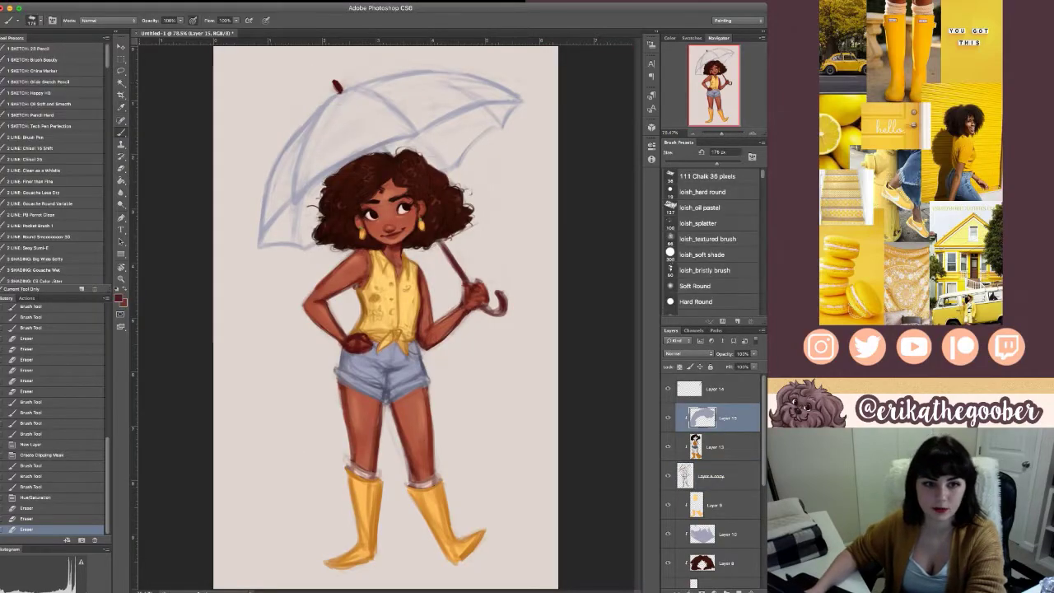
pyautogui.press('i')
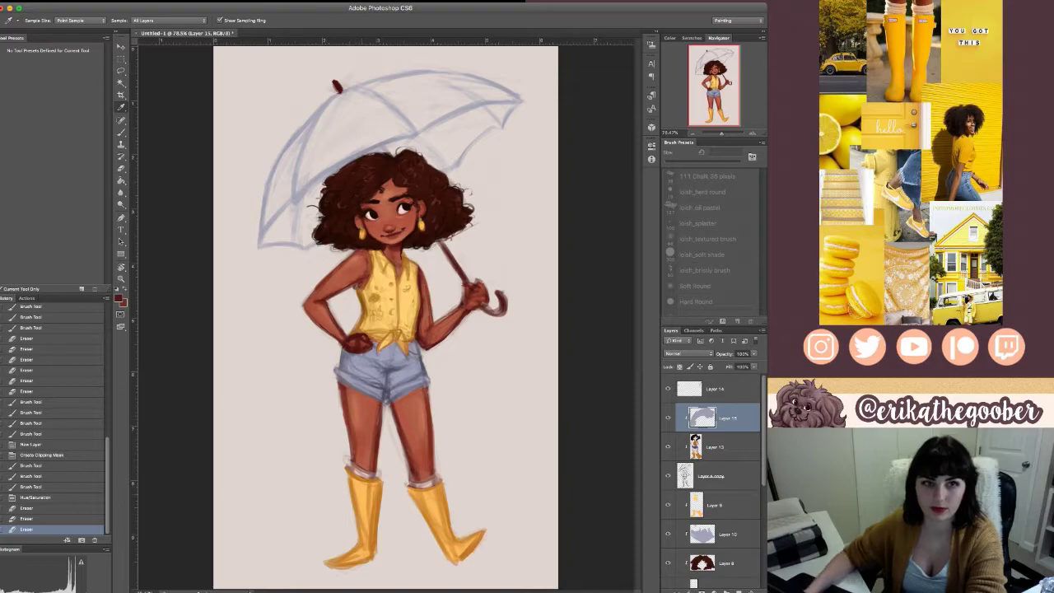
pyautogui.press('b')
pyautogui.moveTo(334, 83); pyautogui.dragTo(340, 91)
pyautogui.press('[')
pyautogui.moveTo(384, 151); pyautogui.dragTo(390, 153)
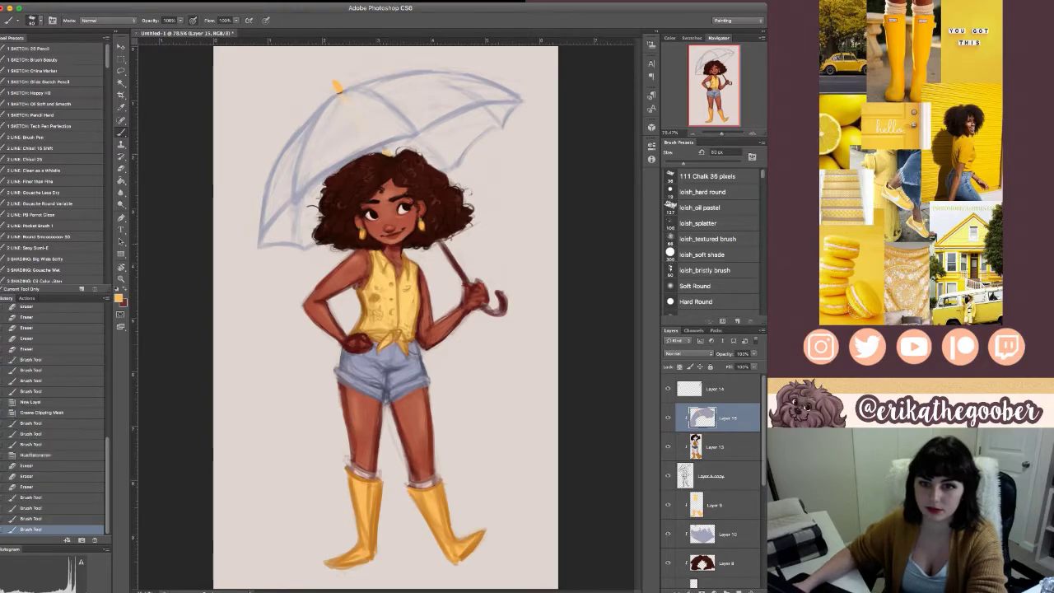
pyautogui.moveTo(442, 246); pyautogui.dragTo(468, 283)
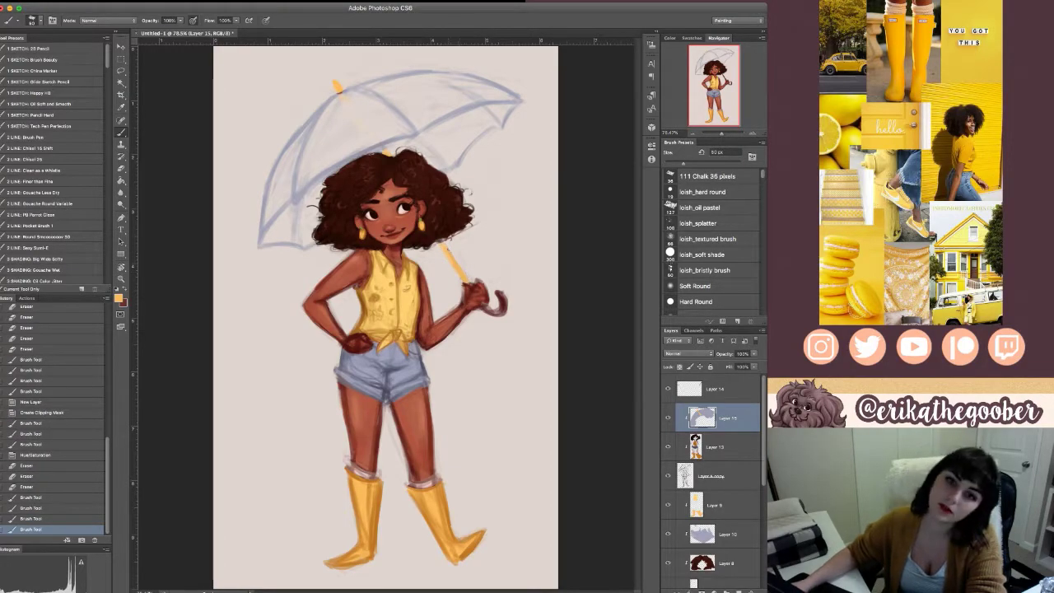
# - Undo the yellow strokes on the umbrella's tip and shaft
pyautogui.hotkey('ctrl', 'alt', 'z')
pyautogui.hotkey('ctrl', 'alt', 'z')
pyautogui.hotkey('ctrl', 'alt', 'z')
pyautogui.hotkey('ctrl', 'alt', 'z')
pyautogui.hotkey('ctrl', 'alt', 'z')
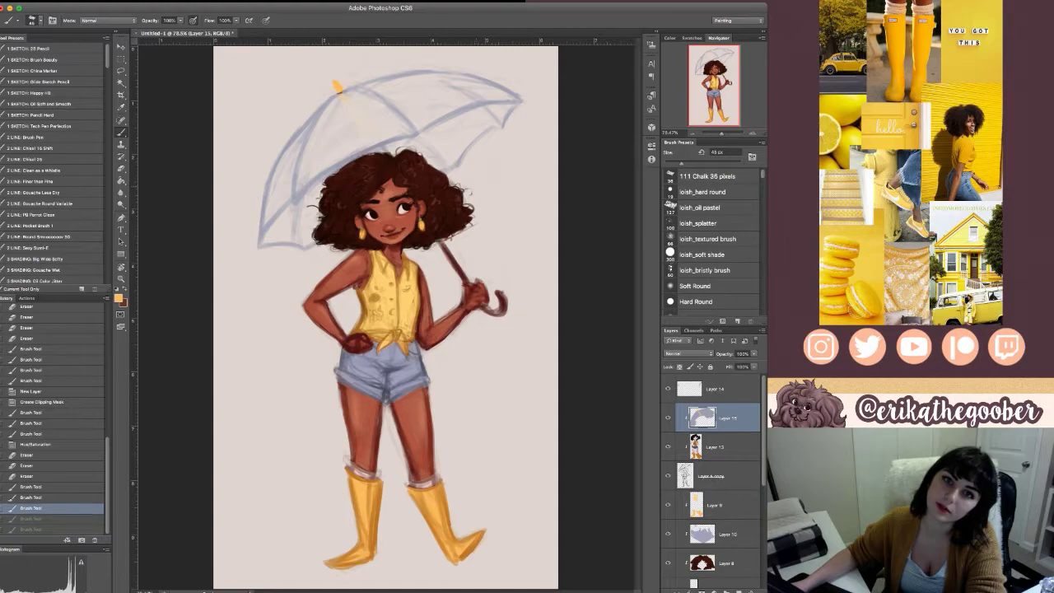
# - Try a blue-grey sampled from the shorts on the umbrella tip, undo the stroke, and reselect clipped Layer 15
pyautogui.press('i')
pyautogui.click(364, 370)
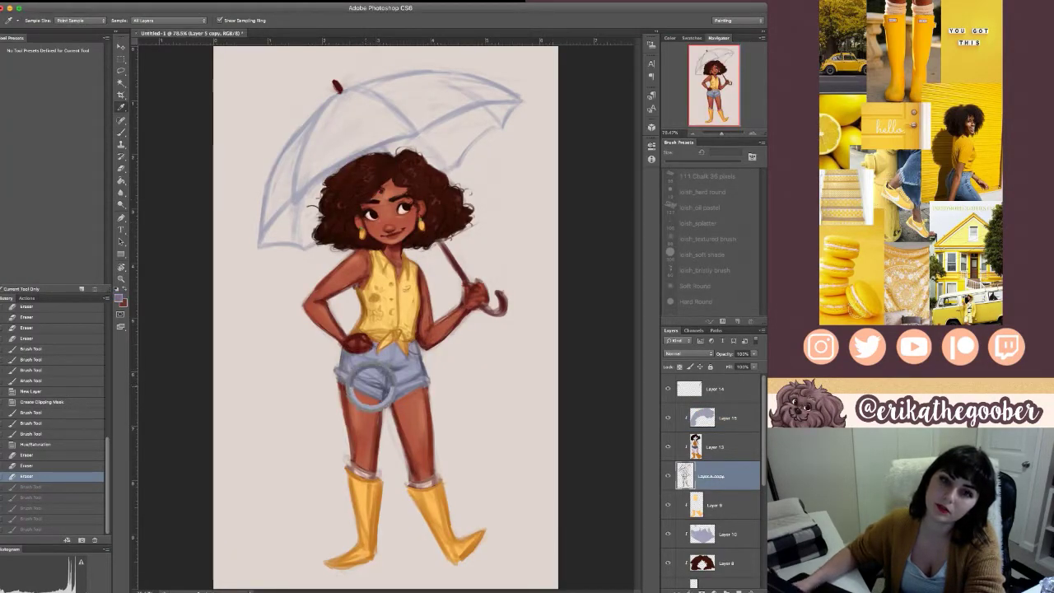
pyautogui.press('b')
pyautogui.moveTo(332, 81); pyautogui.dragTo(341, 90)
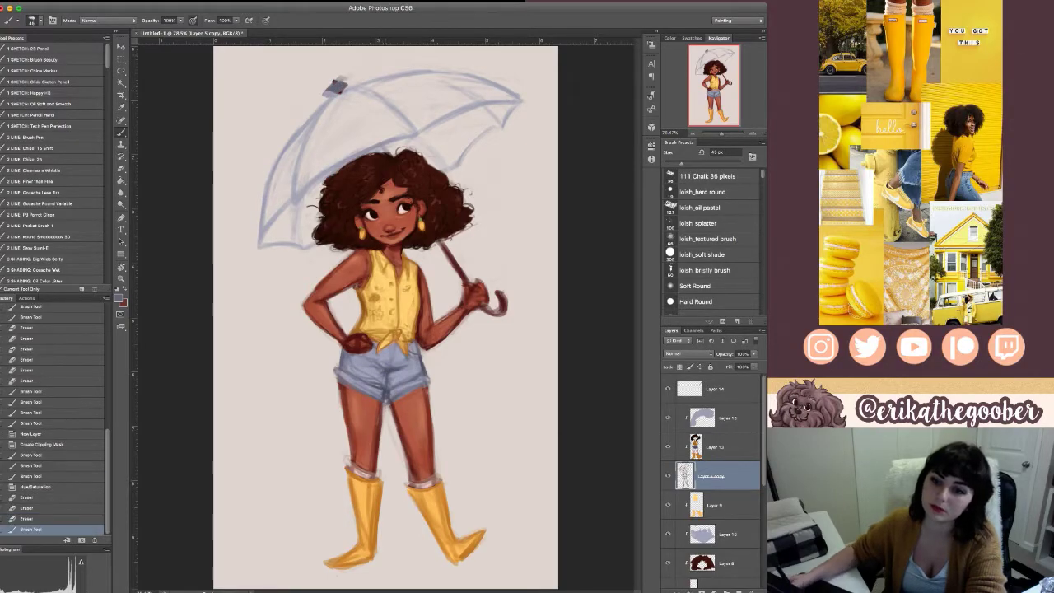
pyautogui.hotkey('ctrl', 'z')
pyautogui.click(728, 418)
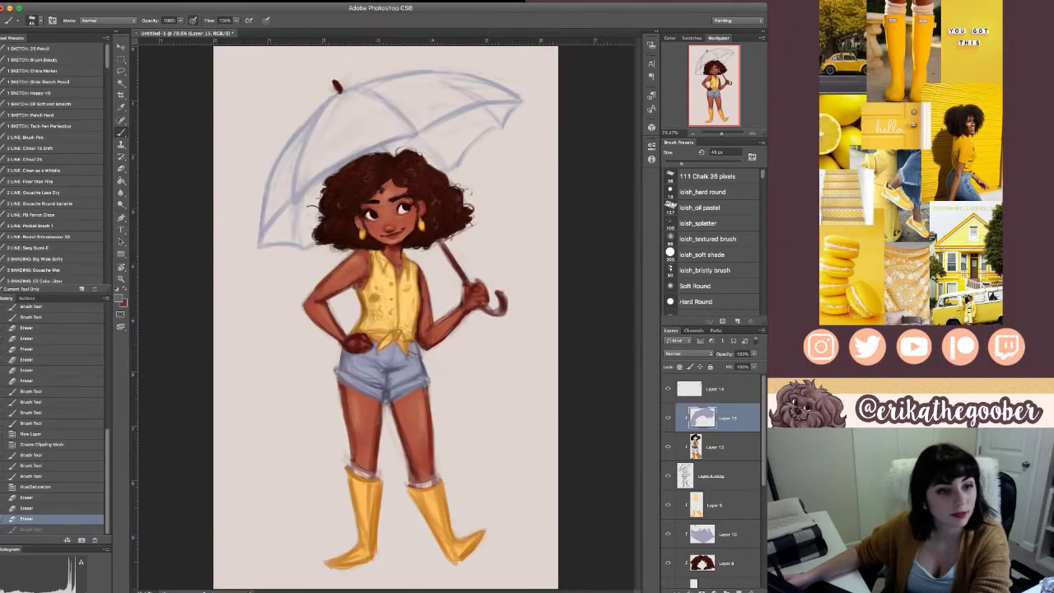
# - Recolor the umbrella's tip, shaft and curved handle blue-grey on clipped Layer 15, using a smaller brush for the handle
pyautogui.press(']')
pyautogui.press(']')
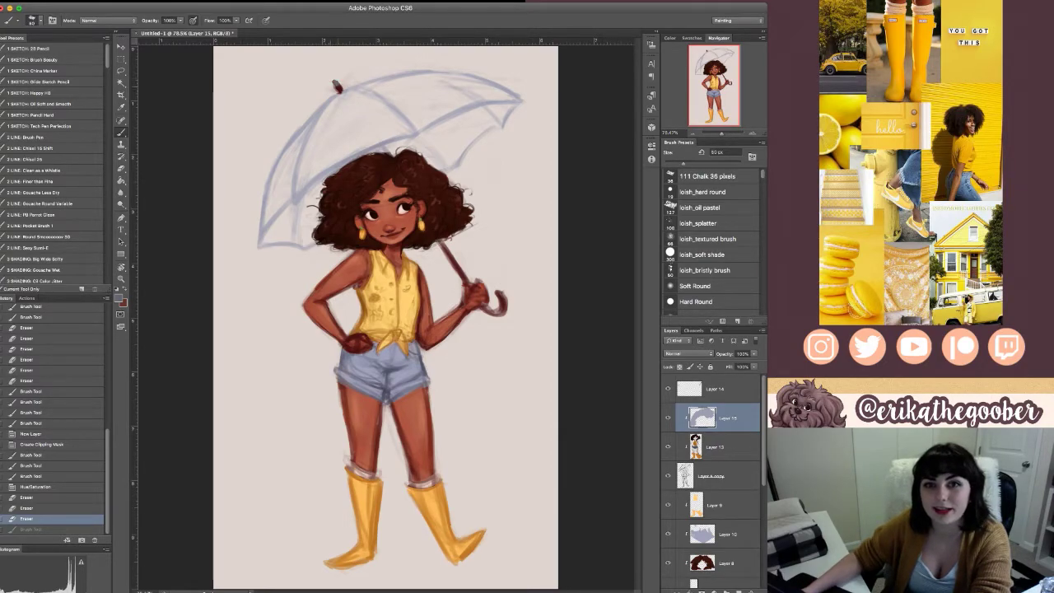
pyautogui.moveTo(335, 83); pyautogui.dragTo(340, 91)
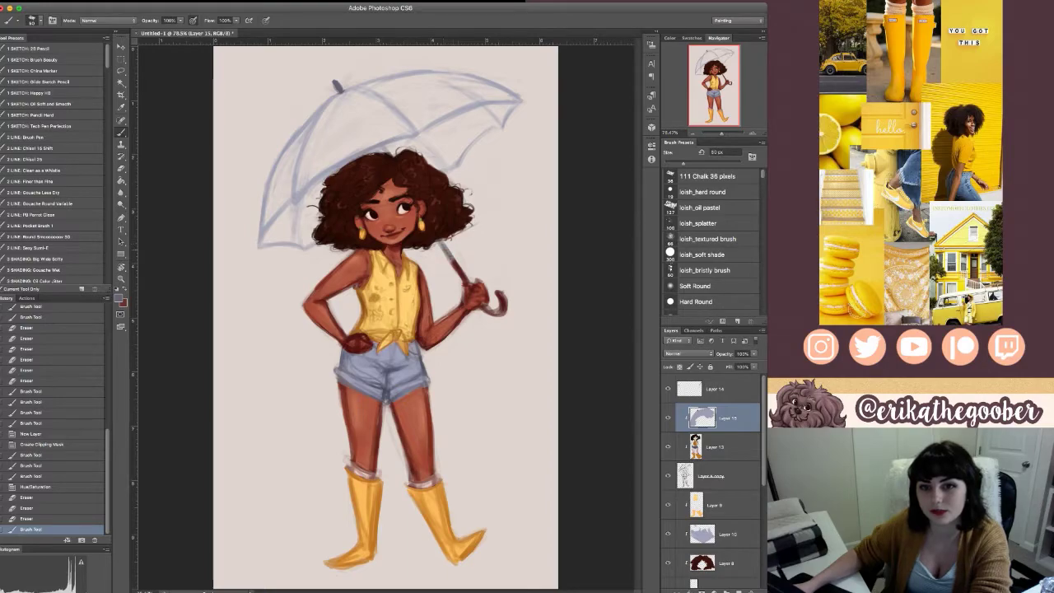
pyautogui.press('[')
pyautogui.moveTo(480, 303)
pyautogui.mouseDown()
pyautogui.moveTo(492, 313)
pyautogui.moveTo(506, 305)
pyautogui.moveTo(496, 293)
pyautogui.moveTo(499, 314)
pyautogui.mouseUp()
pyautogui.moveTo(499, 314); pyautogui.dragTo(499, 294)
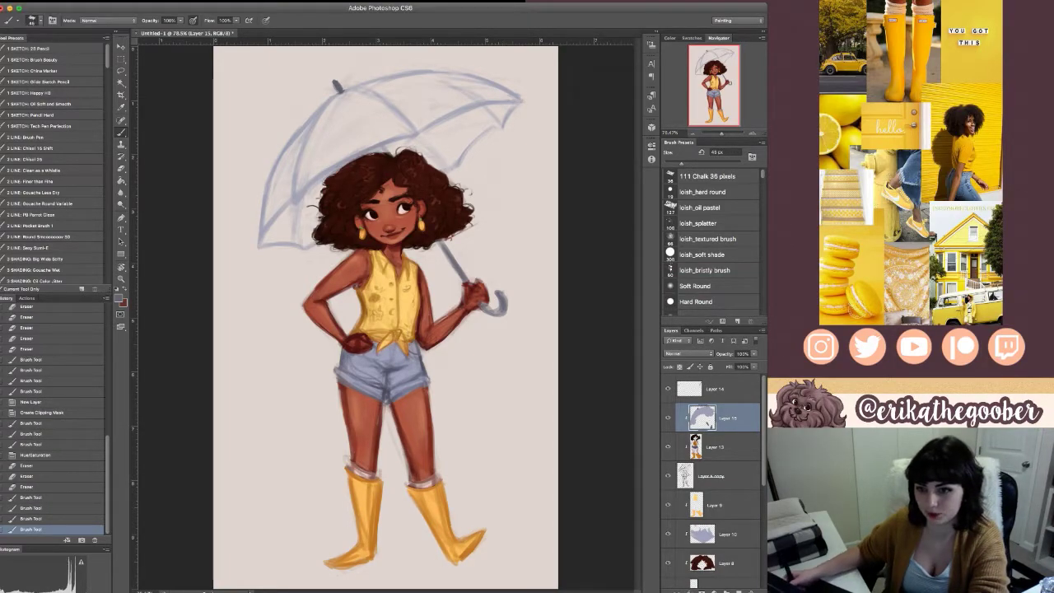
# - Paint pale cream highlights along the shafts and toes of both yellow boots on Layer 14 with a small brush
pyautogui.click(717, 389)
pyautogui.keyDown('alt'); pyautogui.click(360, 493); pyautogui.keyUp('alt')
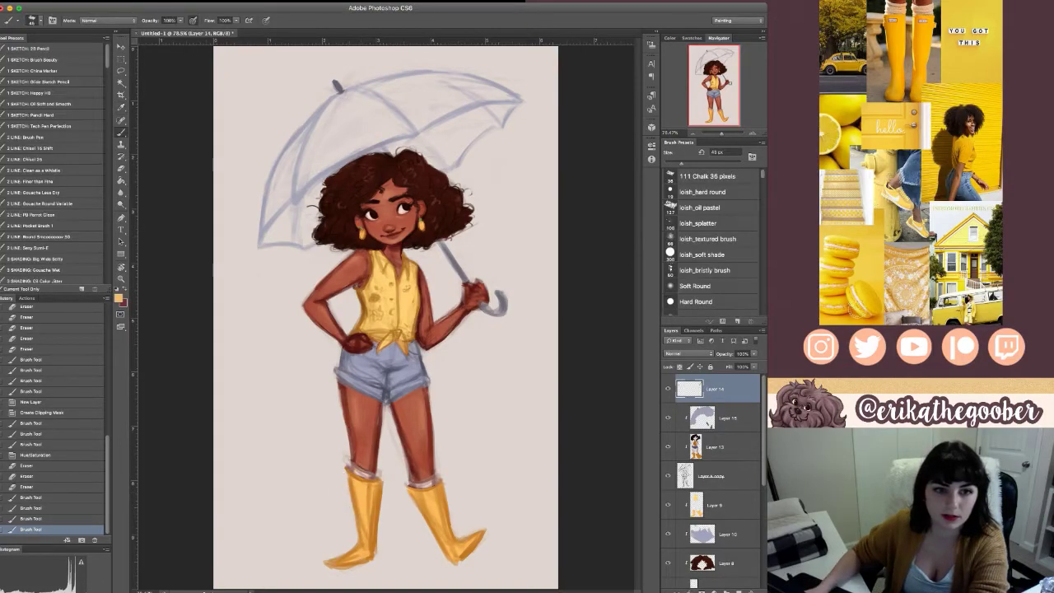
pyautogui.press('i')
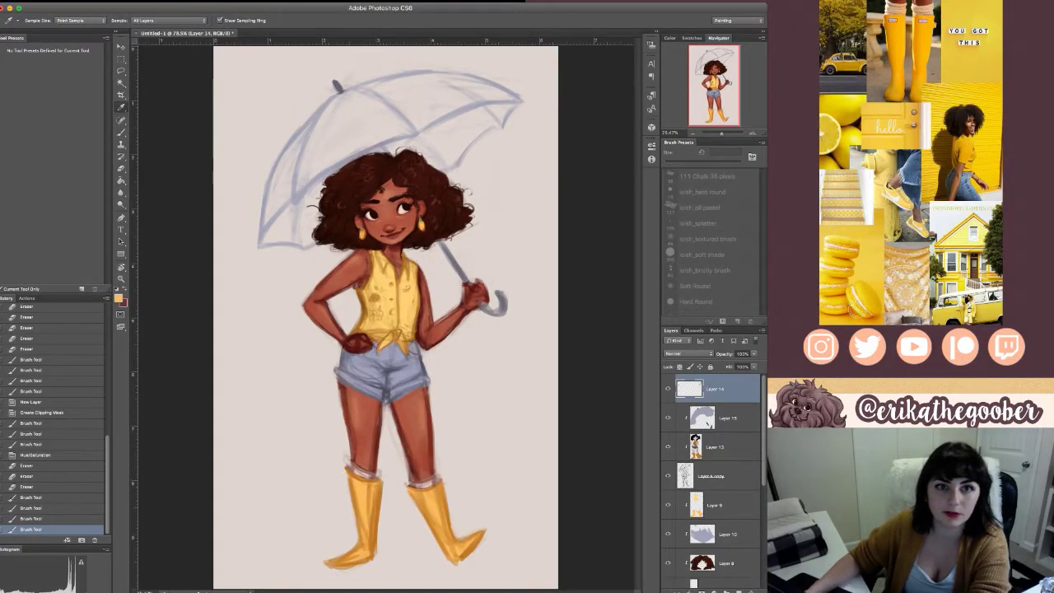
pyautogui.press('b')
pyautogui.press('[')
pyautogui.moveTo(358, 485)
pyautogui.mouseDown()
pyautogui.moveTo(362, 543)
pyautogui.moveTo(360, 521)
pyautogui.moveTo(361, 531)
pyautogui.mouseUp()
pyautogui.moveTo(451, 496)
pyautogui.mouseDown()
pyautogui.moveTo(435, 540)
pyautogui.moveTo(480, 536)
pyautogui.mouseUp()
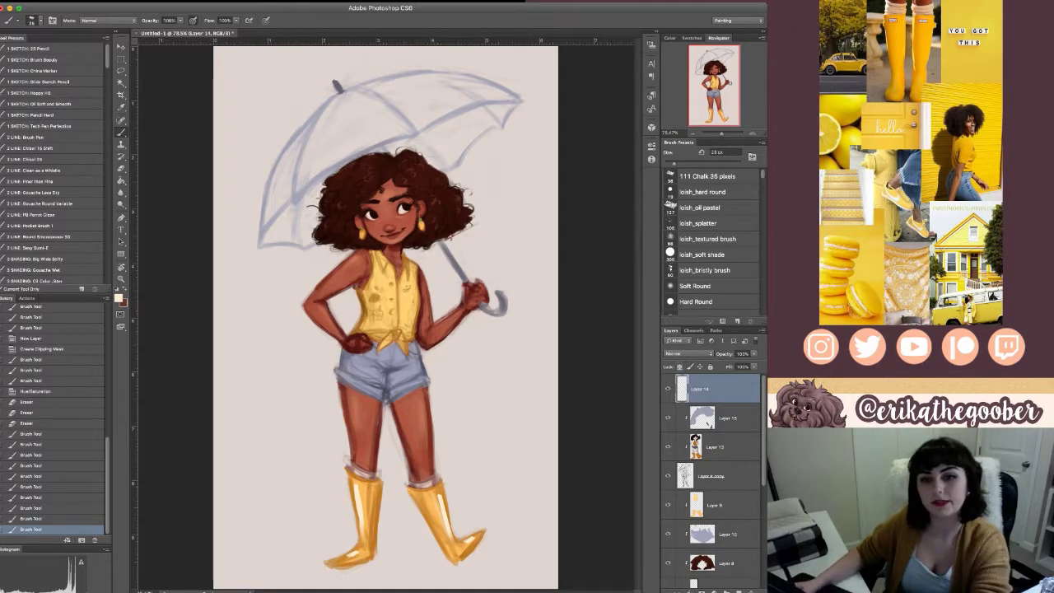
# - Paint soft light grey over the umbrella's outer panels, underside and front panel on Layer 14, enlarging the brush for the wider areas
pyautogui.keyDown('alt'); pyautogui.click(383, 279); pyautogui.keyUp('alt')
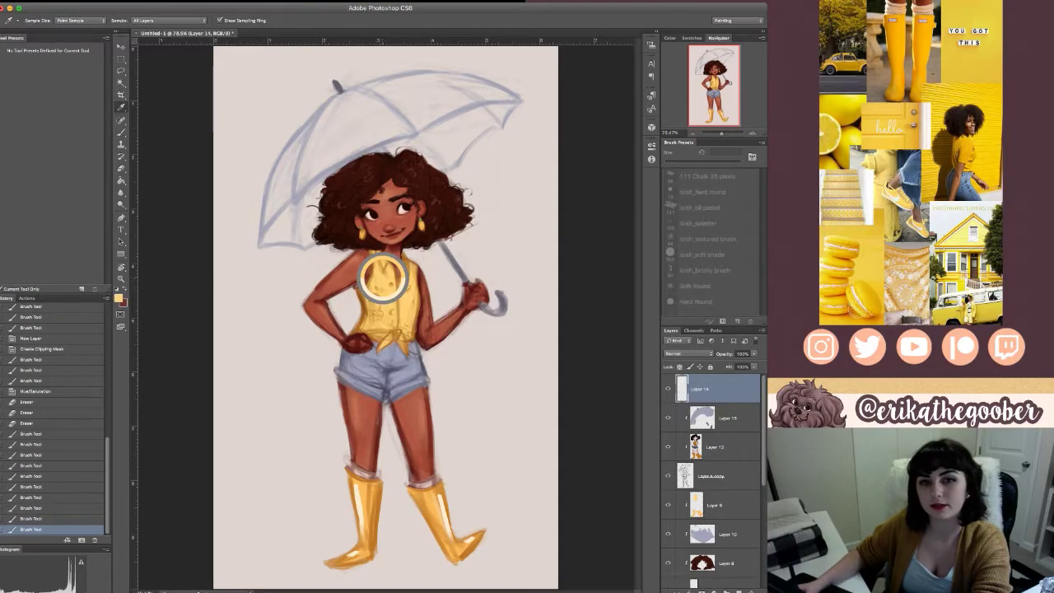
pyautogui.moveTo(302, 195); pyautogui.dragTo(298, 207)
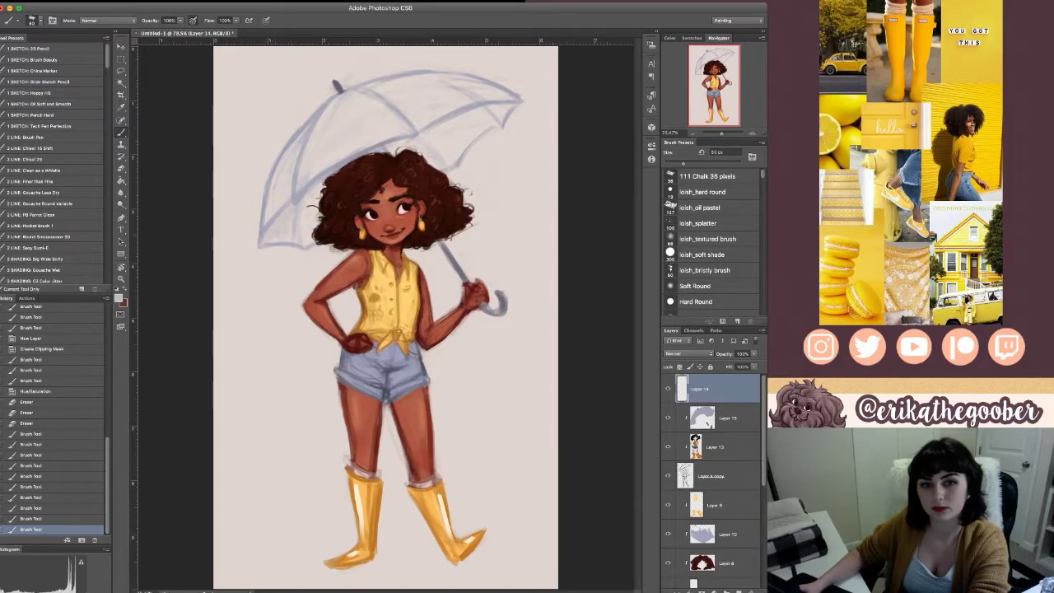
pyautogui.moveTo(308, 214)
pyautogui.mouseDown()
pyautogui.moveTo(315, 223)
pyautogui.moveTo(284, 237)
pyautogui.mouseUp()
pyautogui.press(']')
pyautogui.press(']')
pyautogui.press(']')
pyautogui.moveTo(477, 124); pyautogui.dragTo(450, 160)
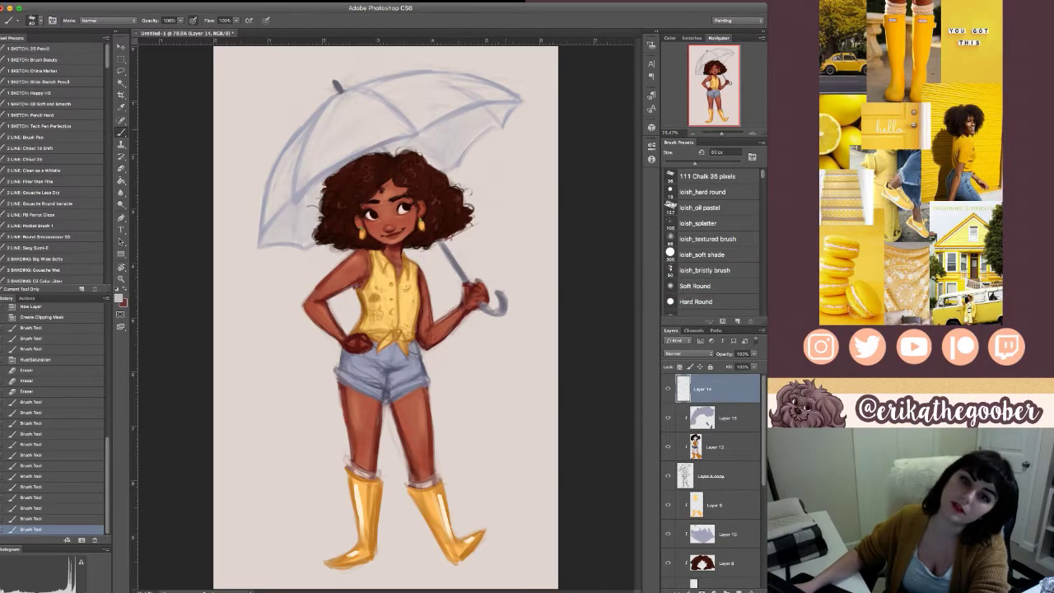
pyautogui.moveTo(354, 93); pyautogui.dragTo(405, 128)
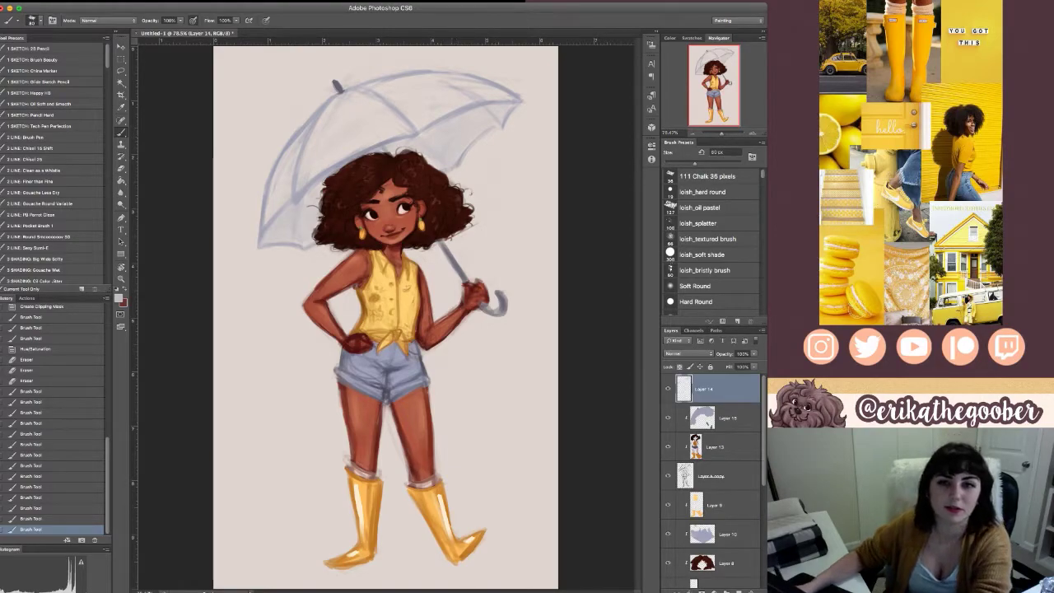
# - Sample yellow from the blouse and paint an oval spot beside the umbrella's left rib, finishing it with a smaller brush
pyautogui.press('i')
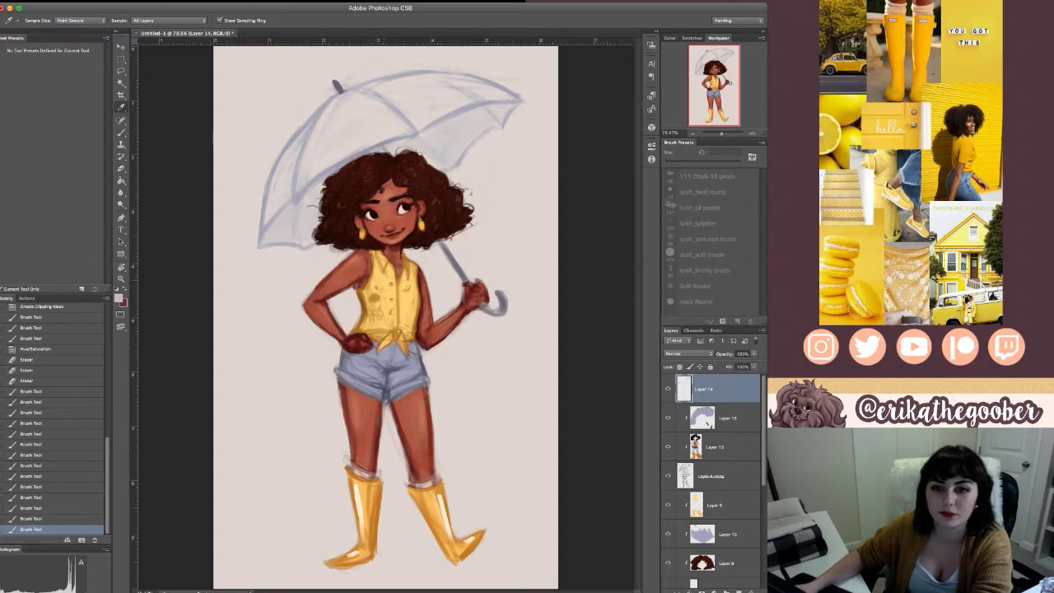
pyautogui.click(379, 282)
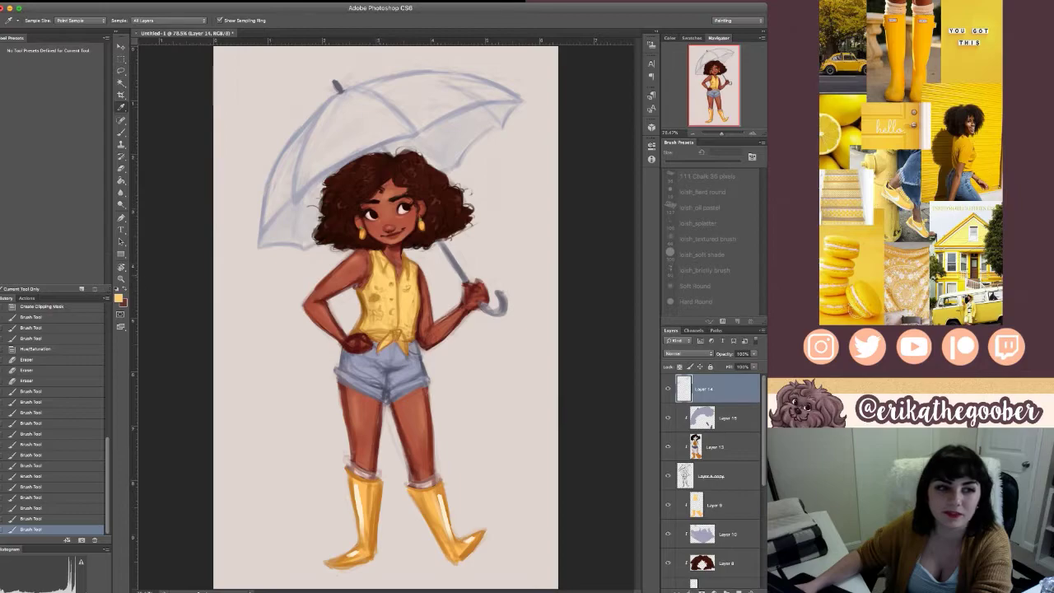
pyautogui.press('b')
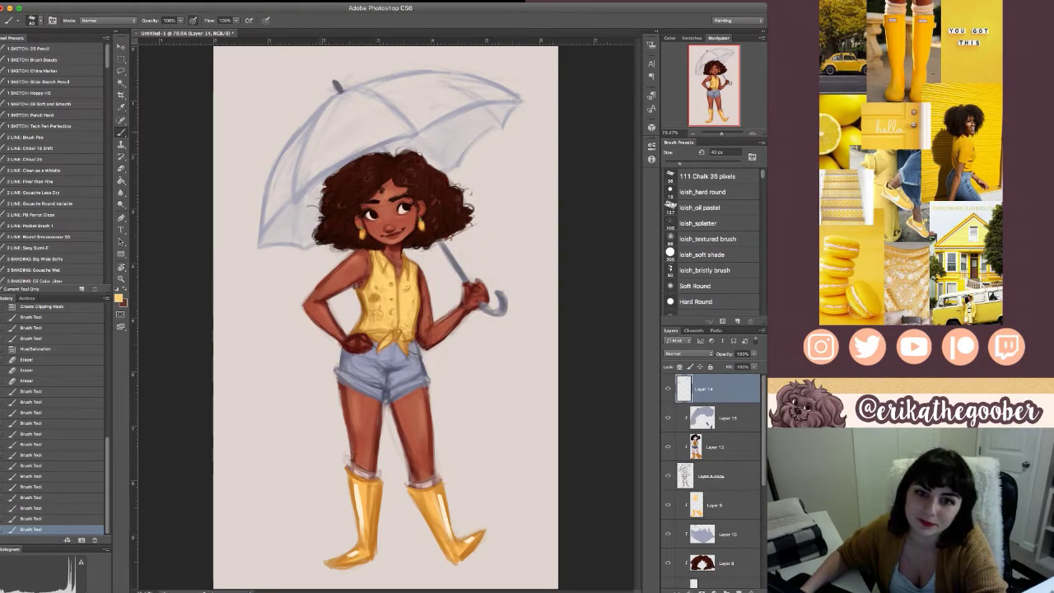
pyautogui.press('[')
pyautogui.press('[')
pyautogui.moveTo(323, 133); pyautogui.dragTo(315, 144)
pyautogui.press('[')
pyautogui.press('[')
pyautogui.press('[')
pyautogui.press('[')
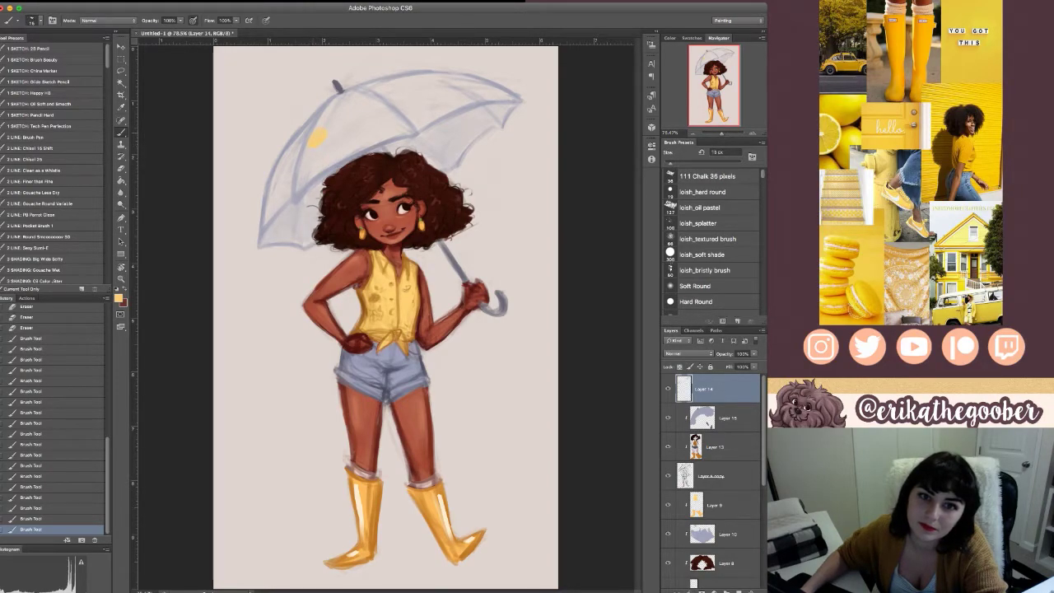
pyautogui.click(318, 138)
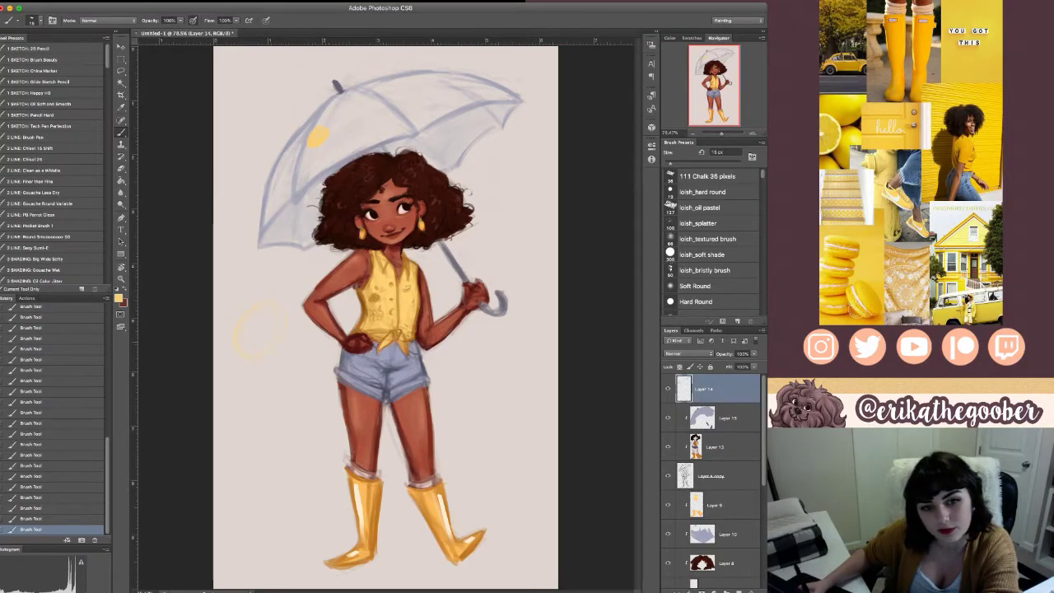
# - Remove the faint yellow test circle sketched on the background beside the girl's bent elbow
pyautogui.press(']')
pyautogui.press(']')
pyautogui.press('alt+super+z')
pyautogui.press('alt+super+z')
pyautogui.press('alt+super+z')
pyautogui.press('alt+super+z')
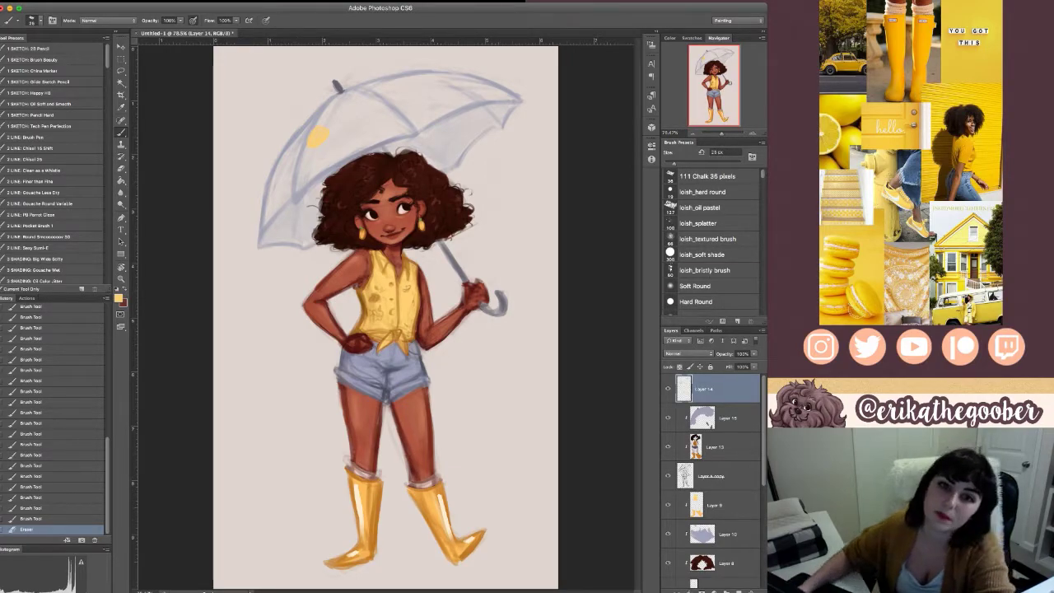
# - Touch up the first yellow spot, and add a second on the umbrella's front panel and a smaller one below the tip
pyautogui.moveTo(321, 132); pyautogui.dragTo(312, 142)
pyautogui.press('[')
pyautogui.press('[')
pyautogui.moveTo(370, 121)
pyautogui.mouseDown()
pyautogui.moveTo(368, 131)
pyautogui.moveTo(386, 129)
pyautogui.moveTo(378, 135)
pyautogui.mouseUp()
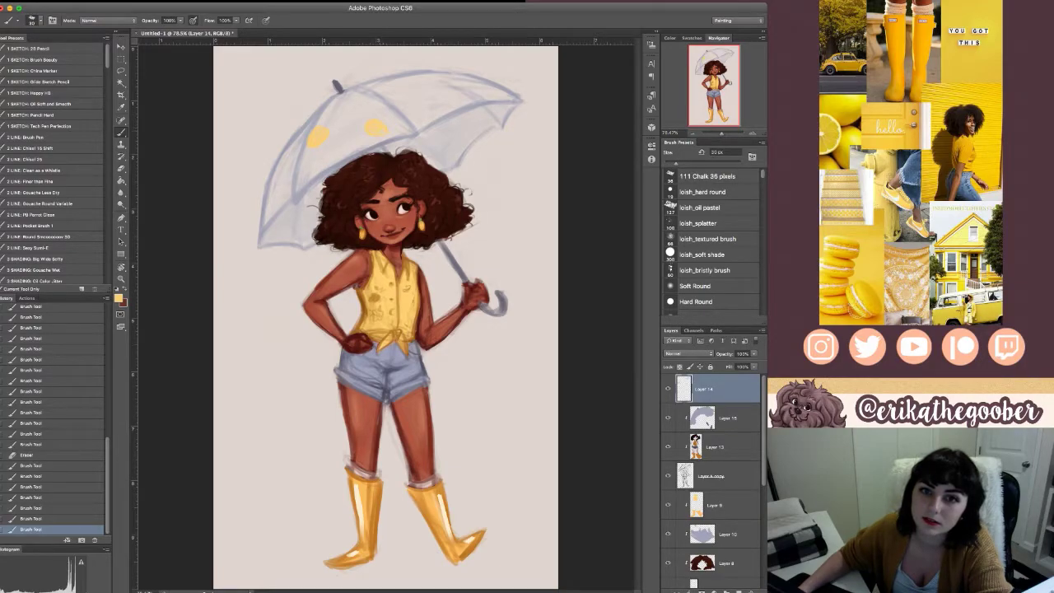
pyautogui.press('[')
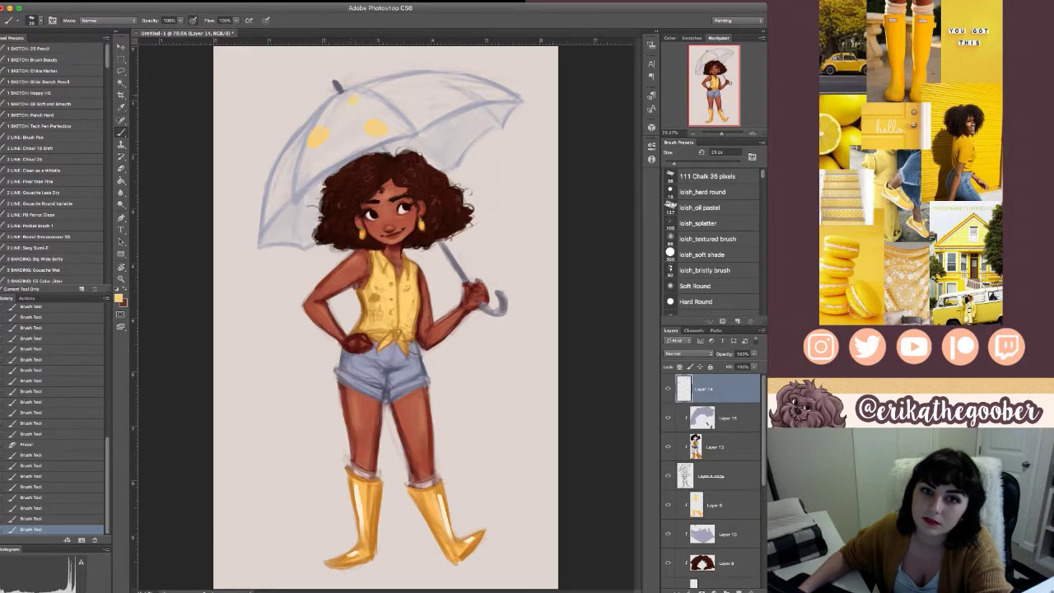
pyautogui.moveTo(351, 102); pyautogui.dragTo(361, 100)
pyautogui.press('[')
pyautogui.press('[')
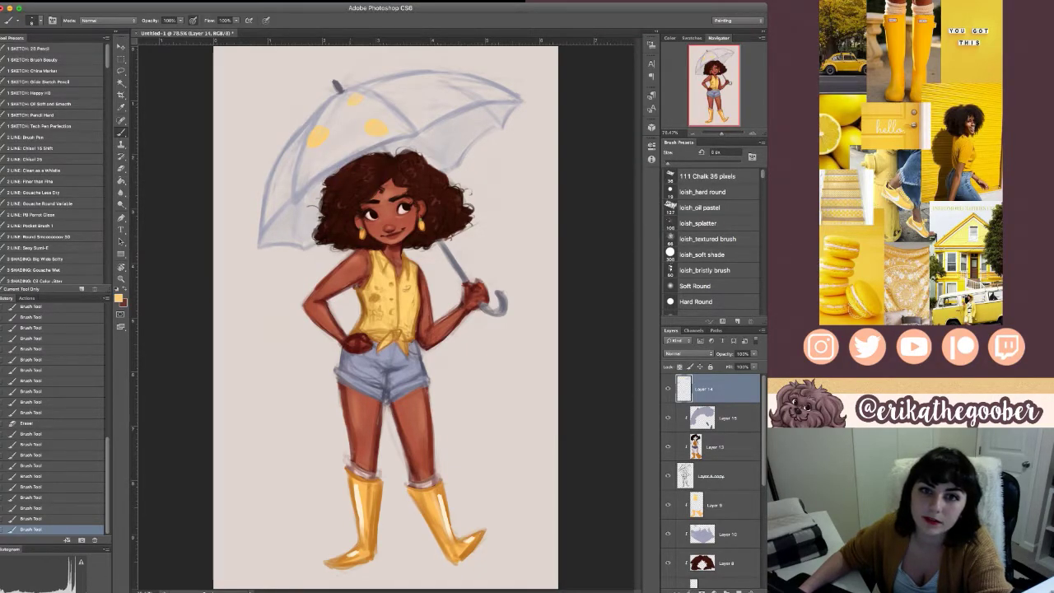
# - Clean up the front-panel spots and add small yellow spots down the umbrella's far-left panel
pyautogui.press(']')
pyautogui.press(']')
pyautogui.press(']')
pyautogui.moveTo(317, 136); pyautogui.dragTo(324, 131)
pyautogui.moveTo(317, 137); pyautogui.dragTo(324, 133)
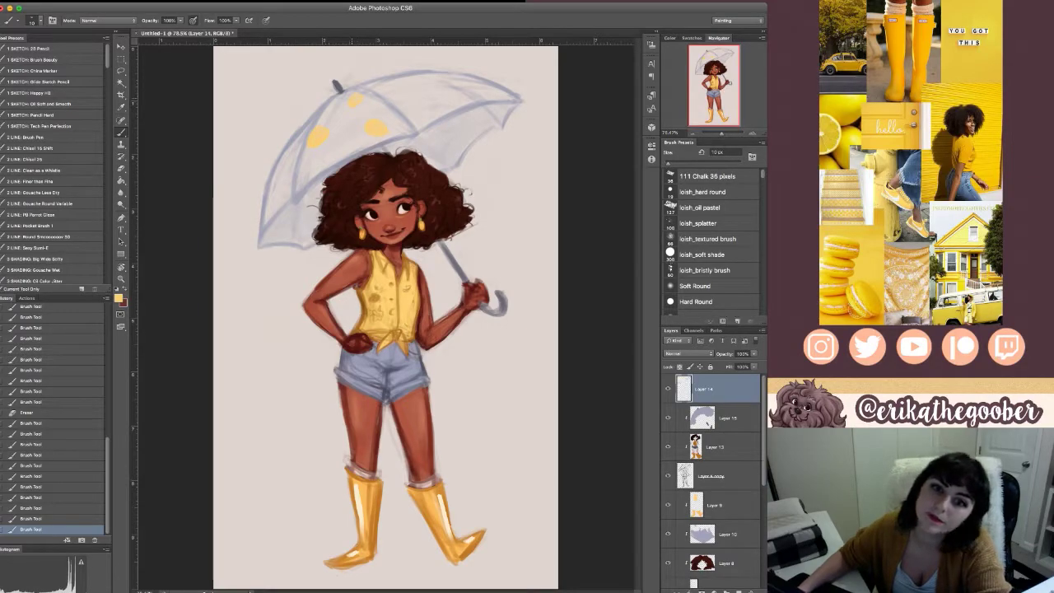
pyautogui.moveTo(279, 165); pyautogui.dragTo(276, 174)
pyautogui.moveTo(322, 131); pyautogui.dragTo(312, 143)
pyautogui.moveTo(370, 125); pyautogui.dragTo(381, 131)
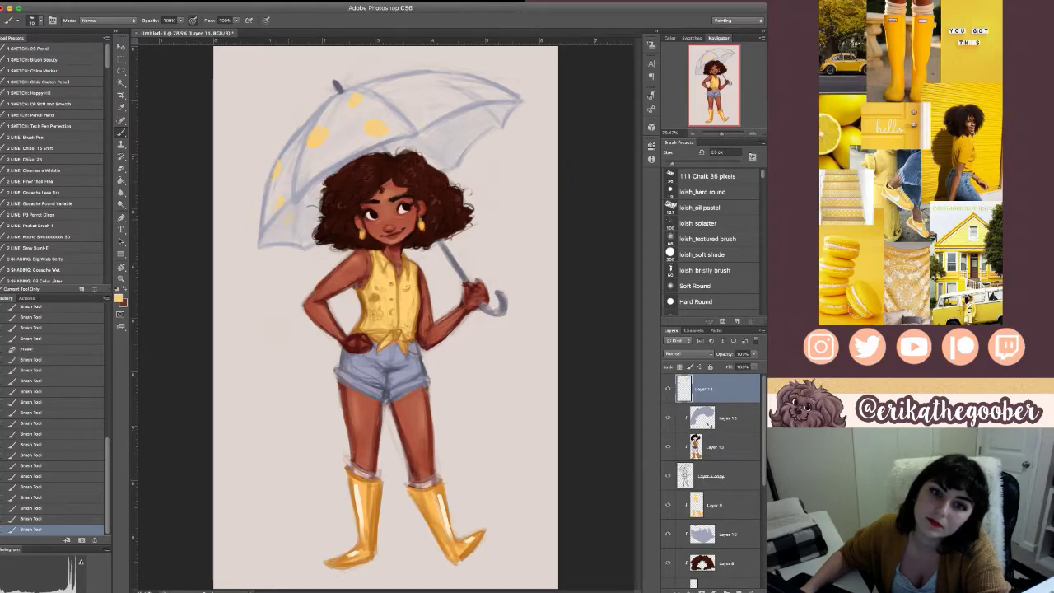
pyautogui.moveTo(313, 196); pyautogui.dragTo(315, 202)
pyautogui.moveTo(320, 132); pyautogui.dragTo(312, 149)
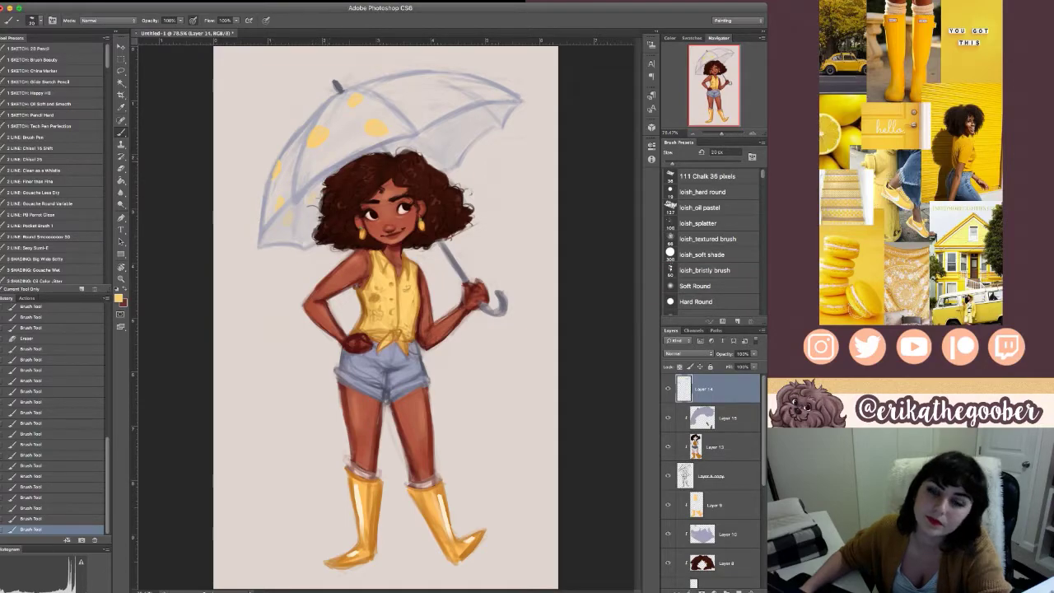
# - Paint yellow spots across the umbrella's upper right panels and fainter ones on its right underside
pyautogui.moveTo(404, 94); pyautogui.dragTo(430, 96)
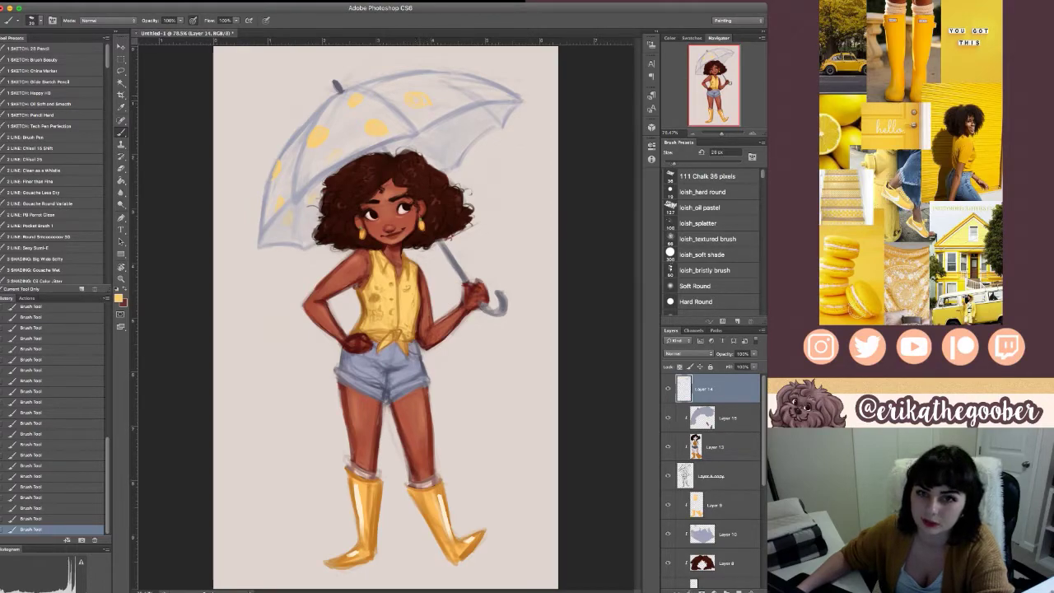
pyautogui.press(']')
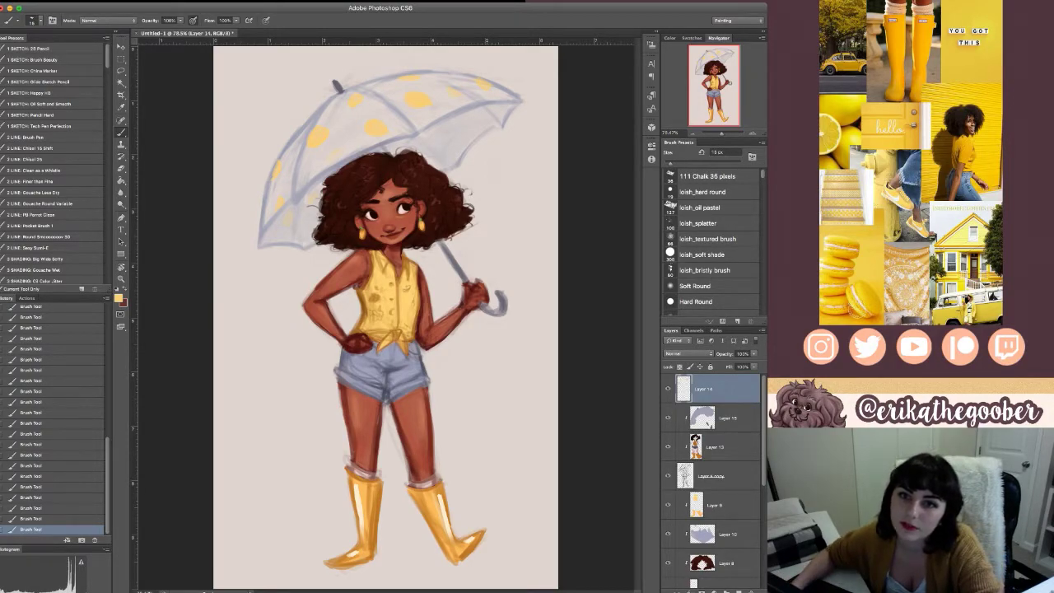
pyautogui.moveTo(420, 218); pyautogui.dragTo(423, 229)
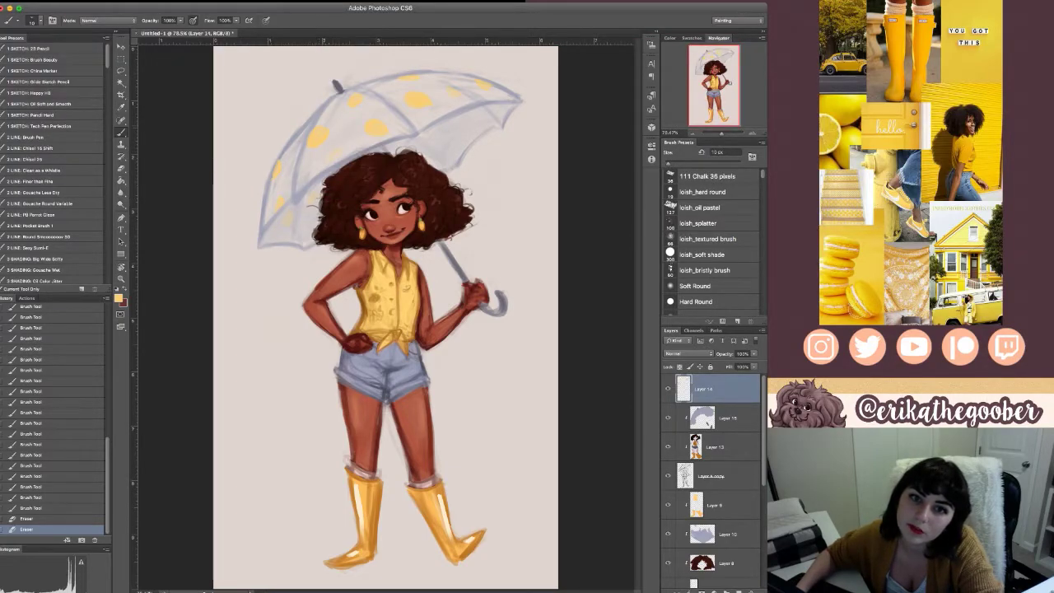
pyautogui.moveTo(398, 276); pyautogui.dragTo(400, 328)
pyautogui.press('[')
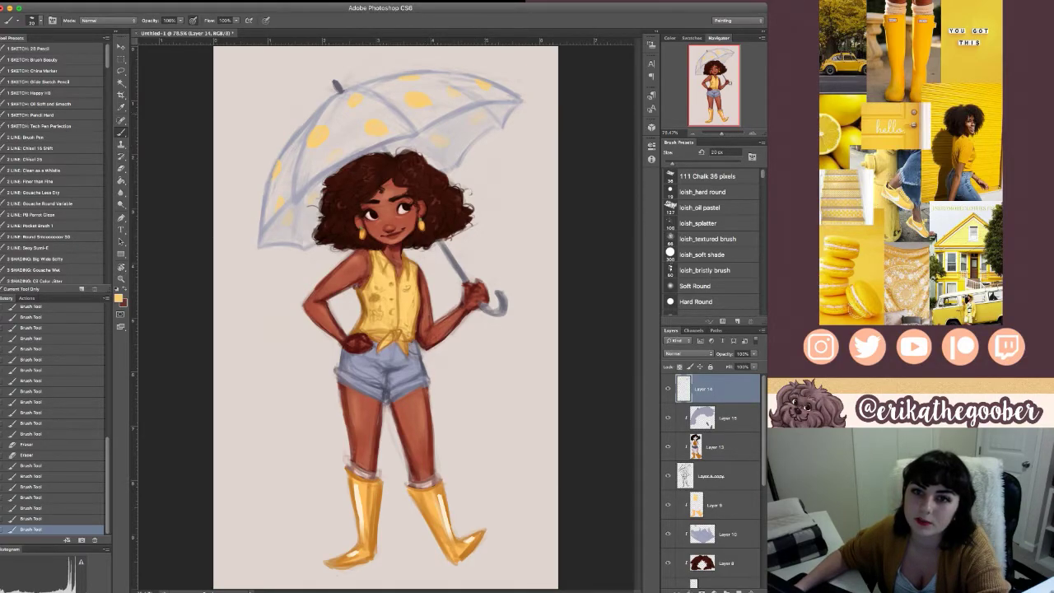
# - Refine the shapes of the yellow spots on the umbrella's upper right panels
pyautogui.moveTo(410, 97); pyautogui.dragTo(483, 115)
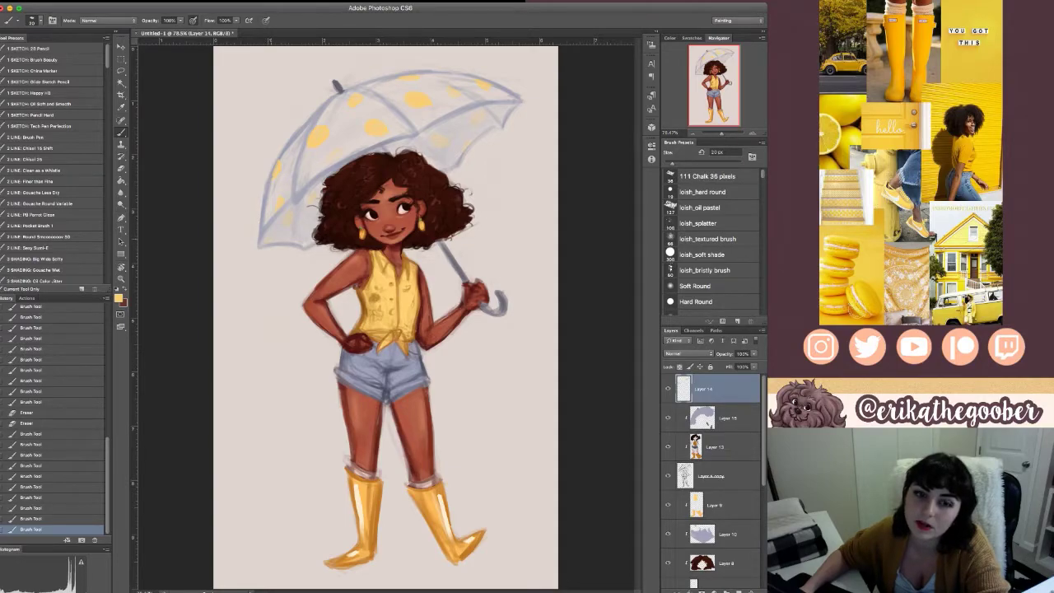
pyautogui.moveTo(414, 98); pyautogui.dragTo(459, 95)
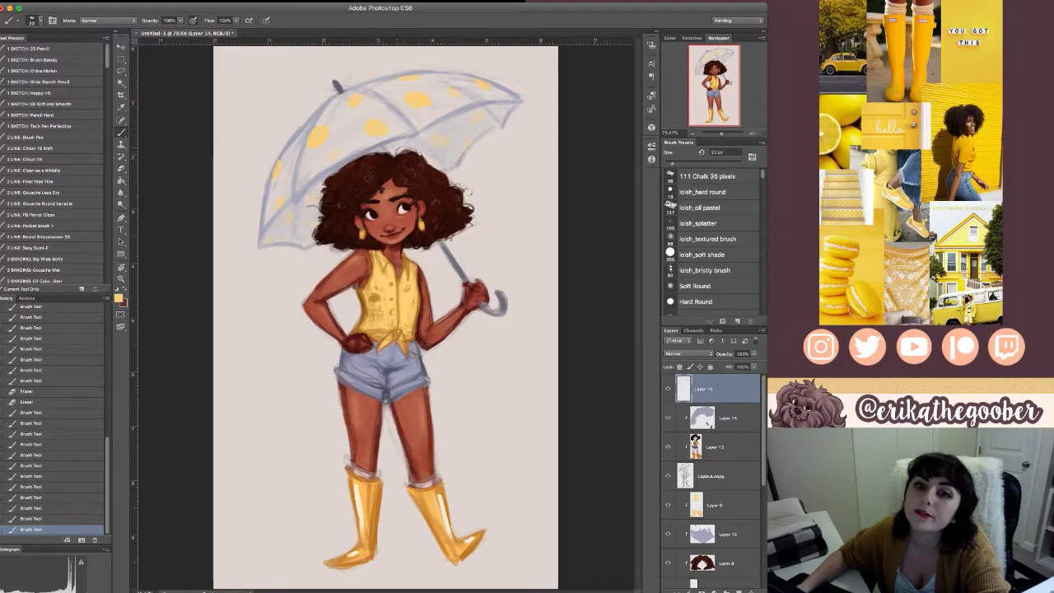
pyautogui.moveTo(480, 83); pyautogui.dragTo(487, 86)
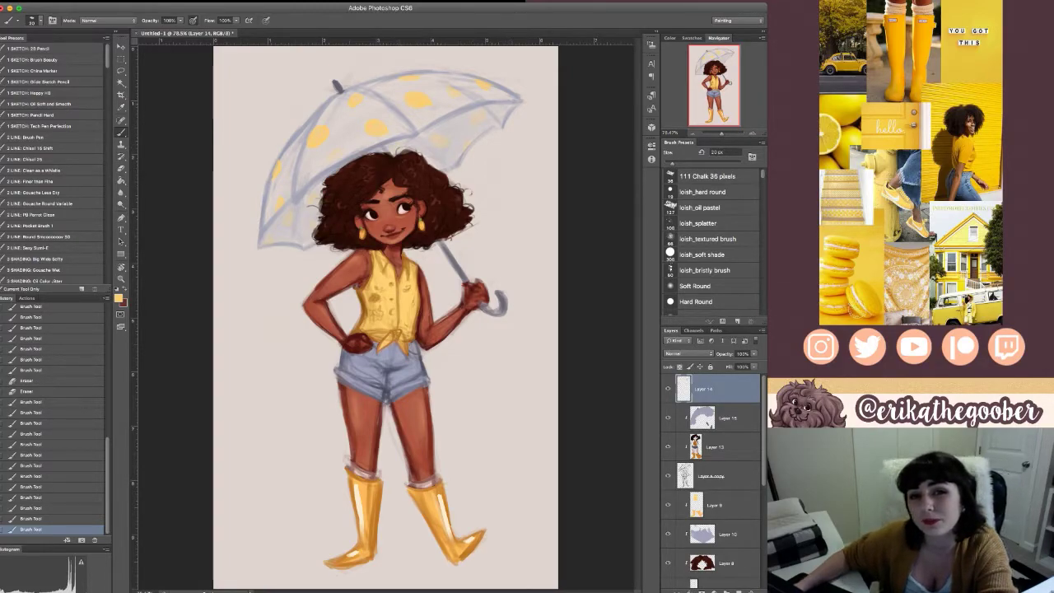
pyautogui.press(']')
pyautogui.press(']')
pyautogui.press(']')
pyautogui.moveTo(480, 83); pyautogui.dragTo(458, 96)
# - Touch up the yellow spots on the umbrella's right underside, upper right panel and front panel
pyautogui.press(']')
pyautogui.press(']')
pyautogui.moveTo(473, 136); pyautogui.dragTo(478, 139)
pyautogui.moveTo(419, 96); pyautogui.dragTo(423, 101)
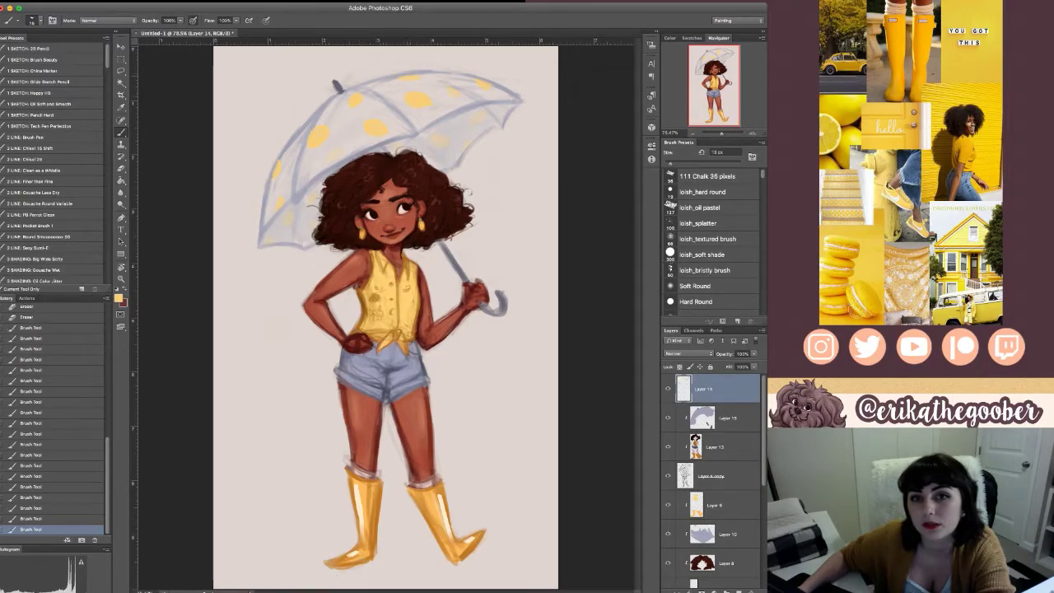
pyautogui.moveTo(371, 125); pyautogui.dragTo(383, 128)
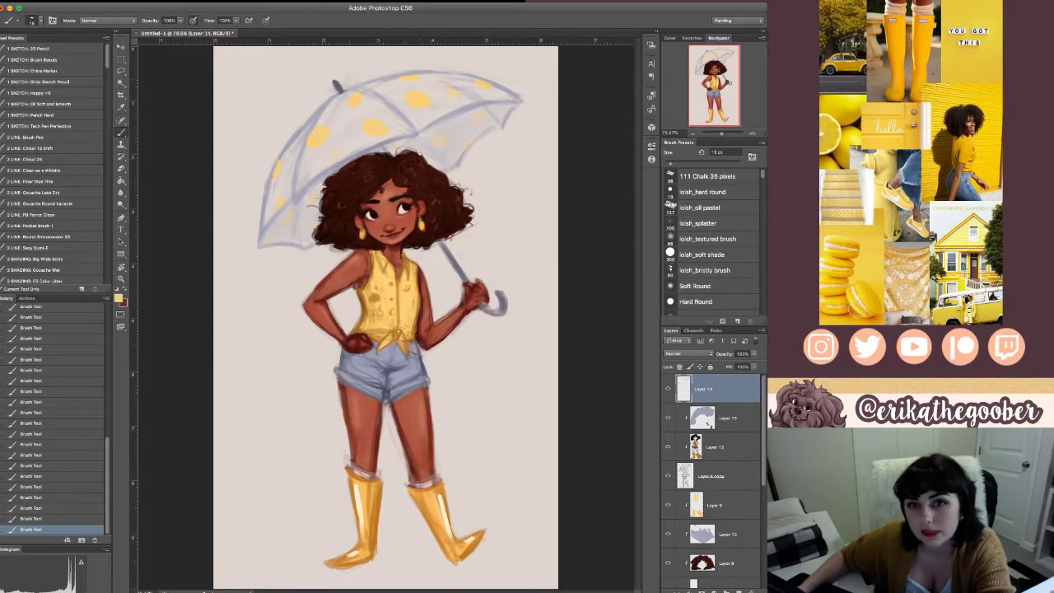
pyautogui.press(']')
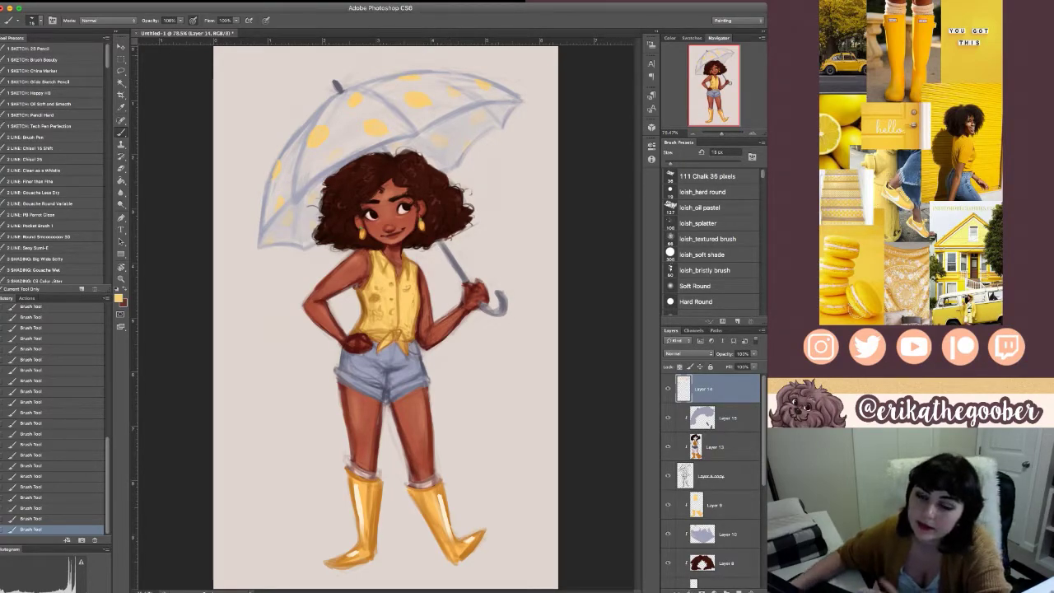
pyautogui.press(']')
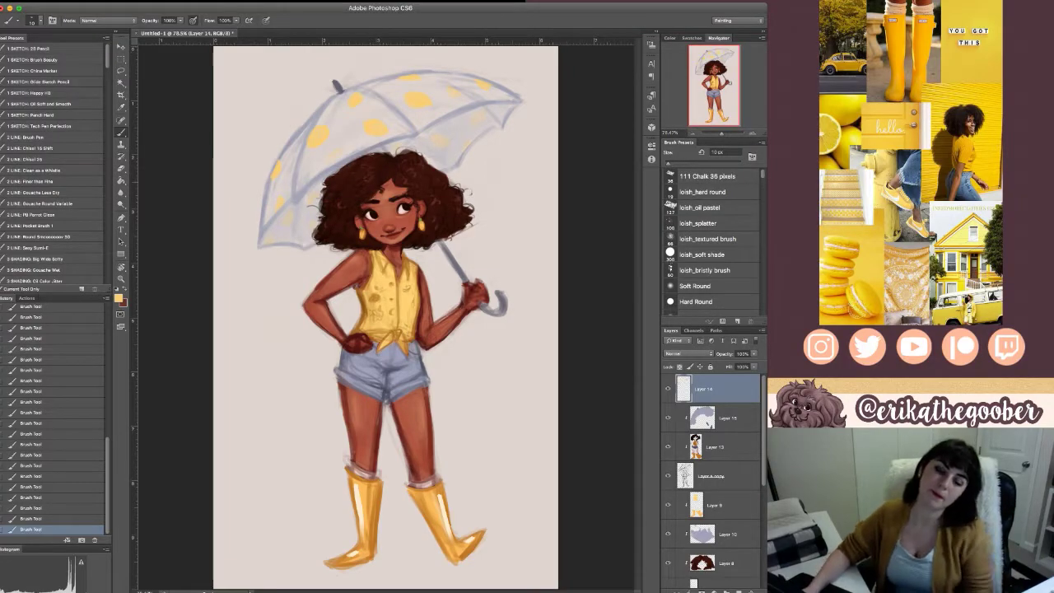
# - Try painting a green leaf accent beside the yellow spot on the umbrella's front panel
pyautogui.press('i')
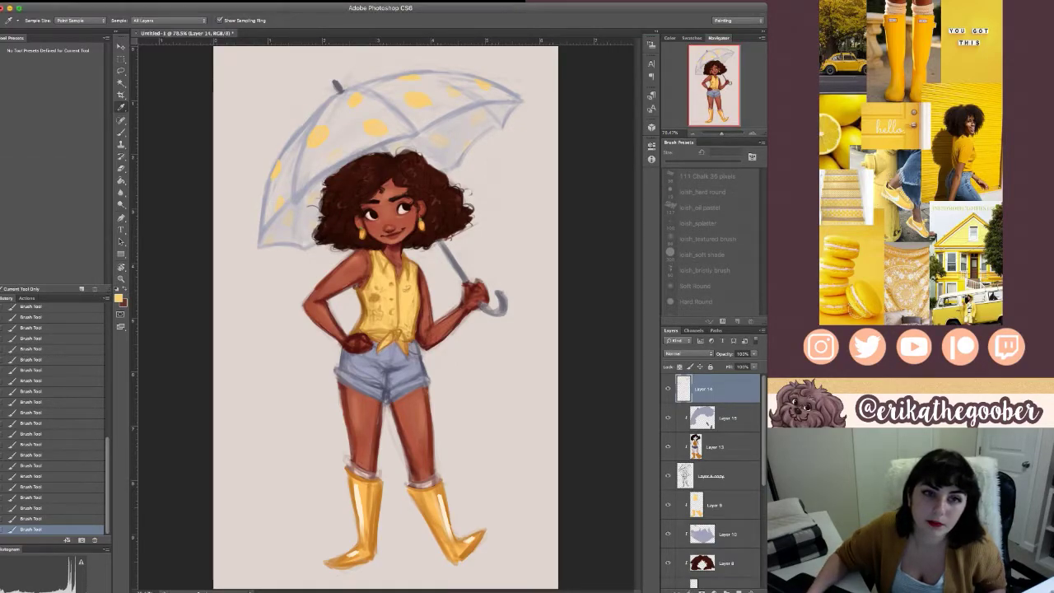
pyautogui.press('b')
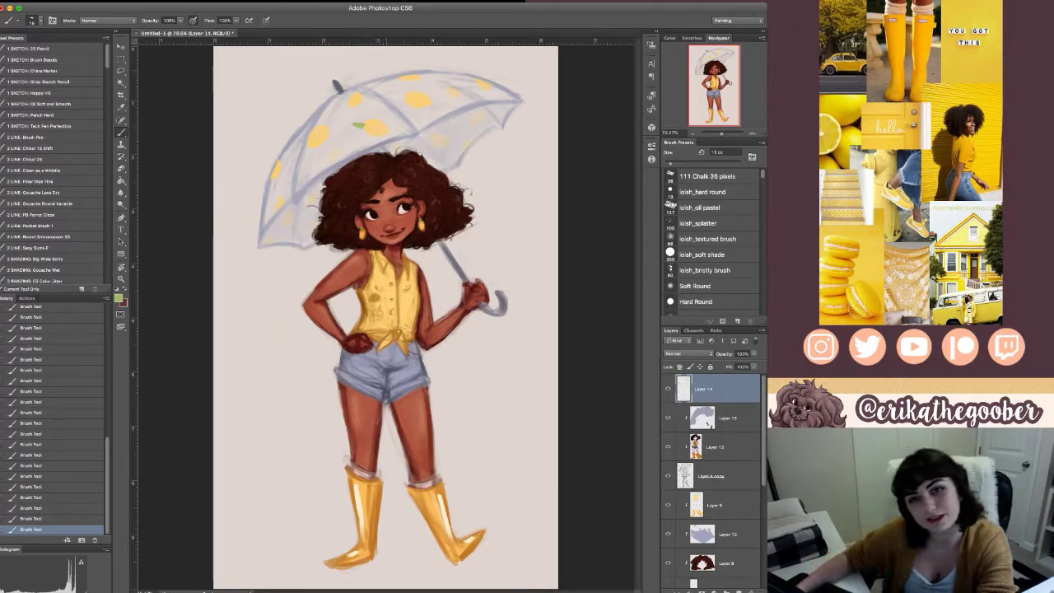
pyautogui.hotkey('ctrl', 'z')
pyautogui.hotkey('ctrl', 'alt', 'z')
pyautogui.hotkey('ctrl', 'alt', 'z')
pyautogui.hotkey('ctrl', 'alt', 'z')
pyautogui.hotkey('ctrl', 'alt', 'z')
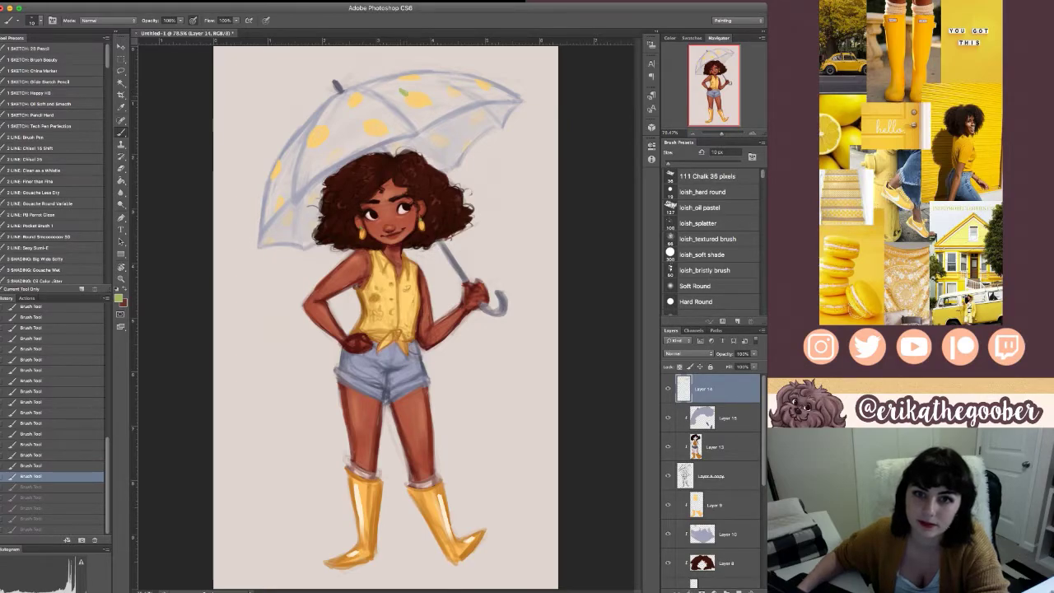
# - Try adding small green leaves to the yellow spots across the umbrella's front and upper panels
pyautogui.moveTo(401, 90); pyautogui.dragTo(408, 95)
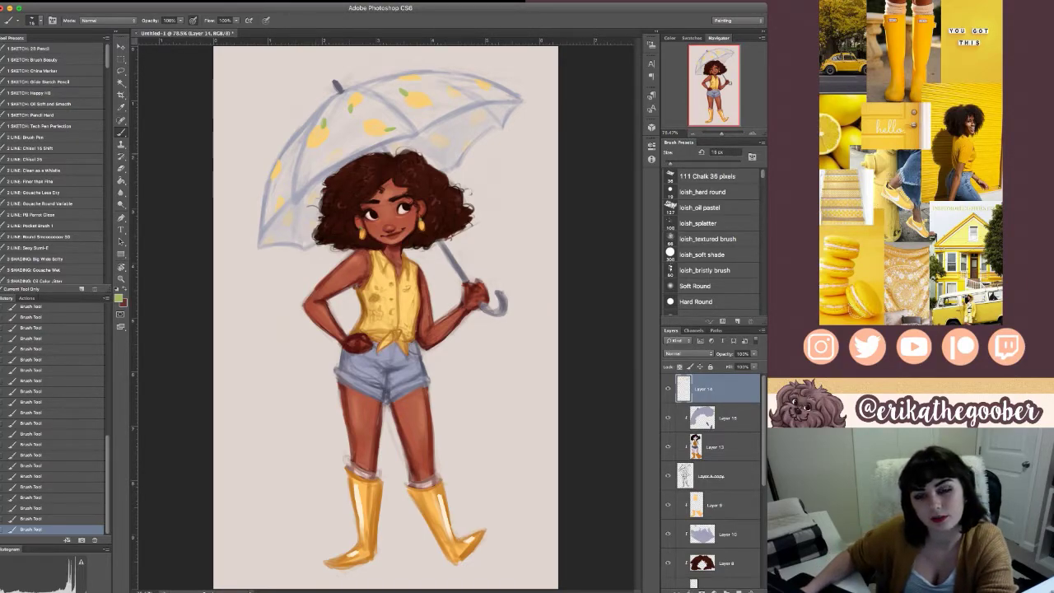
pyautogui.press(']')
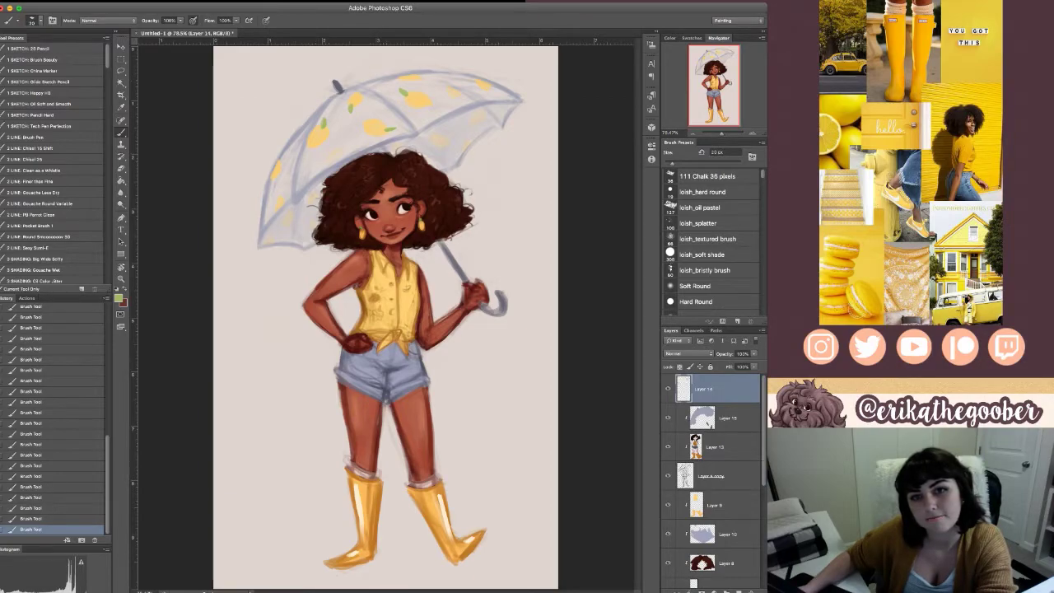
pyautogui.hotkey('ctrl', 'alt', 'z')
pyautogui.hotkey('ctrl', 'alt', 'z')
pyautogui.hotkey('ctrl', 'alt', 'z')
pyautogui.hotkey('ctrl', 'alt', 'z')
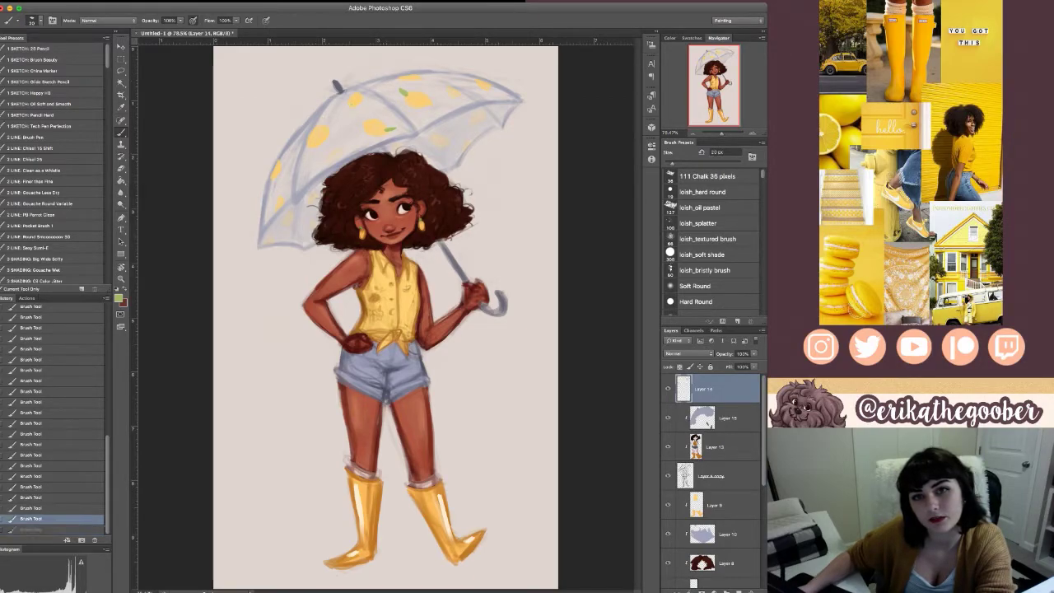
# - Try painting loose green leaves in the gaps between the front panel's yellow spots
pyautogui.press('[')
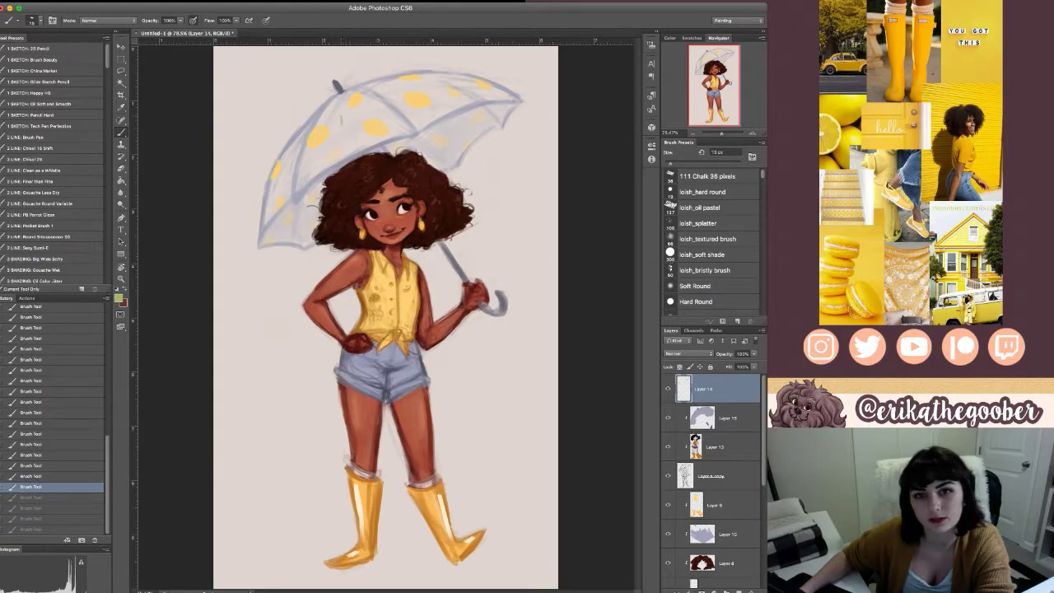
pyautogui.hotkey('ctrl', 'shift', 'z')
pyautogui.hotkey('ctrl', 'shift', 'z')
pyautogui.hotkey('ctrl', 'shift', 'z')
pyautogui.hotkey('ctrl', 'shift', 'z')
pyautogui.hotkey('ctrl', 'alt', 'z')
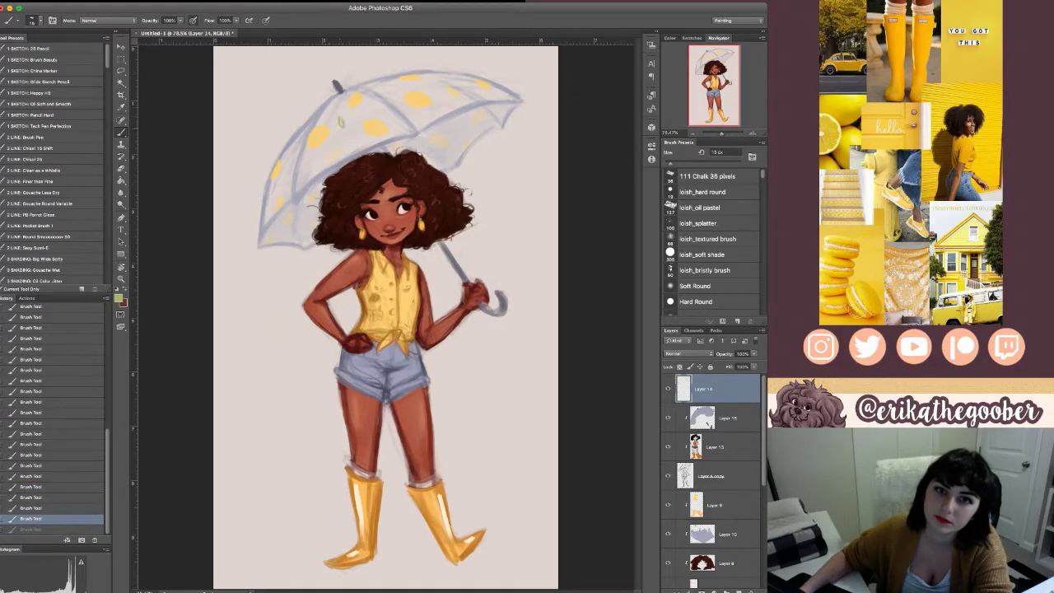
pyautogui.hotkey('ctrl', 'shift', 'z')
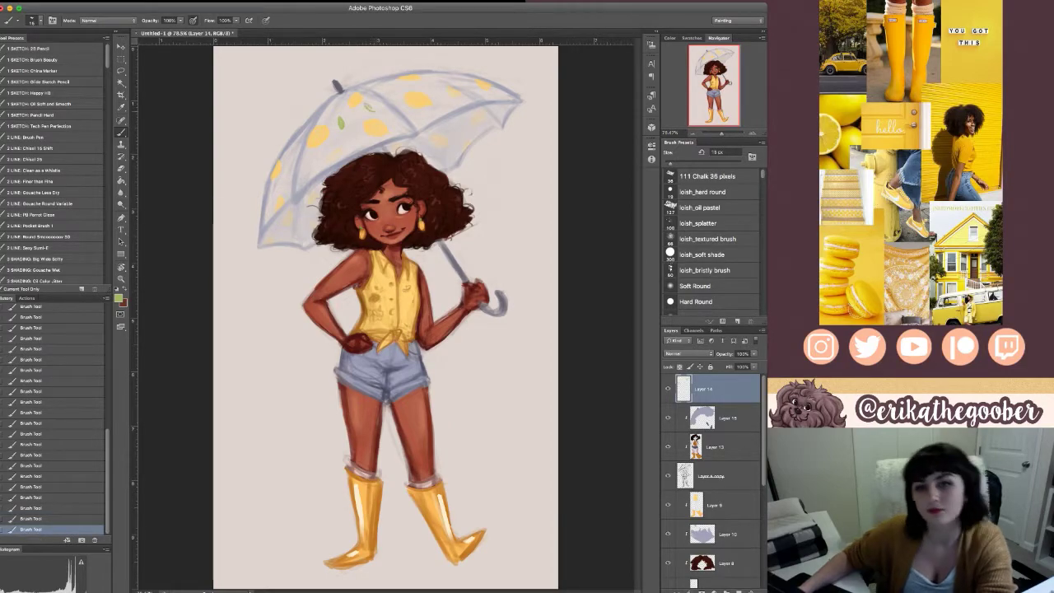
pyautogui.hotkey('ctrl', 'alt', 'z')
pyautogui.hotkey('ctrl', 'alt', 'z')
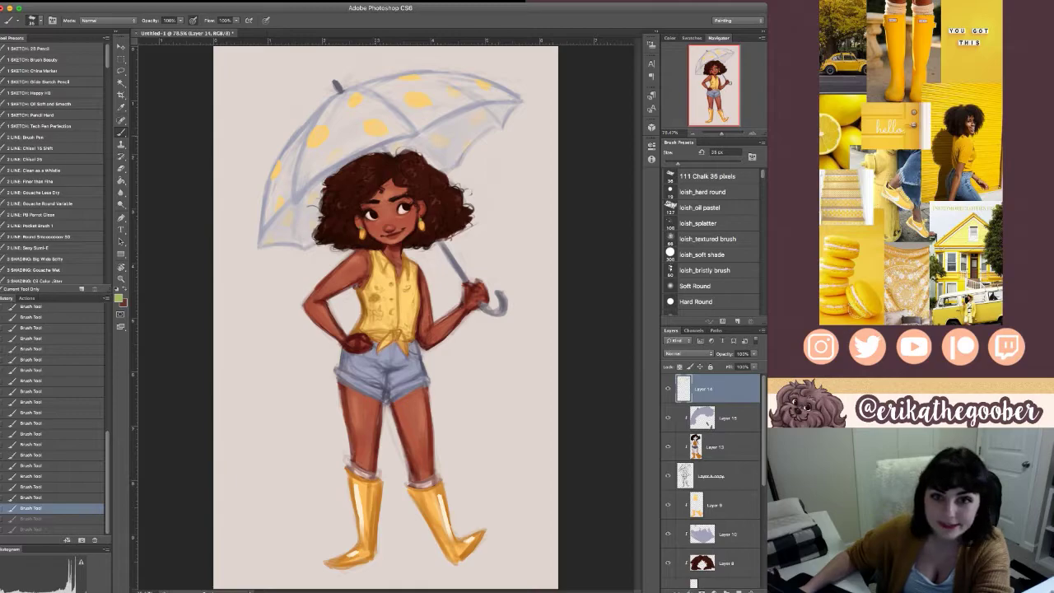
# - Erase the large spot on the umbrella's front panel and repaint it slightly farther left in the sampled yellow
pyautogui.press('i')
pyautogui.click(316, 138)
pyautogui.press('b')
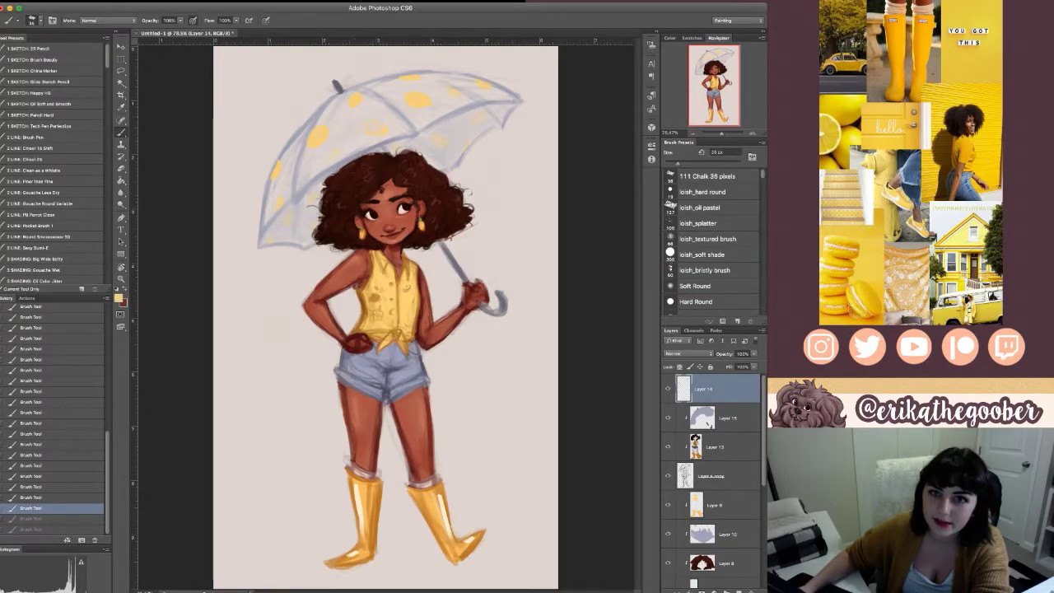
pyautogui.press('e')
pyautogui.moveTo(365, 129); pyautogui.dragTo(388, 129)
pyautogui.moveTo(388, 132); pyautogui.dragTo(367, 135)
pyautogui.press('b')
pyautogui.press('[')
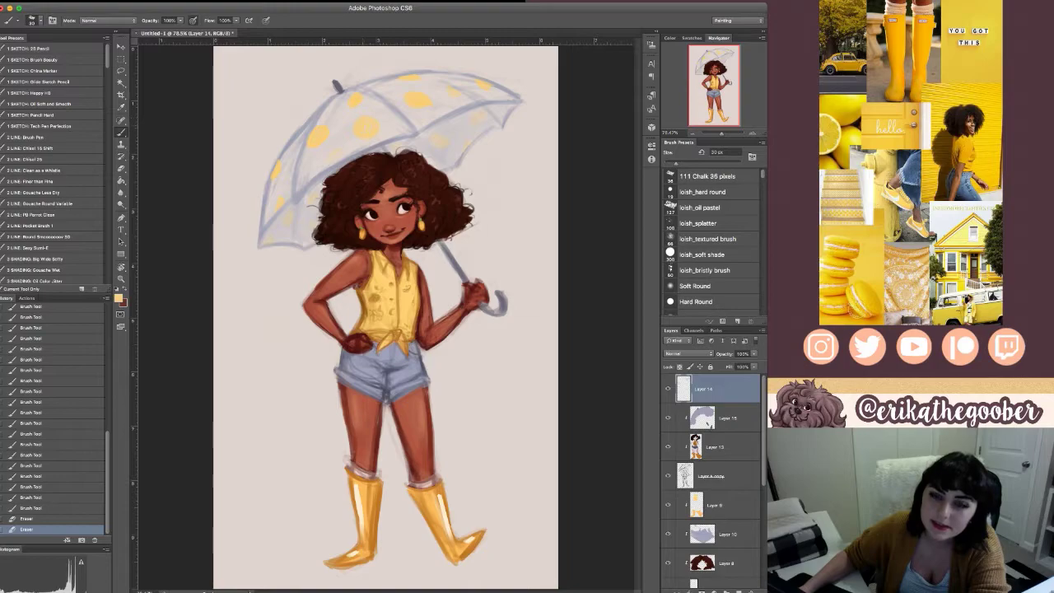
pyautogui.moveTo(418, 97); pyautogui.dragTo(428, 101)
# - Paint pale cream centers into the large yellow spots on the umbrella's front and upper right panels
pyautogui.press('i')
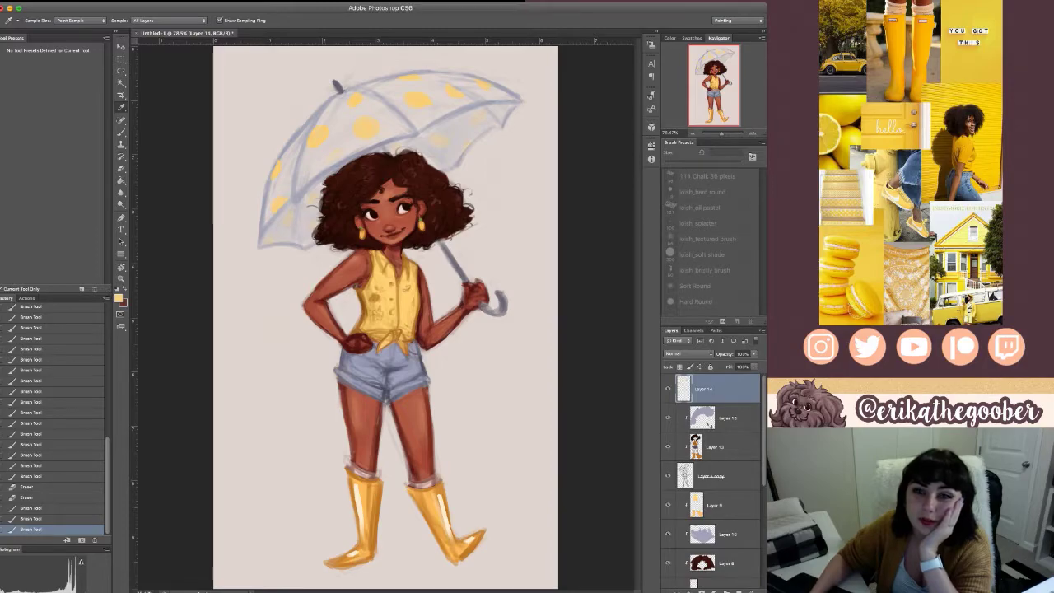
pyautogui.press('b')
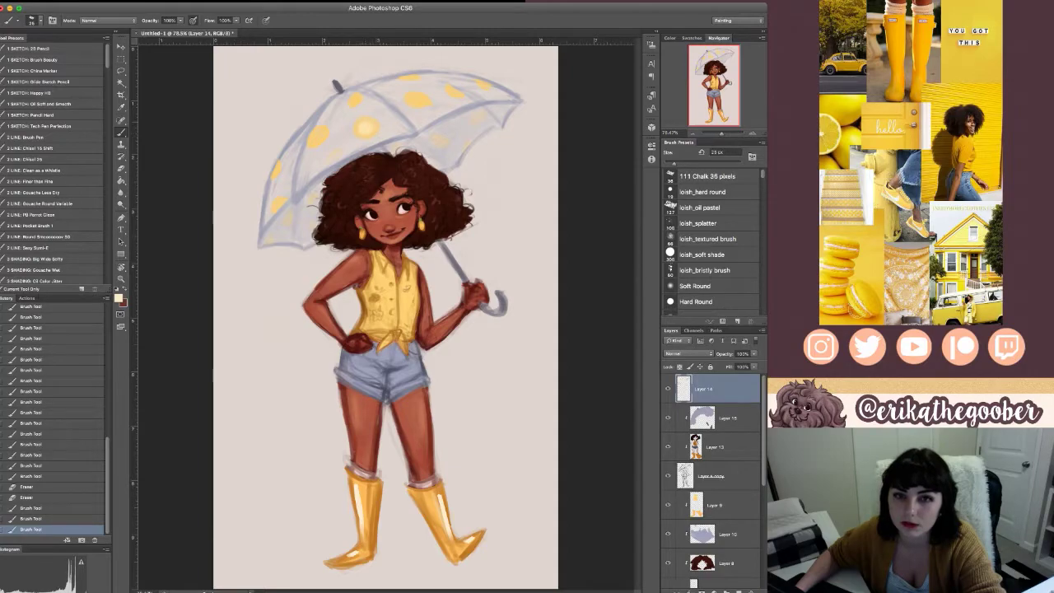
pyautogui.press('[')
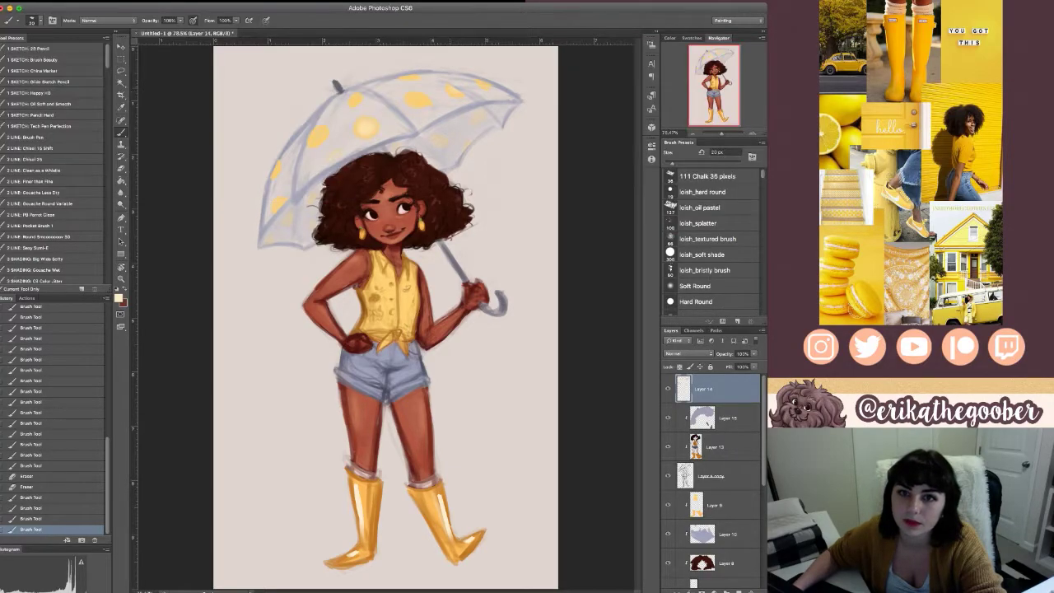
pyautogui.moveTo(363, 124); pyautogui.dragTo(370, 131)
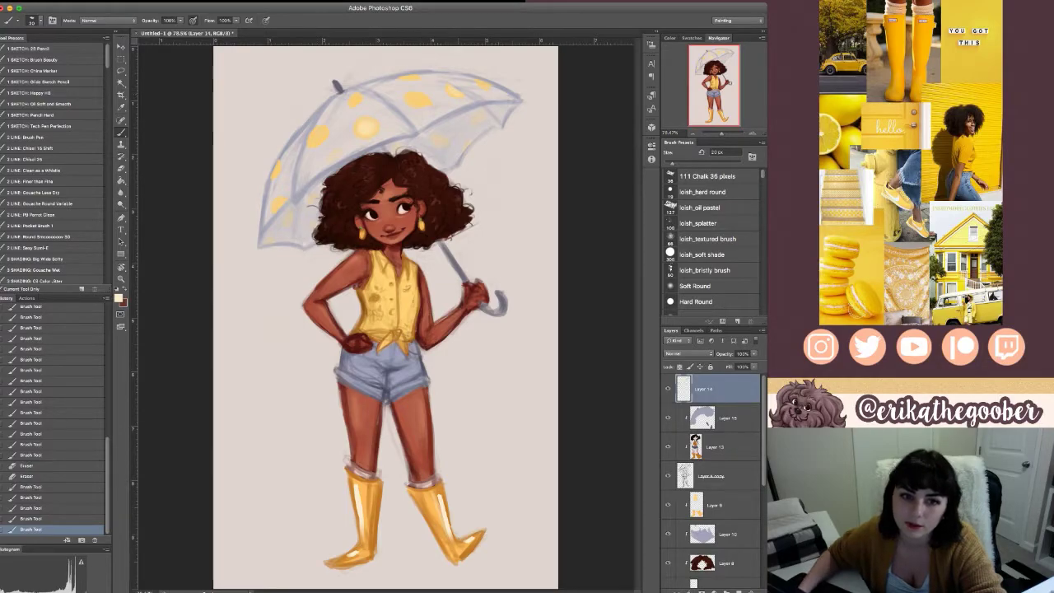
pyautogui.moveTo(415, 97); pyautogui.dragTo(421, 102)
pyautogui.moveTo(363, 125); pyautogui.dragTo(369, 132)
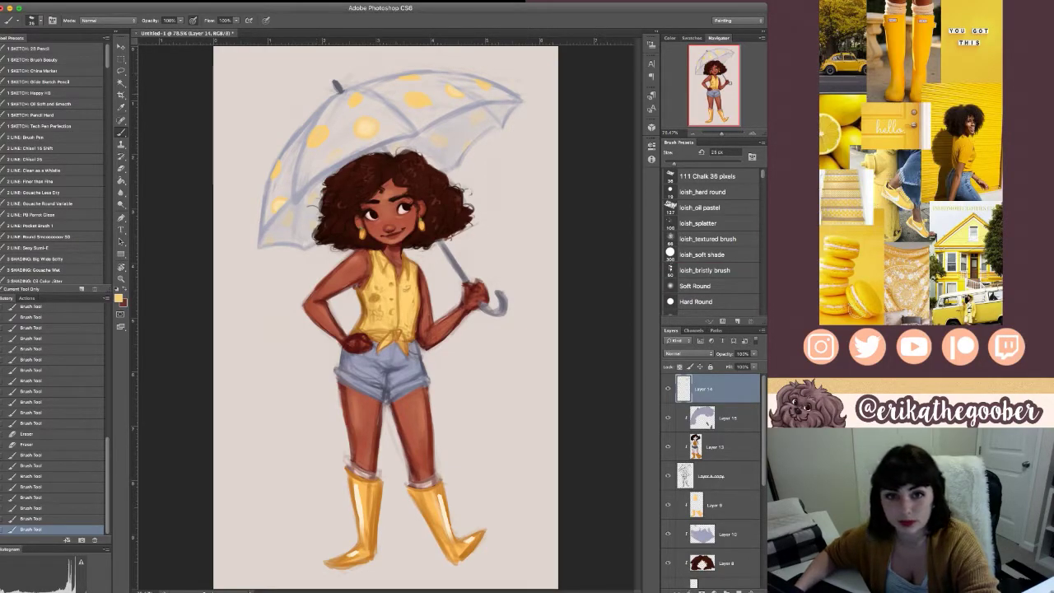
# - Draw fine yellow segment lines over the front spot's pale center like a lemon slice, and sample its cream color
pyautogui.moveTo(399, 286); pyautogui.dragTo(408, 327)
pyautogui.moveTo(363, 124); pyautogui.dragTo(370, 124)
pyautogui.moveTo(367, 129); pyautogui.dragTo(373, 131)
pyautogui.moveTo(366, 130); pyautogui.dragTo(362, 135)
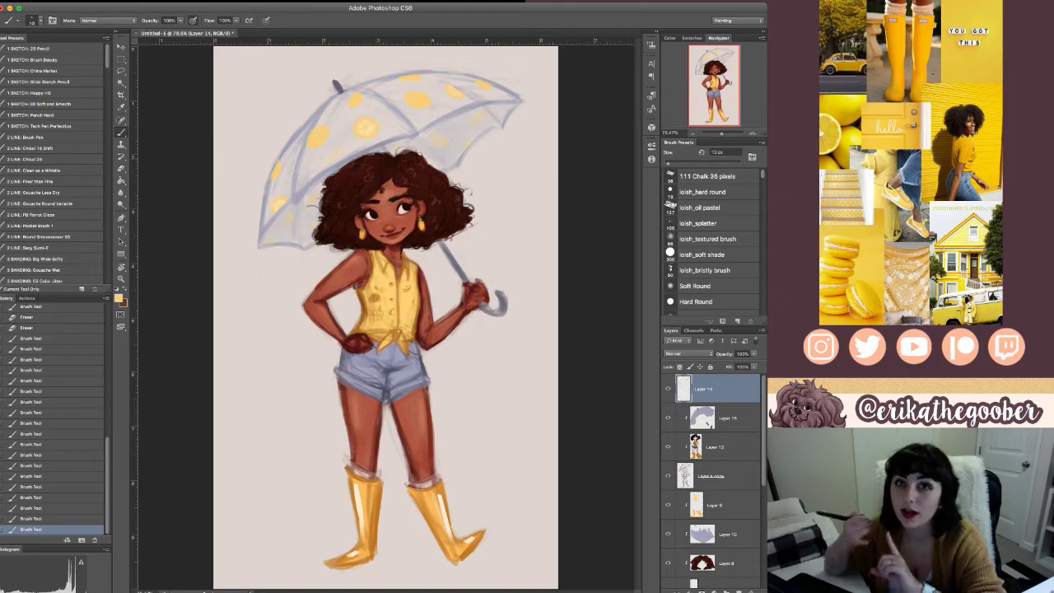
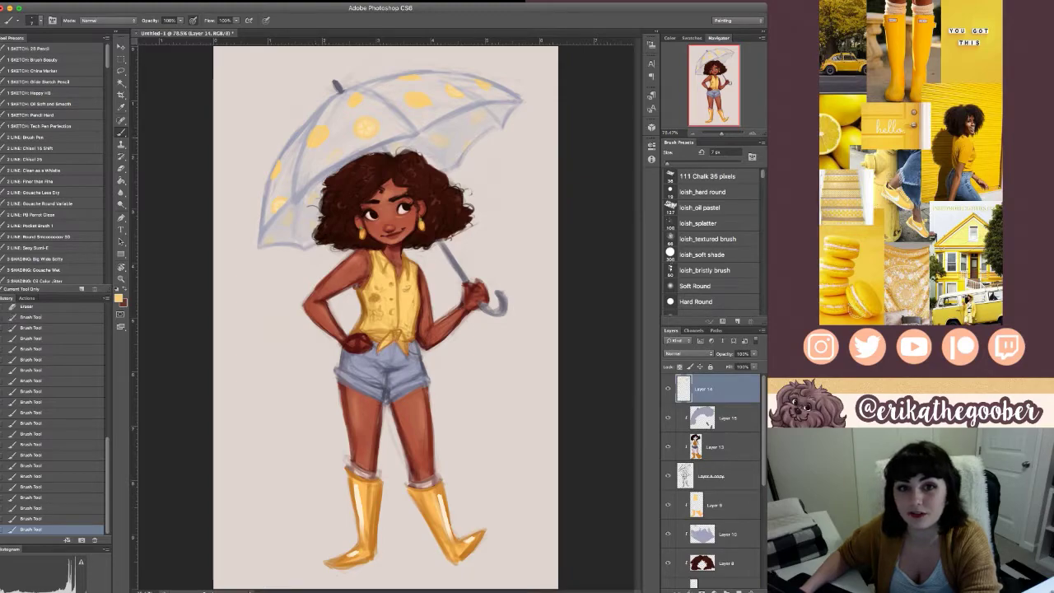
pyautogui.press('i')
pyautogui.click(362, 125)
pyautogui.press('b')
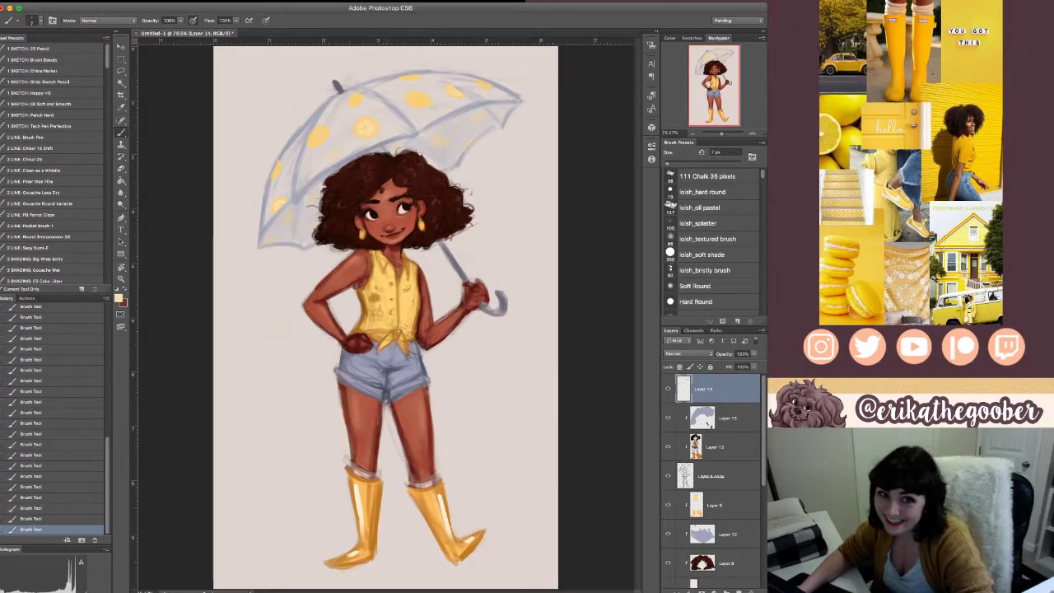
# - Undo and restore the latest brush strokes to compare the lemon-slice detail on the umbrella spot
pyautogui.hotkey('ctrl', 'alt', 'z')
pyautogui.hotkey('ctrl', 'alt', 'z')
pyautogui.hotkey('ctrl', 'alt', 'z')
pyautogui.hotkey('ctrl', 'alt', 'z')
pyautogui.hotkey('ctrl', 'alt', 'z')
pyautogui.hotkey('ctrl', 'alt', 'z')
pyautogui.hotkey('ctrl', 'alt', 'z')
pyautogui.hotkey('ctrl', 'alt', 'z')
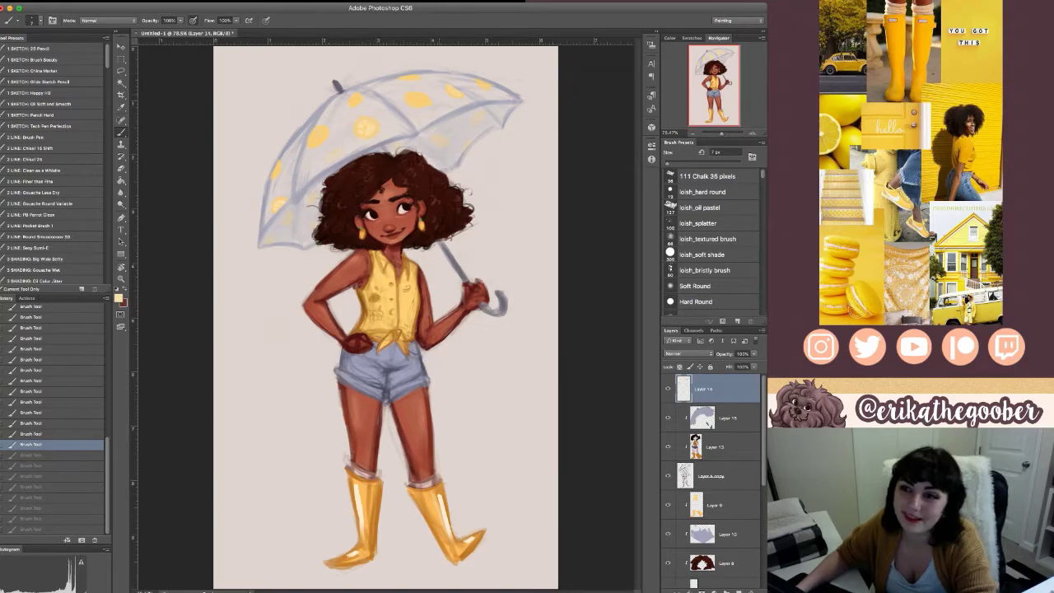
pyautogui.press(']')
pyautogui.press(']')
pyautogui.press(']')
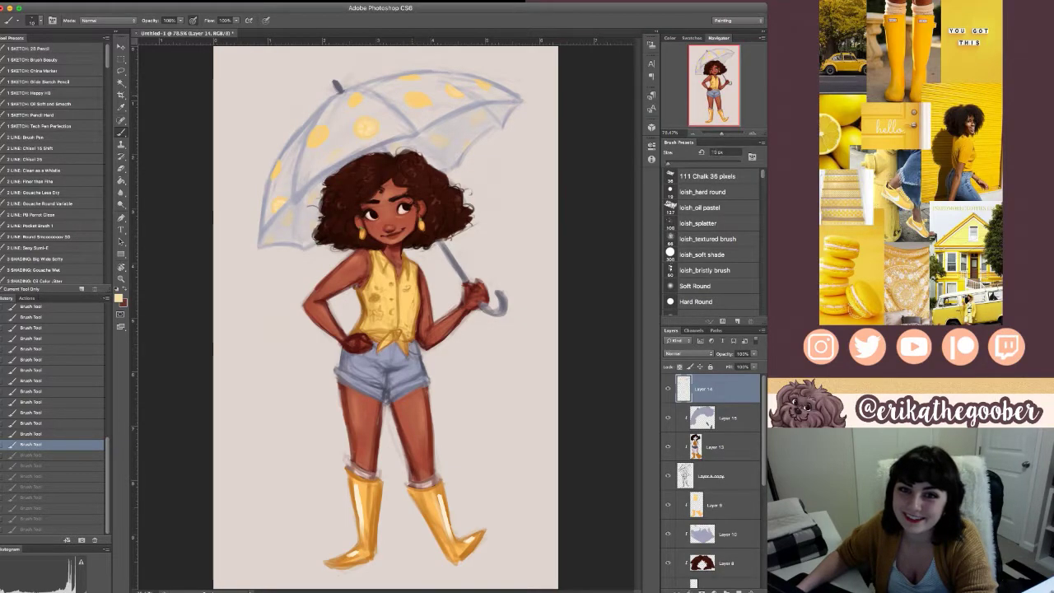
pyautogui.hotkey('ctrl', 'shift', 'z')
pyautogui.hotkey('ctrl', 'shift', 'z')
pyautogui.hotkey('ctrl', 'shift', 'z')
pyautogui.hotkey('ctrl', 'shift', 'z')
pyautogui.hotkey('ctrl', 'shift', 'z')
pyautogui.hotkey('ctrl', 'shift', 'z')
pyautogui.hotkey('ctrl', 'shift', 'z')
pyautogui.hotkey('ctrl', 'shift', 'z')
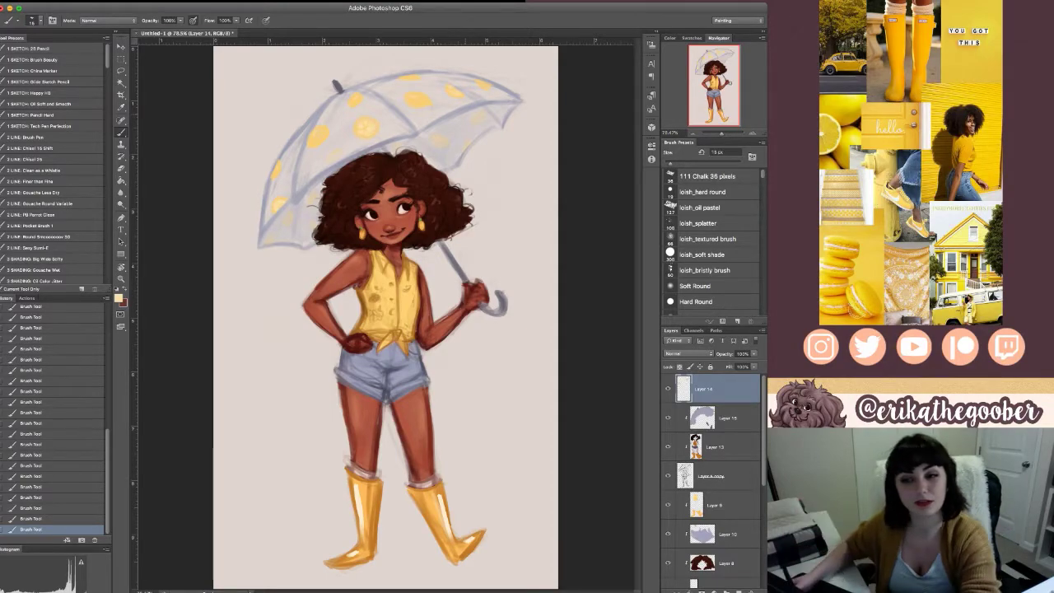
# - Sample the dark blue-grey from the shorts' hem, darken the umbrella's tip, and compare with the paint layer hidden
pyautogui.keyDown('alt'); pyautogui.click(415, 420); pyautogui.keyUp('alt')
pyautogui.press(']')
pyautogui.press(']')
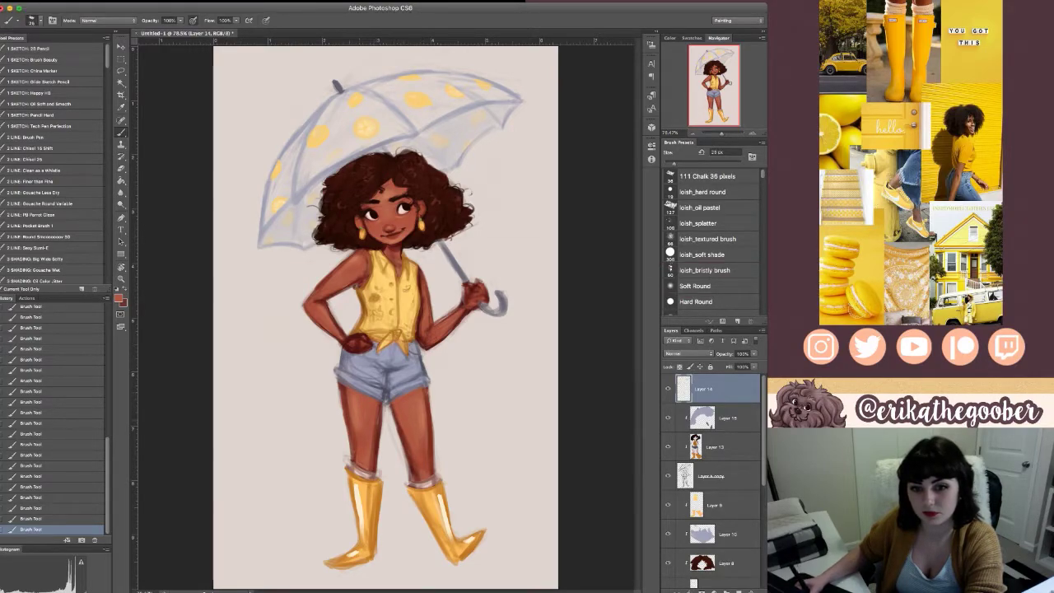
pyautogui.keyDown('alt'); pyautogui.click(389, 399); pyautogui.keyUp('alt')
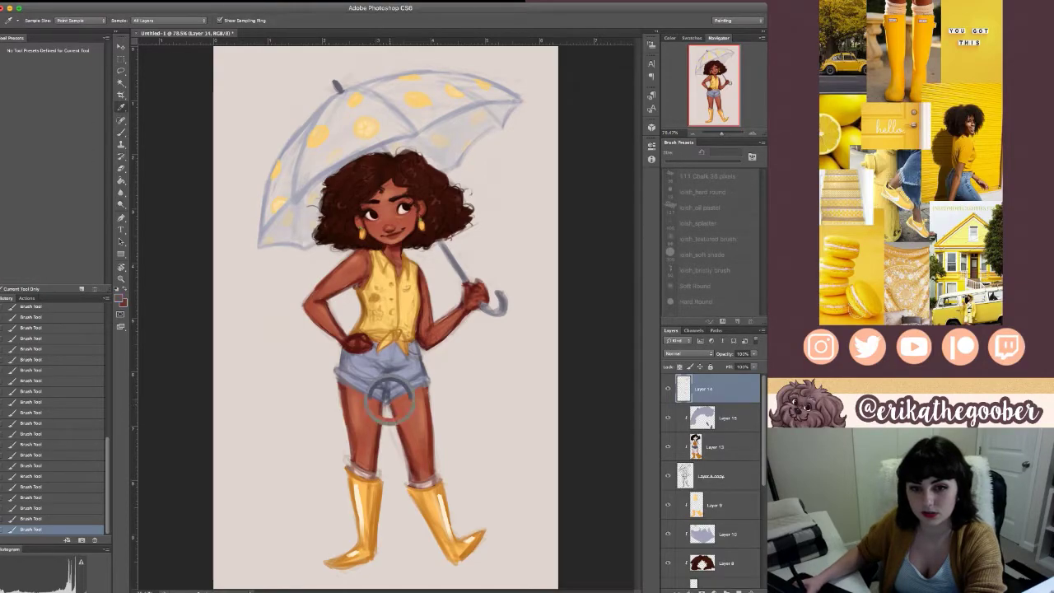
pyautogui.press(']')
pyautogui.press(']')
pyautogui.press(']')
pyautogui.press(']')
pyautogui.press(']')
pyautogui.press('alt')
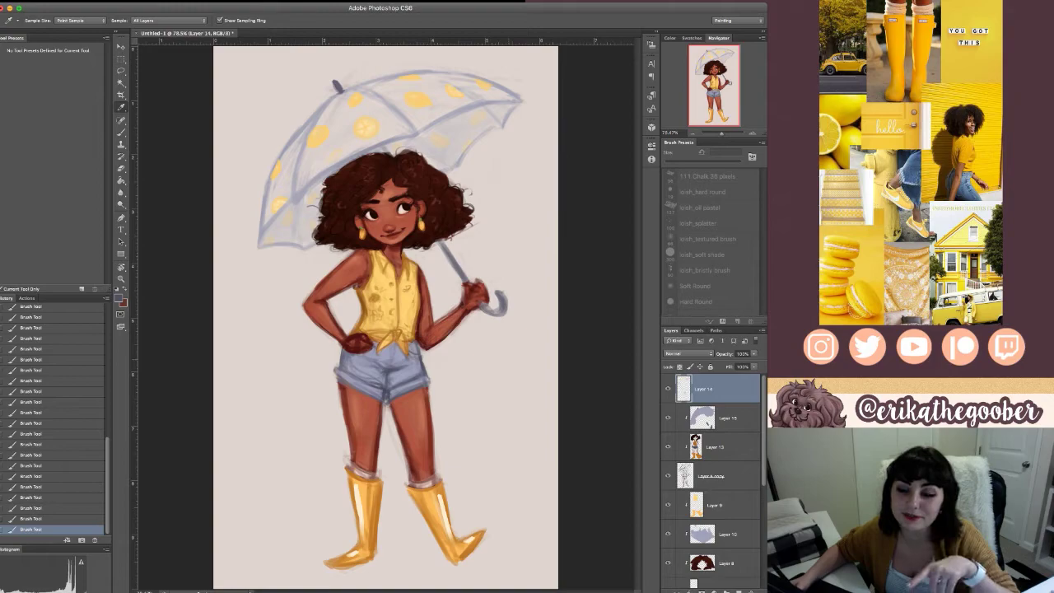
pyautogui.click(668, 389)
pyautogui.click(668, 388)
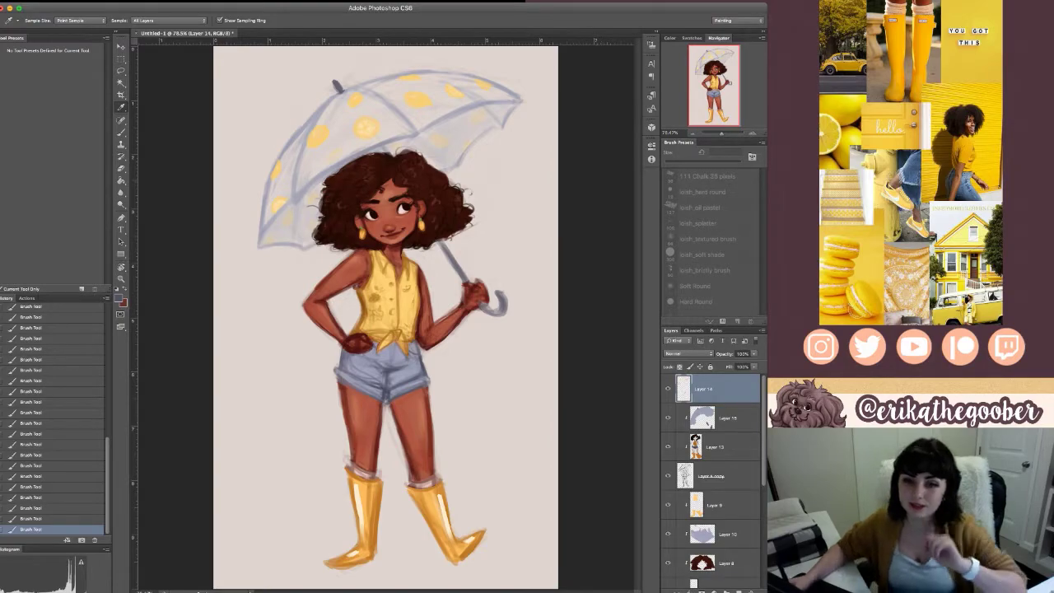
# - Sample the pale grey of the umbrella's underside and paint a thin highlight along the umbrella's shaft and handle
pyautogui.keyDown('alt'); pyautogui.click(458, 125); pyautogui.keyUp('alt')
pyautogui.press('[')
pyautogui.press('[')
pyautogui.press('[')
pyautogui.moveTo(445, 248); pyautogui.dragTo(464, 282)
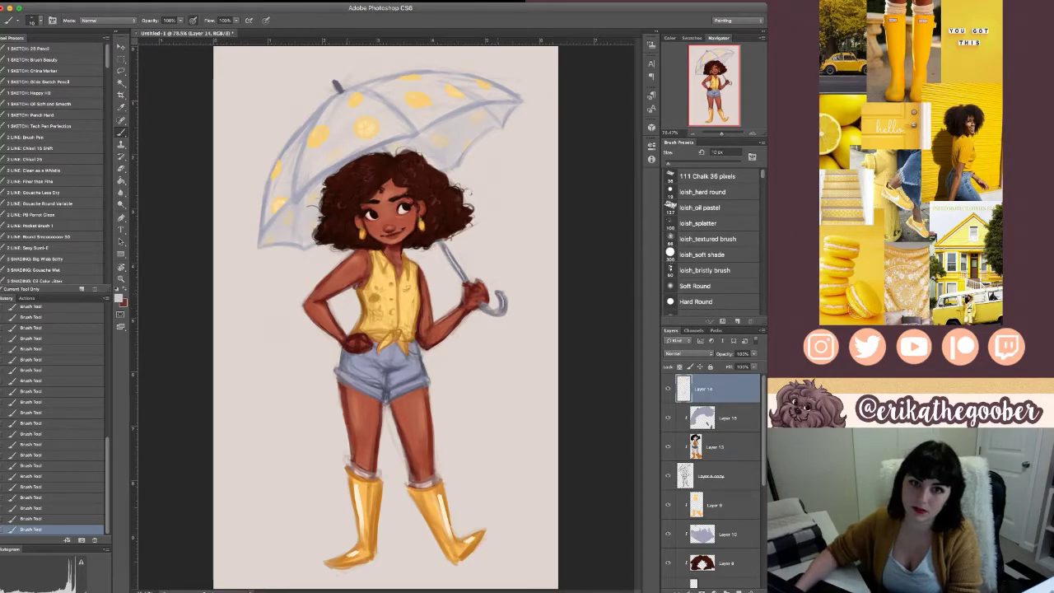
# - Sample white from the girl's eye and paint highlights along the umbrella's front ribs on a new layer
pyautogui.keyDown('alt'); pyautogui.click(369, 216); pyautogui.keyUp('alt')
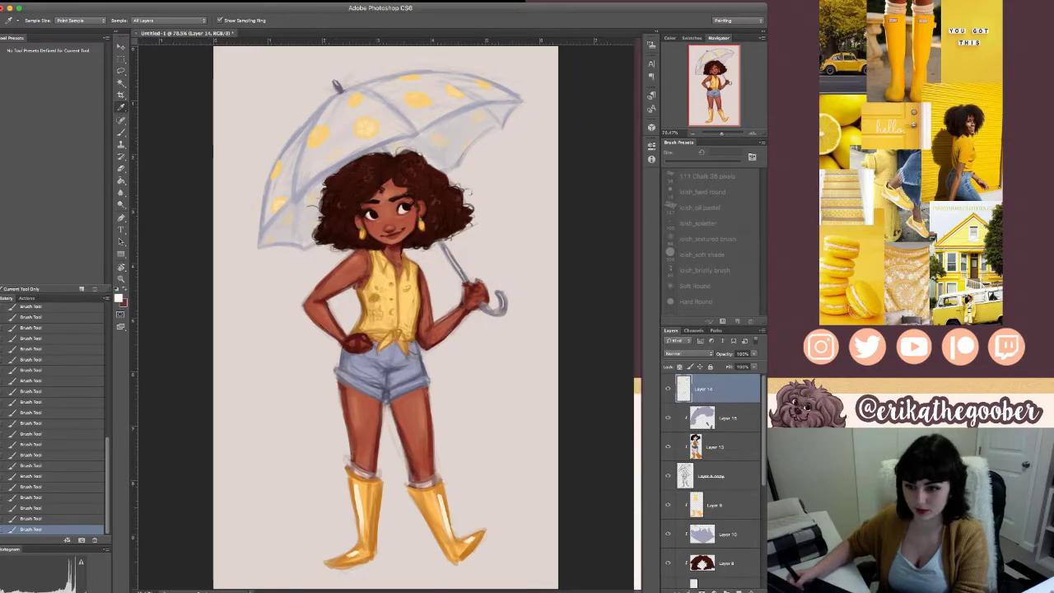
pyautogui.click(738, 591)
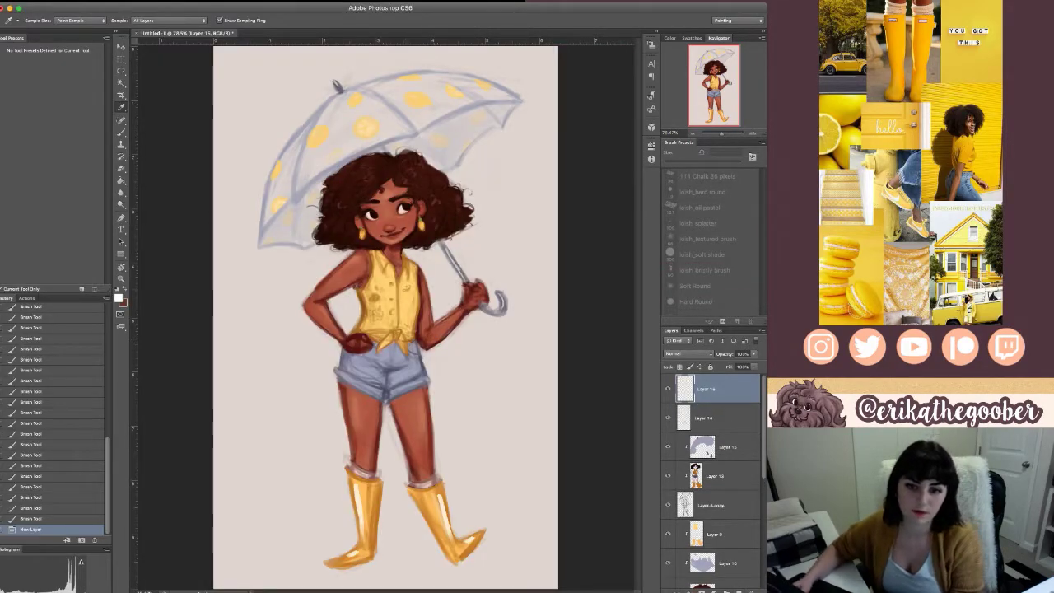
pyautogui.press('b')
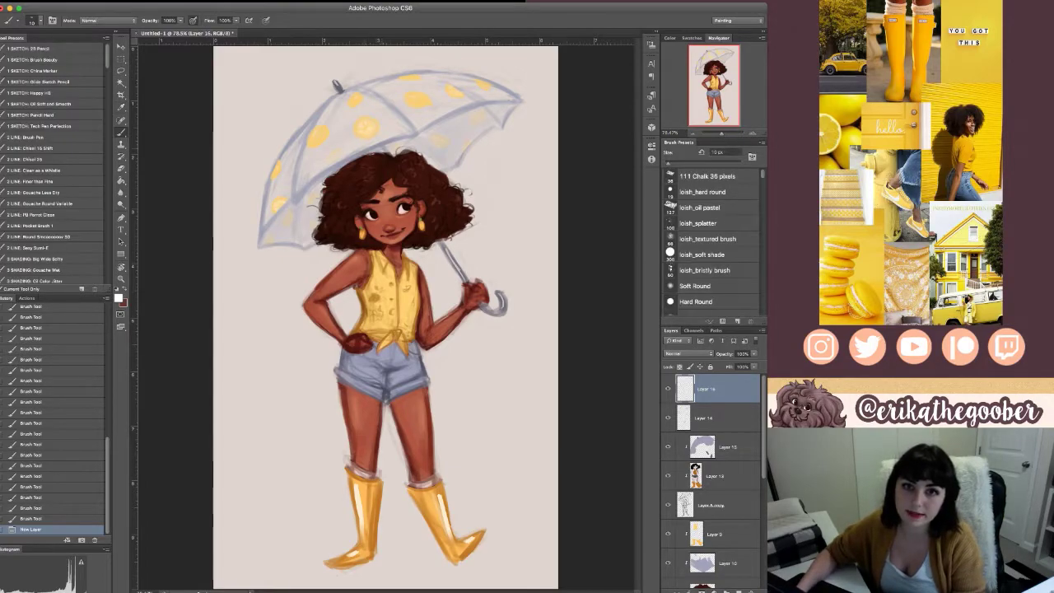
pyautogui.moveTo(334, 98); pyautogui.dragTo(297, 174)
pyautogui.press('super+z')
pyautogui.press(']')
pyautogui.moveTo(349, 88); pyautogui.dragTo(414, 130)
# - Try a broad white highlight down the umbrella's front panel with a larger brush
pyautogui.press(']')
pyautogui.press(']')
pyautogui.press(']')
pyautogui.press(']')
pyautogui.moveTo(332, 98)
pyautogui.mouseDown()
pyautogui.moveTo(297, 176)
pyautogui.moveTo(337, 148)
pyautogui.mouseUp()
pyautogui.press('super+z')
pyautogui.hotkey('ctrl', 'alt', 'z')
pyautogui.hotkey('ctrl', 'alt', 'z')
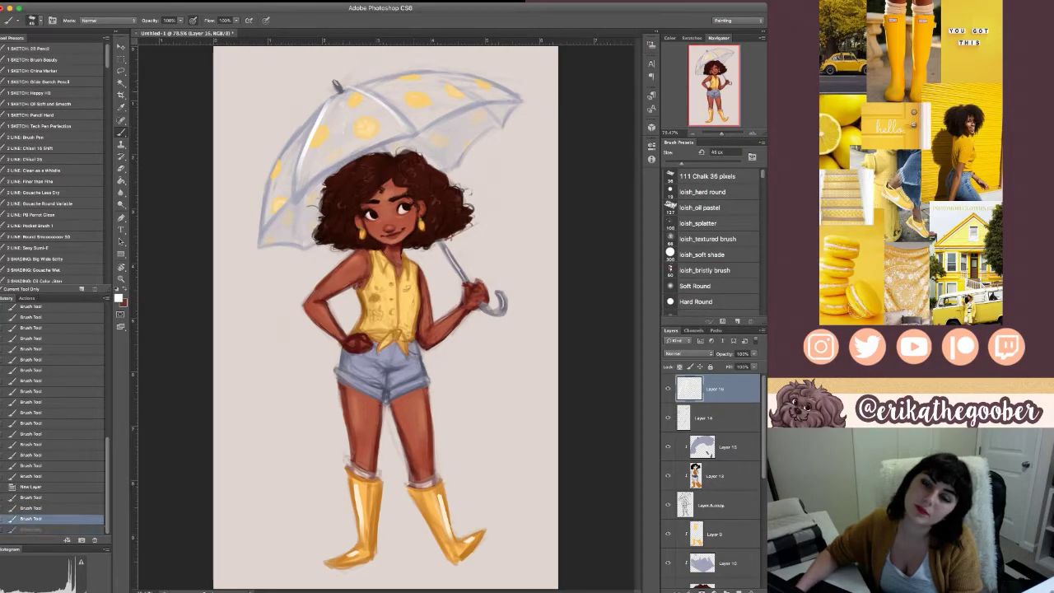
pyautogui.hotkey('ctrl', 'shift', 'z')
pyautogui.hotkey('ctrl', 'shift', 'z')
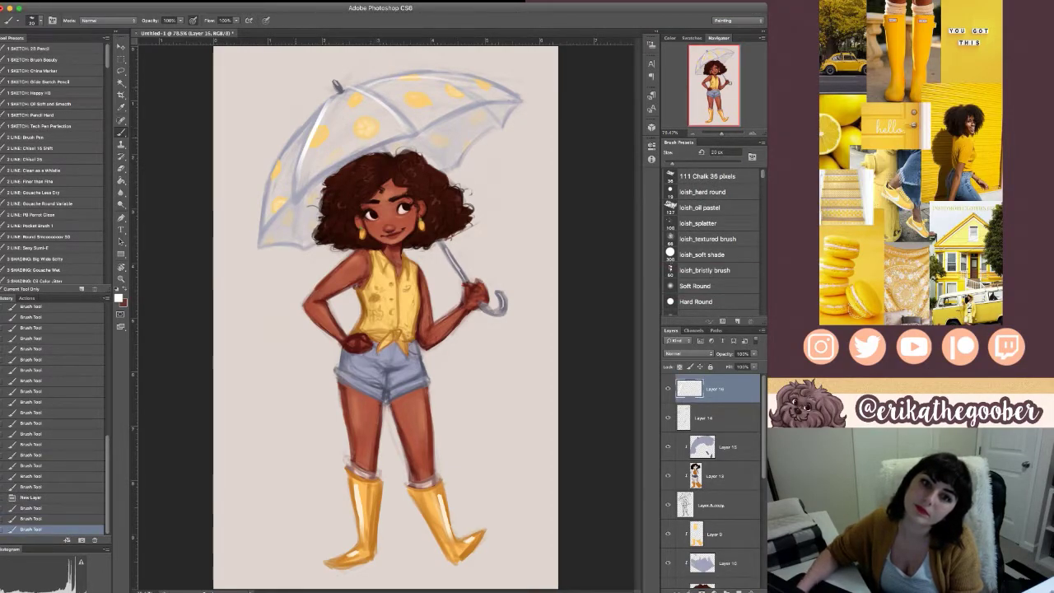
# - Add white highlights along the umbrella's top and lower right edges, and erase the lower ends of the rib highlights
pyautogui.press('[')
pyautogui.press('[')
pyautogui.moveTo(425, 78); pyautogui.dragTo(462, 81)
pyautogui.moveTo(424, 127); pyautogui.dragTo(458, 112)
pyautogui.press(']')
pyautogui.moveTo(336, 119); pyautogui.dragTo(329, 138)
pyautogui.hotkey('ctrl', 'z')
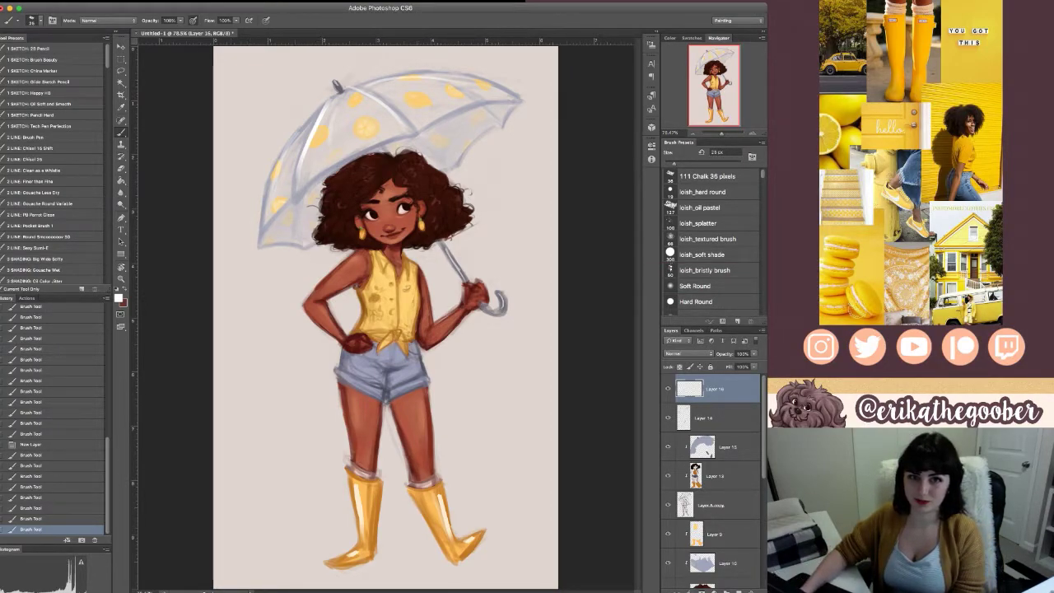
pyautogui.moveTo(298, 175); pyautogui.dragTo(292, 195)
pyautogui.moveTo(399, 120); pyautogui.dragTo(415, 135)
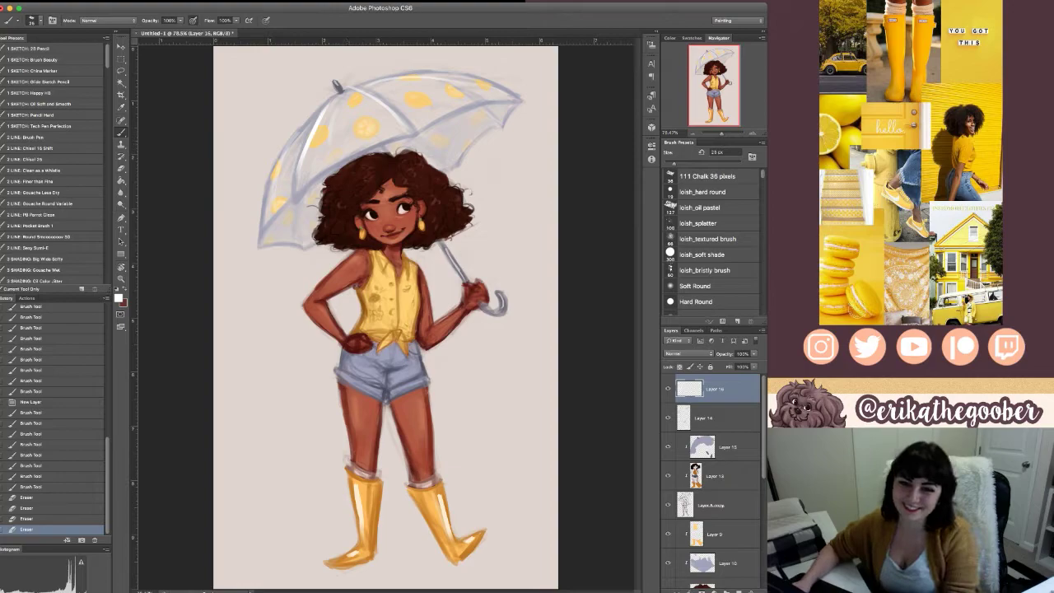
# - Sample the dark red-brown of the hand holding the umbrella and paint shading along that forearm's lower edge
pyautogui.keyDown('alt'); pyautogui.click(467, 313); pyautogui.keyUp('alt')
pyautogui.moveTo(467, 313); pyautogui.dragTo(448, 334)
pyautogui.moveTo(451, 329); pyautogui.dragTo(436, 342)
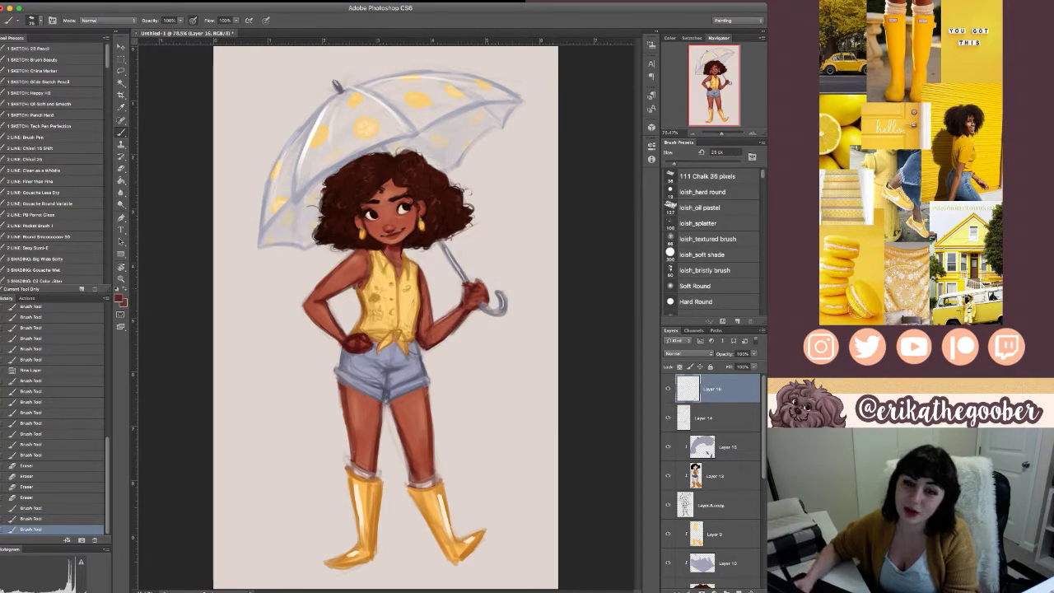
pyautogui.moveTo(454, 327); pyautogui.dragTo(439, 339)
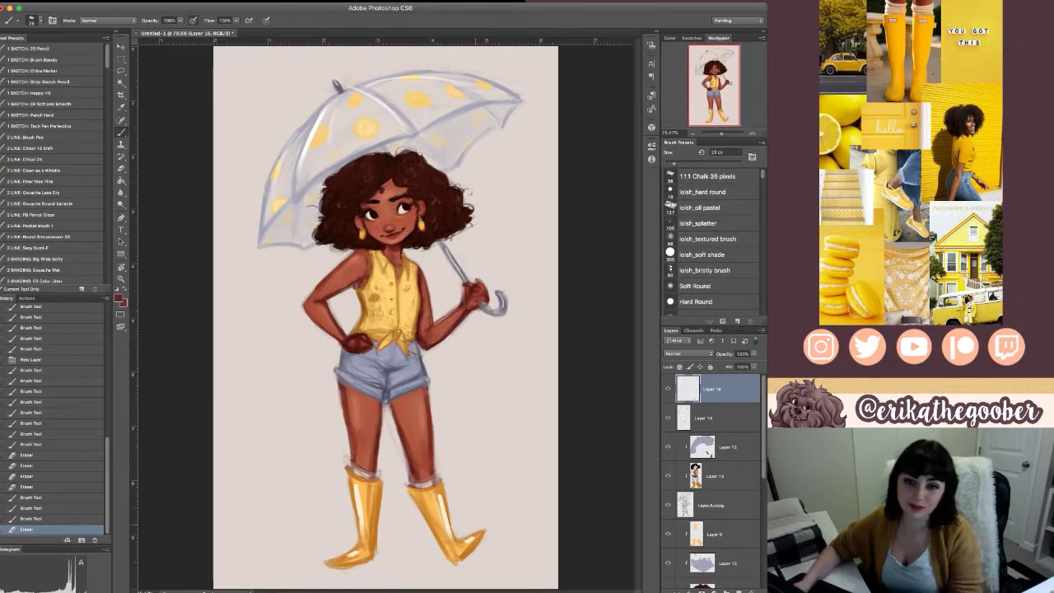
# - Sample the skin colour of the arm resting on the hip and paint strokes along its forearm's inner edge
pyautogui.press('i')
pyautogui.click(322, 302)
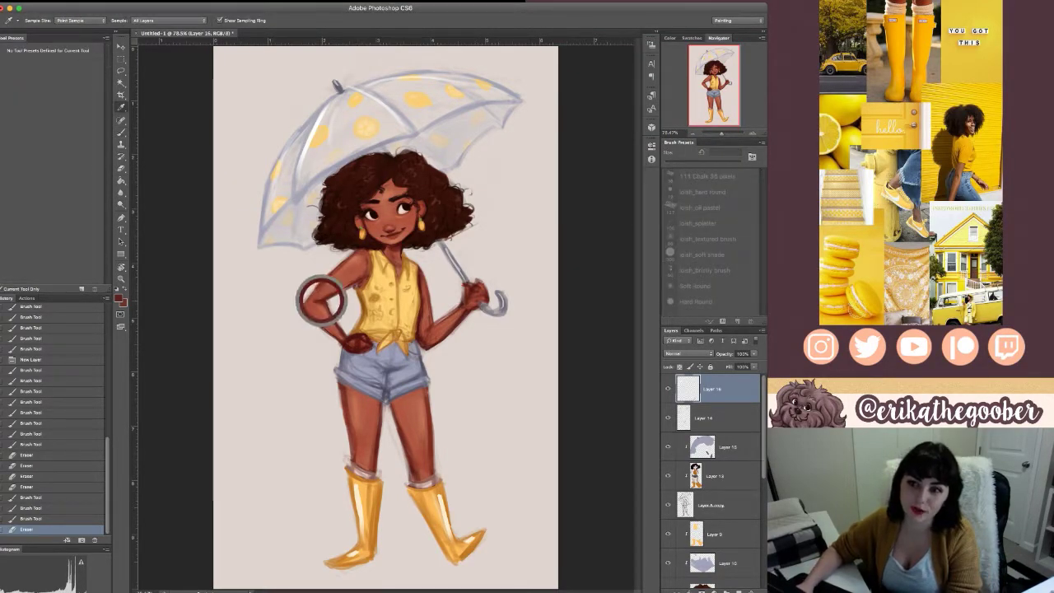
pyautogui.press('b')
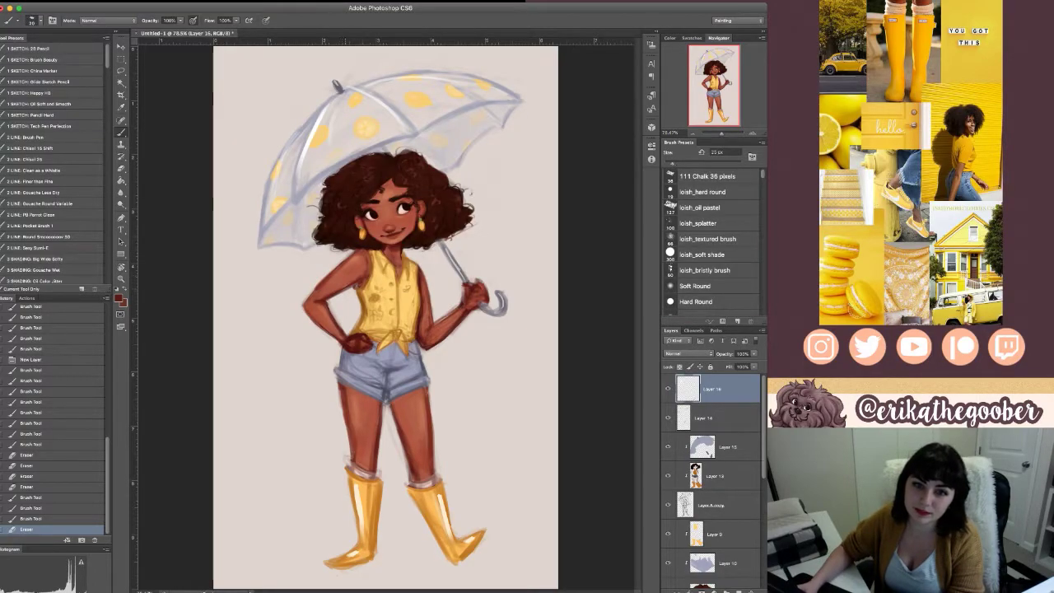
pyautogui.moveTo(322, 307); pyautogui.dragTo(339, 329)
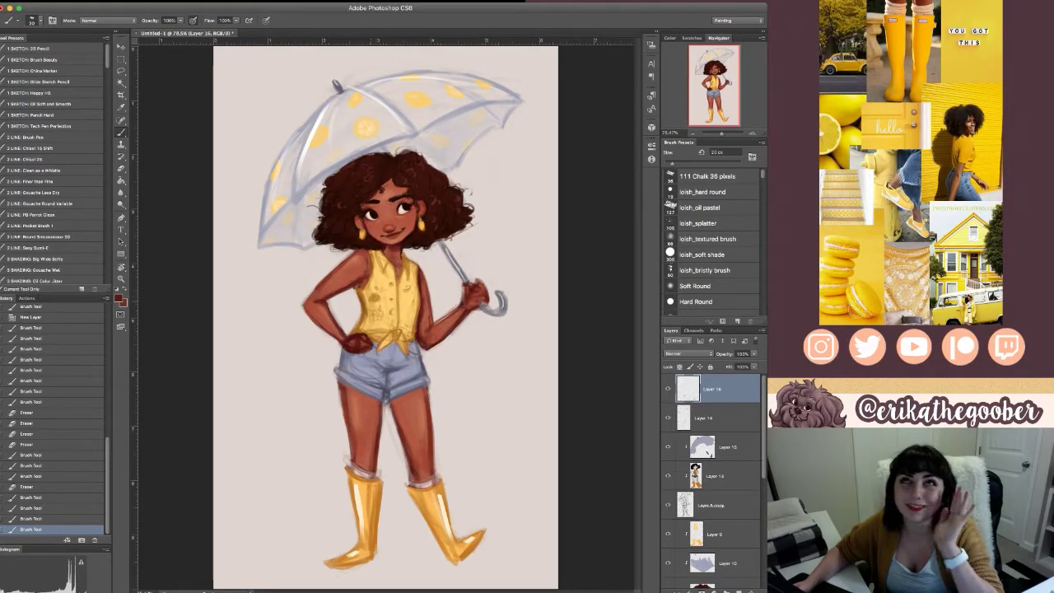
# - Paint skin-tone strokes down both legs with a larger brush and touch up the elbow of the umbrella arm
pyautogui.press(']')
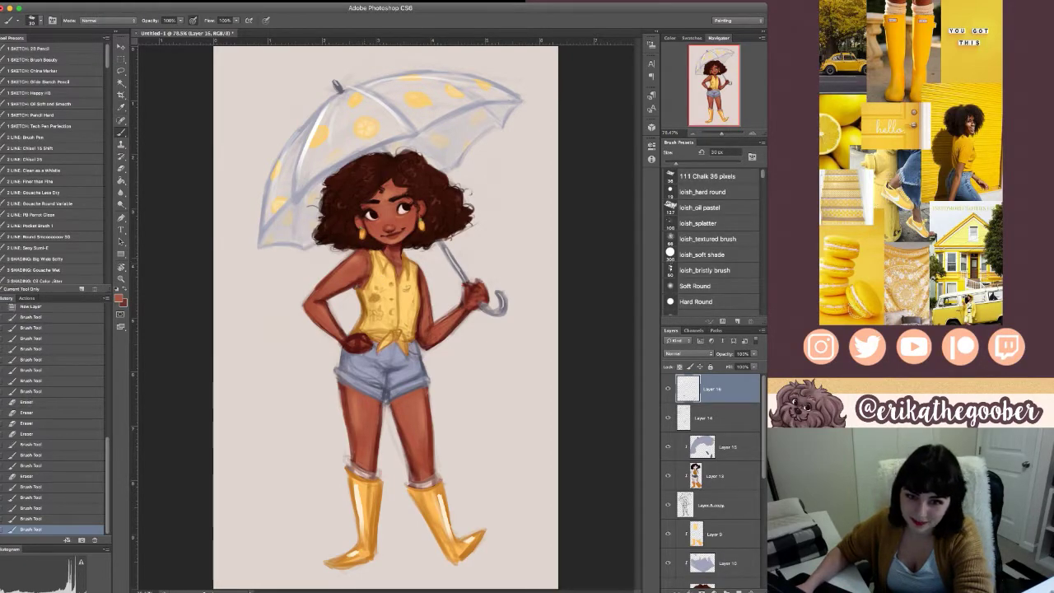
pyautogui.moveTo(355, 412); pyautogui.dragTo(363, 449)
pyautogui.moveTo(359, 416); pyautogui.dragTo(364, 453)
pyautogui.moveTo(429, 327); pyautogui.dragTo(430, 337)
pyautogui.keyDown('alt'); pyautogui.click(425, 322); pyautogui.keyUp('alt')
pyautogui.moveTo(443, 322); pyautogui.dragTo(434, 334)
pyautogui.moveTo(399, 403); pyautogui.dragTo(410, 441)
pyautogui.press(']')
pyautogui.moveTo(403, 408); pyautogui.dragTo(414, 445)
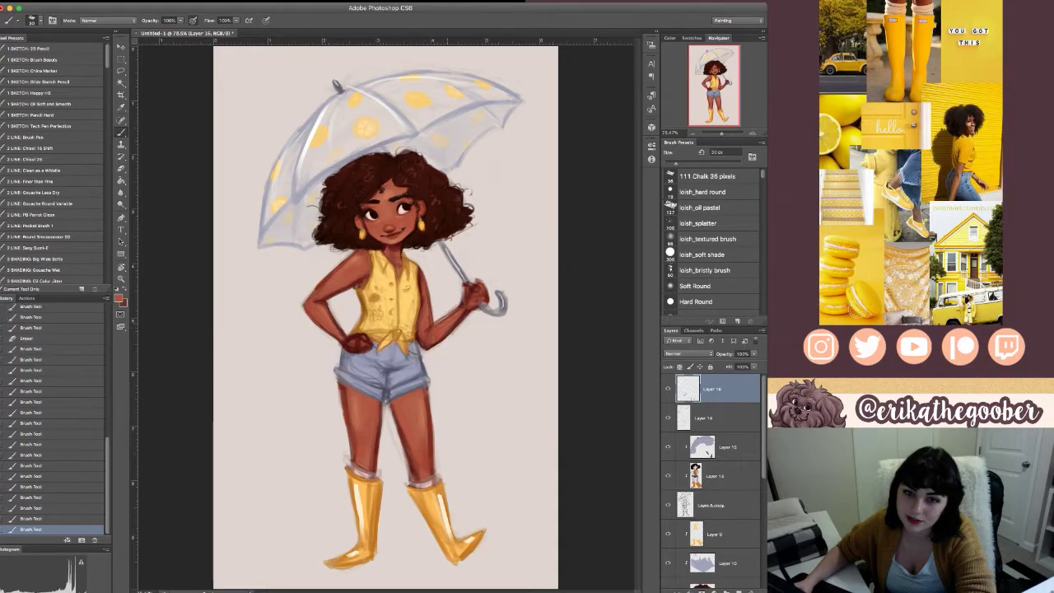
pyautogui.moveTo(401, 407); pyautogui.dragTo(412, 441)
# - Touch up the skin shading on both upper arms and compare the painting with and without Layer 16
pyautogui.press('[')
pyautogui.moveTo(423, 305); pyautogui.dragTo(421, 284)
pyautogui.press(']')
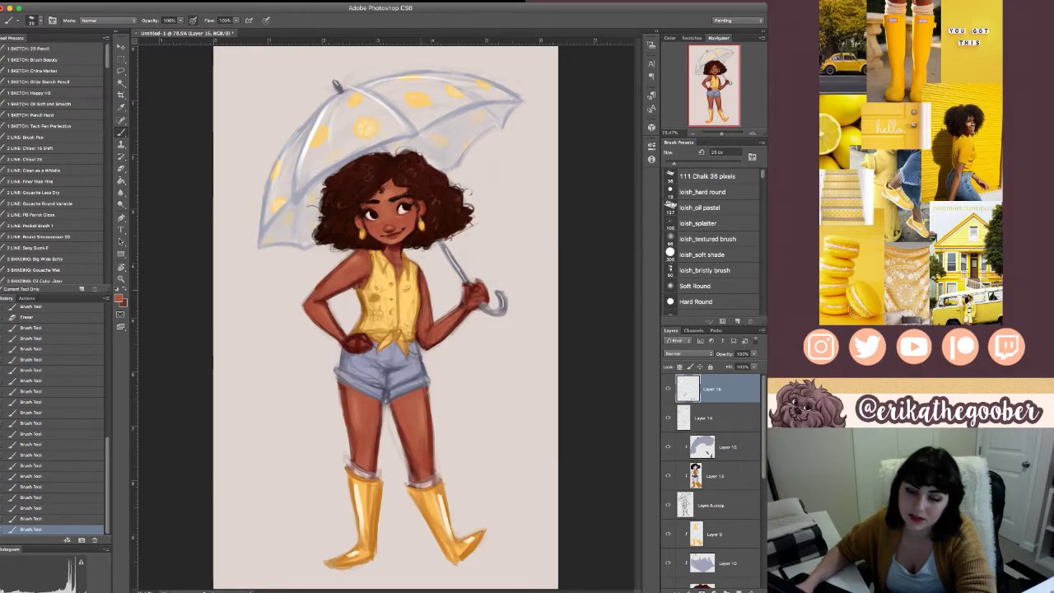
pyautogui.moveTo(359, 268); pyautogui.dragTo(346, 287)
pyautogui.keyDown('alt'); pyautogui.click(326, 310); pyautogui.keyUp('alt')
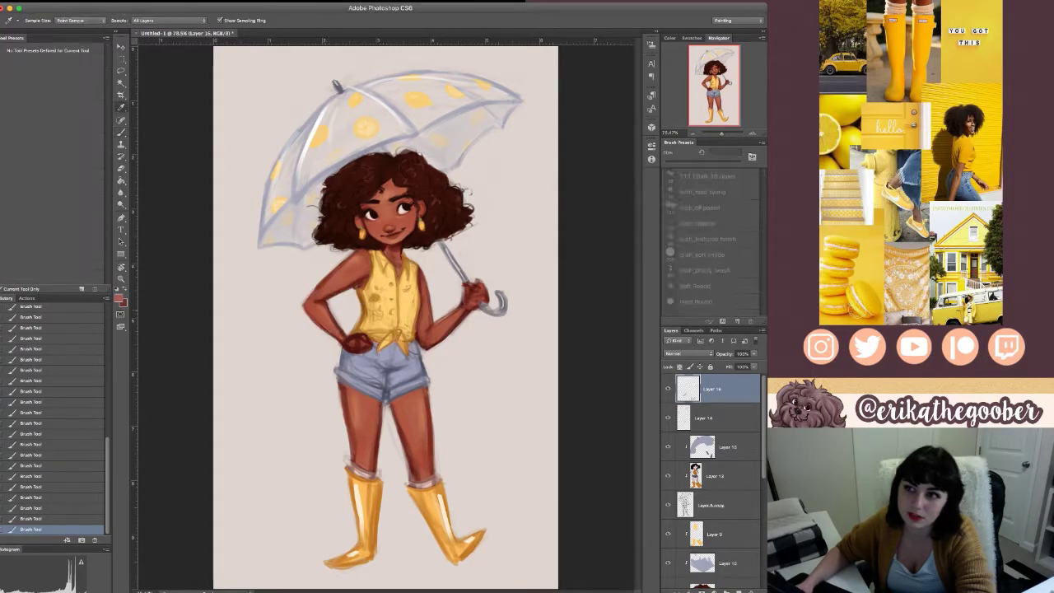
pyautogui.press('[')
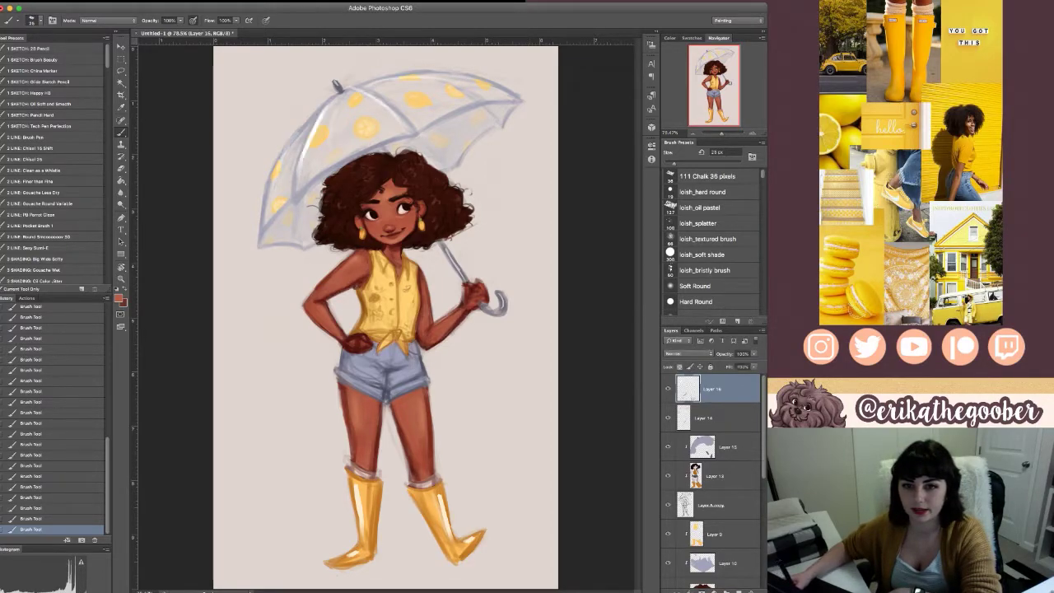
pyautogui.click(668, 389)
pyautogui.click(668, 389)
pyautogui.click(668, 389)
pyautogui.click(668, 388)
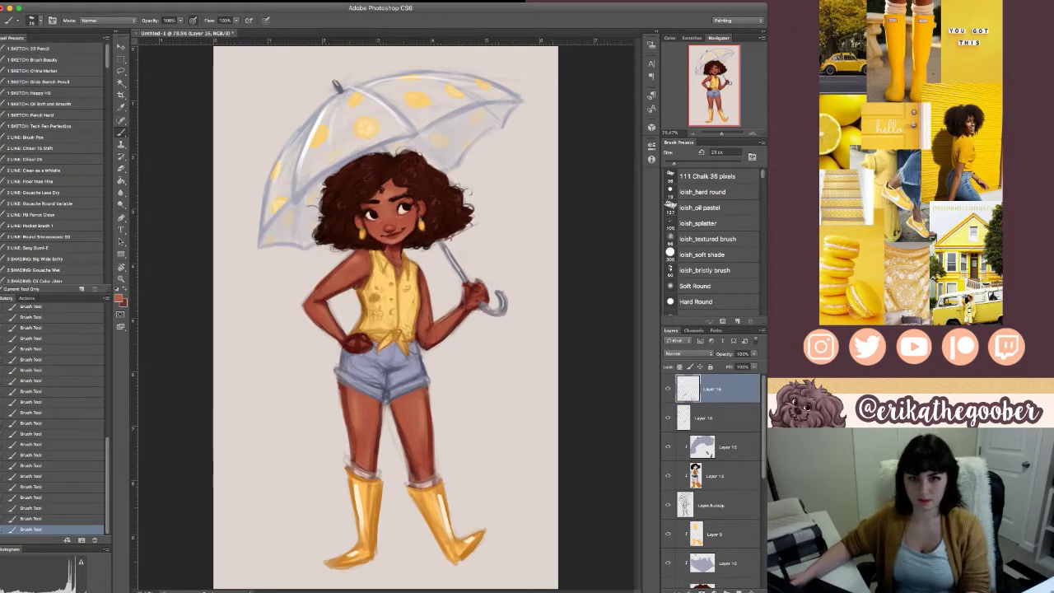
# - Flip the canvas horizontally, sample the near-black of the girl's eye and add thin strokes over the eyebrows
pyautogui.press('super+shift+h')
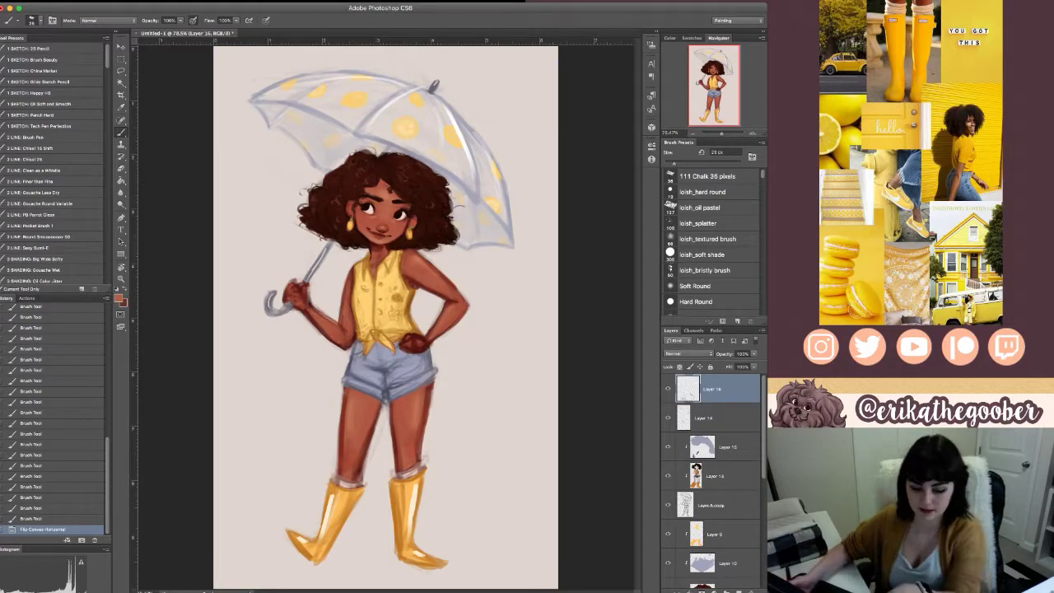
pyautogui.press('super+plus')
pyautogui.moveTo(375, 289); pyautogui.dragTo(399, 346)
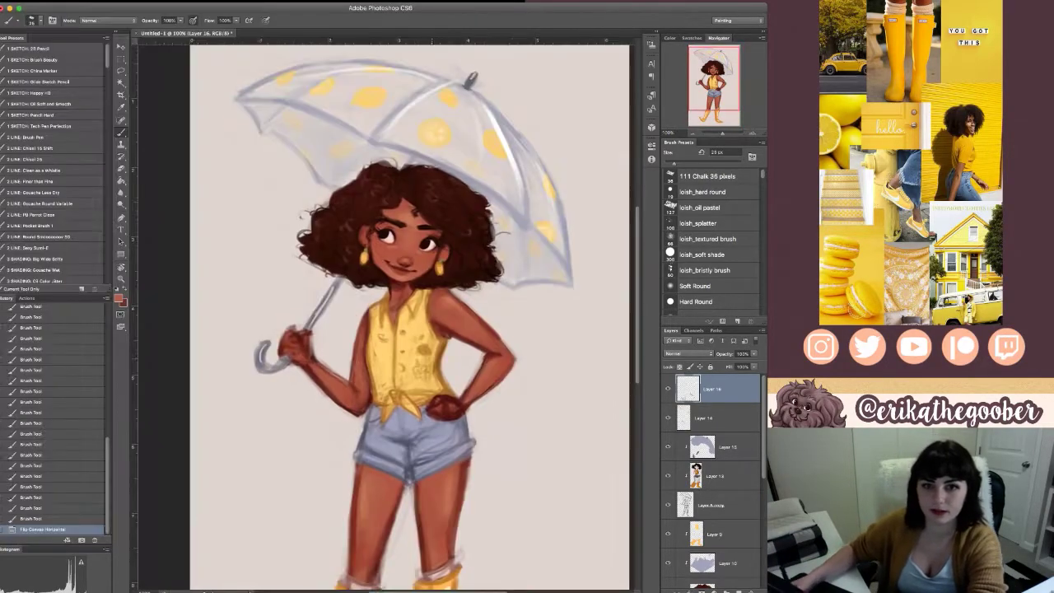
pyautogui.press('i')
pyautogui.click(381, 225)
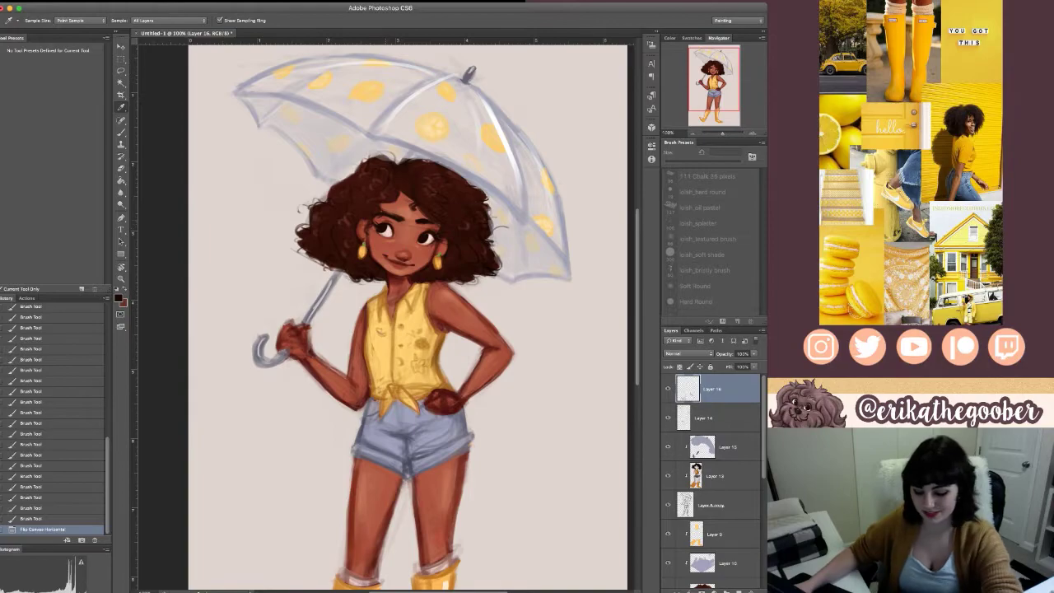
pyautogui.press('b')
pyautogui.press('super+equal')
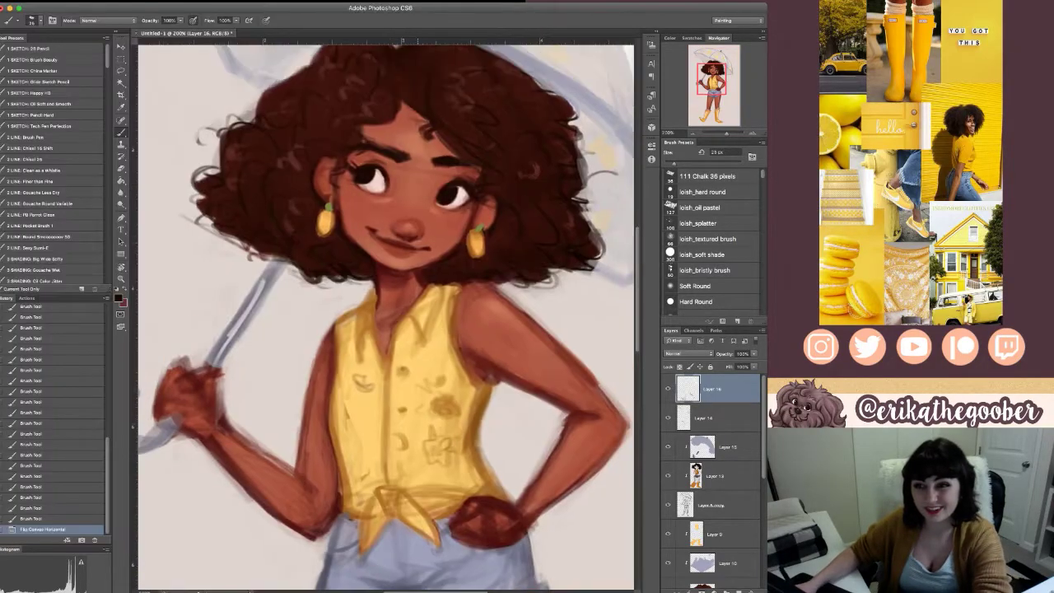
pyautogui.moveTo(419, 239); pyautogui.dragTo(401, 296)
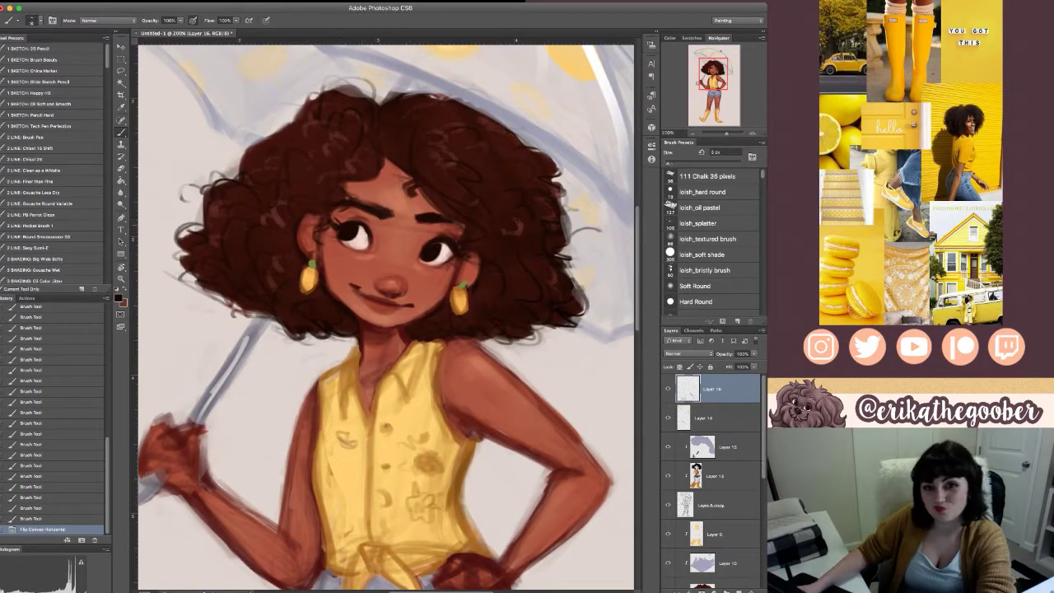
pyautogui.moveTo(360, 202); pyautogui.dragTo(373, 208)
pyautogui.moveTo(359, 204); pyautogui.dragTo(418, 204)
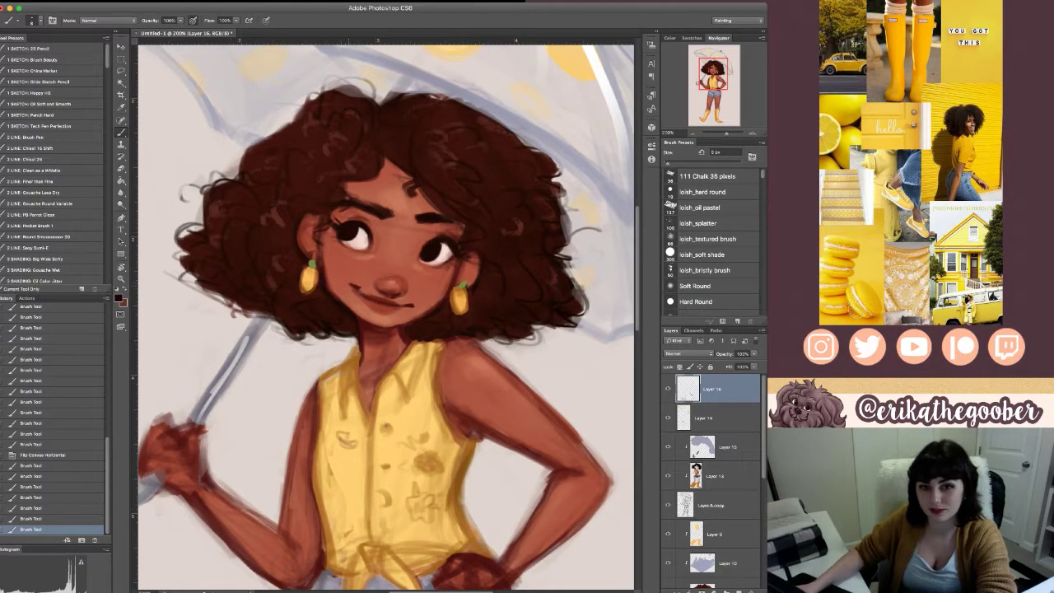
# - Draw fine dark curls around the hair's side and crown, and touch up the outline of the hand gripping the umbrella
pyautogui.moveTo(240, 216); pyautogui.dragTo(264, 256)
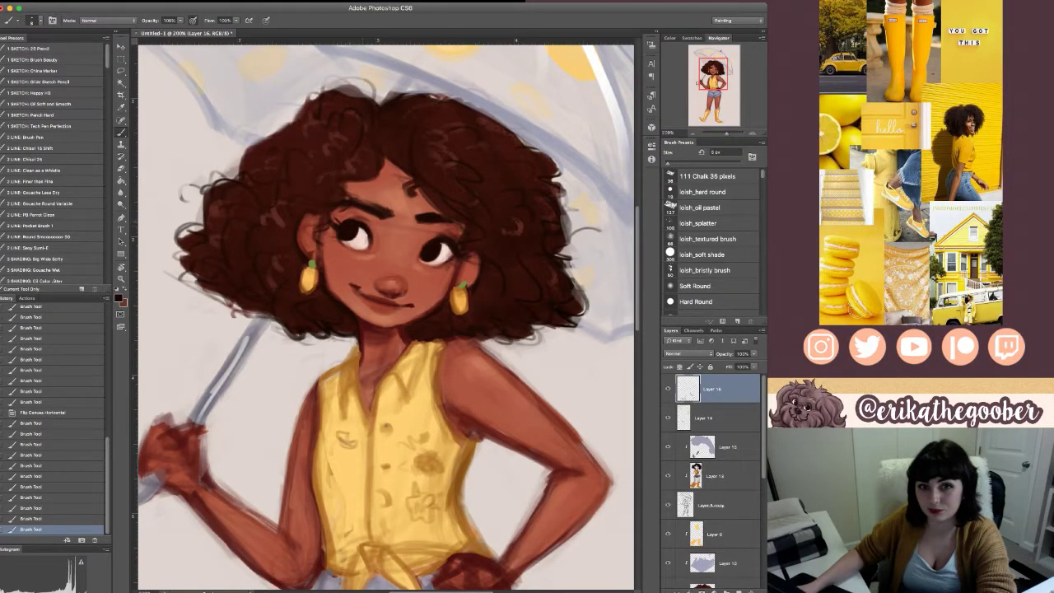
pyautogui.moveTo(204, 186); pyautogui.dragTo(184, 197)
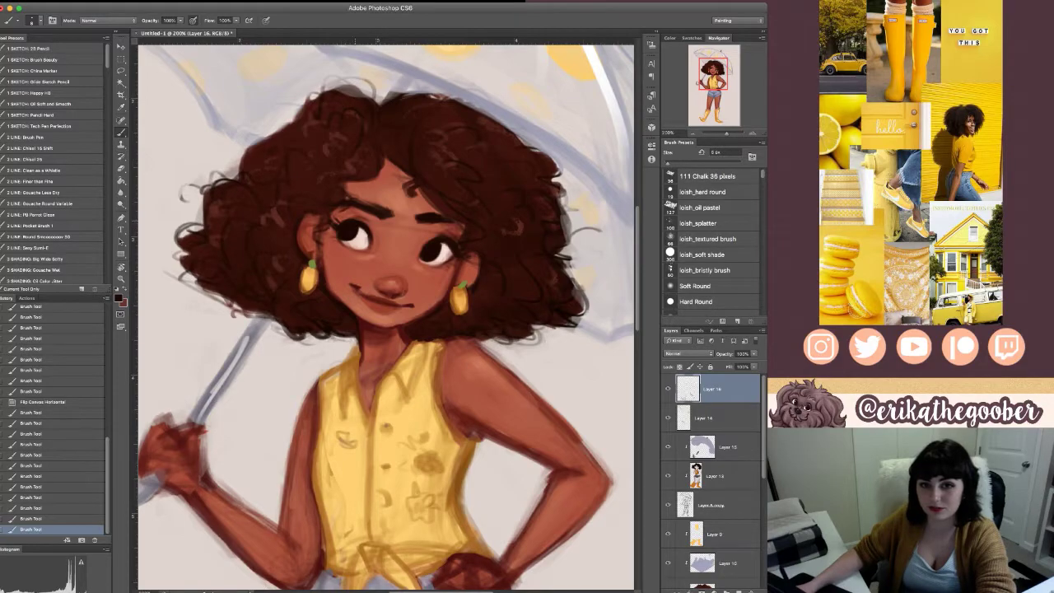
pyautogui.moveTo(157, 418); pyautogui.dragTo(168, 412)
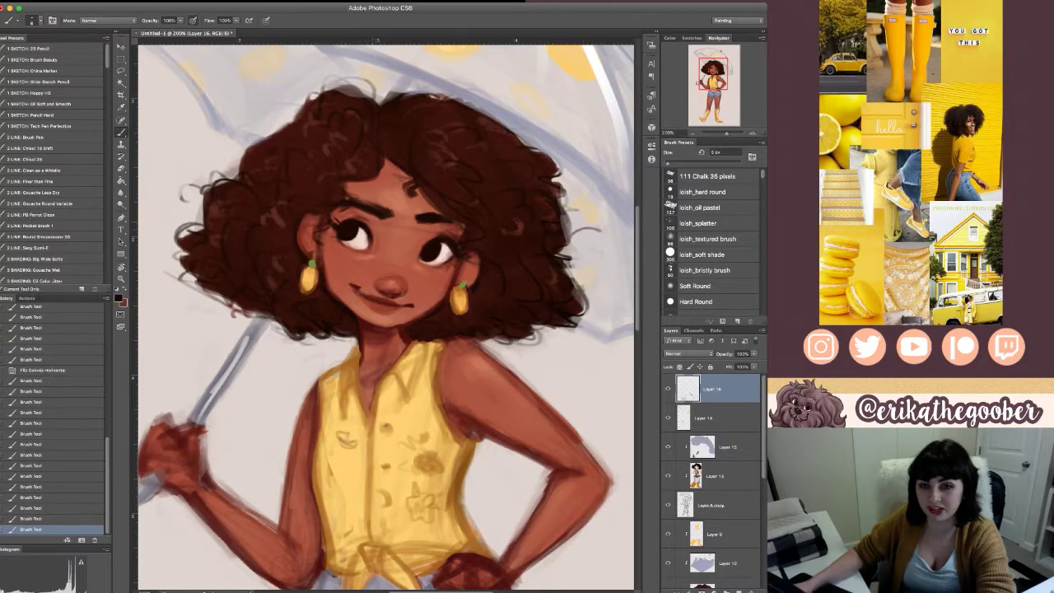
pyautogui.moveTo(441, 100)
pyautogui.mouseDown()
pyautogui.moveTo(393, 95)
pyautogui.moveTo(380, 106)
pyautogui.moveTo(355, 91)
pyautogui.mouseUp()
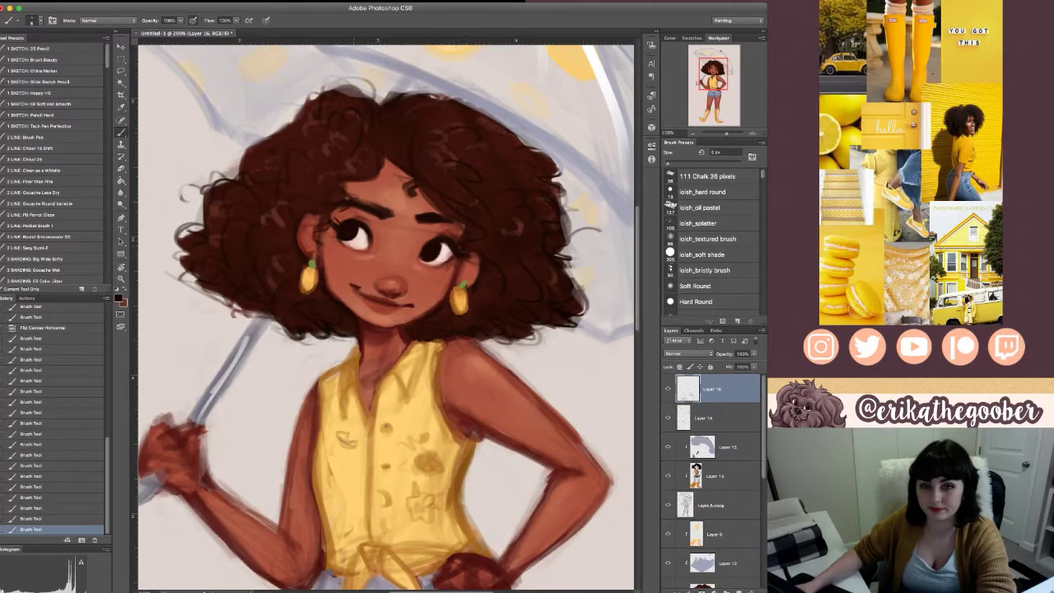
pyautogui.moveTo(157, 418); pyautogui.dragTo(169, 413)
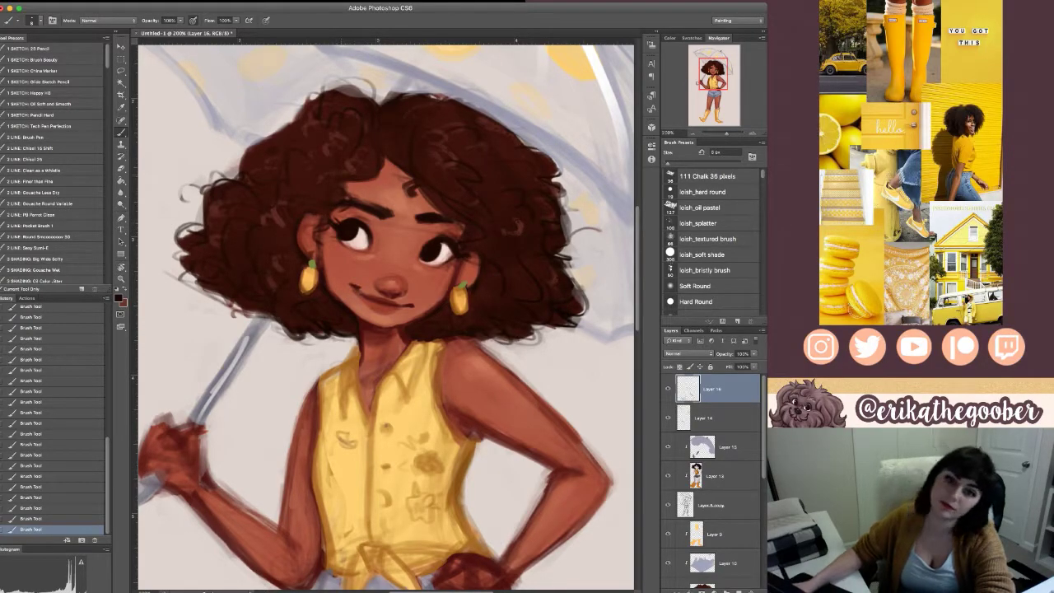
pyautogui.hotkey('ctrl', '0')
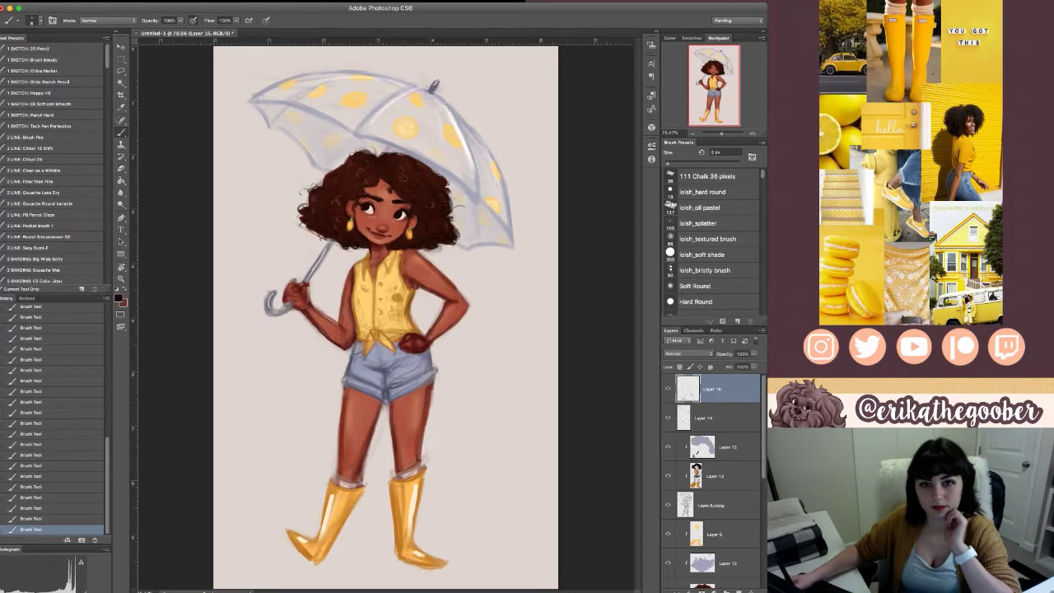
# - Erase stray strokes on the figure and at the hair's crown with a smaller eraser, and flip the canvas horizontally again
pyautogui.press('e')
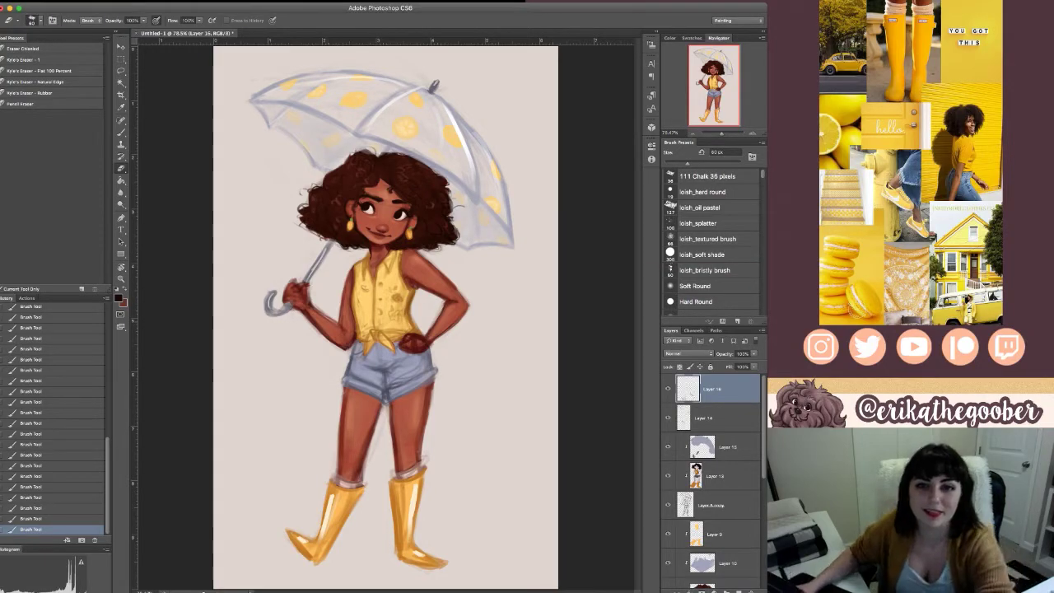
pyautogui.press('[')
pyautogui.press('[')
pyautogui.press('super+plus')
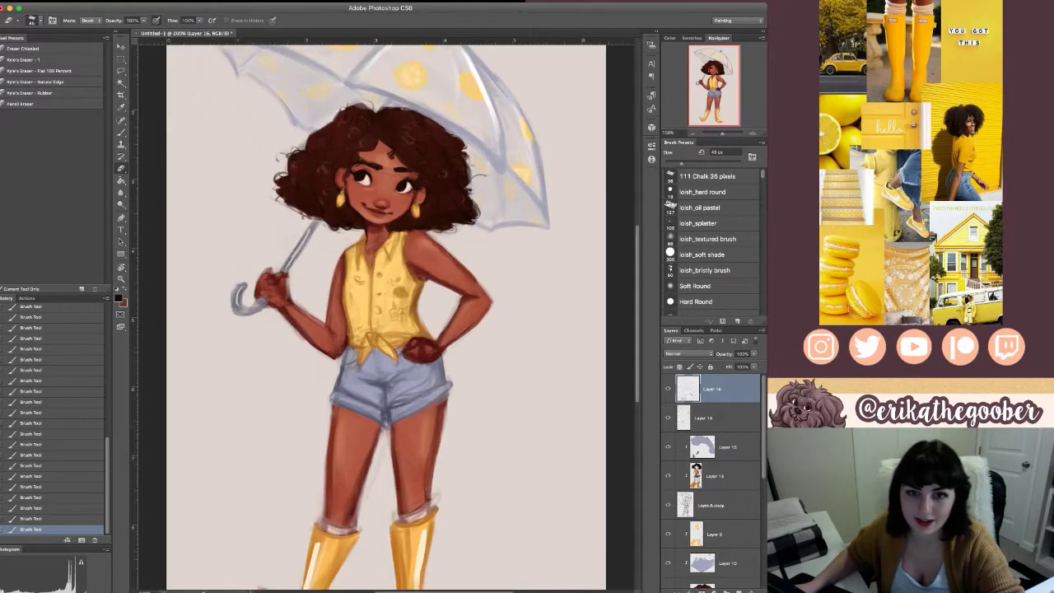
pyautogui.press('super+plus')
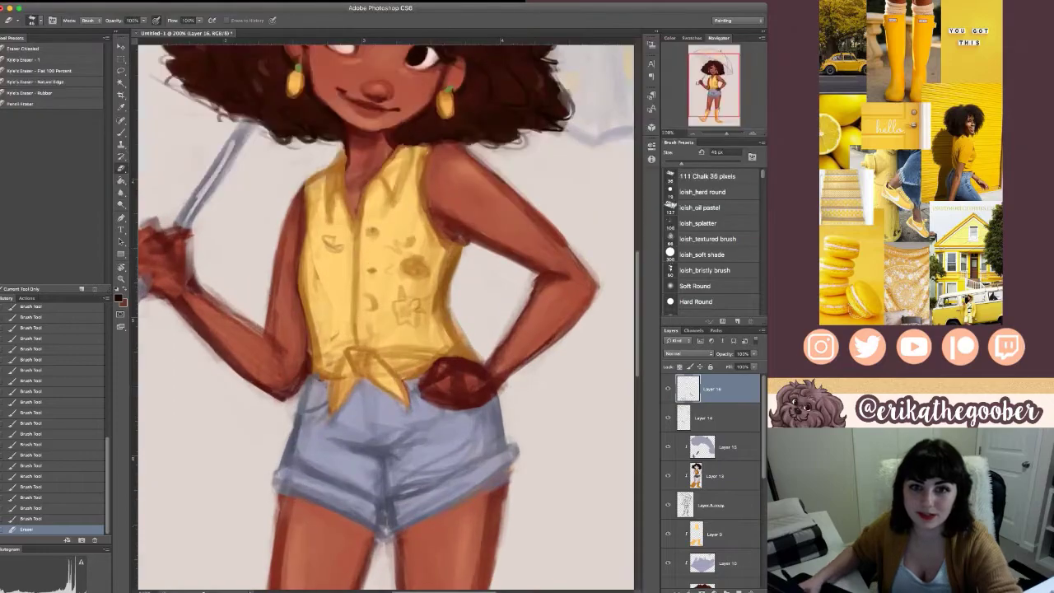
pyautogui.scroll(5, 386, 318)
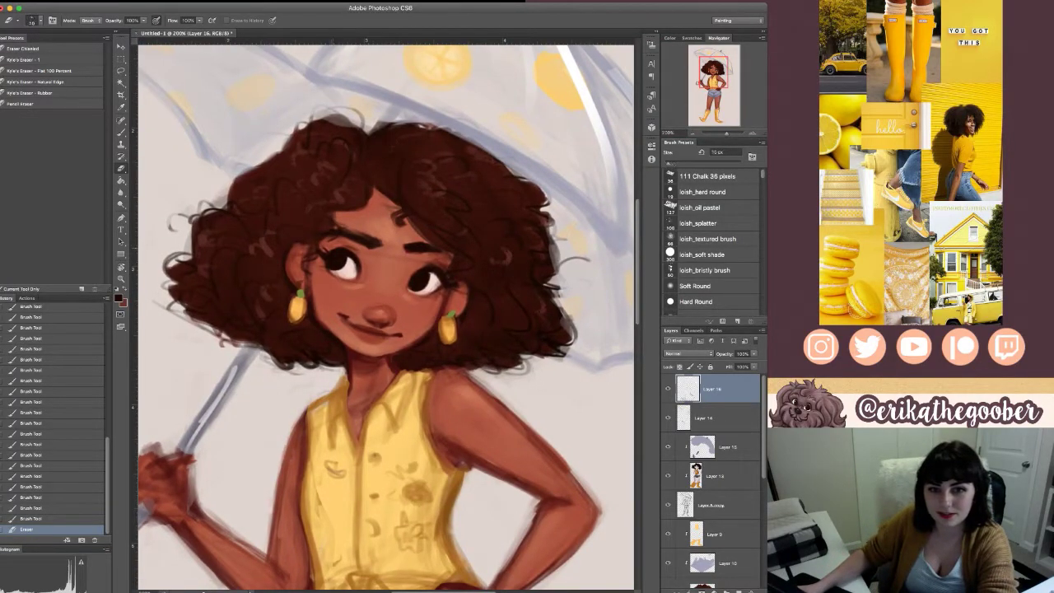
pyautogui.moveTo(349, 138); pyautogui.dragTo(337, 156)
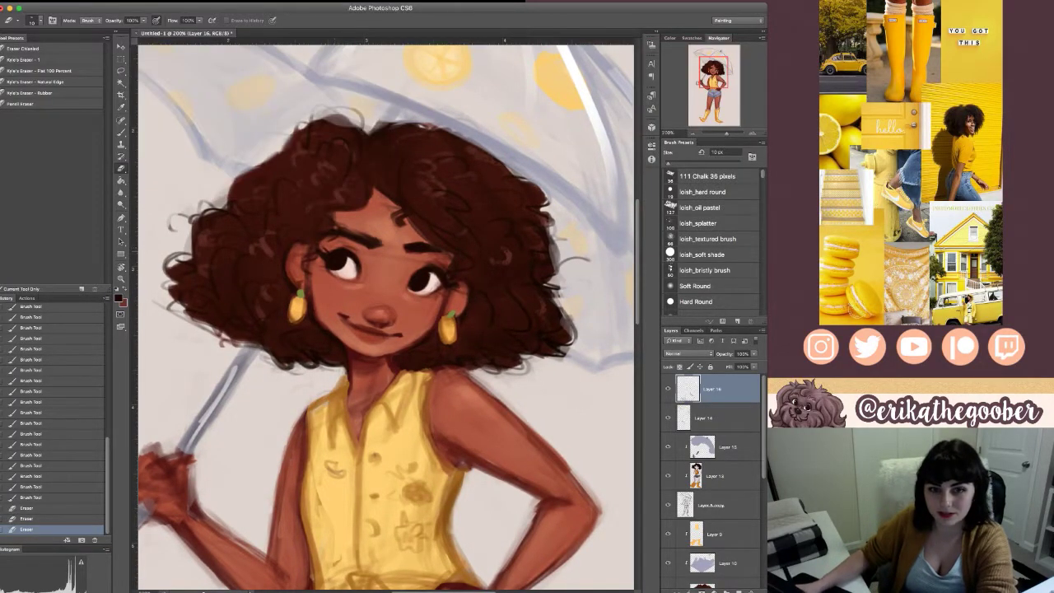
pyautogui.press('super+minus')
pyautogui.press('super+minus')
pyautogui.press('super+minus')
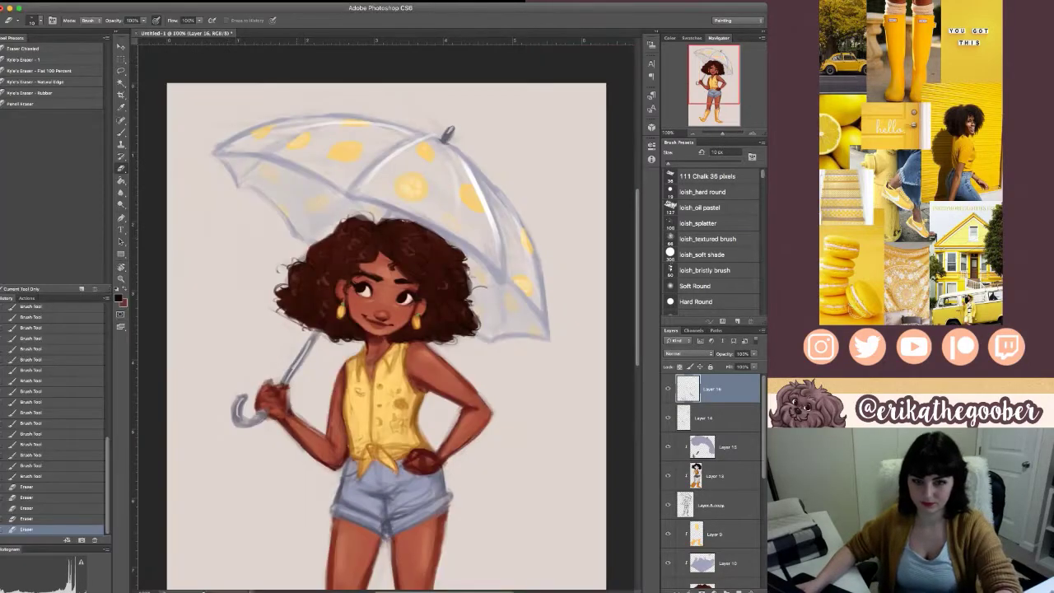
pyautogui.press('super+shift+h')
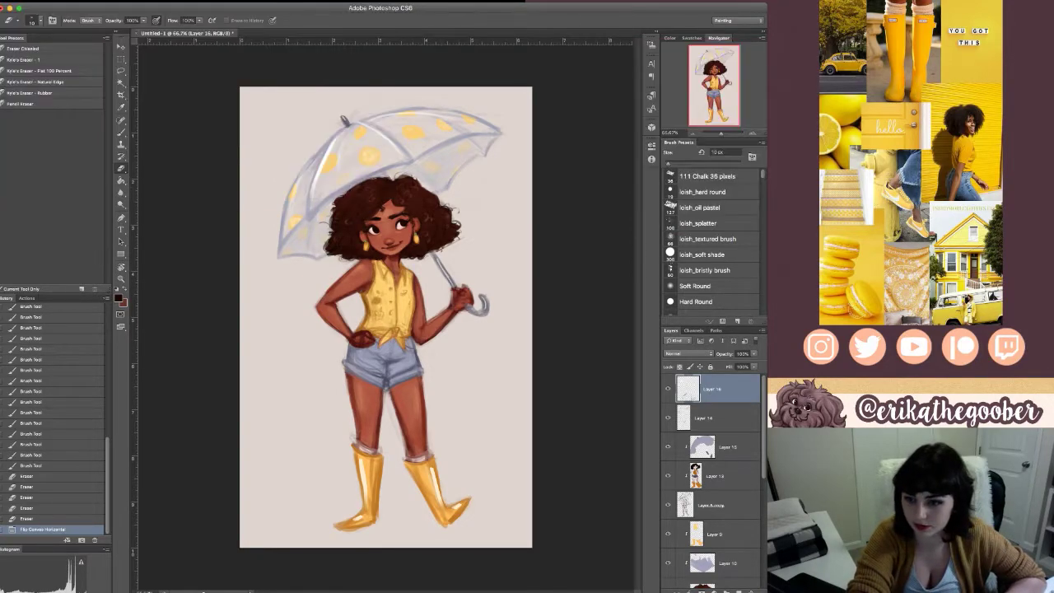
# - Move all the character's painting layers from Layer 16 down into a new group, collapse it and duplicate the group
pyautogui.click(726, 591)
pyautogui.click(715, 401)
pyautogui.scroll(-5, 713, 486)
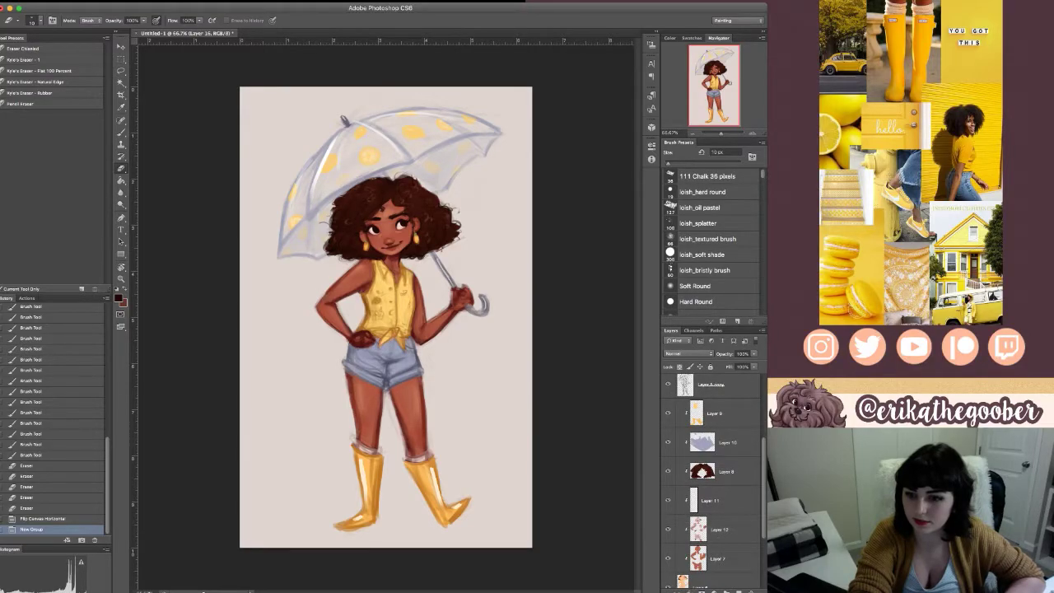
pyautogui.keyDown('shift'); pyautogui.click(705, 584); pyautogui.keyUp('shift')
pyautogui.scroll(-3, 711, 486)
pyautogui.scroll(8, 711, 486)
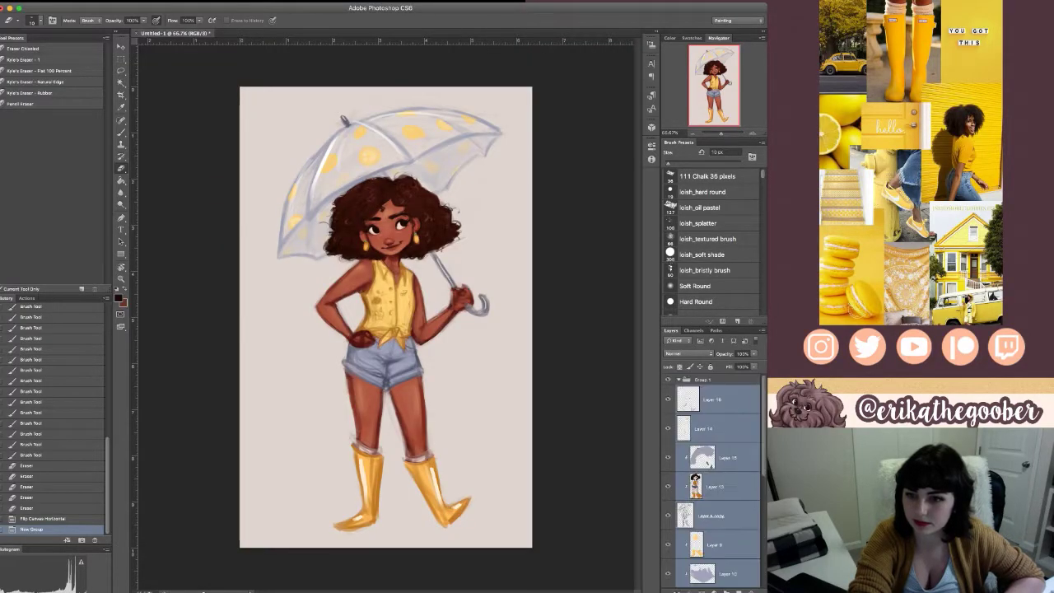
pyautogui.moveTo(713, 401); pyautogui.dragTo(705, 380)
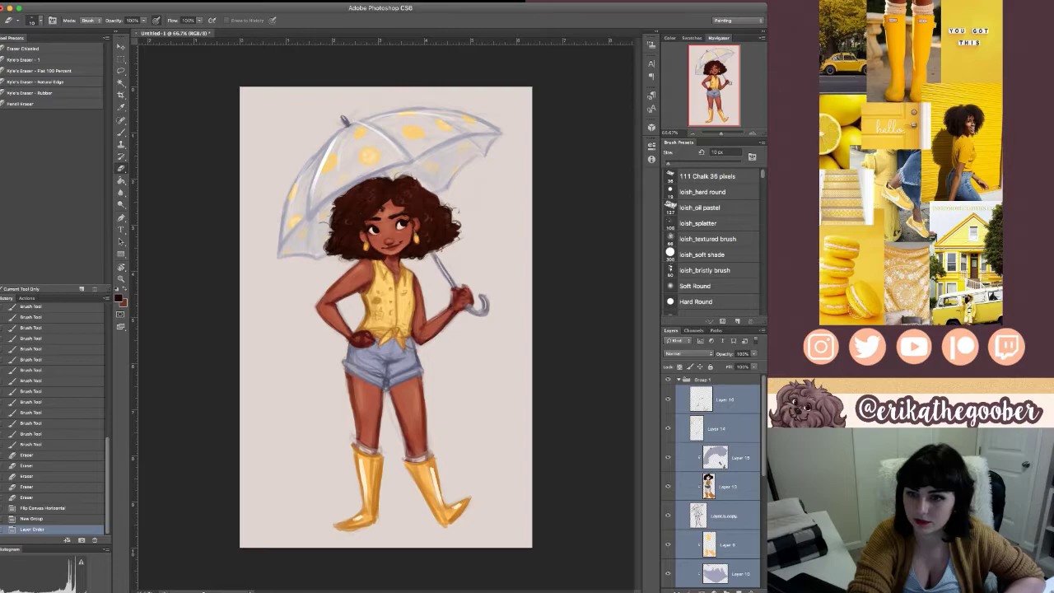
pyautogui.click(678, 379)
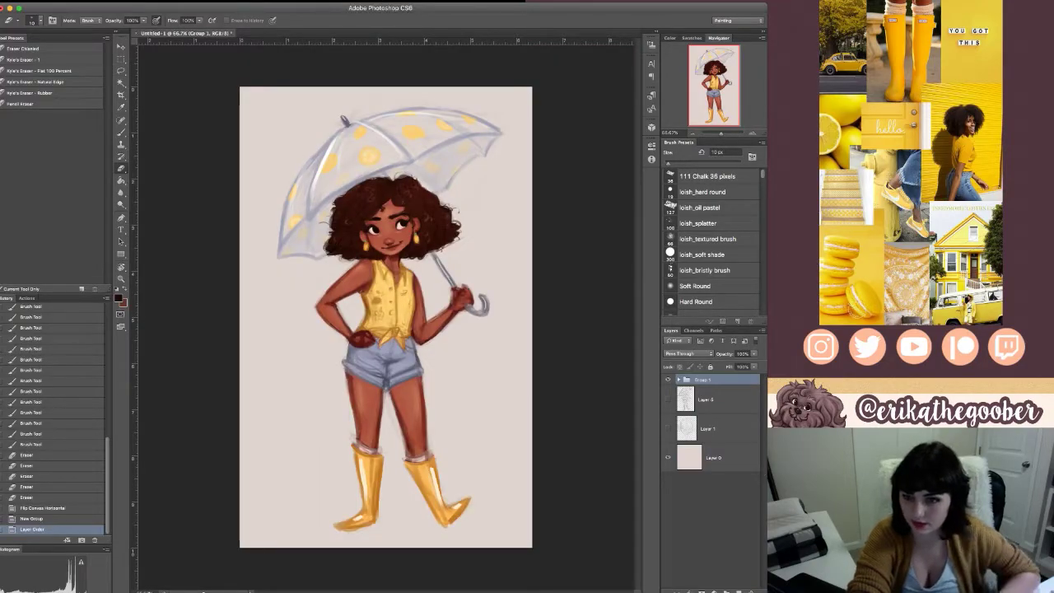
pyautogui.press('super+j')
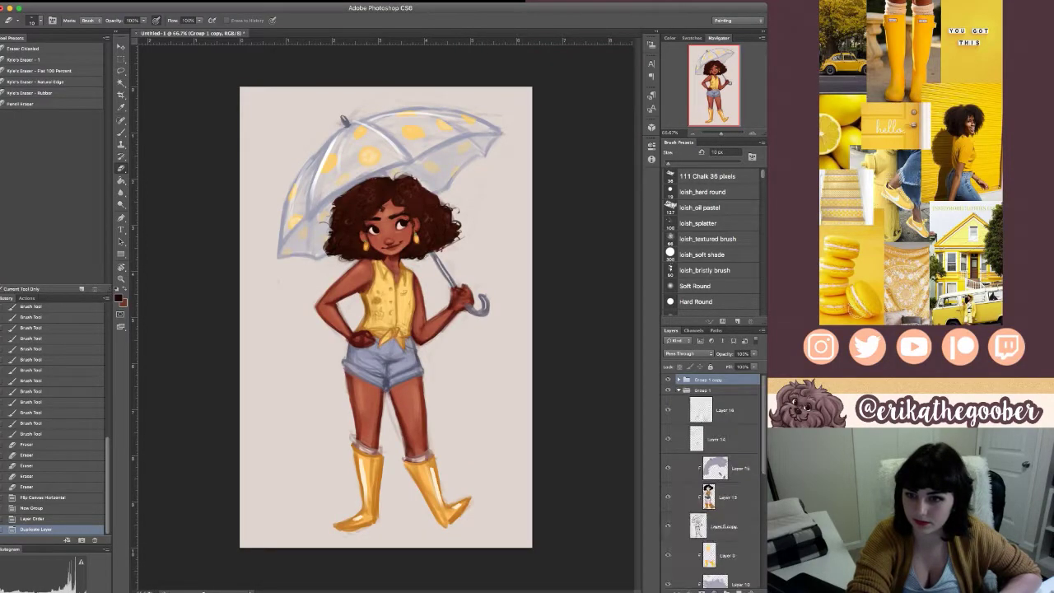
# - Collapse and hide the original Group 1, and merge its duplicate into a single layer
pyautogui.click(679, 391)
pyautogui.click(668, 391)
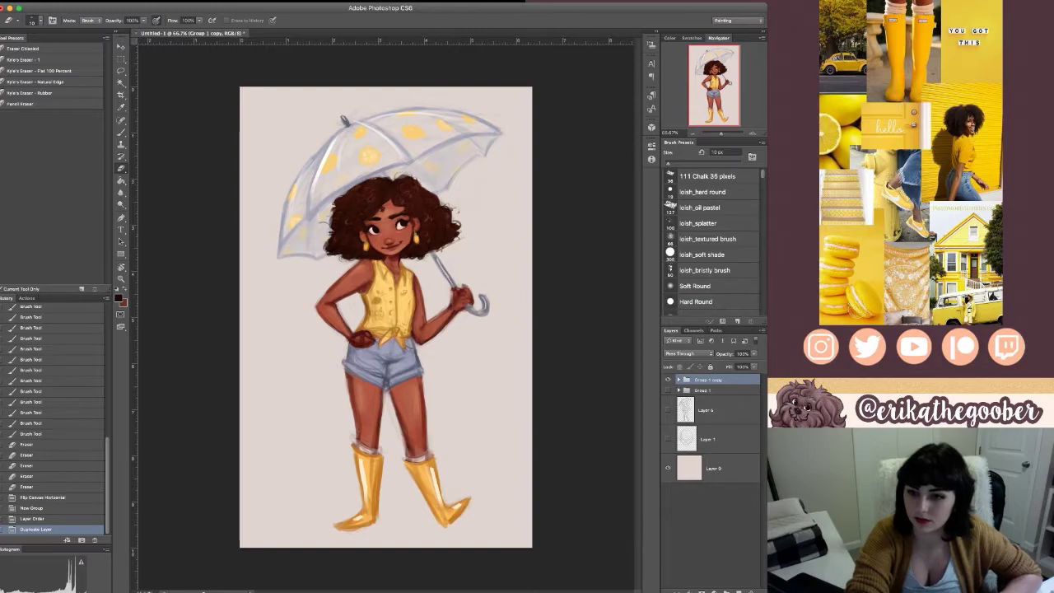
pyautogui.press('super+e')
# - Recolour the beige background on Layer 0 to a pale pinkish lilac with Hue/Saturation
pyautogui.click(713, 487)
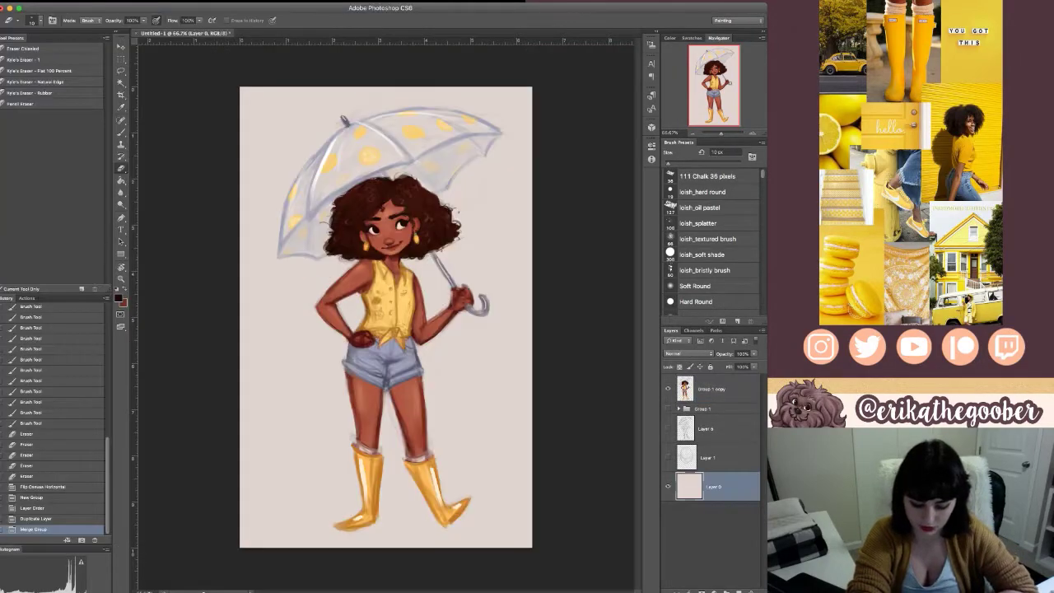
pyautogui.press('i')
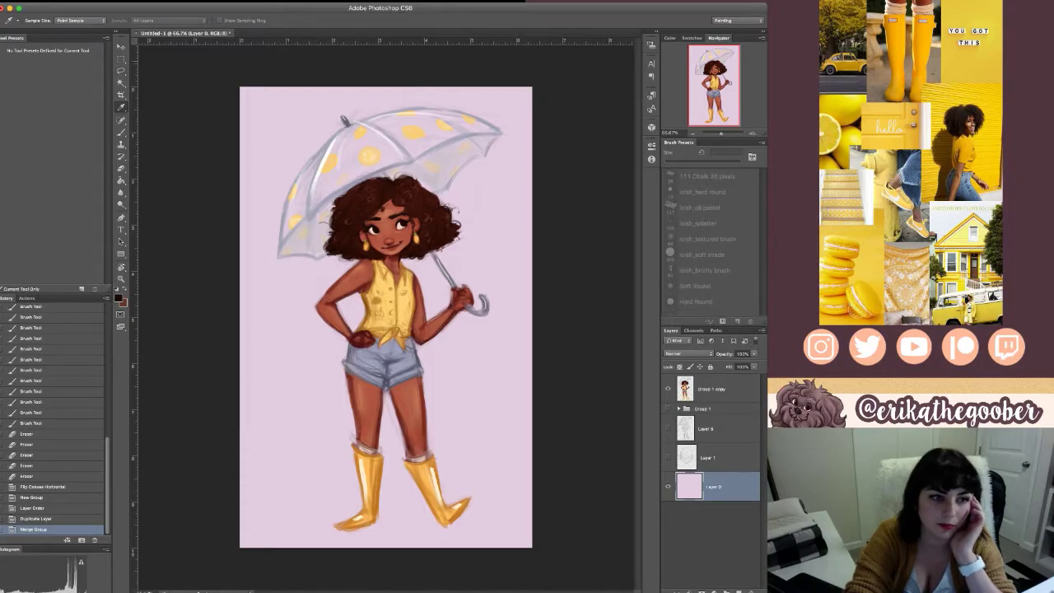
pyautogui.press('e')
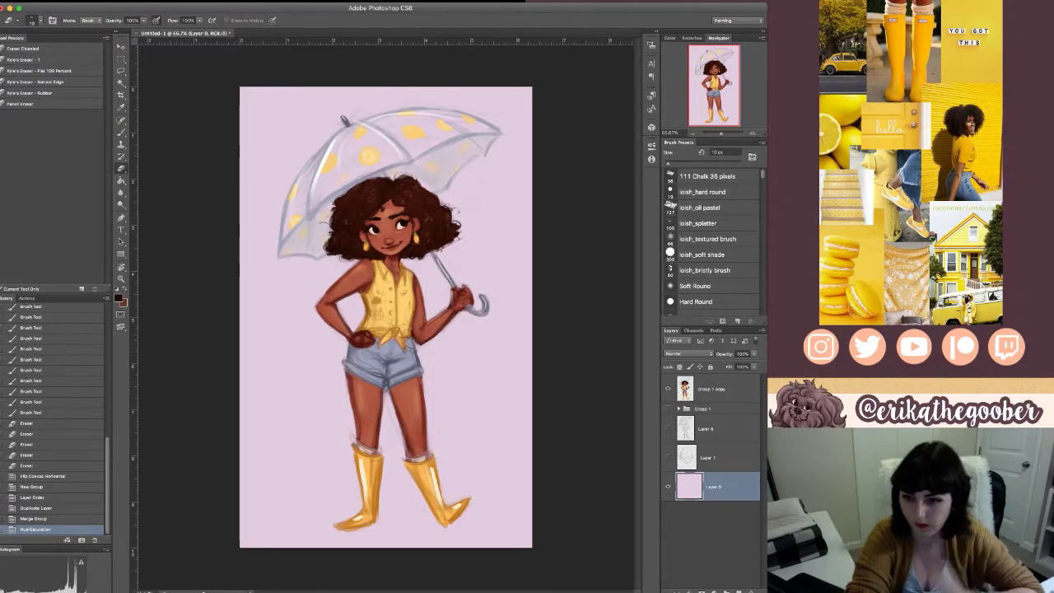
# - Adjust the merged character layer, Group 1 copy, with Levels and Color Balance
pyautogui.click(713, 388)
pyautogui.press('i')
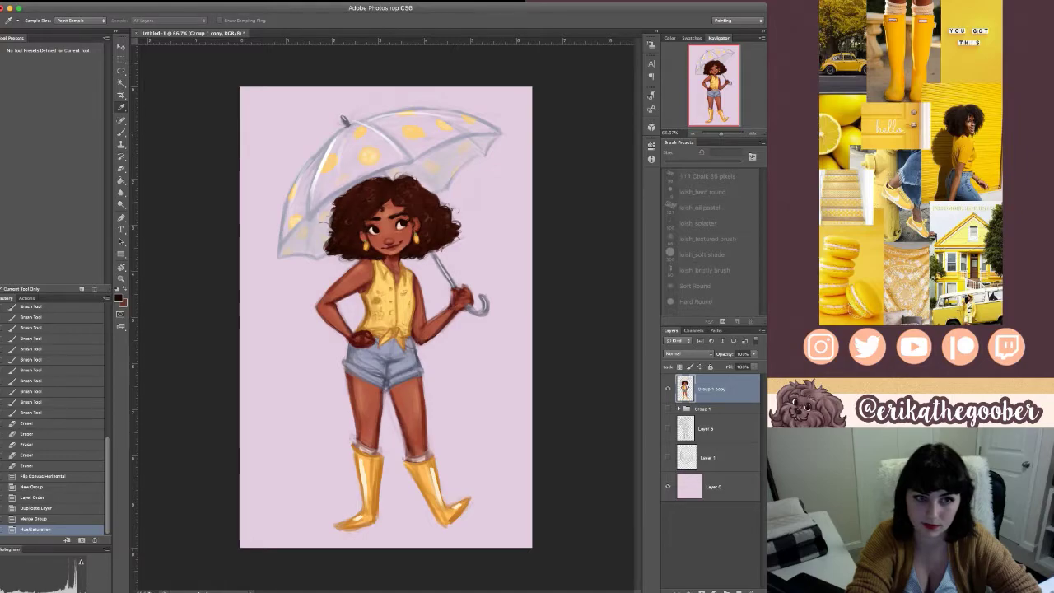
pyautogui.press('Return')
pyautogui.press('super+b')
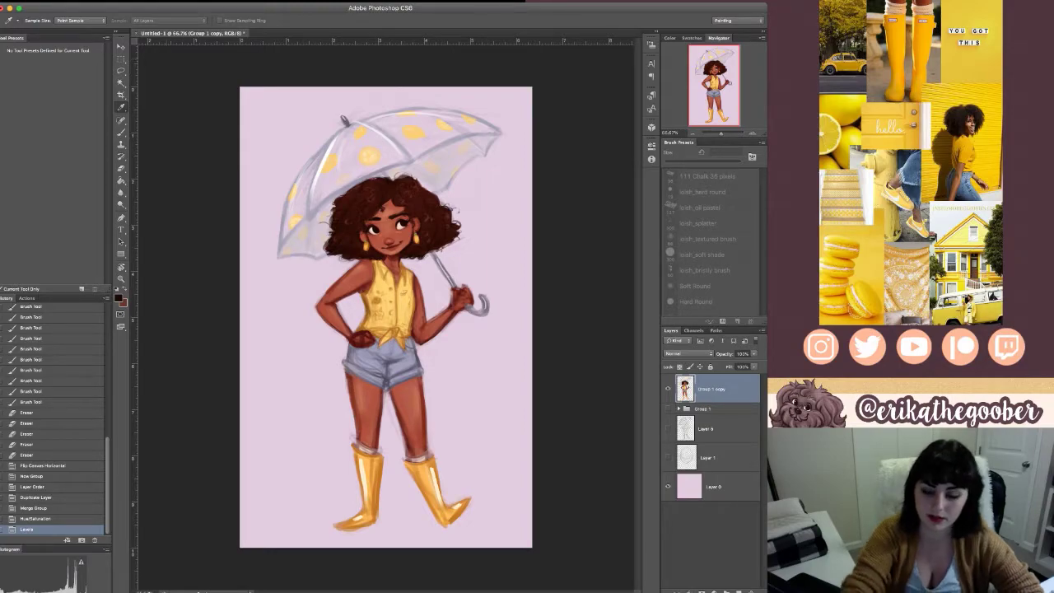
pyautogui.press('e')
# - Add a new layer above Layer 6 and pick a darker muted lilac as the brush colour
pyautogui.click(707, 429)
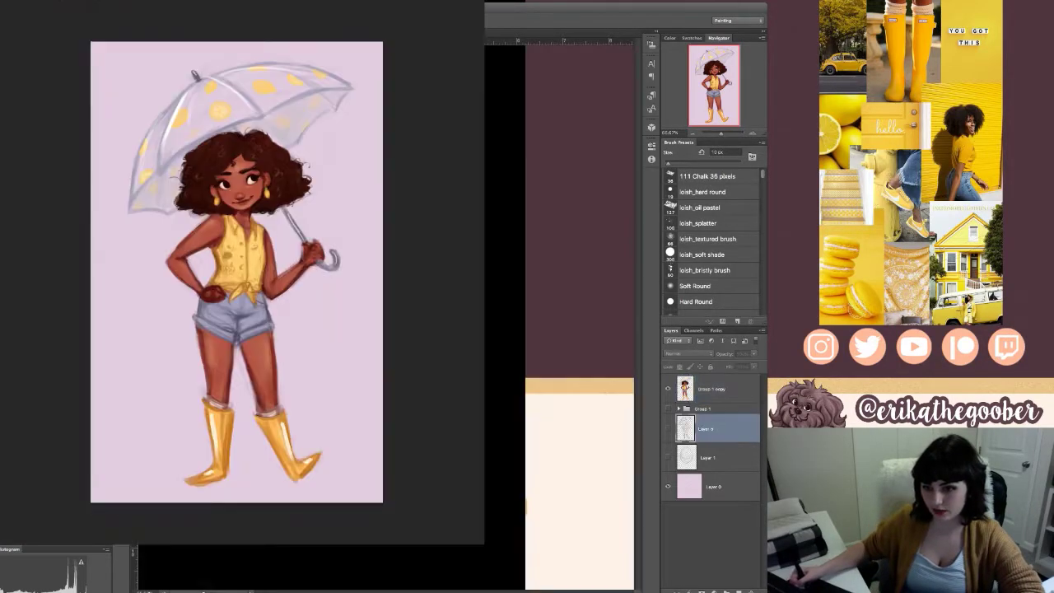
pyautogui.click(738, 591)
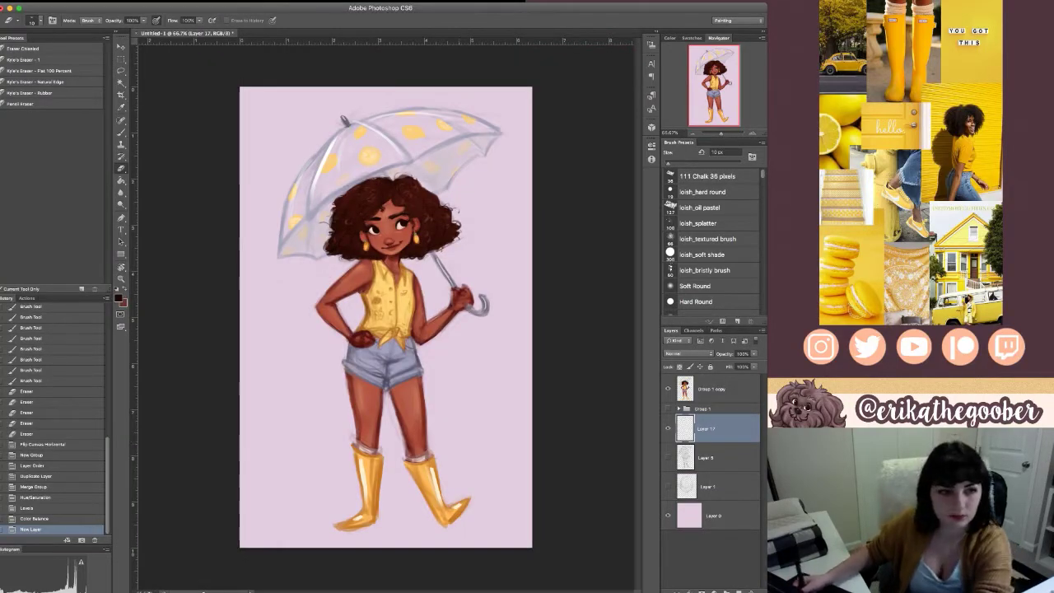
pyautogui.press('b')
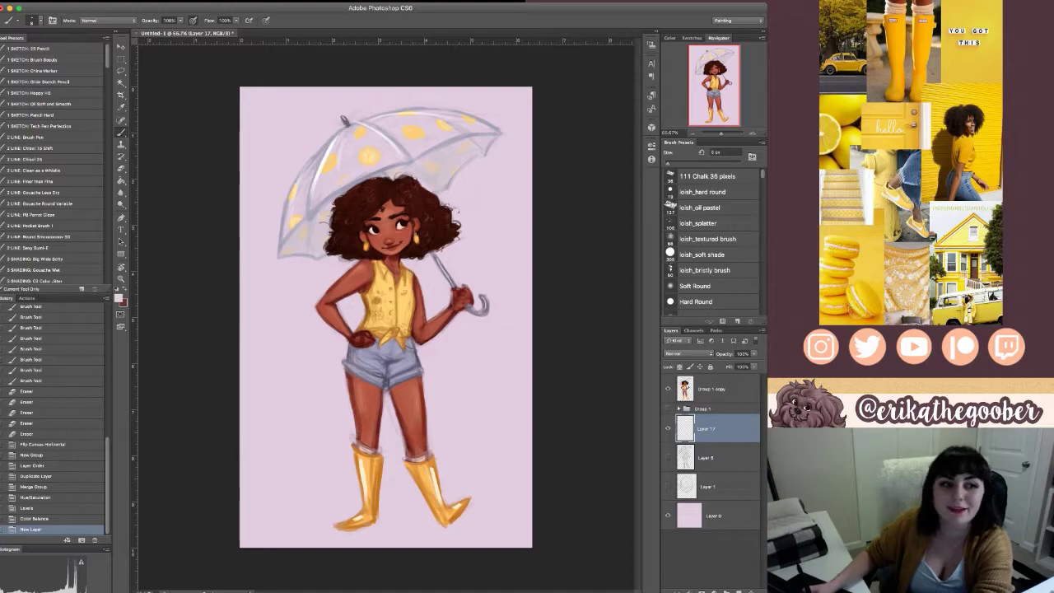
pyautogui.press('i')
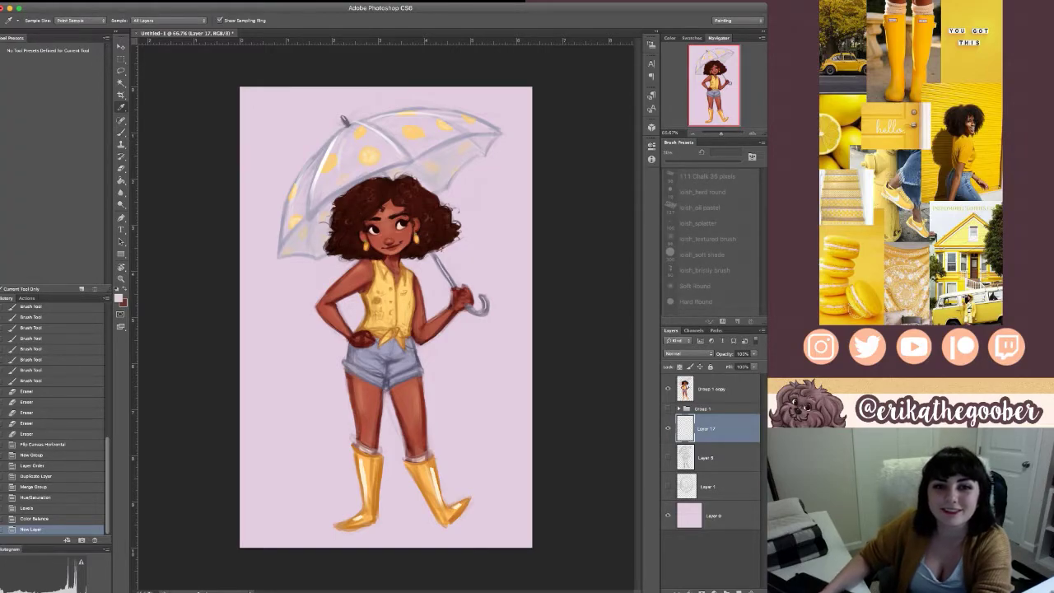
pyautogui.press('b')
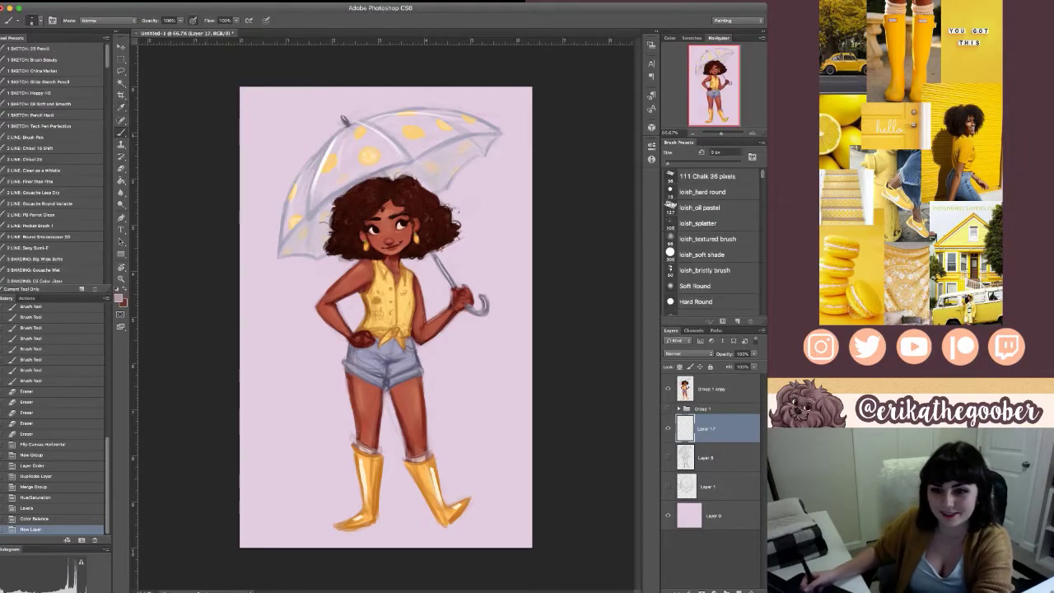
# - Paint a wide, soft purple ground shadow beneath the girl's boots with an increasingly large brush
pyautogui.press(']')
pyautogui.press(']')
pyautogui.press(']')
pyautogui.press(']')
pyautogui.press(']')
pyautogui.press(']')
pyautogui.press(']')
pyautogui.press(']')
pyautogui.press(']')
pyautogui.moveTo(361, 530); pyautogui.dragTo(402, 525)
pyautogui.moveTo(362, 530); pyautogui.dragTo(395, 527)
pyautogui.moveTo(382, 527); pyautogui.dragTo(420, 526)
pyautogui.press(']')
pyautogui.press(']')
pyautogui.press(']')
pyautogui.moveTo(398, 528); pyautogui.dragTo(472, 527)
pyautogui.moveTo(436, 529); pyautogui.dragTo(476, 527)
pyautogui.press(']')
pyautogui.press(']')
pyautogui.moveTo(346, 520)
pyautogui.mouseDown()
pyautogui.moveTo(307, 521)
pyautogui.moveTo(504, 524)
pyautogui.mouseUp()
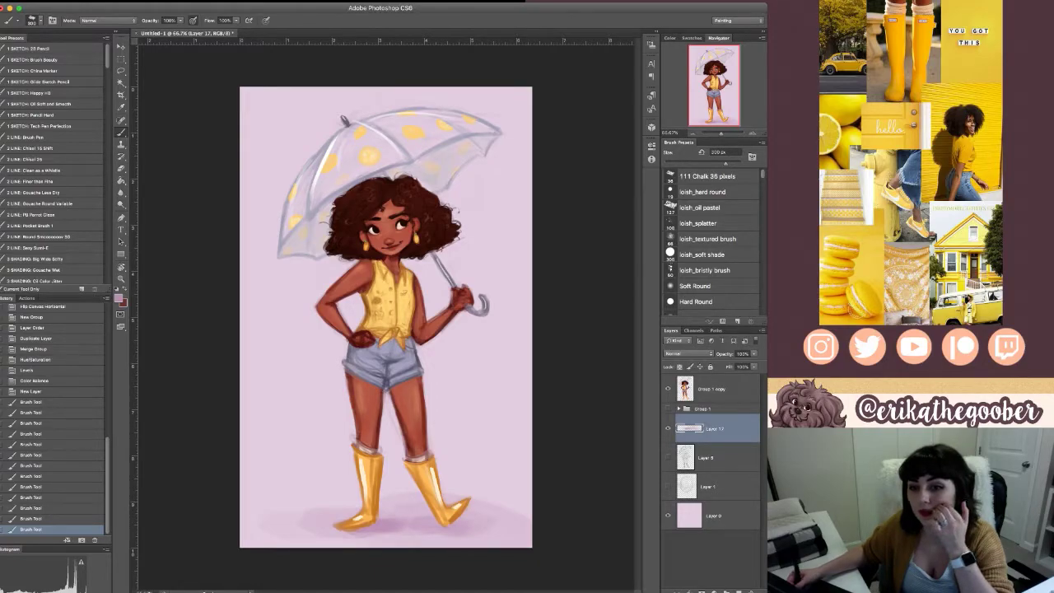
# - Add a new layer above the merged character and choose a purple shading colour for the brush
pyautogui.click(712, 388)
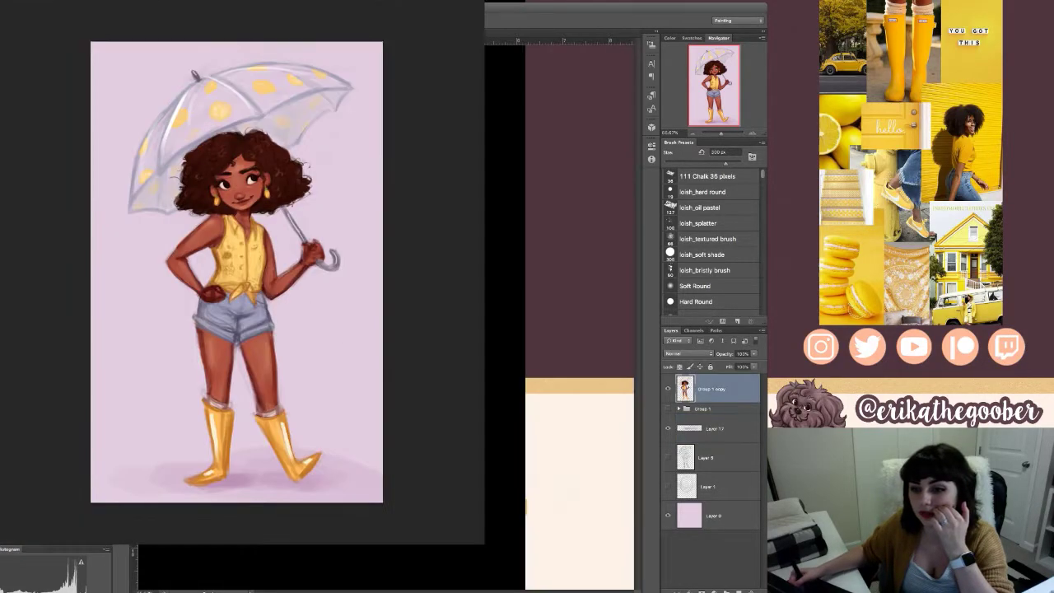
pyautogui.press('alt+shift+super+n')
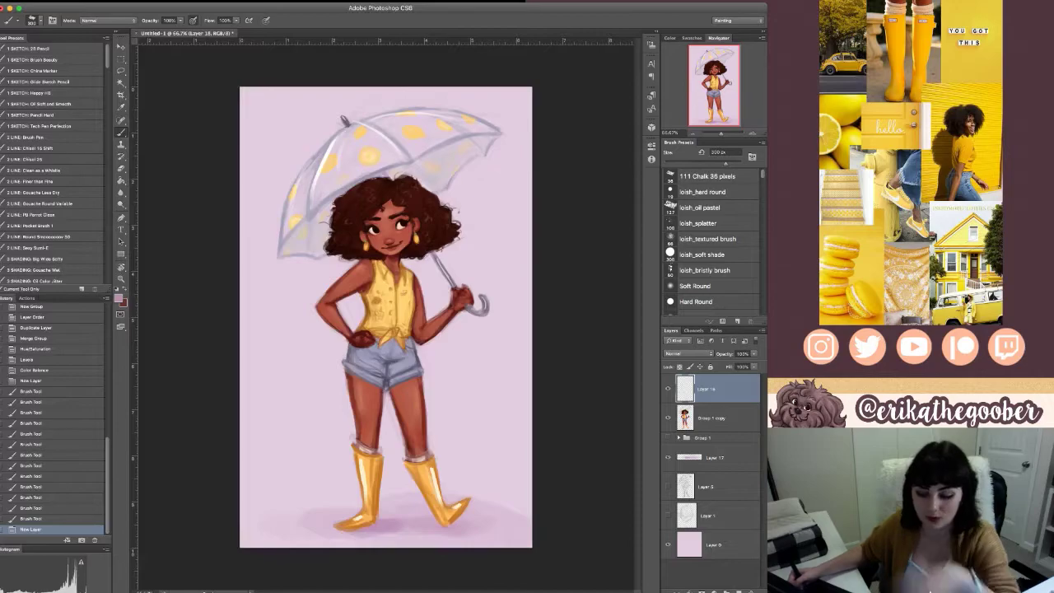
pyautogui.hotkey('ctrl', '1')
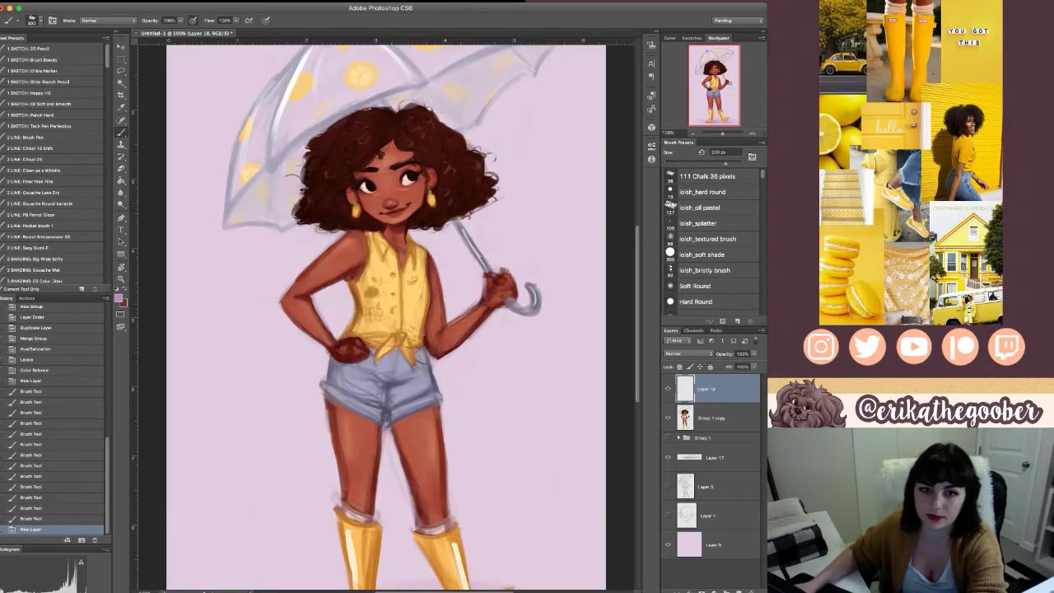
pyautogui.press('i')
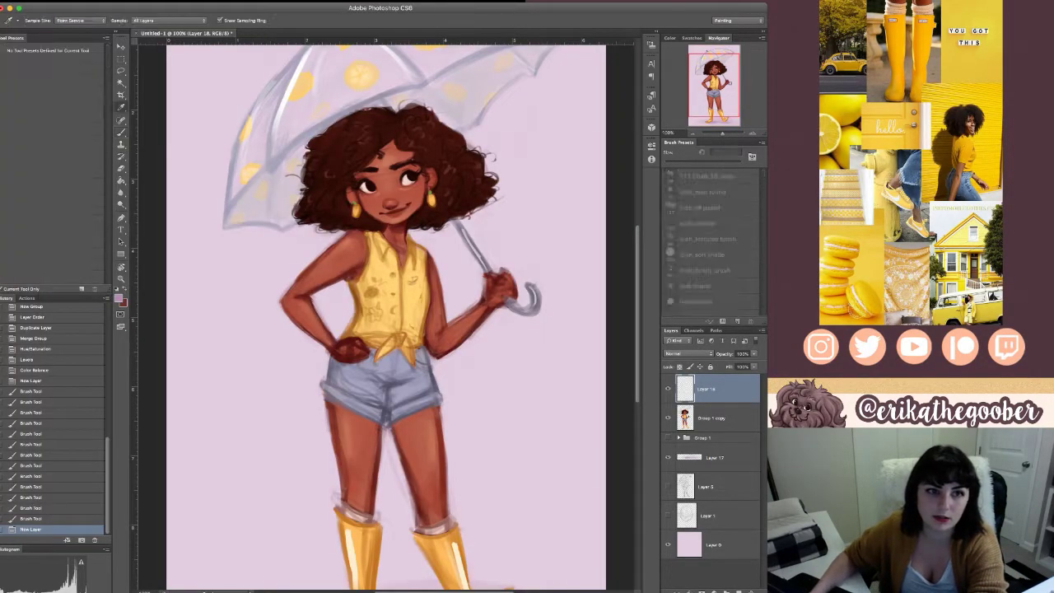
pyautogui.press('b')
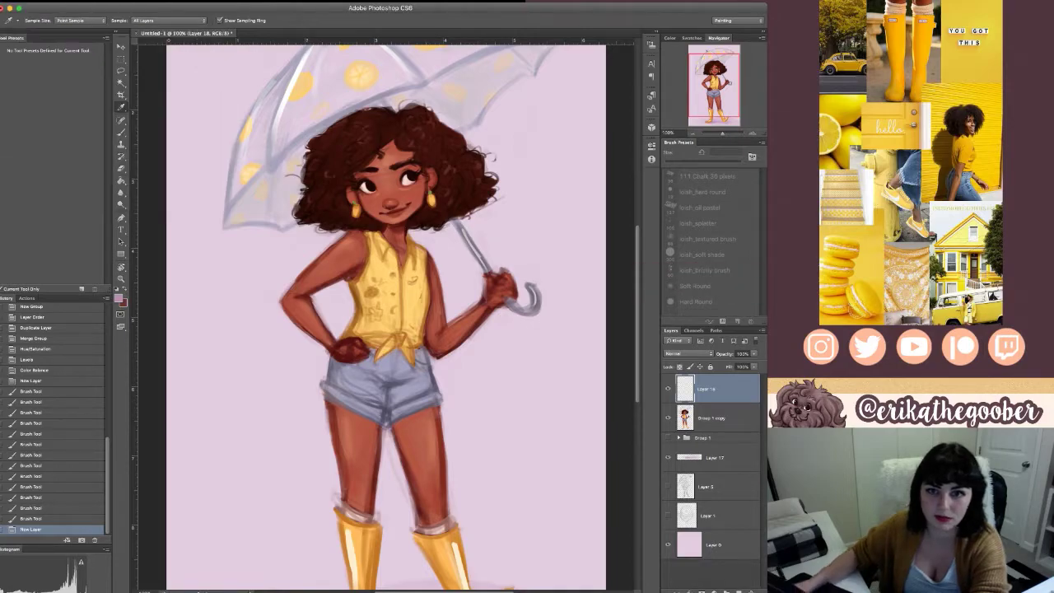
# - Paint soft purple shading over the shorts, upper thighs, neck, umbrella-side arm and lower hair
pyautogui.moveTo(385, 360)
pyautogui.mouseDown()
pyautogui.moveTo(425, 363)
pyautogui.moveTo(346, 367)
pyautogui.moveTo(363, 371)
pyautogui.mouseUp()
pyautogui.moveTo(392, 357); pyautogui.dragTo(429, 367)
pyautogui.moveTo(336, 402); pyautogui.dragTo(356, 412)
pyautogui.moveTo(354, 410)
pyautogui.mouseDown()
pyautogui.moveTo(377, 422)
pyautogui.moveTo(416, 412)
pyautogui.mouseUp()
pyautogui.moveTo(412, 413)
pyautogui.mouseDown()
pyautogui.moveTo(436, 406)
pyautogui.moveTo(412, 415)
pyautogui.mouseUp()
pyautogui.moveTo(391, 230); pyautogui.dragTo(407, 227)
pyautogui.moveTo(431, 271); pyautogui.dragTo(443, 317)
pyautogui.press('[')
pyautogui.moveTo(443, 352); pyautogui.dragTo(489, 310)
pyautogui.press(']')
pyautogui.moveTo(372, 357); pyautogui.dragTo(399, 362)
pyautogui.moveTo(331, 405)
pyautogui.mouseDown()
pyautogui.moveTo(375, 425)
pyautogui.moveTo(438, 411)
pyautogui.mouseUp()
pyautogui.press(']')
pyautogui.moveTo(317, 202); pyautogui.dragTo(352, 225)
pyautogui.press('[')
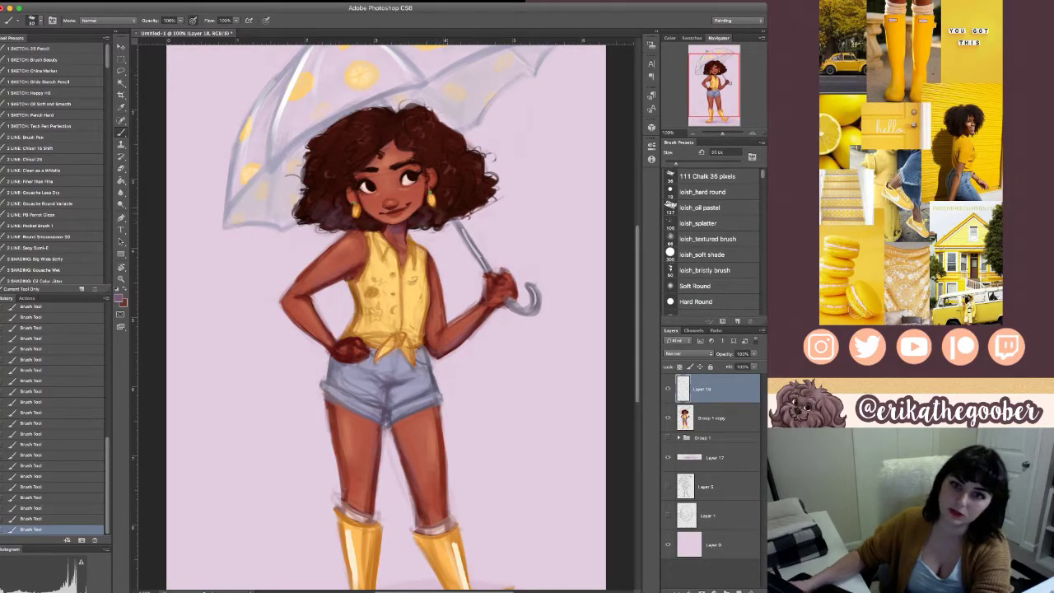
# - Adjust the purple shading layer with Hue/Saturation and lower its opacity, keeping the Normal blending mode
pyautogui.press('i')
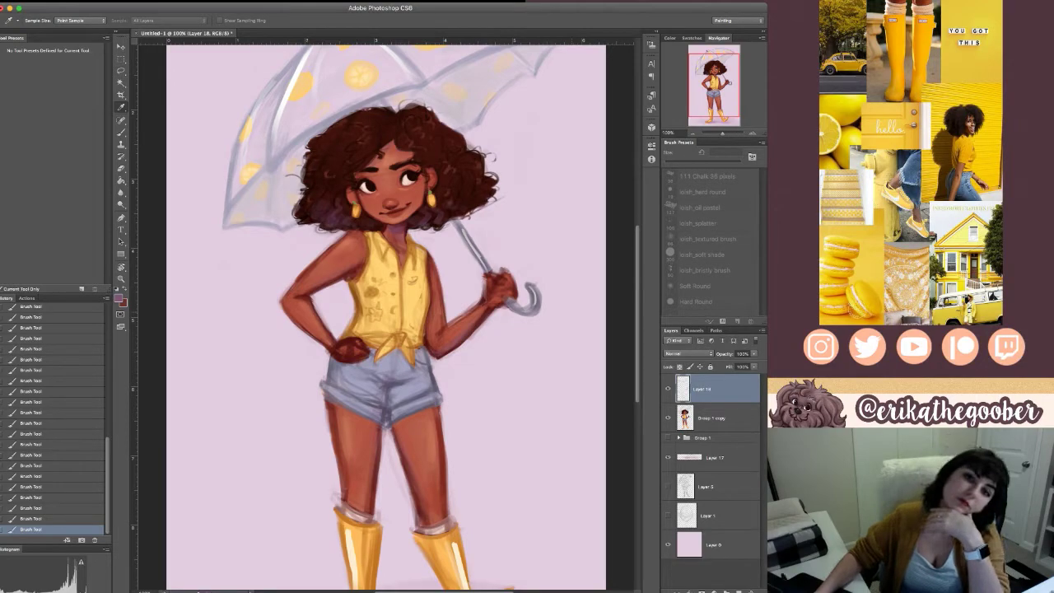
pyautogui.press('b')
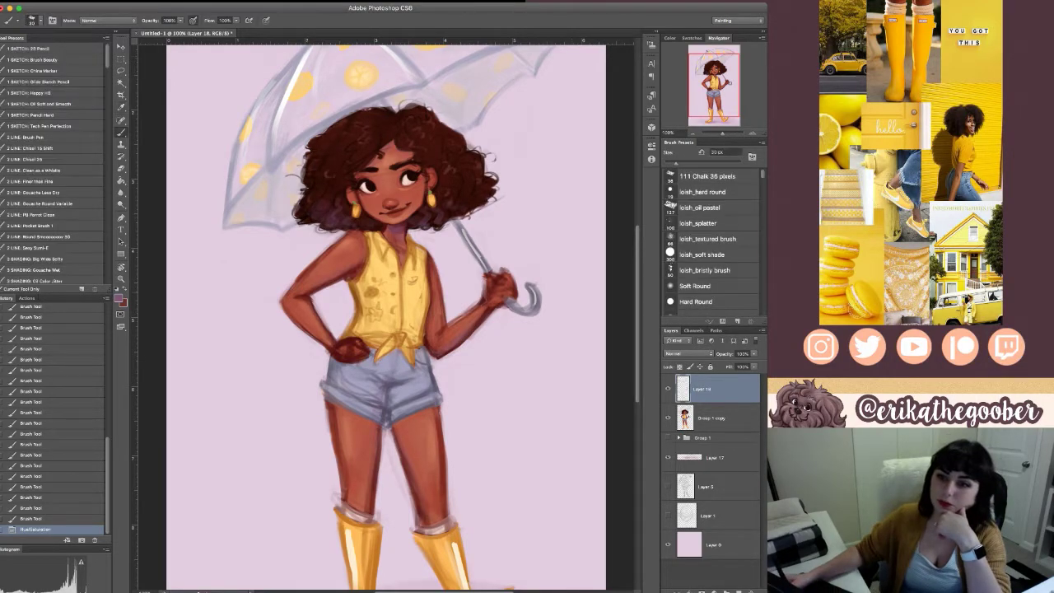
pyautogui.press('Return')
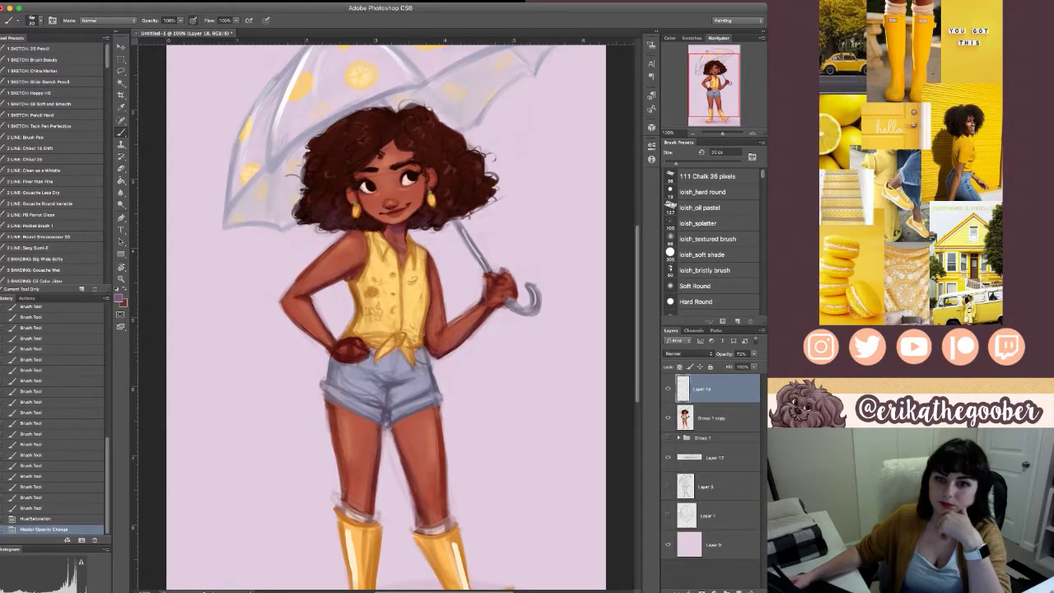
pyautogui.click(687, 354)
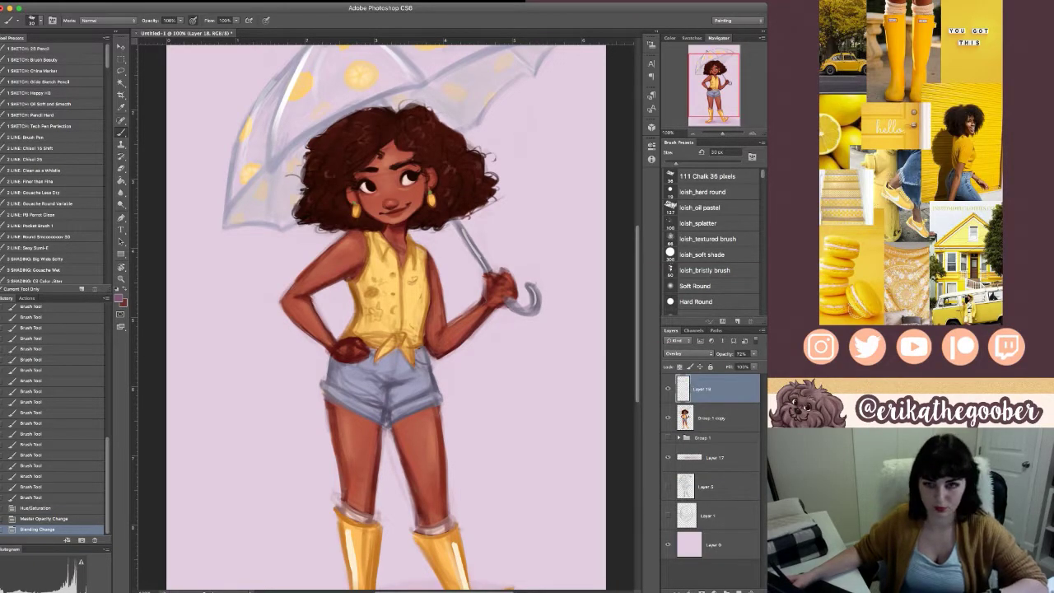
pyautogui.hotkey('ctrl', 'z')
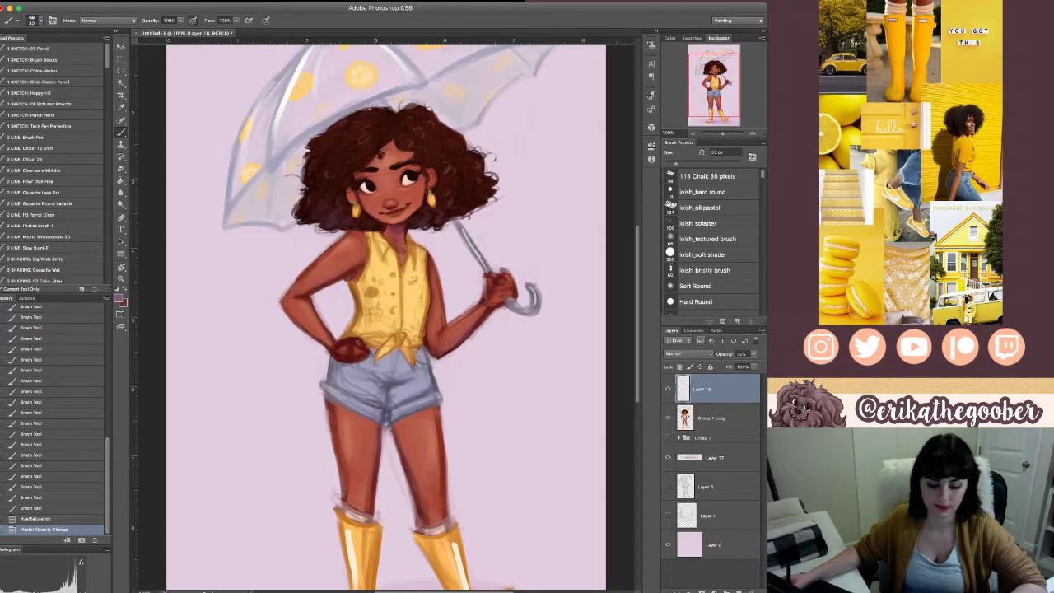
# - Soften the purple shading along both legs with a larger eraser
pyautogui.press('e')
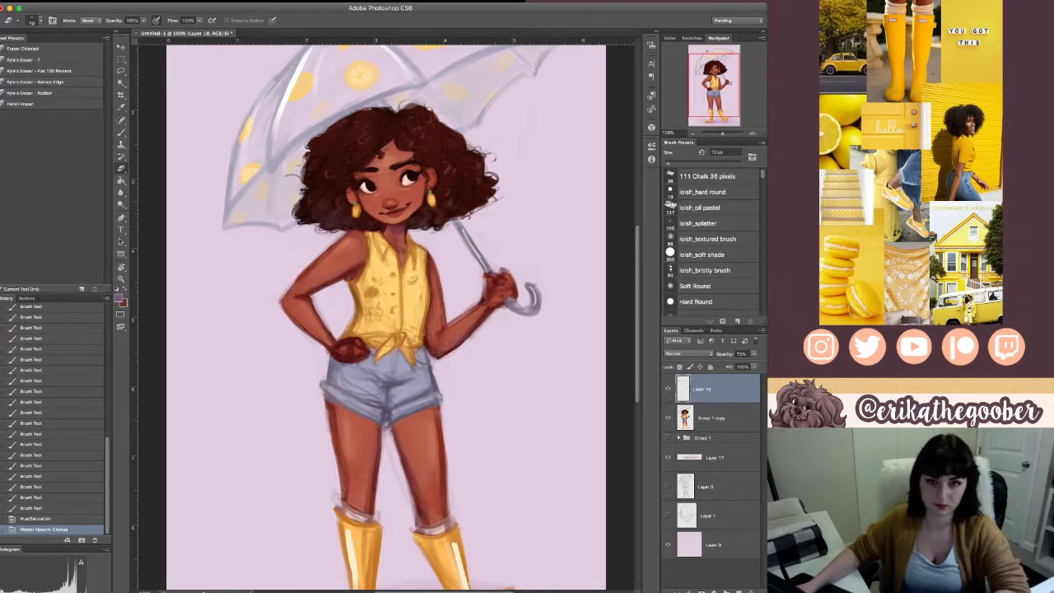
pyautogui.press(']')
pyautogui.press(']')
pyautogui.moveTo(412, 432); pyautogui.dragTo(424, 494)
pyautogui.moveTo(354, 428); pyautogui.dragTo(358, 494)
pyautogui.moveTo(354, 429); pyautogui.dragTo(358, 494)
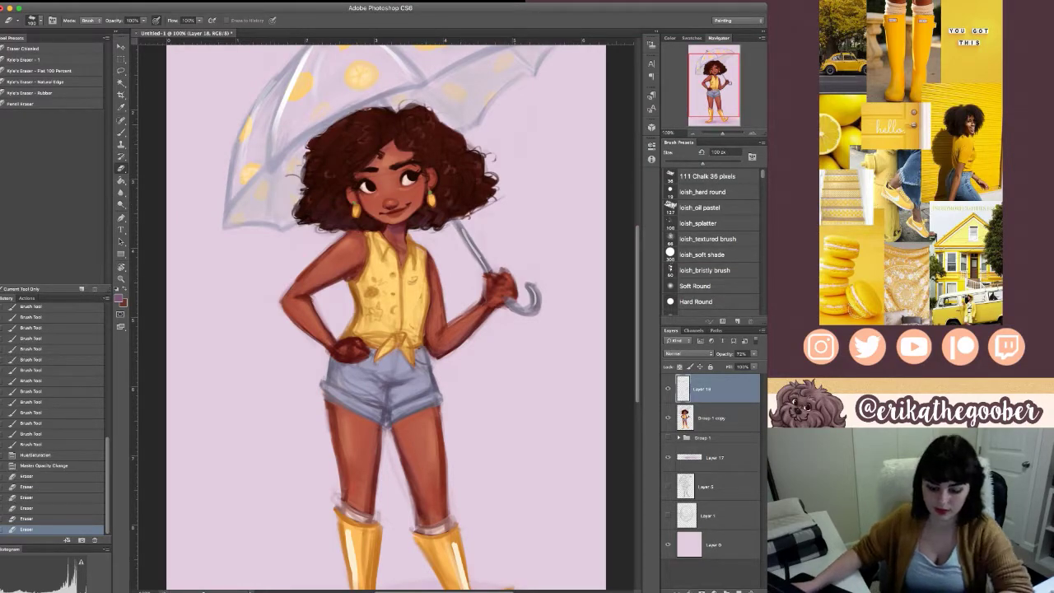
# - Add a new top layer in Overlay blending mode and pick a light pink for the brush
pyautogui.press('b')
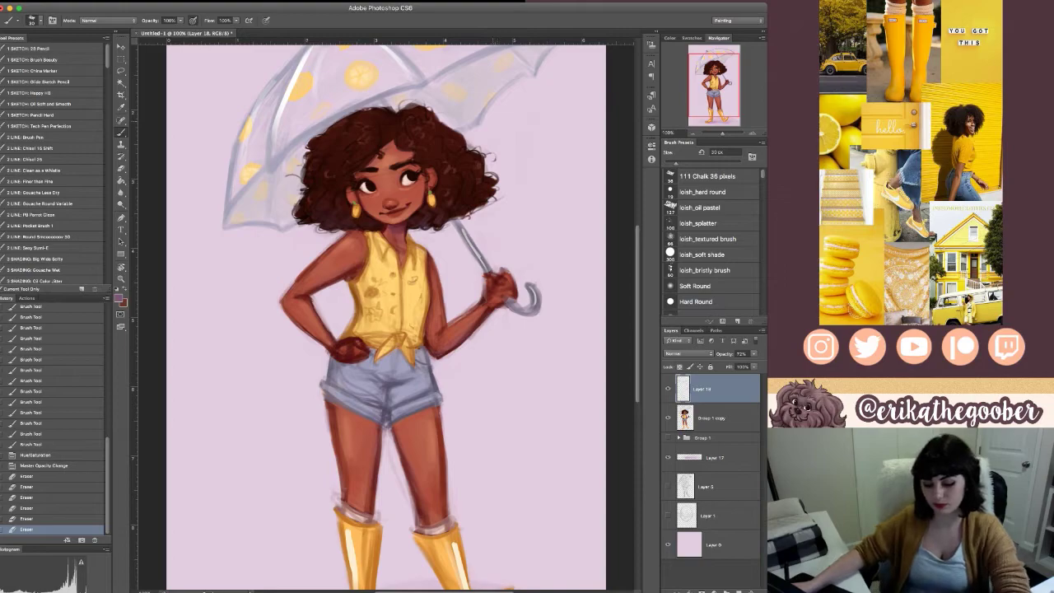
pyautogui.press('super+minus')
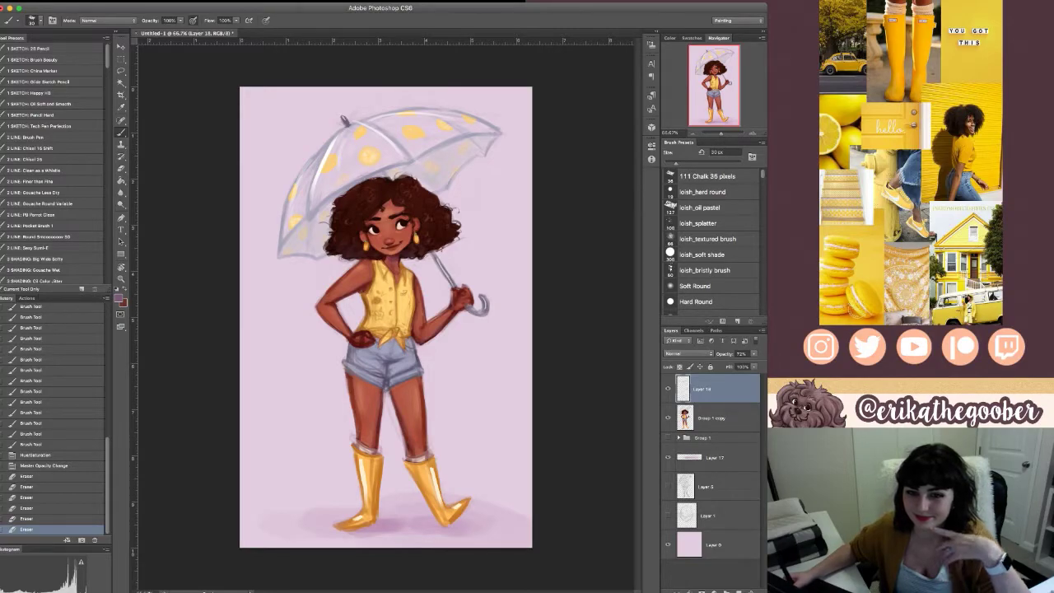
pyautogui.click(739, 591)
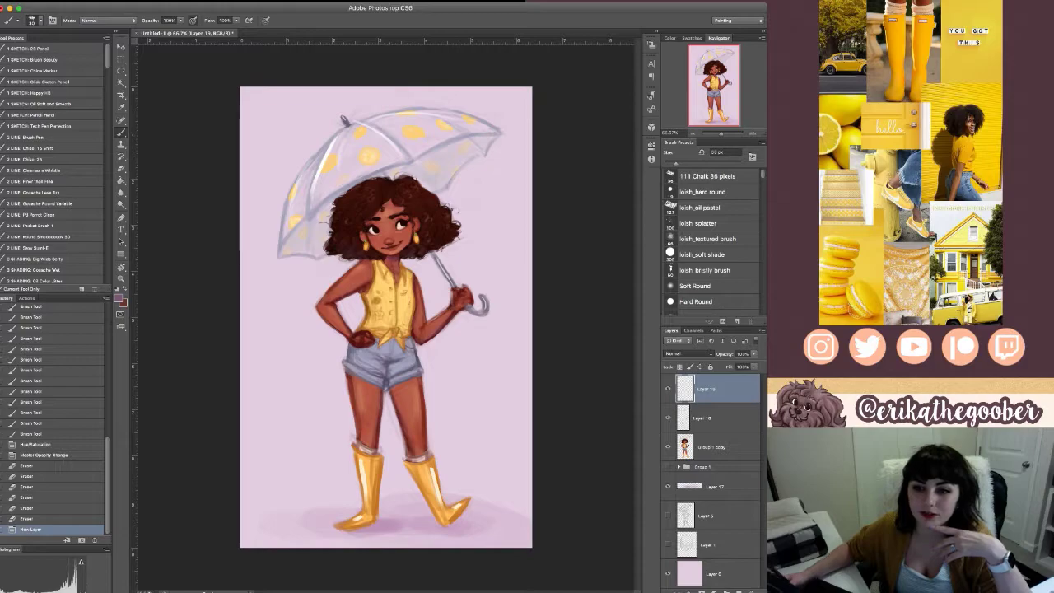
pyautogui.click(688, 353)
pyautogui.click(685, 483)
pyautogui.press('i')
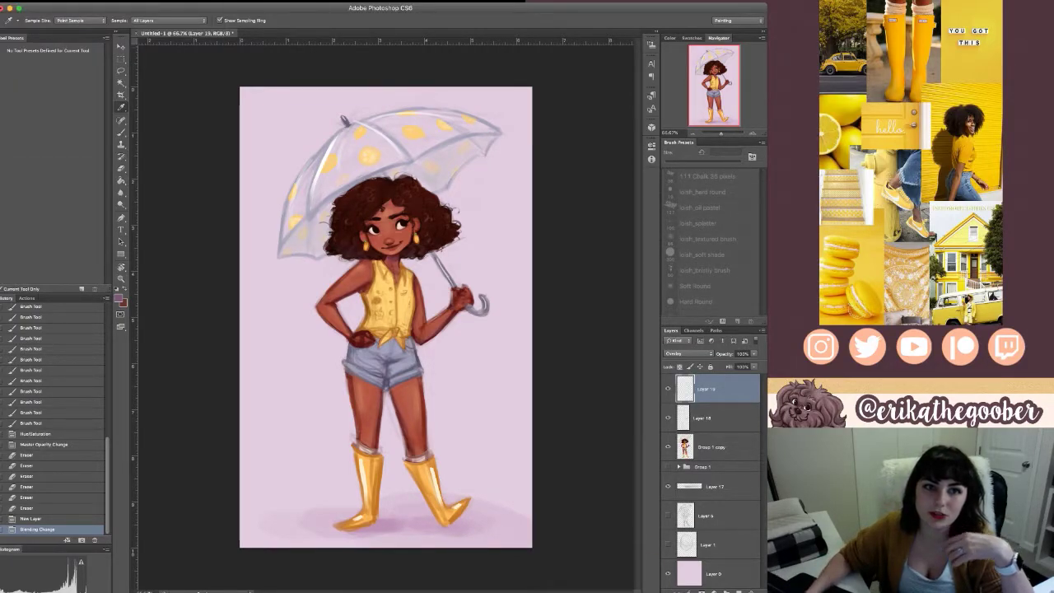
pyautogui.press('b')
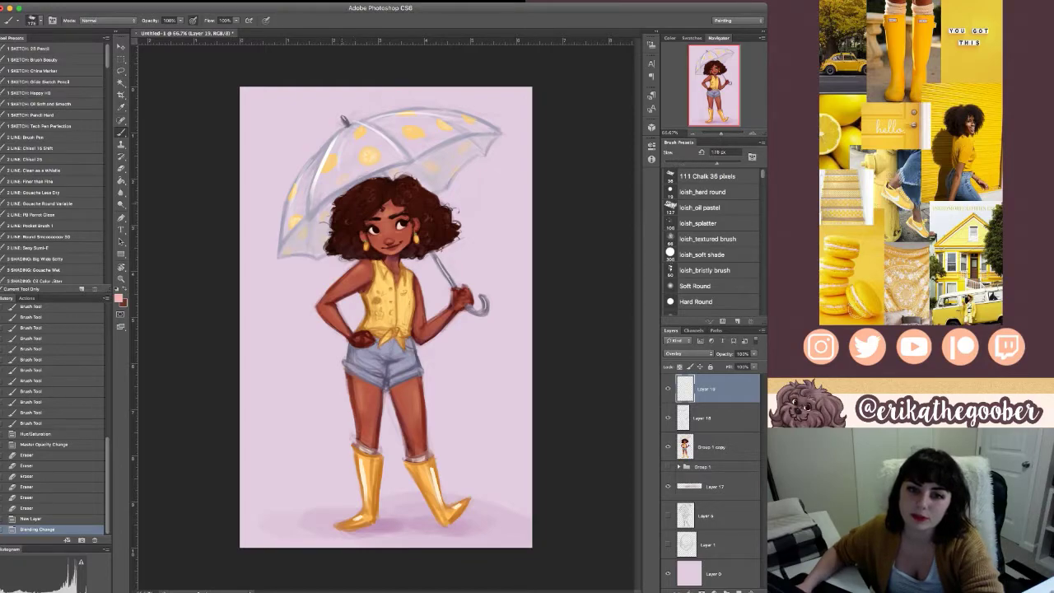
# - Brush a pink glow over the girl's face, bent arm, umbrella-holding hand and lower thighs
pyautogui.moveTo(374, 238); pyautogui.dragTo(402, 245)
pyautogui.moveTo(381, 235); pyautogui.dragTo(403, 240)
pyautogui.moveTo(359, 278)
pyautogui.mouseDown()
pyautogui.moveTo(369, 290)
pyautogui.moveTo(331, 314)
pyautogui.moveTo(367, 343)
pyautogui.mouseUp()
pyautogui.press('[')
pyautogui.press('[')
pyautogui.press('[')
pyautogui.moveTo(456, 293); pyautogui.dragTo(466, 301)
pyautogui.moveTo(363, 412); pyautogui.dragTo(372, 423)
pyautogui.moveTo(366, 415)
pyautogui.mouseDown()
pyautogui.moveTo(372, 430)
pyautogui.moveTo(417, 422)
pyautogui.mouseUp()
pyautogui.moveTo(410, 415); pyautogui.dragTo(419, 427)
pyautogui.moveTo(410, 418)
pyautogui.mouseDown()
pyautogui.moveTo(420, 430)
pyautogui.moveTo(373, 425)
pyautogui.mouseUp()
pyautogui.moveTo(364, 418); pyautogui.dragTo(374, 429)
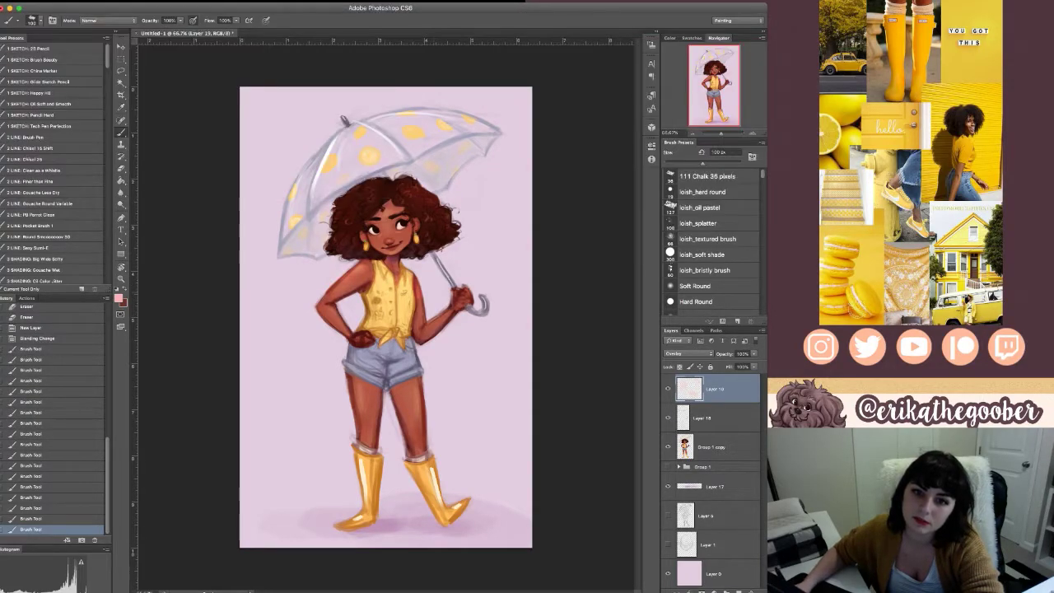
# - Add pink blush across the cheeks and nose with a smaller brush, and erase some around the eyes
pyautogui.press('[')
pyautogui.press('[')
pyautogui.press('[')
pyautogui.press('[')
pyautogui.press('[')
pyautogui.moveTo(372, 239)
pyautogui.mouseDown()
pyautogui.moveTo(405, 242)
pyautogui.moveTo(395, 245)
pyautogui.mouseUp()
pyautogui.press(']')
pyautogui.press(']')
pyautogui.press(']')
pyautogui.press(']')
pyautogui.press(']')
pyautogui.press(']')
pyautogui.press(']')
pyautogui.press(']')
pyautogui.press(']')
pyautogui.press(']')
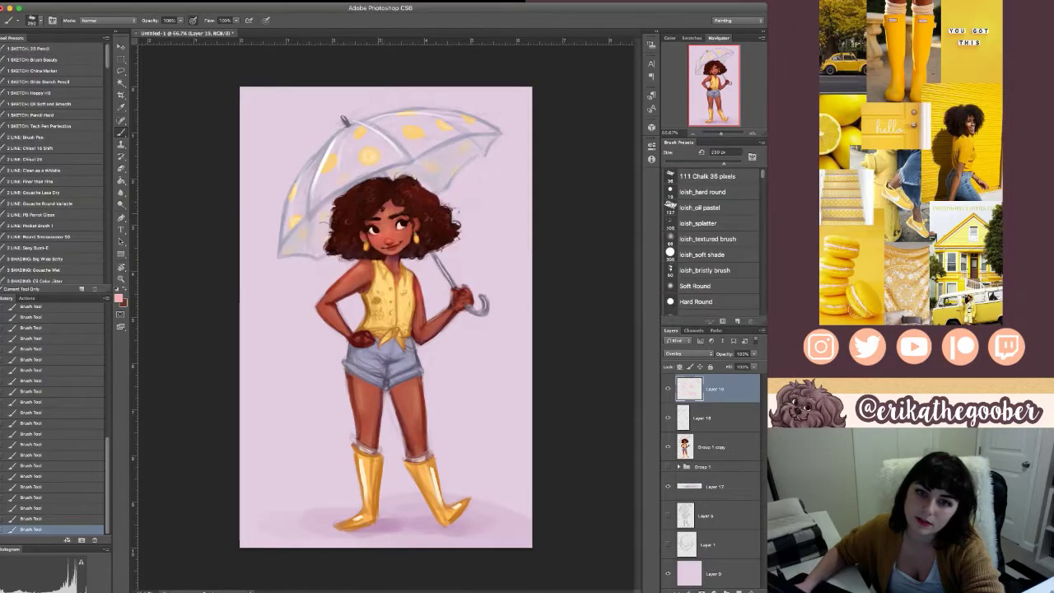
pyautogui.press('e')
pyautogui.moveTo(377, 237); pyautogui.dragTo(399, 234)
# - Dab small pink accents on the nose, lips, both hands, elbow and knees
pyautogui.press('b')
pyautogui.press('[')
pyautogui.press('[')
pyautogui.press('[')
pyautogui.press('[')
pyautogui.press(']')
pyautogui.moveTo(388, 240); pyautogui.dragTo(392, 241)
pyautogui.moveTo(389, 247); pyautogui.dragTo(394, 248)
pyautogui.press(']')
pyautogui.moveTo(458, 292); pyautogui.dragTo(464, 296)
pyautogui.moveTo(460, 298); pyautogui.dragTo(461, 306)
pyautogui.moveTo(354, 336); pyautogui.dragTo(367, 340)
pyautogui.moveTo(321, 305); pyautogui.dragTo(326, 313)
pyautogui.moveTo(366, 410)
pyautogui.mouseDown()
pyautogui.moveTo(371, 421)
pyautogui.moveTo(410, 421)
pyautogui.mouseUp()
pyautogui.moveTo(367, 412); pyautogui.dragTo(372, 424)
# - Brush a broader pink glow over the legs and the umbrella's front panel with a large brush
pyautogui.press(']')
pyautogui.press(']')
pyautogui.press(']')
pyautogui.press(']')
pyautogui.press(']')
pyautogui.press(']')
pyautogui.press(']')
pyautogui.press('[')
pyautogui.press('[')
pyautogui.press('[')
pyautogui.press('[')
pyautogui.press('[')
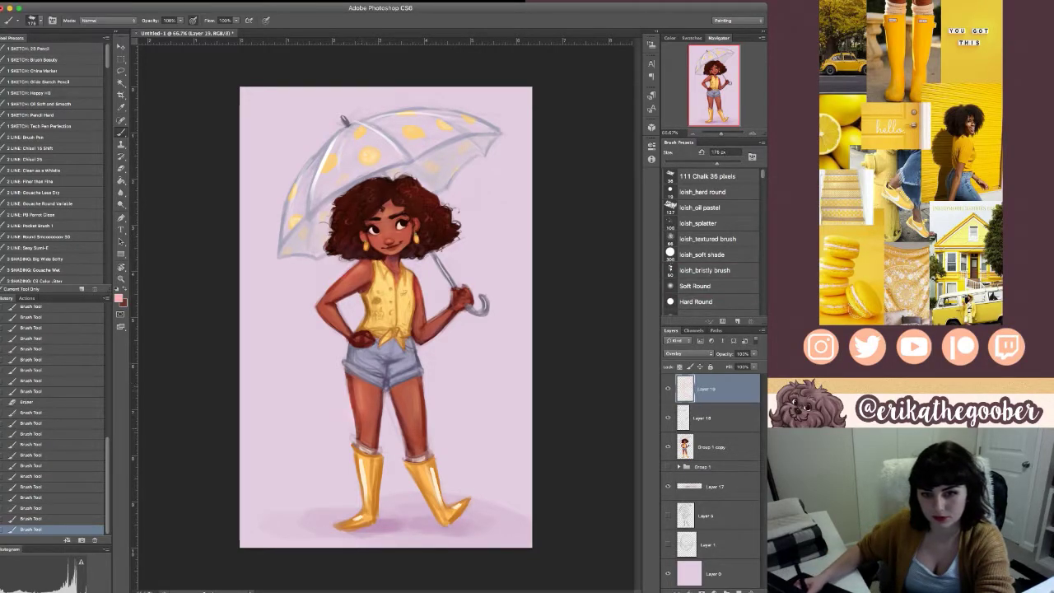
pyautogui.moveTo(362, 418)
pyautogui.mouseDown()
pyautogui.moveTo(367, 435)
pyautogui.moveTo(415, 434)
pyautogui.moveTo(418, 446)
pyautogui.mouseUp()
pyautogui.press(']')
pyautogui.moveTo(337, 152); pyautogui.dragTo(310, 203)
pyautogui.moveTo(340, 147); pyautogui.dragTo(324, 186)
pyautogui.press('[')
pyautogui.press('[')
pyautogui.press('[')
pyautogui.press('[')
pyautogui.press('[')
pyautogui.press('[')
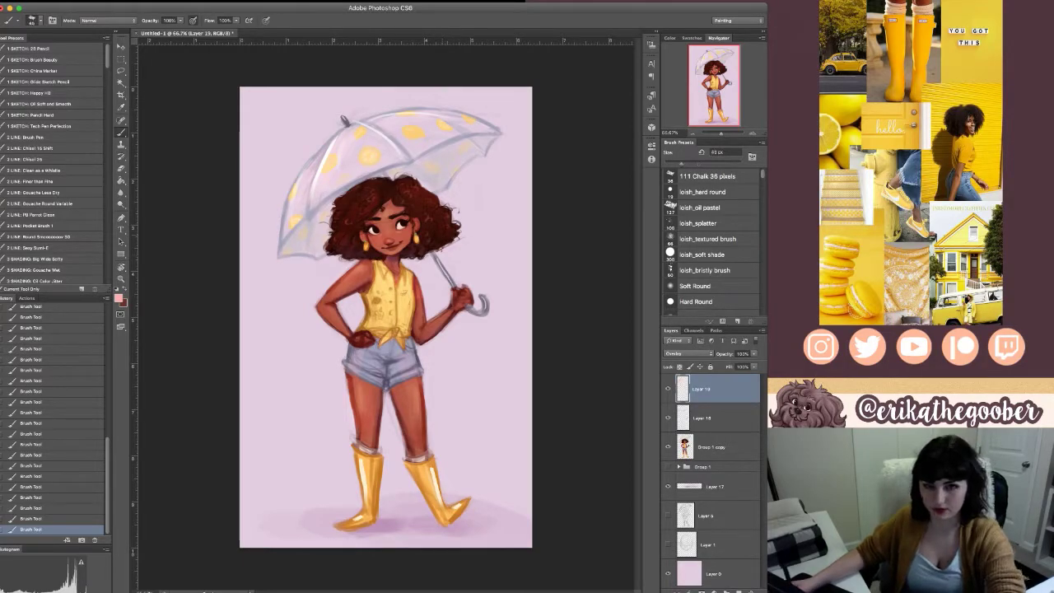
pyautogui.press('super+equal')
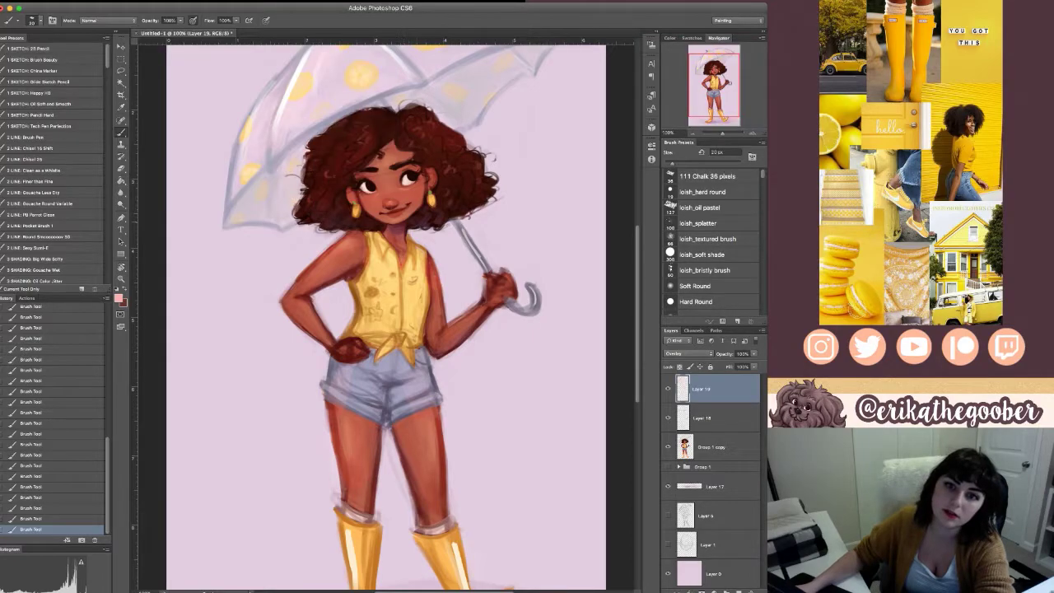
# - Undo the last three pink brush strokes on the Overlay glow layer
pyautogui.press(']')
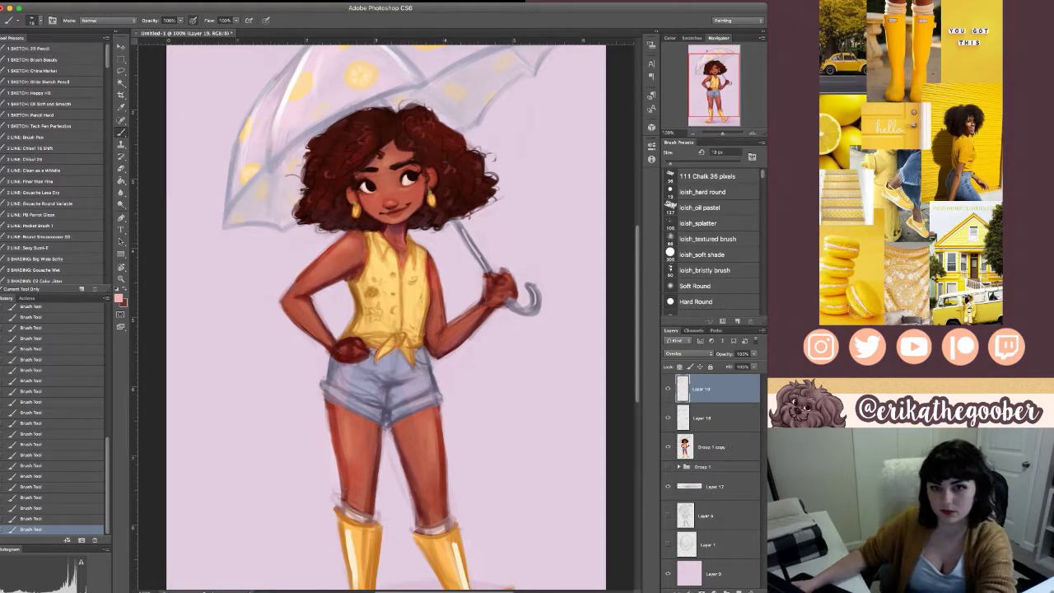
pyautogui.press('super+alt+z')
pyautogui.press('super+alt+z')
pyautogui.press('super+alt+z')
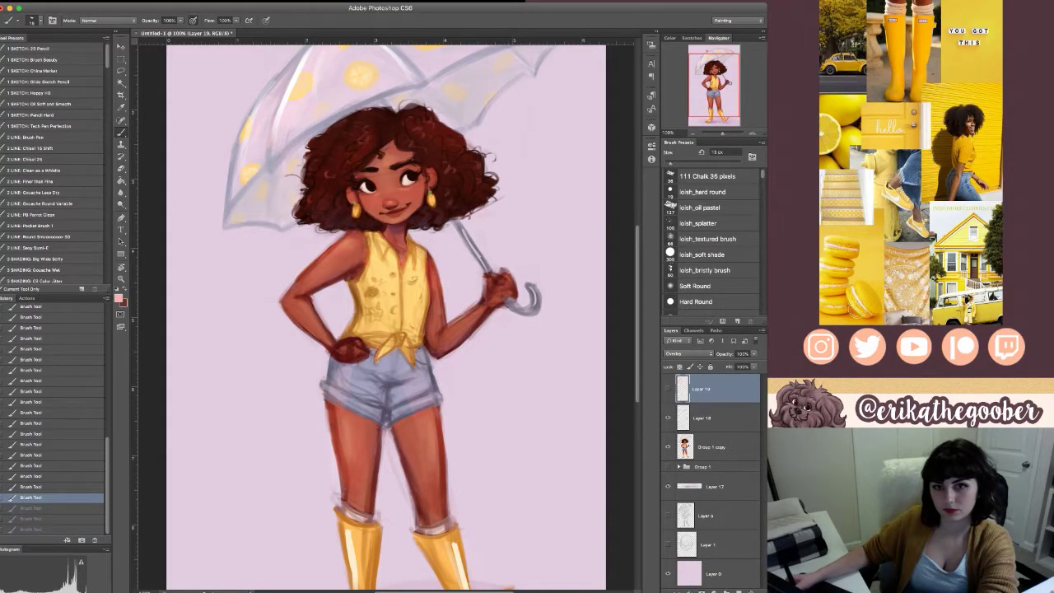
# - Lower the pink Overlay glow layer's opacity to 53% and compare the artwork with the layer hidden and shown
pyautogui.click(667, 389)
pyautogui.click(668, 389)
pyautogui.click(668, 388)
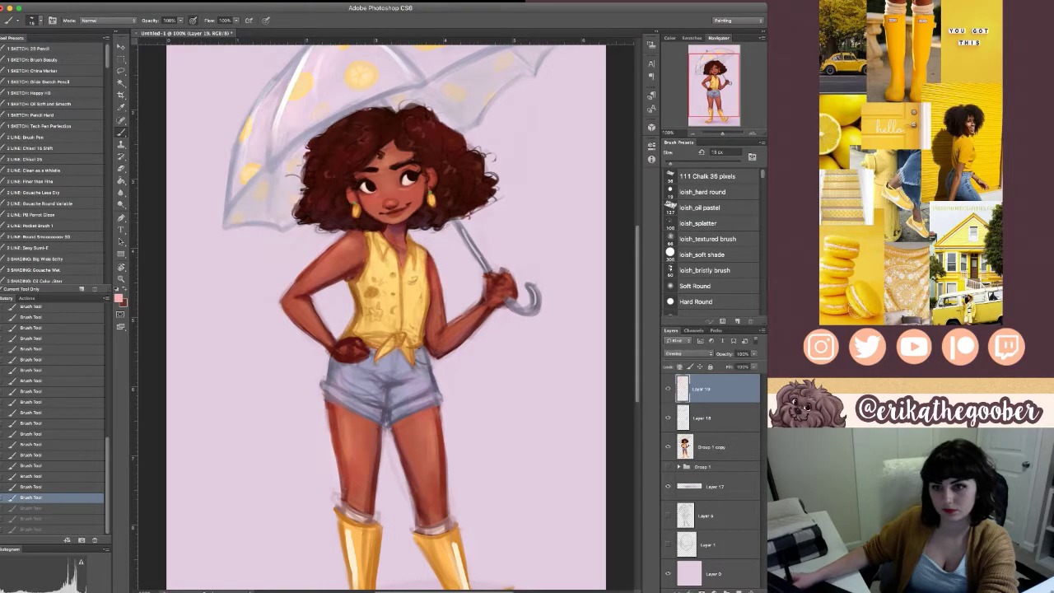
pyautogui.moveTo(725, 354); pyautogui.dragTo(700, 354)
pyautogui.click(668, 388)
pyautogui.click(668, 389)
pyautogui.click(668, 389)
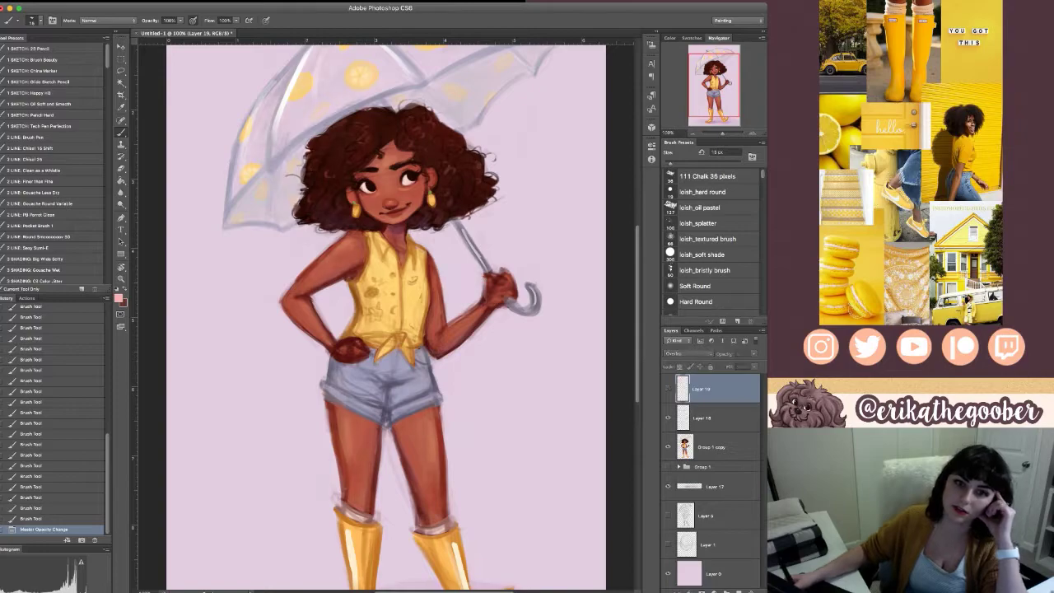
pyautogui.click(668, 389)
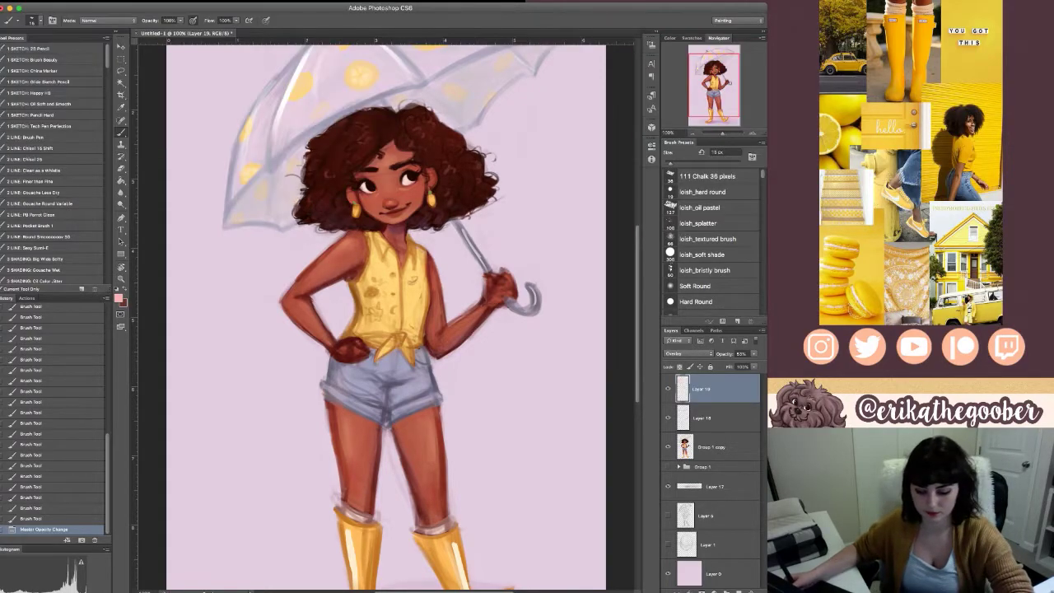
# - Try a white outline around the girl's arms and torso on a new layer above Group 1
pyautogui.press('super+minus')
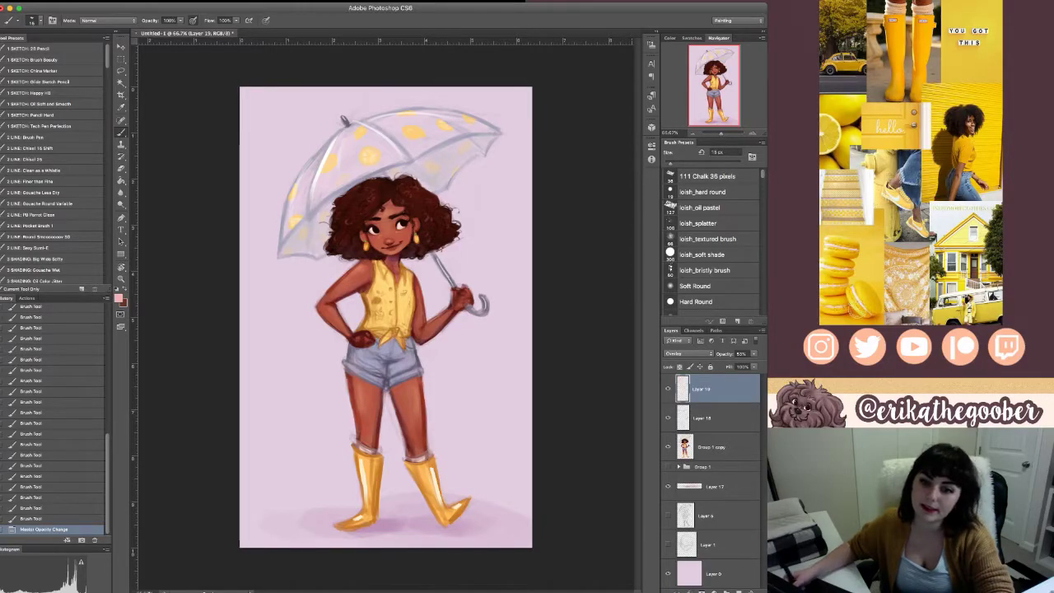
pyautogui.click(703, 467)
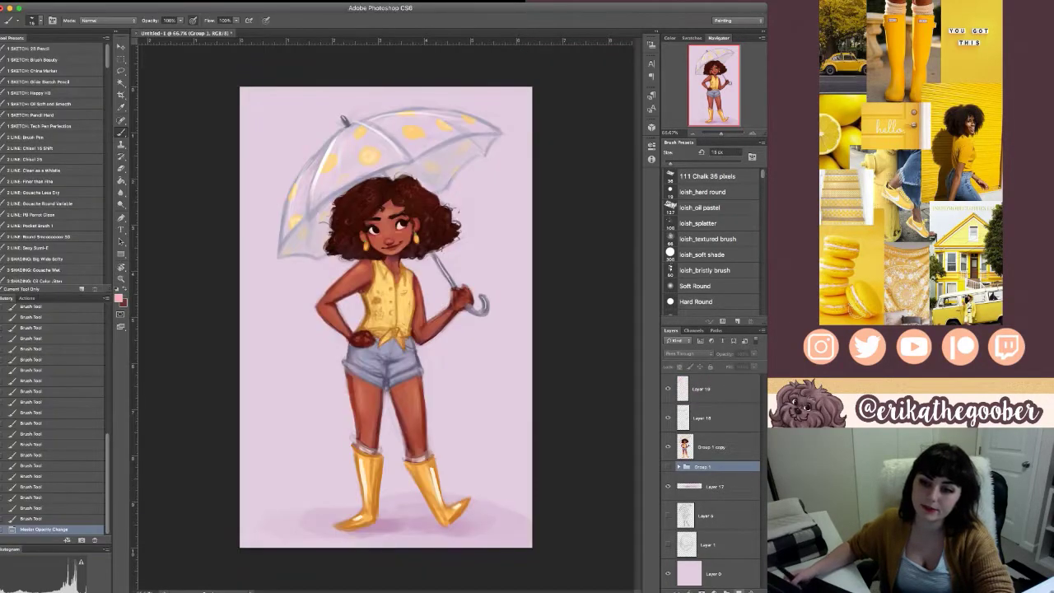
pyautogui.press('super+alt+shift+n')
pyautogui.press('i')
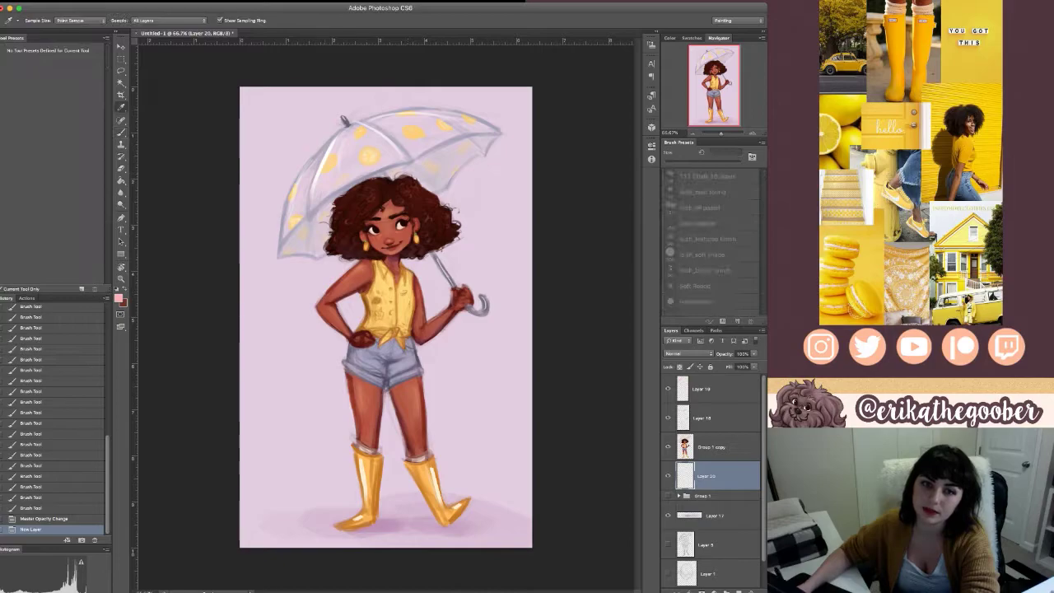
pyautogui.press('b')
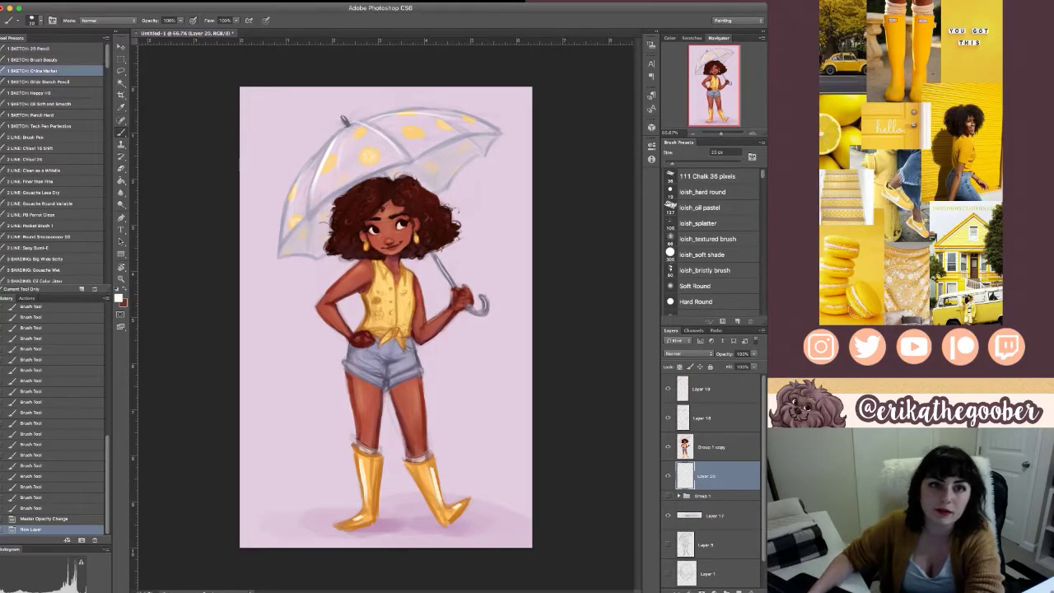
pyautogui.click(192, 21)
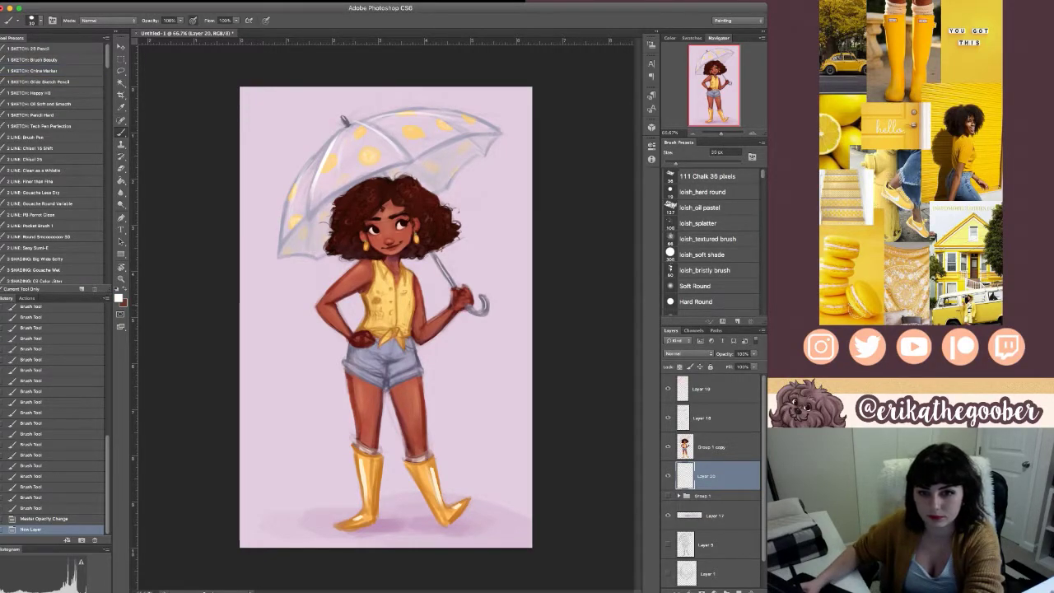
pyautogui.moveTo(329, 177); pyautogui.dragTo(412, 124)
pyautogui.moveTo(317, 202); pyautogui.dragTo(396, 148)
pyautogui.moveTo(362, 296)
pyautogui.mouseDown()
pyautogui.moveTo(364, 323)
pyautogui.moveTo(342, 309)
pyautogui.moveTo(354, 328)
pyautogui.mouseUp()
pyautogui.moveTo(352, 263)
pyautogui.mouseDown()
pyautogui.moveTo(315, 307)
pyautogui.moveTo(345, 338)
pyautogui.mouseUp()
pyautogui.moveTo(281, 256)
pyautogui.mouseDown()
pyautogui.moveTo(318, 260)
pyautogui.moveTo(290, 207)
pyautogui.moveTo(342, 123)
pyautogui.mouseUp()
pyautogui.moveTo(418, 276)
pyautogui.mouseDown()
pyautogui.moveTo(434, 339)
pyautogui.moveTo(462, 313)
pyautogui.mouseUp()
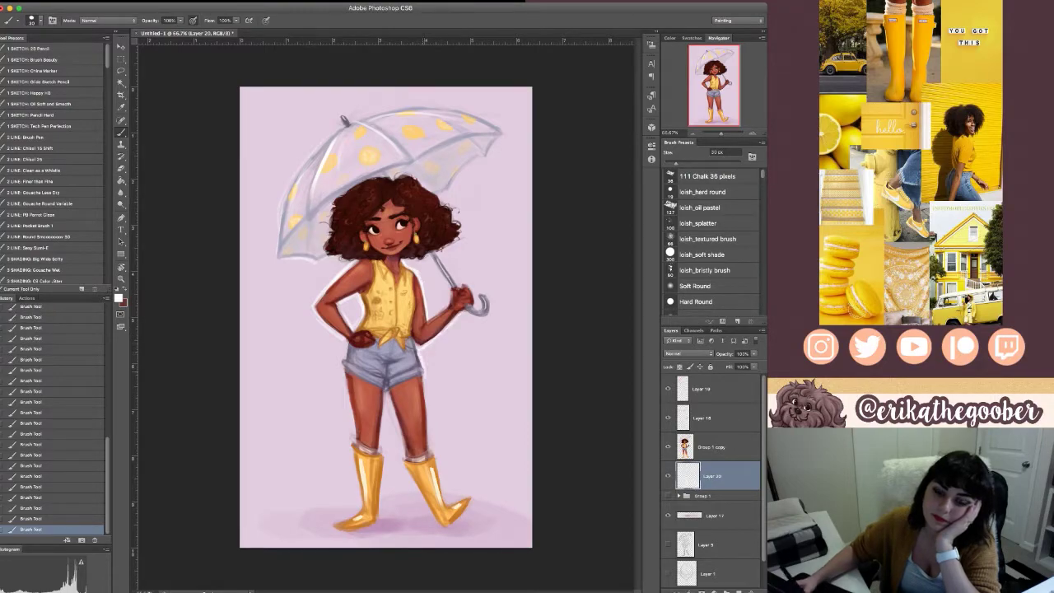
# - Extend the white outline around the legs and boots, and delete the outline layer
pyautogui.moveTo(422, 353)
pyautogui.mouseDown()
pyautogui.moveTo(426, 373)
pyautogui.moveTo(382, 454)
pyautogui.moveTo(379, 521)
pyautogui.mouseUp()
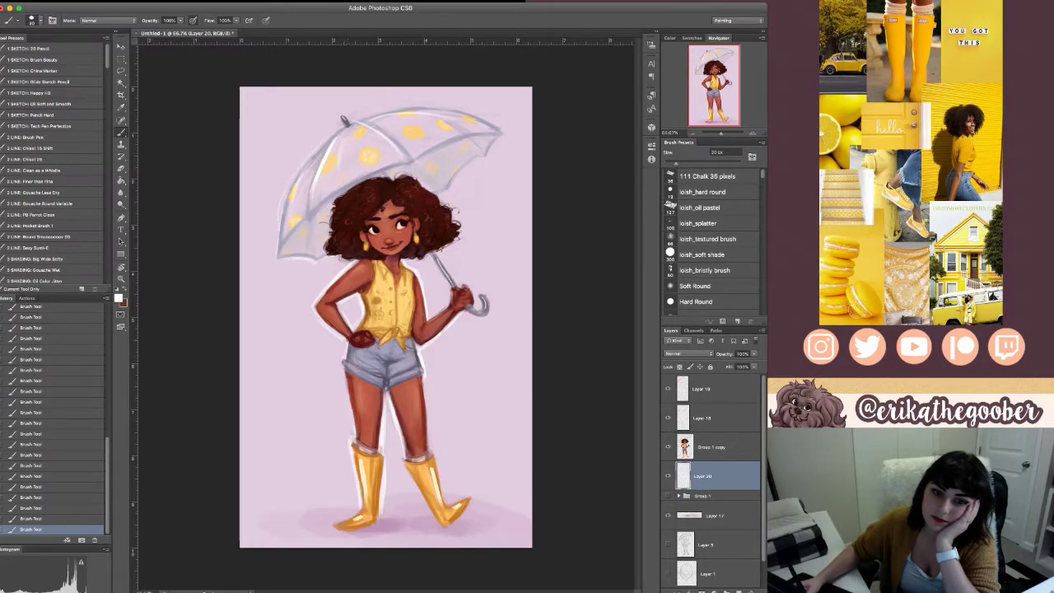
pyautogui.moveTo(345, 377); pyautogui.dragTo(352, 428)
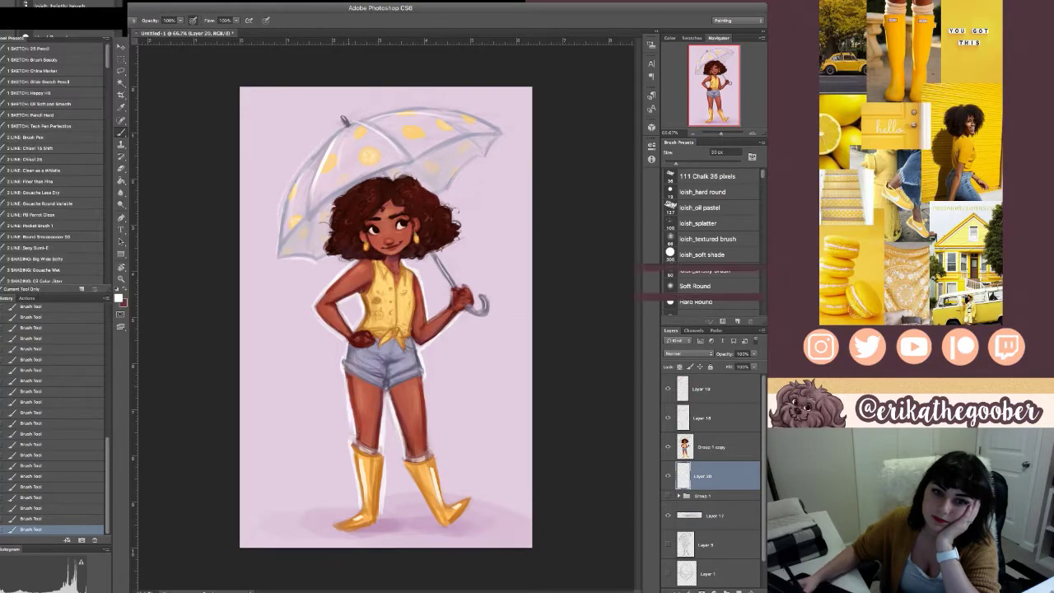
pyautogui.moveTo(424, 401); pyautogui.dragTo(429, 436)
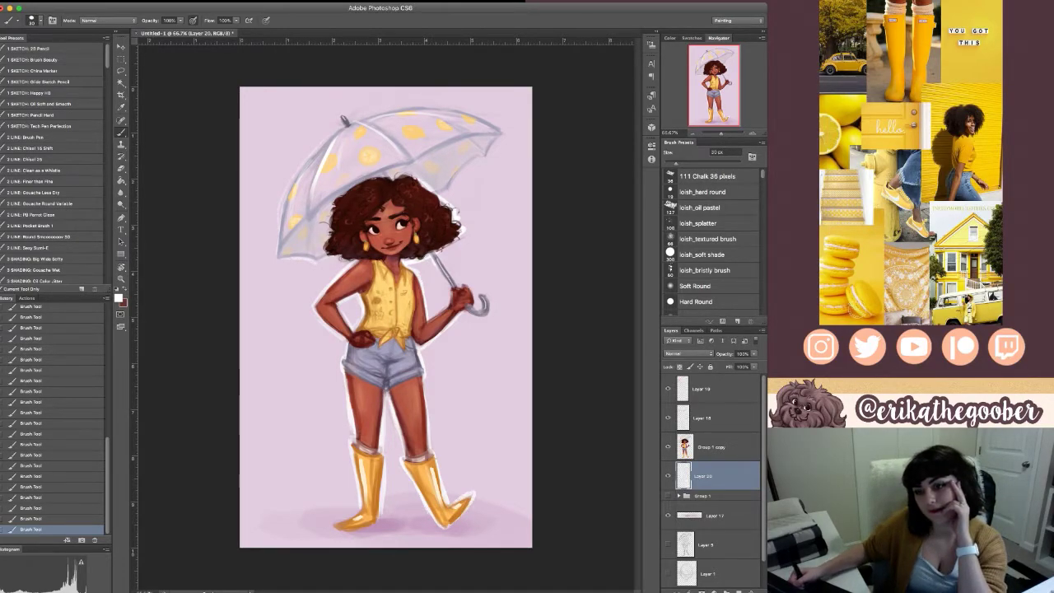
pyautogui.press('Delete')
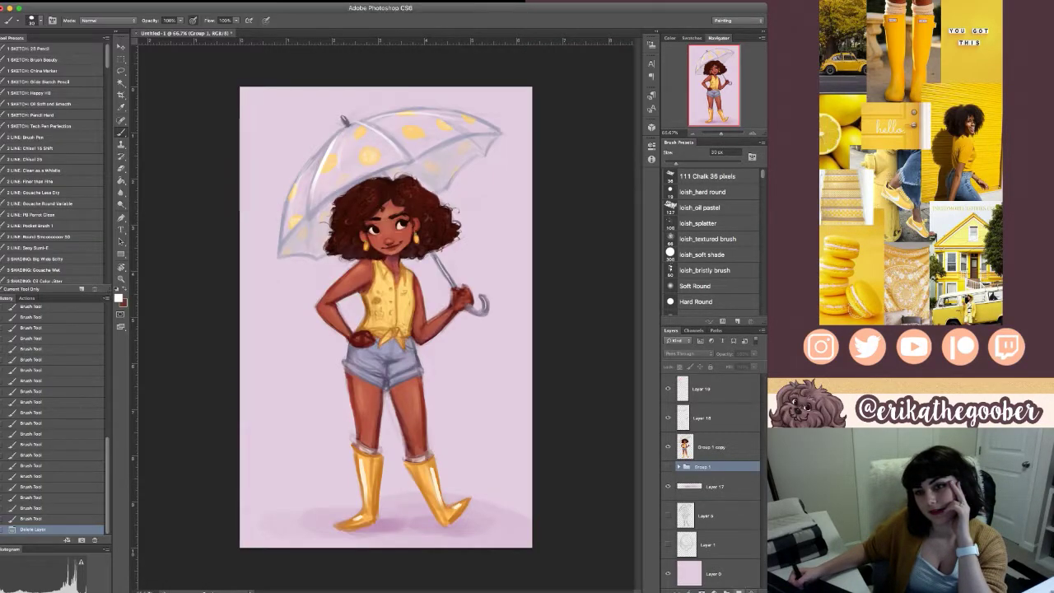
# - Try a broad pale brush stroke on the background beside the bent arm, on Layer 17
pyautogui.click(715, 487)
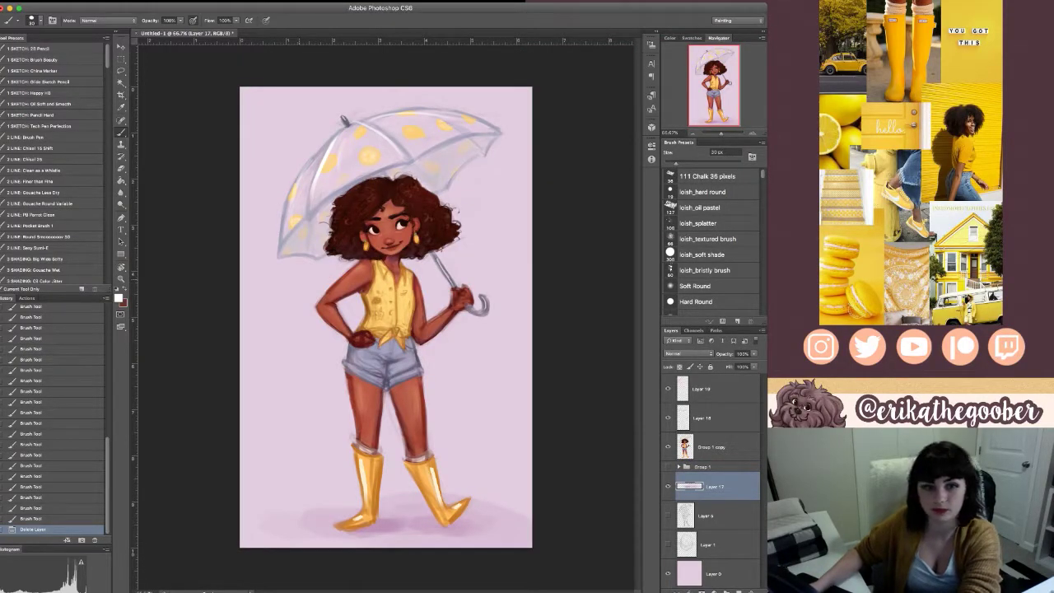
pyautogui.press('alt')
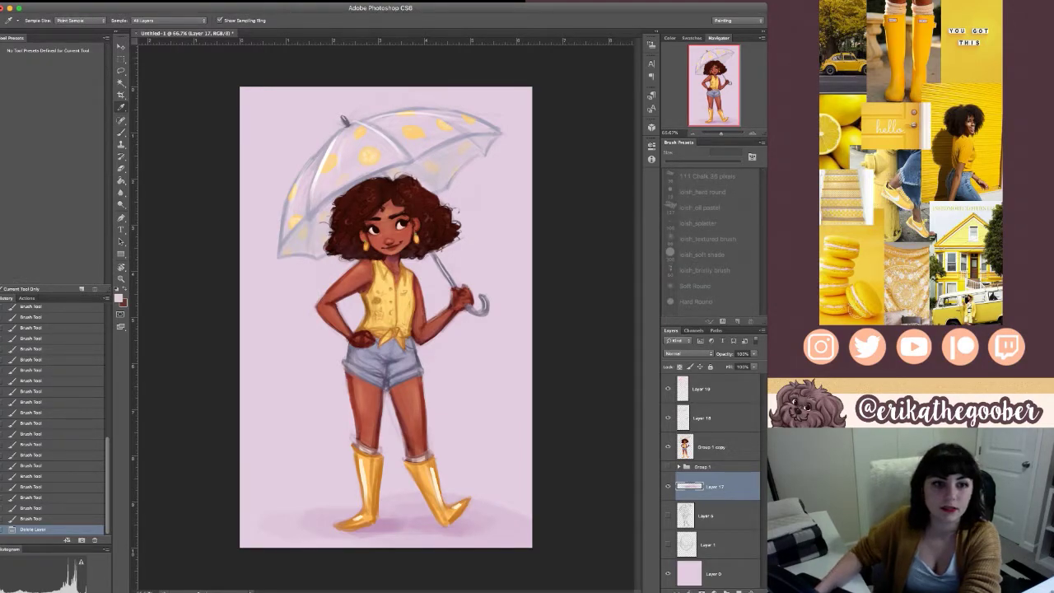
pyautogui.press(']')
pyautogui.press(']')
pyautogui.moveTo(290, 270)
pyautogui.mouseDown()
pyautogui.moveTo(306, 320)
pyautogui.moveTo(328, 331)
pyautogui.moveTo(323, 306)
pyautogui.moveTo(363, 284)
pyautogui.mouseUp()
pyautogui.press('super+z')
pyautogui.click(703, 467)
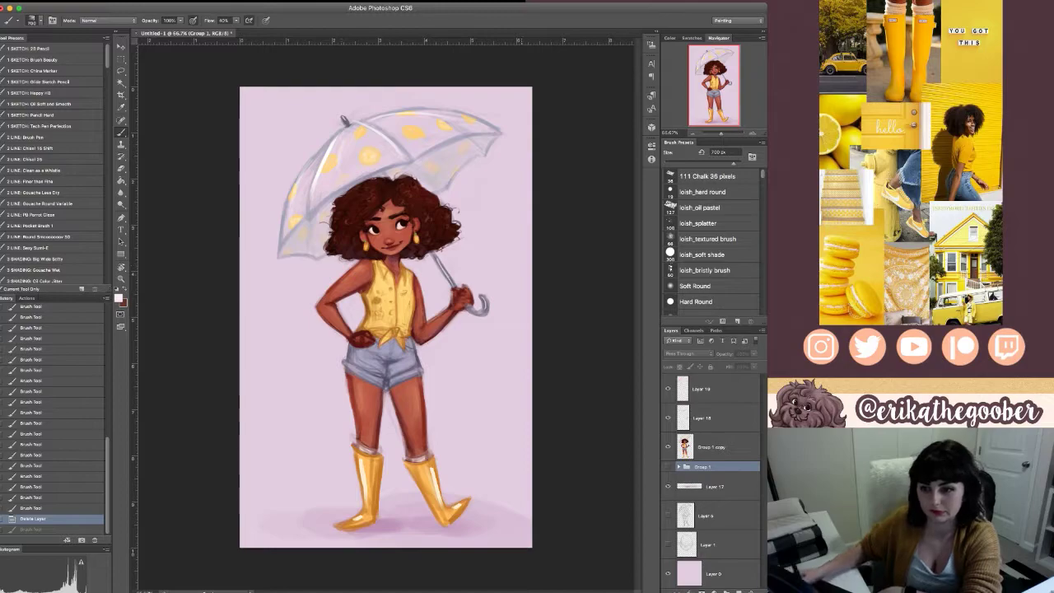
# - Paint pale textured patches behind the girl's arms and hips on Layer 17 with a large brush
pyautogui.click(716, 487)
pyautogui.moveTo(324, 334)
pyautogui.mouseDown()
pyautogui.moveTo(302, 275)
pyautogui.moveTo(311, 345)
pyautogui.moveTo(329, 381)
pyautogui.mouseUp()
pyautogui.press('[')
pyautogui.press('[')
pyautogui.moveTo(428, 267); pyautogui.dragTo(438, 308)
pyautogui.moveTo(461, 262); pyautogui.dragTo(445, 375)
pyautogui.moveTo(466, 331); pyautogui.dragTo(446, 369)
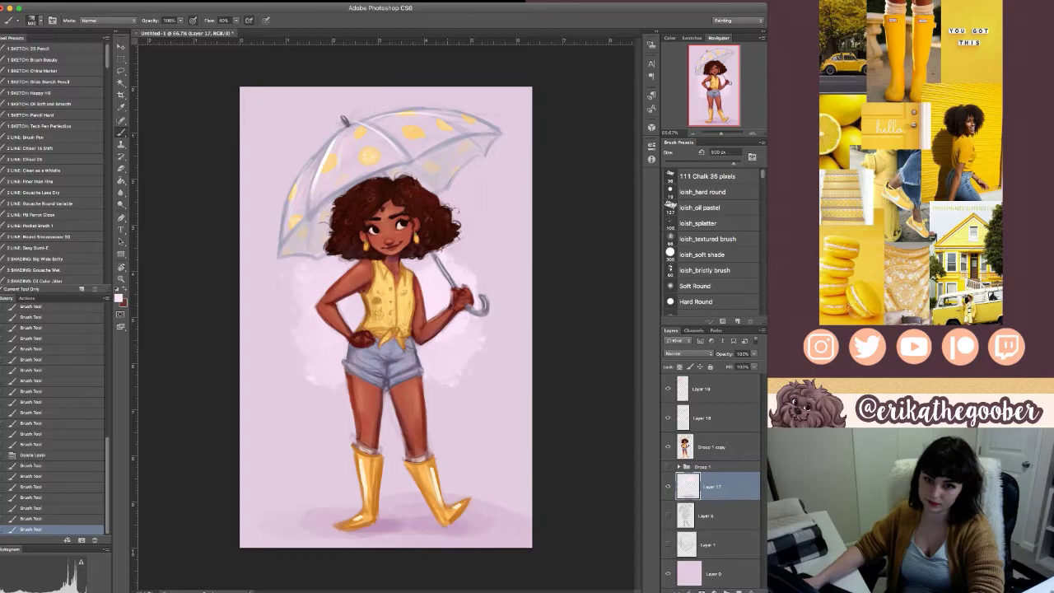
# - Extend the pale background patches down both sides of the girl's hips and thighs
pyautogui.moveTo(323, 375); pyautogui.dragTo(336, 423)
pyautogui.moveTo(299, 350); pyautogui.dragTo(295, 412)
pyautogui.moveTo(285, 337); pyautogui.dragTo(272, 387)
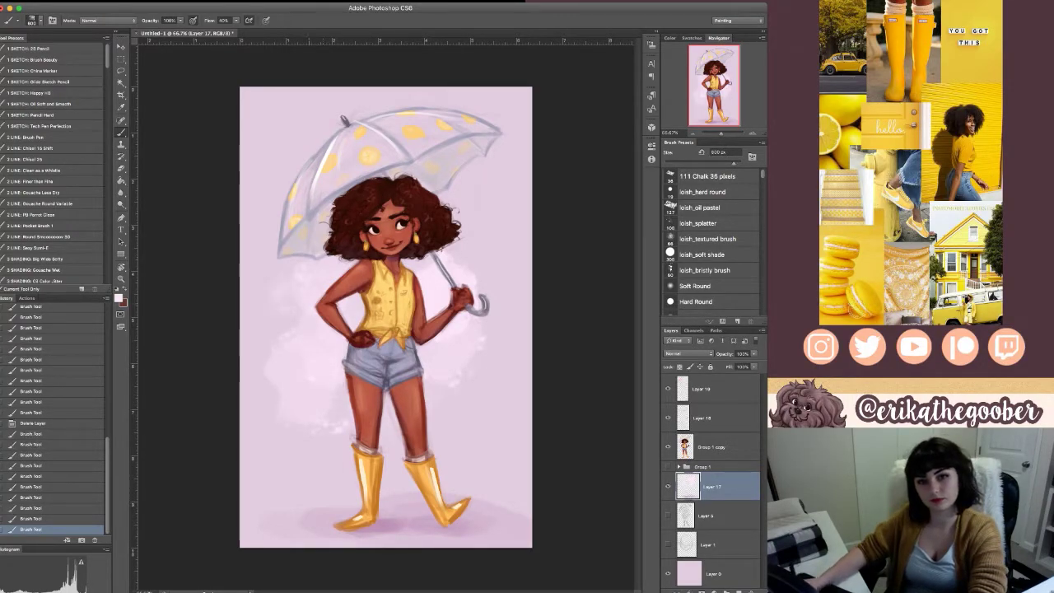
pyautogui.moveTo(485, 350)
pyautogui.mouseDown()
pyautogui.moveTo(496, 371)
pyautogui.moveTo(449, 420)
pyautogui.mouseUp()
pyautogui.moveTo(284, 370); pyautogui.dragTo(309, 420)
# - Spread the pale background texture around the hair, the umbrella and the lower legs
pyautogui.moveTo(471, 187)
pyautogui.mouseDown()
pyautogui.moveTo(458, 216)
pyautogui.moveTo(489, 269)
pyautogui.mouseUp()
pyautogui.moveTo(368, 169); pyautogui.dragTo(342, 183)
pyautogui.moveTo(486, 362); pyautogui.dragTo(499, 403)
pyautogui.moveTo(448, 438); pyautogui.dragTo(444, 461)
pyautogui.moveTo(305, 428); pyautogui.dragTo(321, 469)
pyautogui.moveTo(272, 140); pyautogui.dragTo(274, 217)
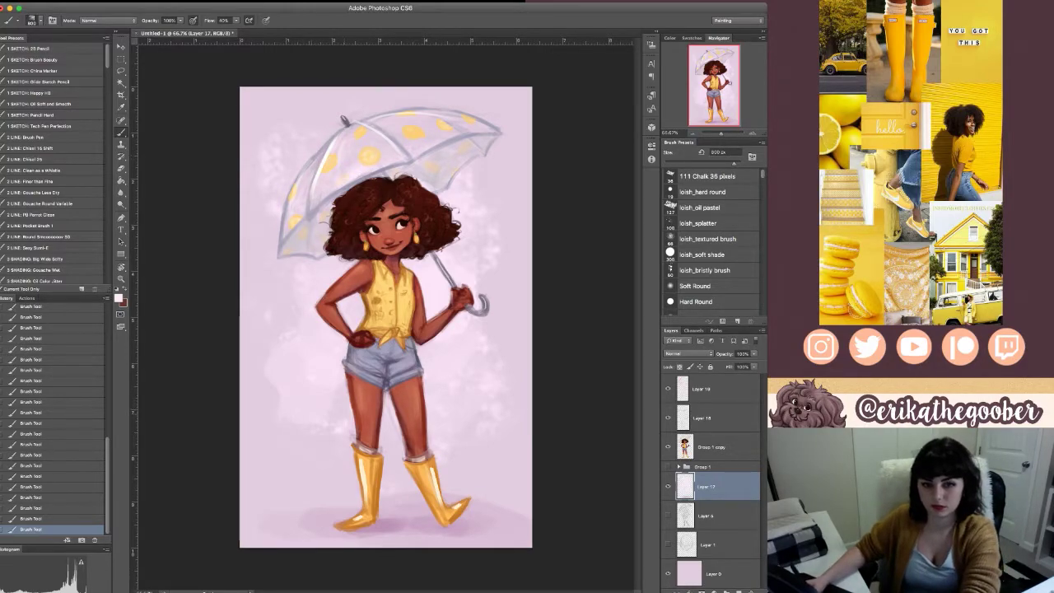
# - Soften the edges of the pale background patches with the Big Wide Softy shading brush at varying sizes
pyautogui.click(37, 259)
pyautogui.press('[')
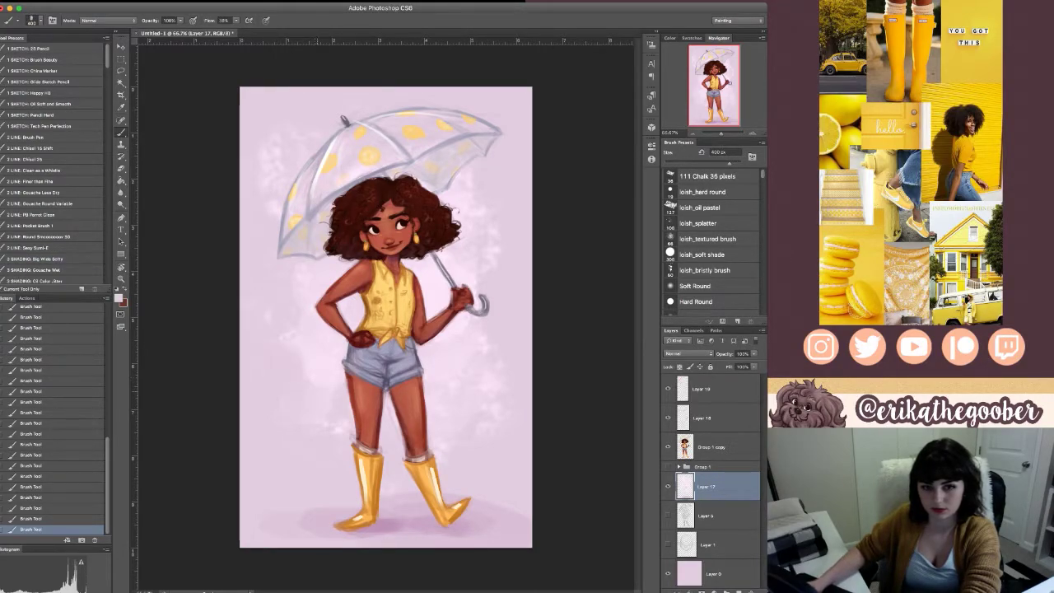
pyautogui.moveTo(319, 366); pyautogui.dragTo(319, 378)
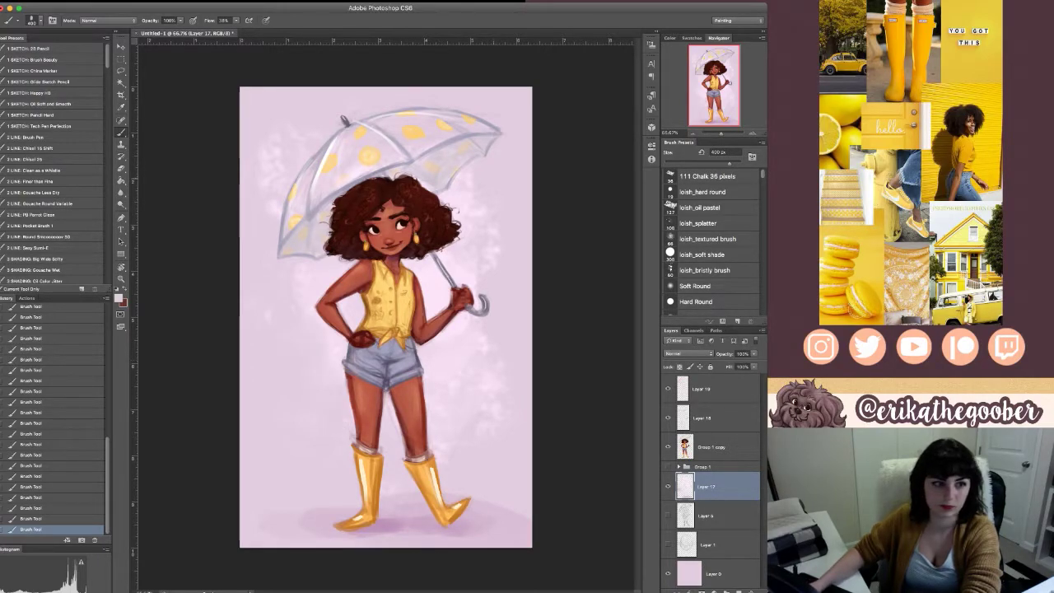
pyautogui.moveTo(440, 430); pyautogui.dragTo(441, 450)
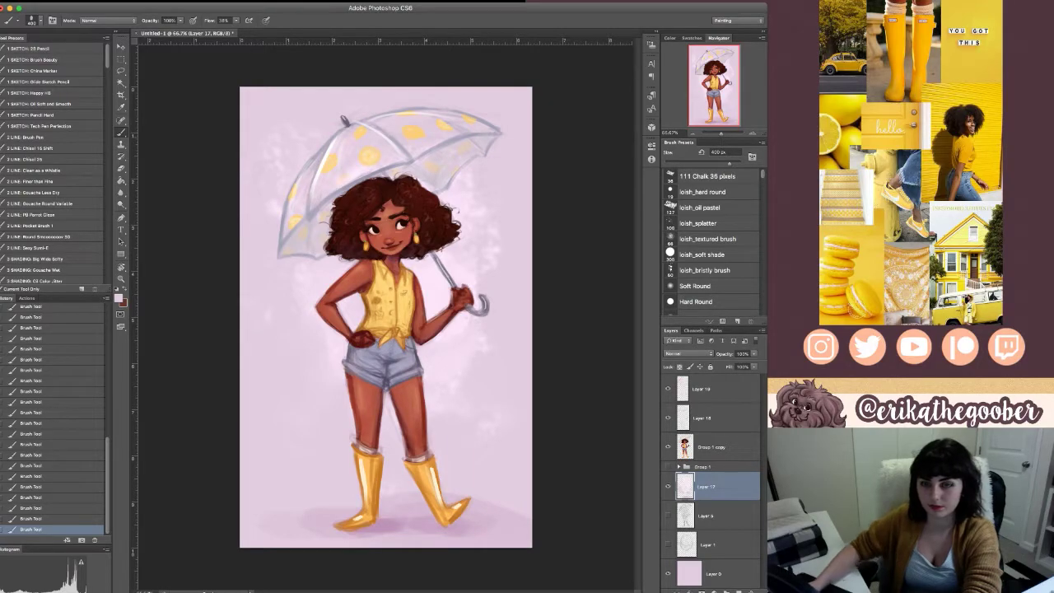
pyautogui.press('[')
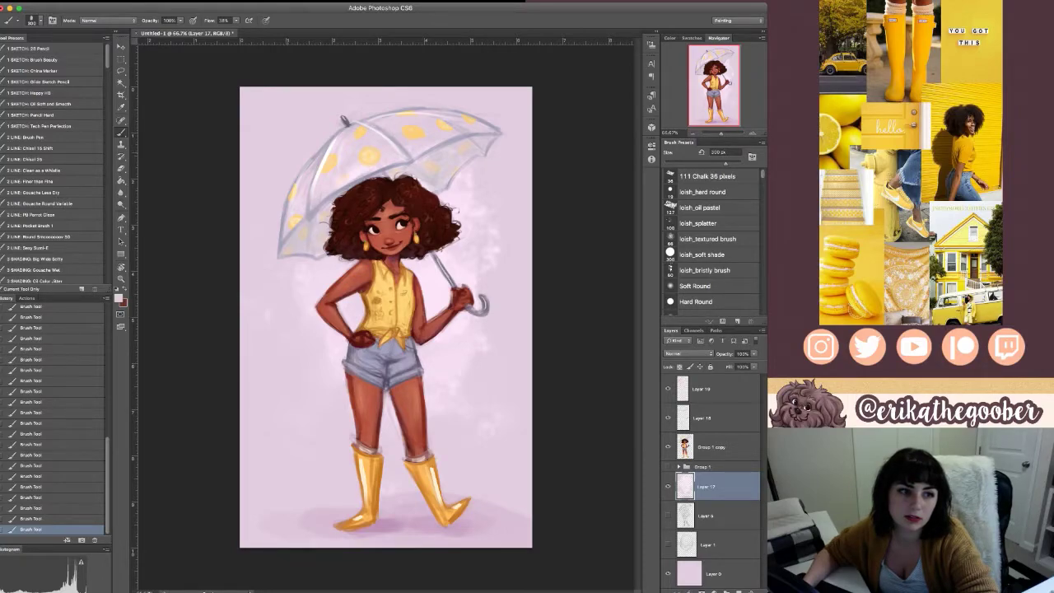
pyautogui.press(']')
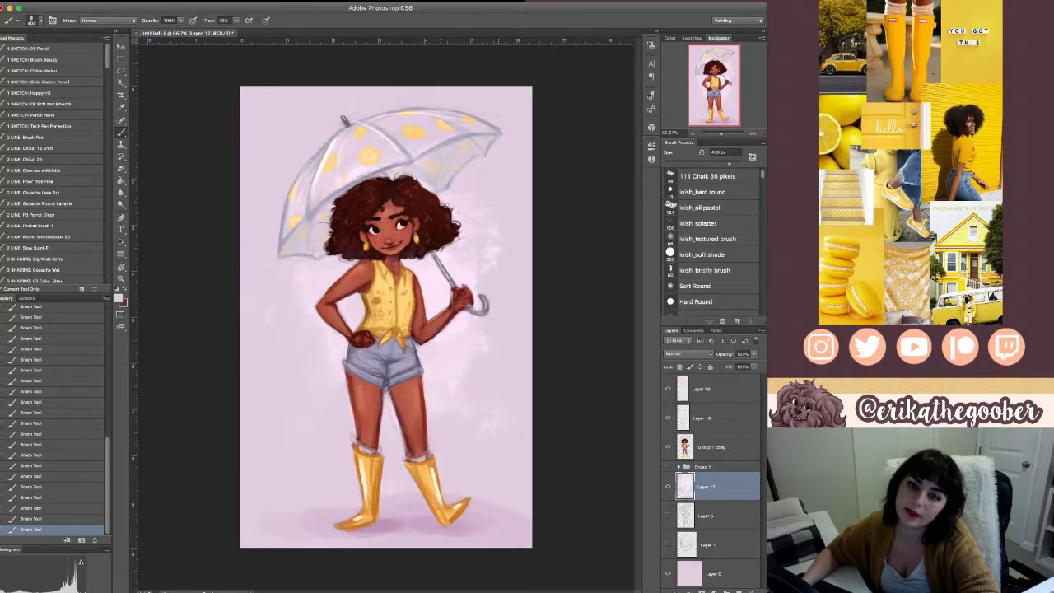
pyautogui.press('[')
pyautogui.press('[')
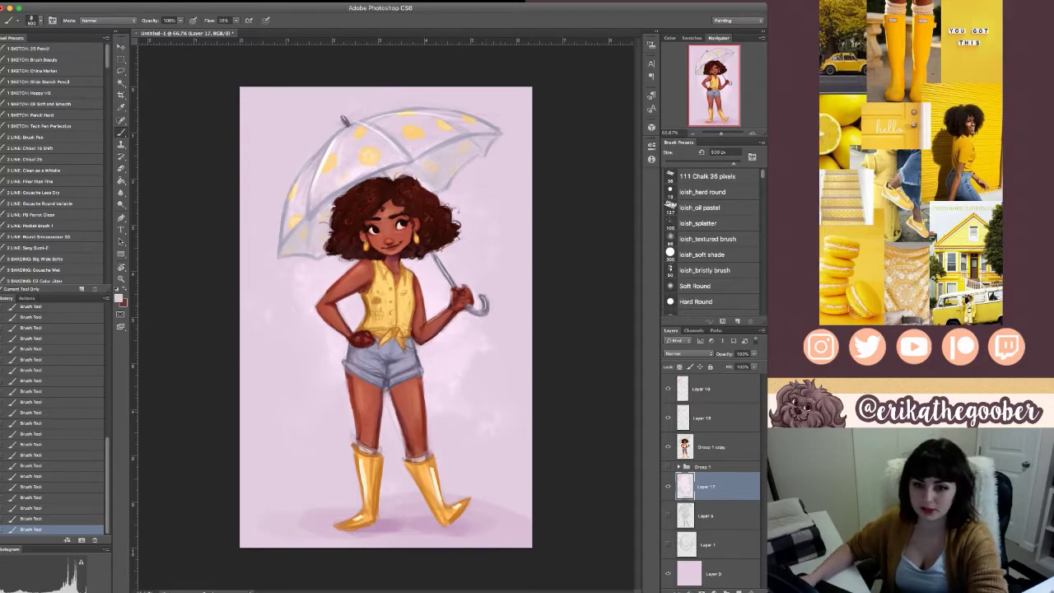
# - Blend the background into a smooth pale glow around the girl, resampling lilac tones with a 400 px soft brush
pyautogui.press('i')
pyautogui.press('b')
pyautogui.press(']')
pyautogui.press(']')
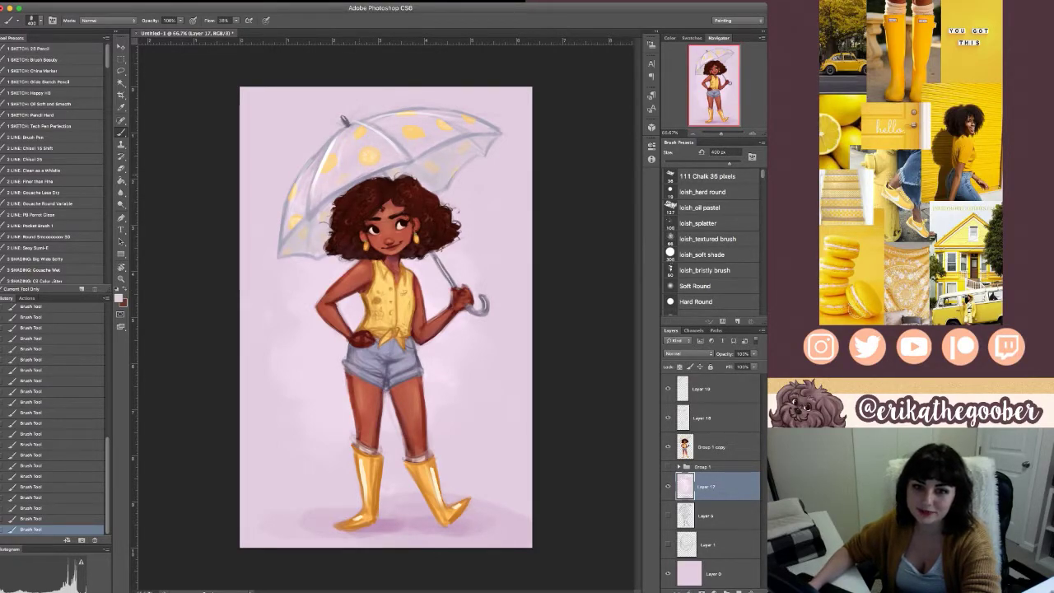
pyautogui.keyDown('alt'); pyautogui.click(353, 307); pyautogui.keyUp('alt')
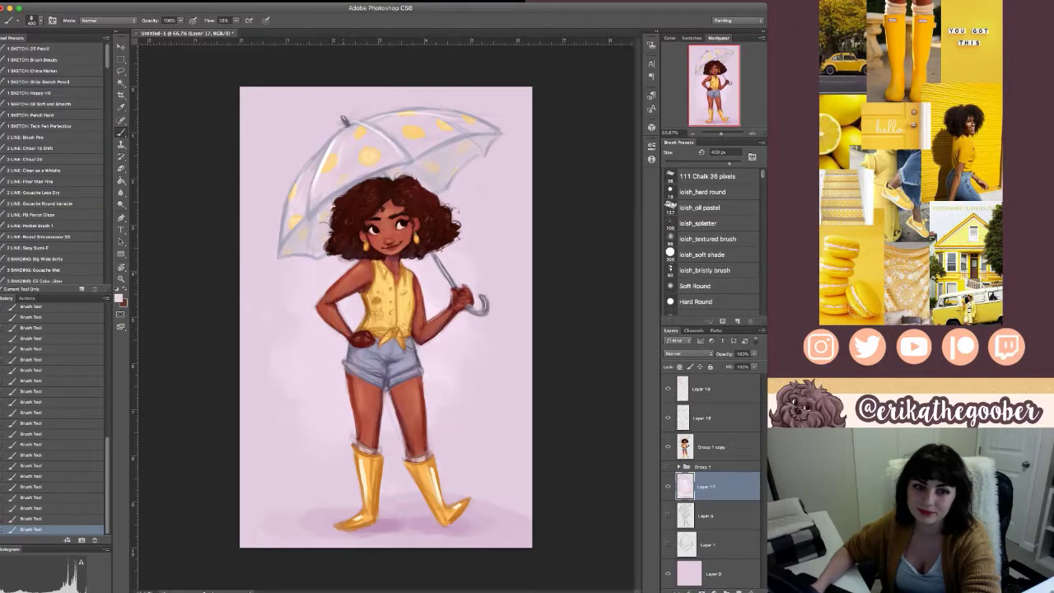
pyautogui.press('i')
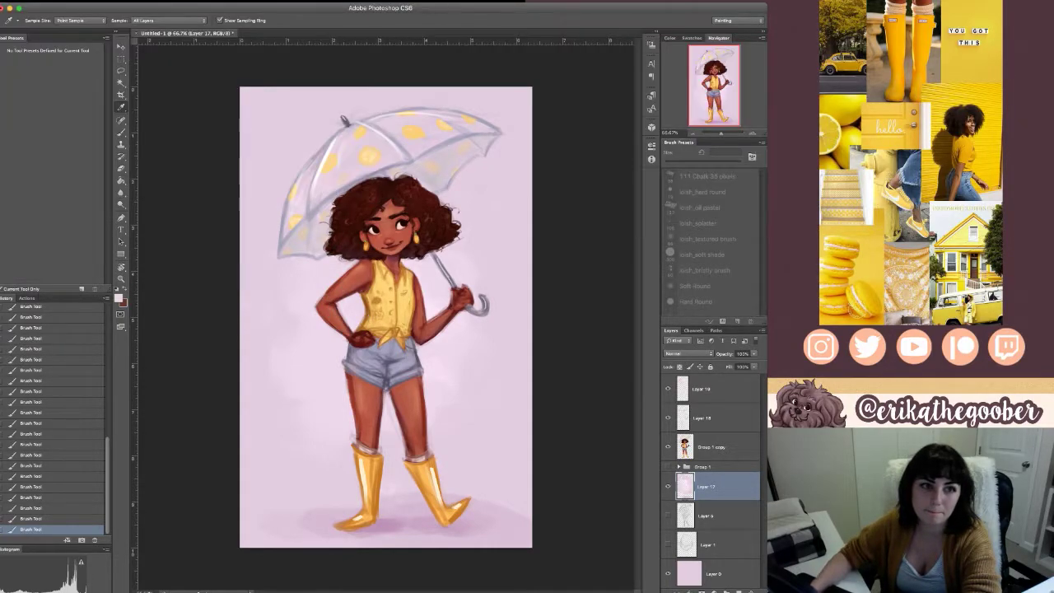
pyautogui.press('b')
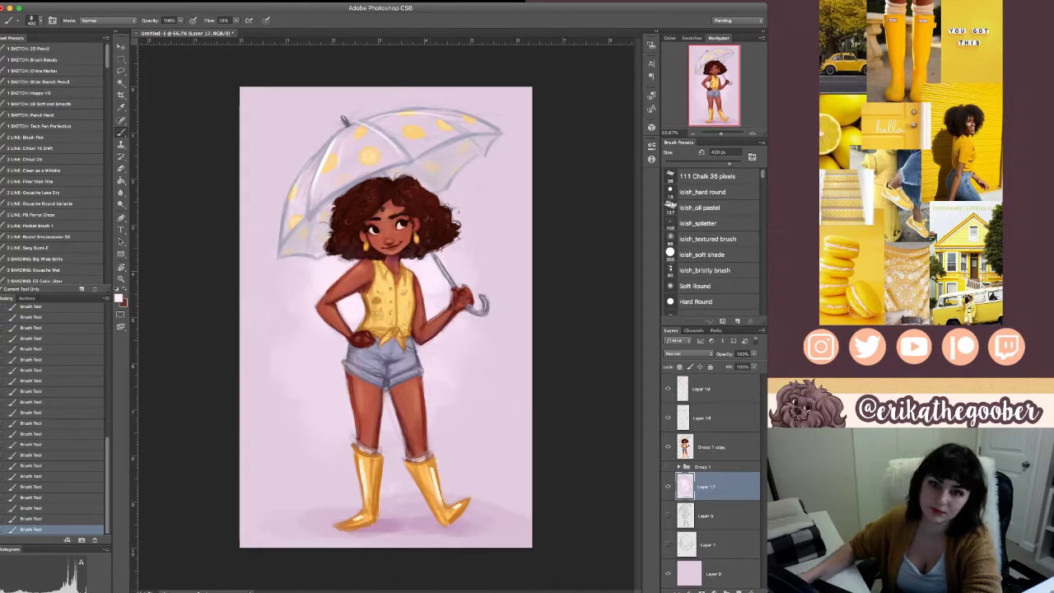
# - Touch up small details on the girl's upper body in Group 1 copy with a small 111 Chalk brush
pyautogui.click(711, 447)
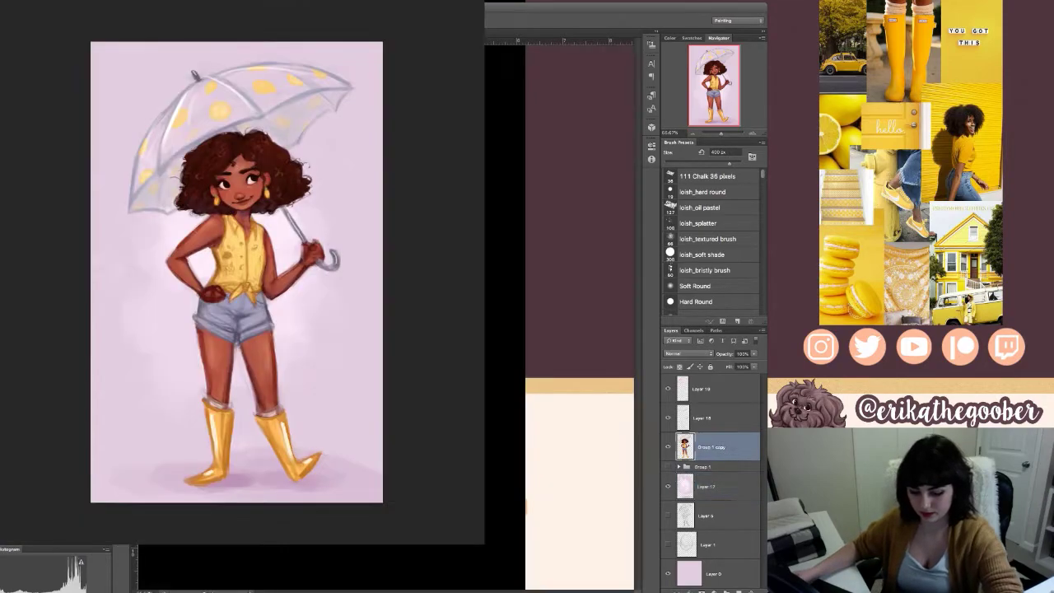
pyautogui.press('super+plus')
pyautogui.press('super+plus')
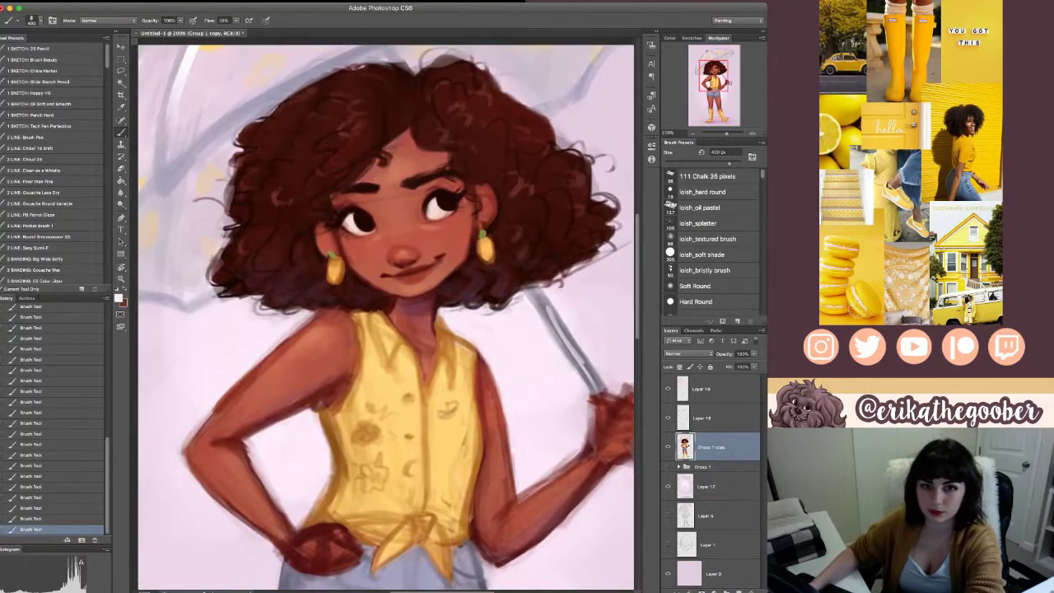
pyautogui.press('alt')
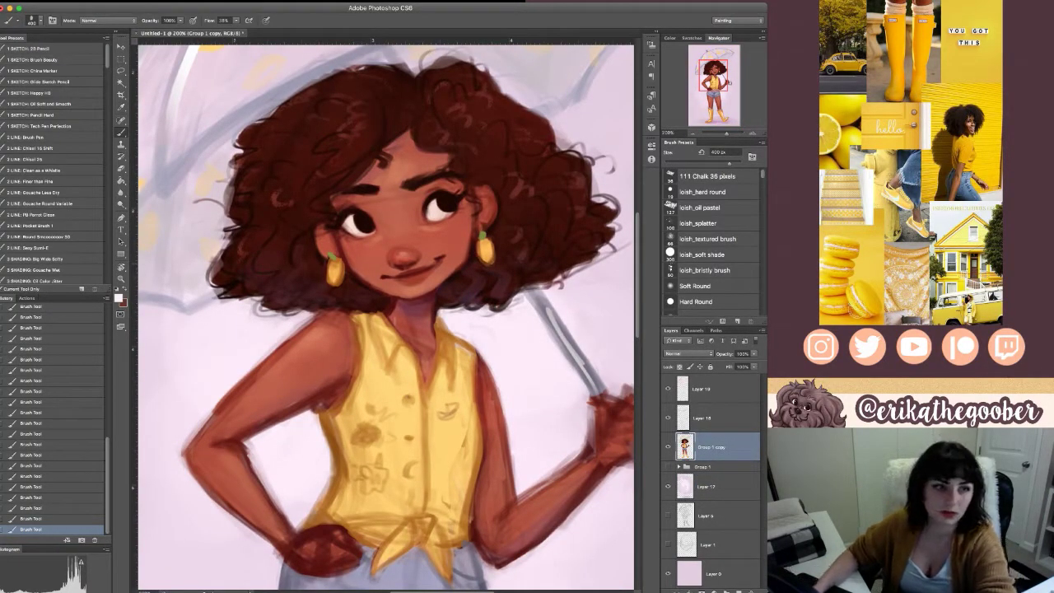
pyautogui.click(708, 176)
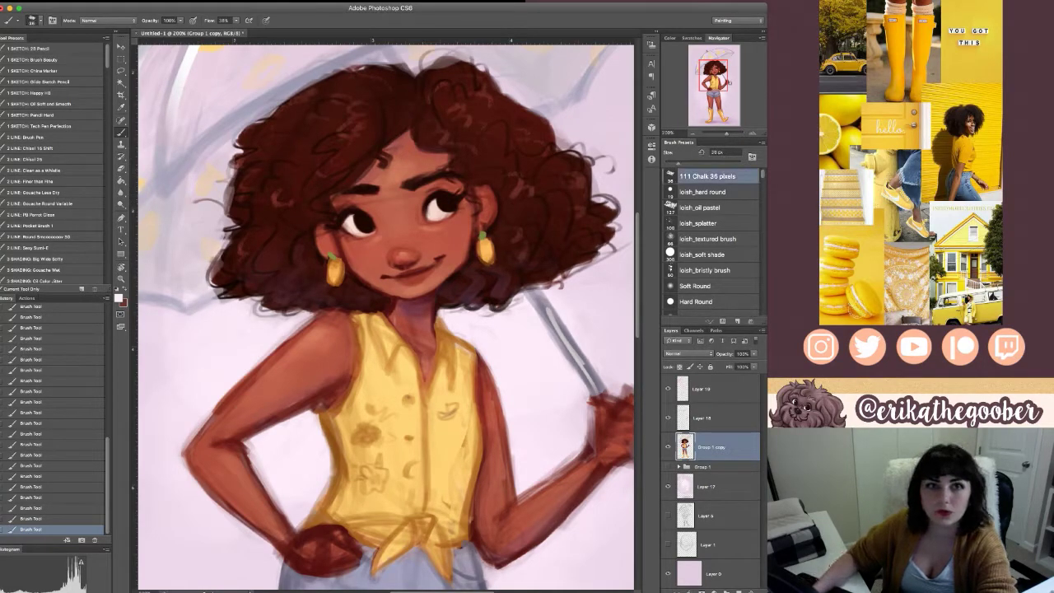
pyautogui.click(192, 21)
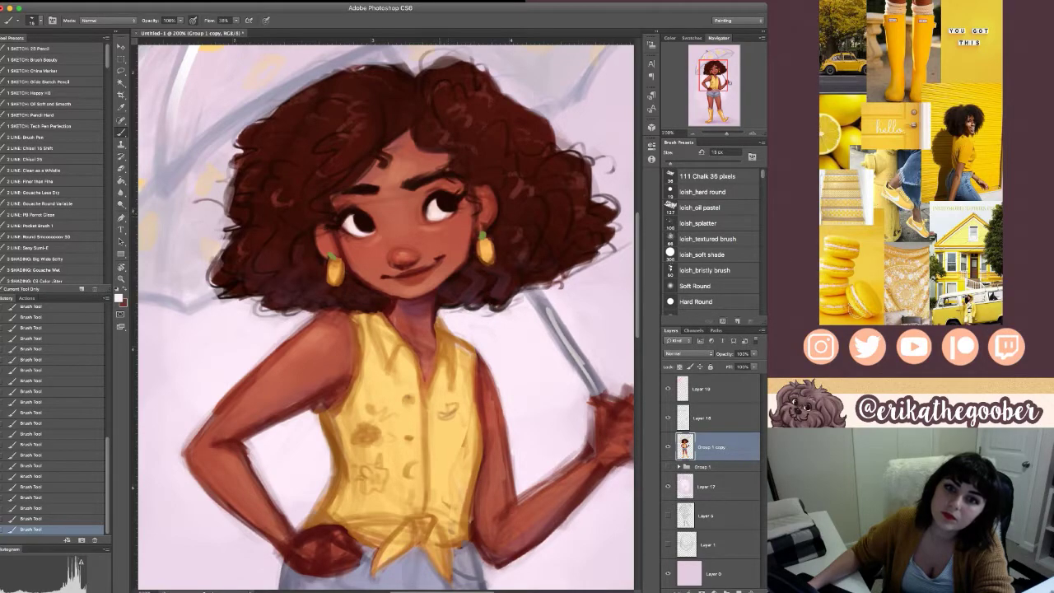
pyautogui.press('i')
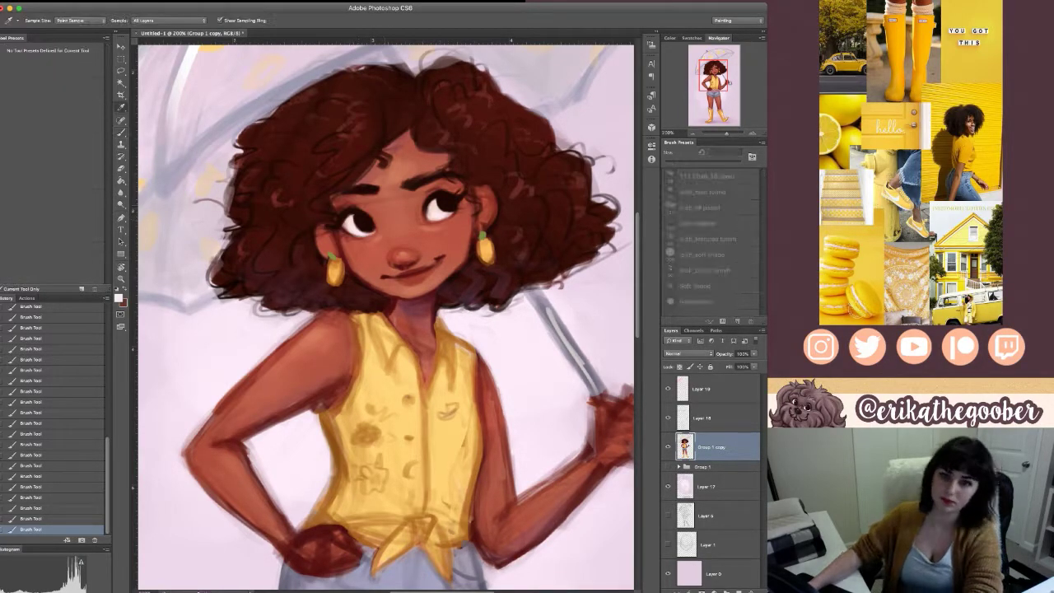
pyautogui.press('b')
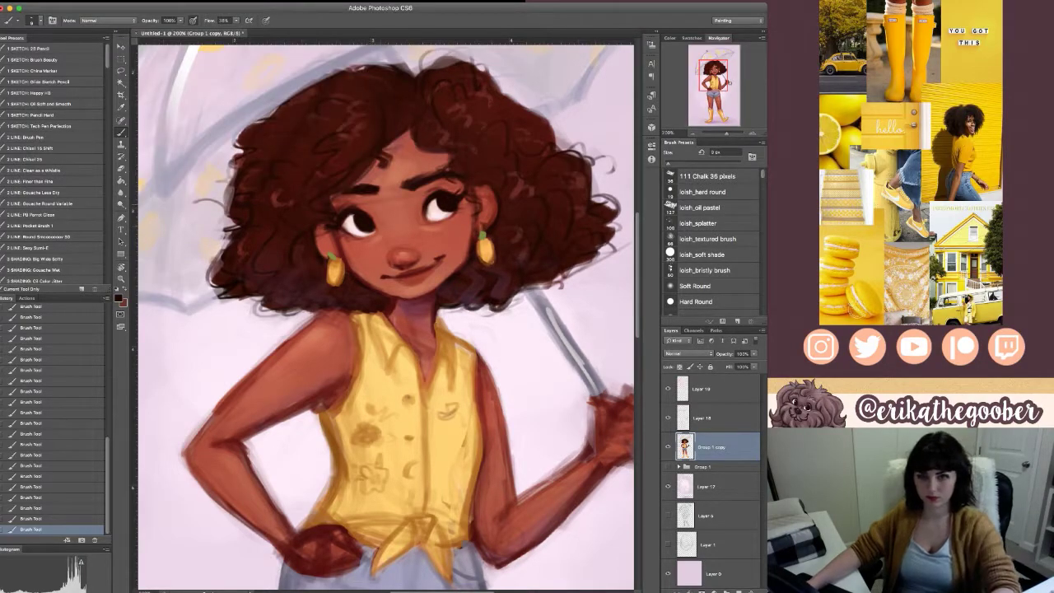
pyautogui.press('super+0')
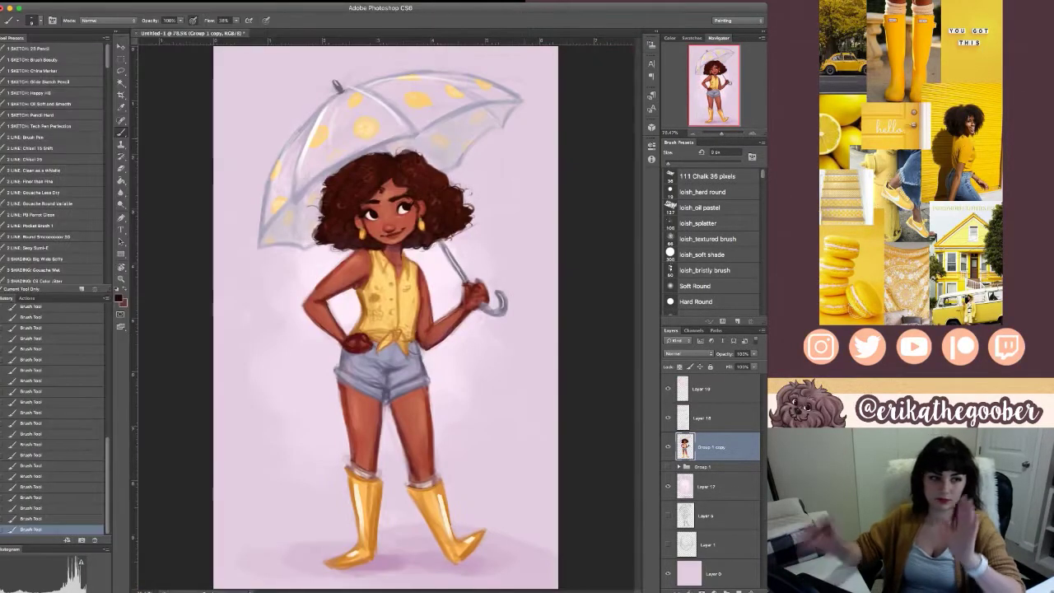